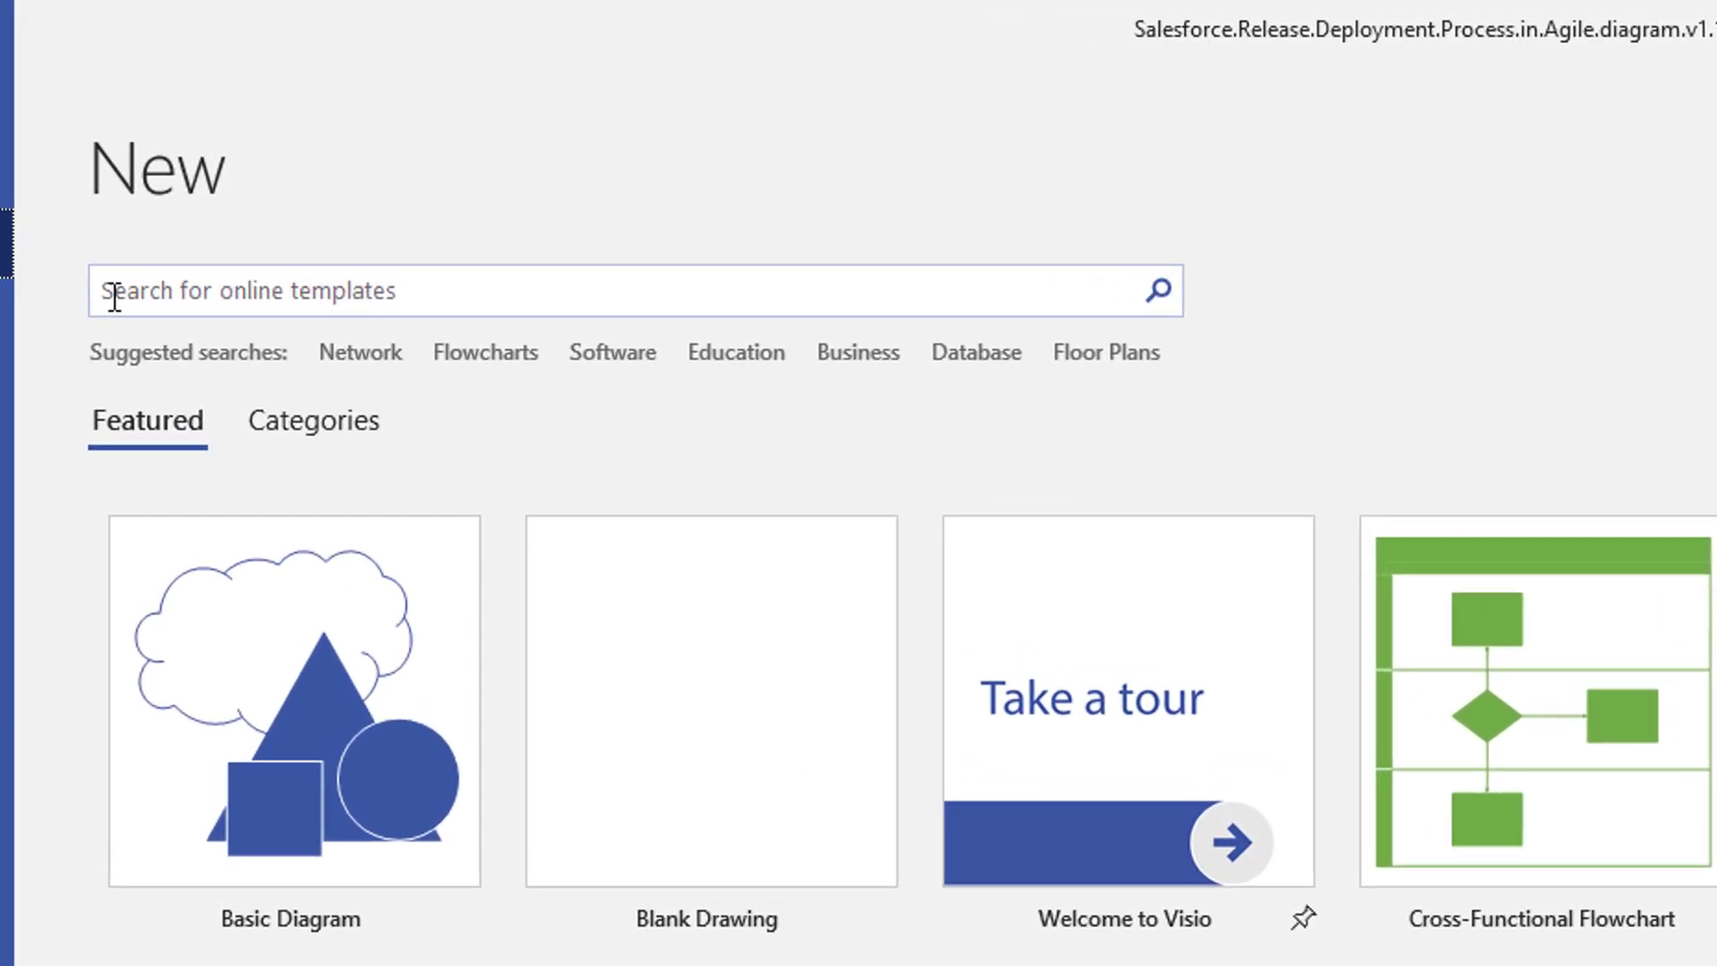
Search the online templates for "swimlane".
type("swimlane")
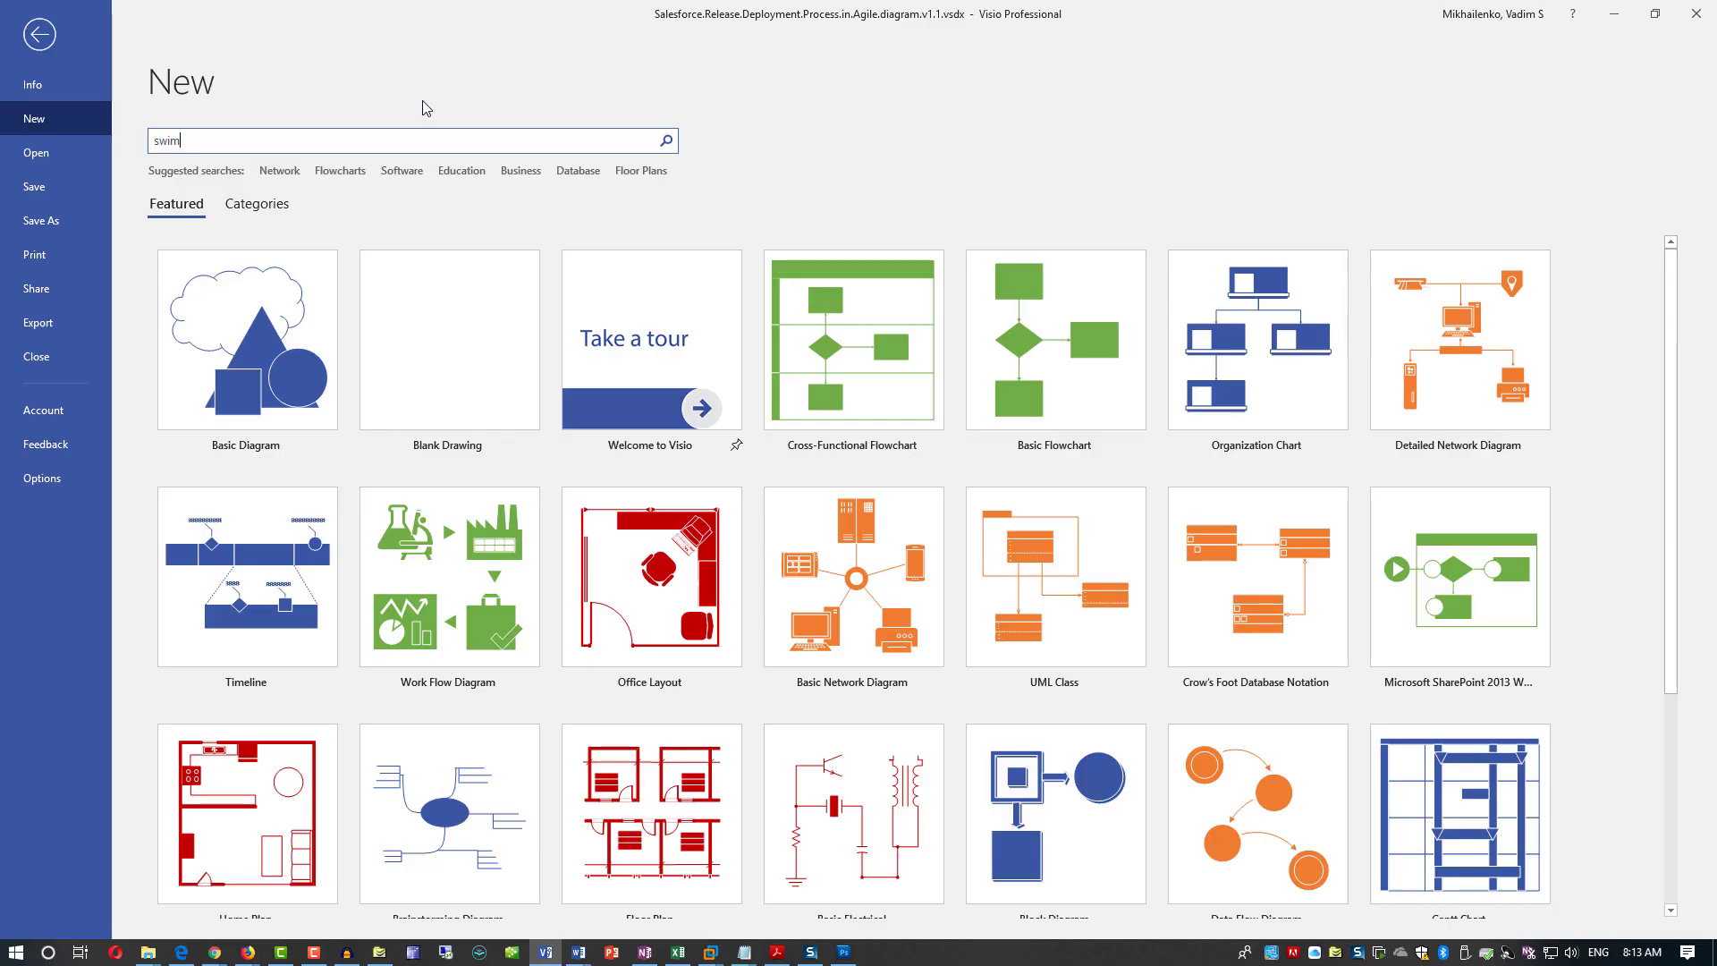
key("Return")
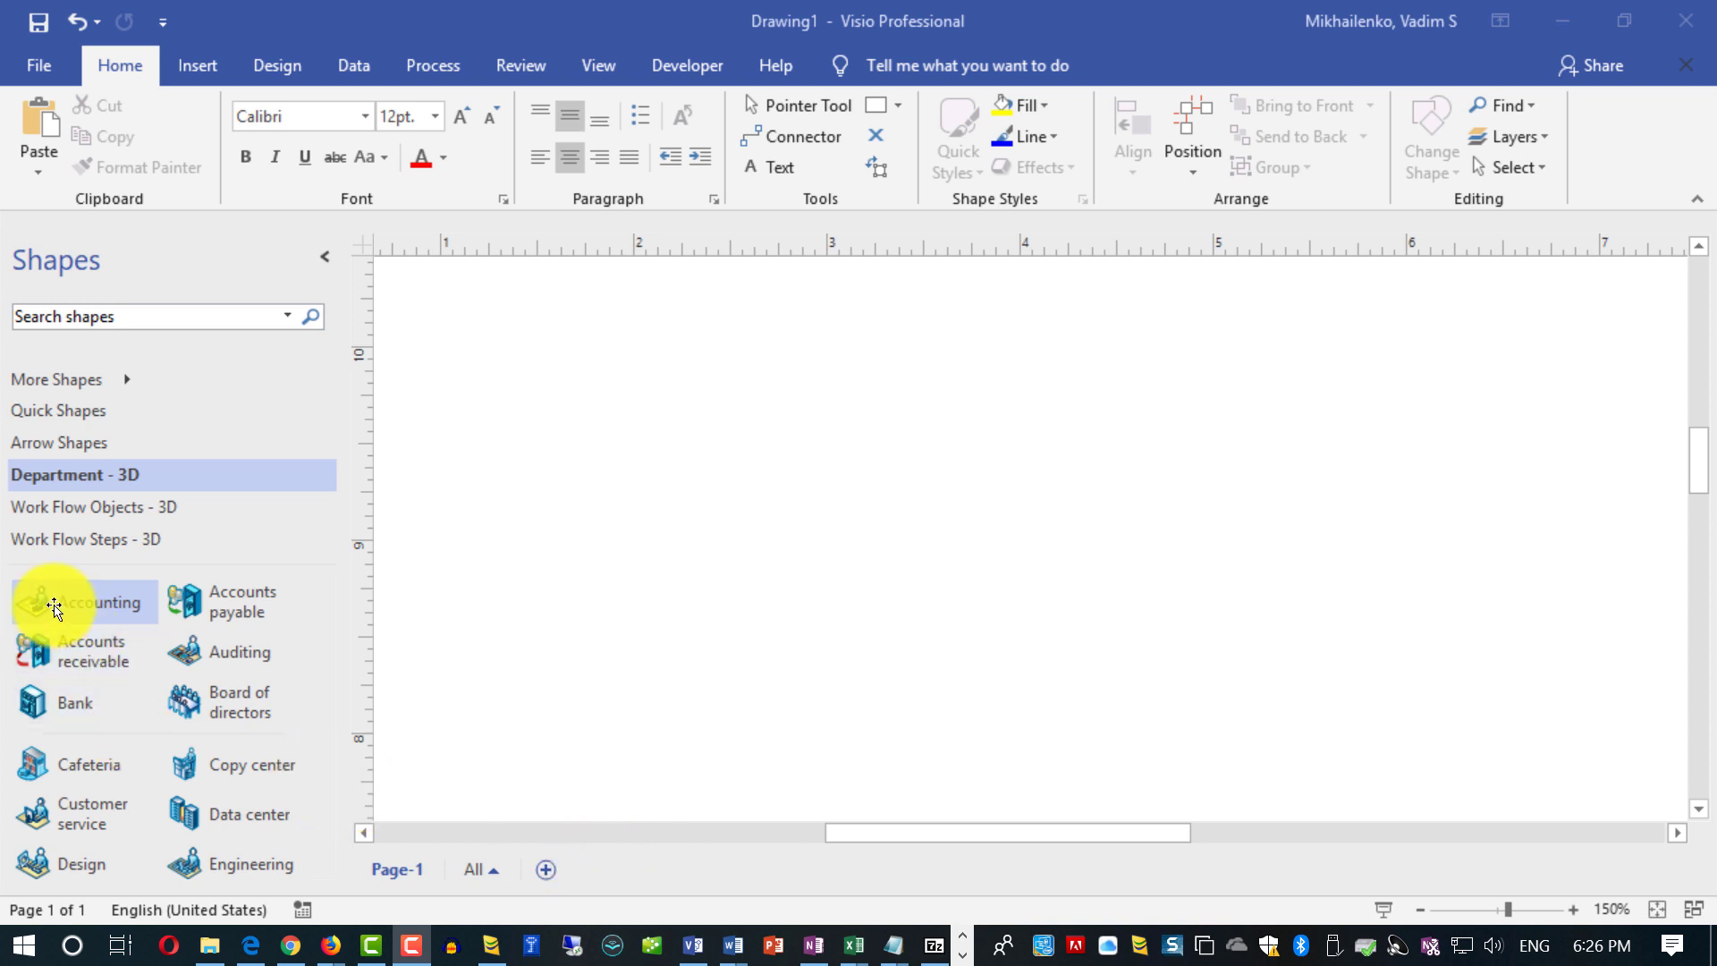
Place an Accounting shape on the blank page and auto-connect an Accounts receivable shape to its right.
left_click_drag(57, 606, 689, 464)
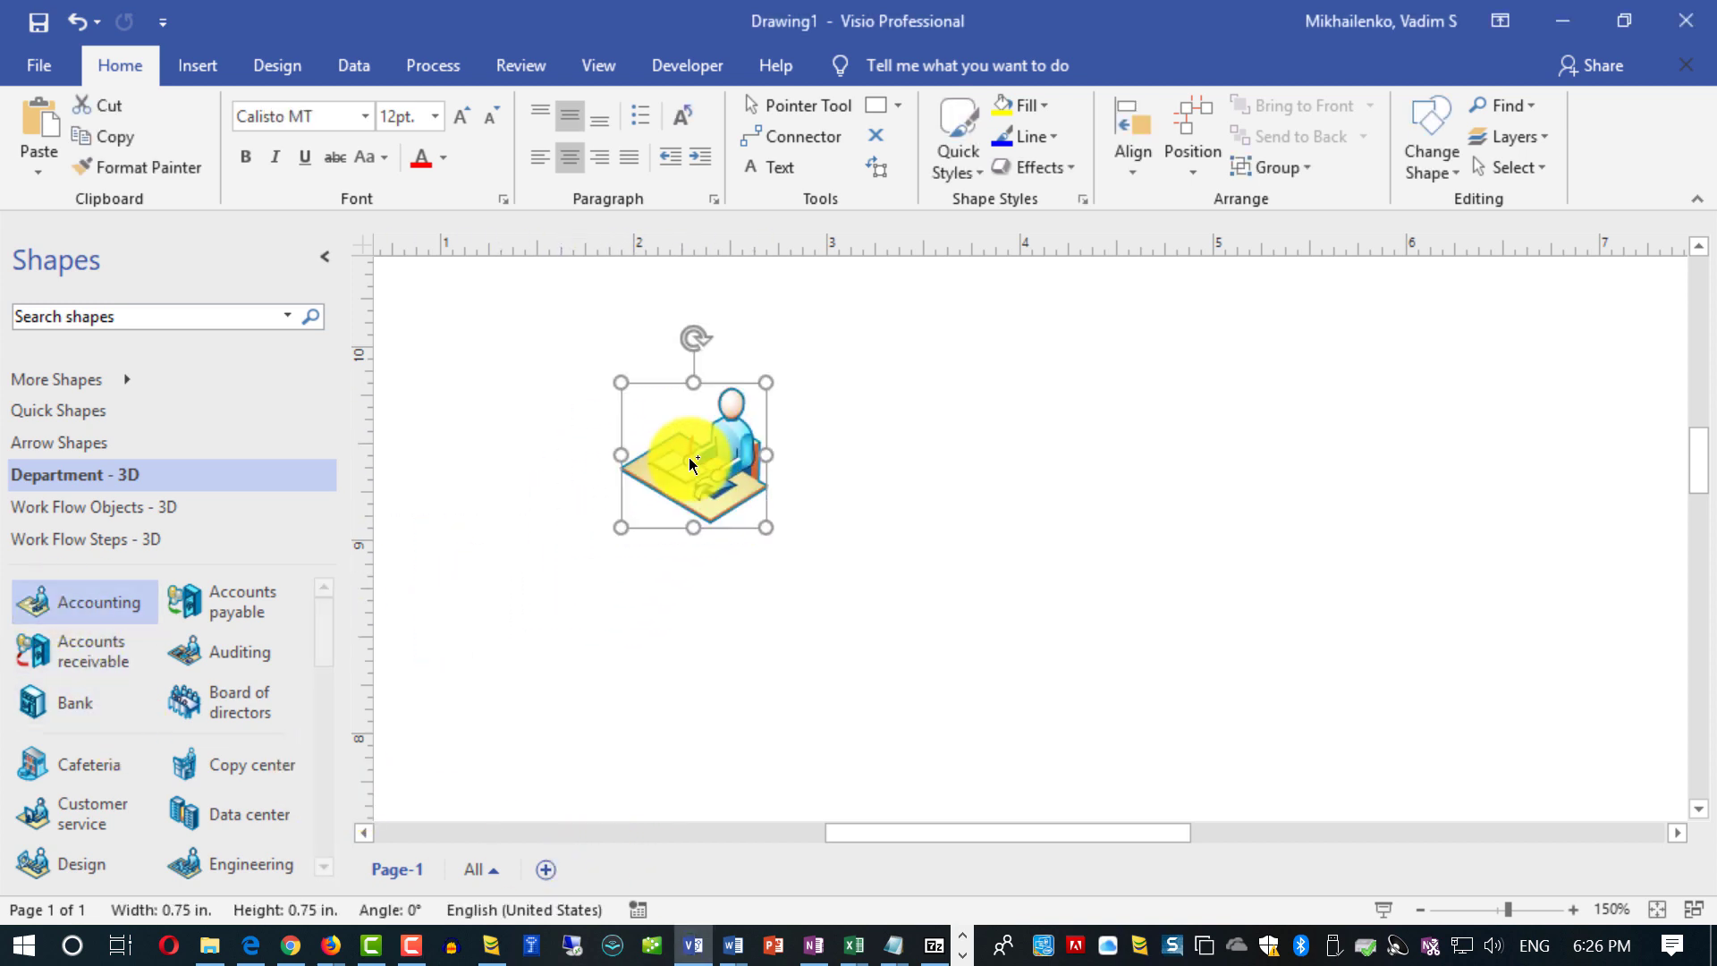
mouse_move(713, 527)
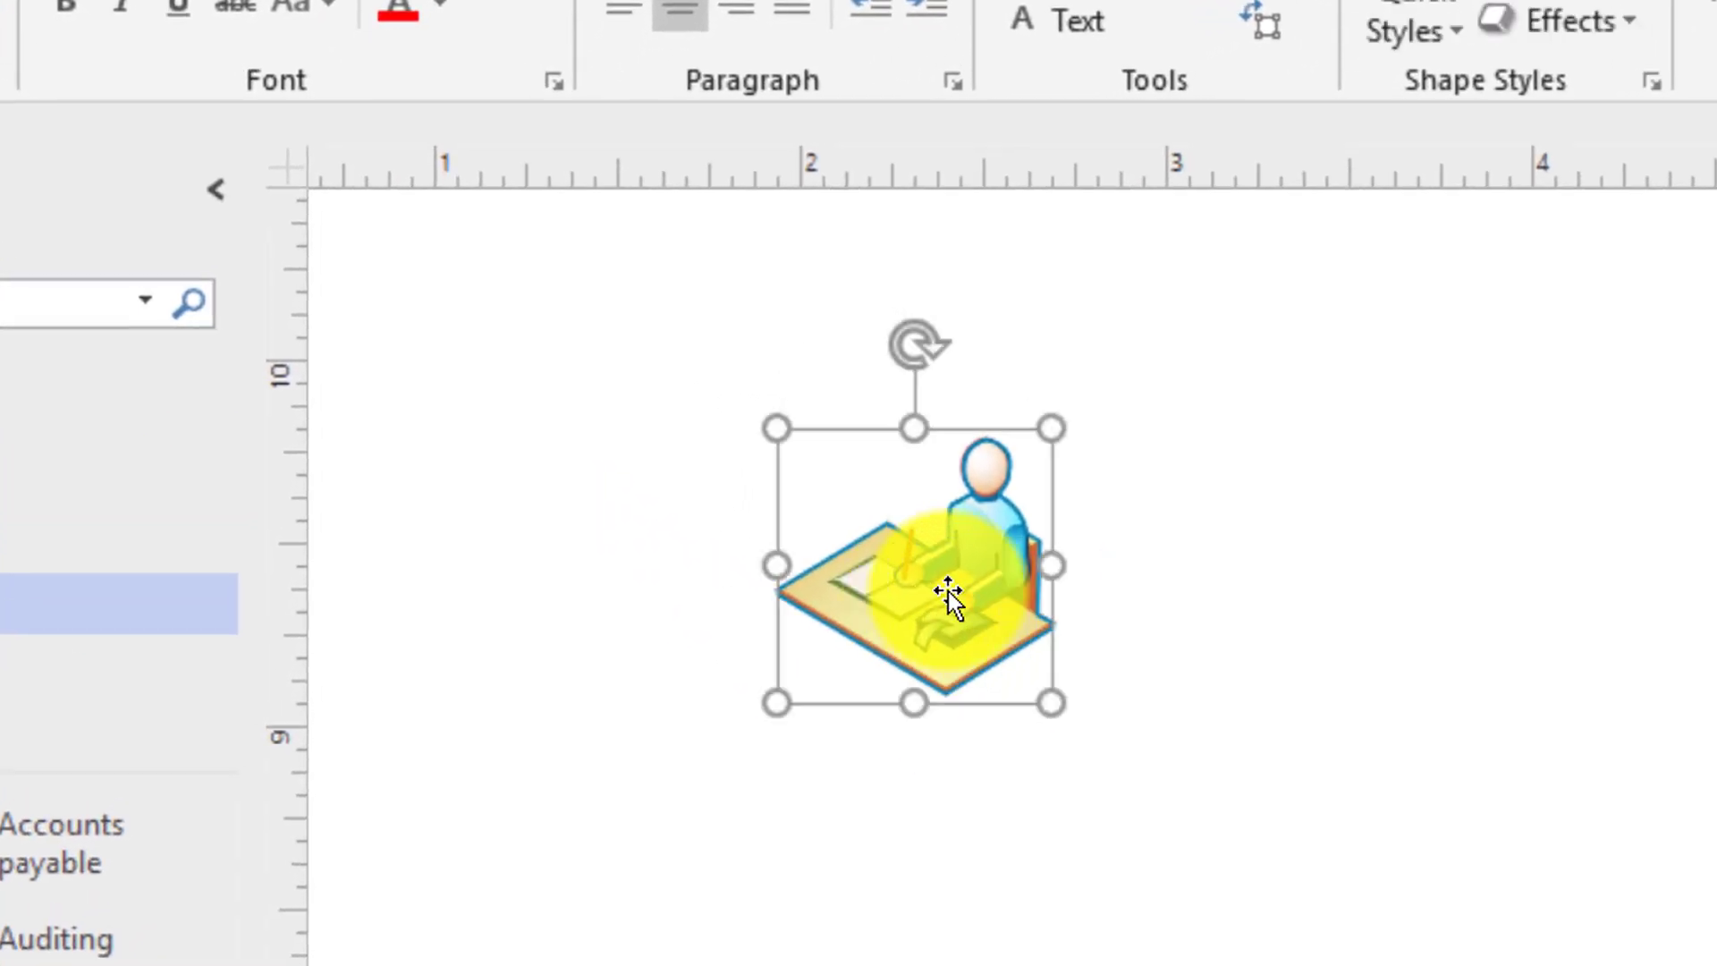
mouse_move(1123, 572)
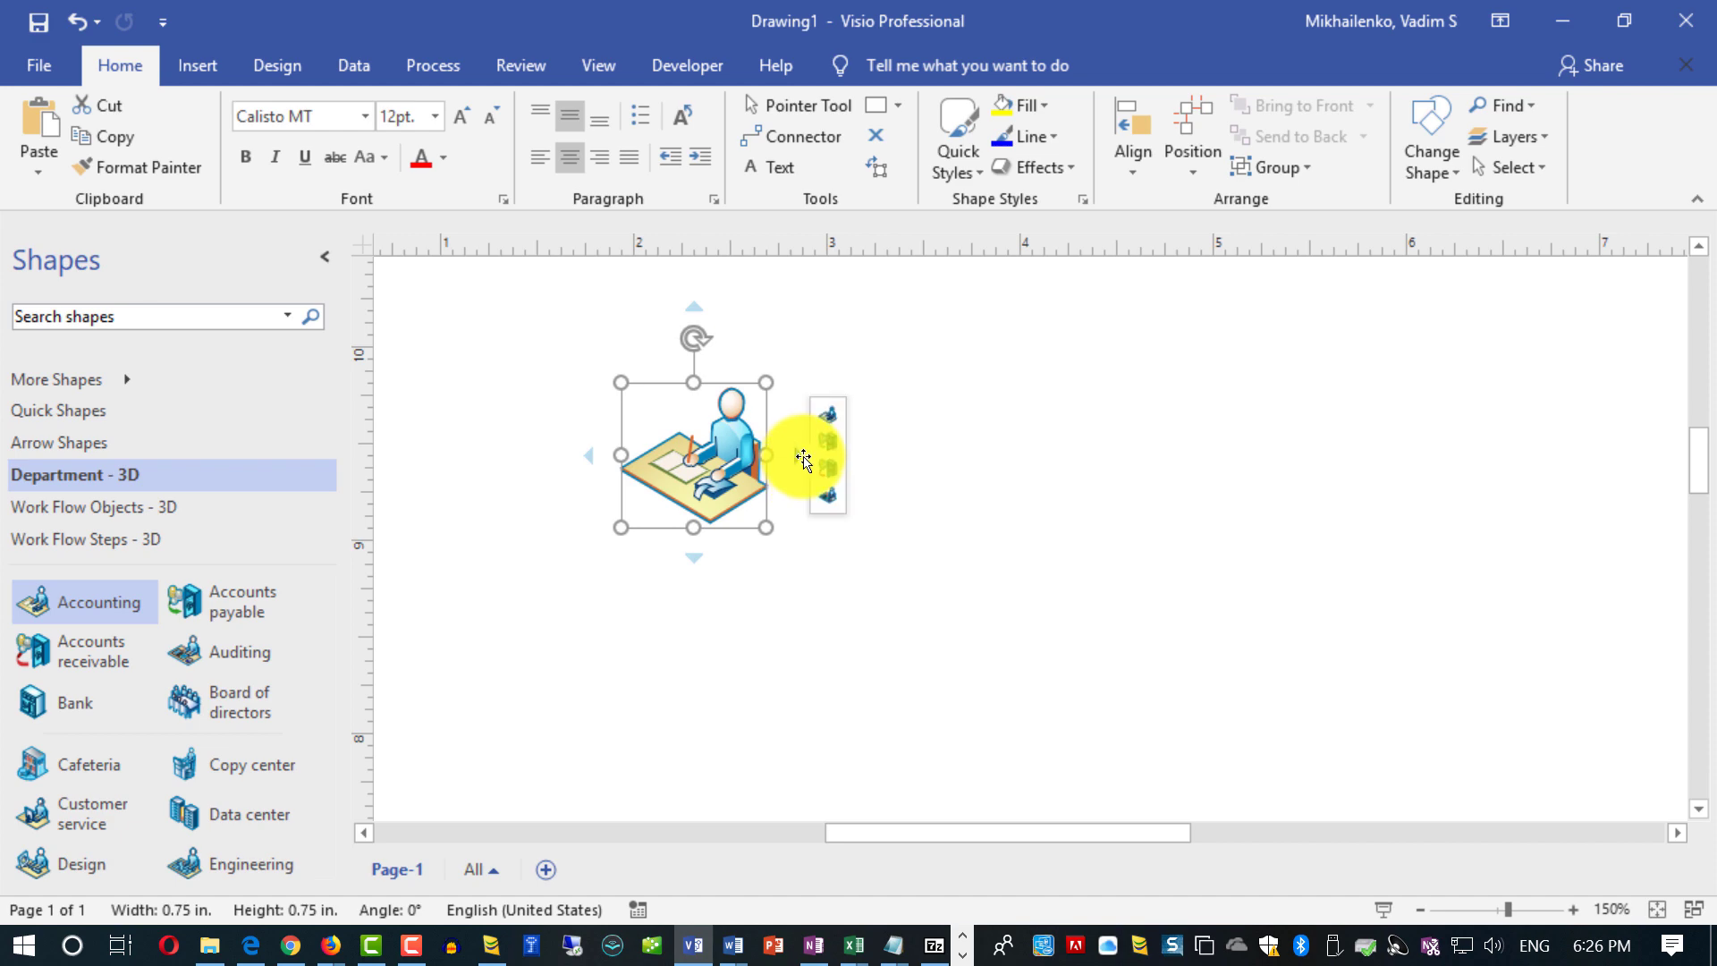
left_click(800, 456)
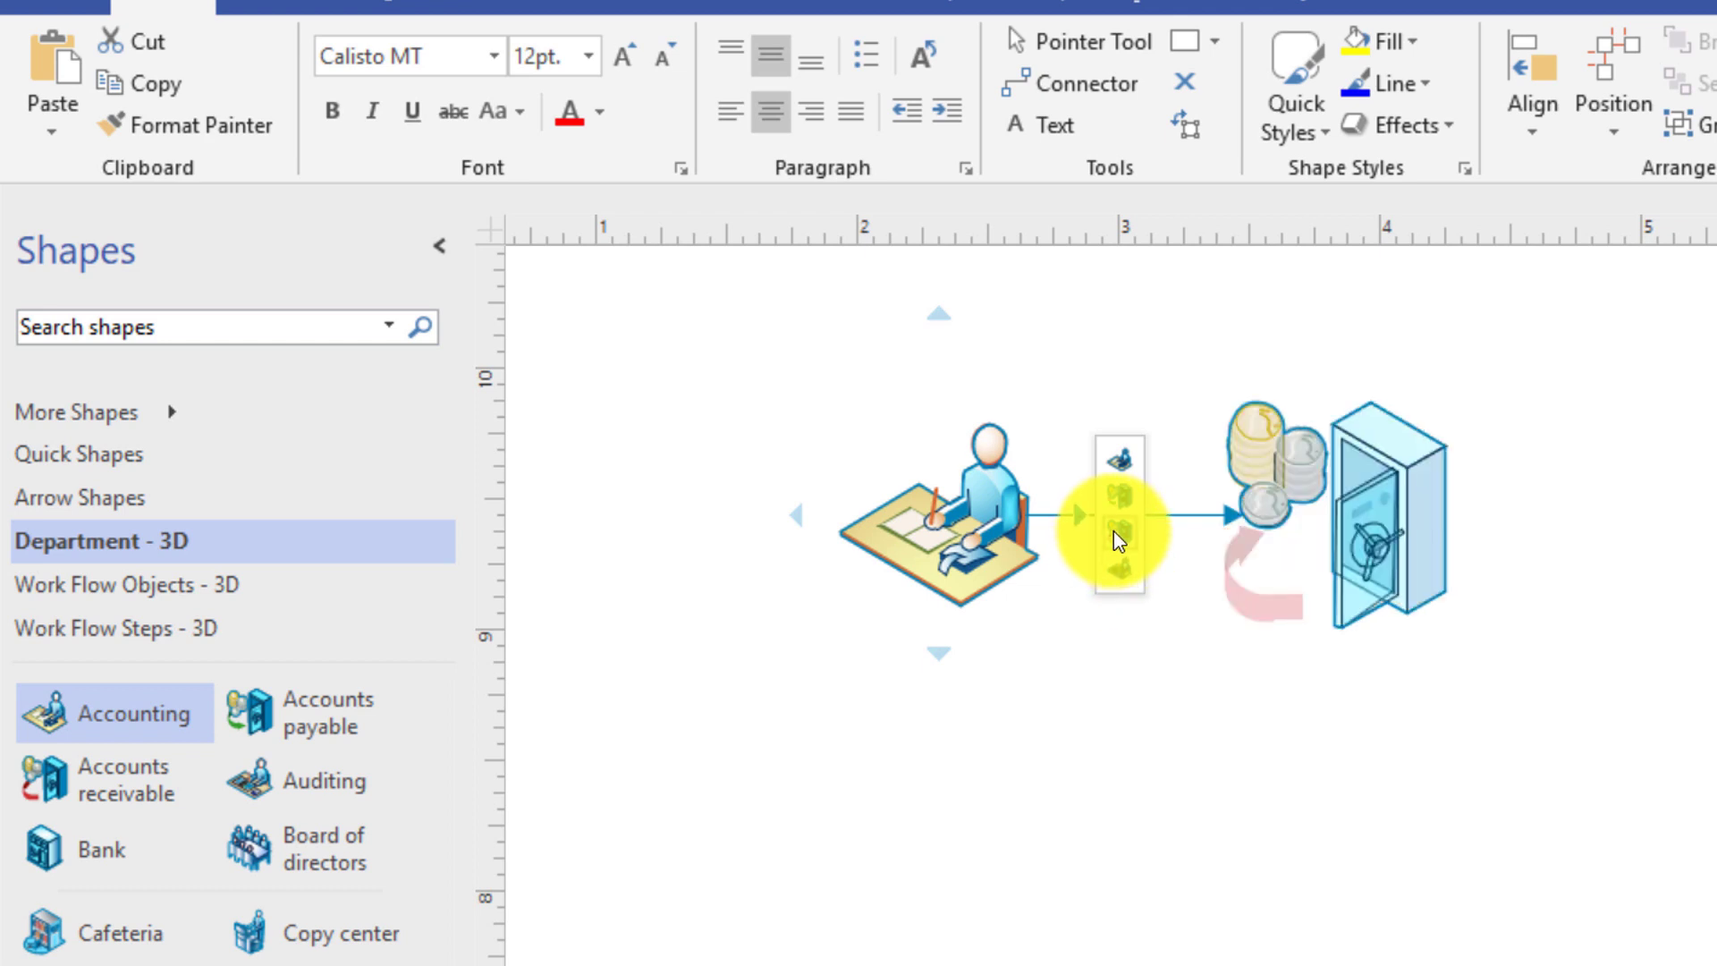
left_click(1119, 532)
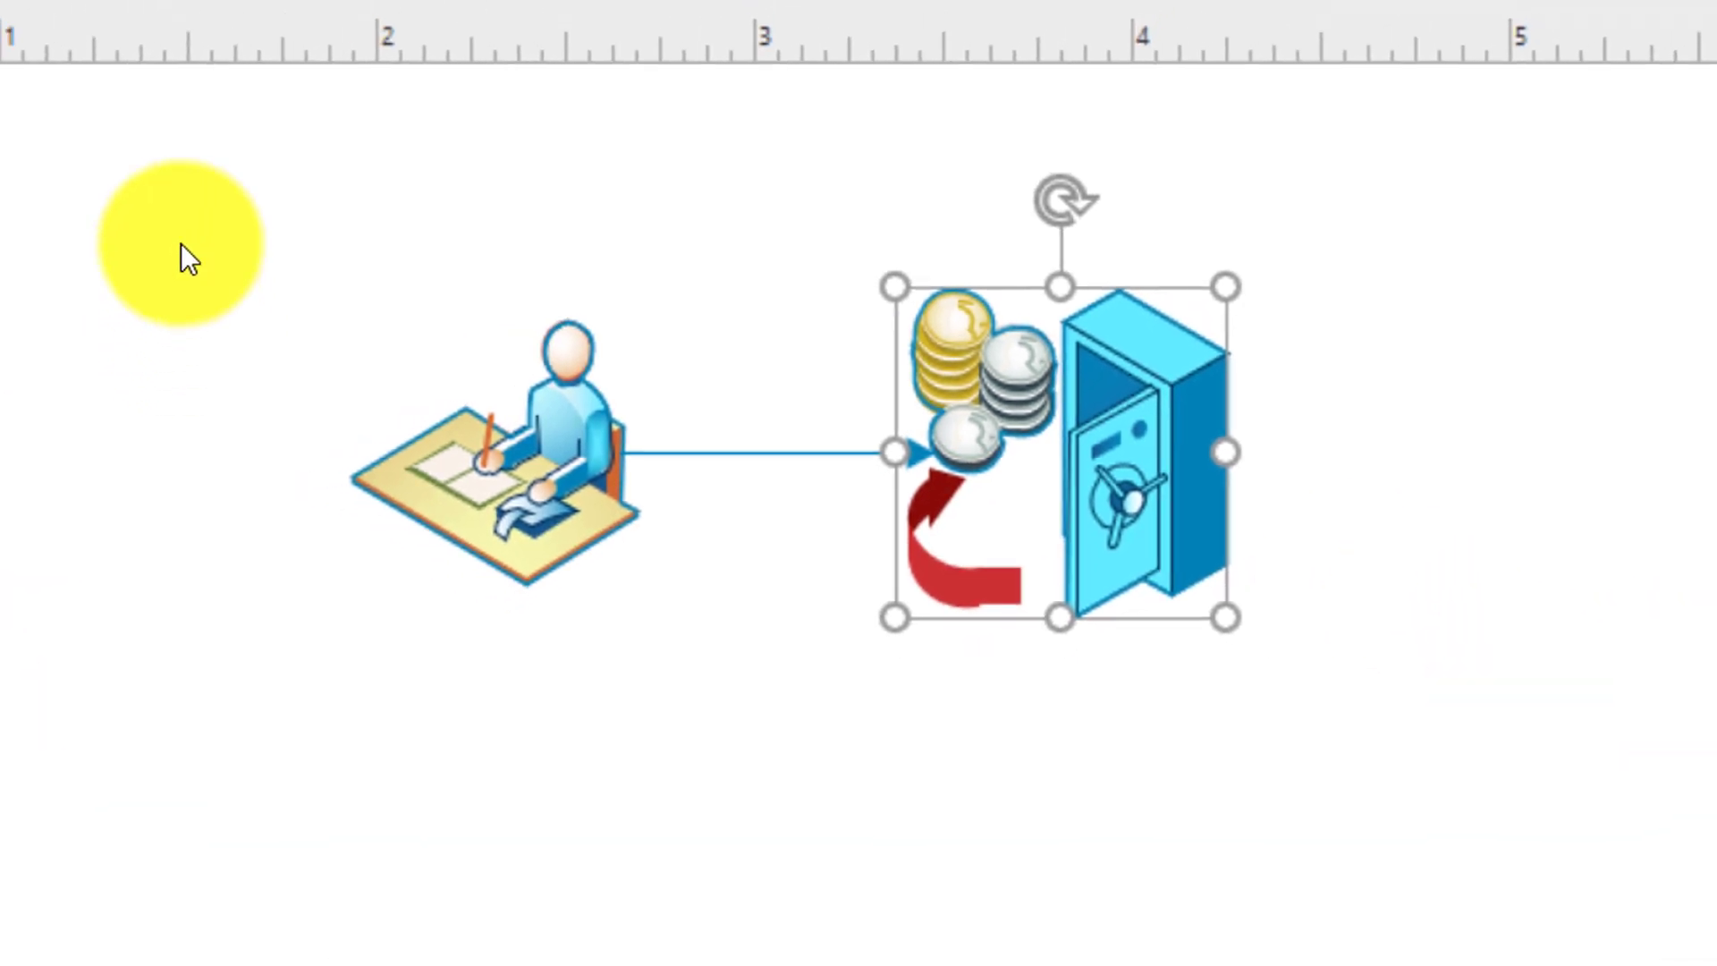
Delete the Accounting and Accounts receivable shapes together with the connector between them.
left_click_drag(125, 98, 1681, 795)
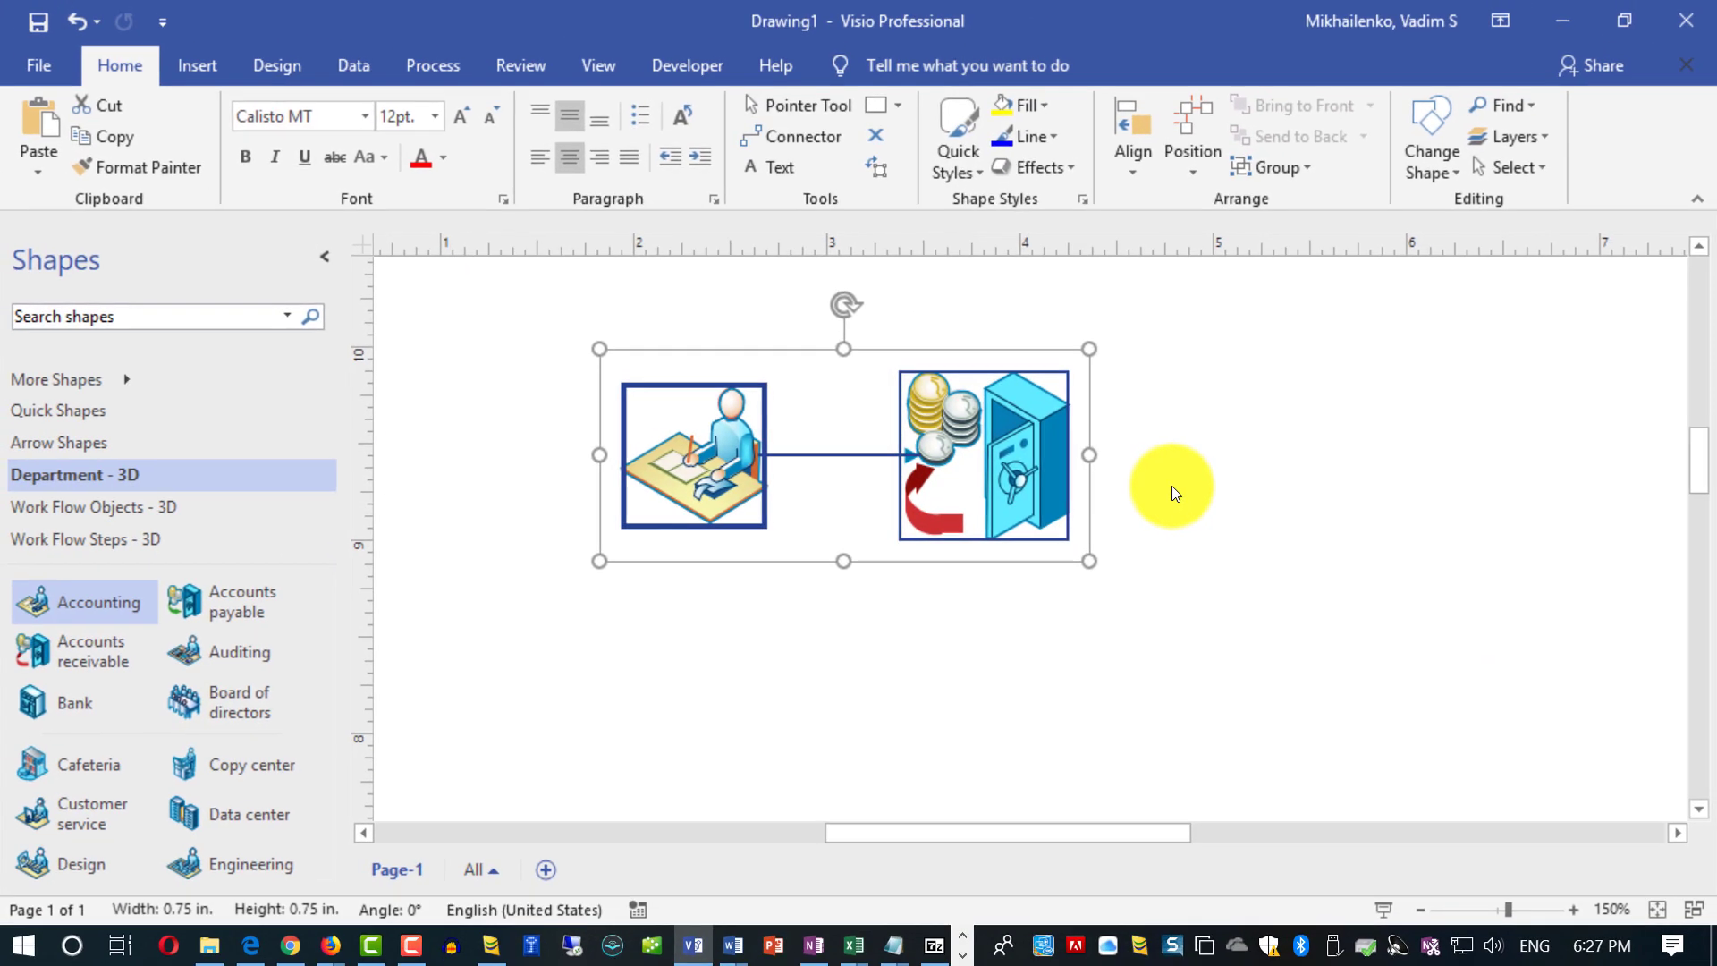
key("Delete")
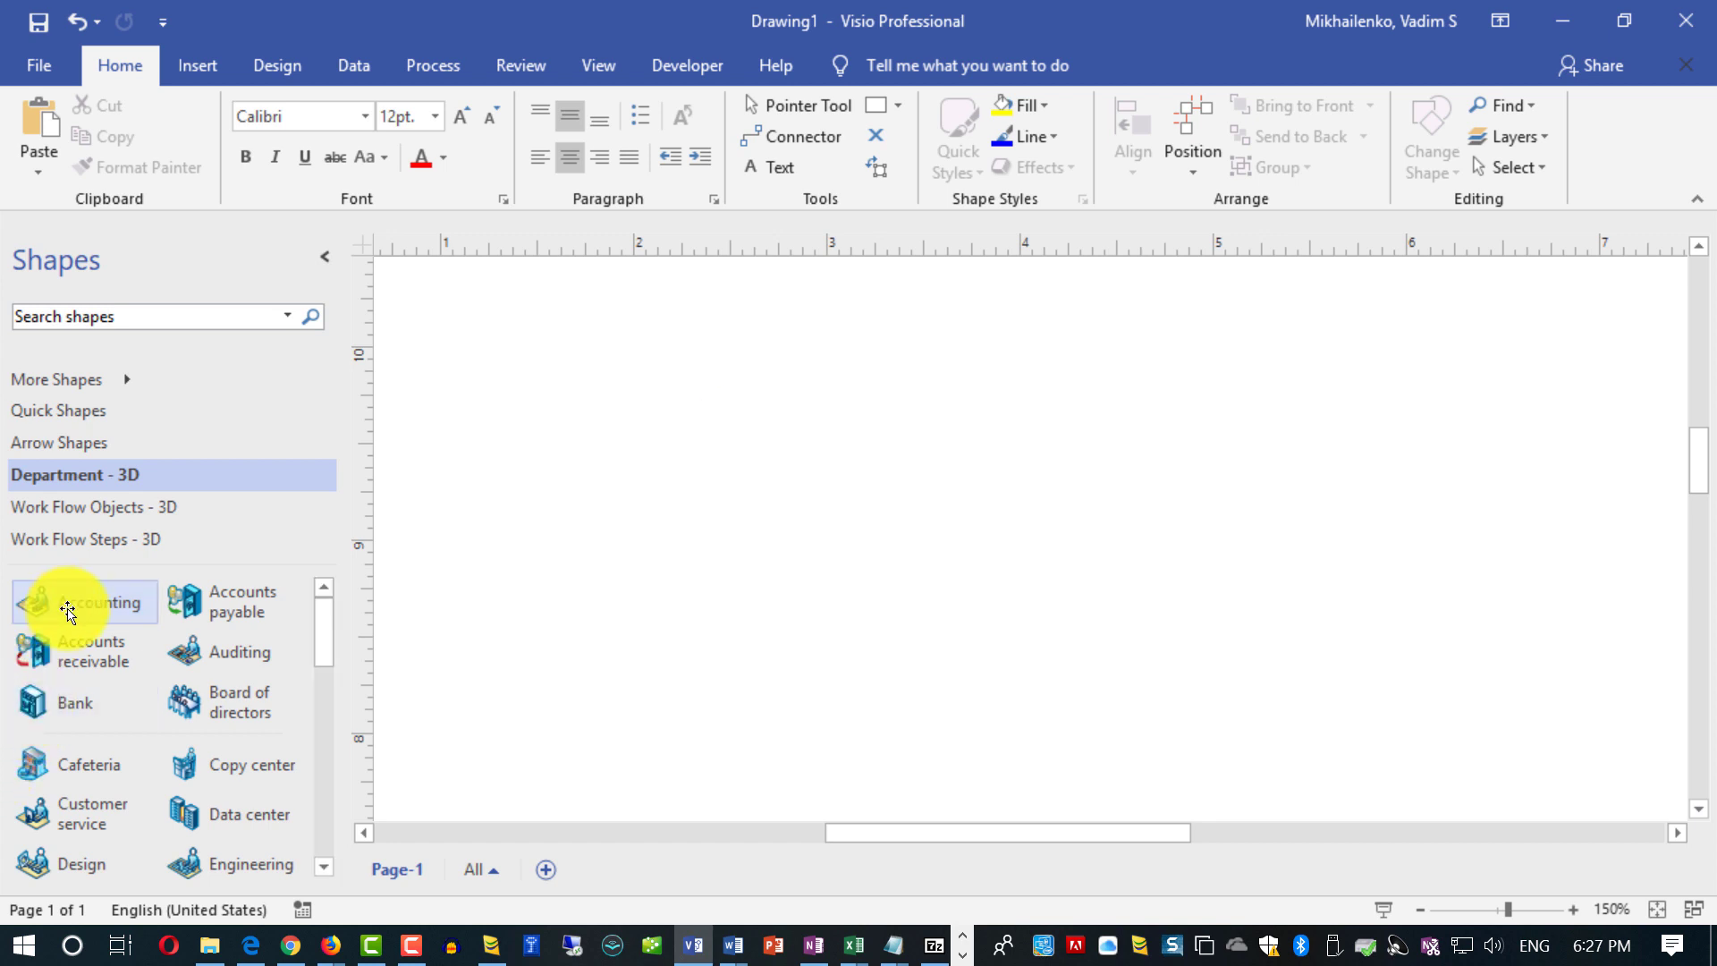
Place separate Accounting and Accounts receivable shapes side by side and link them with the Connector tool.
left_click_drag(68, 612, 618, 485)
left_click_drag(36, 651, 1024, 497)
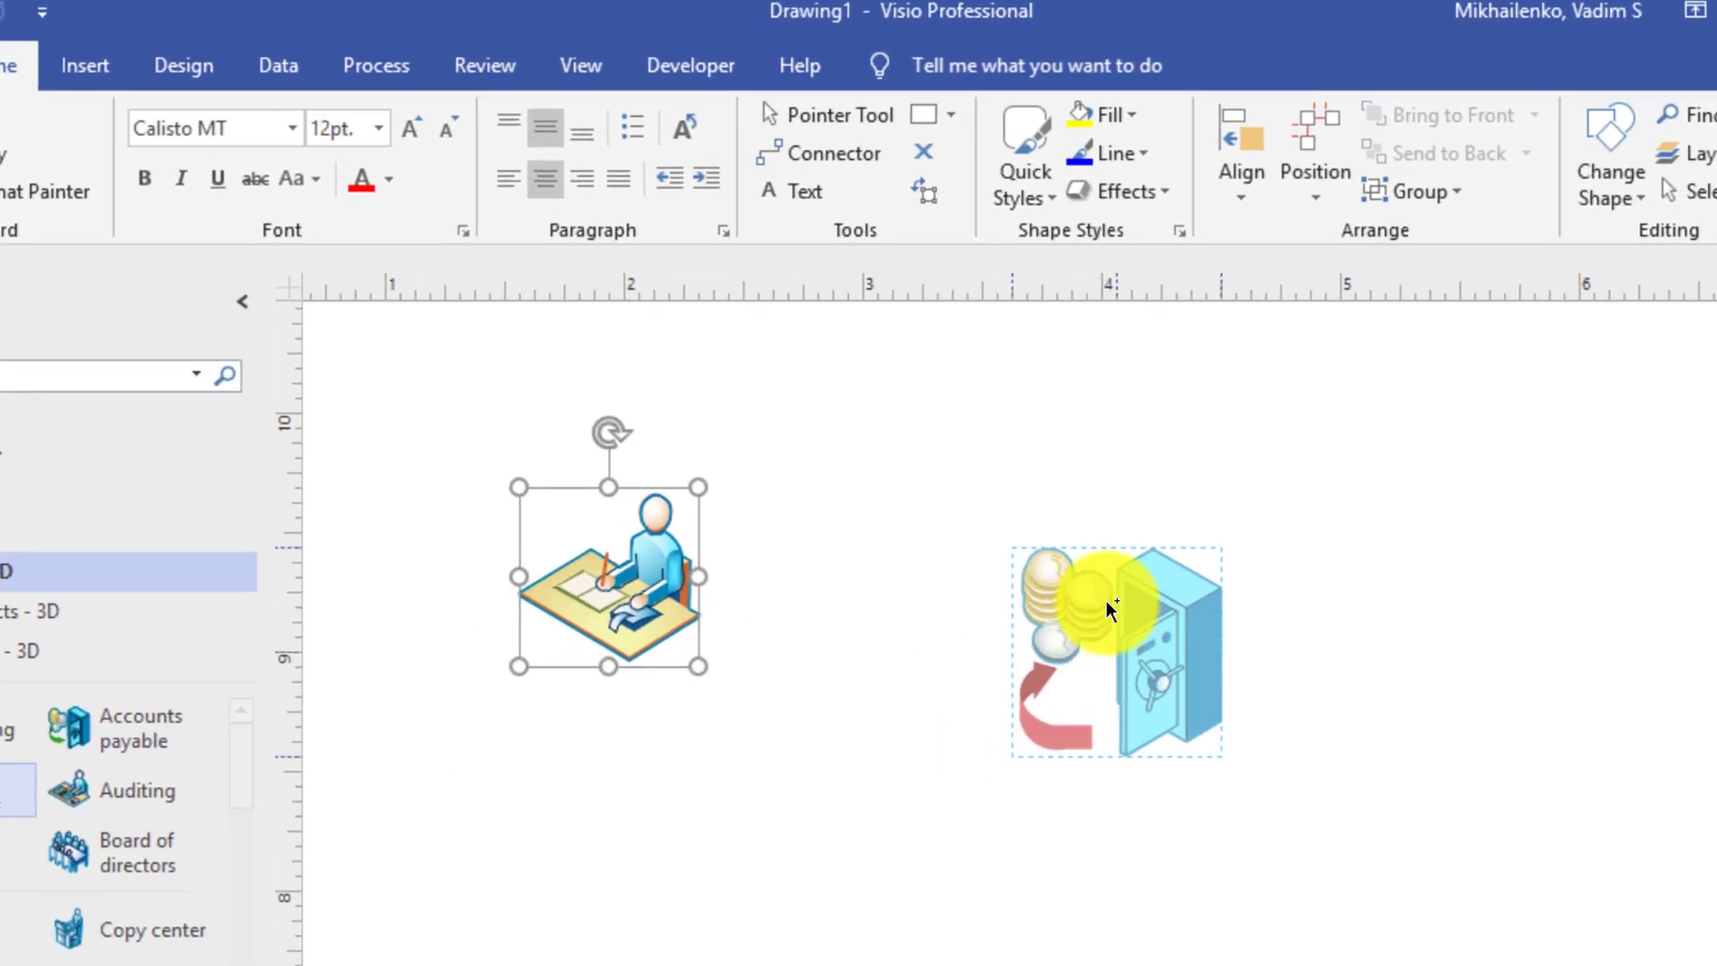
left_click_drag(1105, 600, 1030, 580)
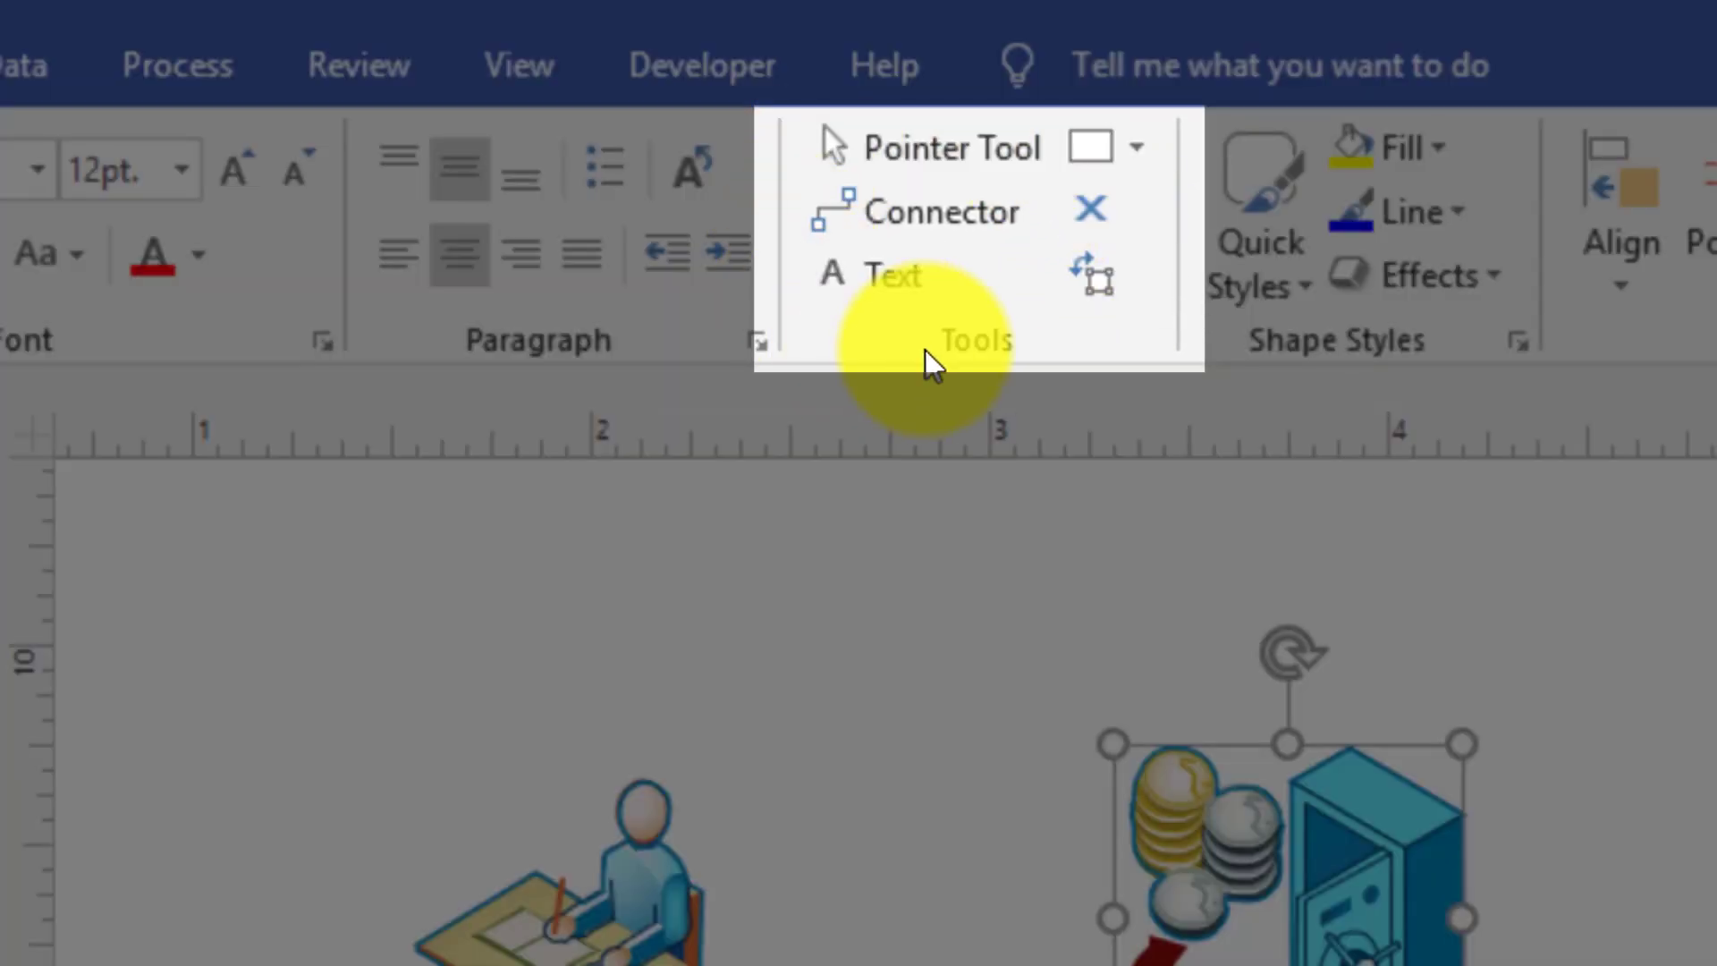
left_click(953, 243)
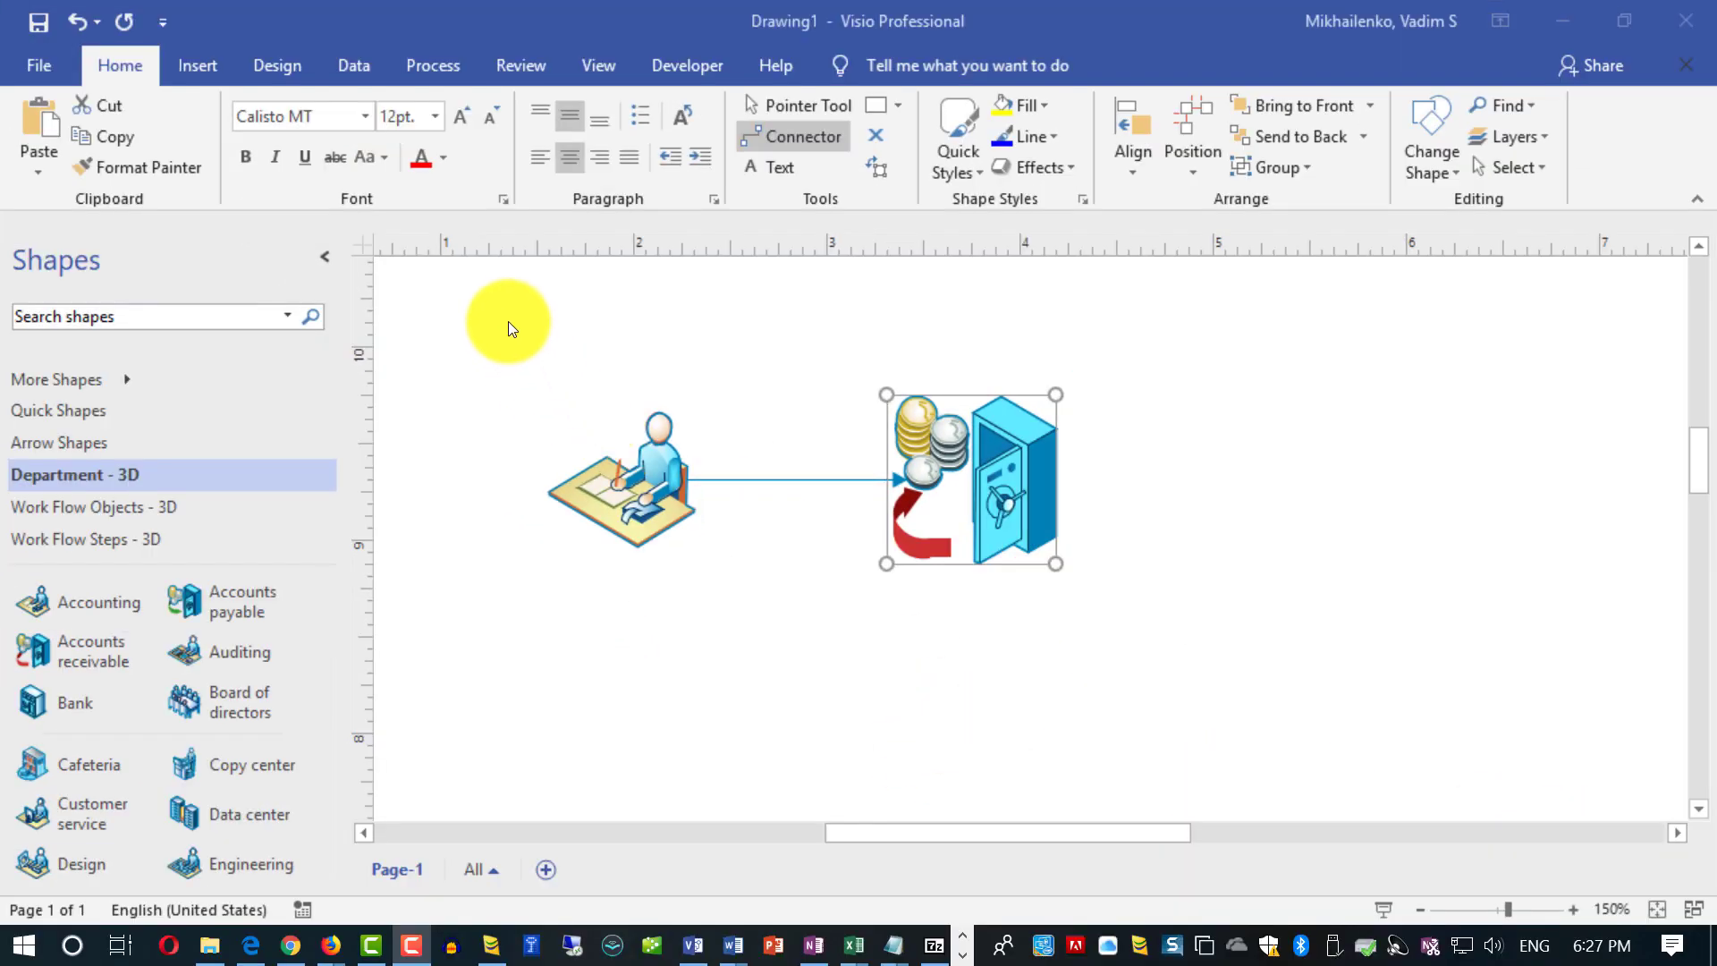
Switch back to the Pointer Tool and clear both shapes and their connector from the page.
left_click(508, 321)
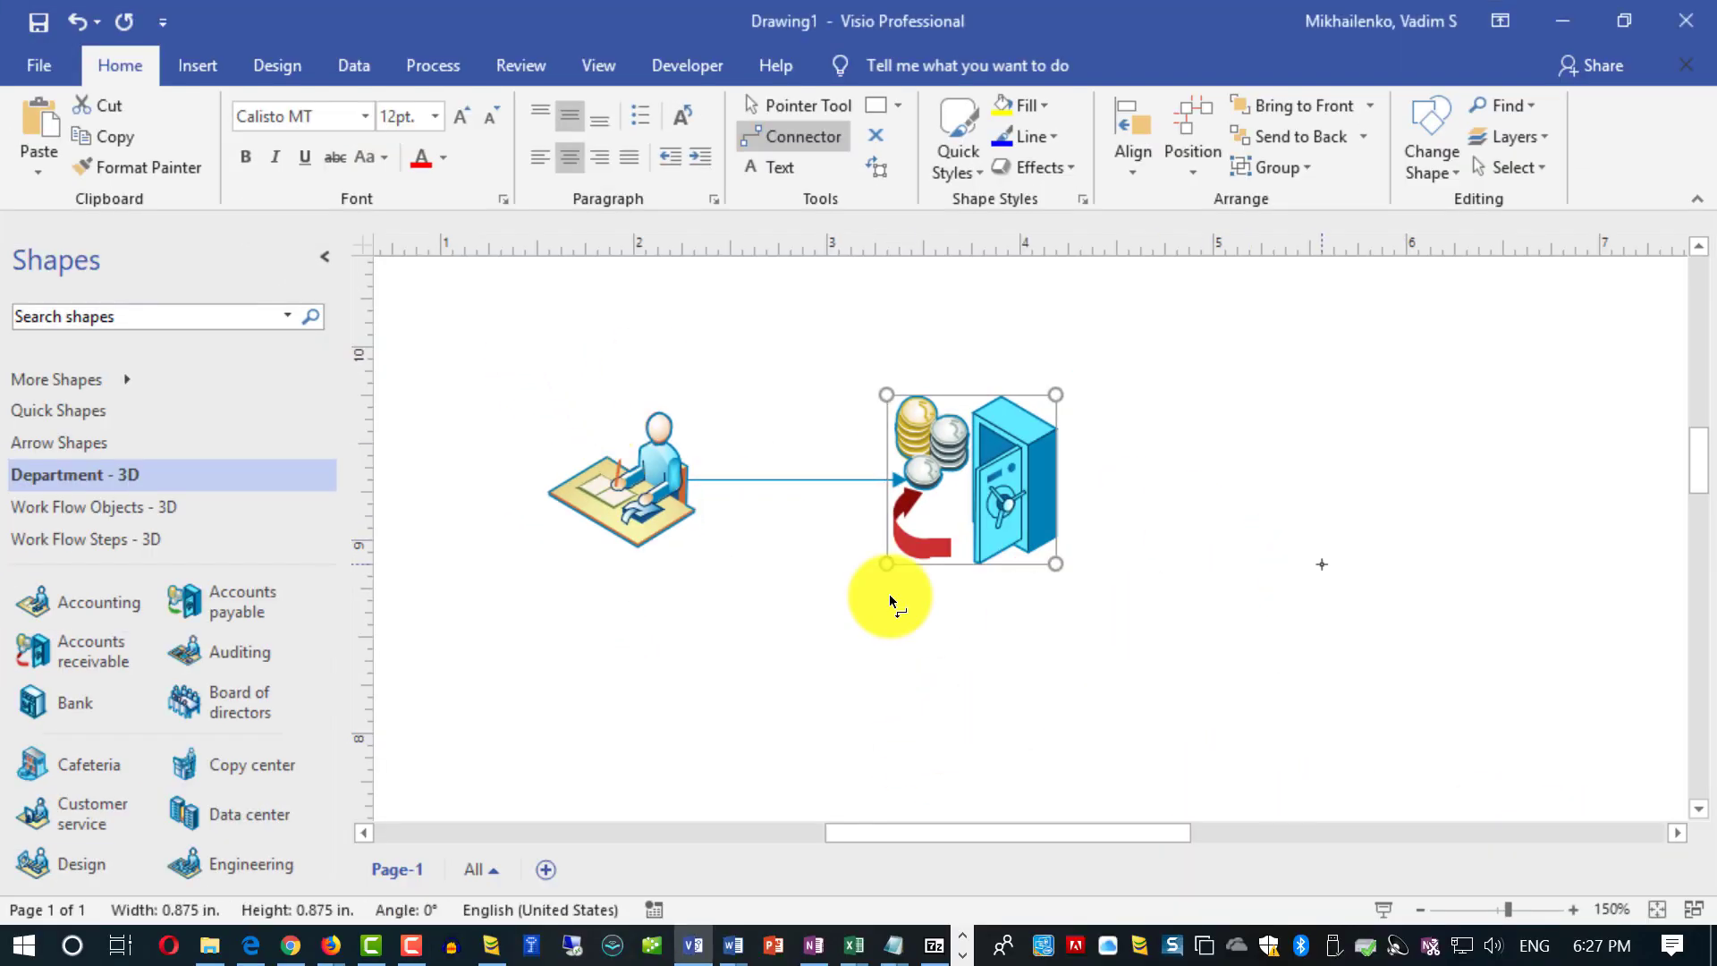
left_click(819, 109)
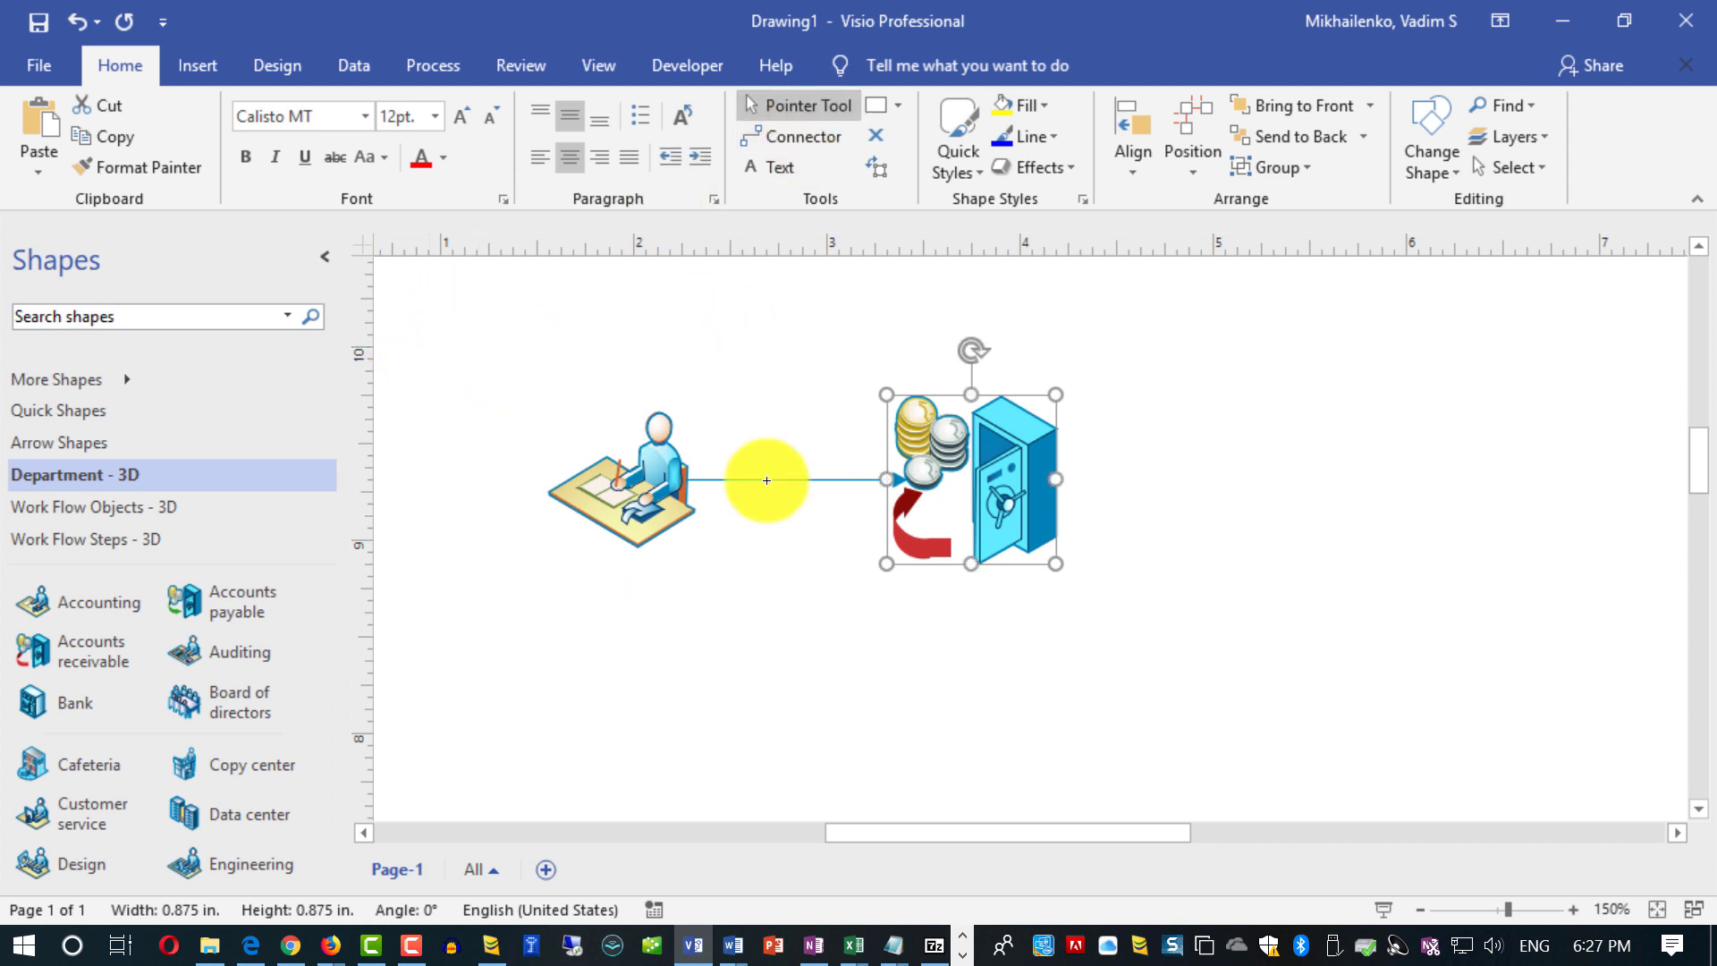
left_click_drag(450, 306, 1239, 560)
key("Delete")
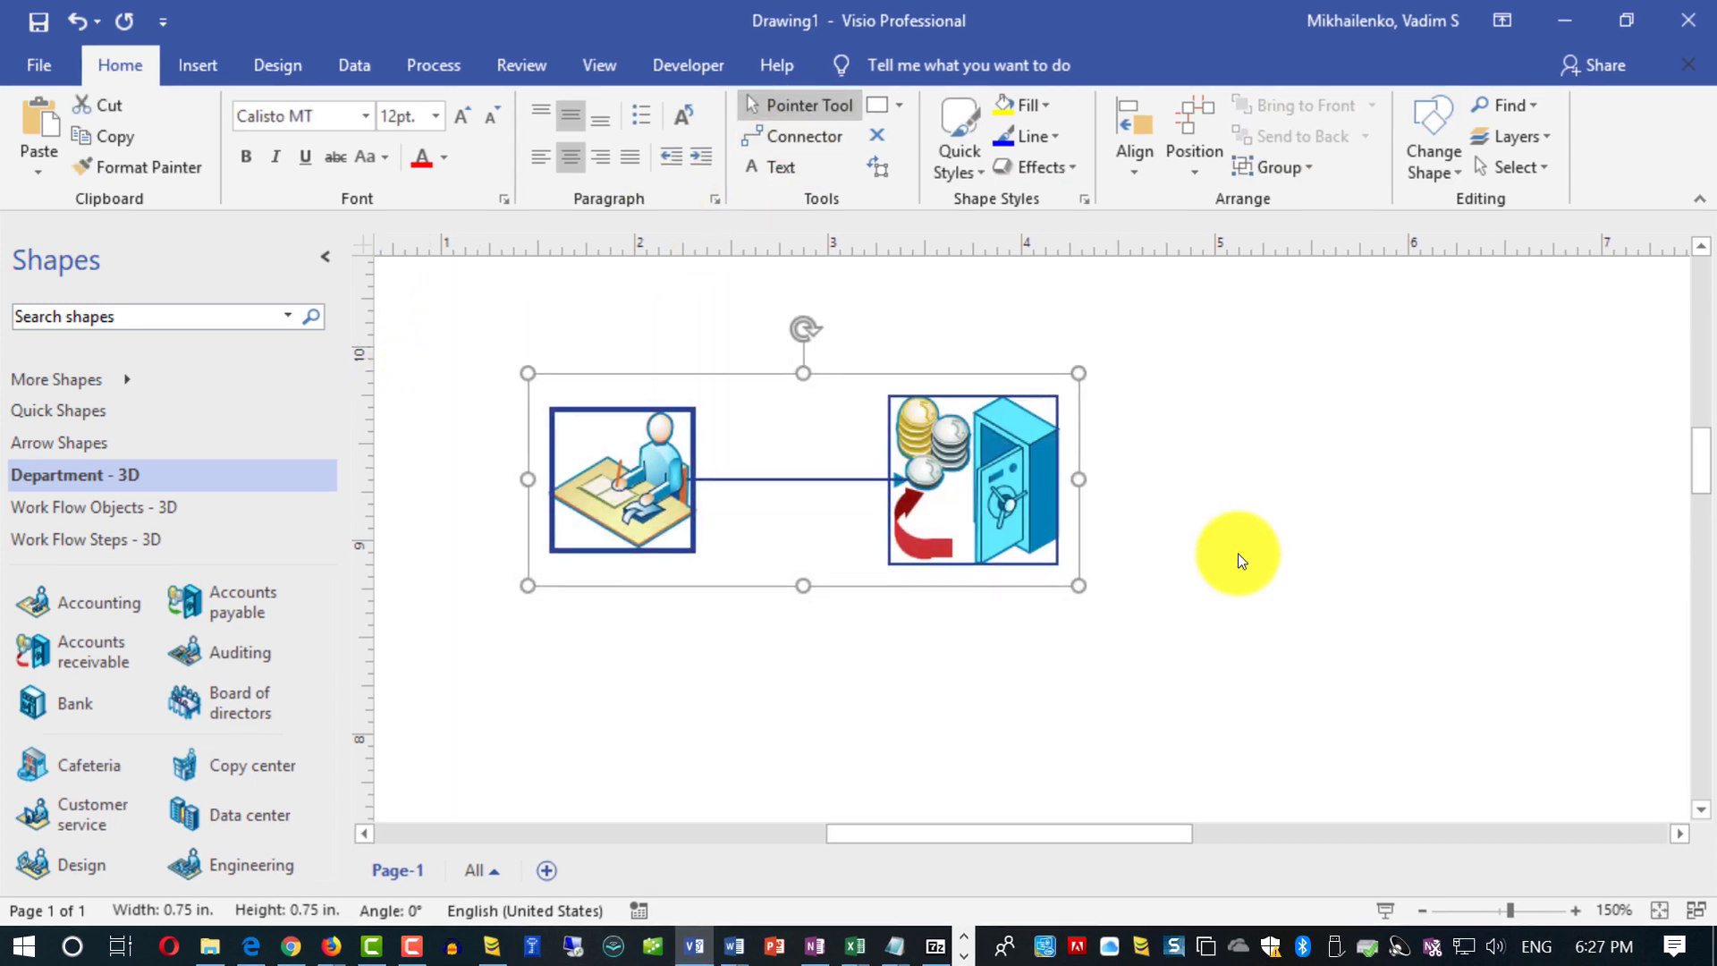
Place Accounting and Accounts receivable shapes again and connect them with an AutoConnect arrow glued to the Accounts receivable connection point.
left_click_drag(67, 651, 744, 490)
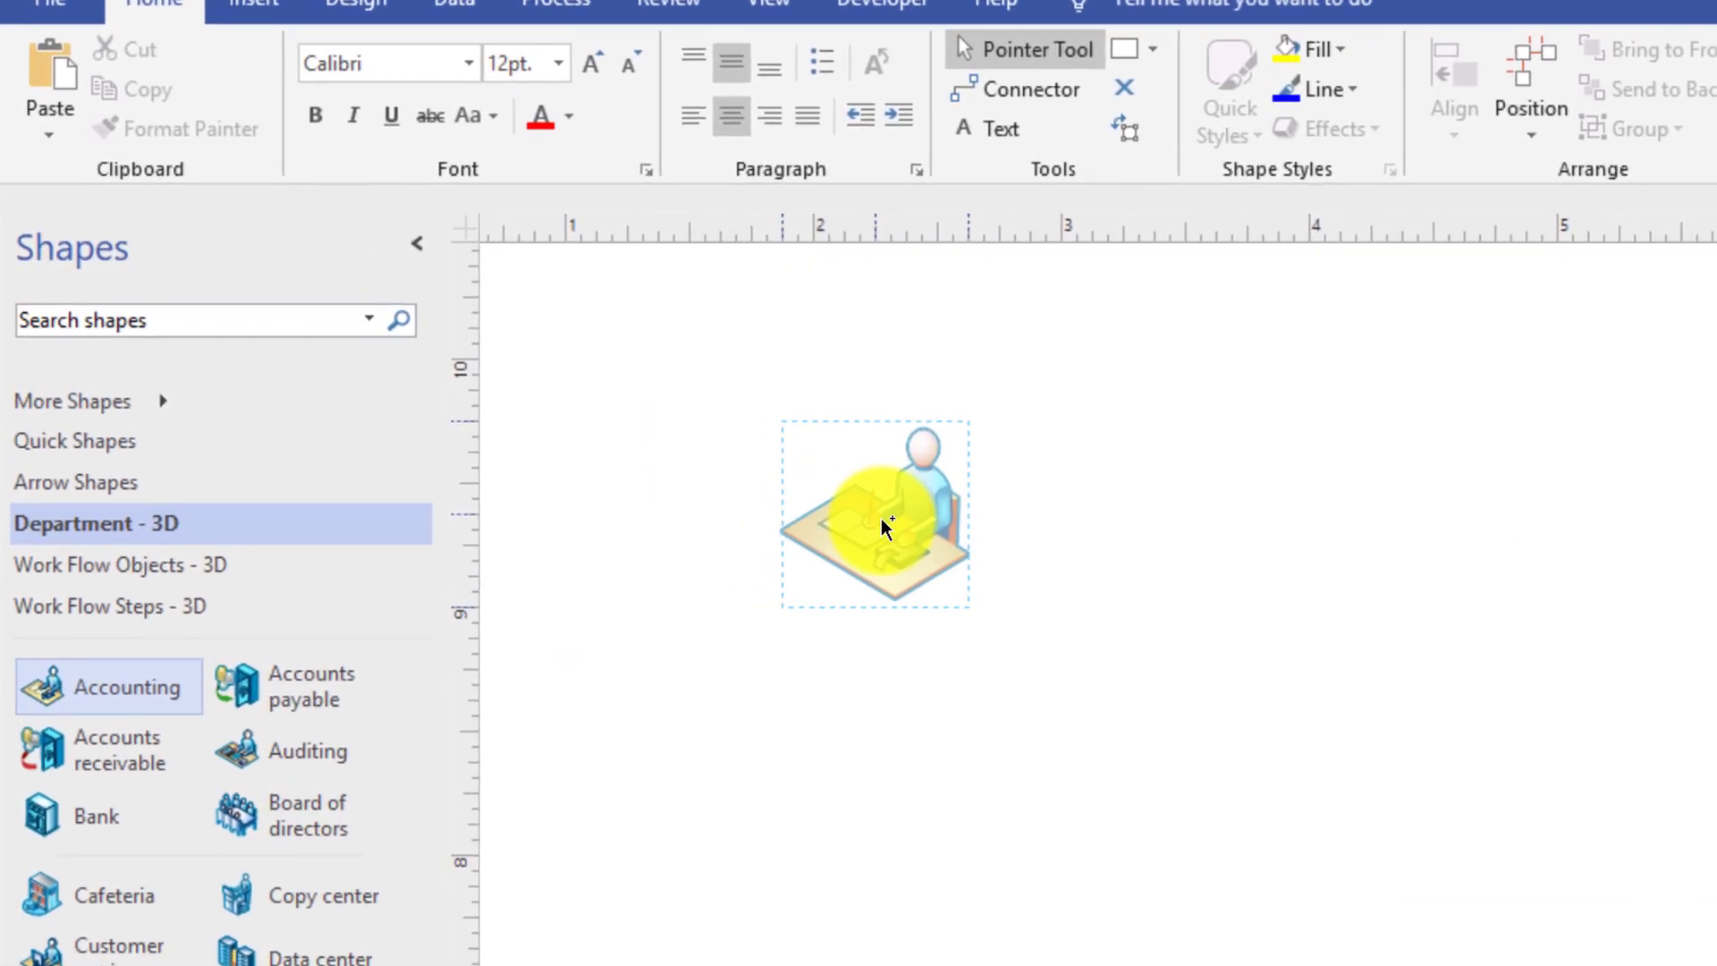
left_click_drag(883, 527, 882, 527)
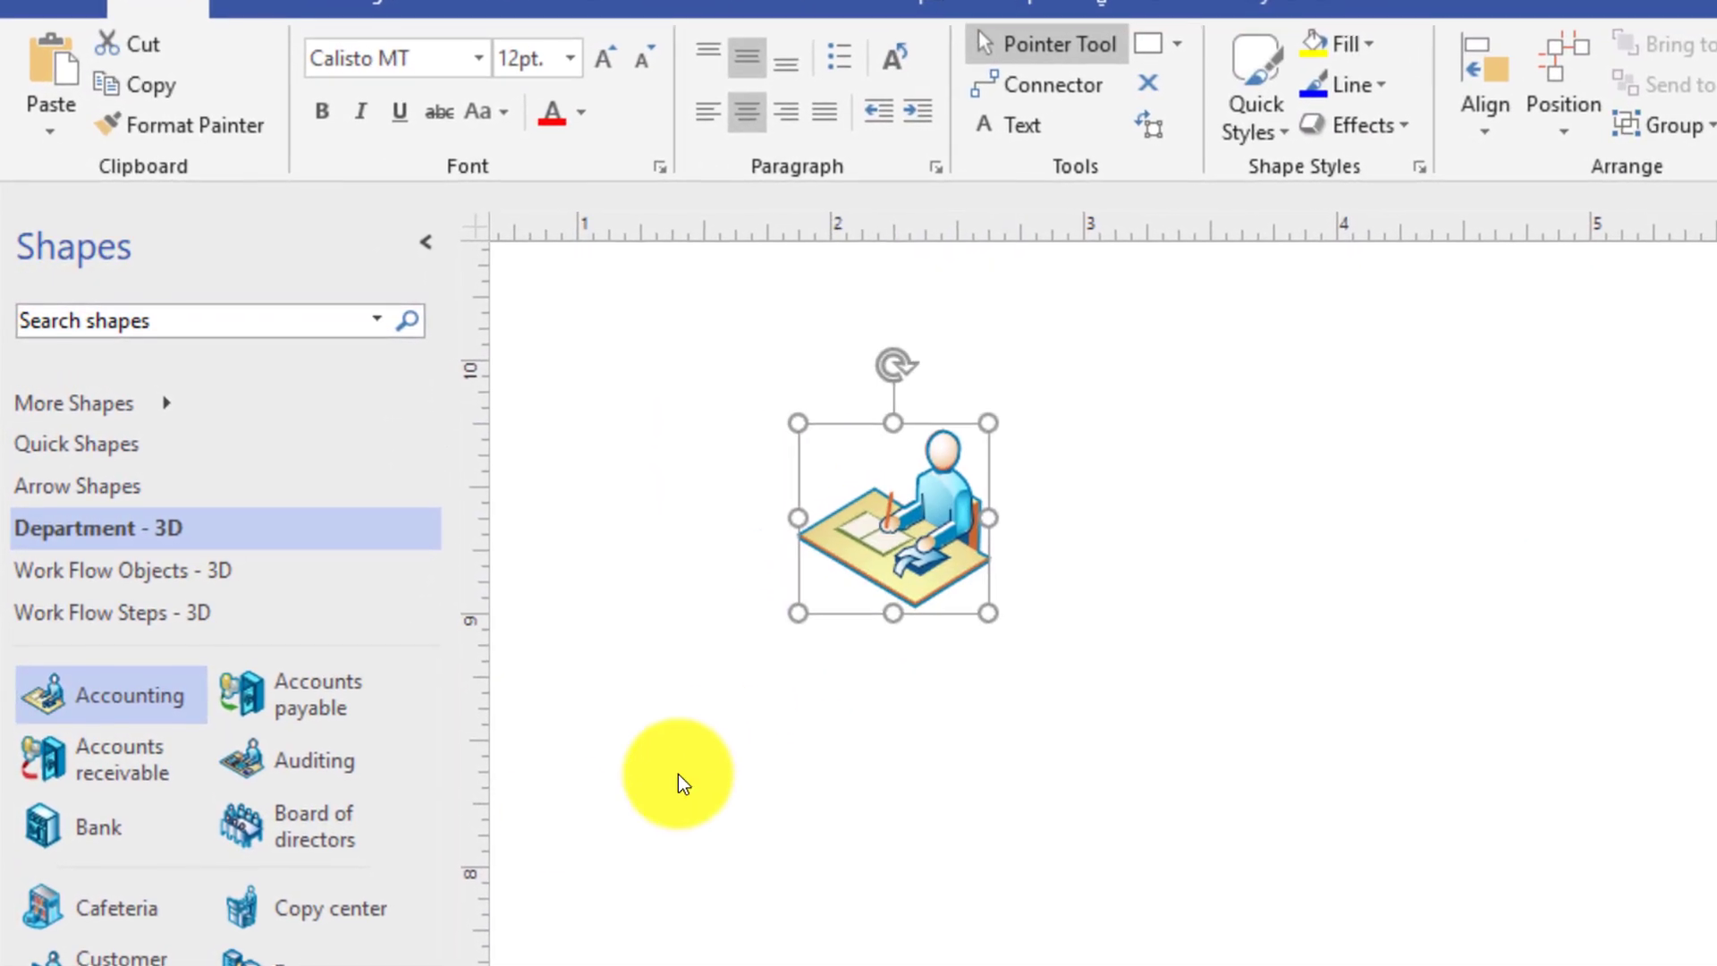
left_click_drag(121, 760, 1375, 541)
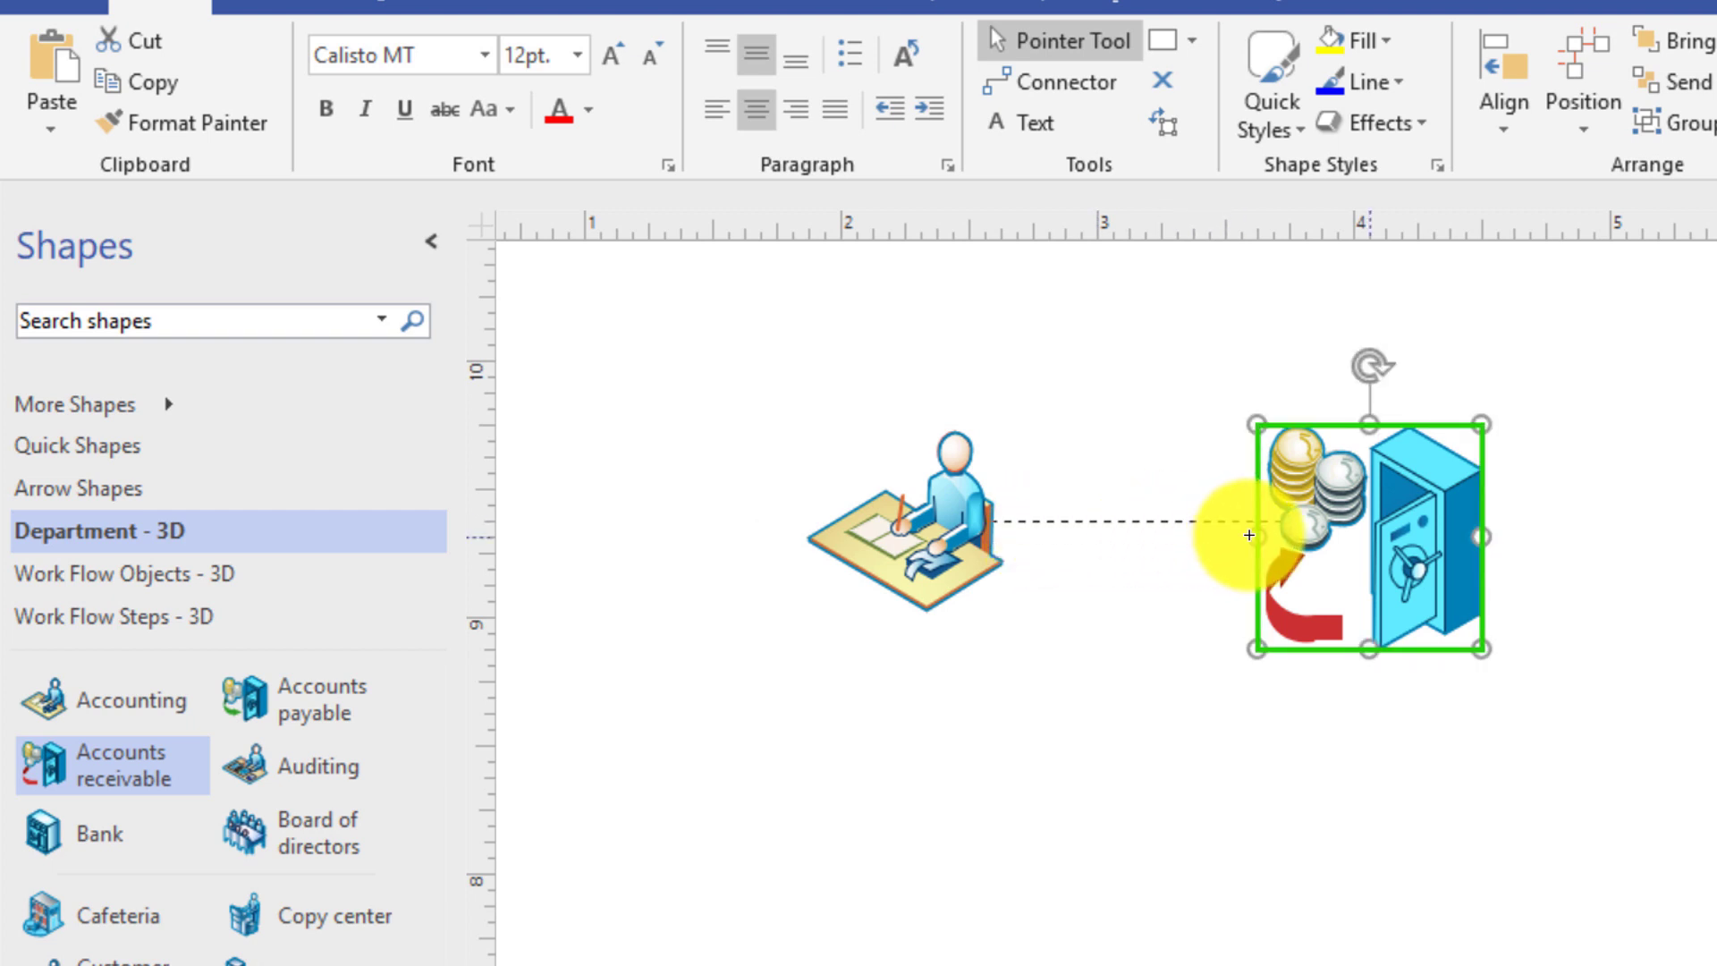
left_click_drag(1249, 534, 1277, 523)
mouse_move(1042, 554)
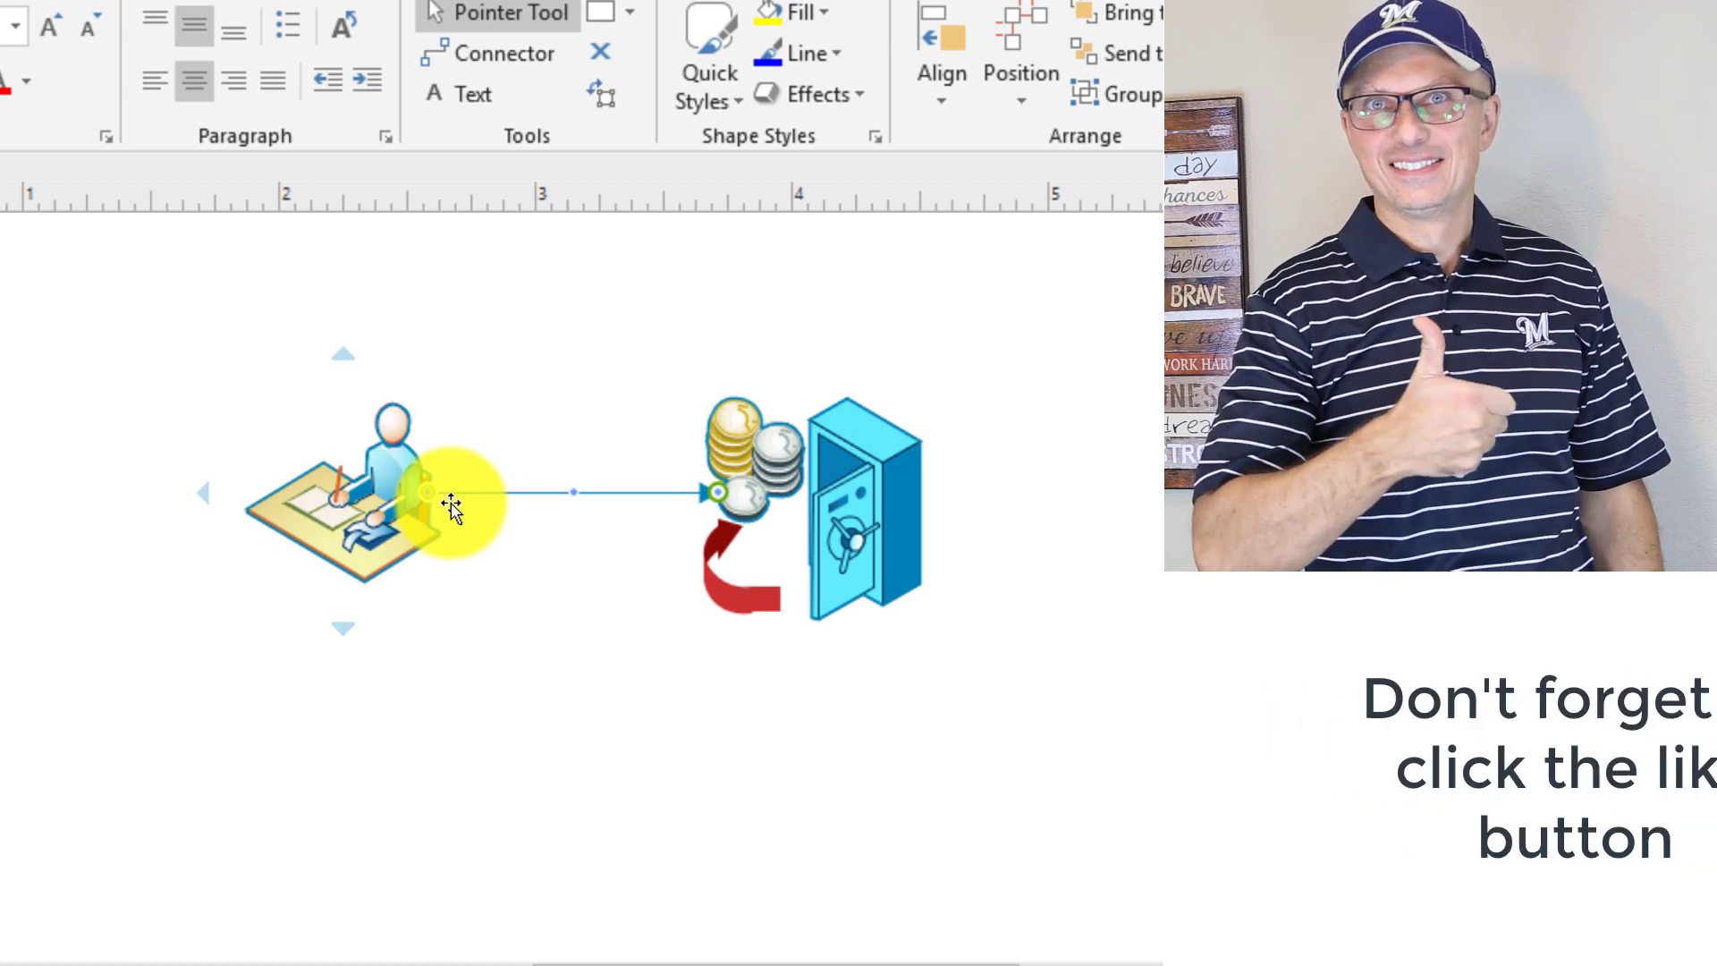
mouse_move(709, 498)
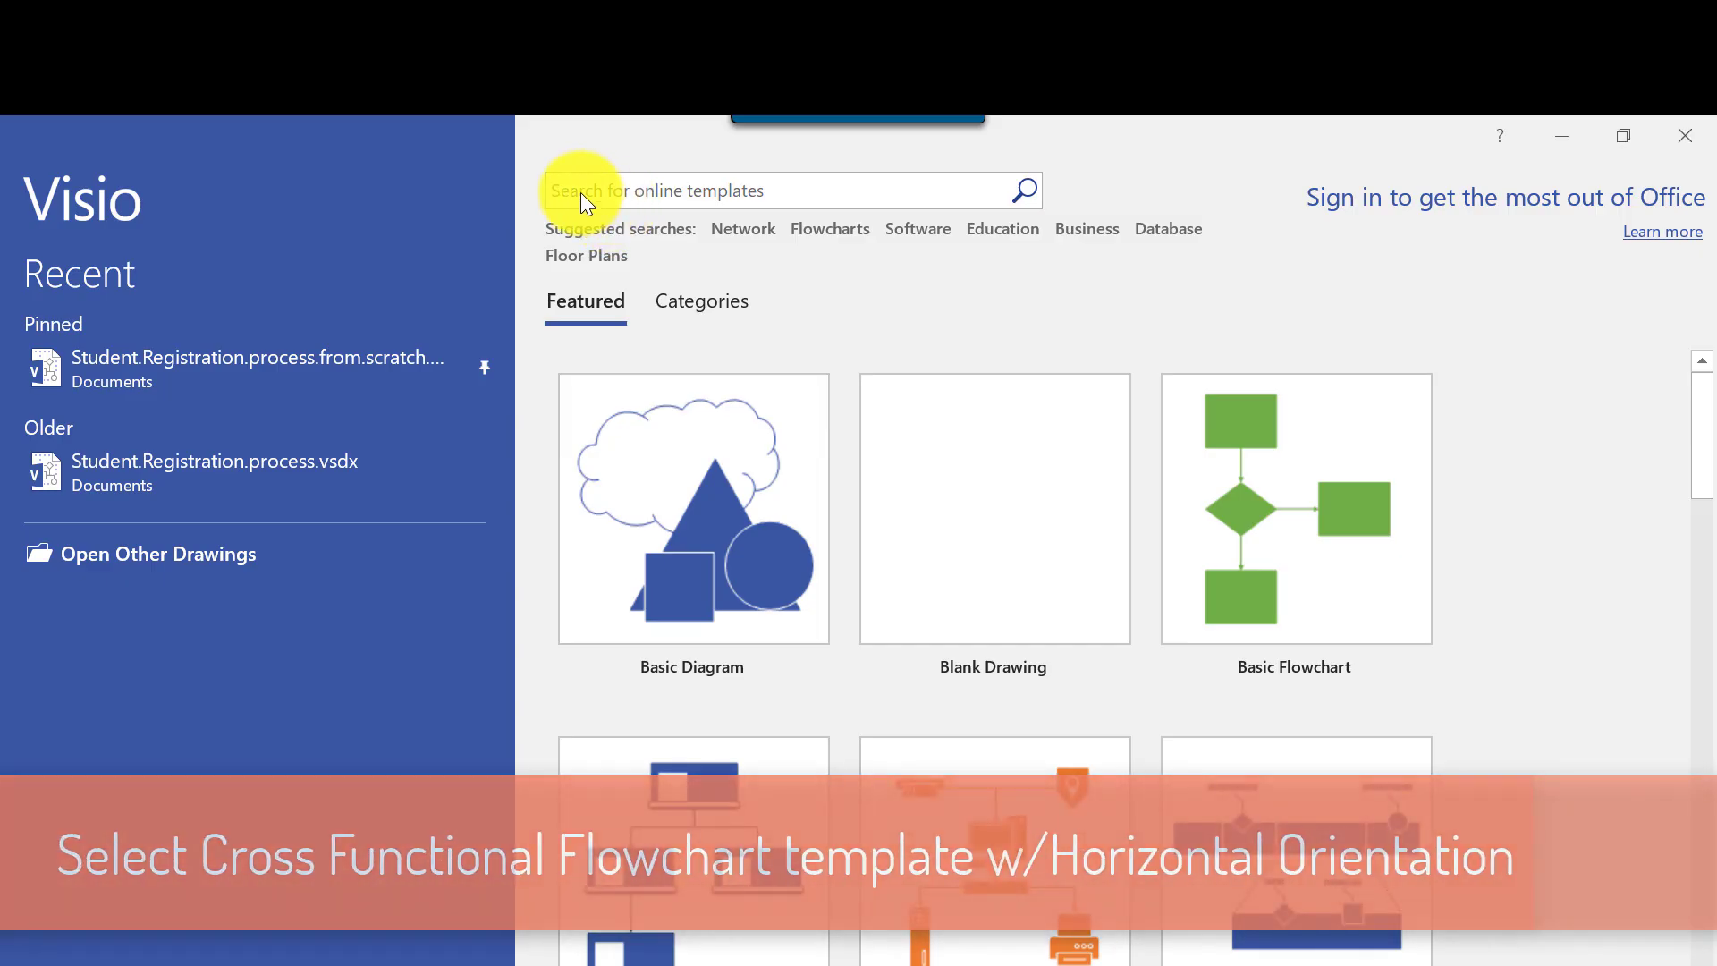
Find the Cross-Functional Flowchart template by searching for "flowchart" and create a drawing from it with Horizontal orientation.
left_click(564, 195)
left_click(563, 195)
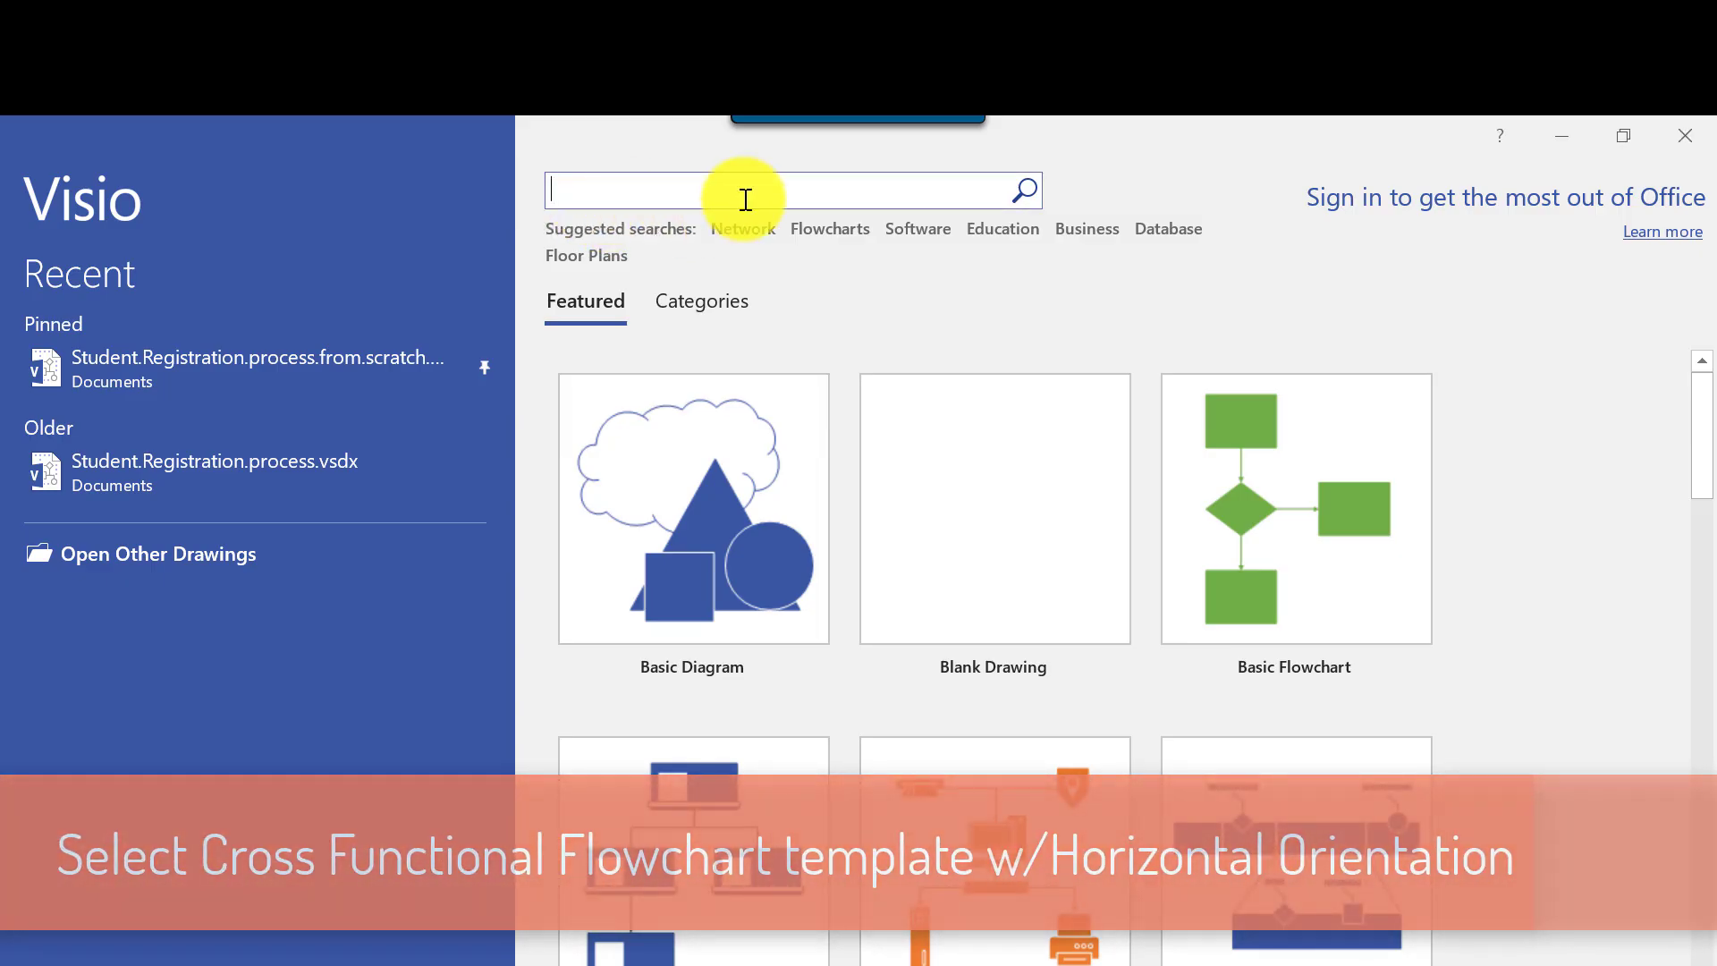
type("flowchart")
key("Return")
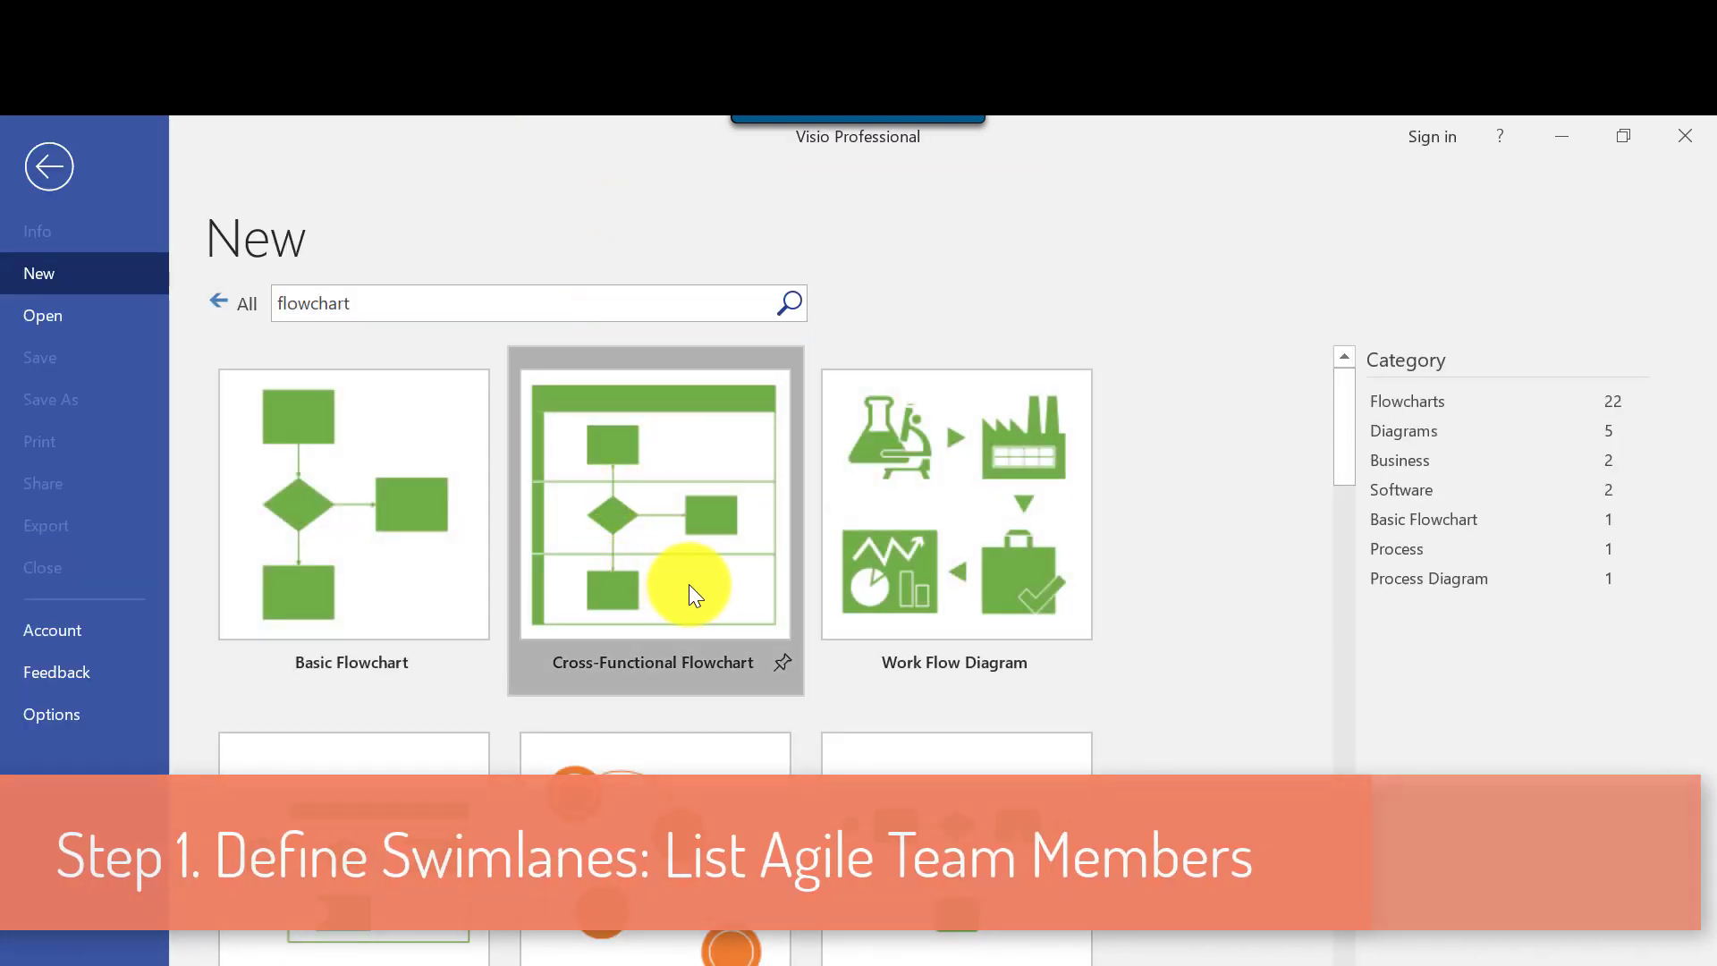
double_click(715, 587)
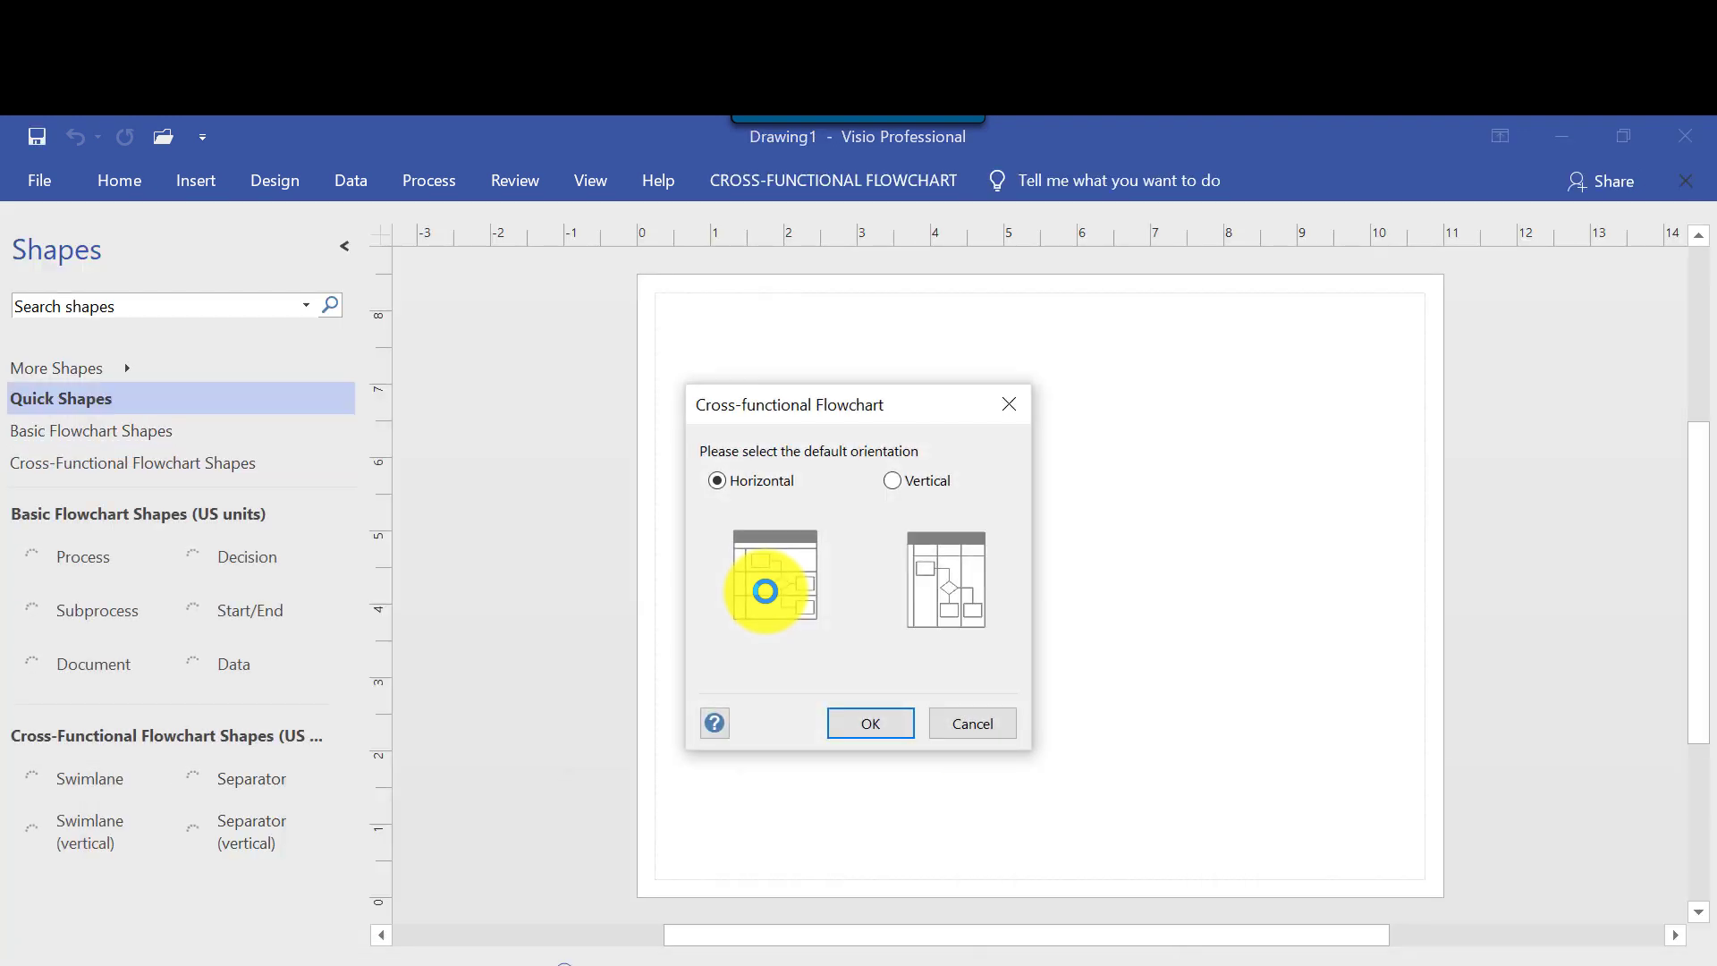
left_click(872, 724)
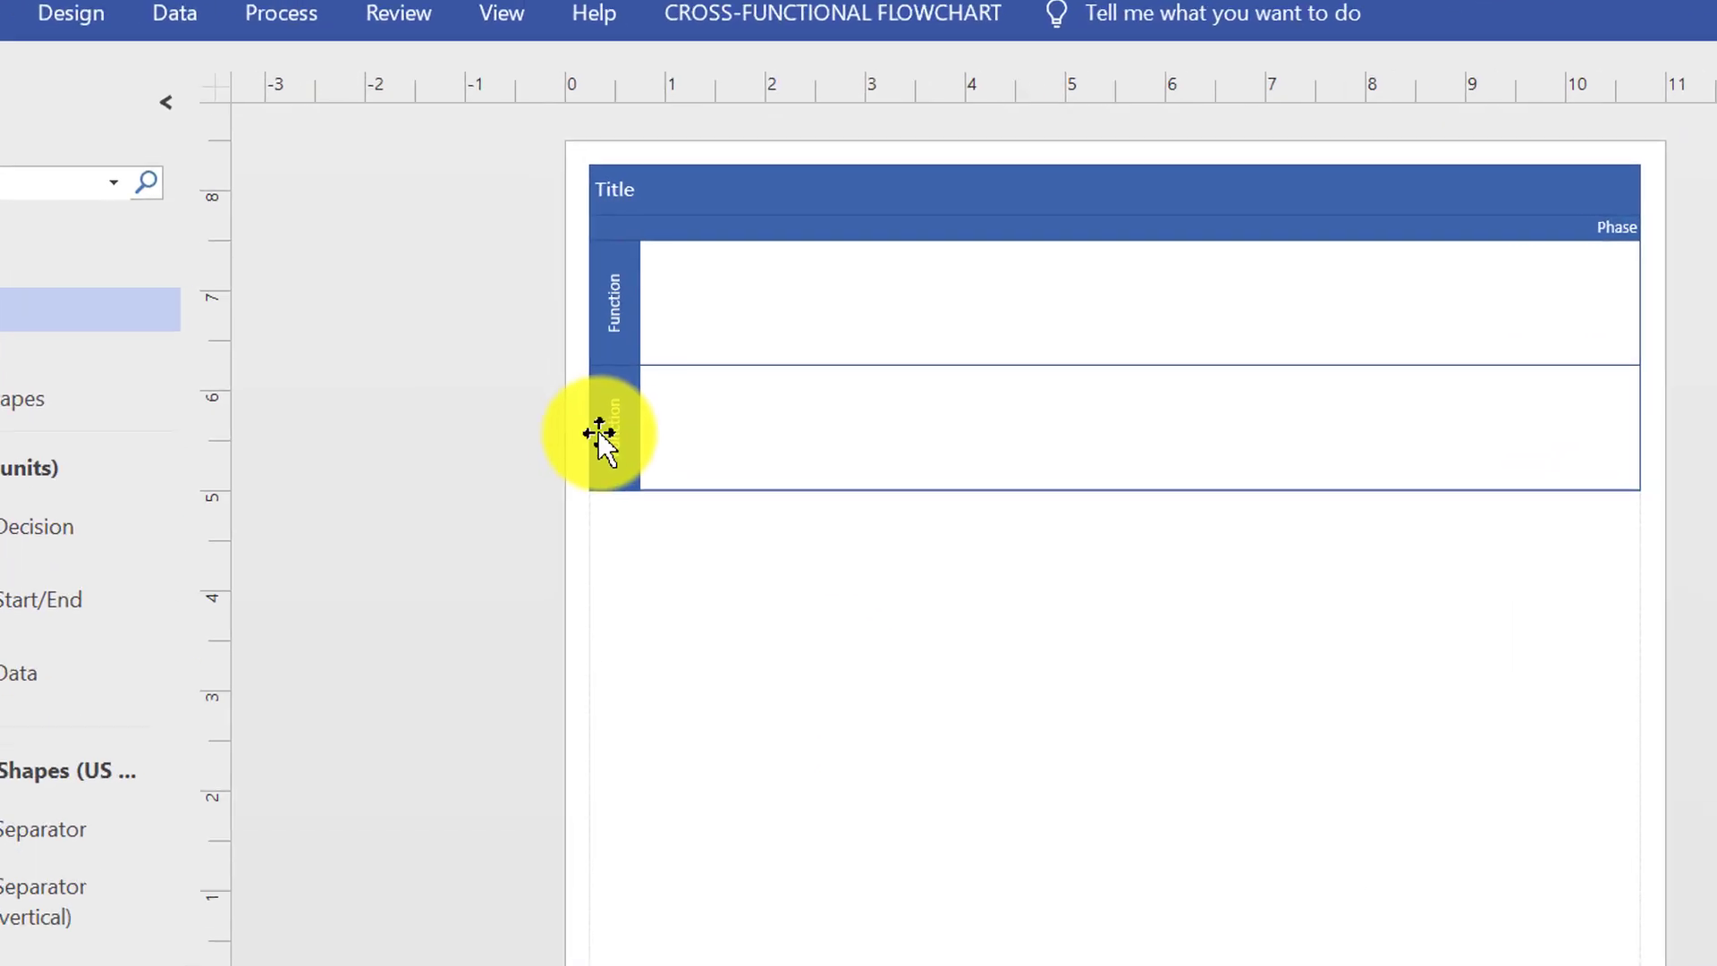
Name the first swimlane "Product Owner" and the second swimlane "Development Team".
double_click(604, 326)
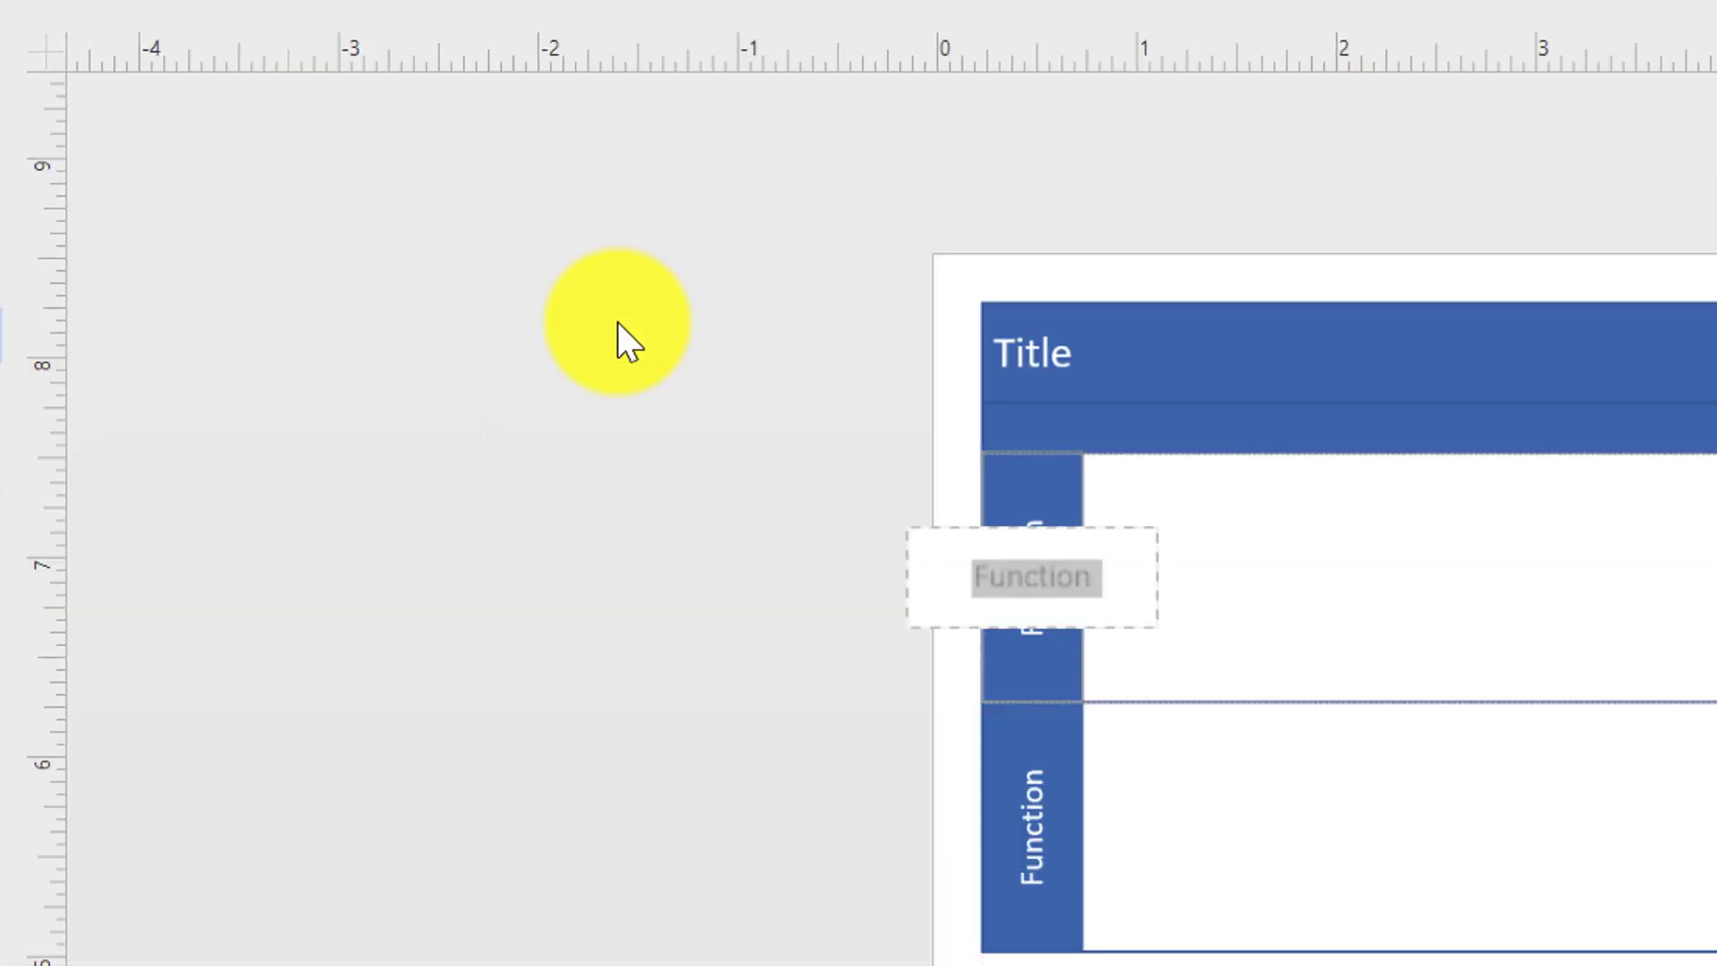
type("Product Owner")
double_click(1037, 847)
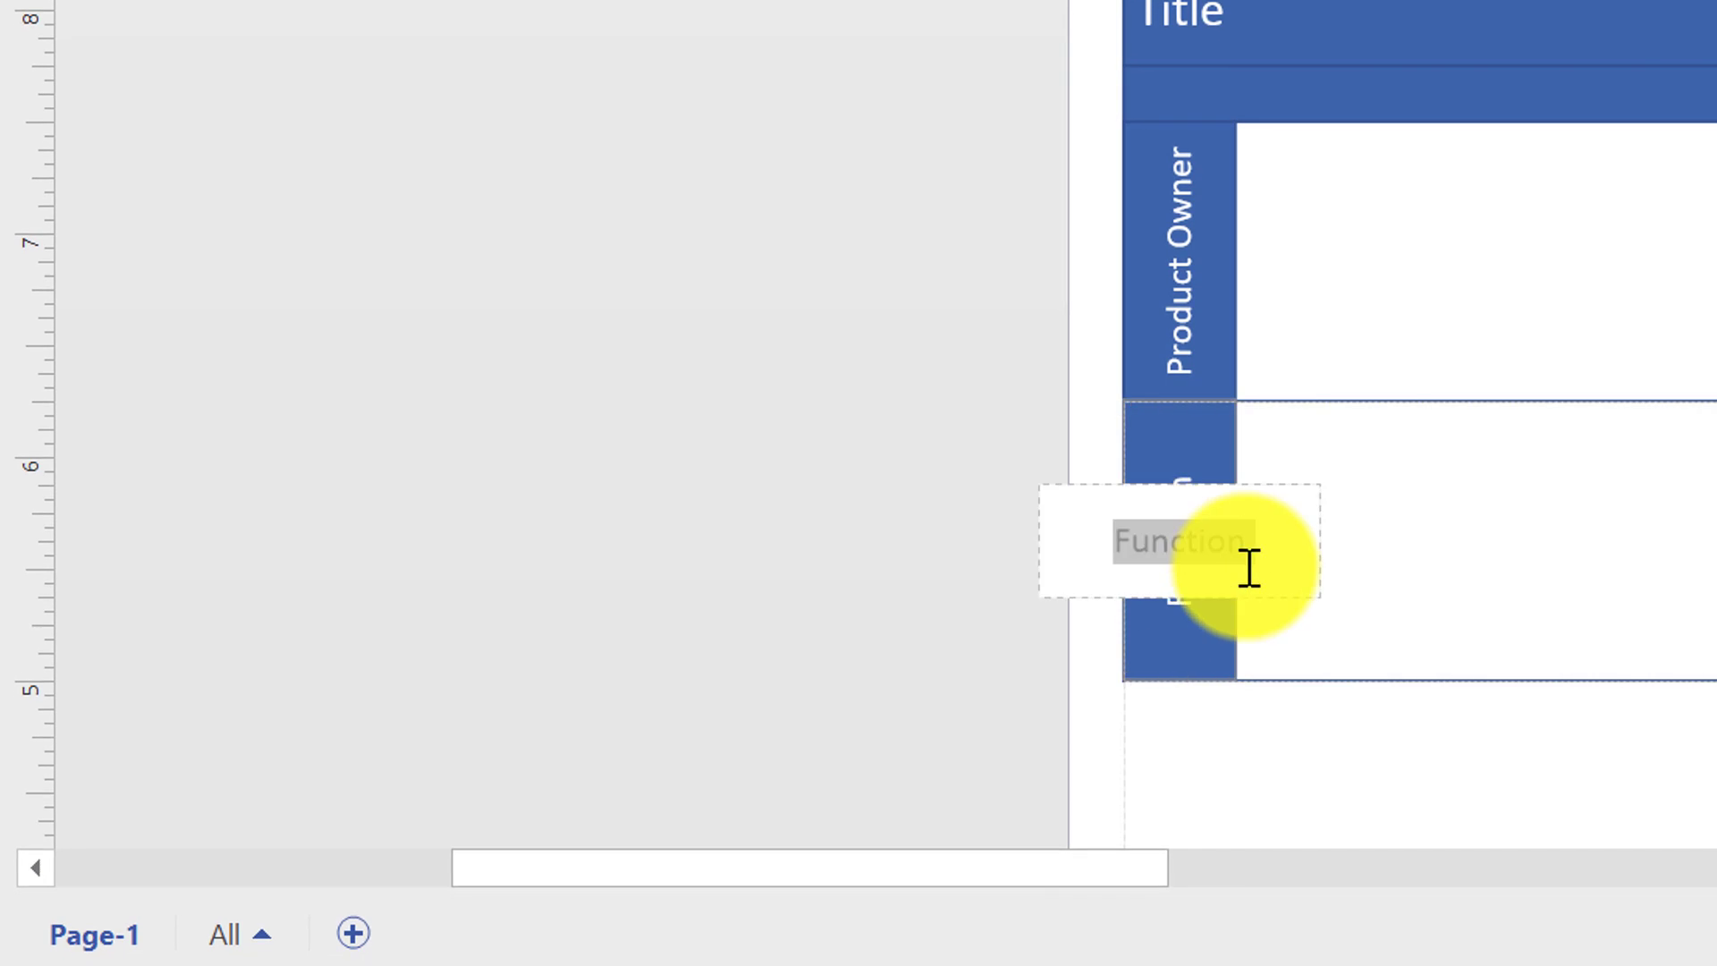
type("Development Team")
left_click(1180, 729)
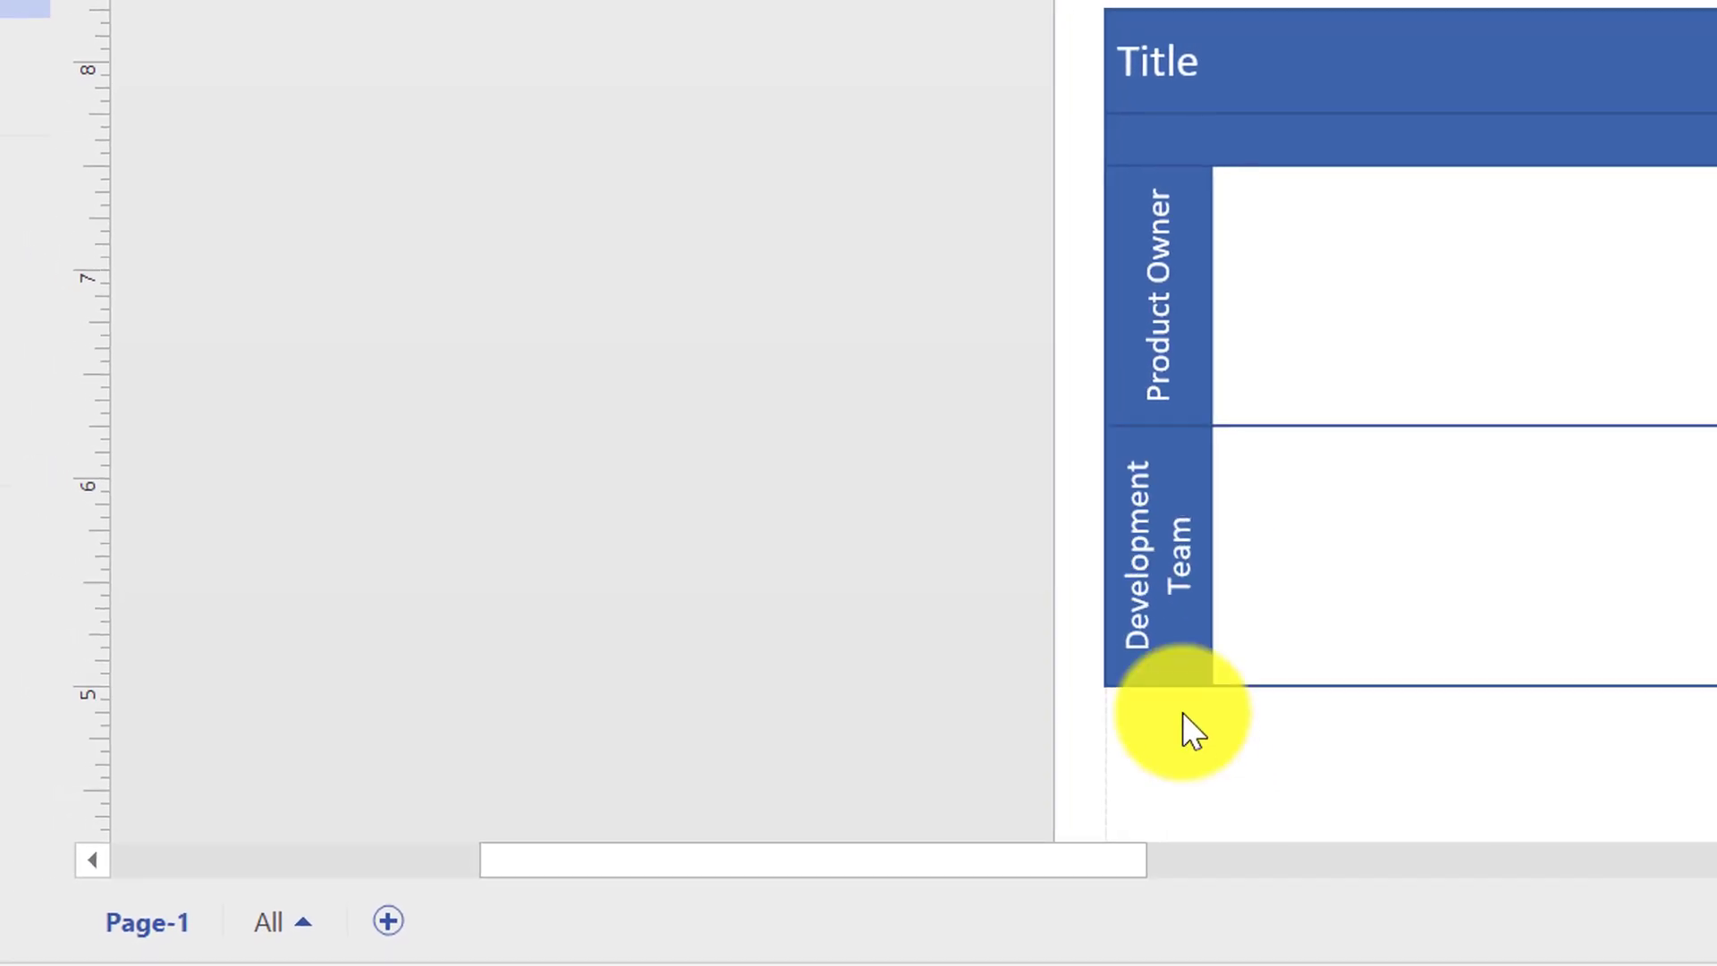
Add a third swimlane below Development Team and name it "Scrum Master".
left_click_drag(7, 662, 1088, 614)
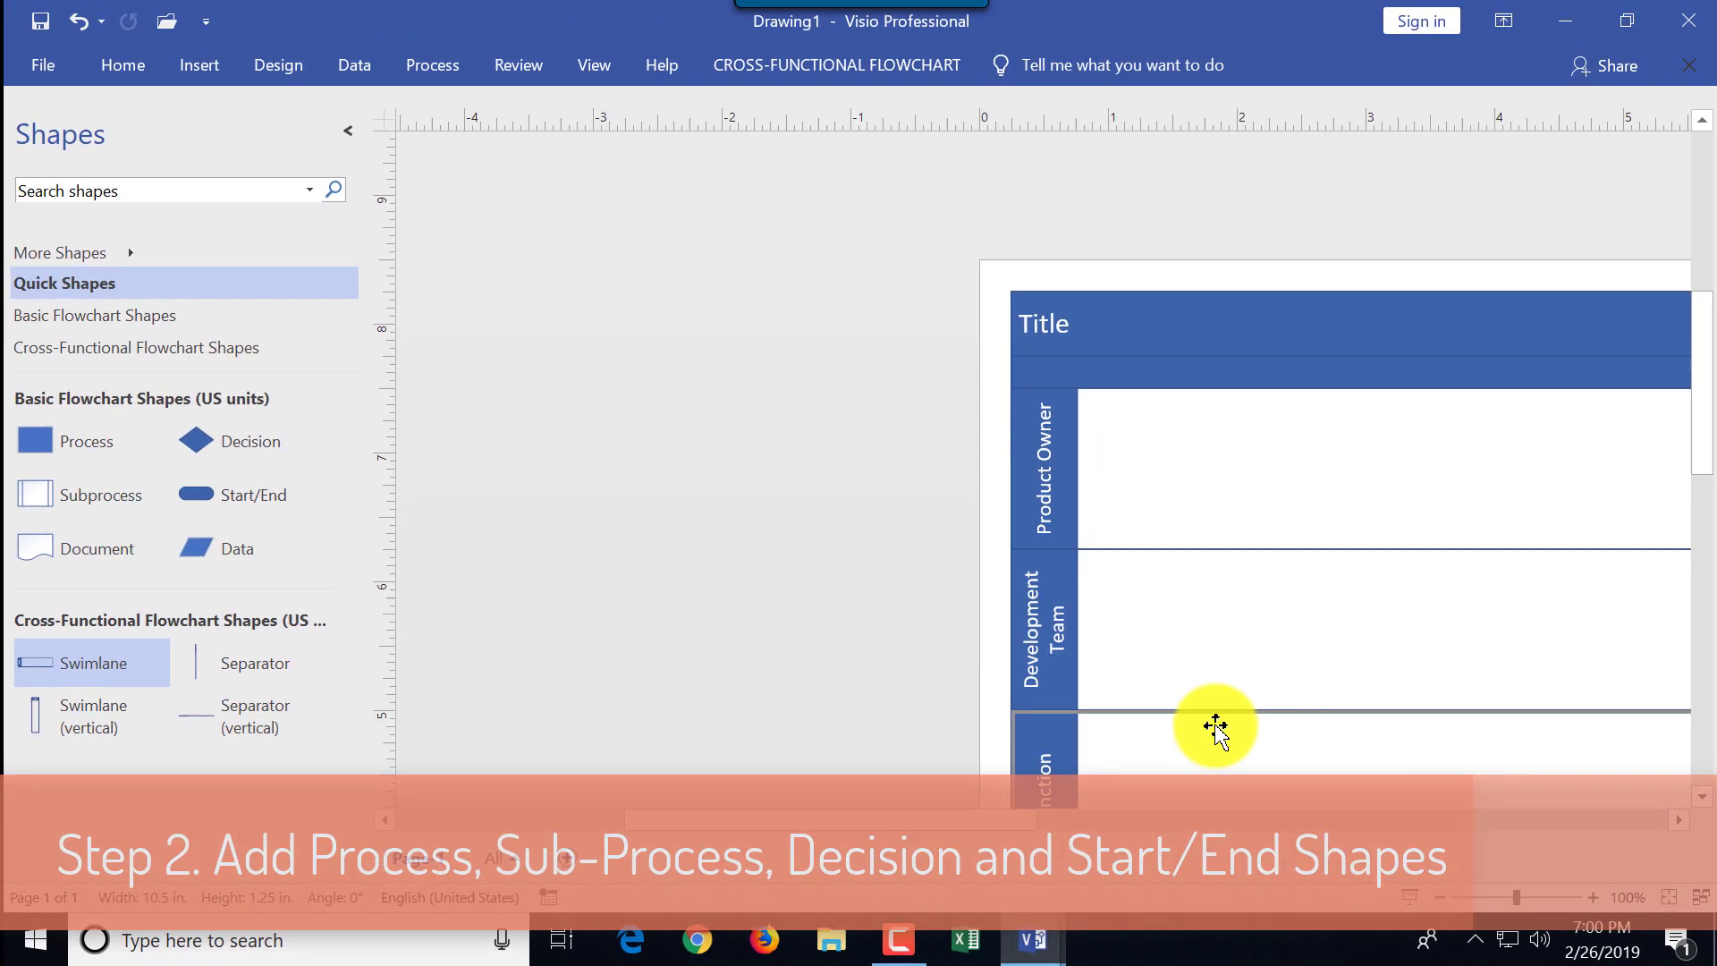
type("Scrum Master")
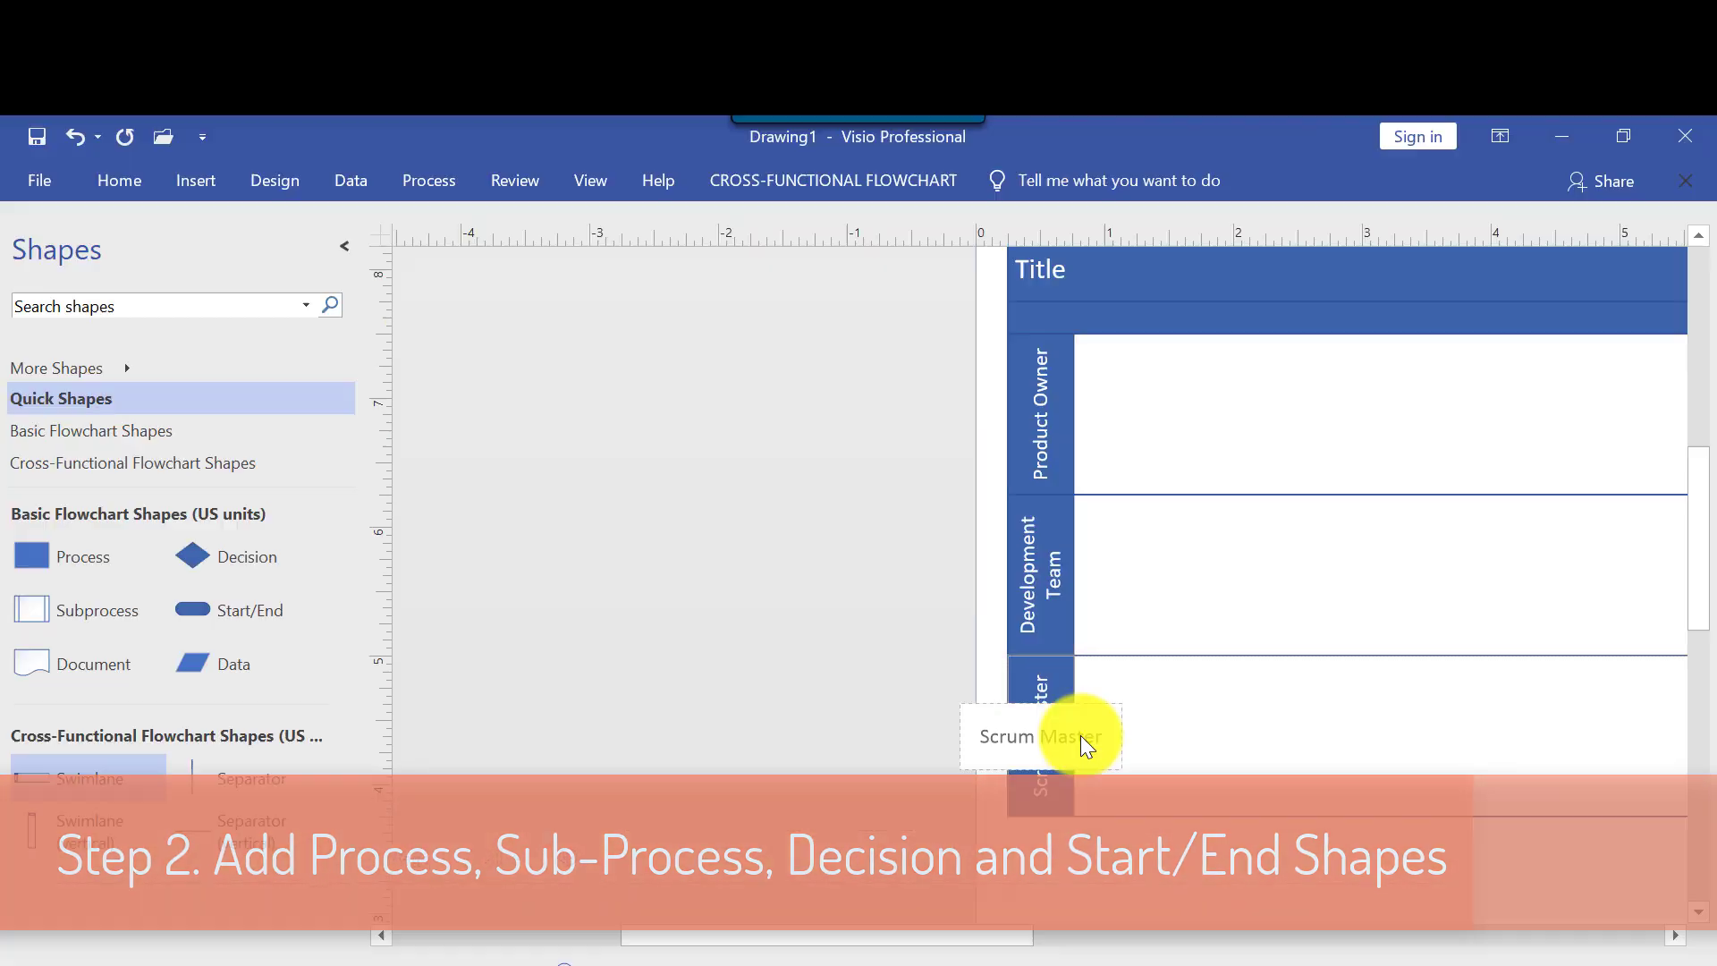
Add three more swimlanes below Scrum Master, leaving the first unnamed and naming the others "Solution Architect" and "QA Team".
left_click_drag(31, 778, 1333, 878)
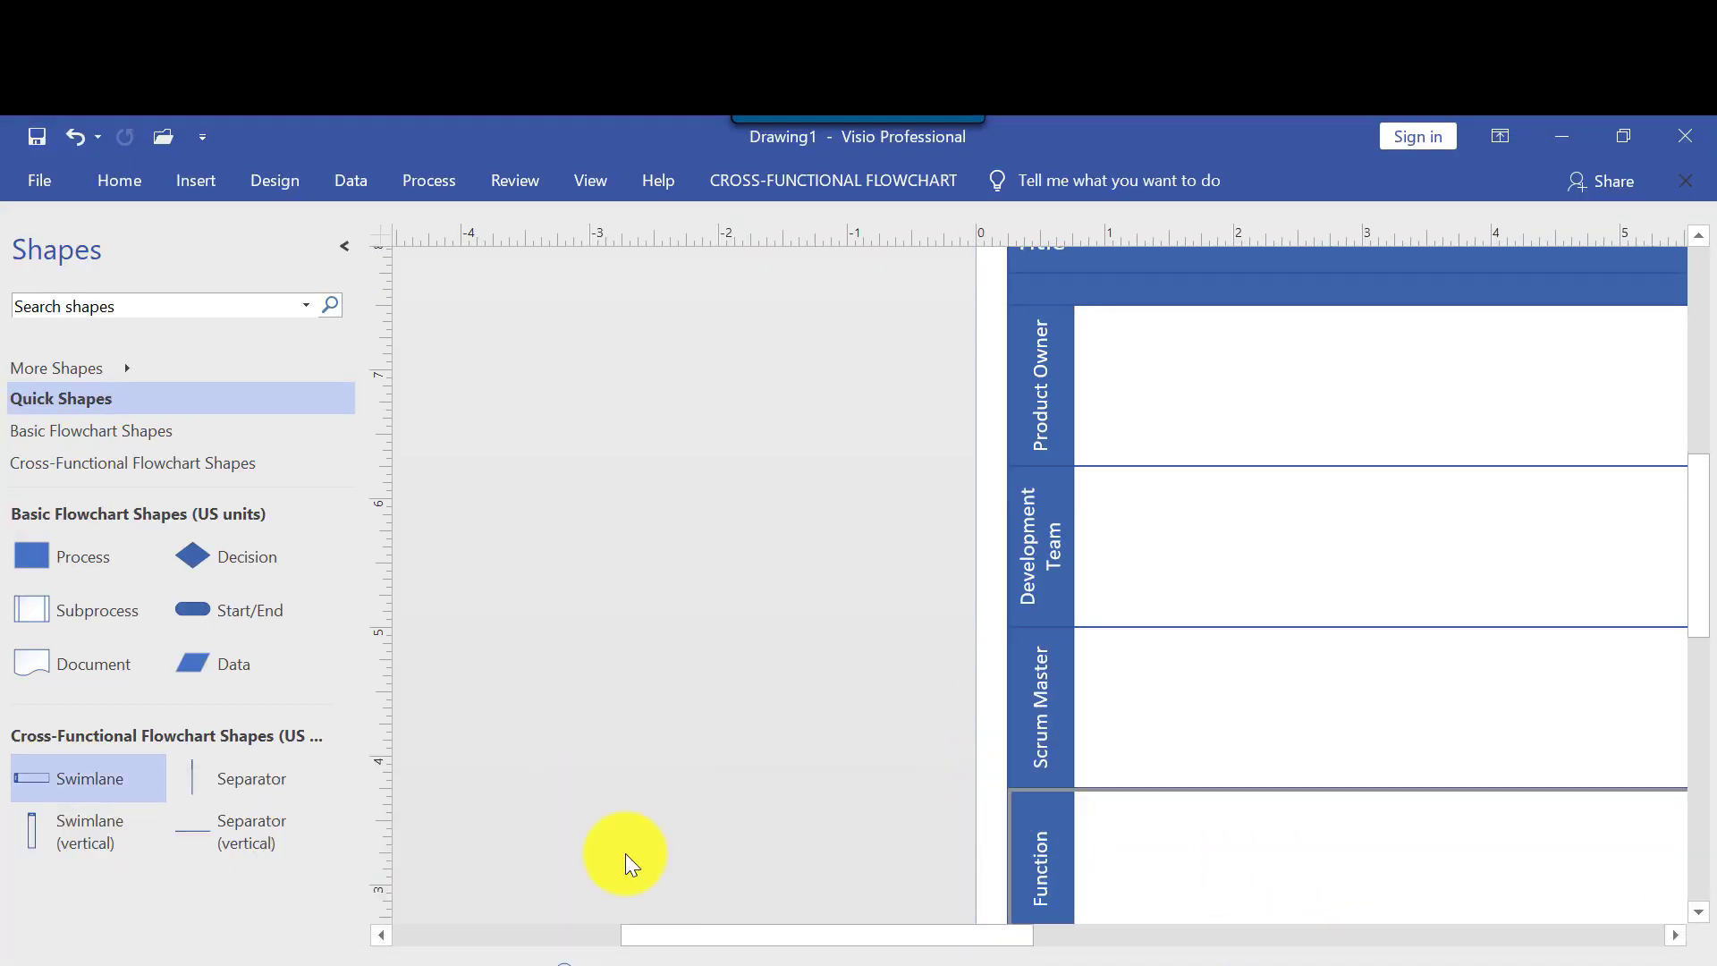
left_click_drag(625, 853, 1341, 854)
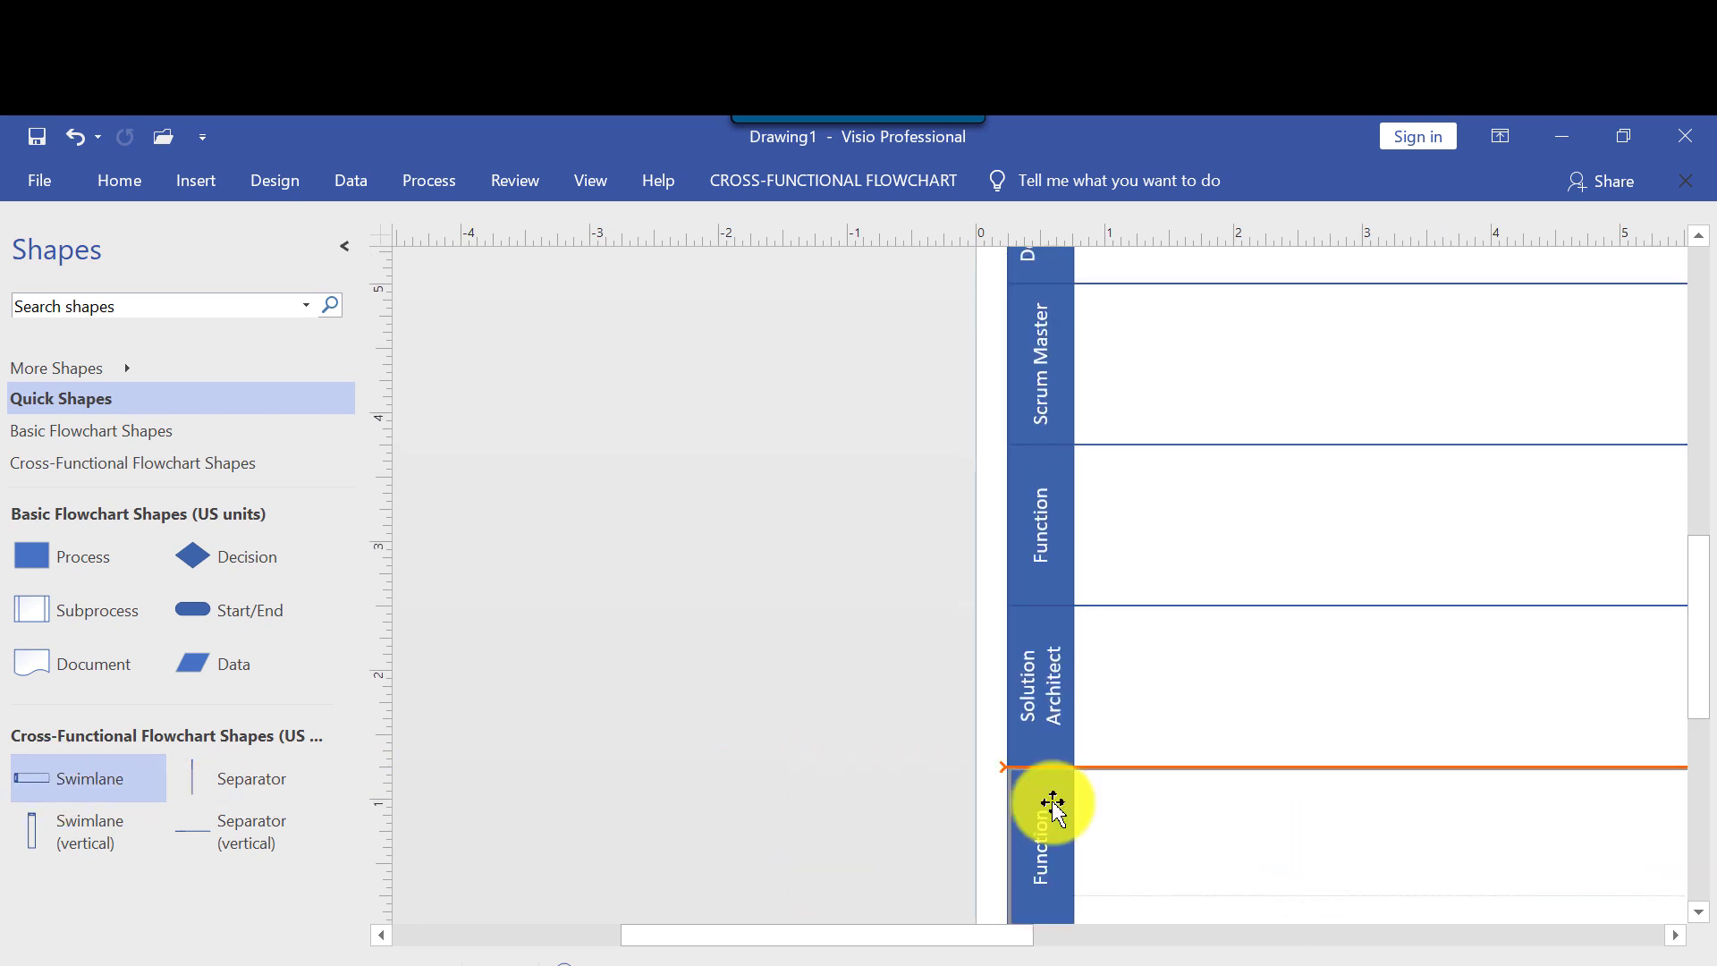
type("QA Team")
left_click(1150, 907)
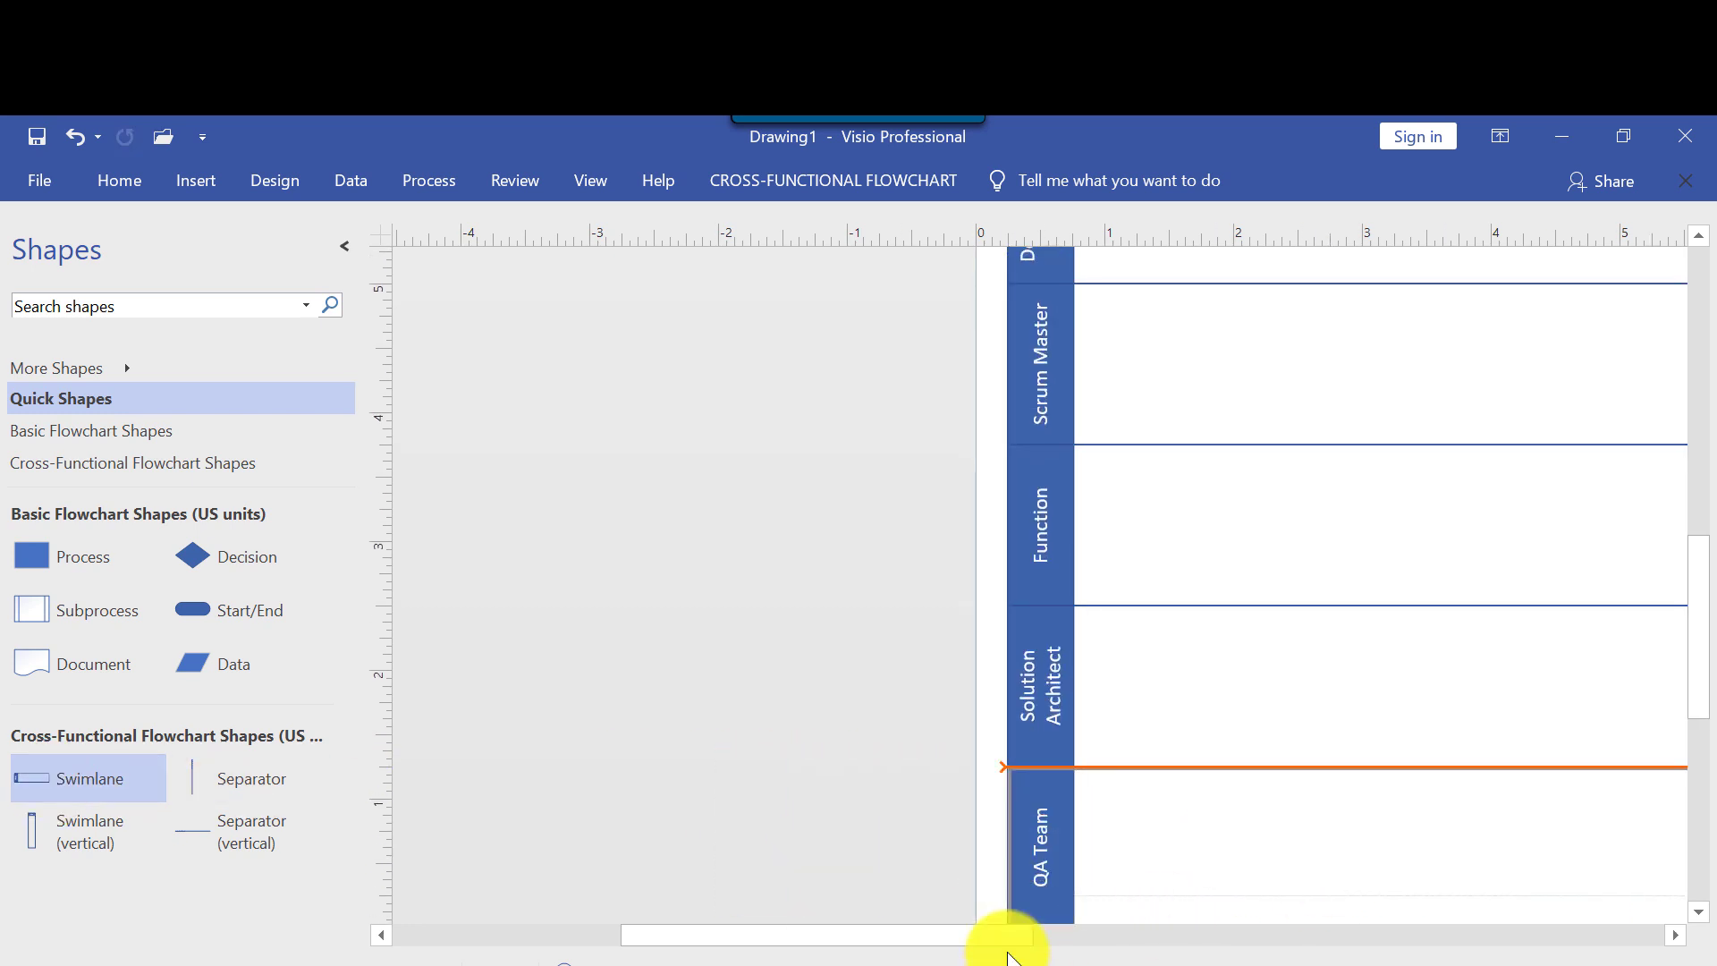
Place a Start/End shape at the beginning of the Product Owner lane and label it "Start" in 14 pt text.
scroll(1016, 747, "right", 3)
scroll(1018, 742, "up", 5)
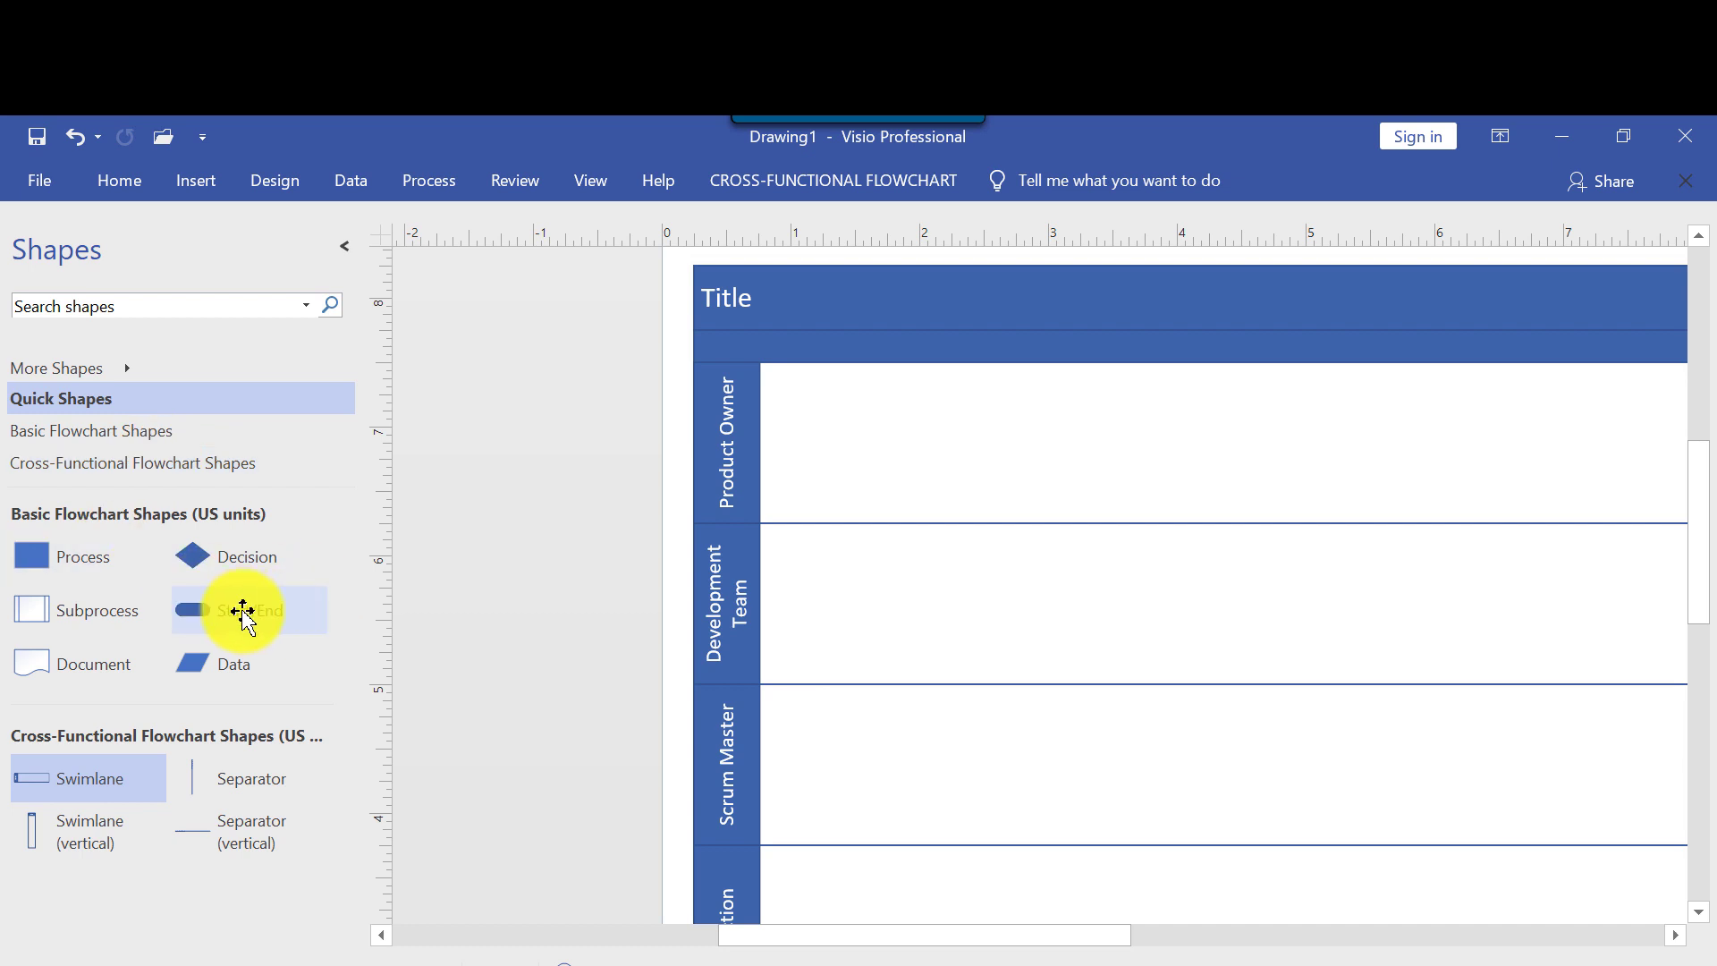
left_click_drag(245, 615, 818, 441)
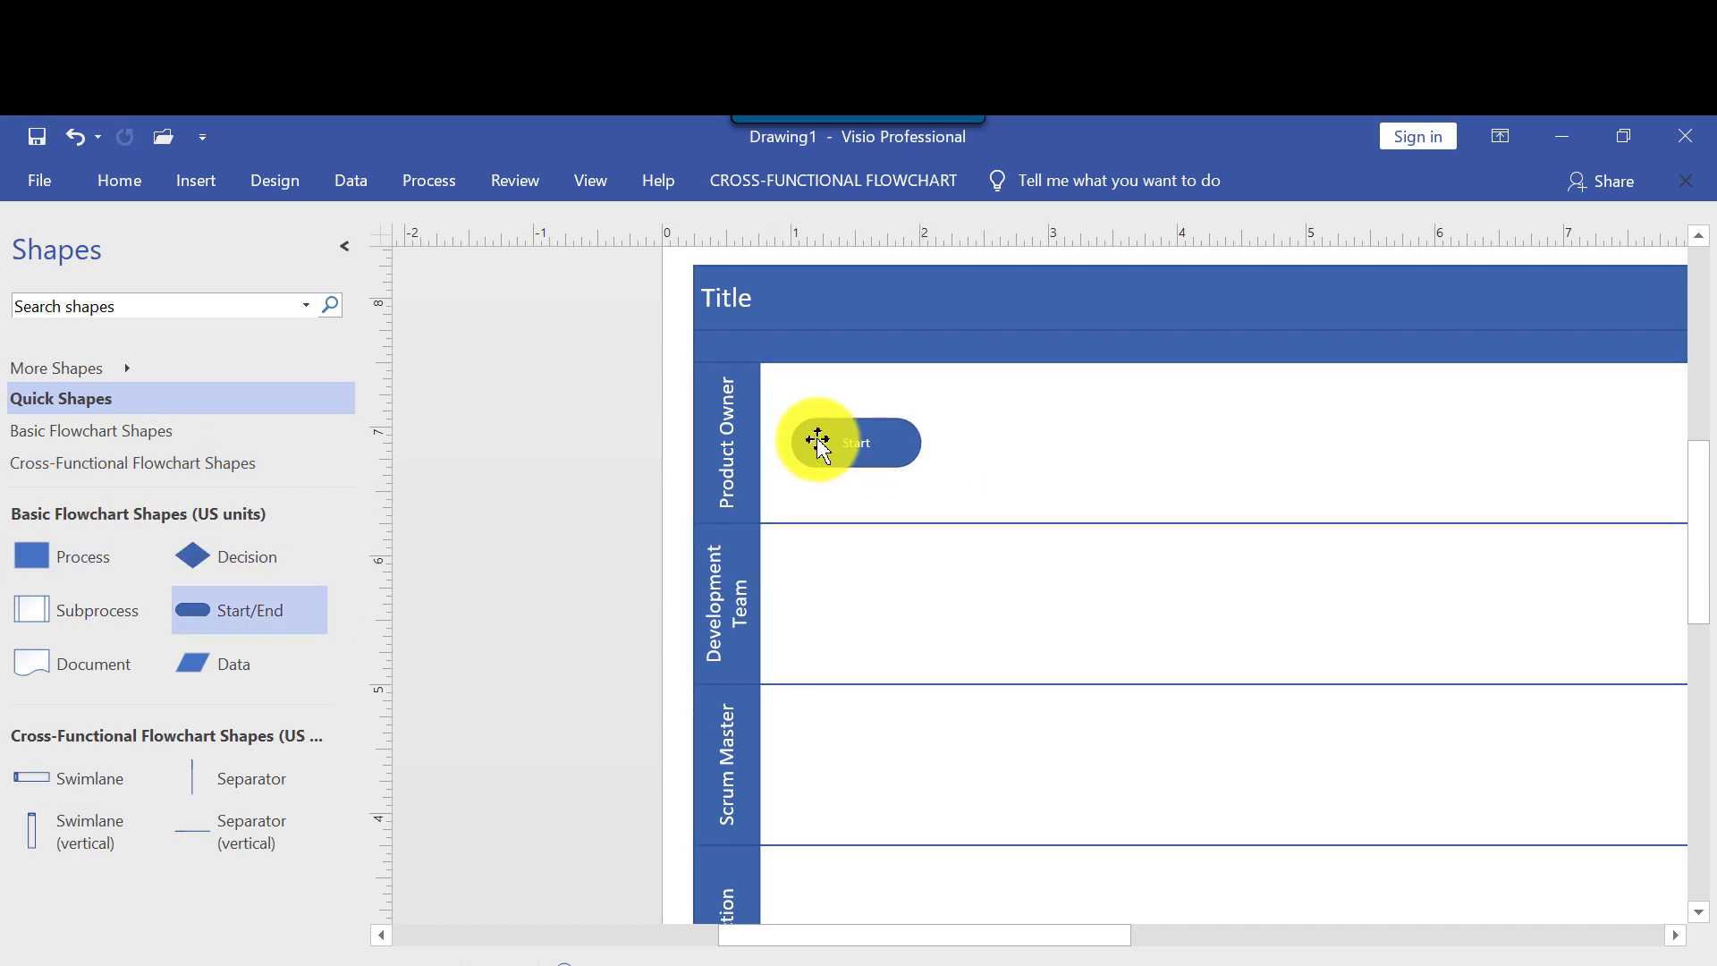
type("Start")
key("ctrl+F1")
left_click(872, 521)
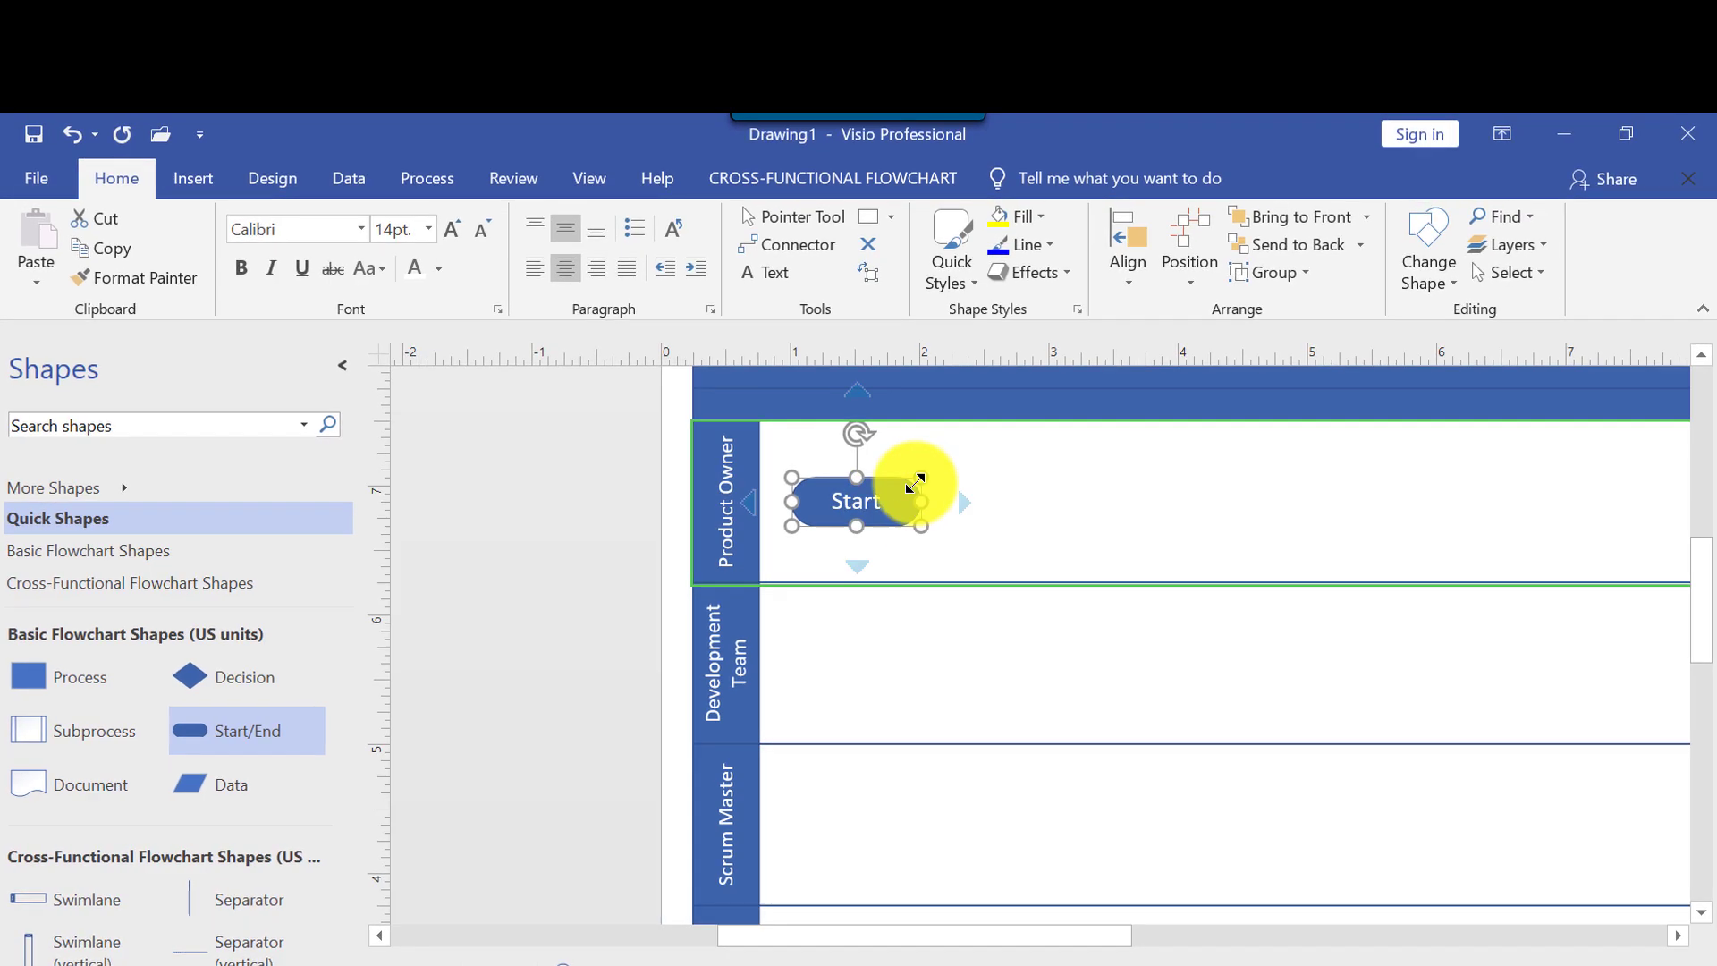
Add a connected Process shape after Start in the Product Owner lane and label it "Capture Business Demand".
key("ctrl+c")
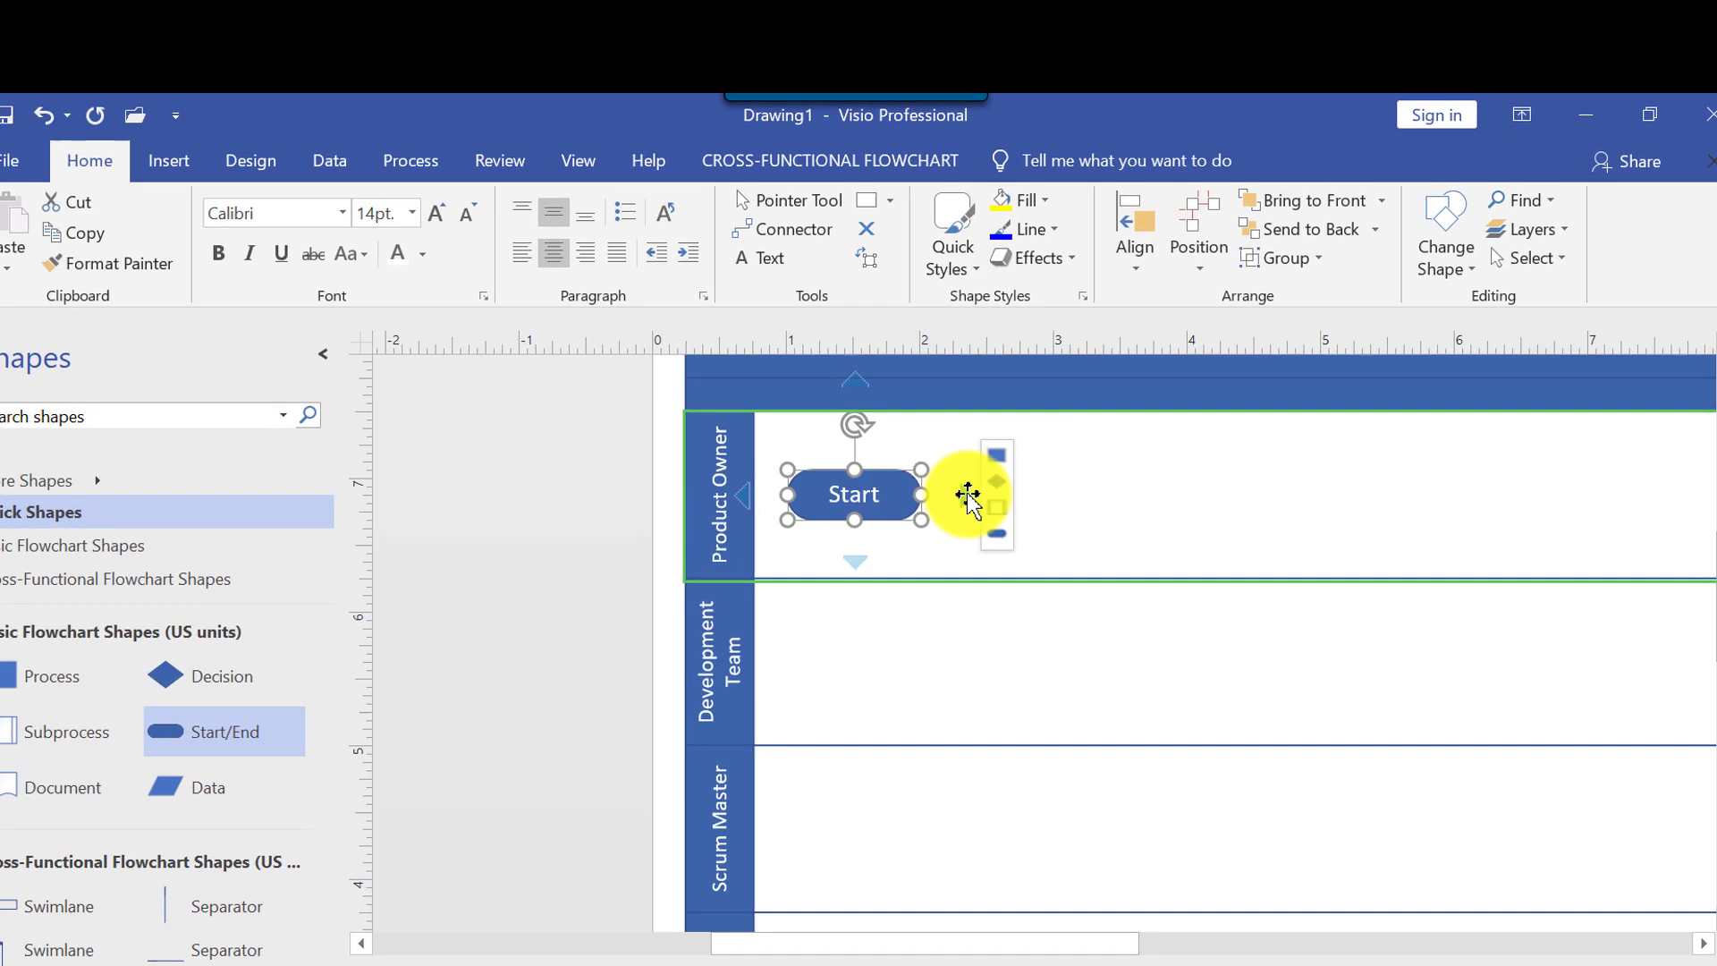
double_click(1080, 507)
type("Capture Business Demand")
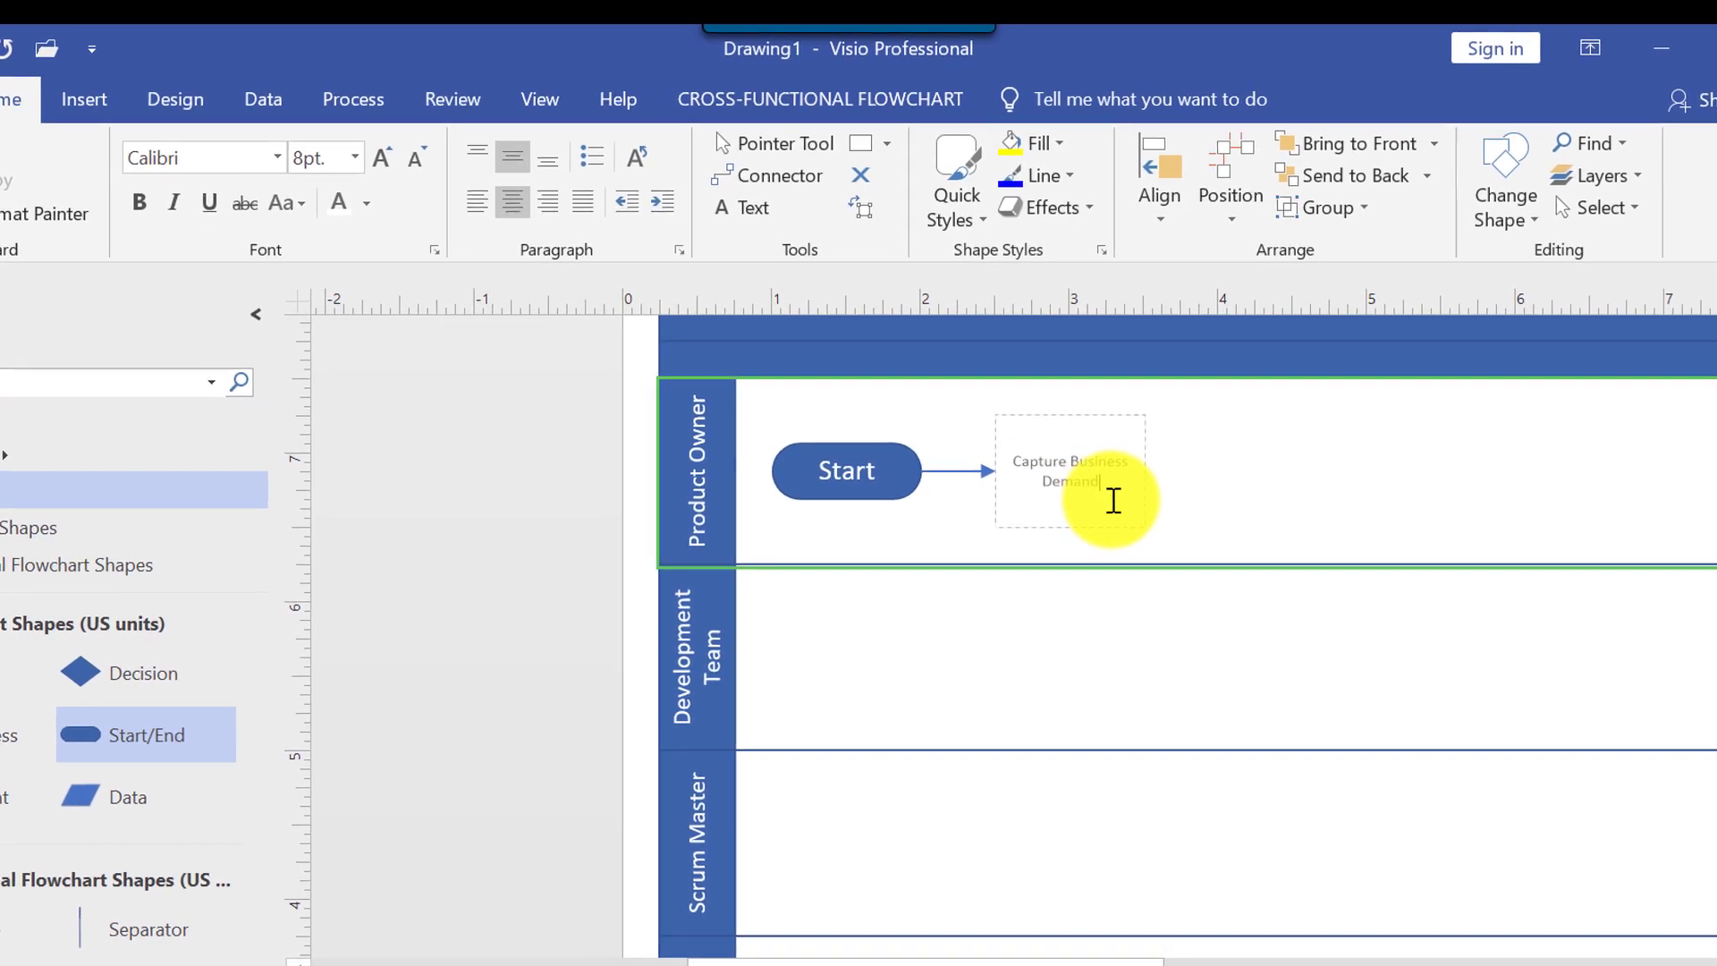
left_click(1211, 510)
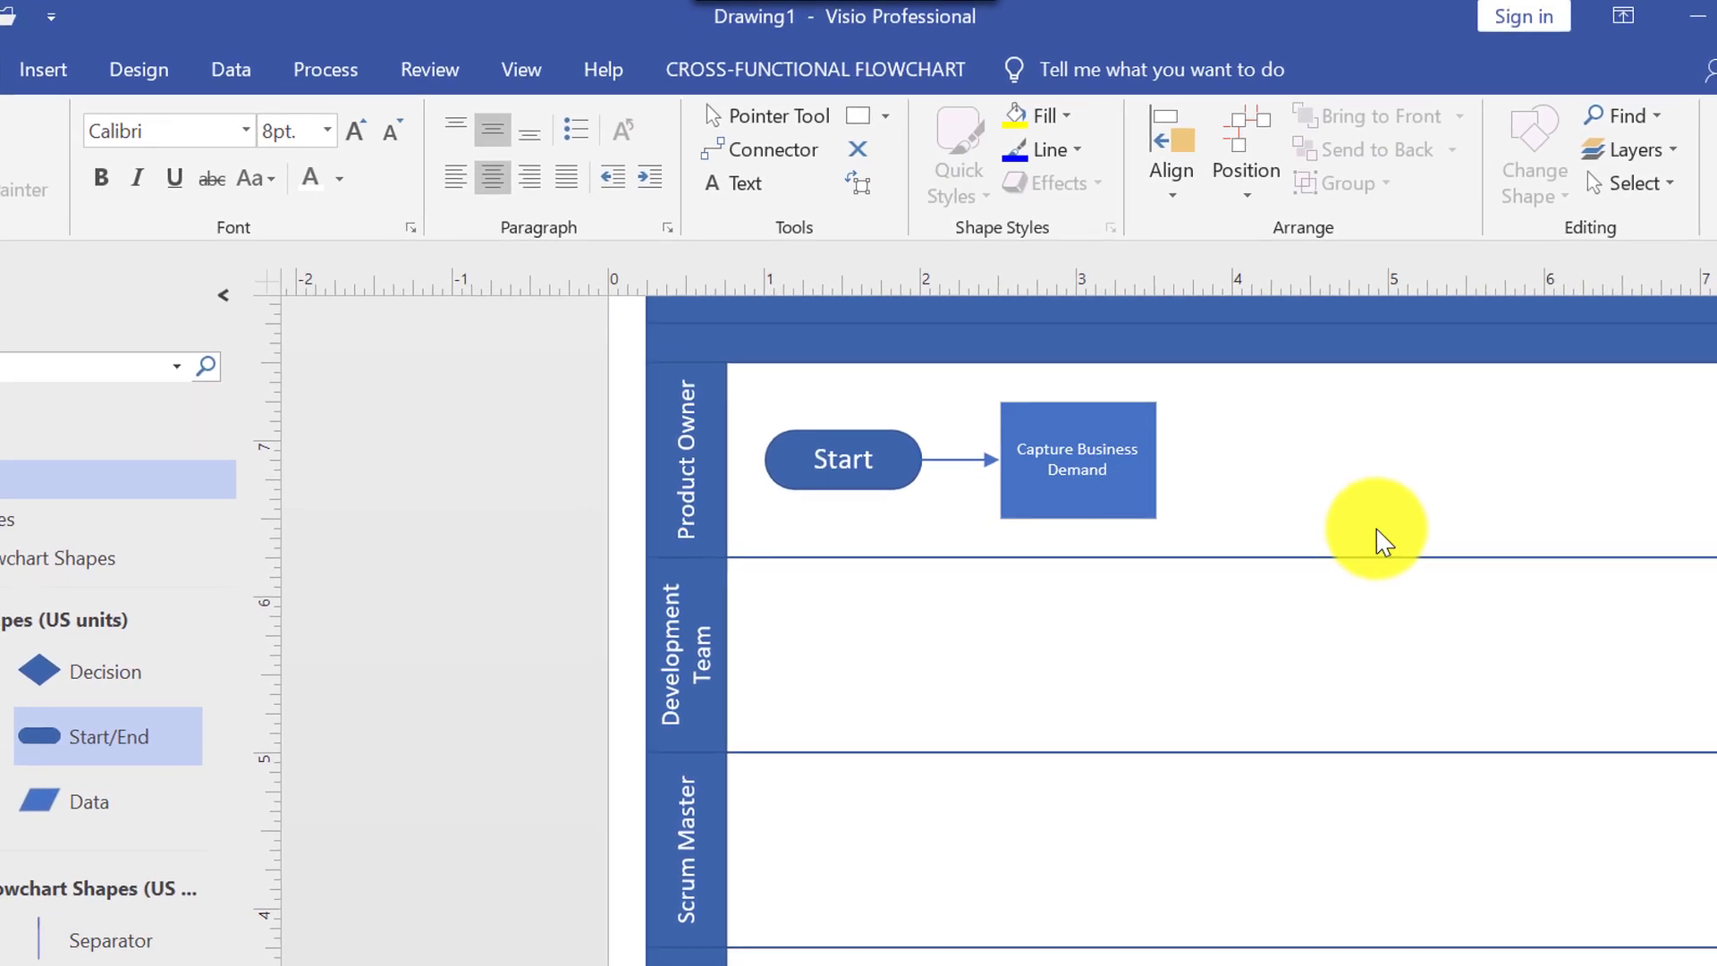
Add a connected Process shape below Capture Business Demand in the Development Team lane, labelled "Create User Stories and Define Acceptance Criteria".
left_click(1035, 603)
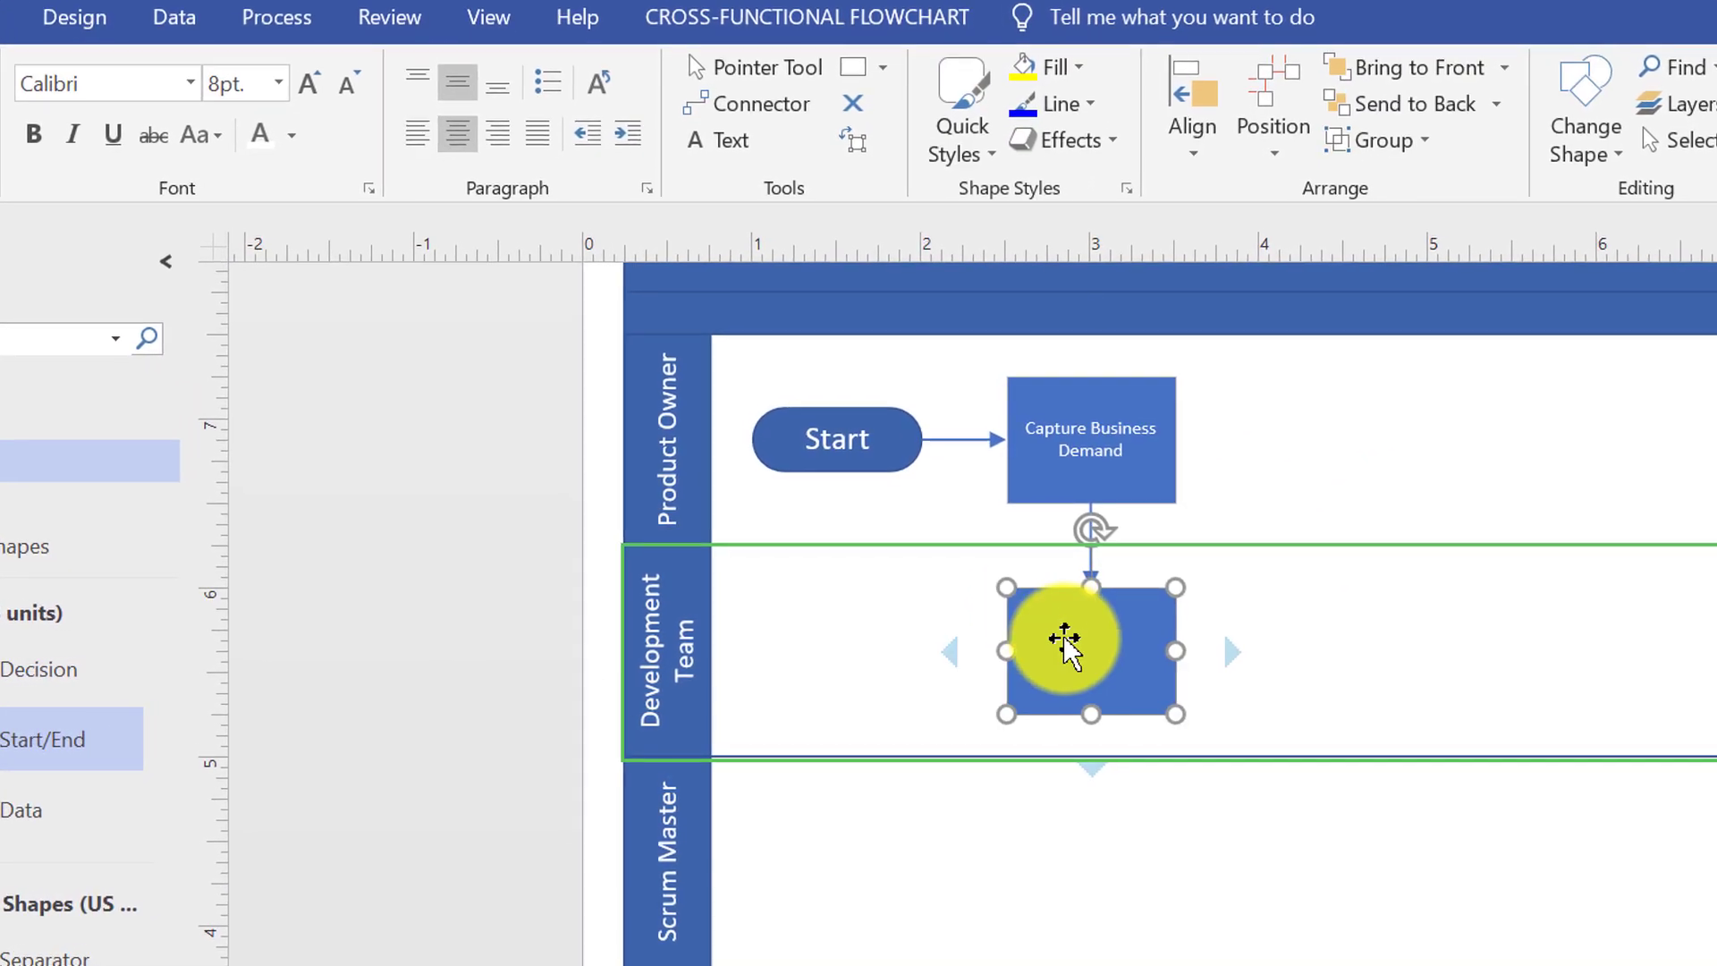
double_click(1067, 637)
type("Create User S")
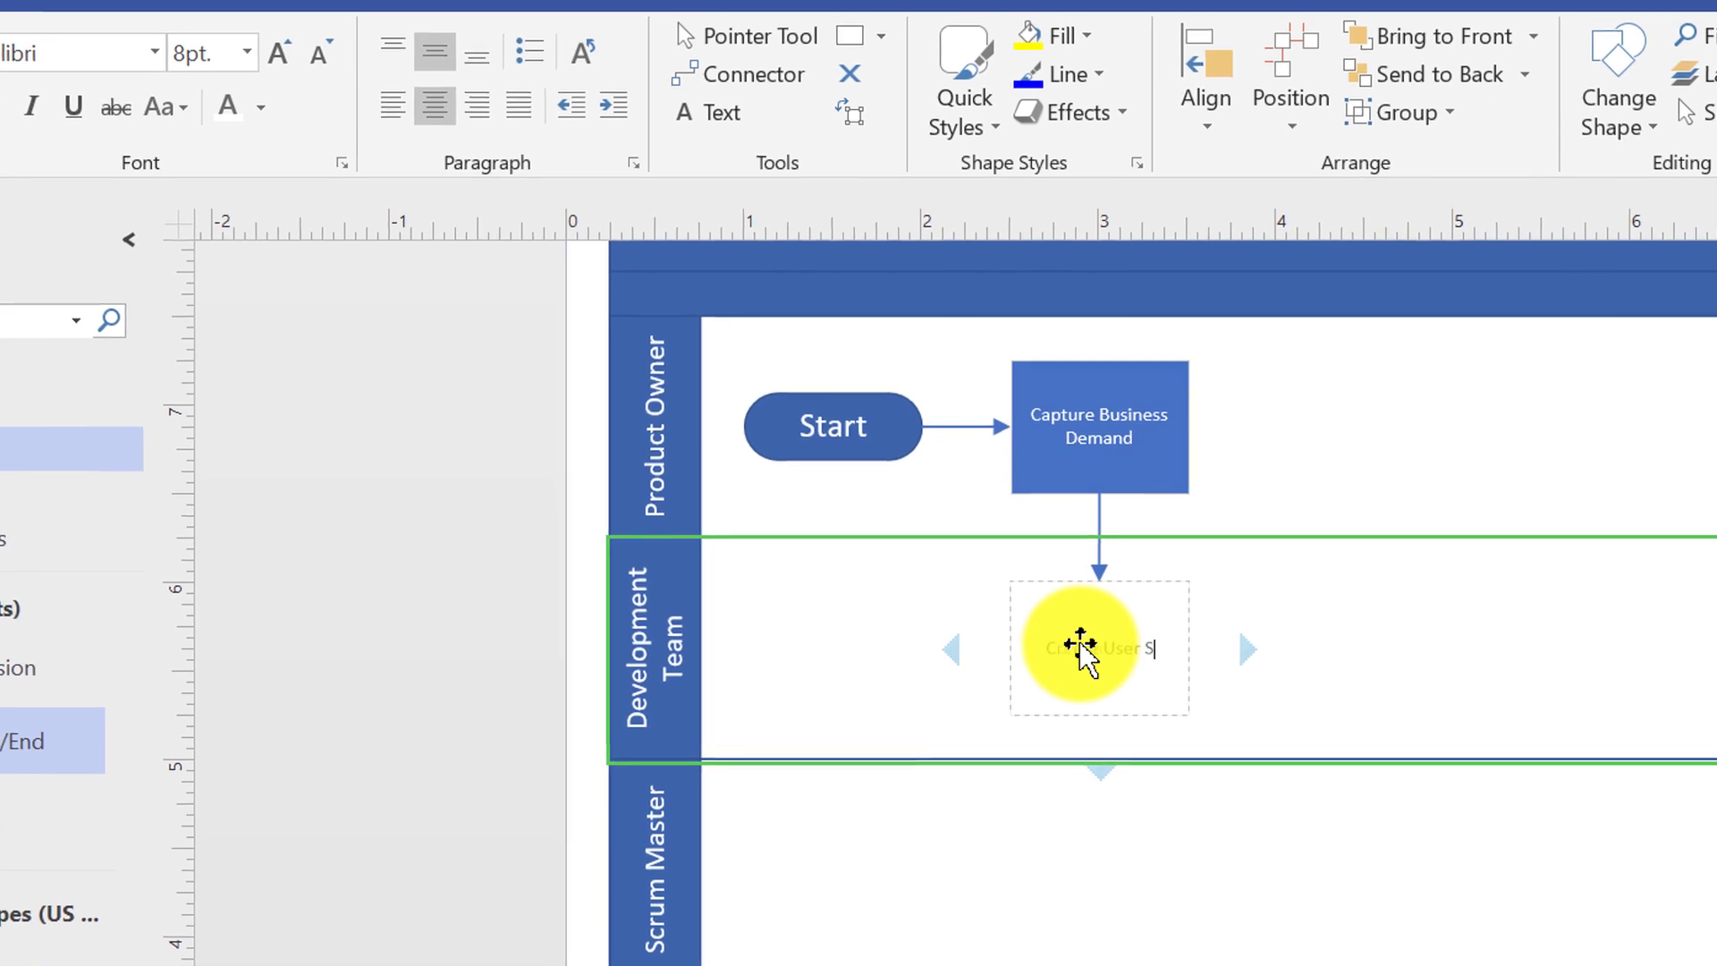
type("tories and Define Acceptance Crite")
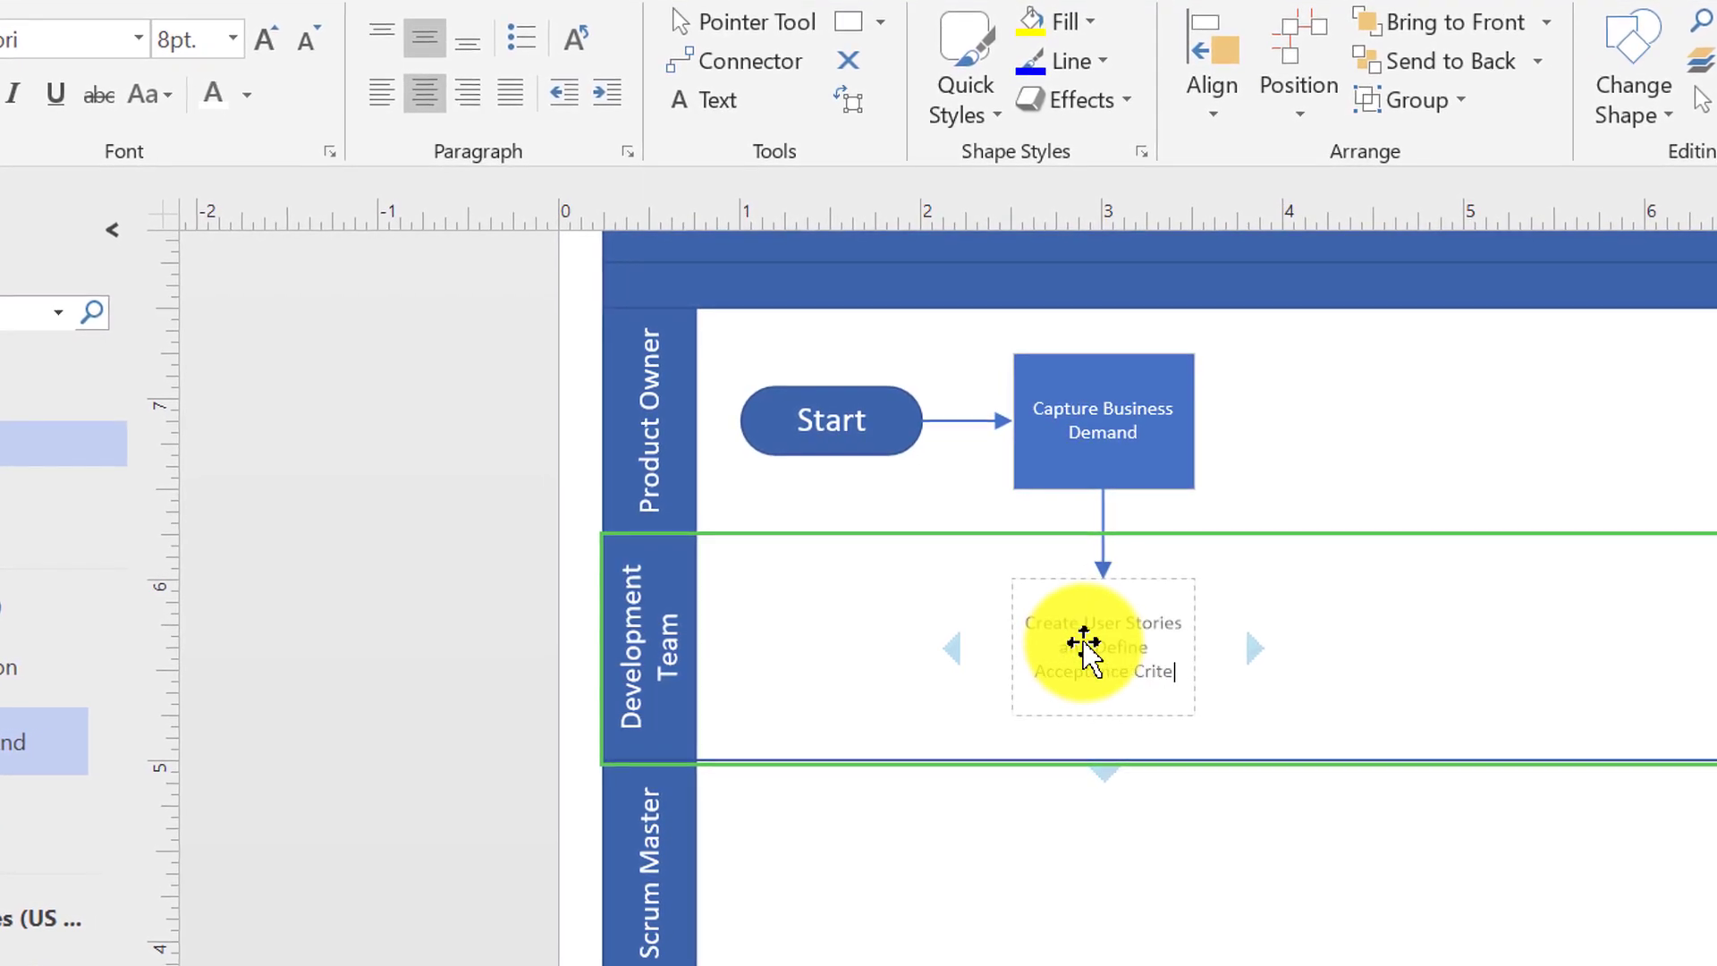
type("ria")
left_click(1431, 655)
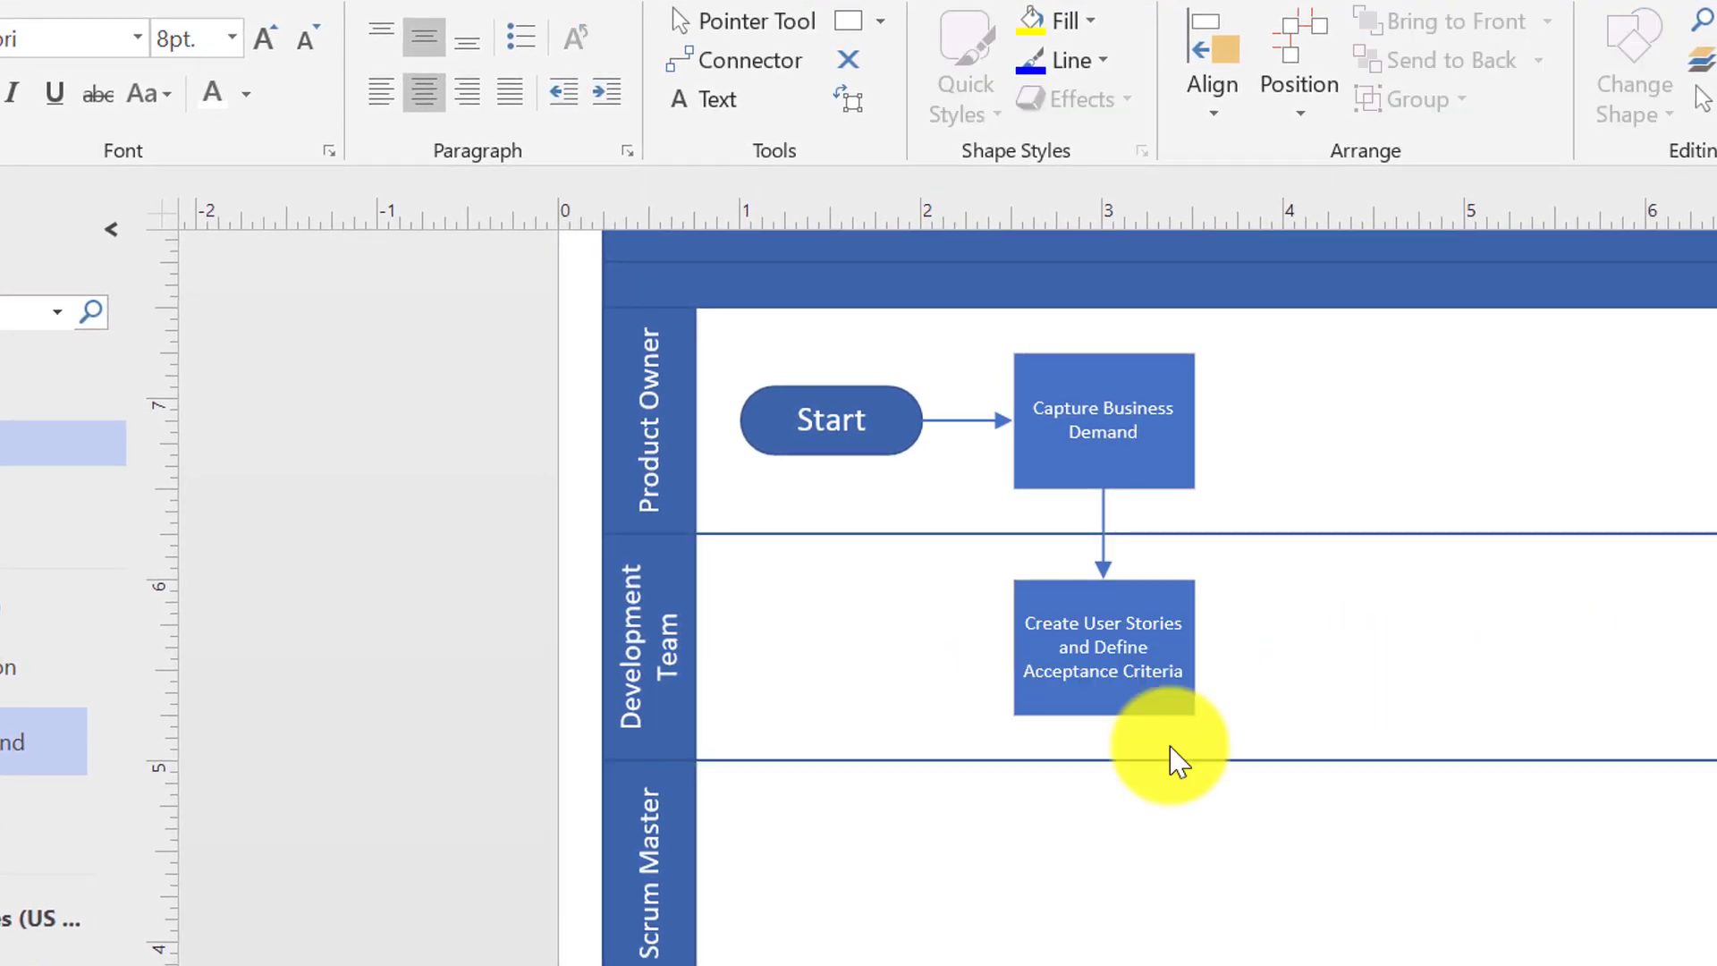
Add a connected Process shape below the user stories shape in the Scrum Master lane, labelled "Review Delivery Plan with Other Teams".
left_click(1050, 816)
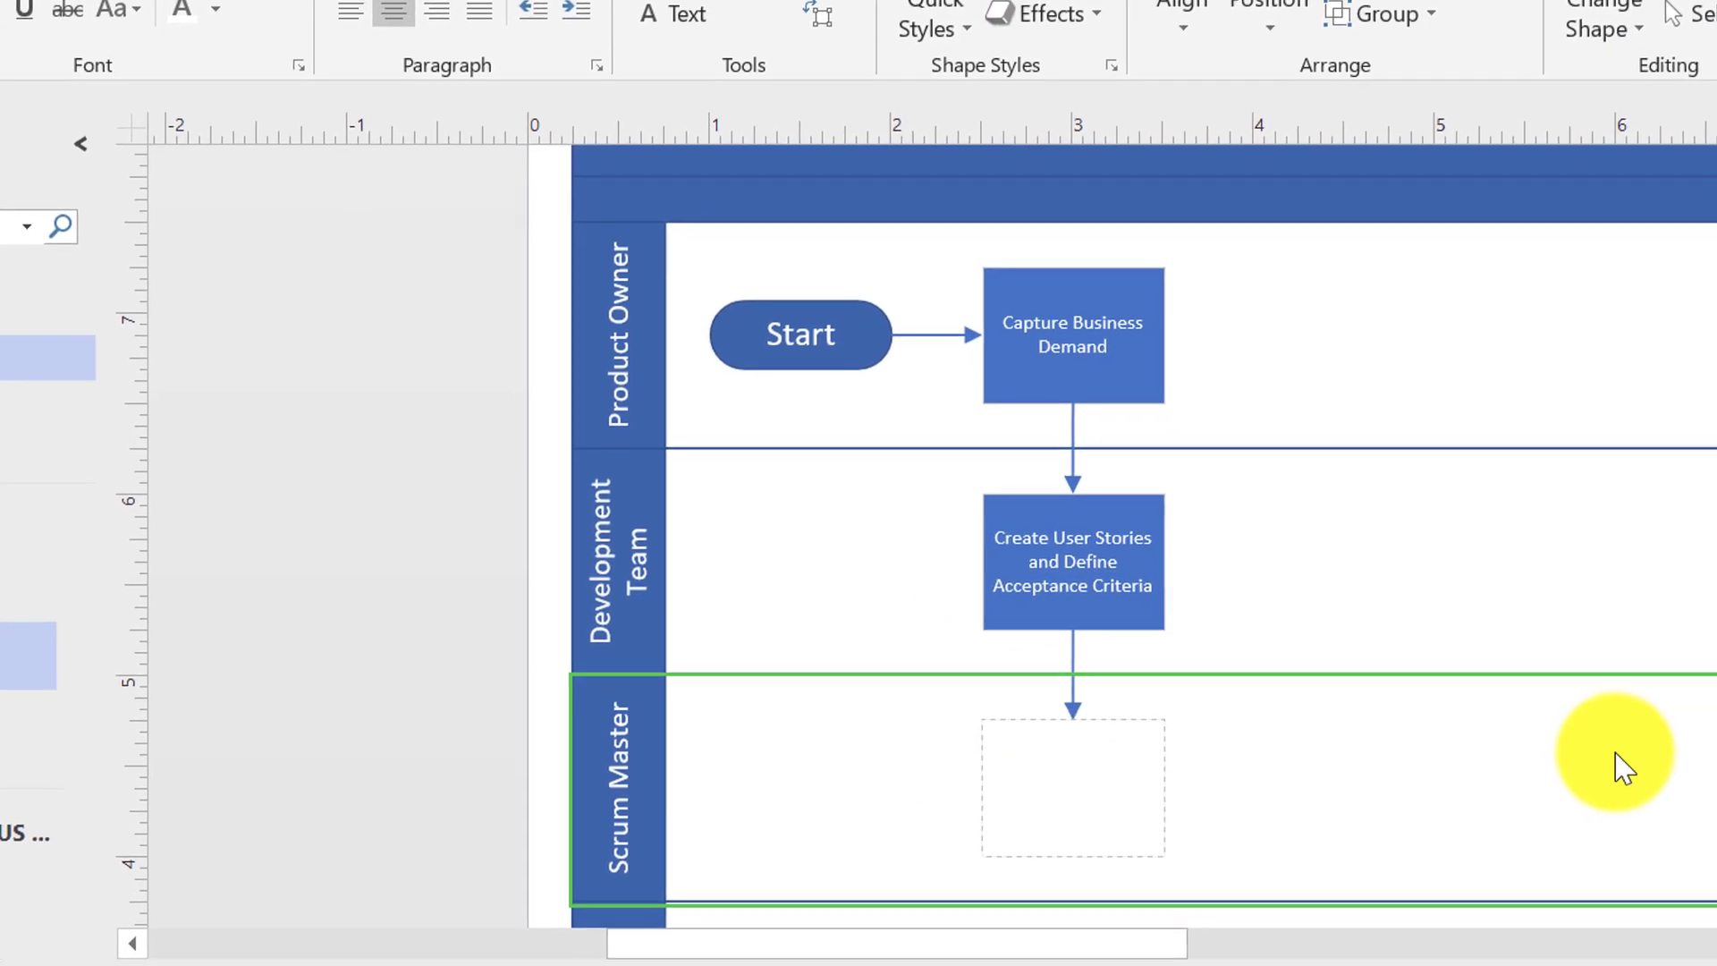
type("Review Delivery Plan with Other Teams")
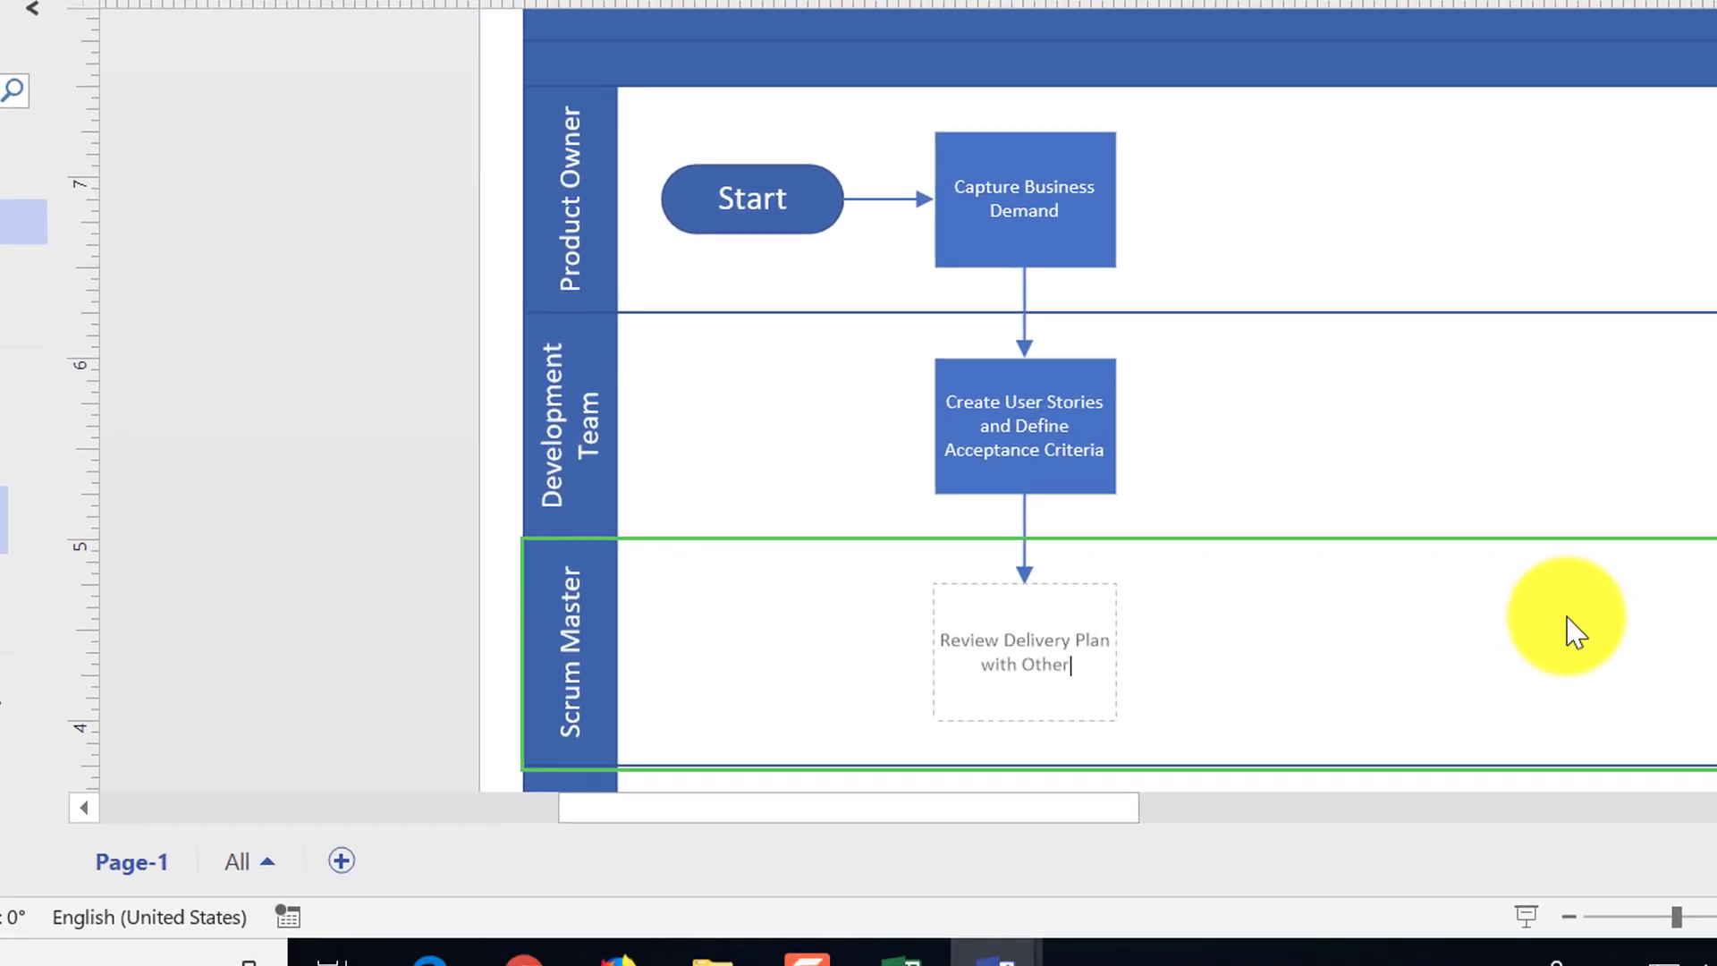
left_click(1120, 653)
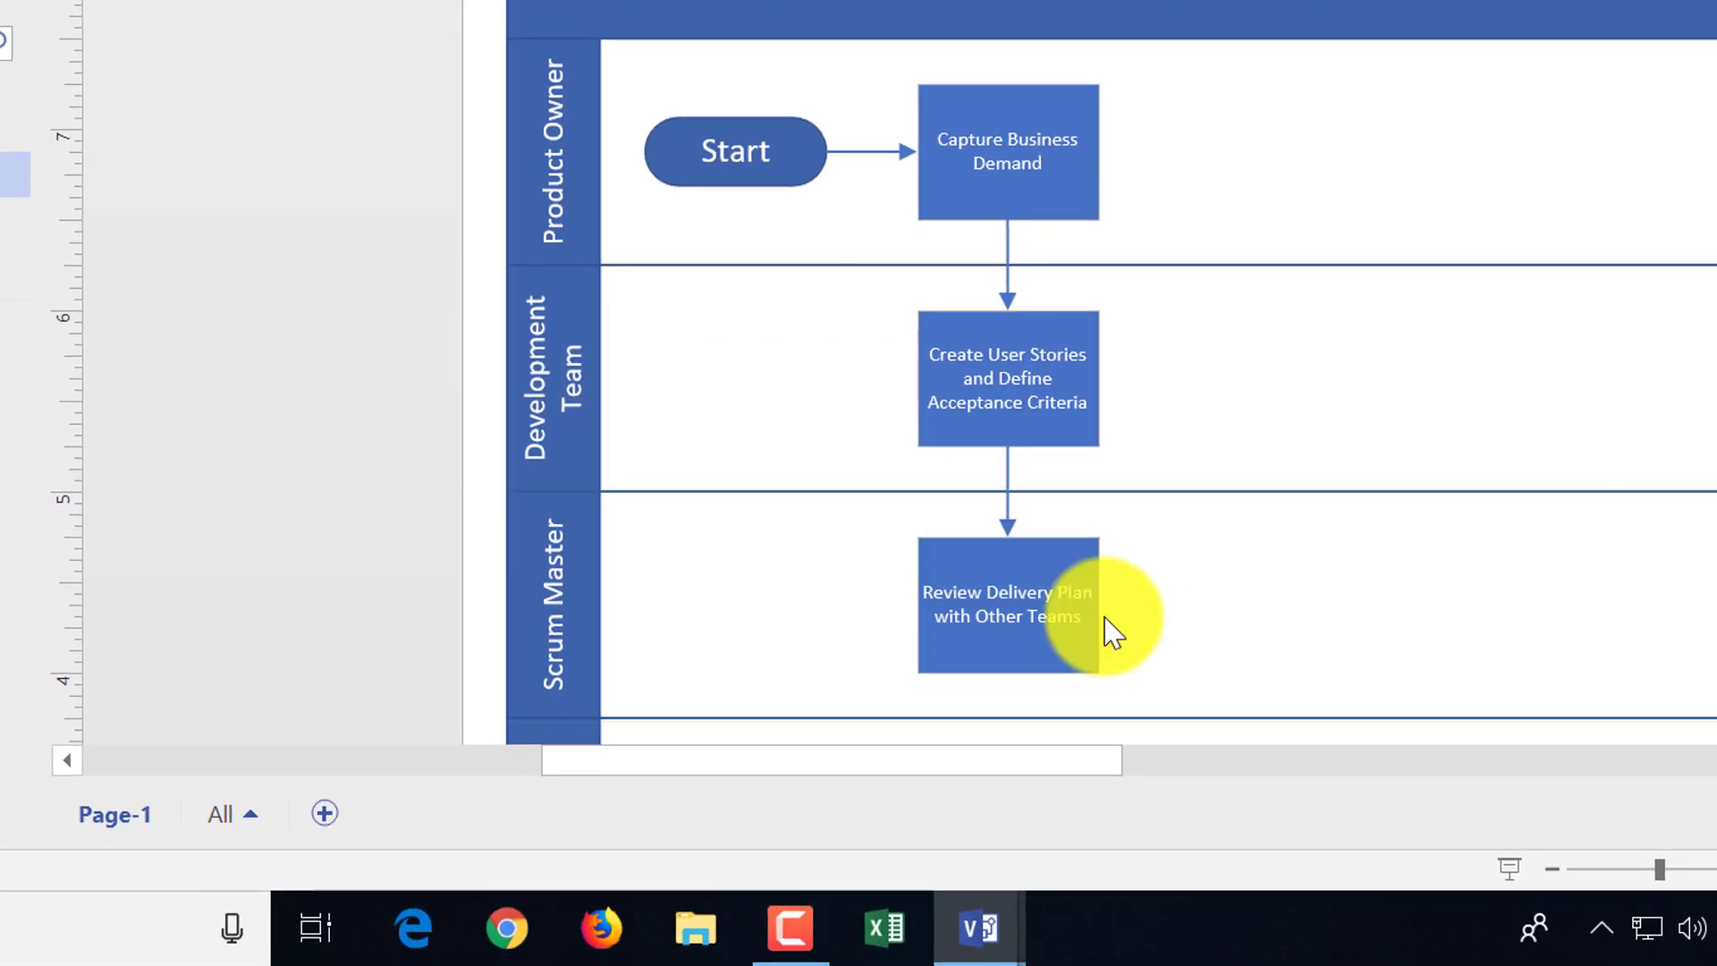
Add a connected Subprocess shape after Review Delivery Plan with Other Teams and label it "Risk Mitigation and Planning".
left_click(1243, 633)
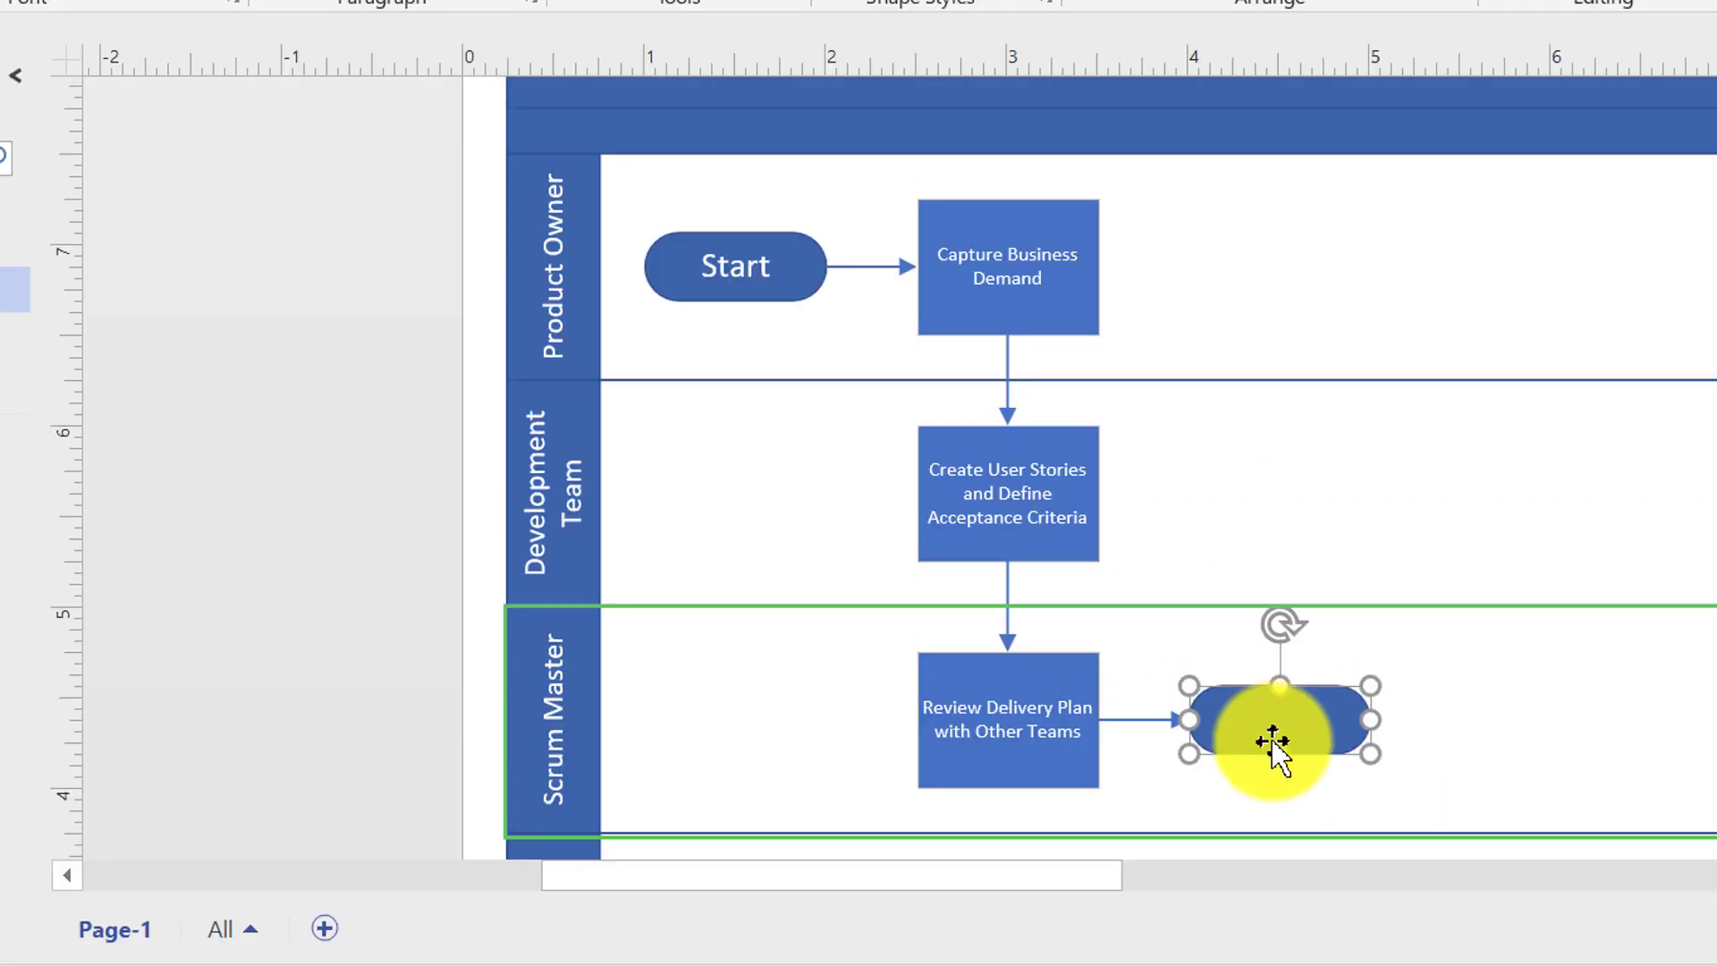
key("Delete")
left_click(1204, 755)
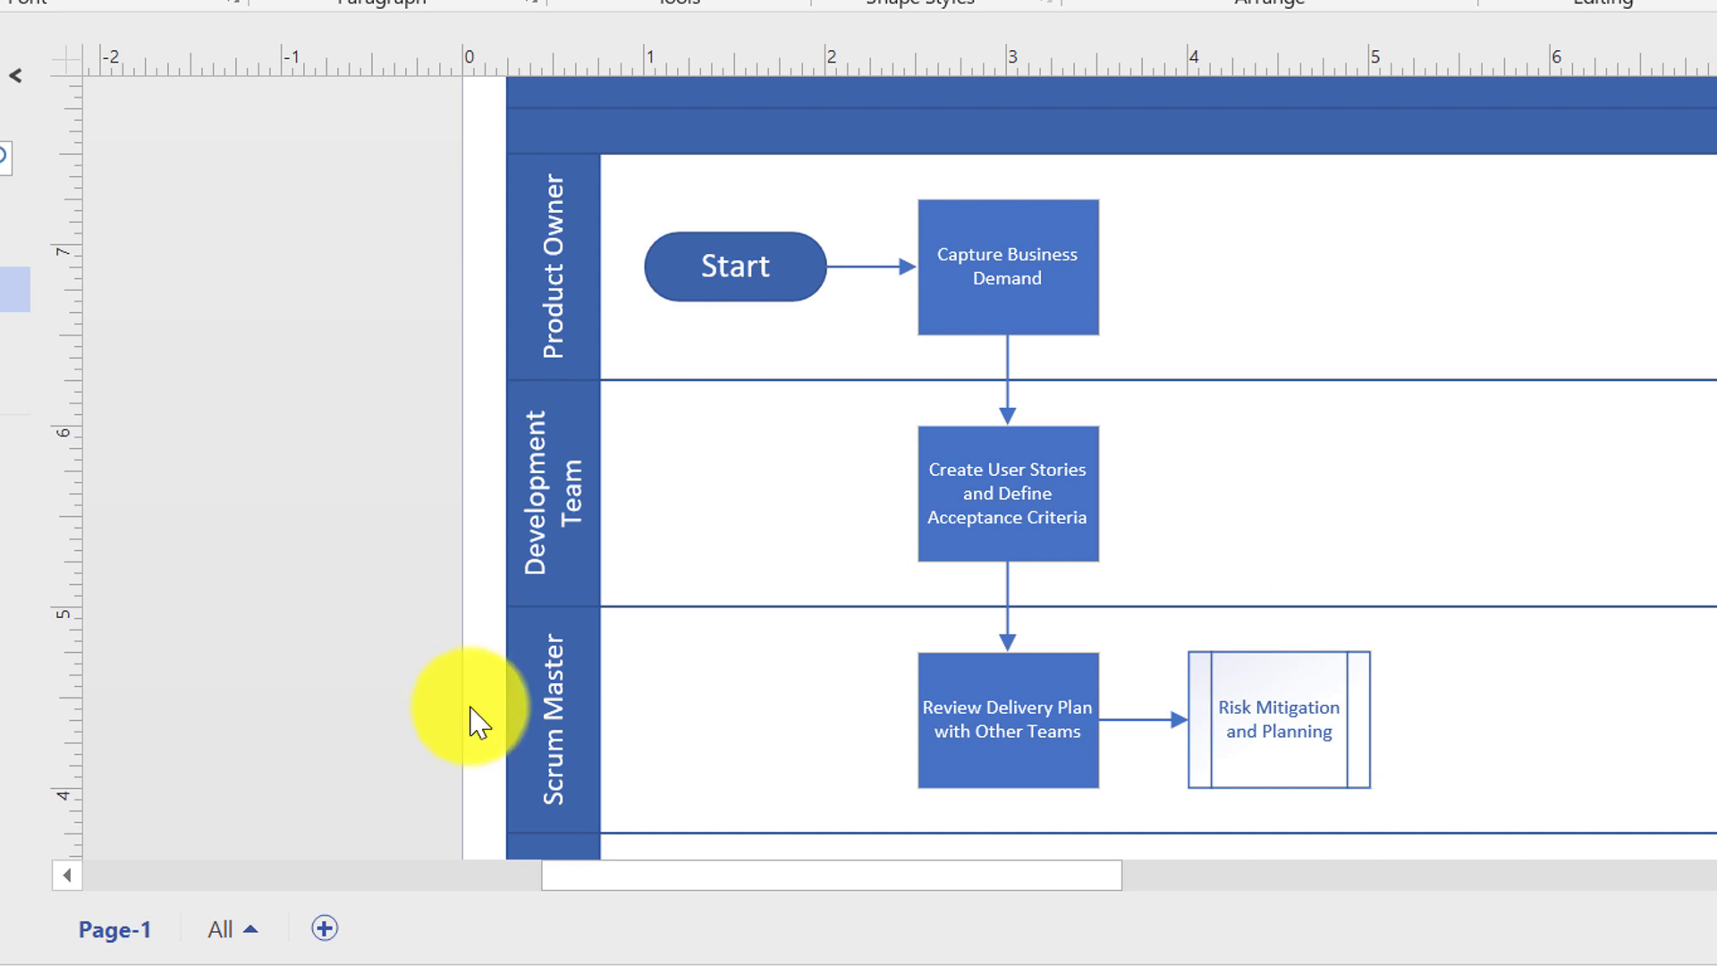
Add a connected Process shape above Risk Mitigation and Planning in the Development Team lane, labelled "Create and Refine Solution Design".
left_click(1284, 601)
type("Create and Refine Solution Design")
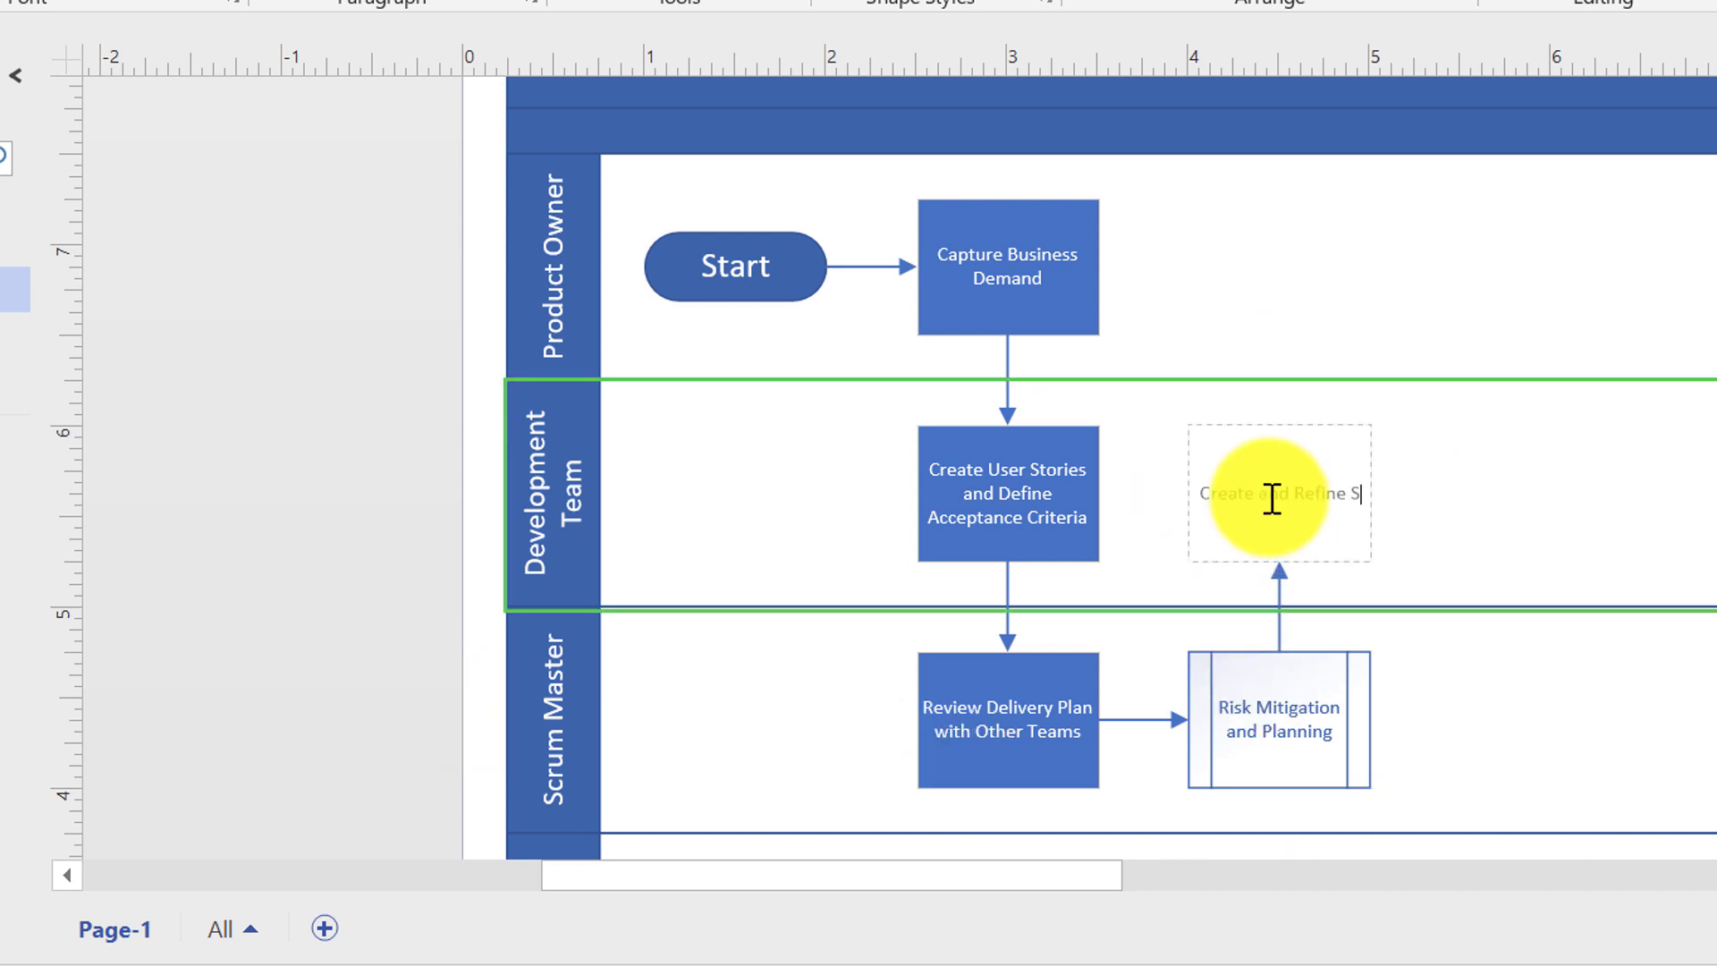
left_click(1589, 540)
Place a Decision shape in the lane below Scrum Master and draw a connector to it from Create and Refine Solution Design.
scroll(1279, 573, "down", 3)
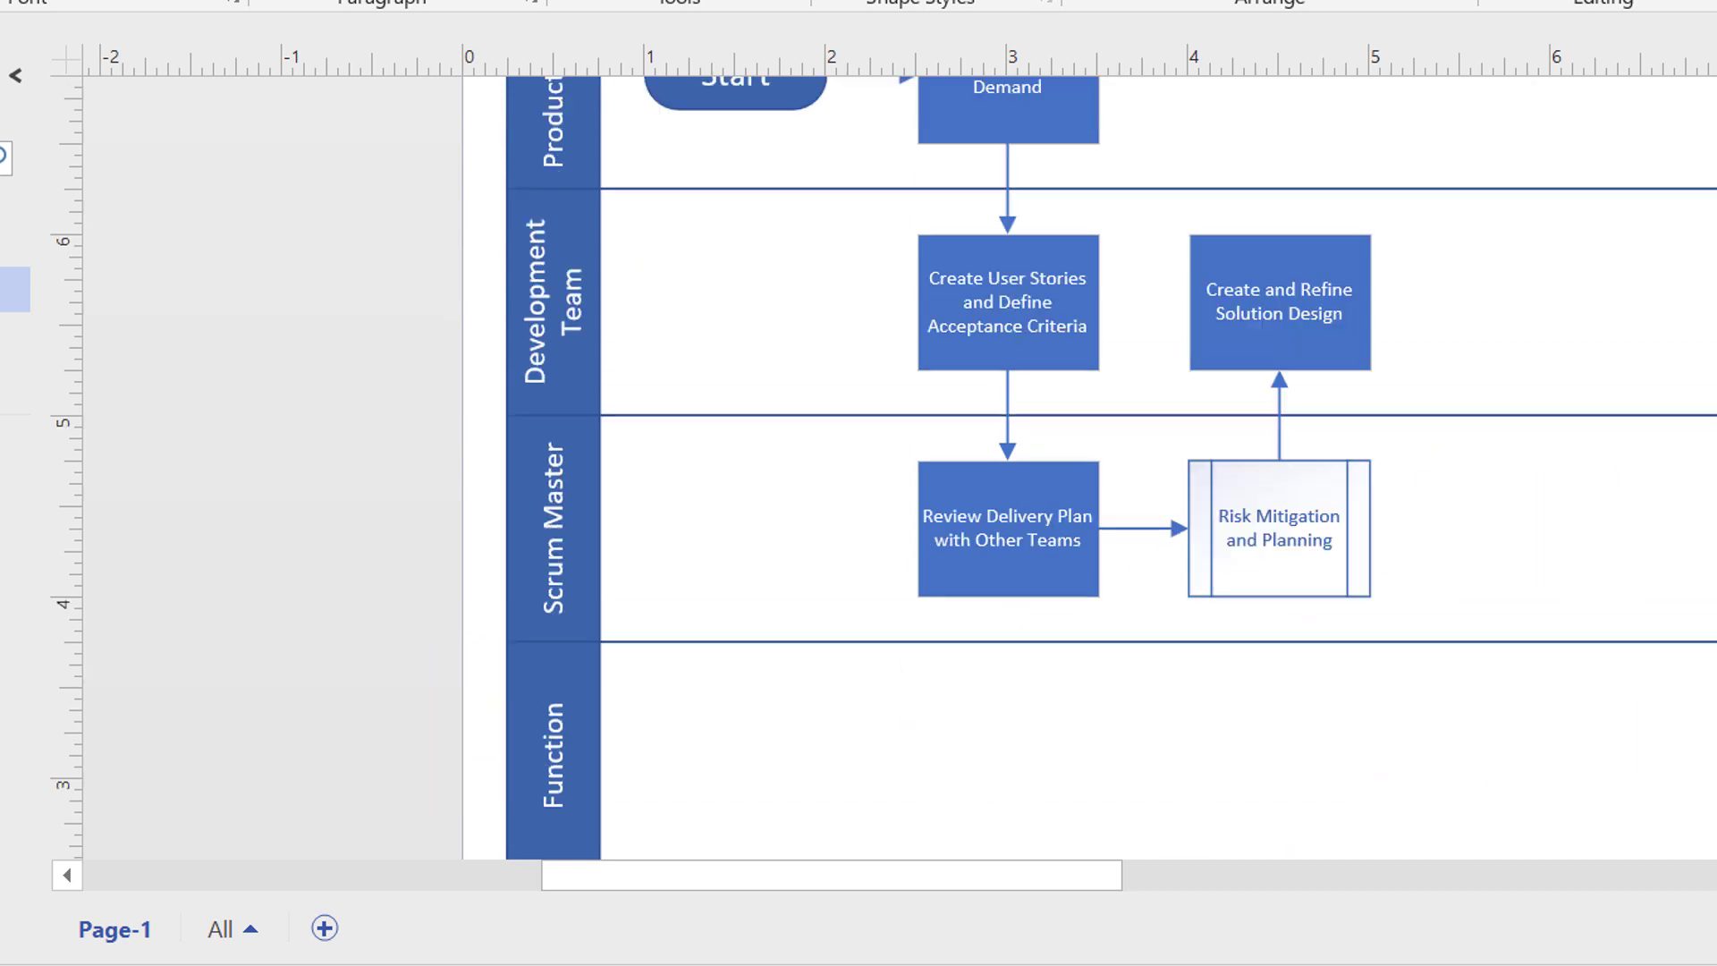
left_click_drag(2, 358, 1551, 664)
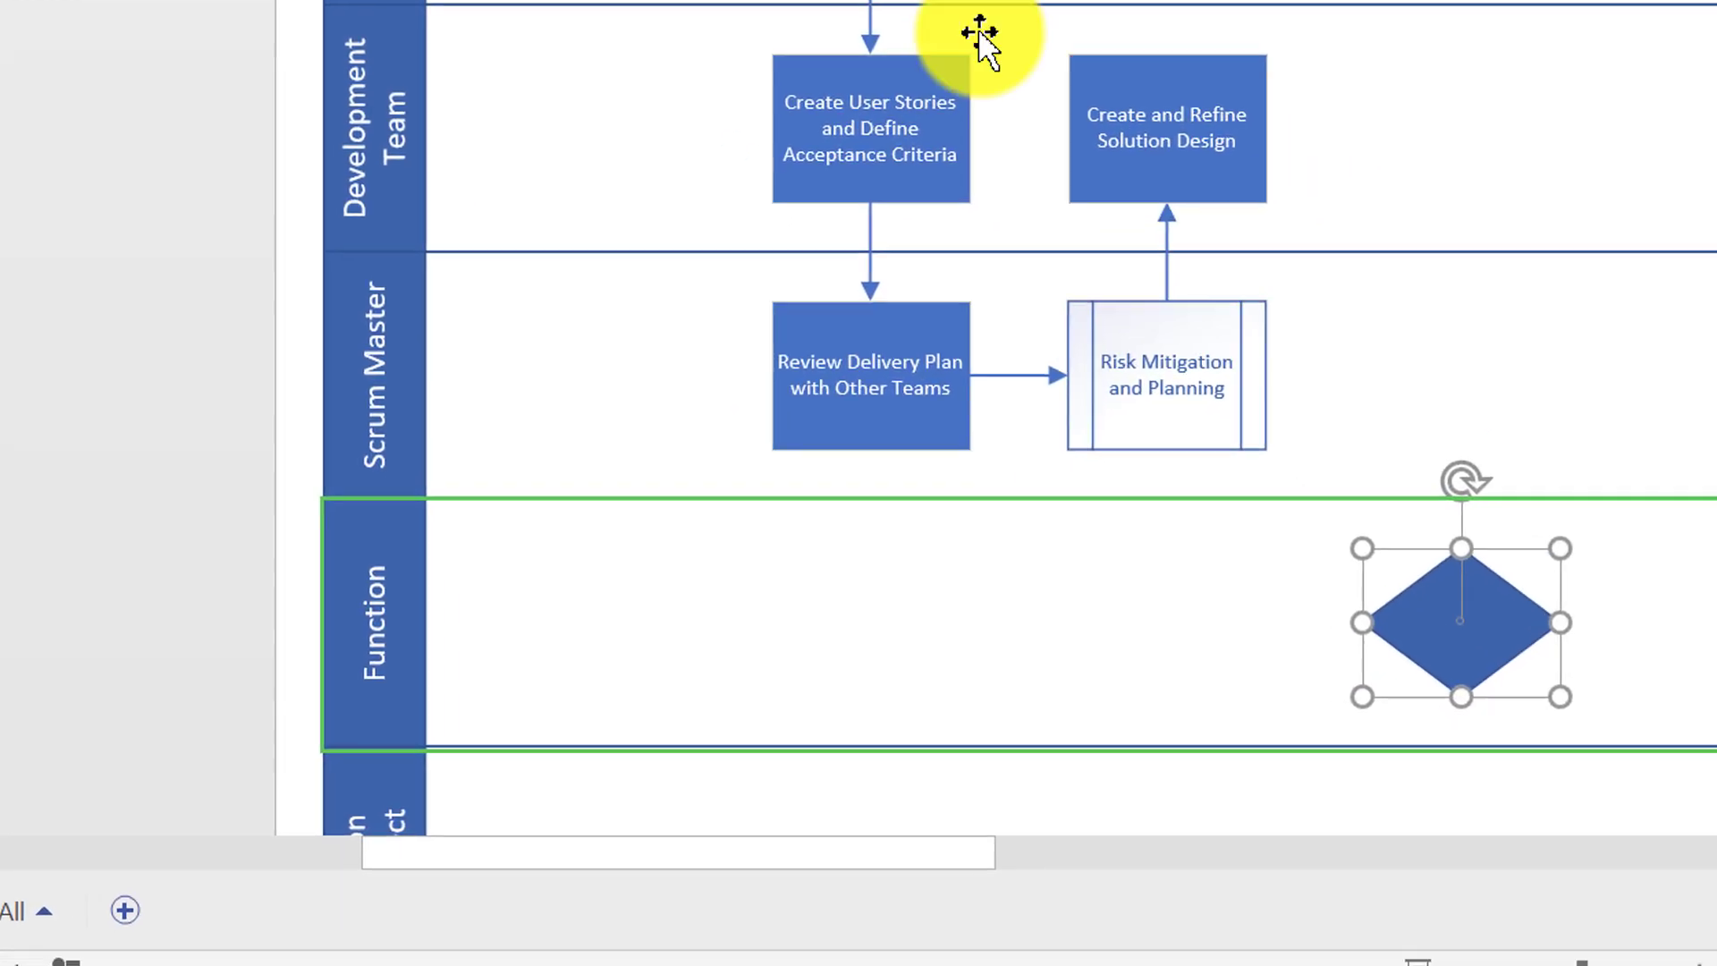
left_click(697, 1)
left_click_drag(1370, 212, 1551, 596)
Label the Decision shape "Review Solution Design" and attach another connector to its left corner.
double_click(1589, 678)
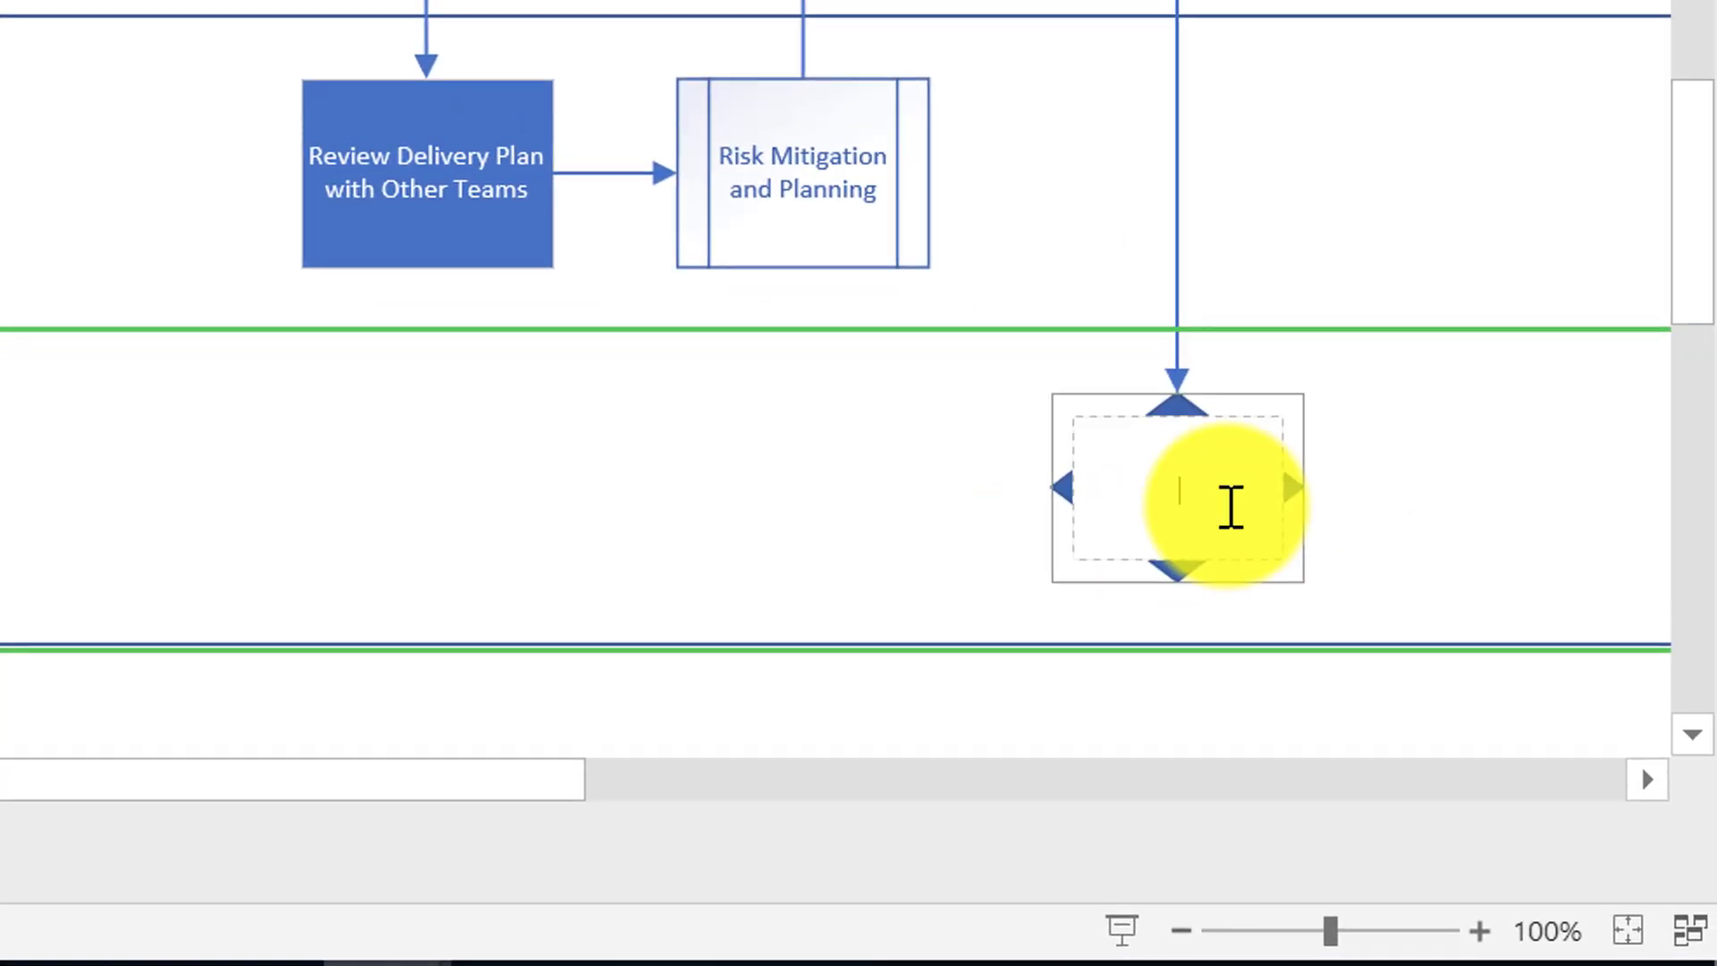
type("Review Solution Design")
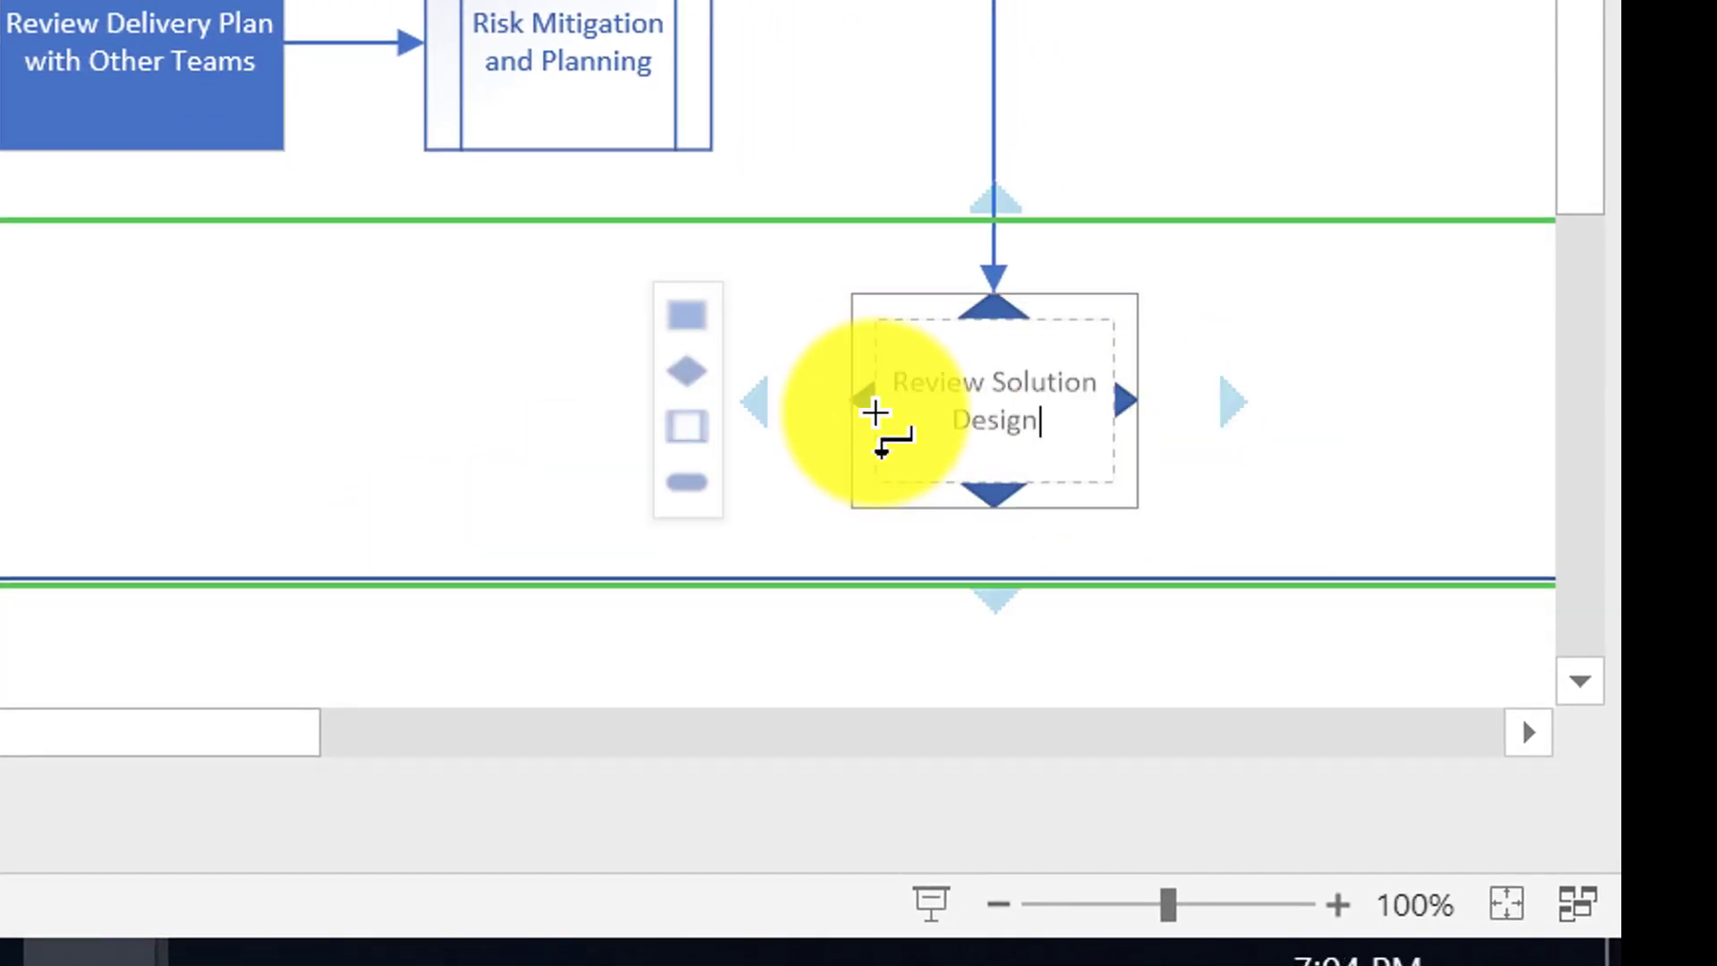
key("Escape")
left_click_drag(0, 399, 858, 358)
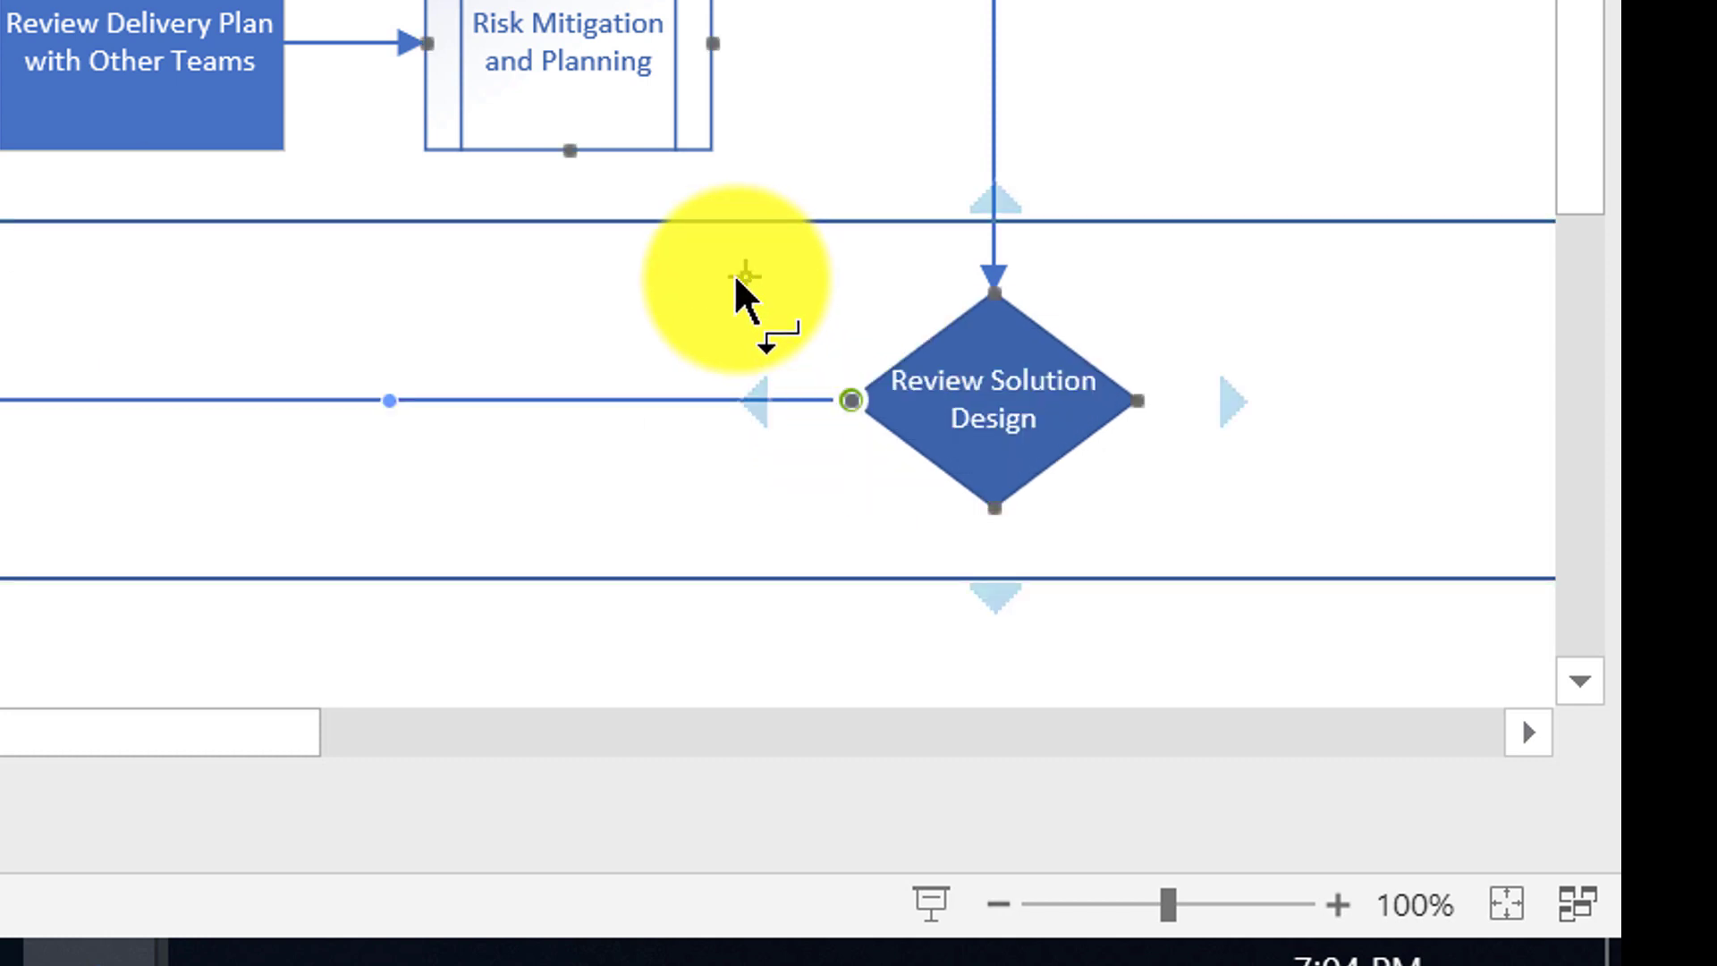
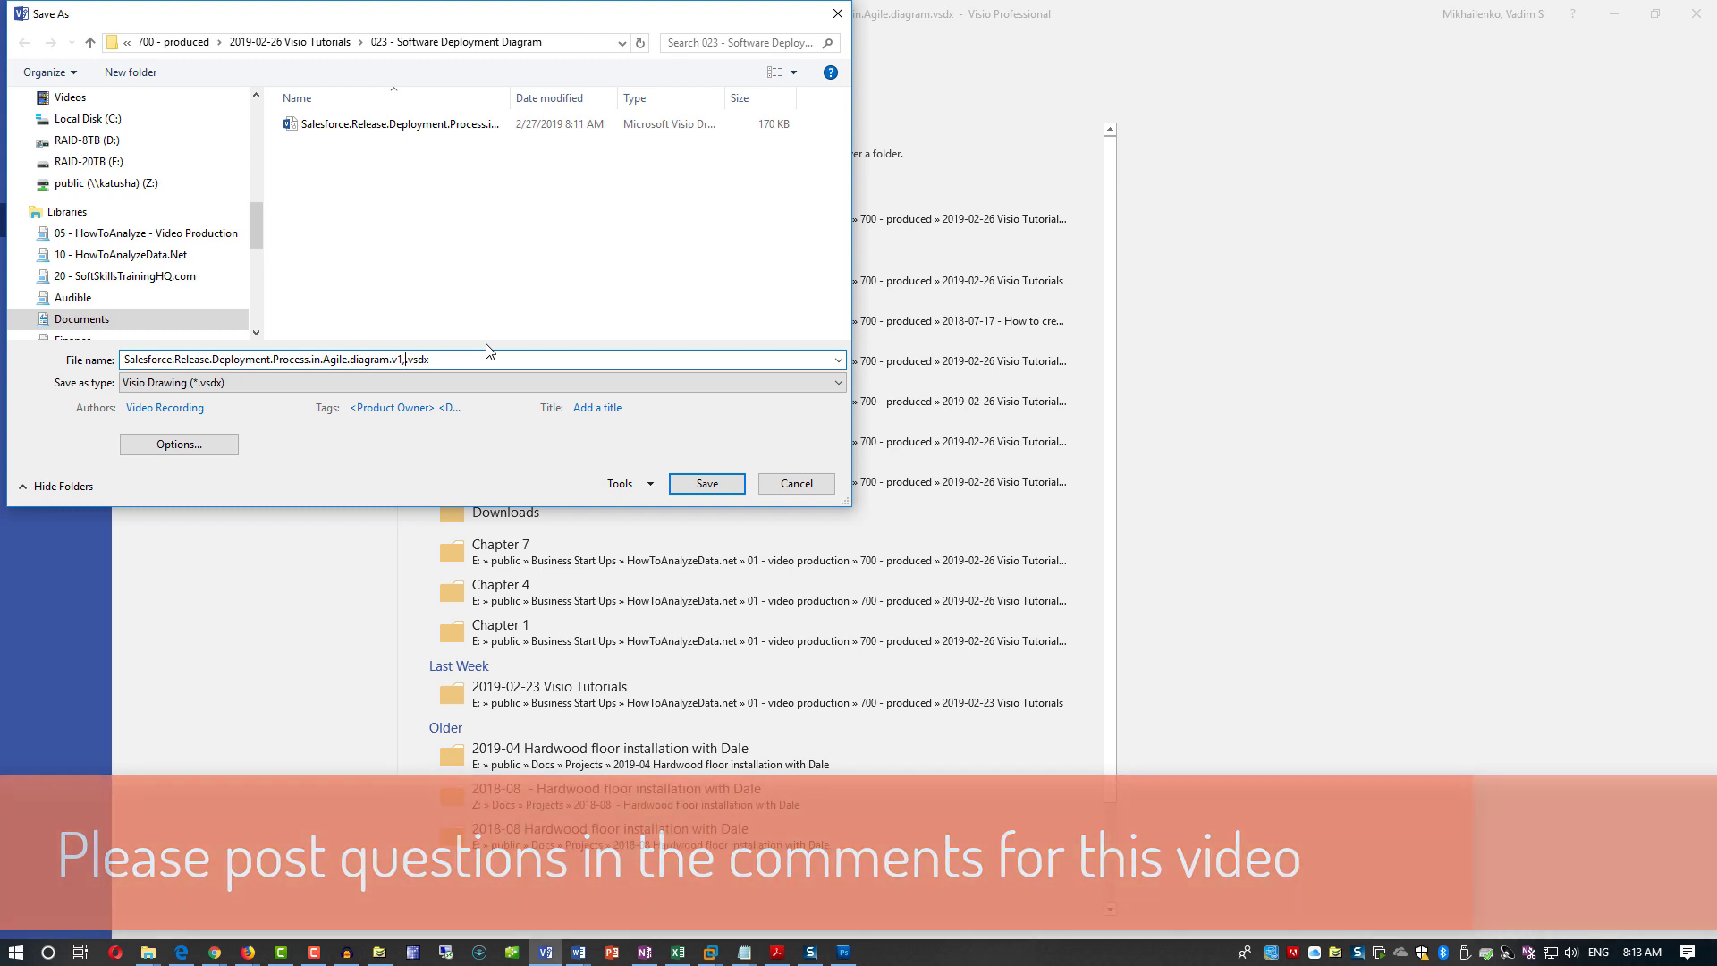
Edit the version suffix in the file name Salesforce.Release.Deployment.Process.in.Agile.diagram for saving the drawing.
key("BackSpace")
type(".1")
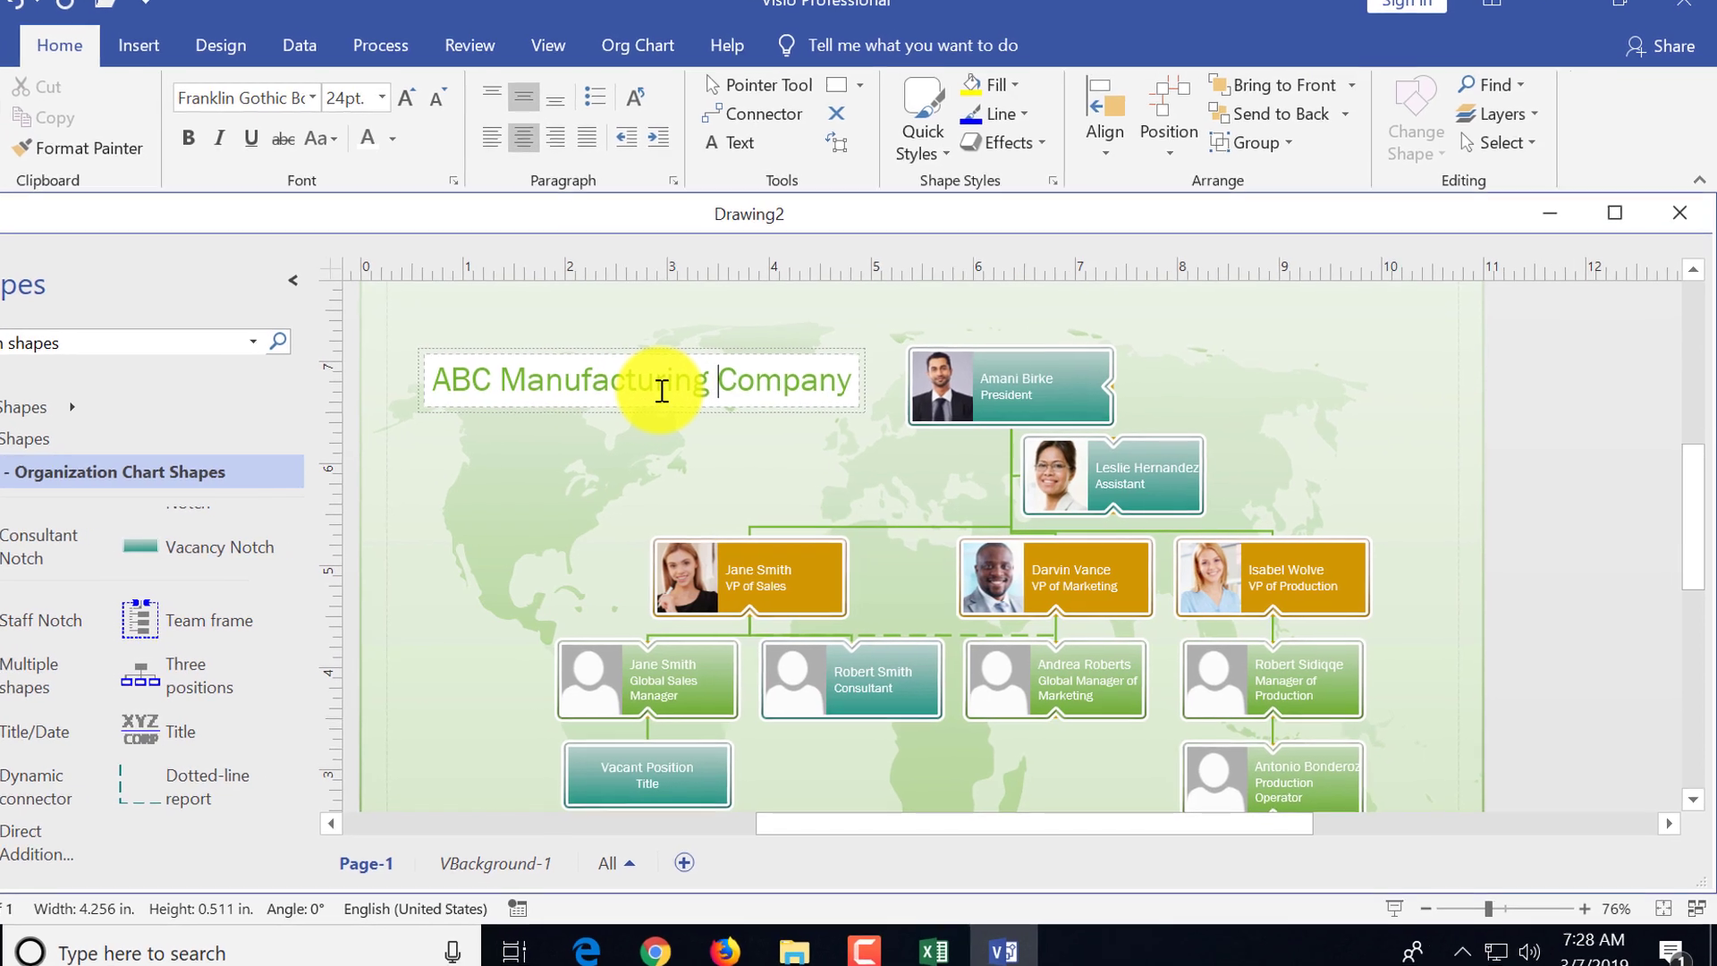
left_click(1072, 325)
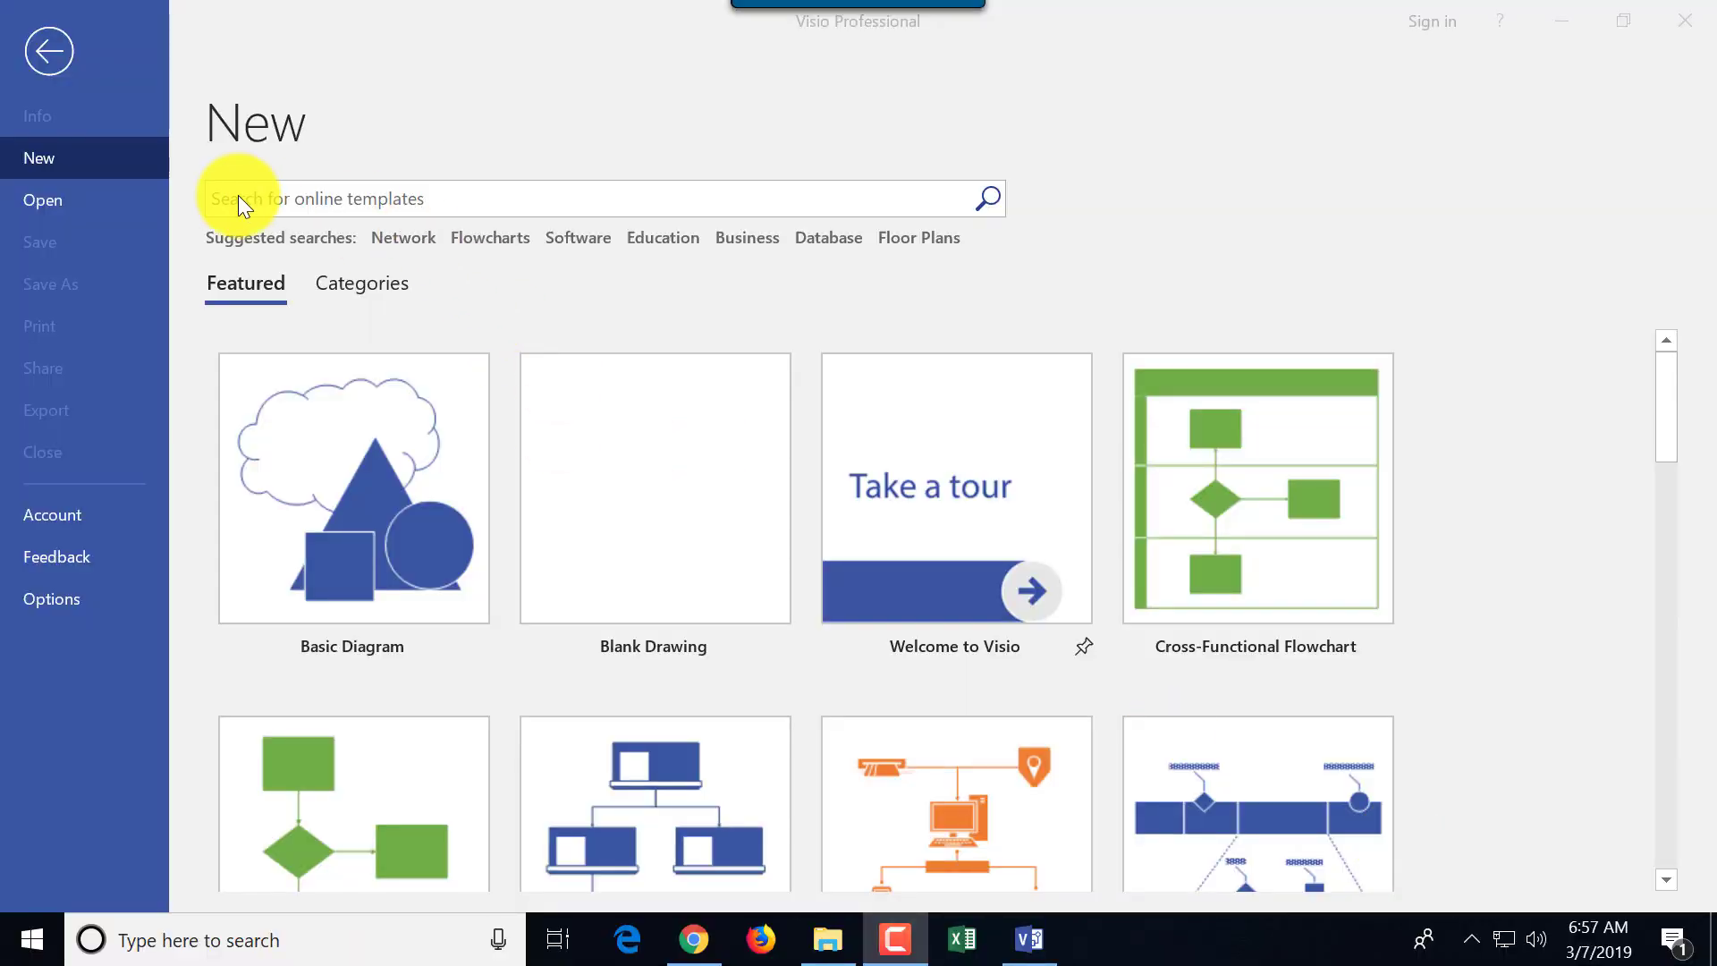
Search the drawing templates for "org" and open the Organization Chart template.
left_click(226, 202)
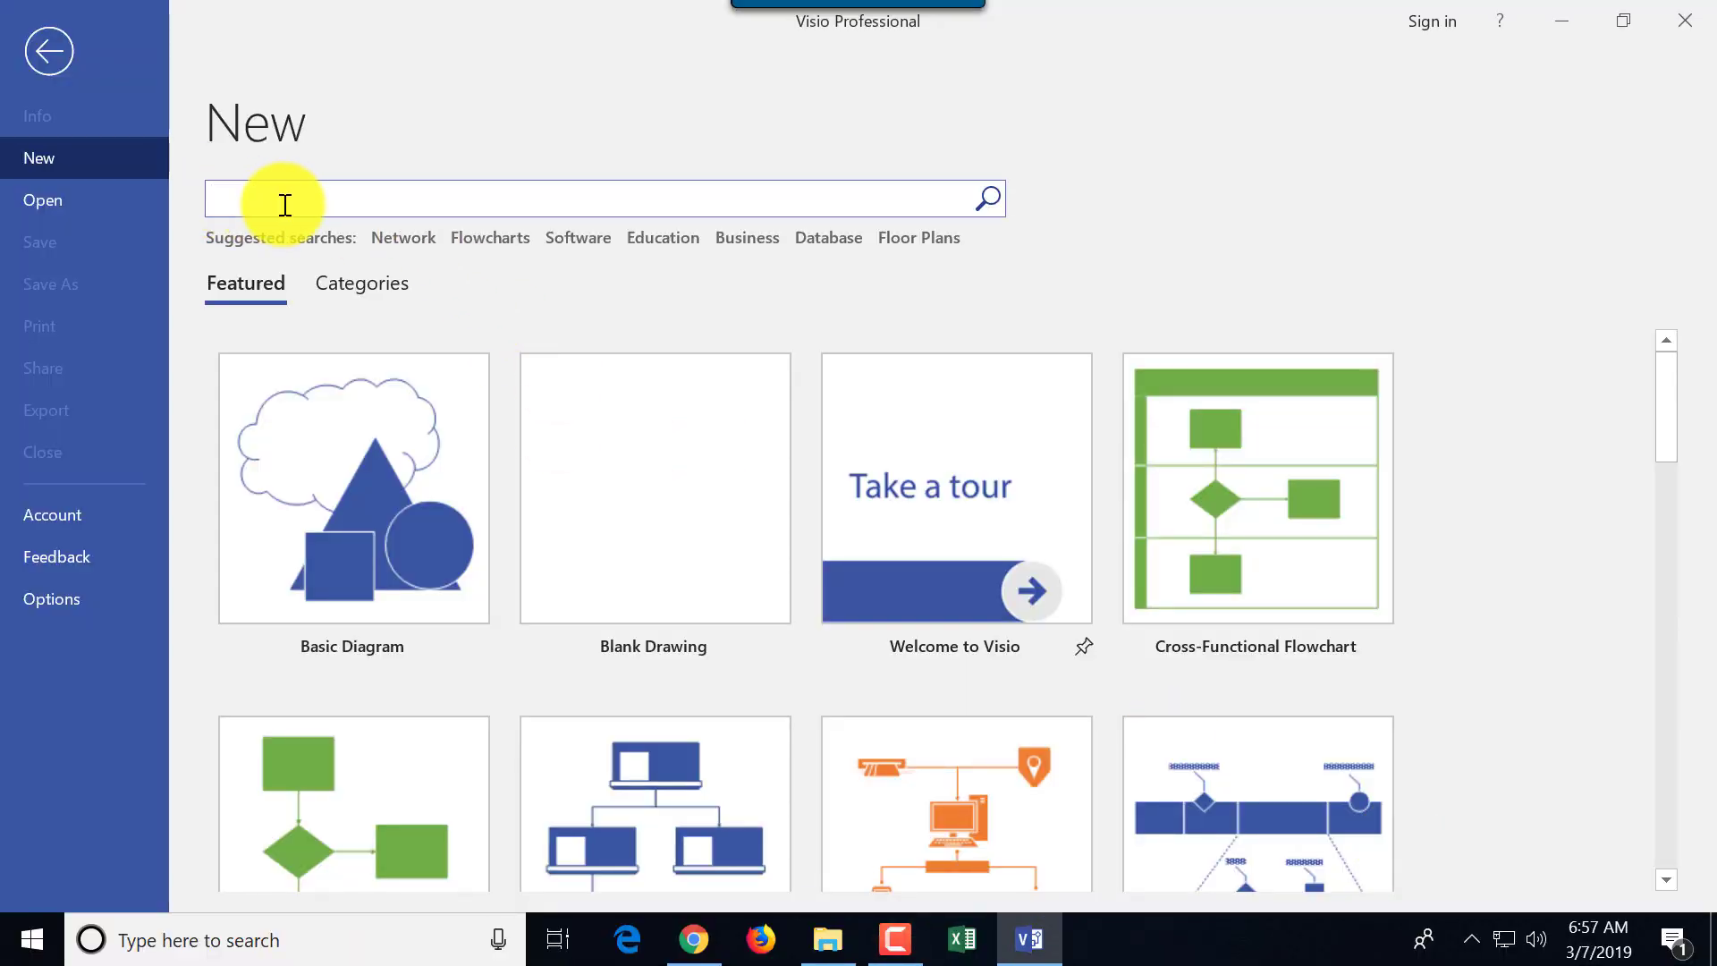
key("Return")
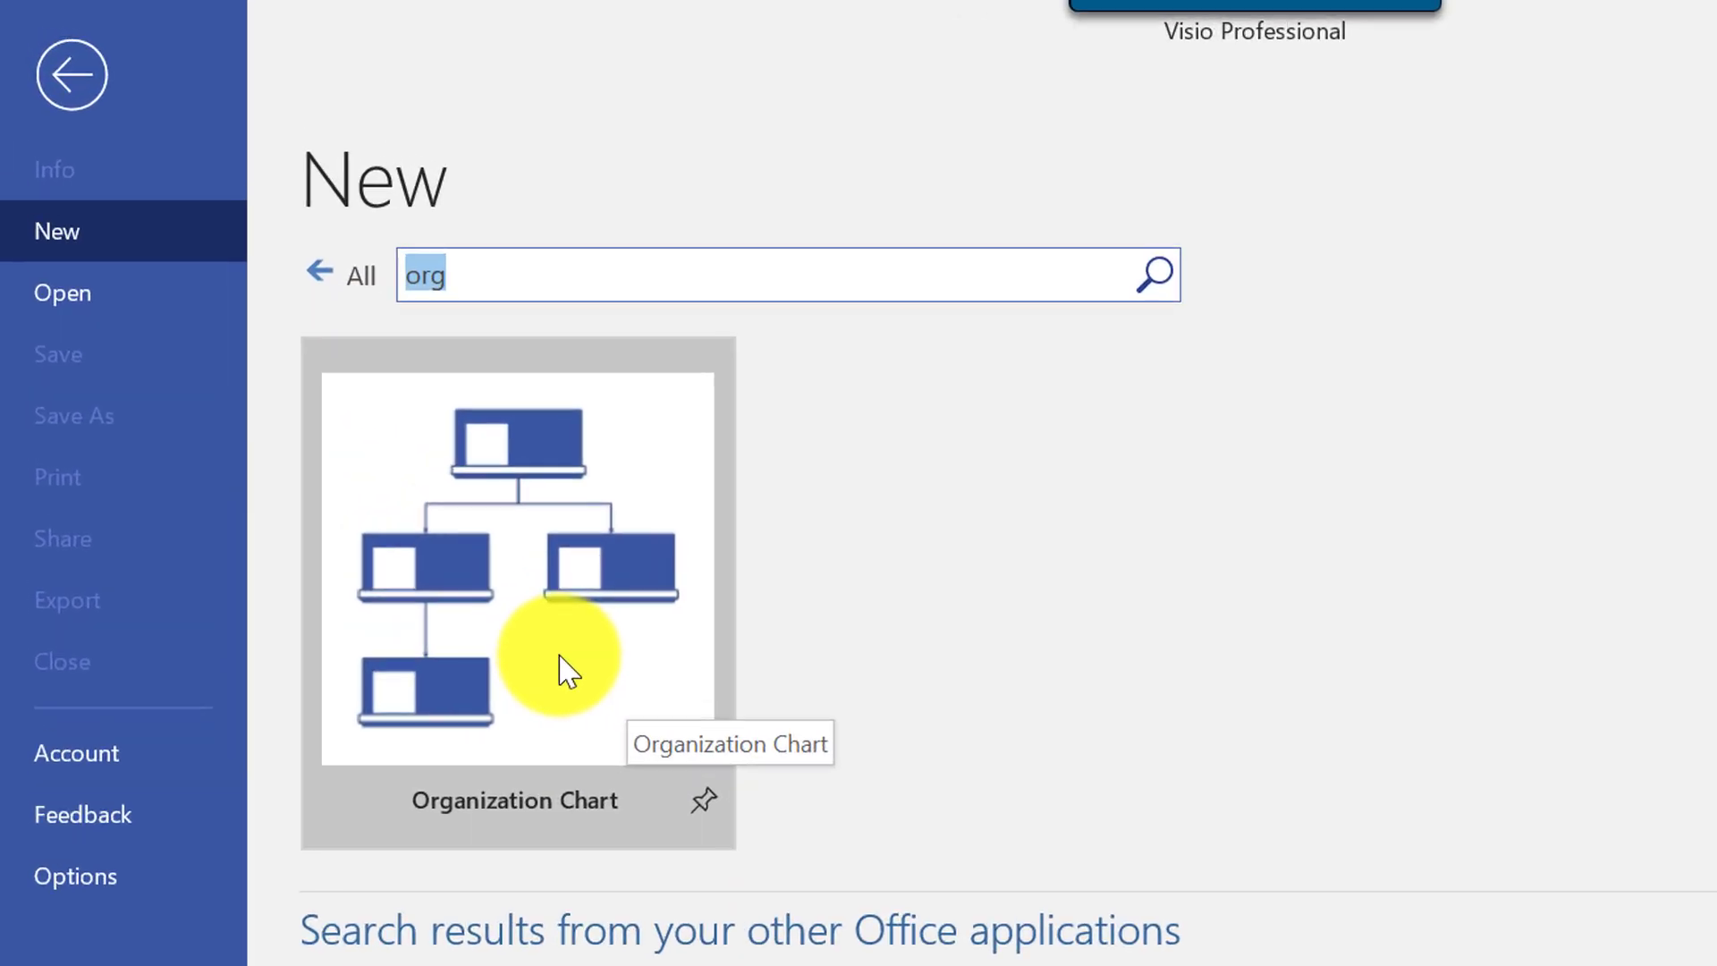
left_click(407, 454)
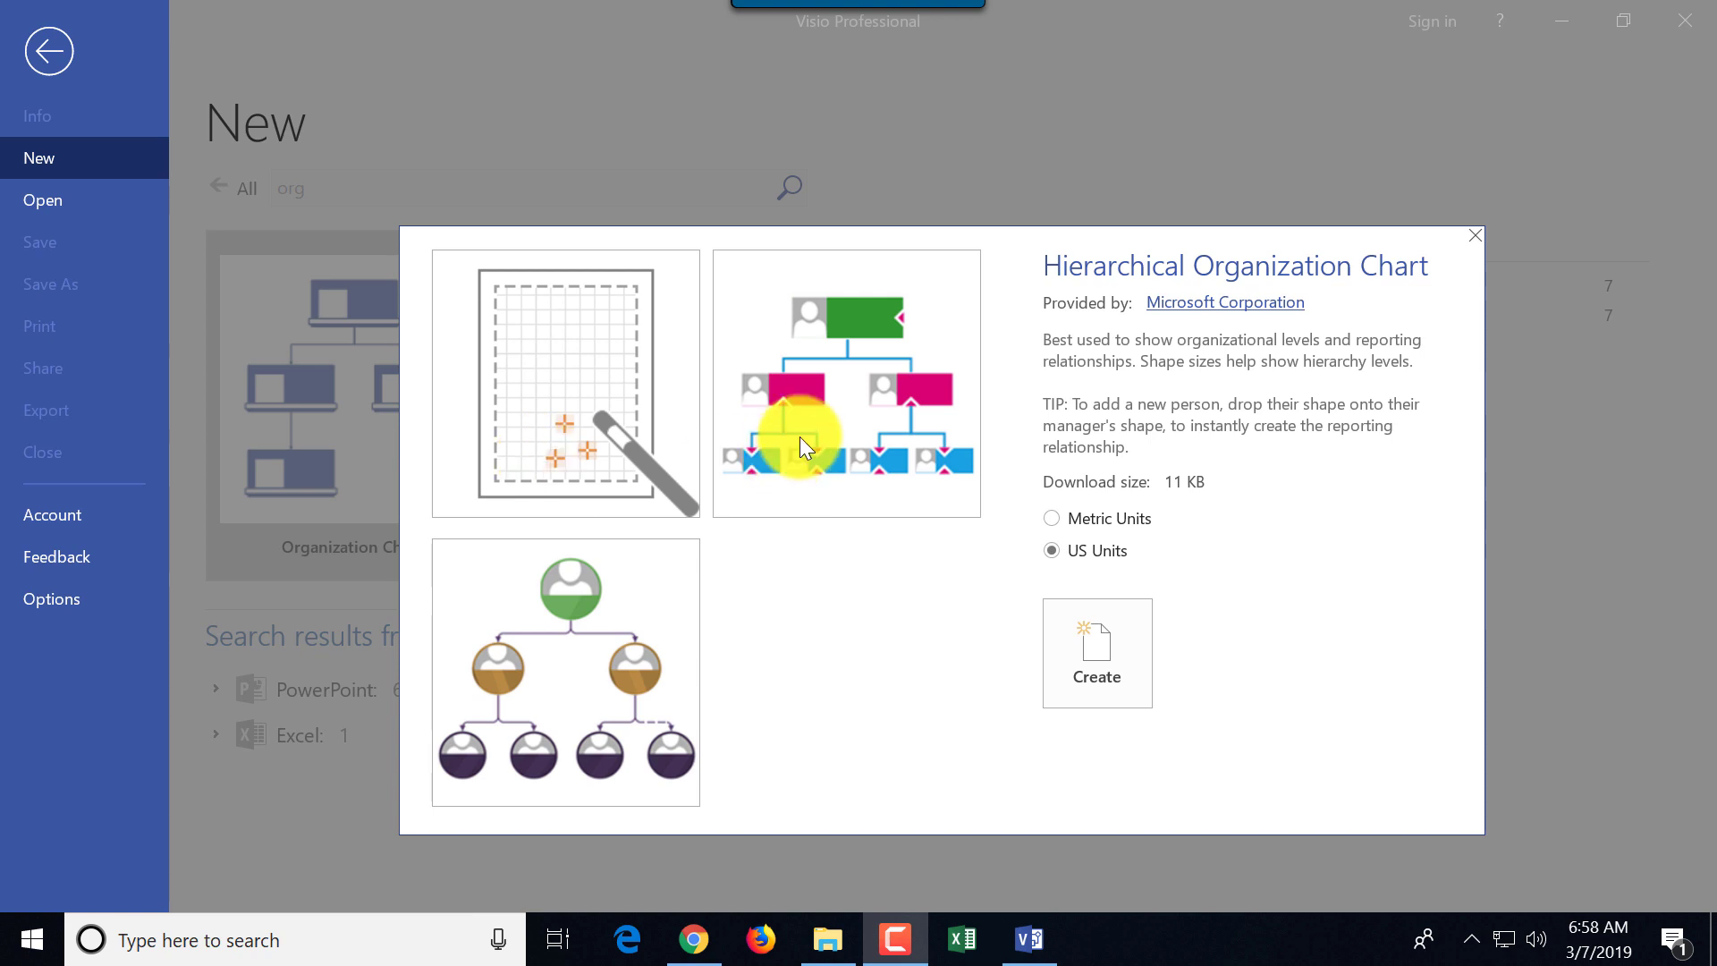
Create a new drawing from the Department Organization Chart variant in US units.
left_click(866, 409)
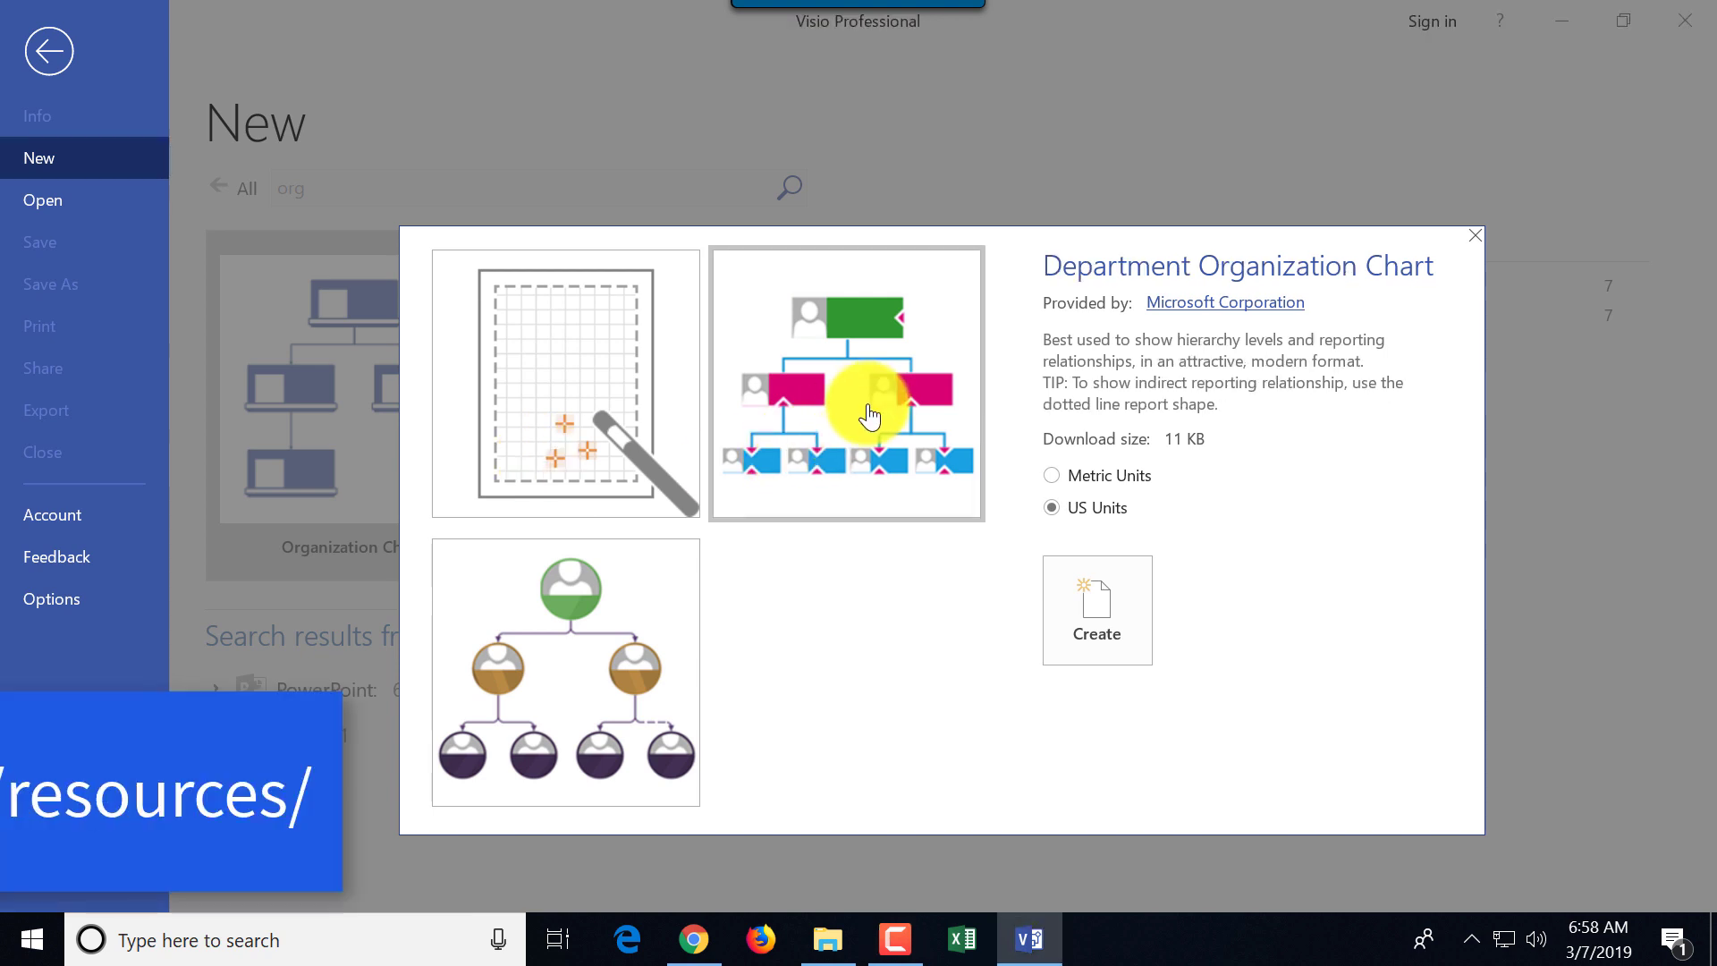
left_click(556, 659)
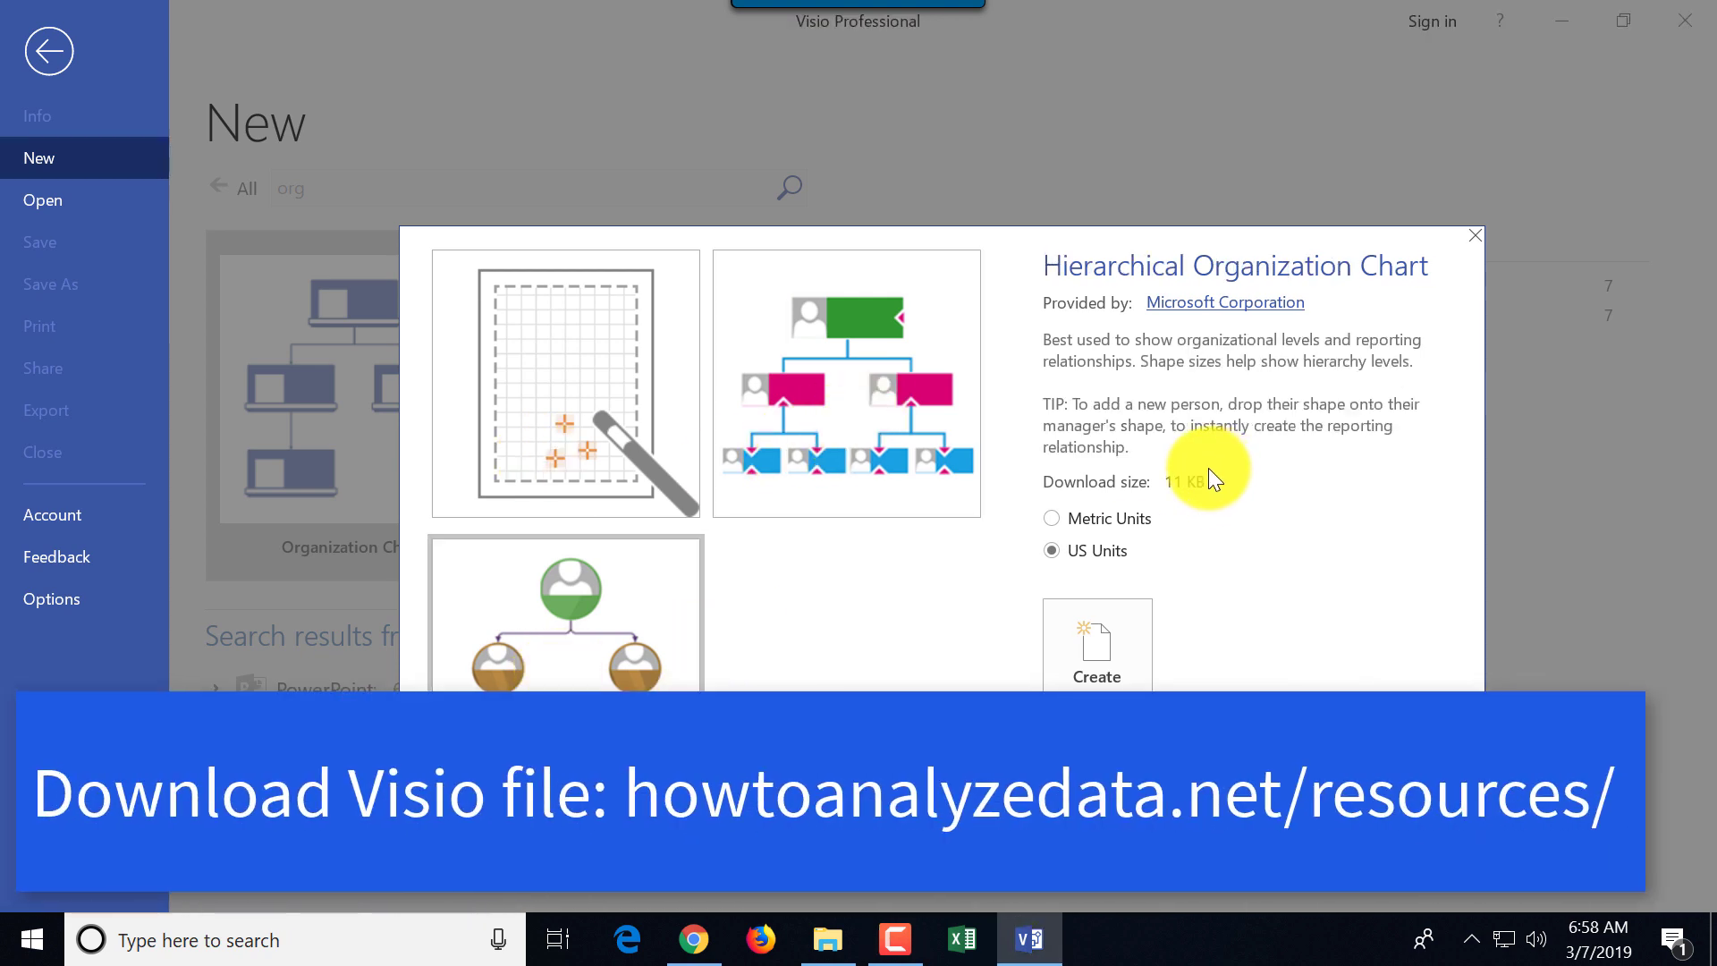
left_click(877, 432)
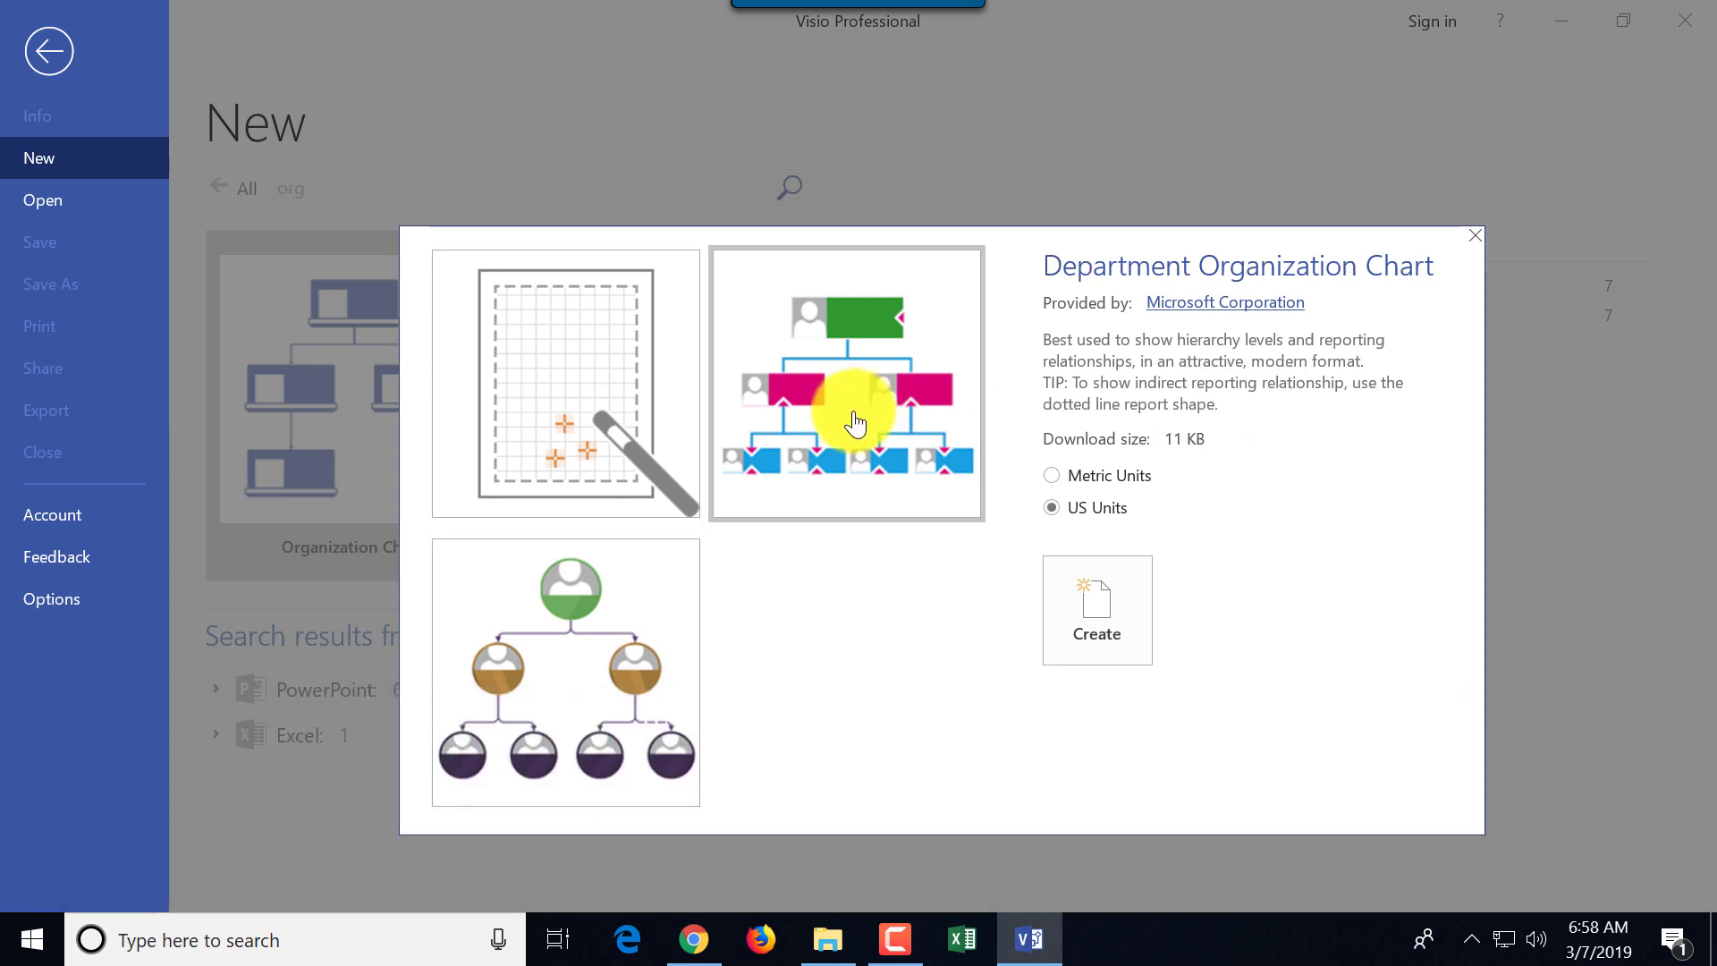
double_click(854, 425)
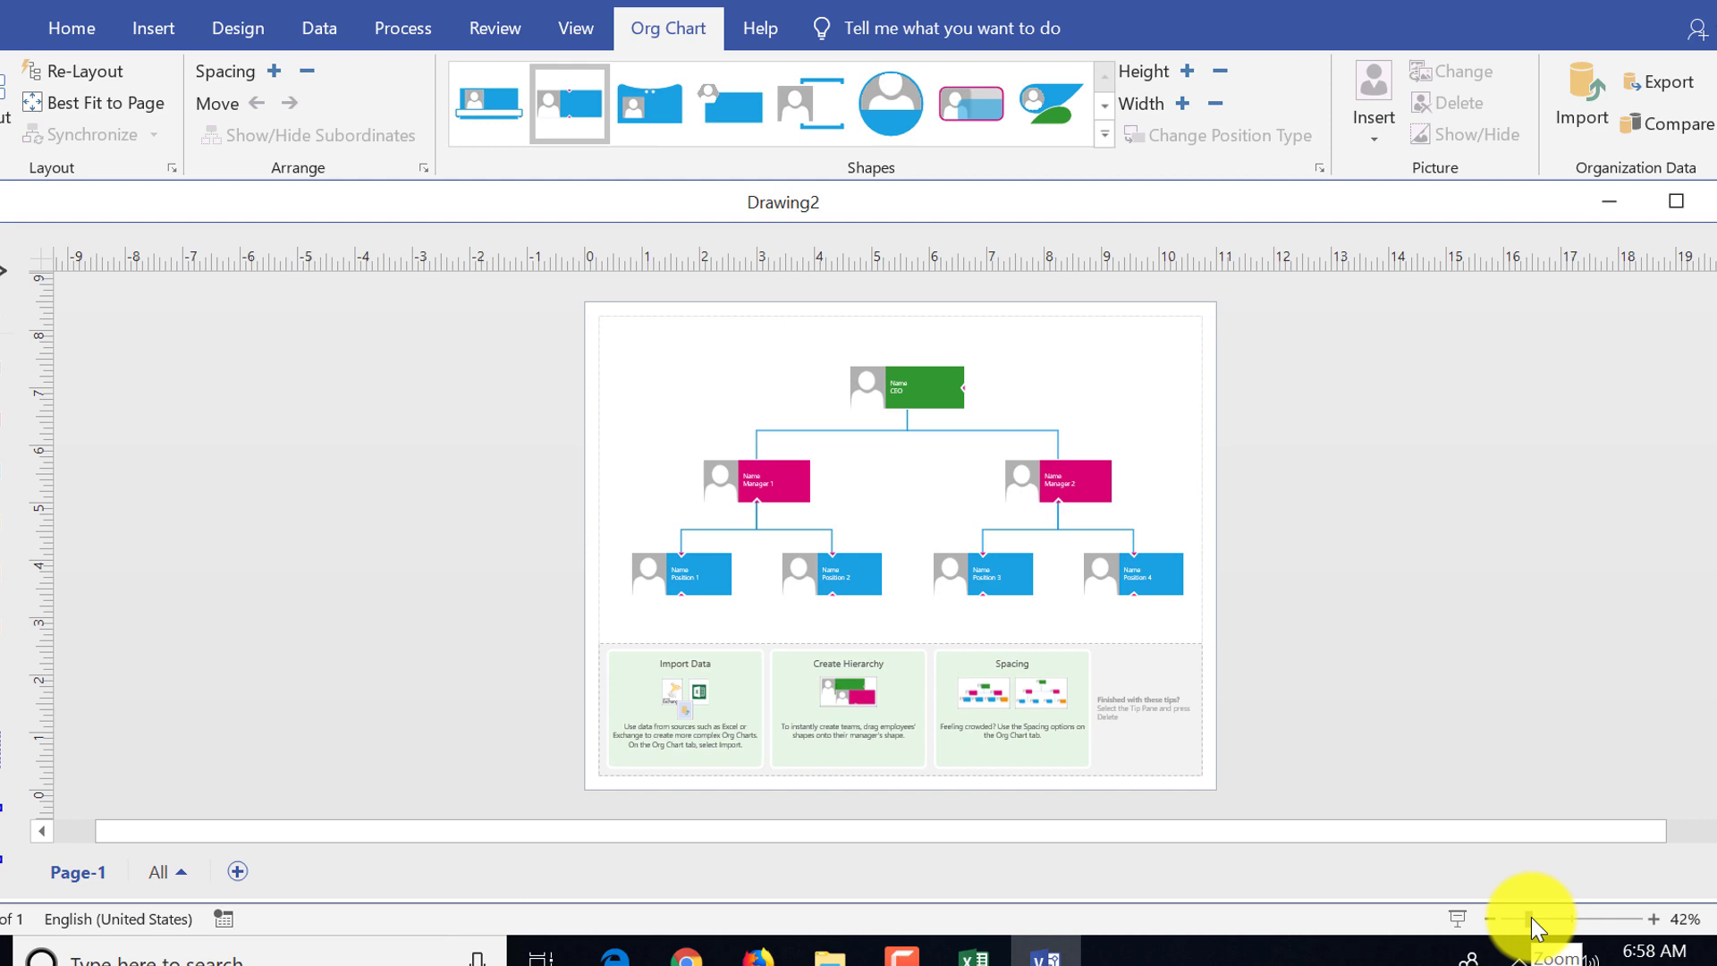
Delete all the sample organization chart shapes from the page, including the leftover Position 1 shape.
left_click_drag(1495, 897, 1527, 894)
scroll(1494, 813, "up", 5)
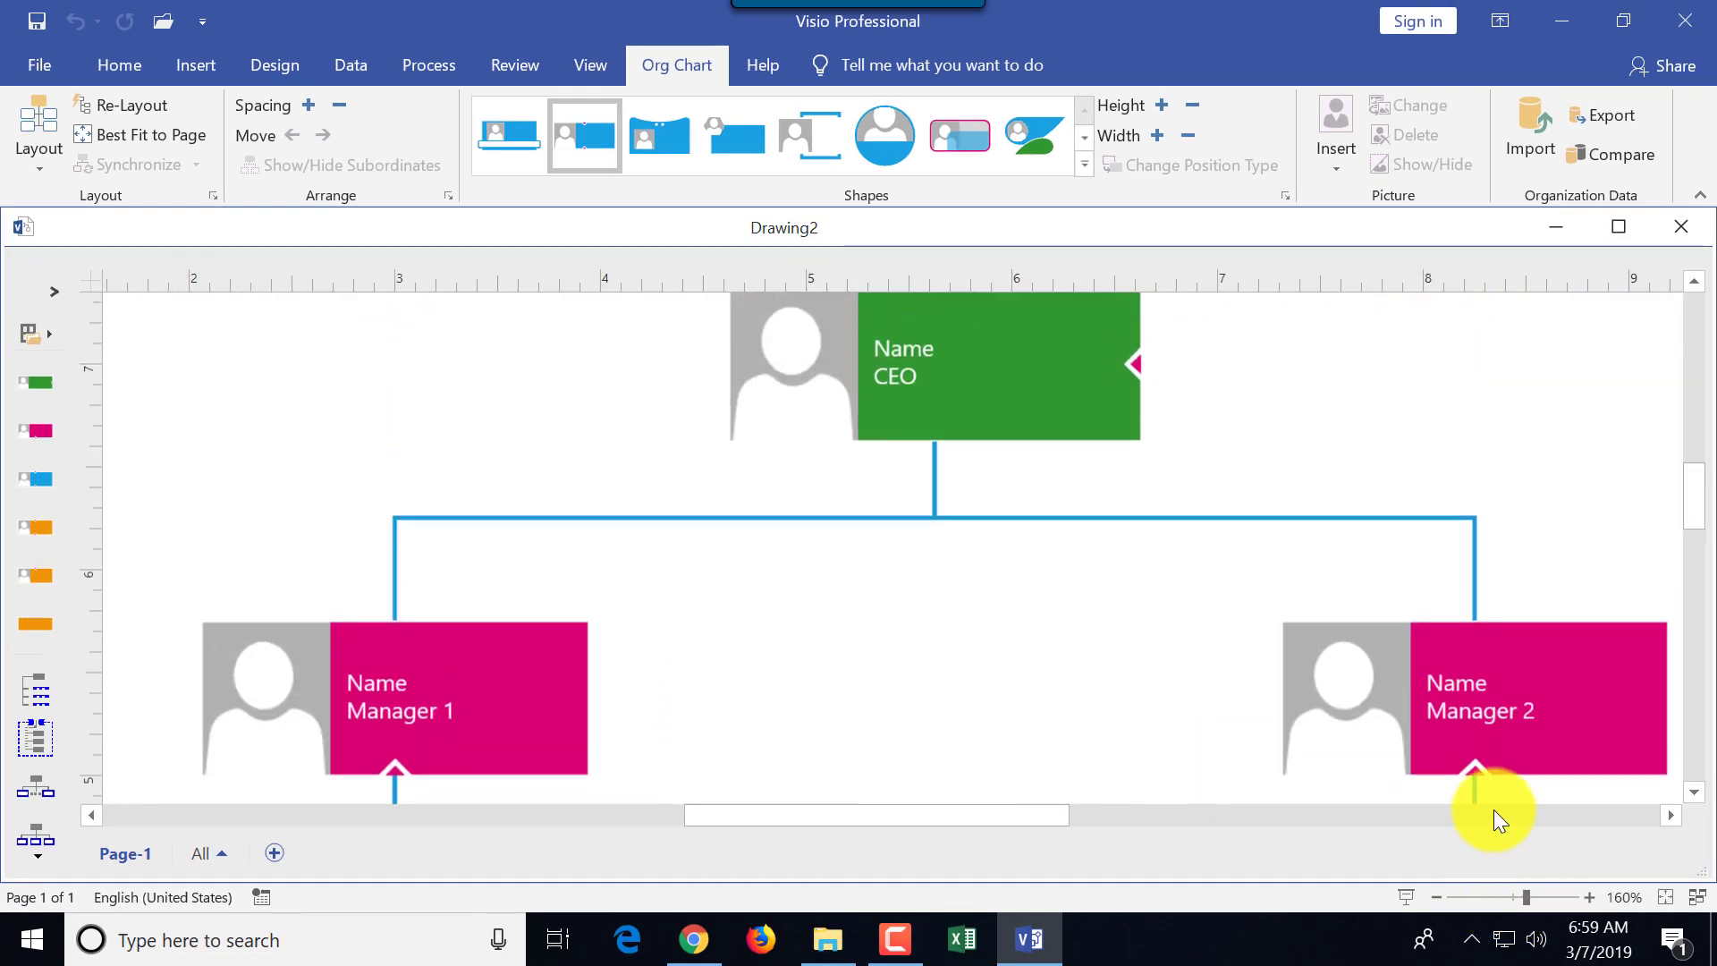
scroll(1493, 806, "down", 4)
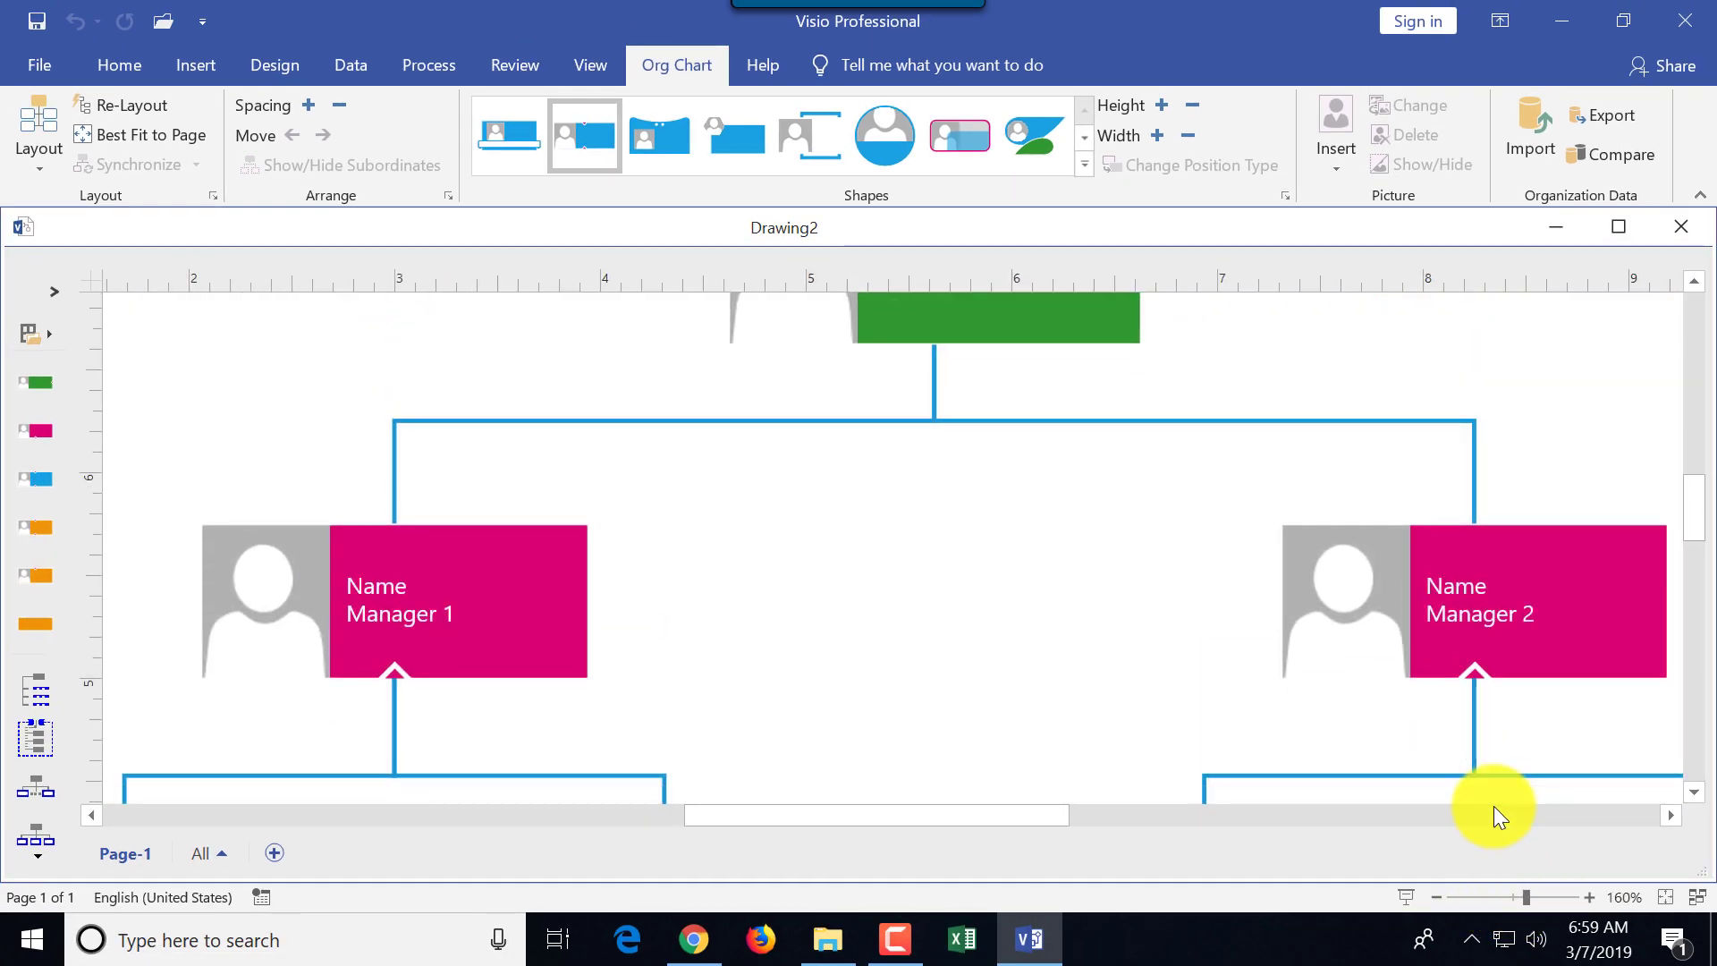
left_click(1497, 898)
scroll(995, 501, "down", 2)
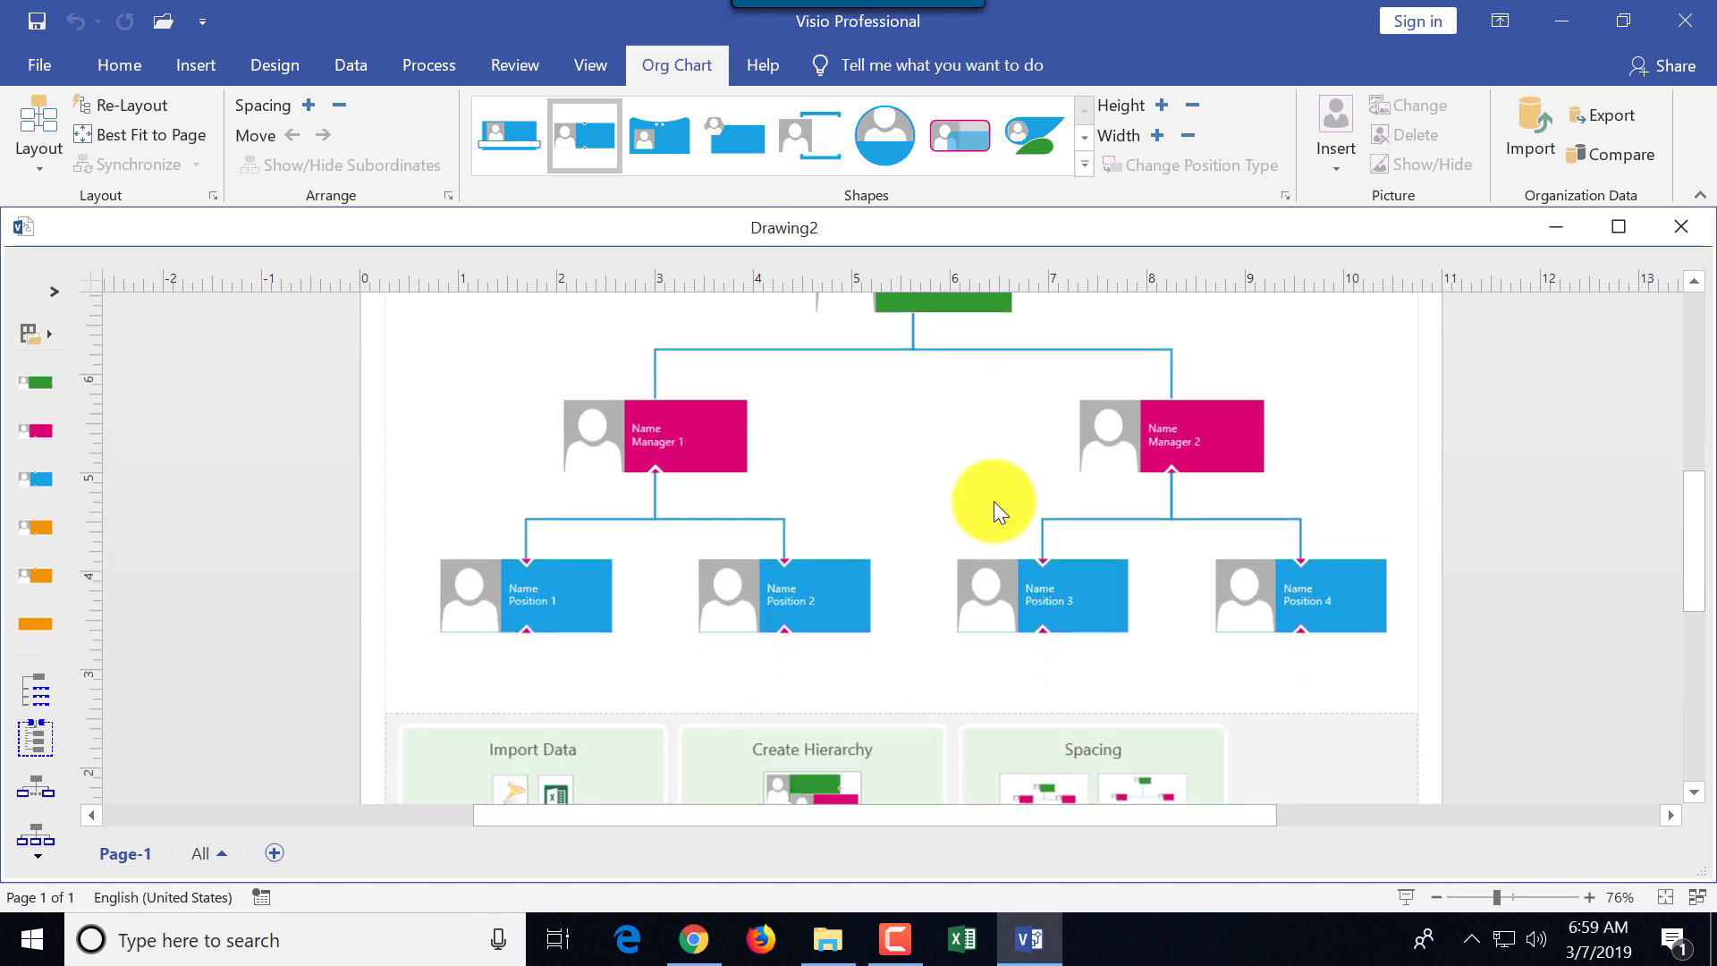
scroll(715, 412, "up", 2)
left_click_drag(452, 327, 1458, 758)
key("Delete")
left_click(487, 701)
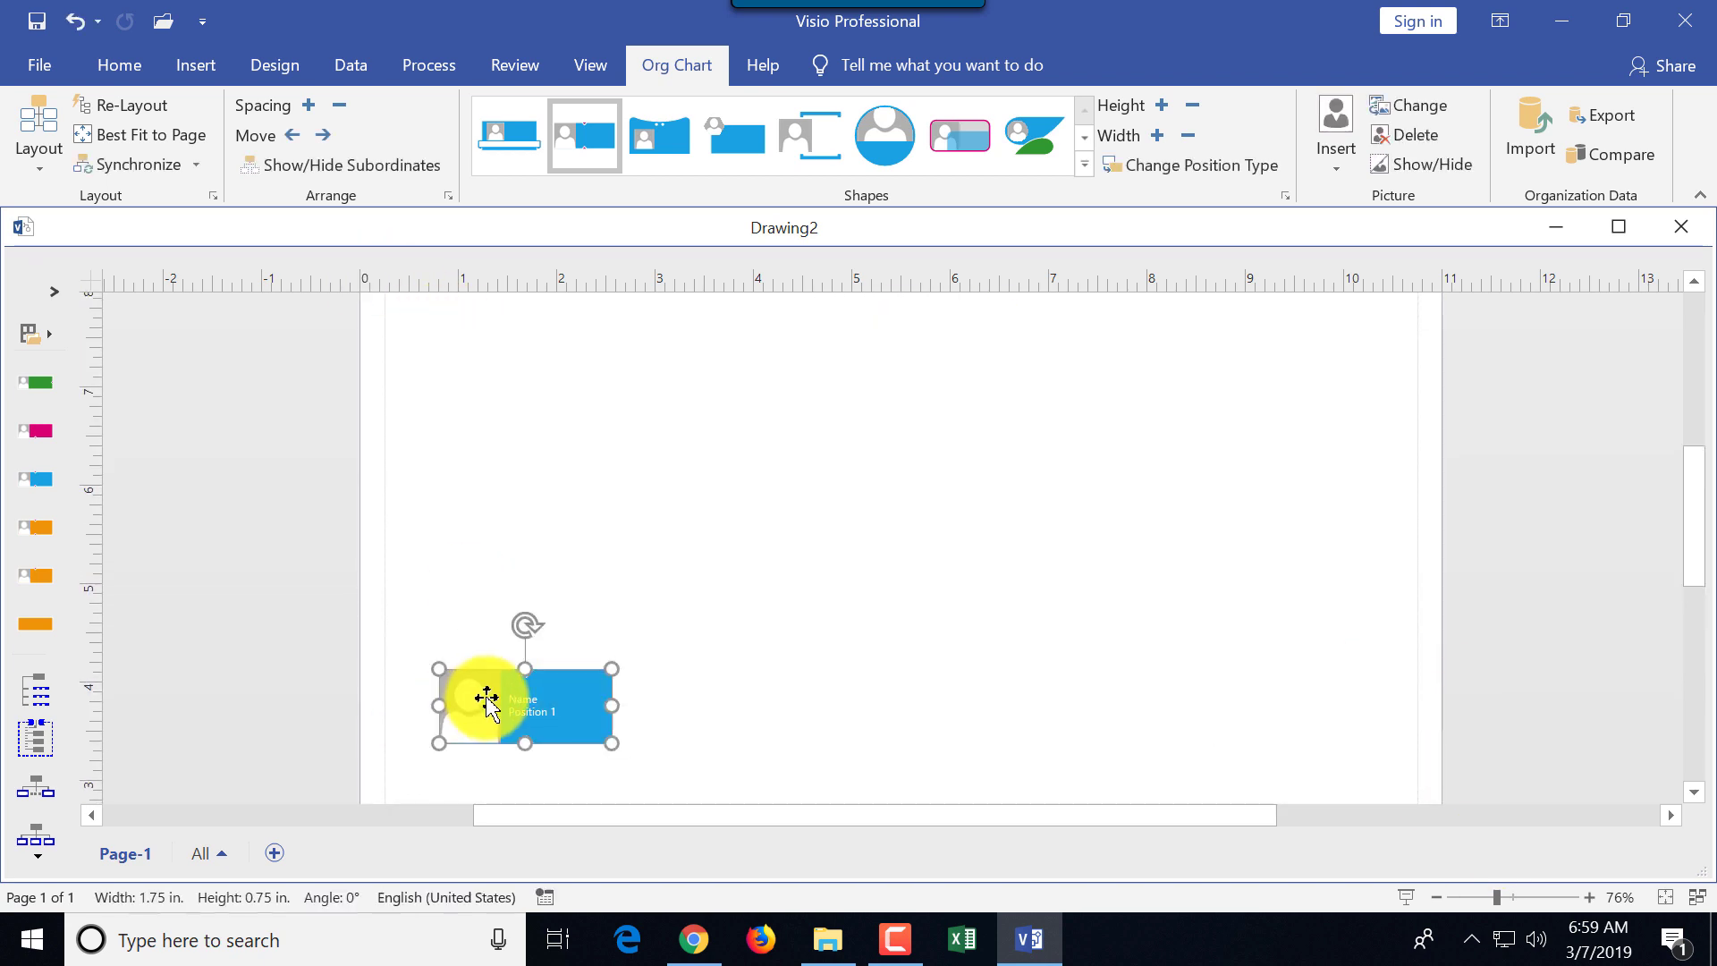
key("Delete")
Delete the tips pane with the Import Data, Create Hierarchy and Spacing hints below the chart area.
scroll(657, 590, "down", 4)
left_click(812, 641)
key("Delete")
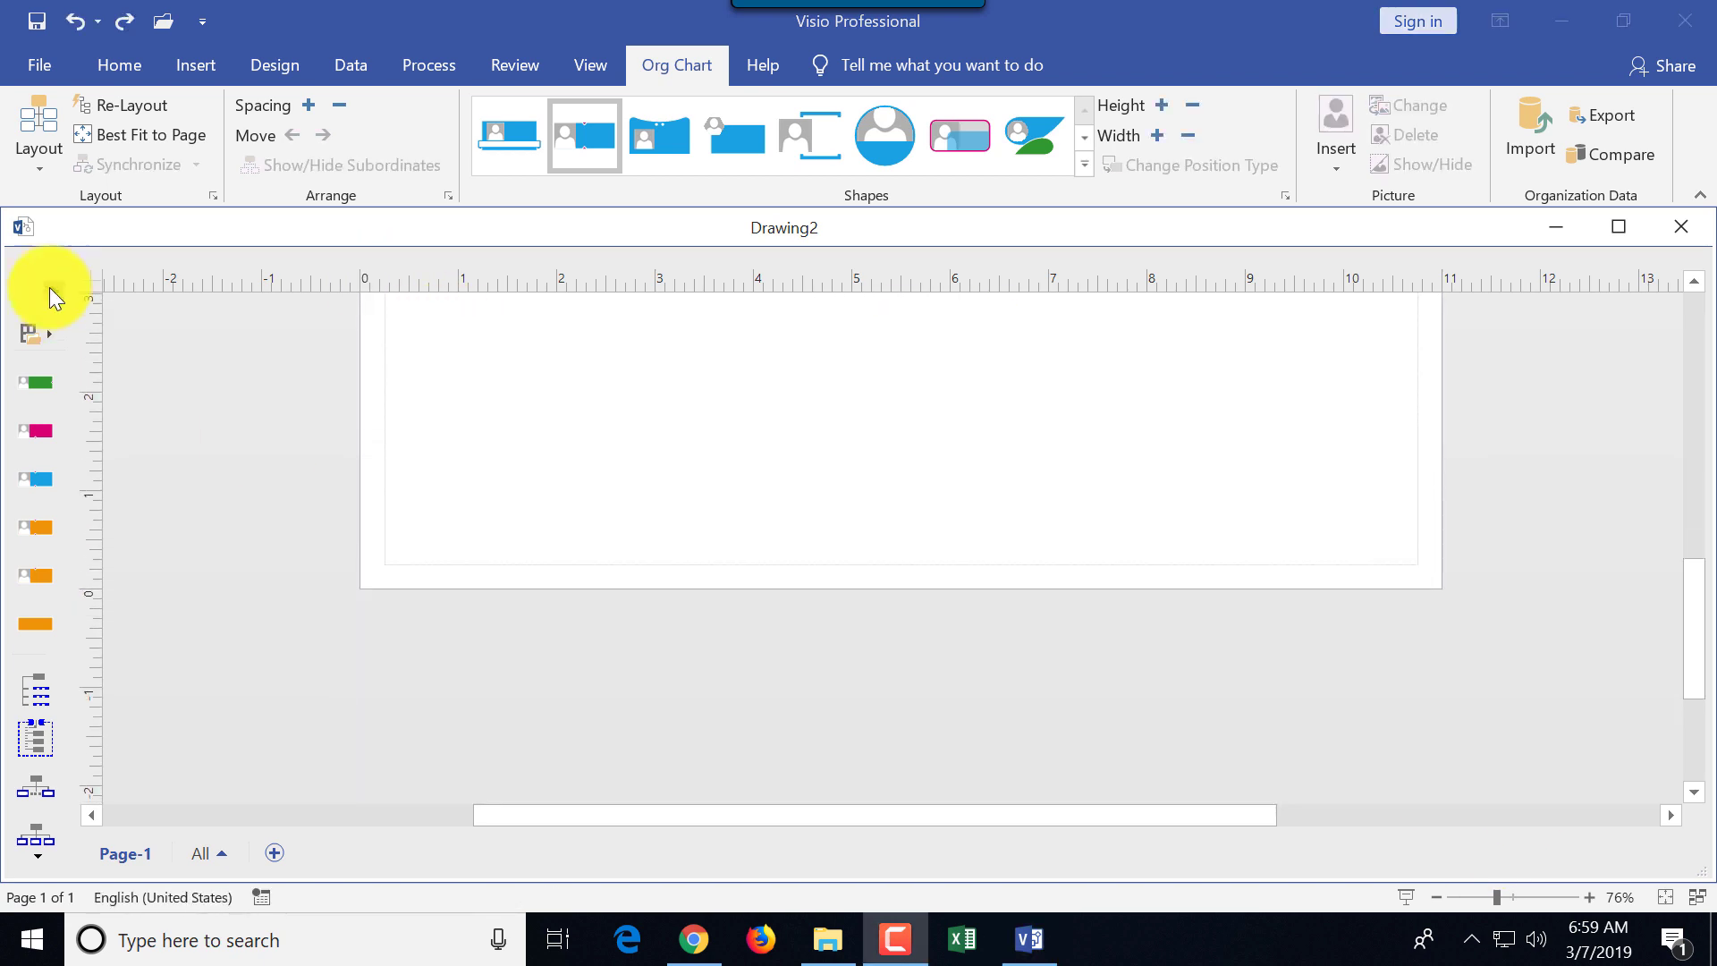
Expand the shape stencils and place an Executive Notch shape near the upper centre of the blank page.
left_click(54, 291)
left_click_drag(1497, 897, 1463, 896)
left_click(1665, 897)
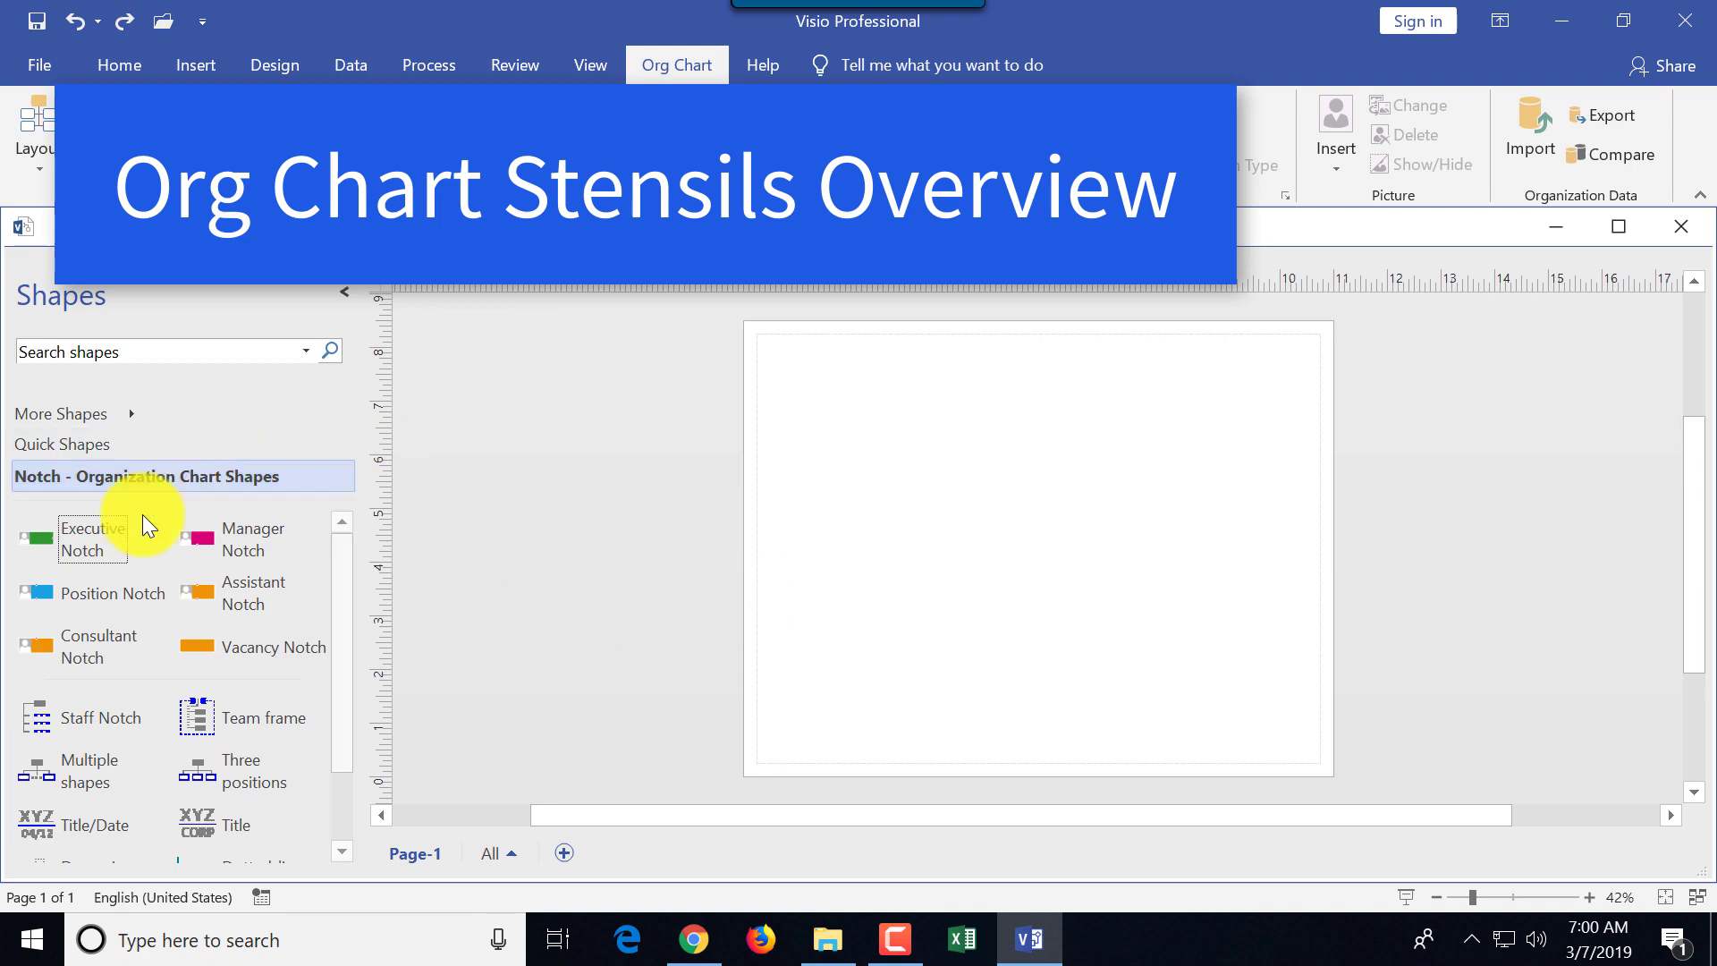
left_click_drag(69, 548, 1043, 433)
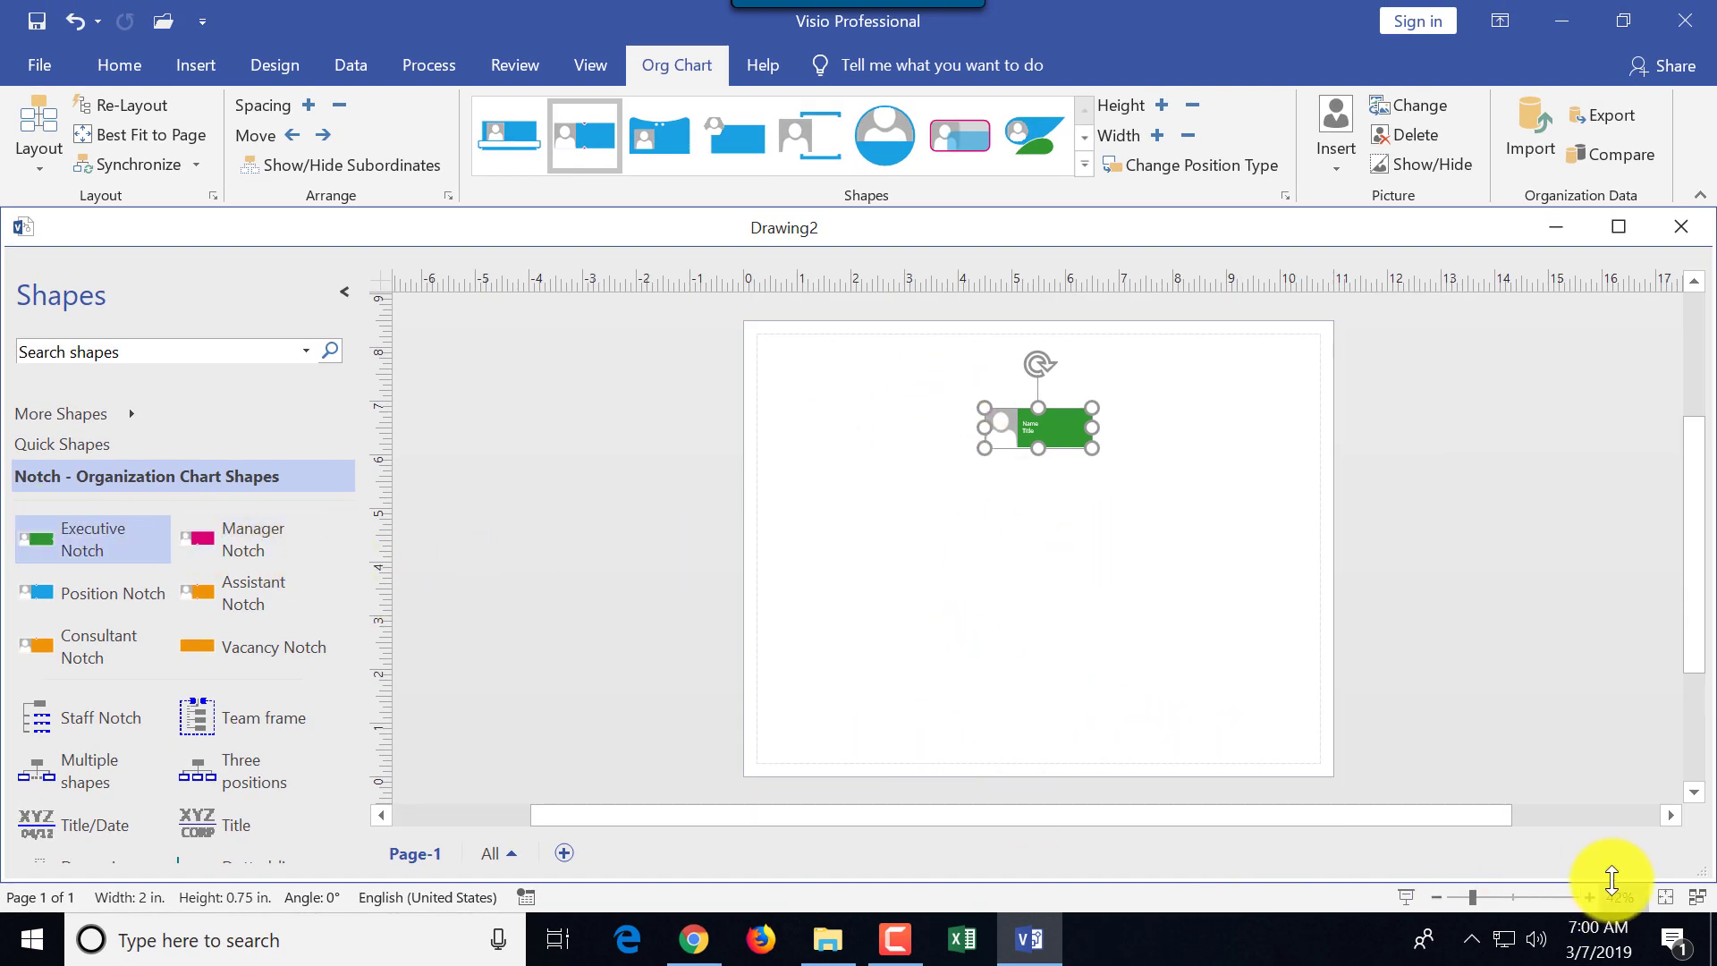
Fill in the executive's full name and set the title to President in the Executive Notch shape.
left_click_drag(1474, 896, 1488, 896)
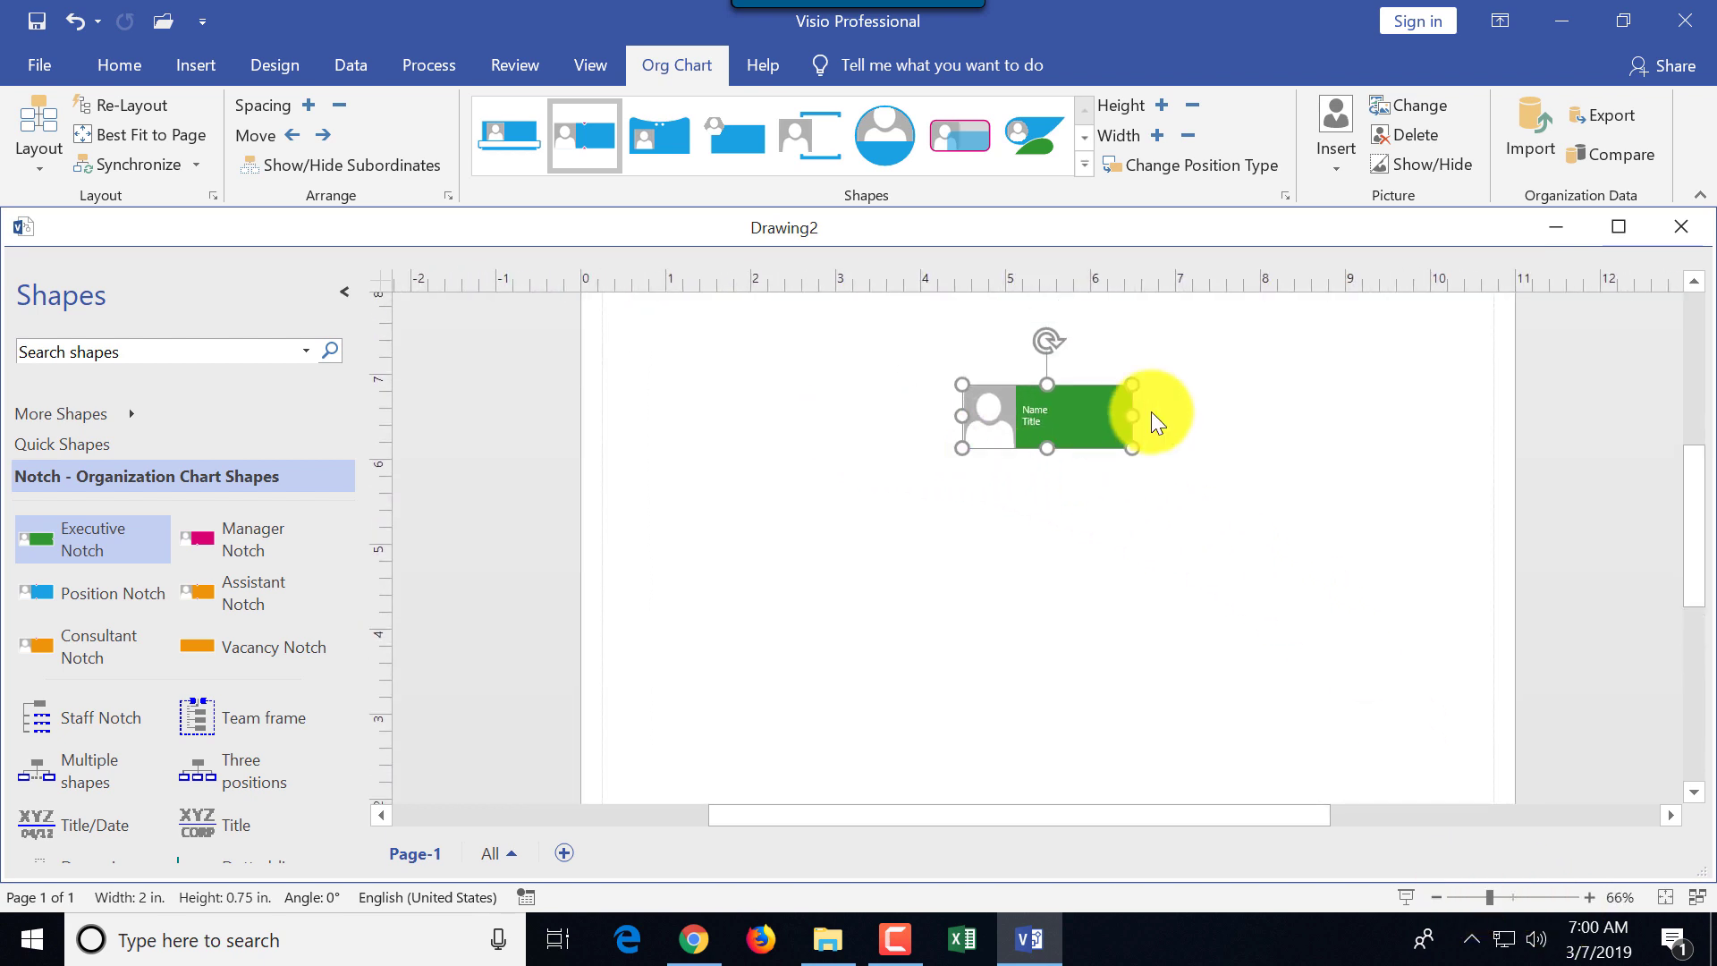
double_click(1039, 411)
type("Amani Birke")
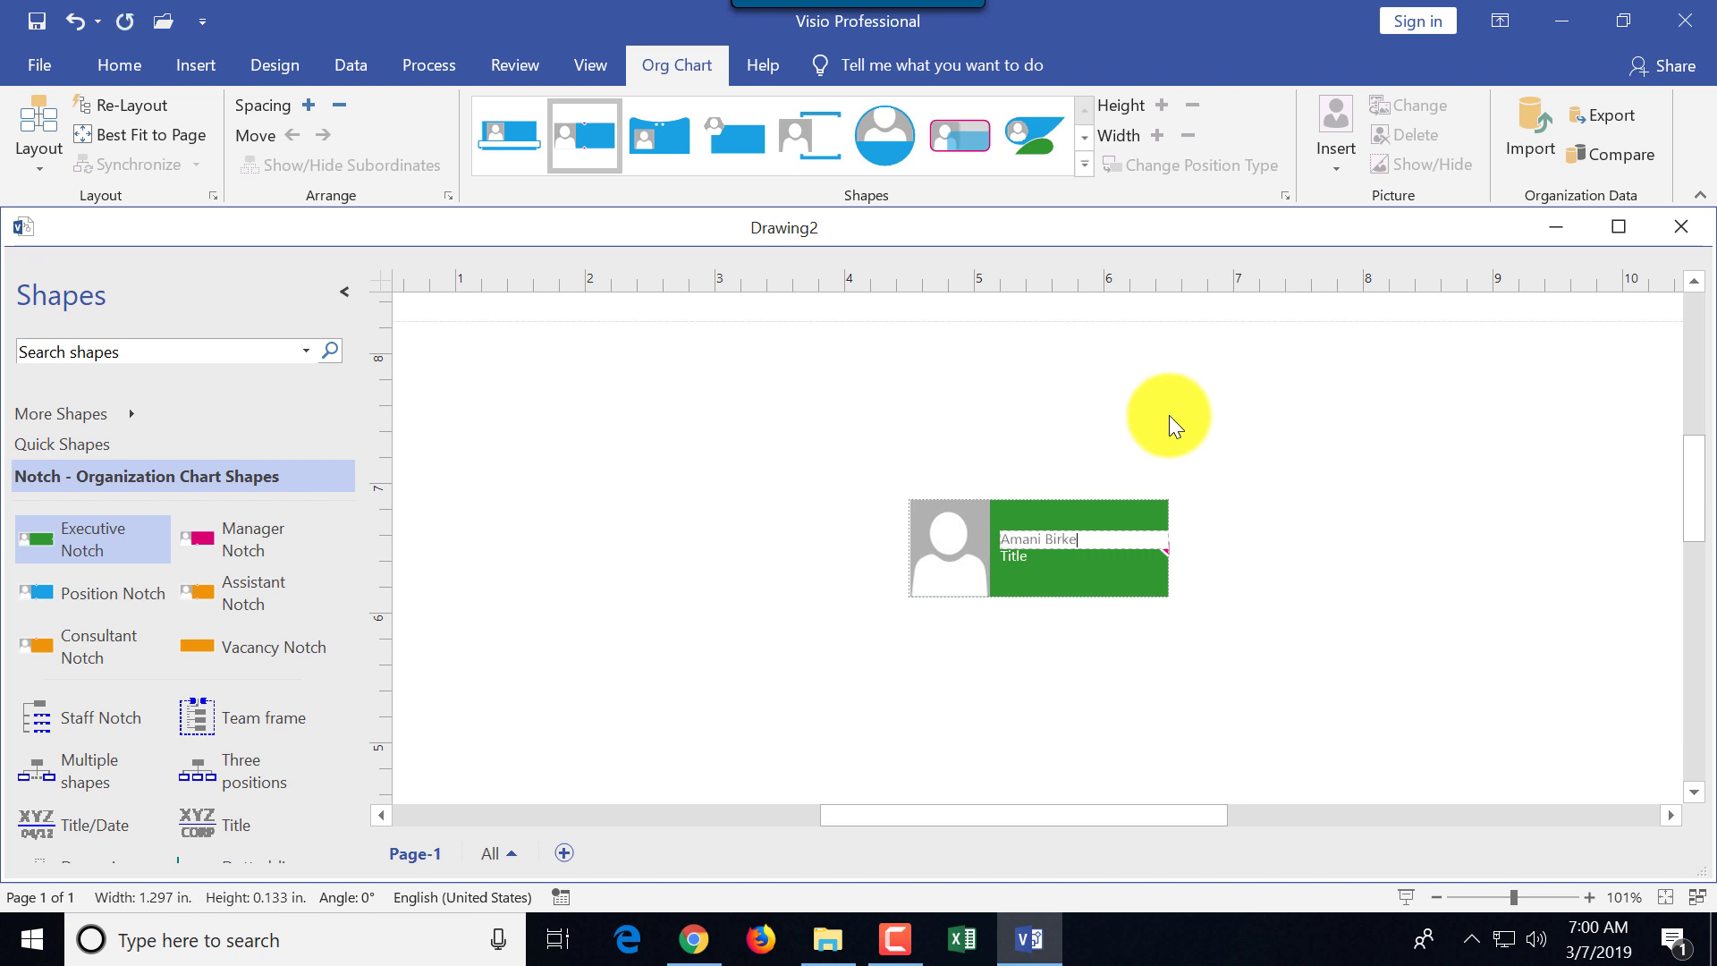
double_click(1064, 555)
type("President")
left_click(1036, 653)
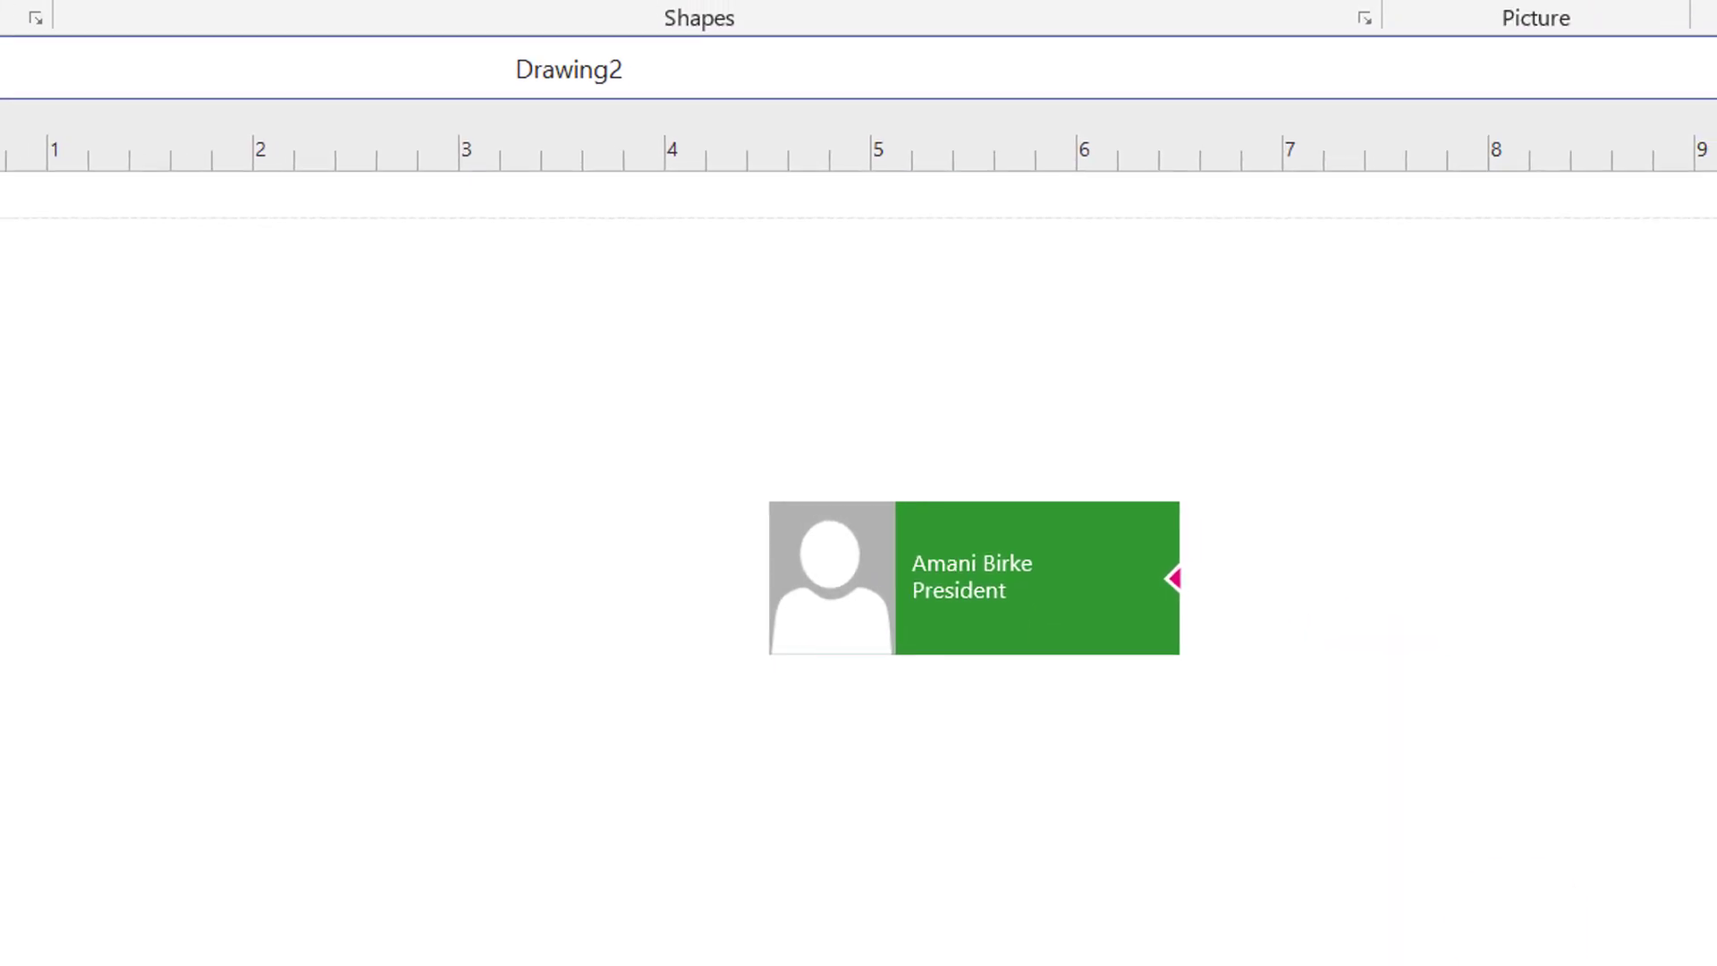
Add a Manager Notch reporting to the President, with the manager's full name and the title VP of Marketing.
left_click_drag(69, 540, 1001, 566)
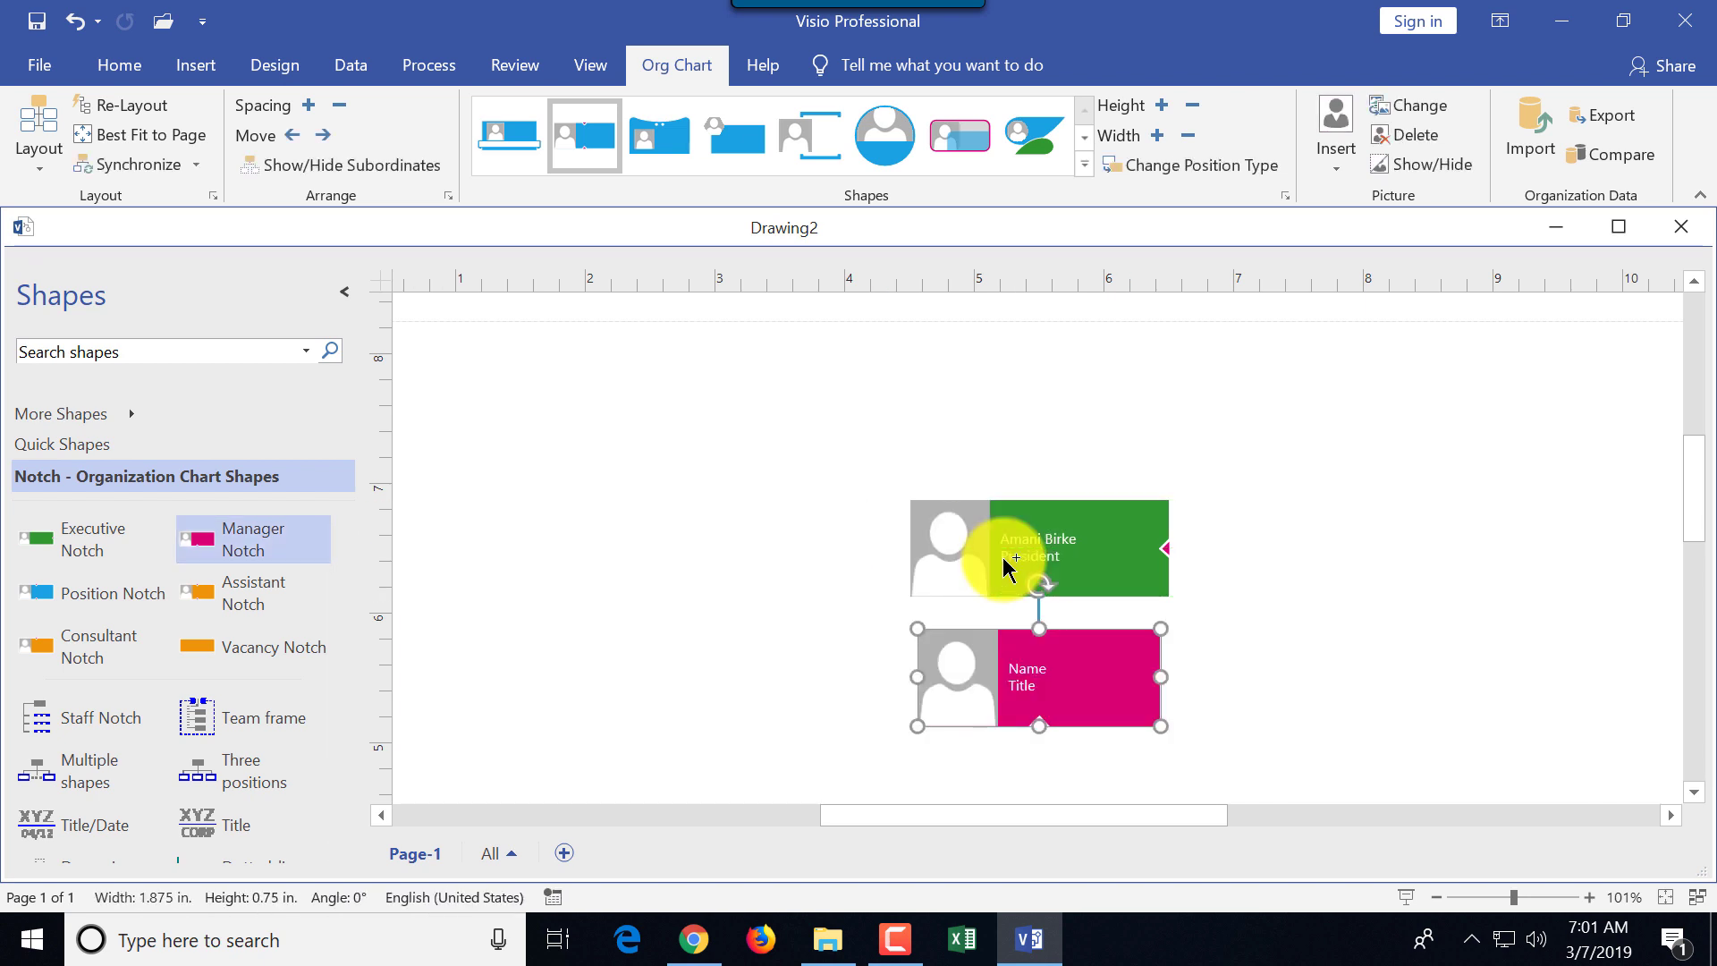
double_click(1022, 672)
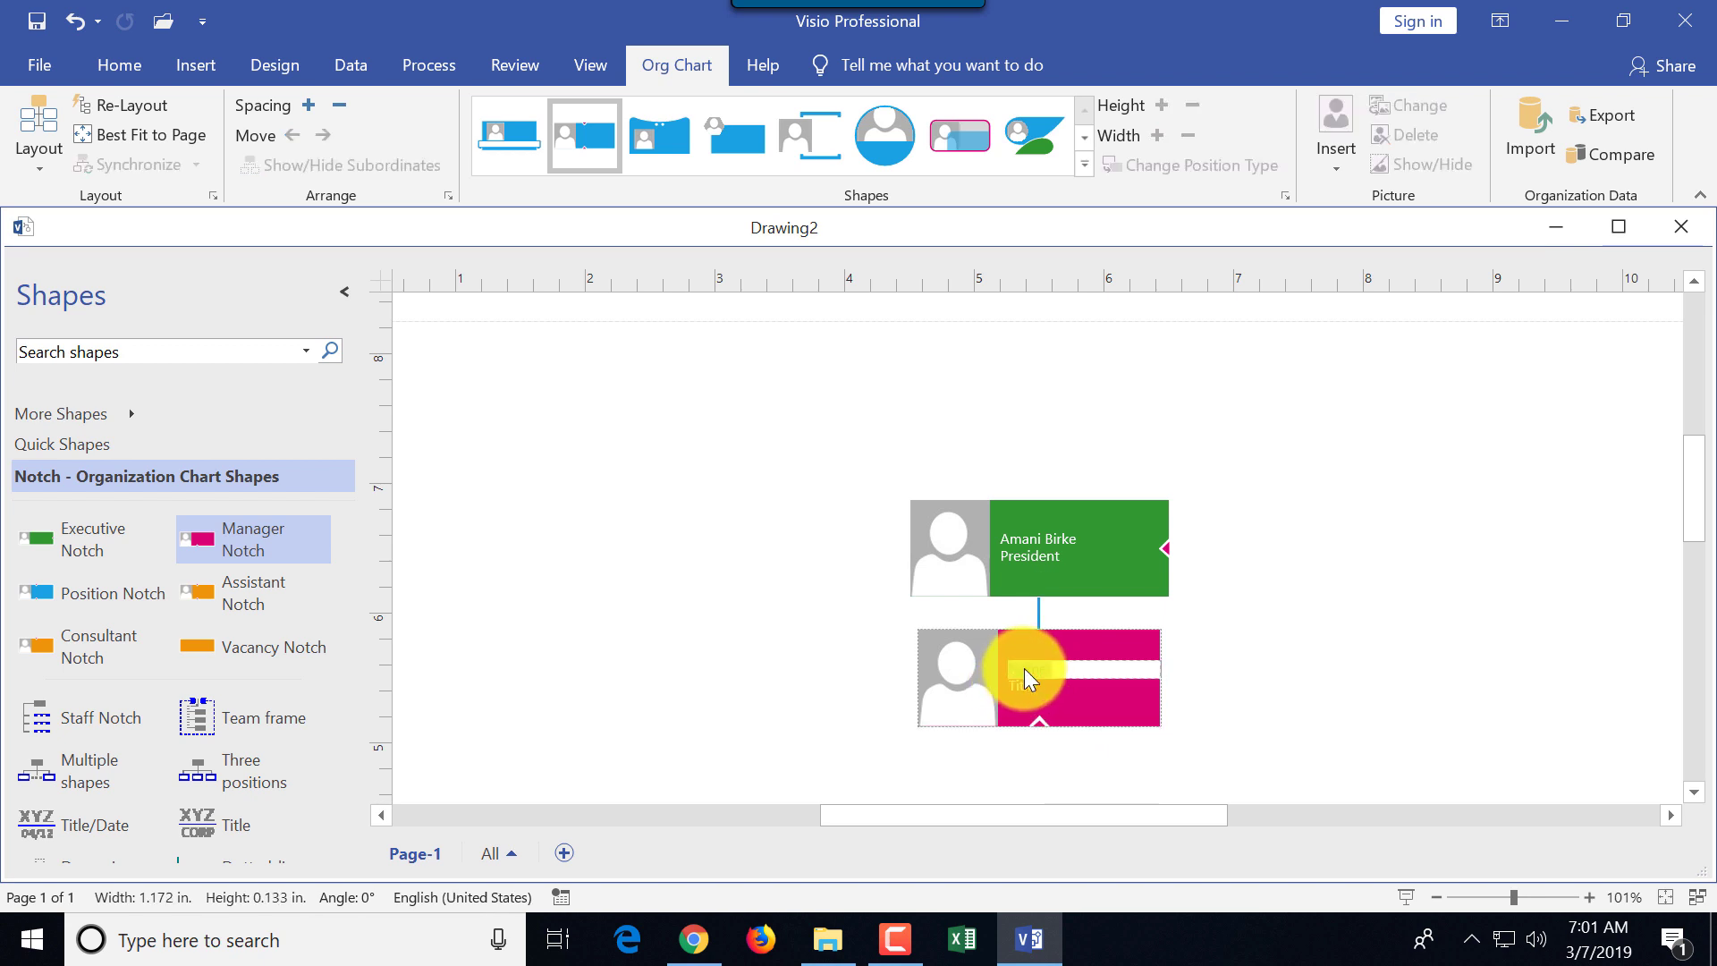
type("Darvin Vance")
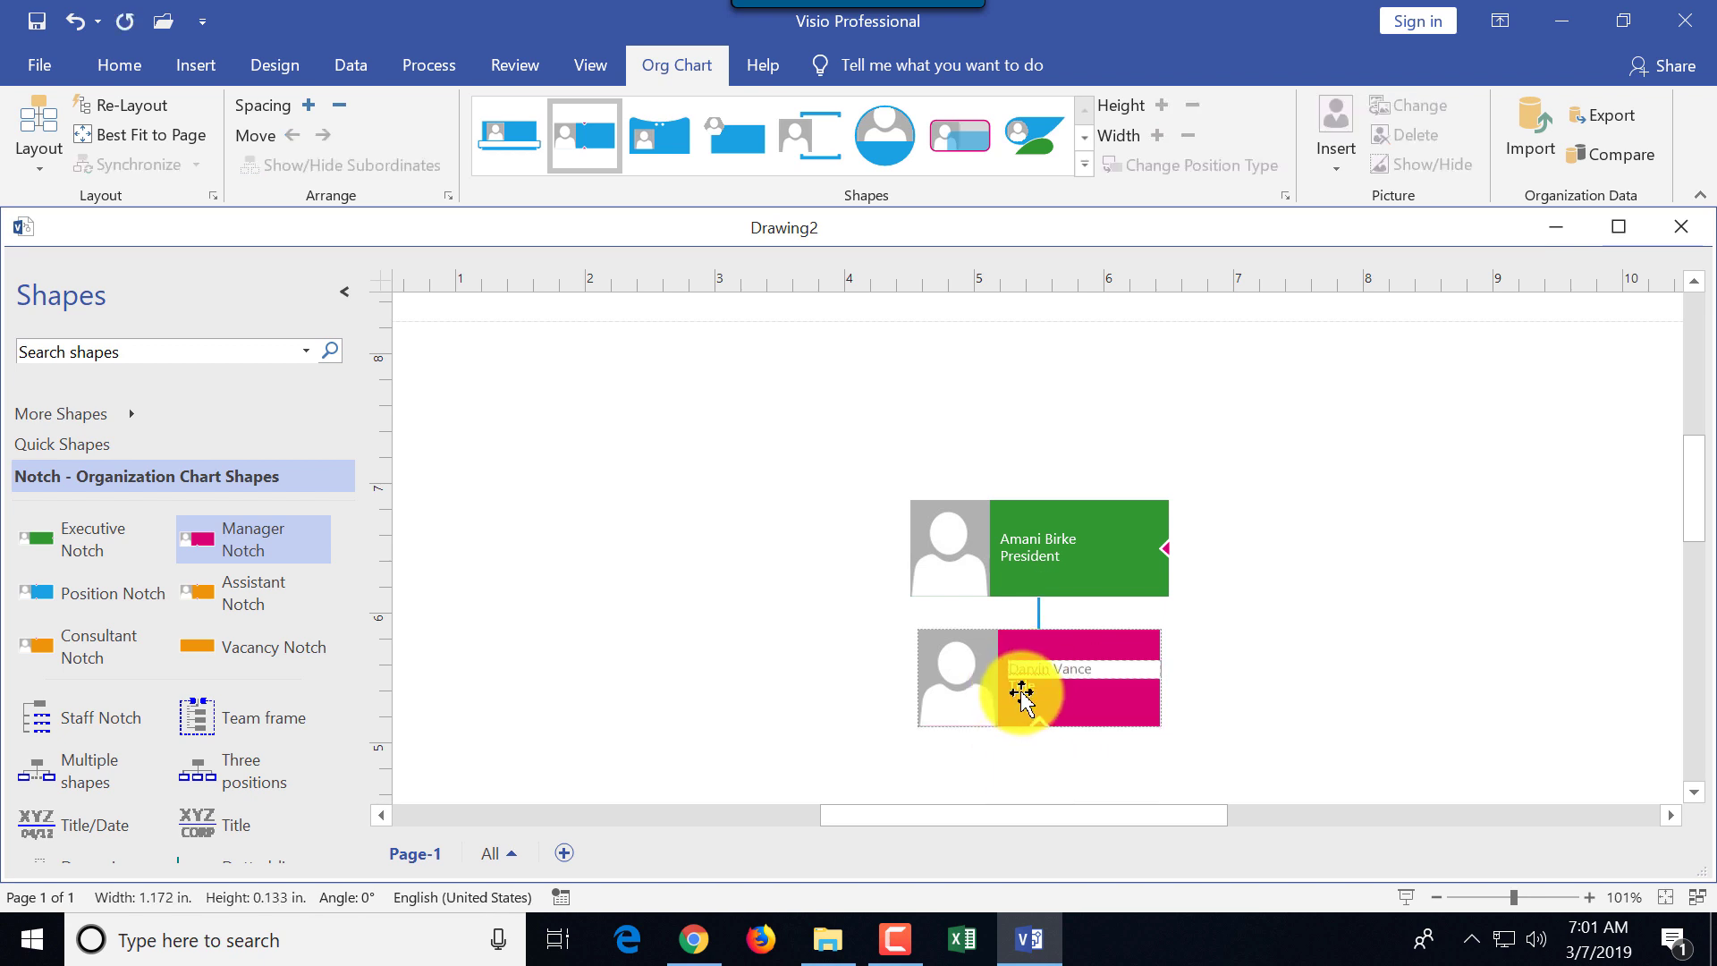
key("Escape")
type("VP of Marketing")
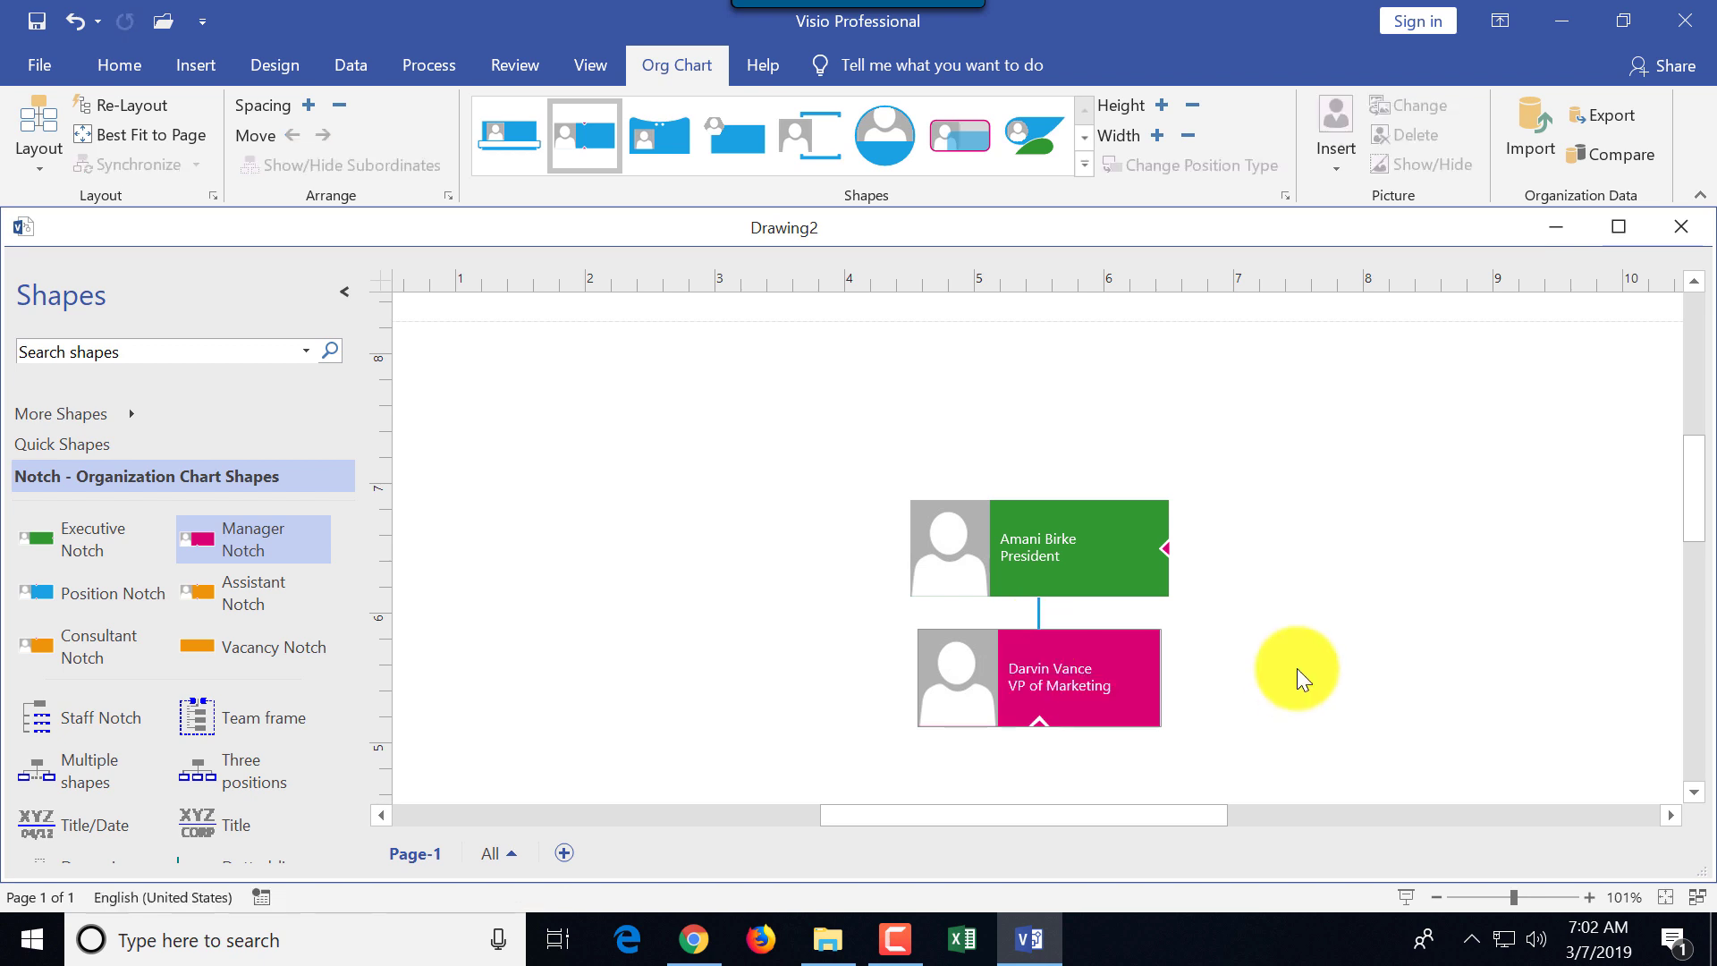
left_click(1255, 619)
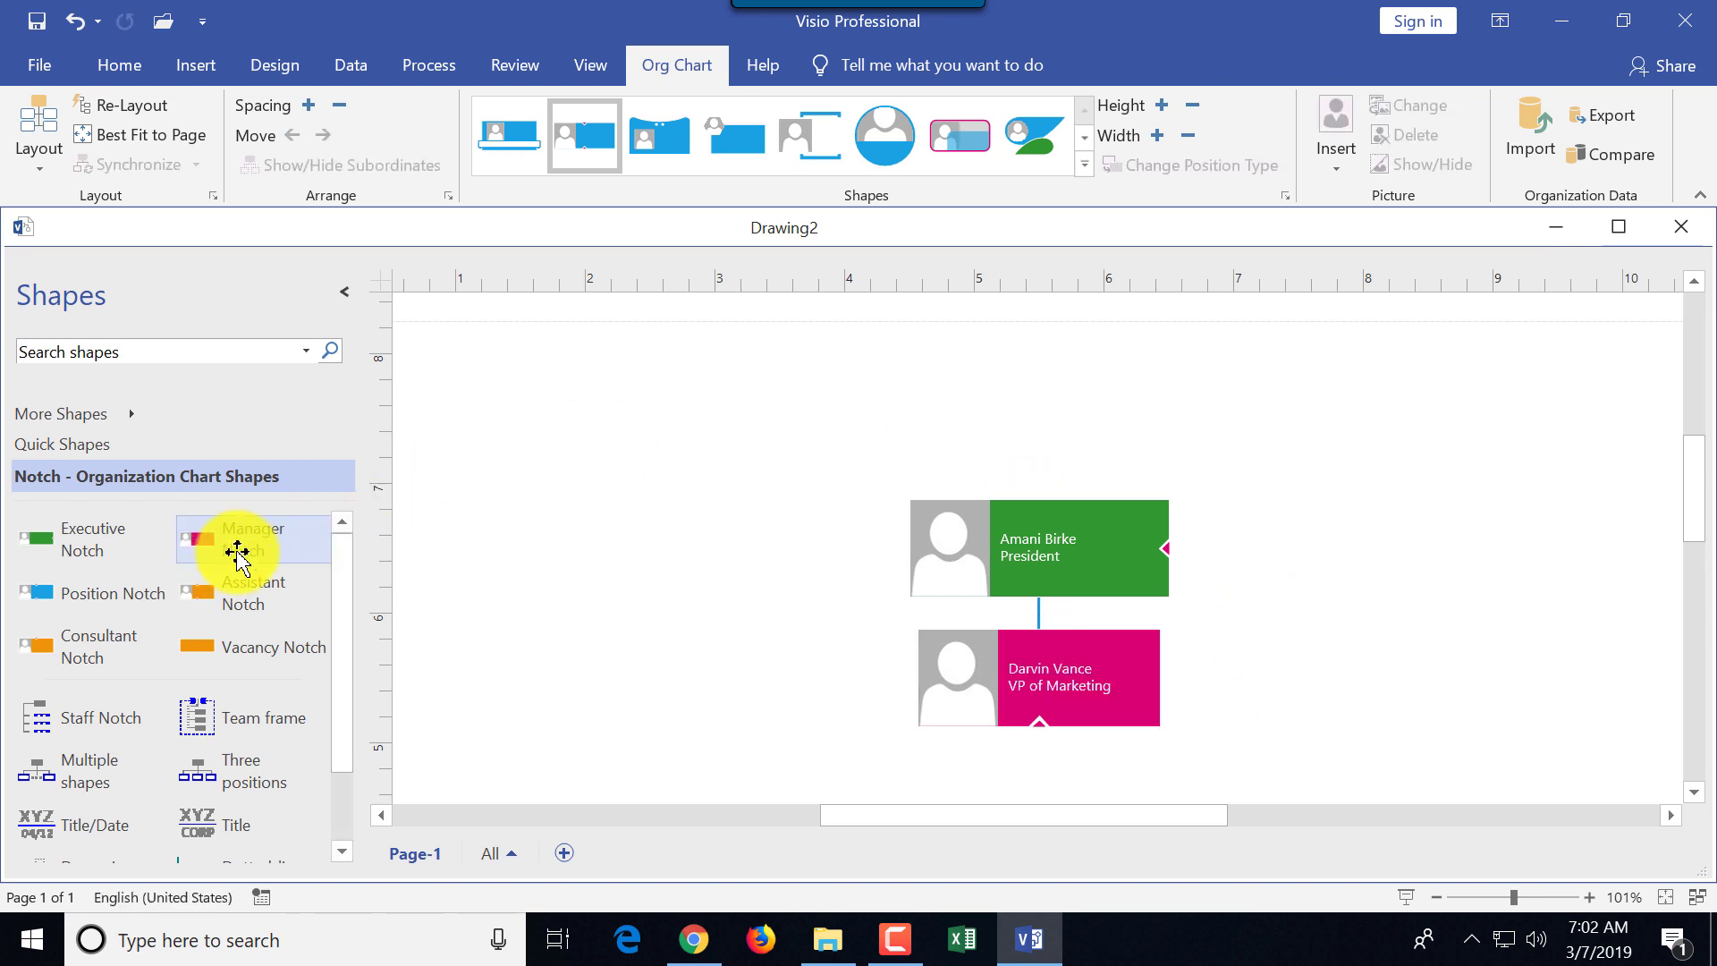
Add a second Manager Notch under the President, with the manager's full name and the title VP of Production.
left_click_drag(241, 546, 1025, 554)
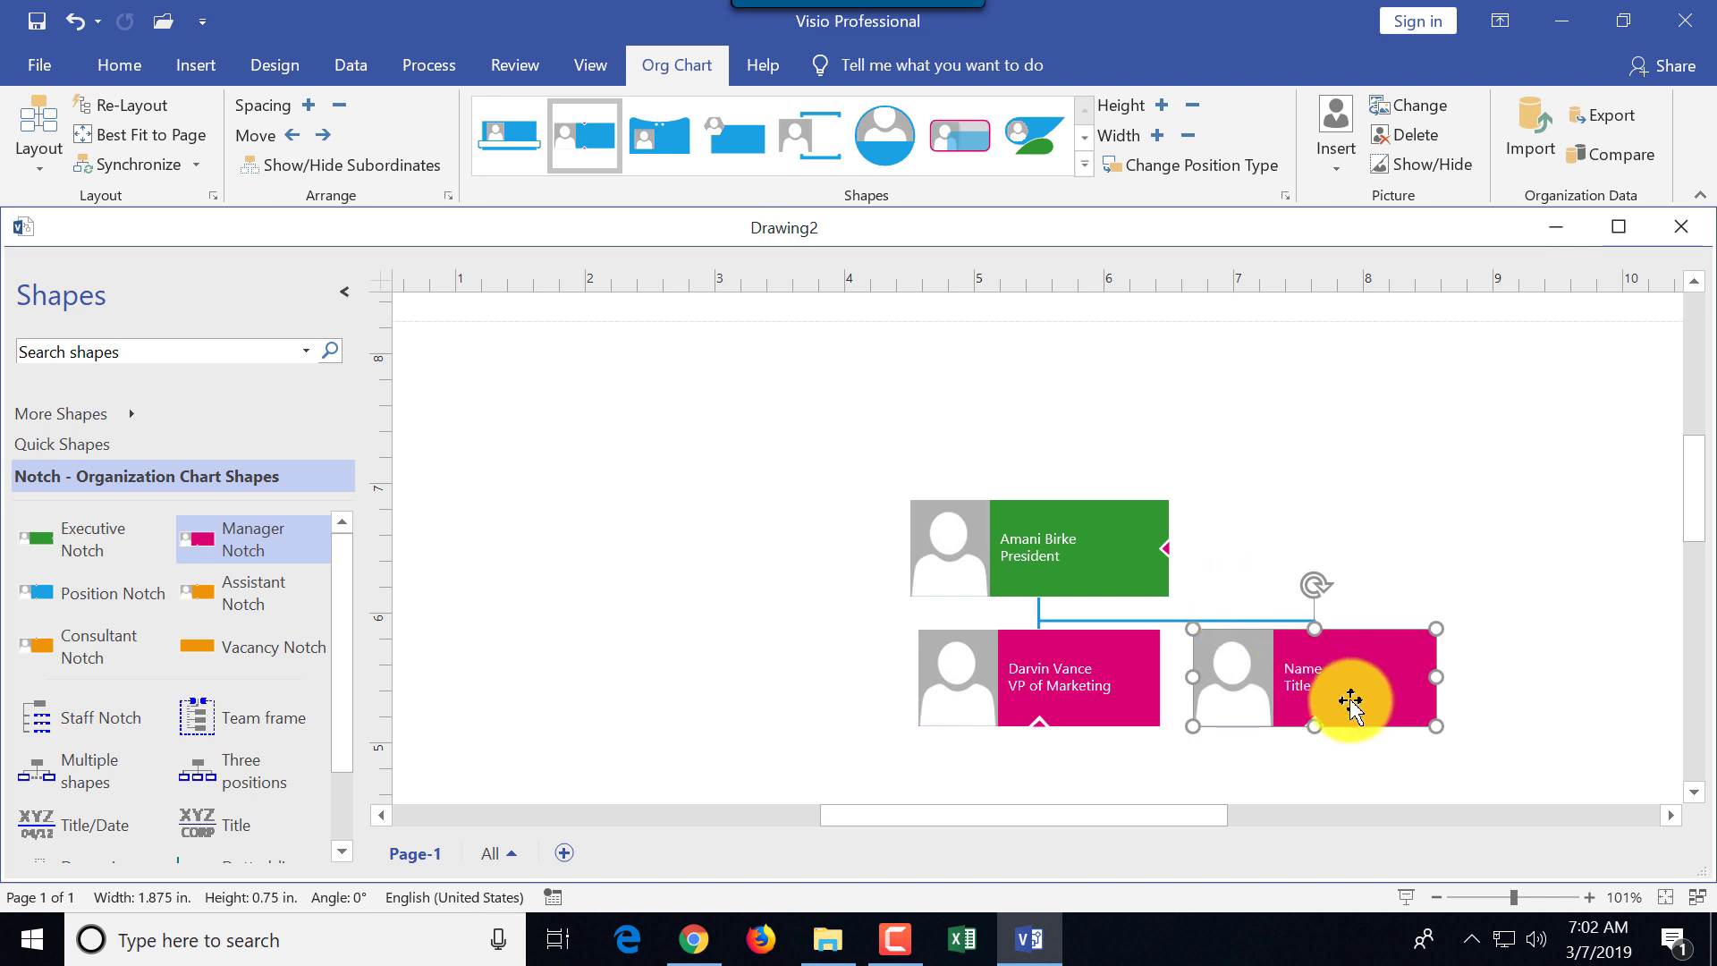
double_click(1304, 671)
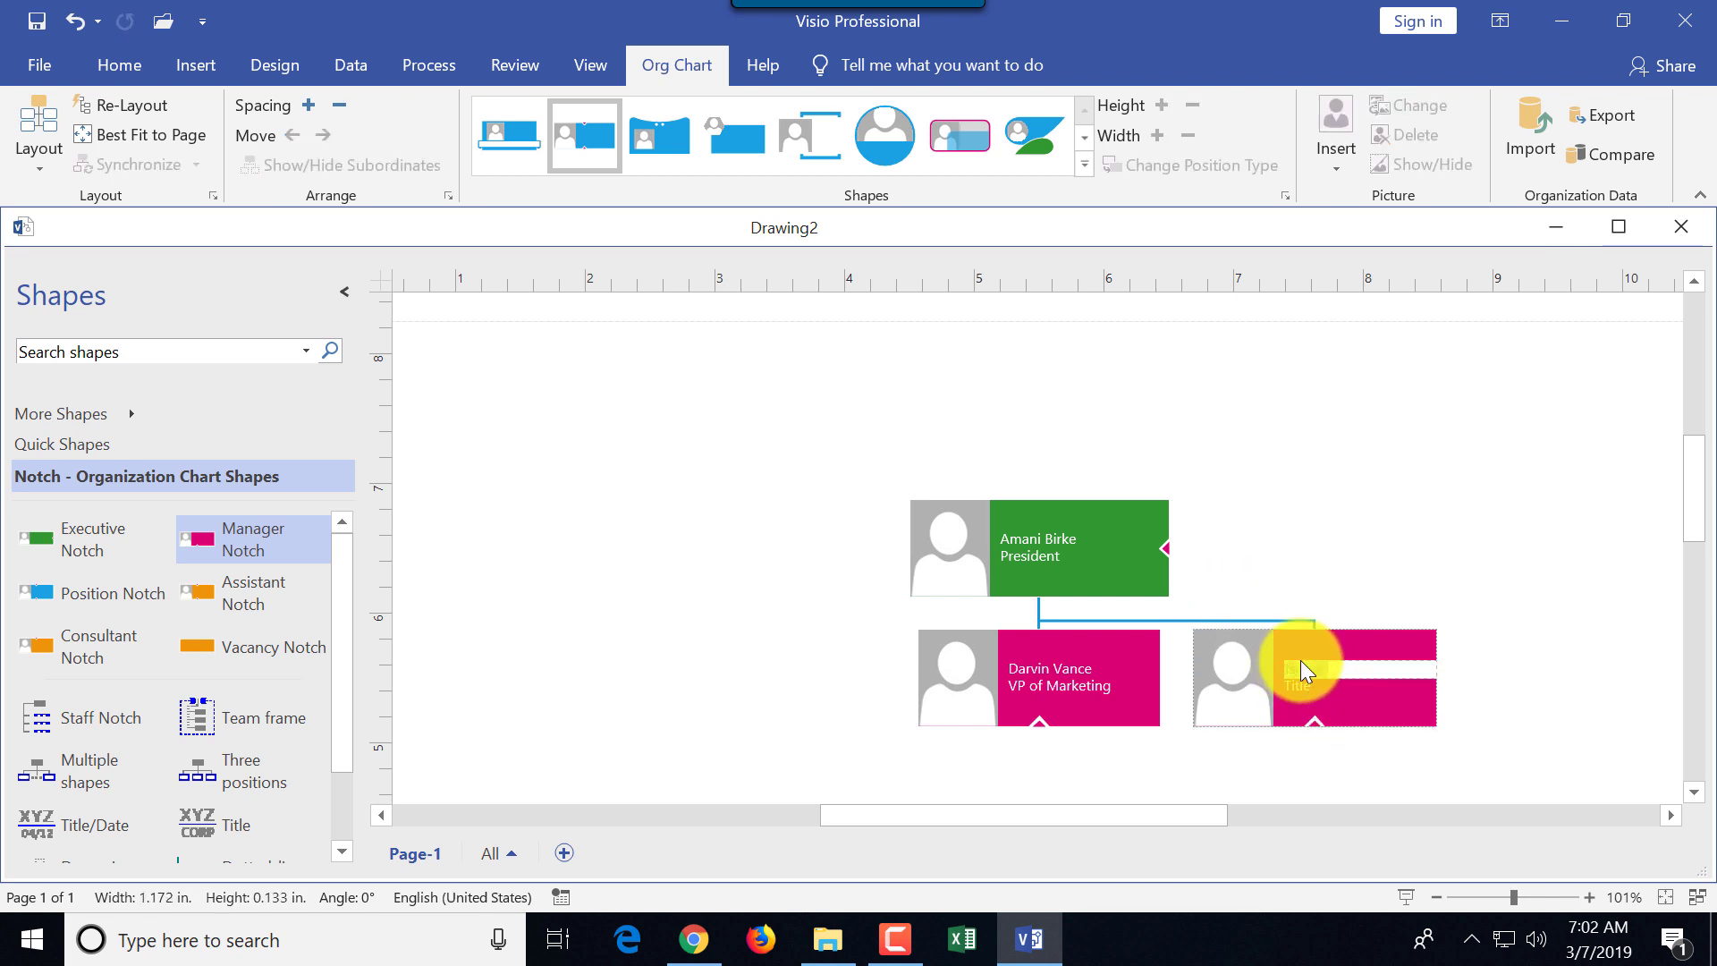
type("Isabel Wolve")
left_click(1306, 687)
type("VP")
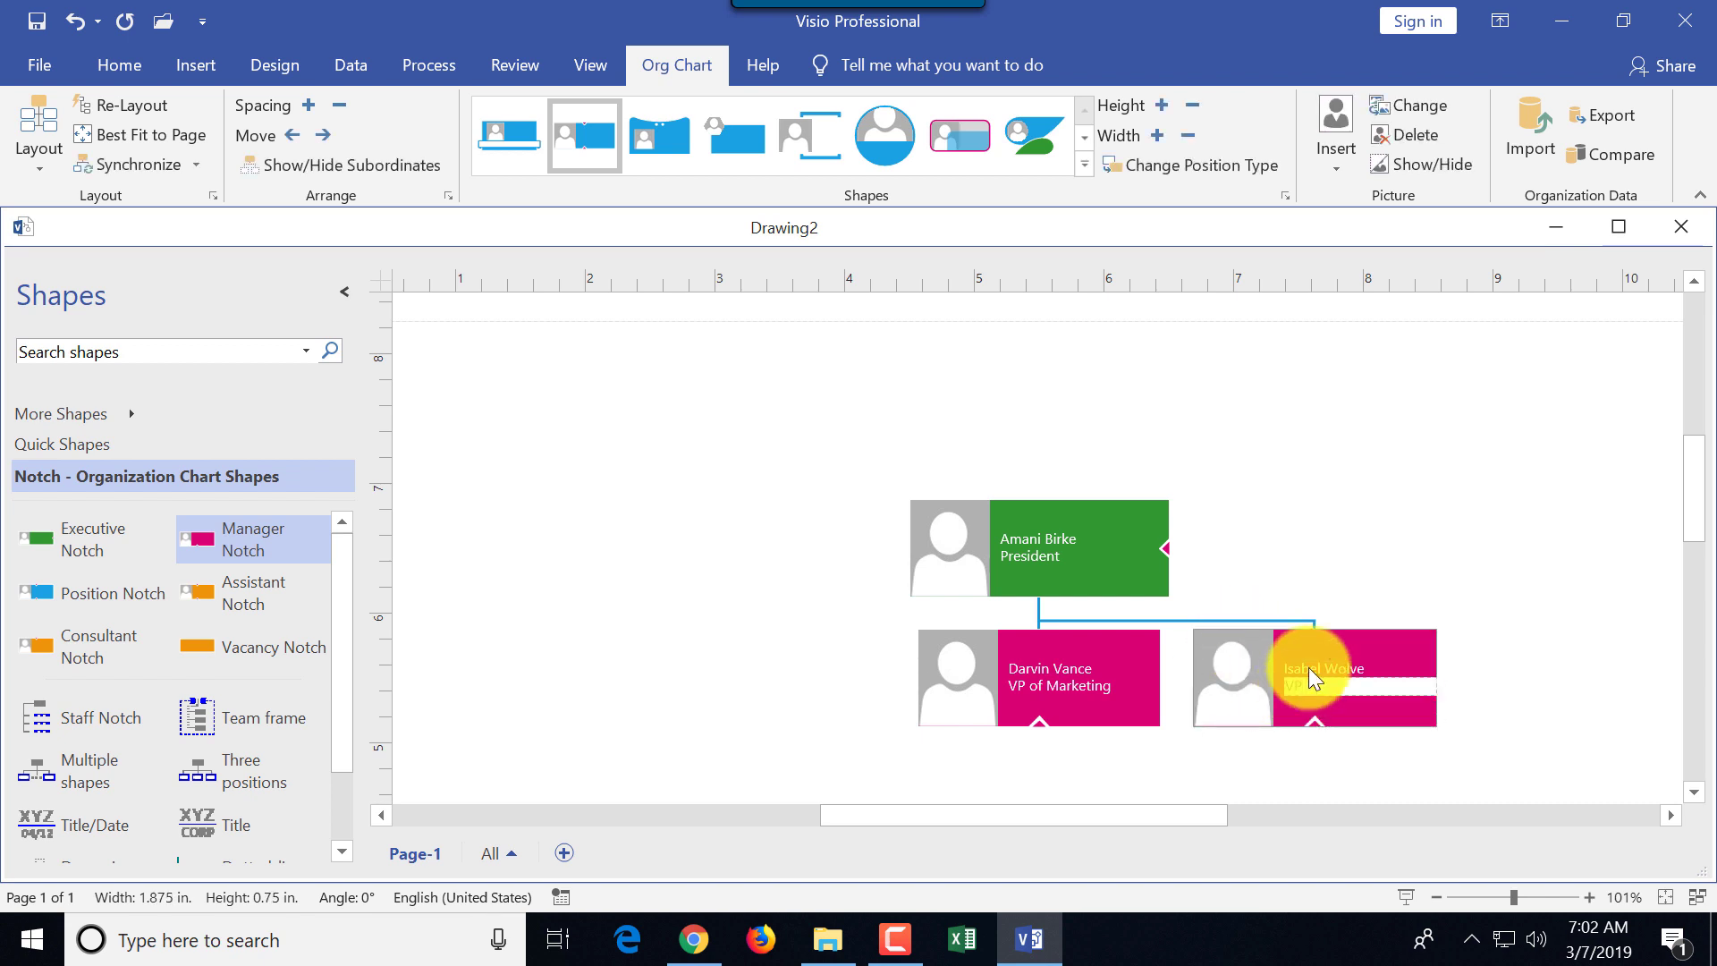
type(" of Production")
left_click(1436, 723)
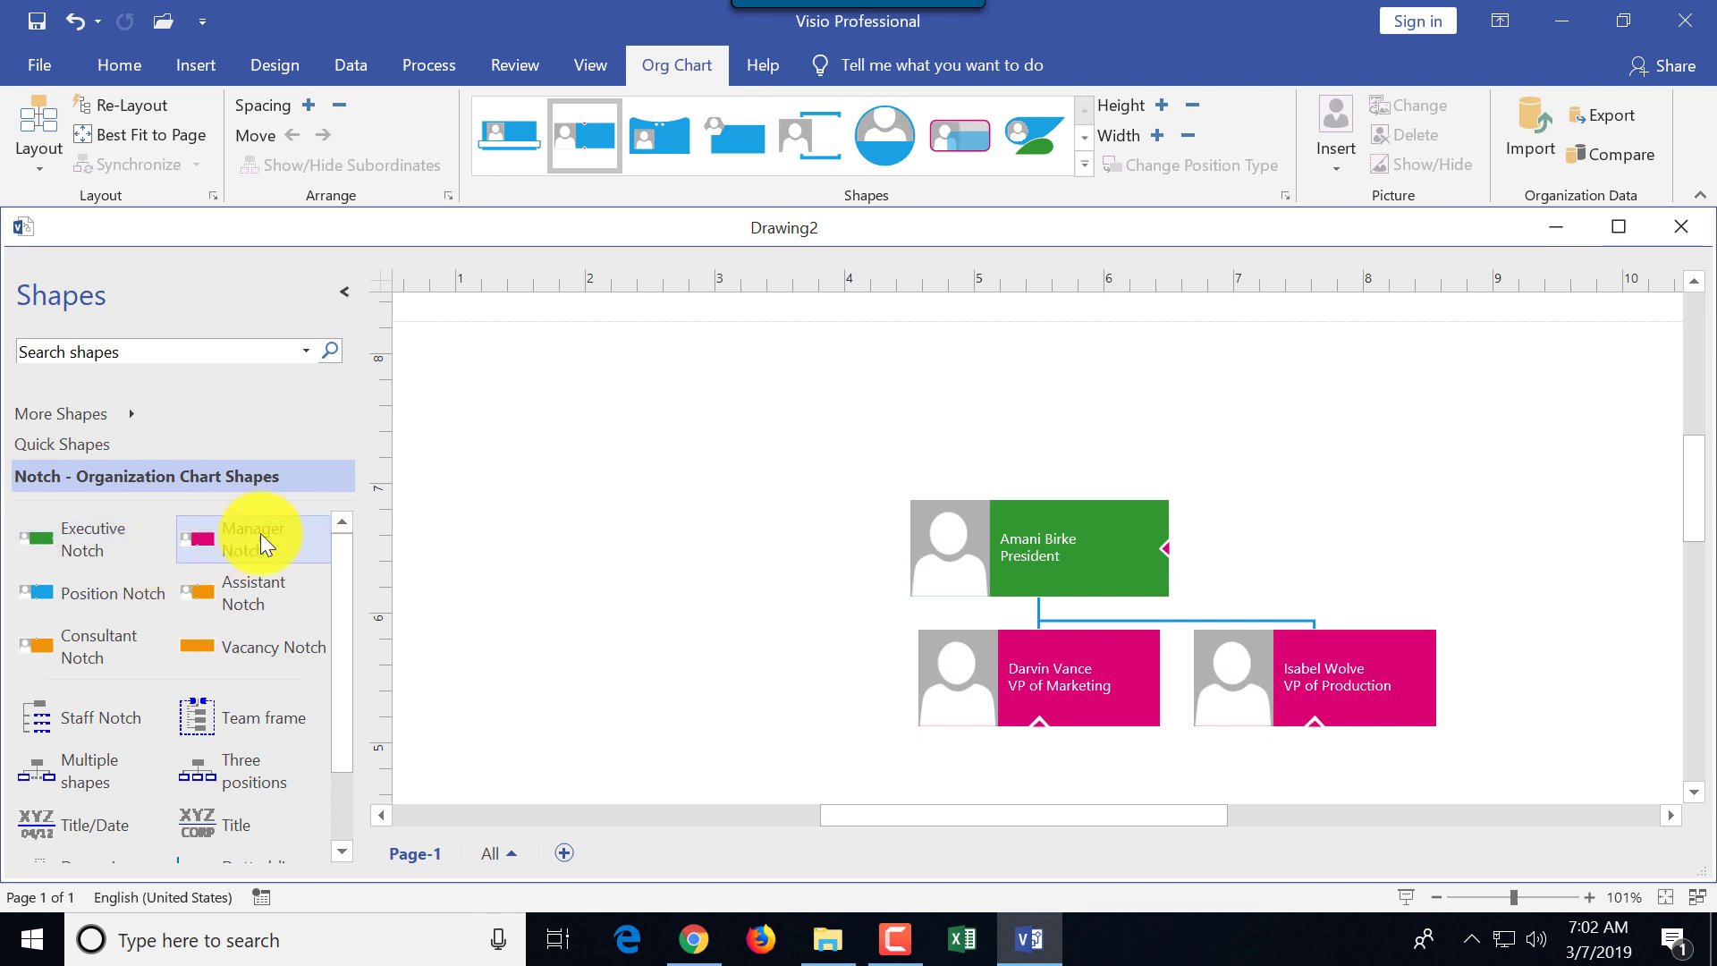
Add a third Manager Notch beside the VP of Marketing, with the manager's full name and the title VP of Sales.
left_click_drag(260, 537, 735, 661)
double_click(752, 670)
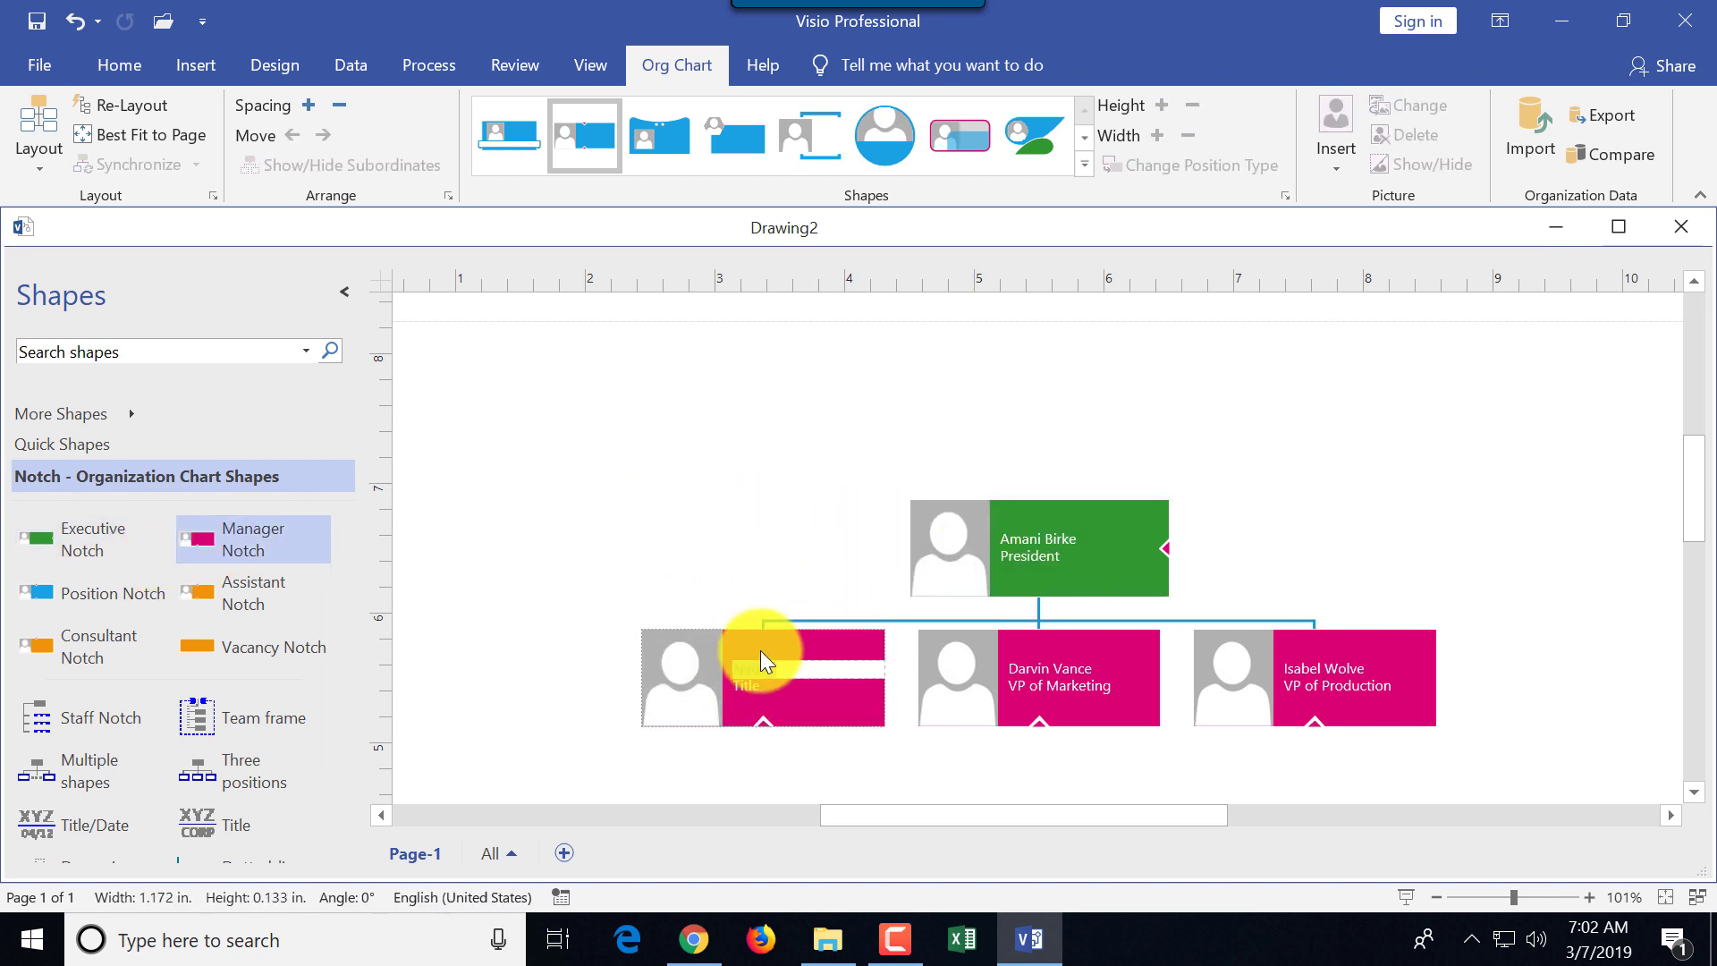
type("Jane Smith")
key("Return")
type("VP of Sales")
left_click(1552, 636)
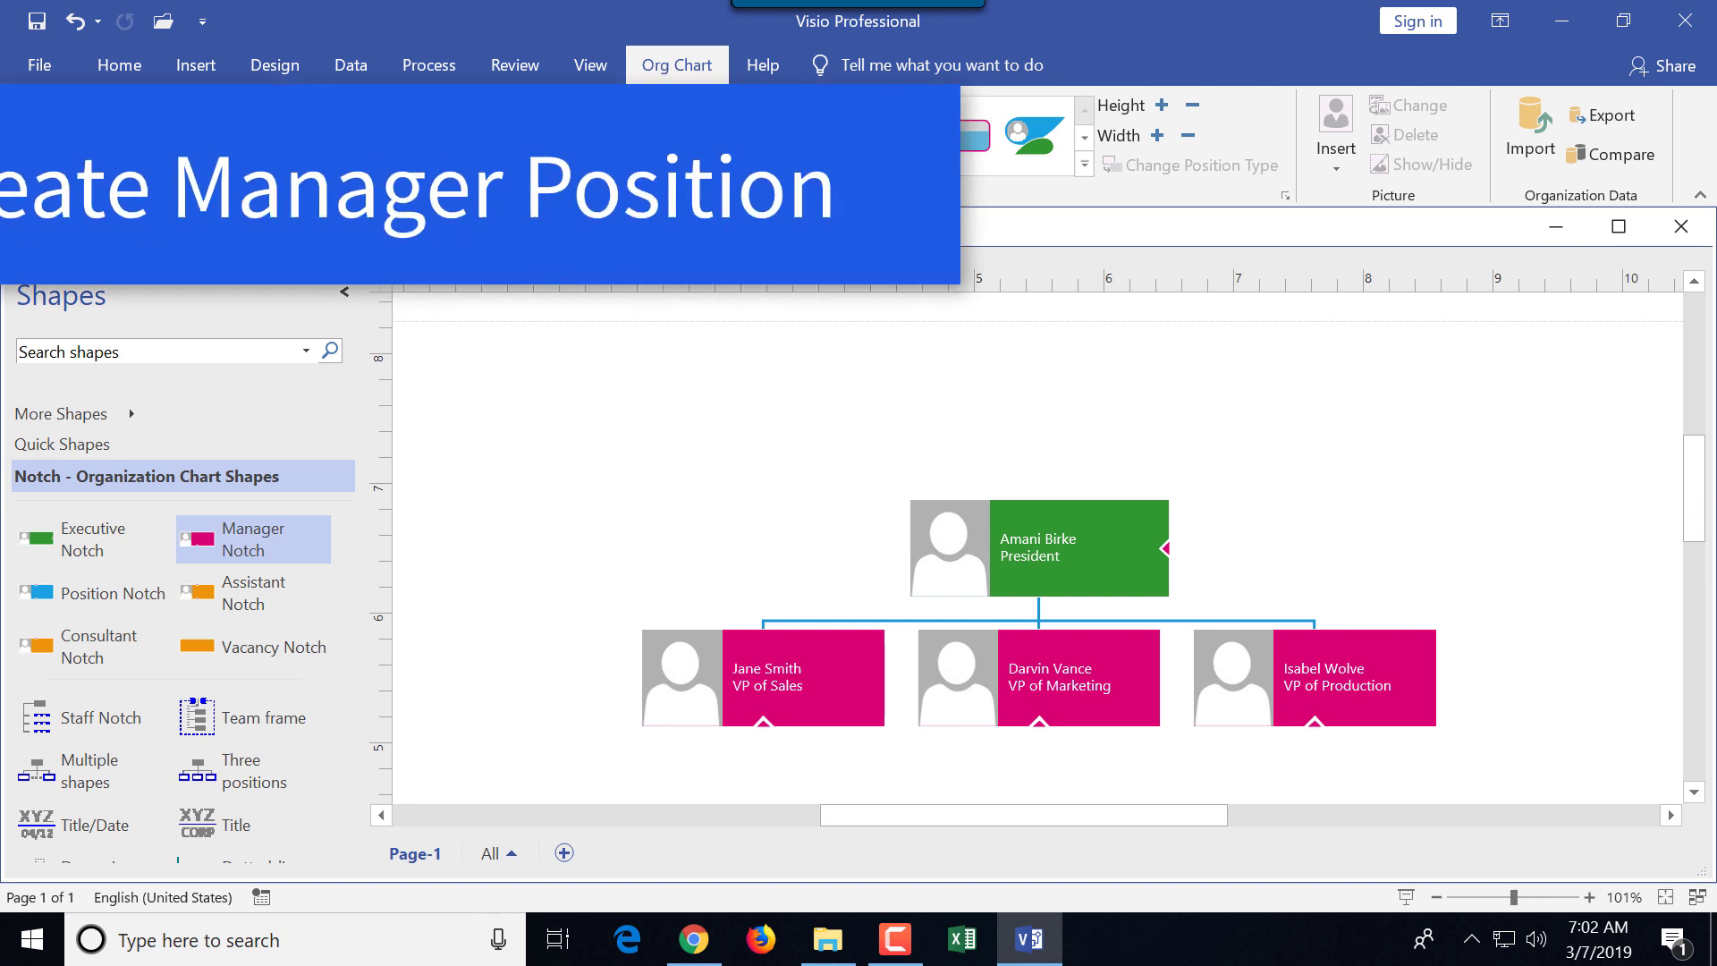
Add a Position Notch reporting to the VP of Sales and enter the employee's full name in it.
left_click_drag(1690, 502, 1701, 531)
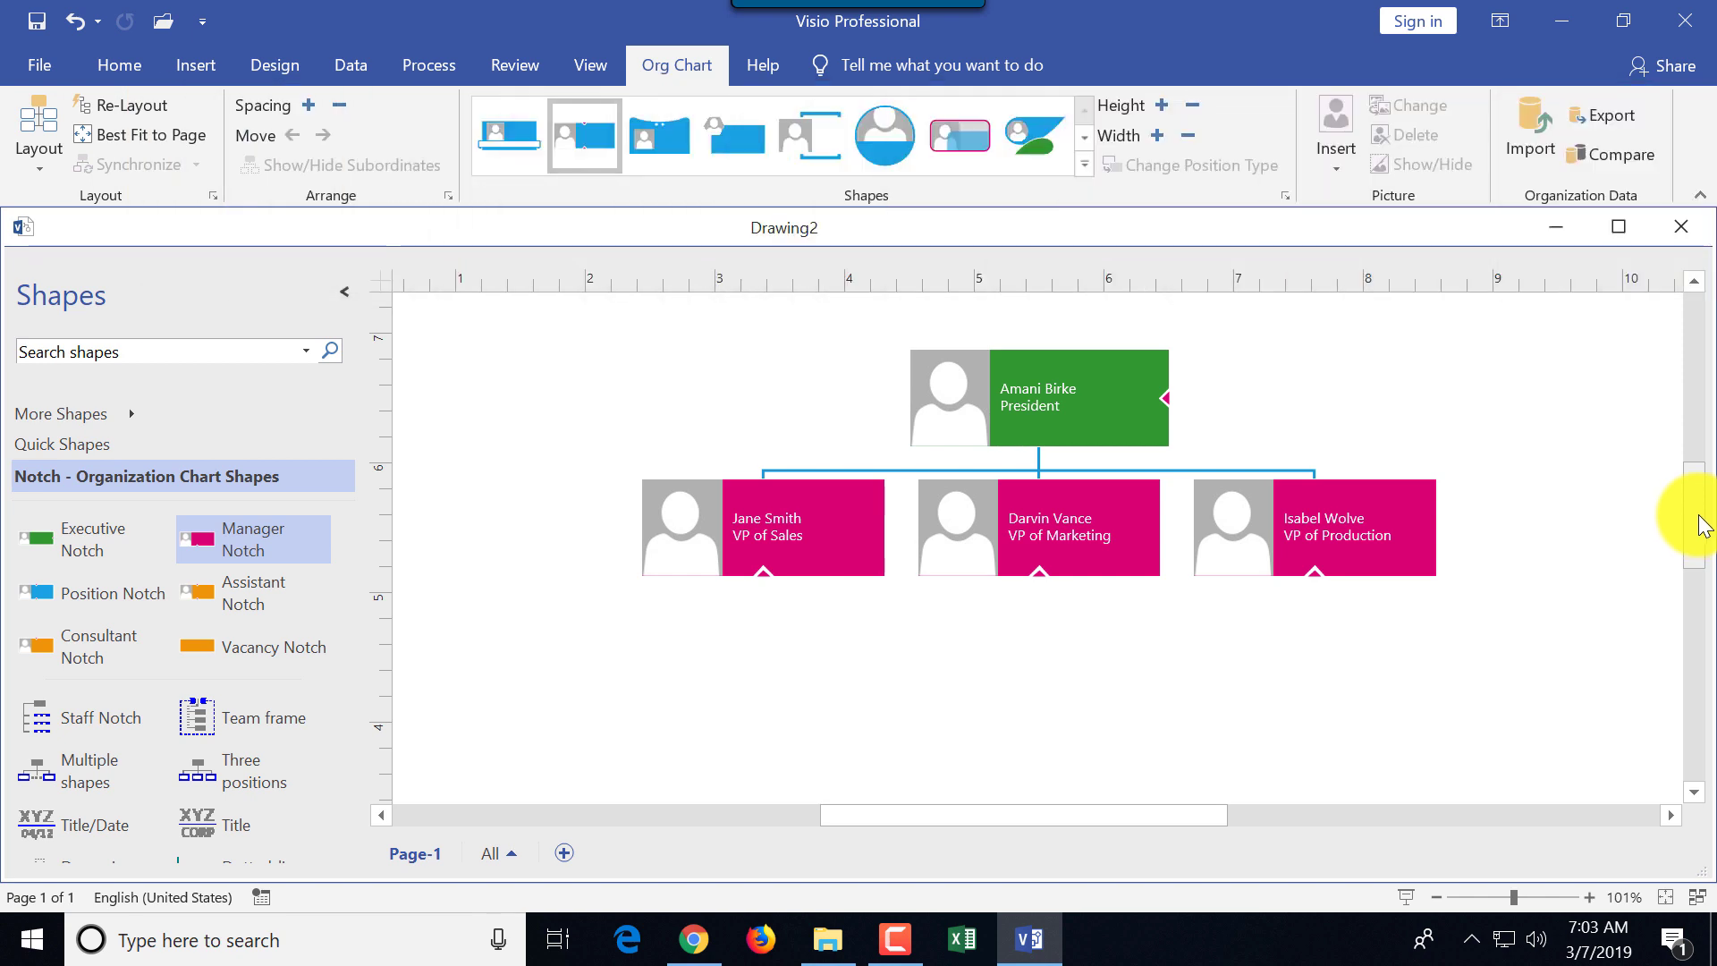
left_click_drag(1702, 530, 1706, 534)
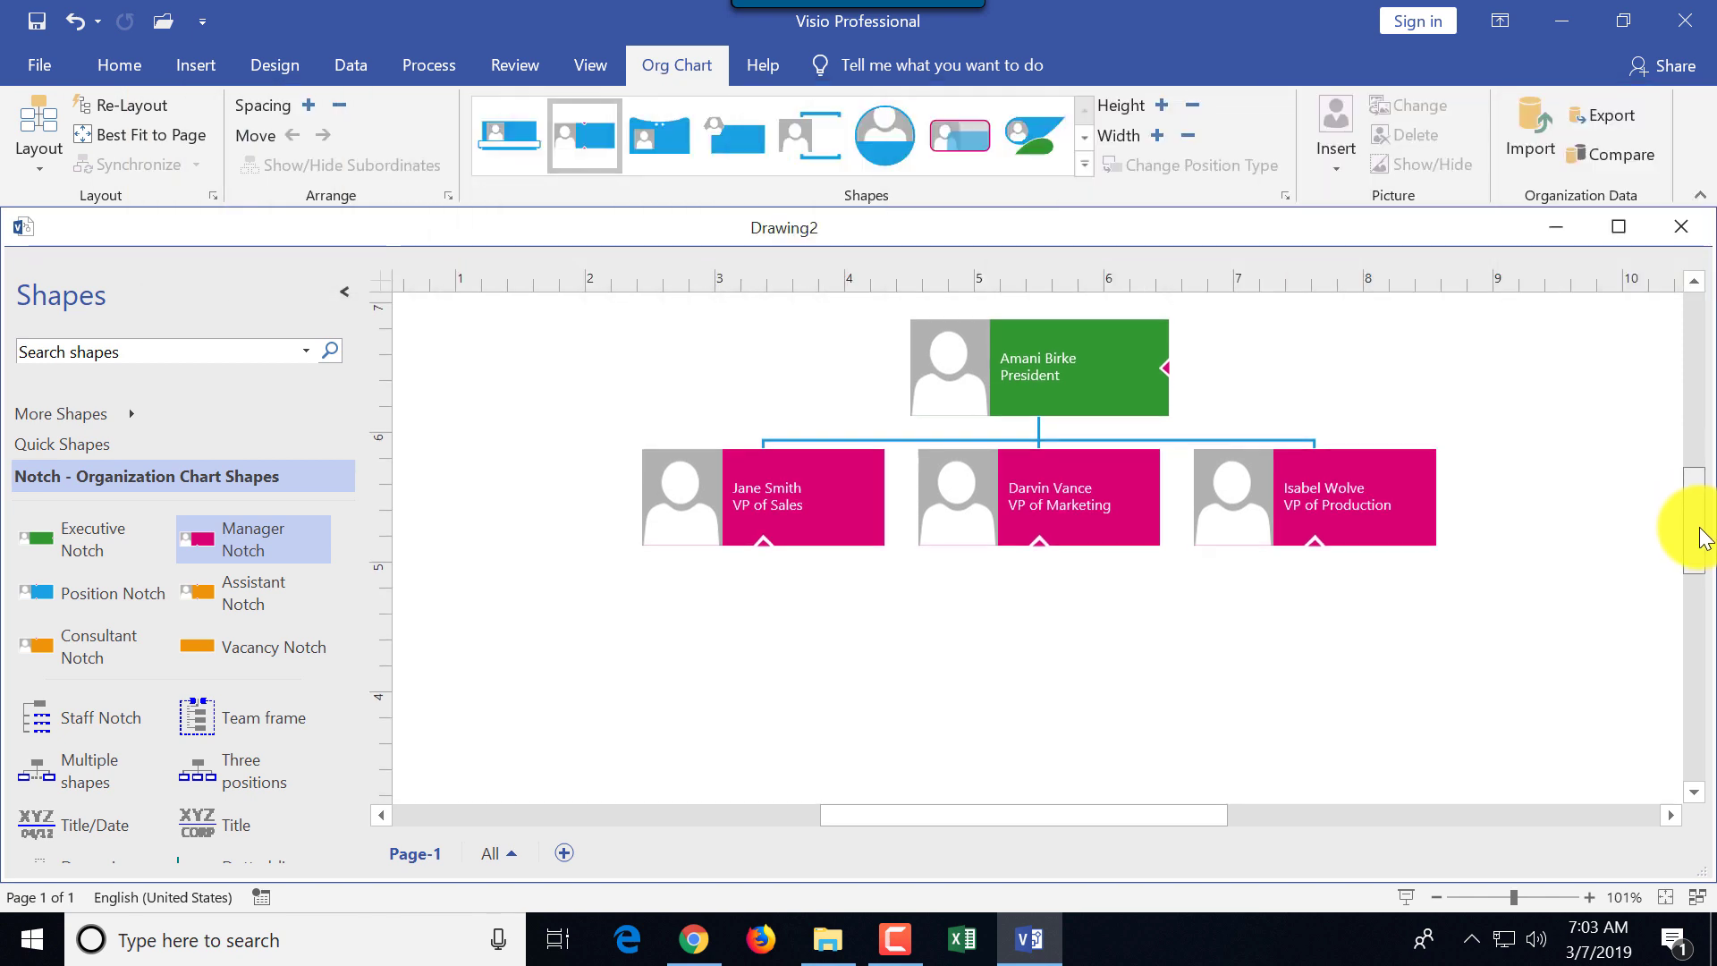
left_click(254, 542)
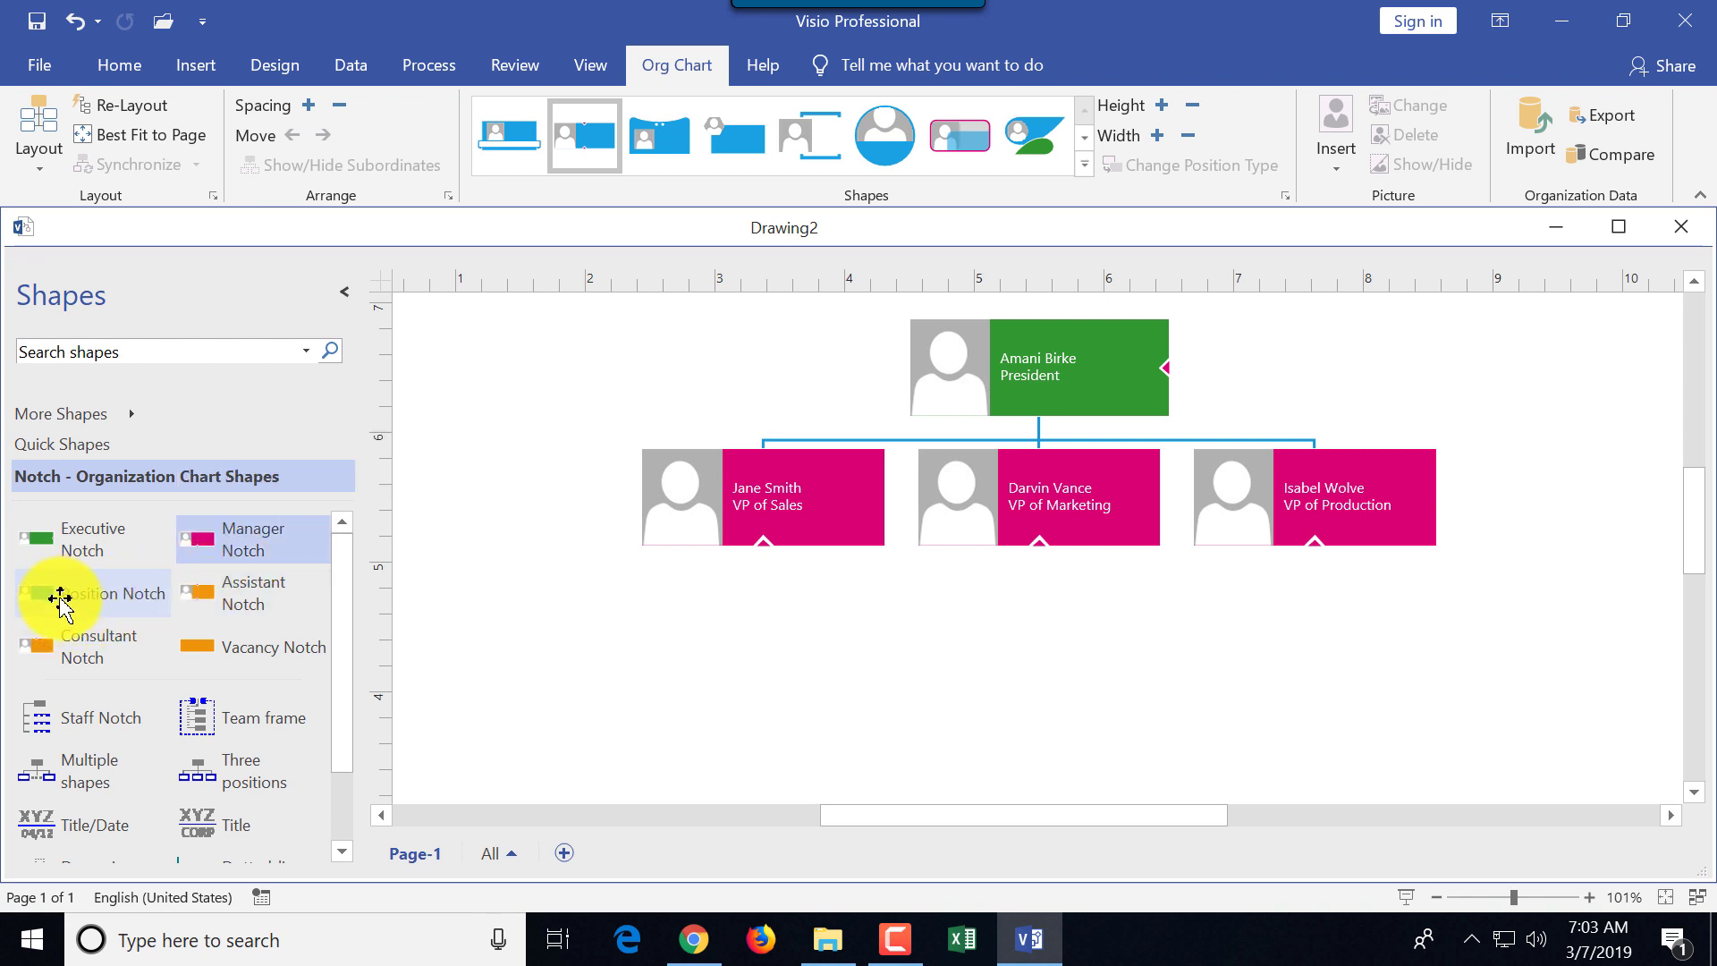
left_click_drag(60, 602, 755, 536)
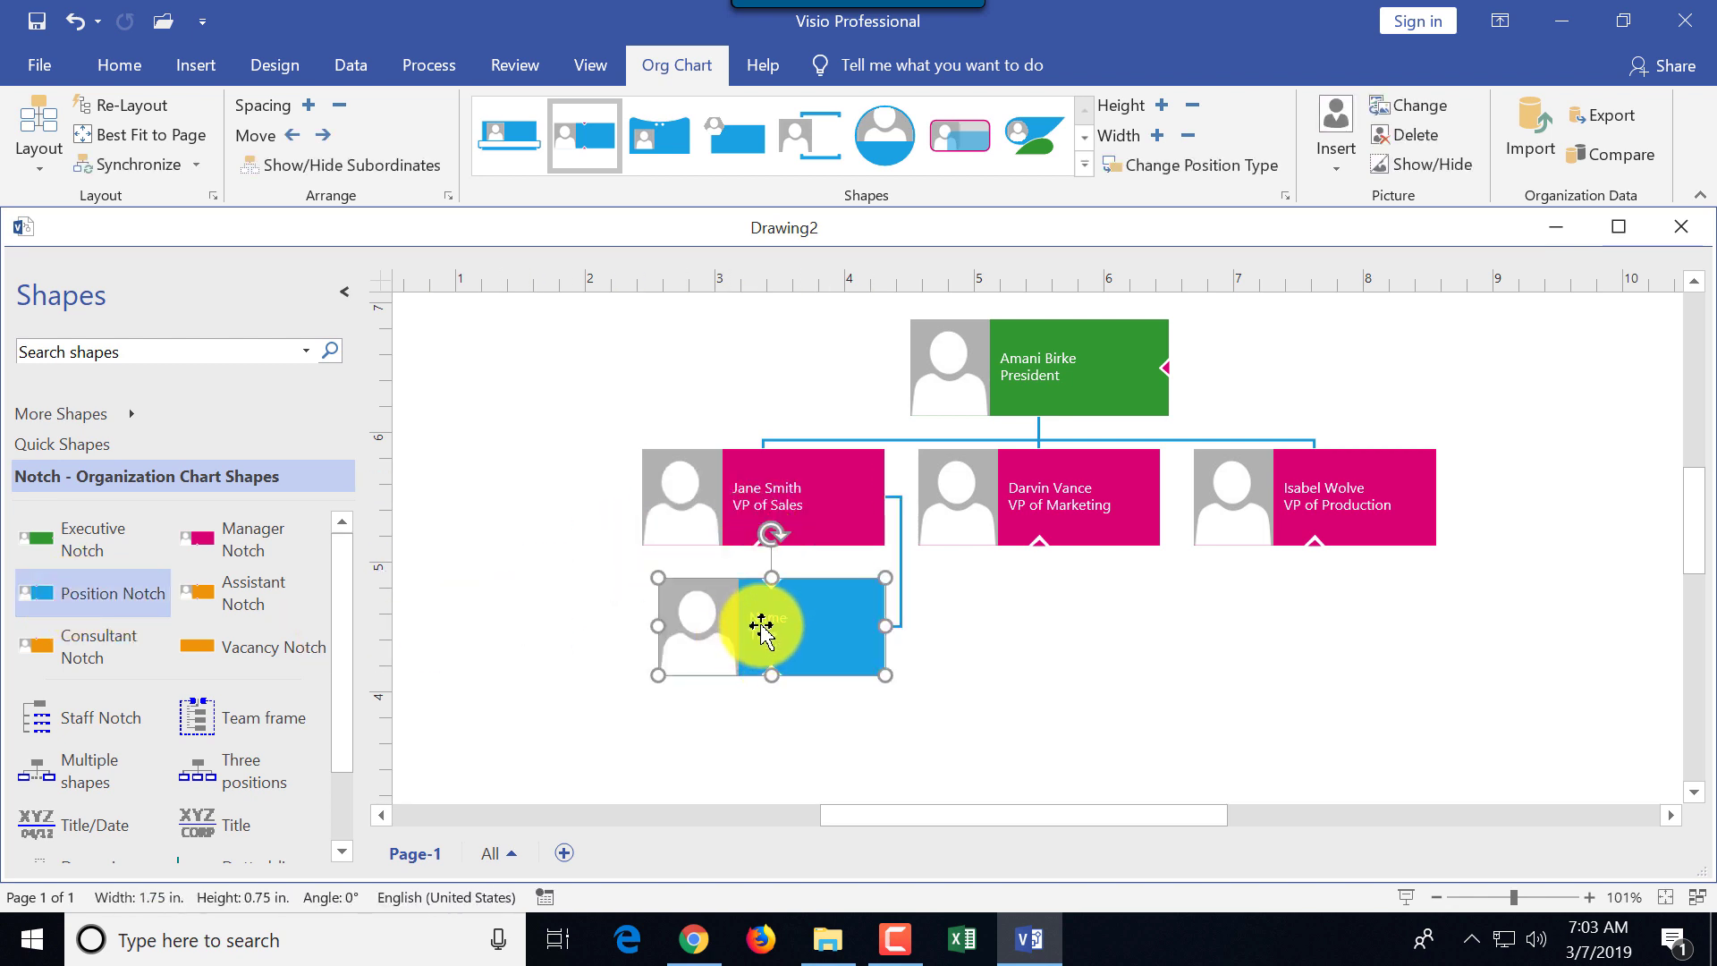
type("Jane Smith")
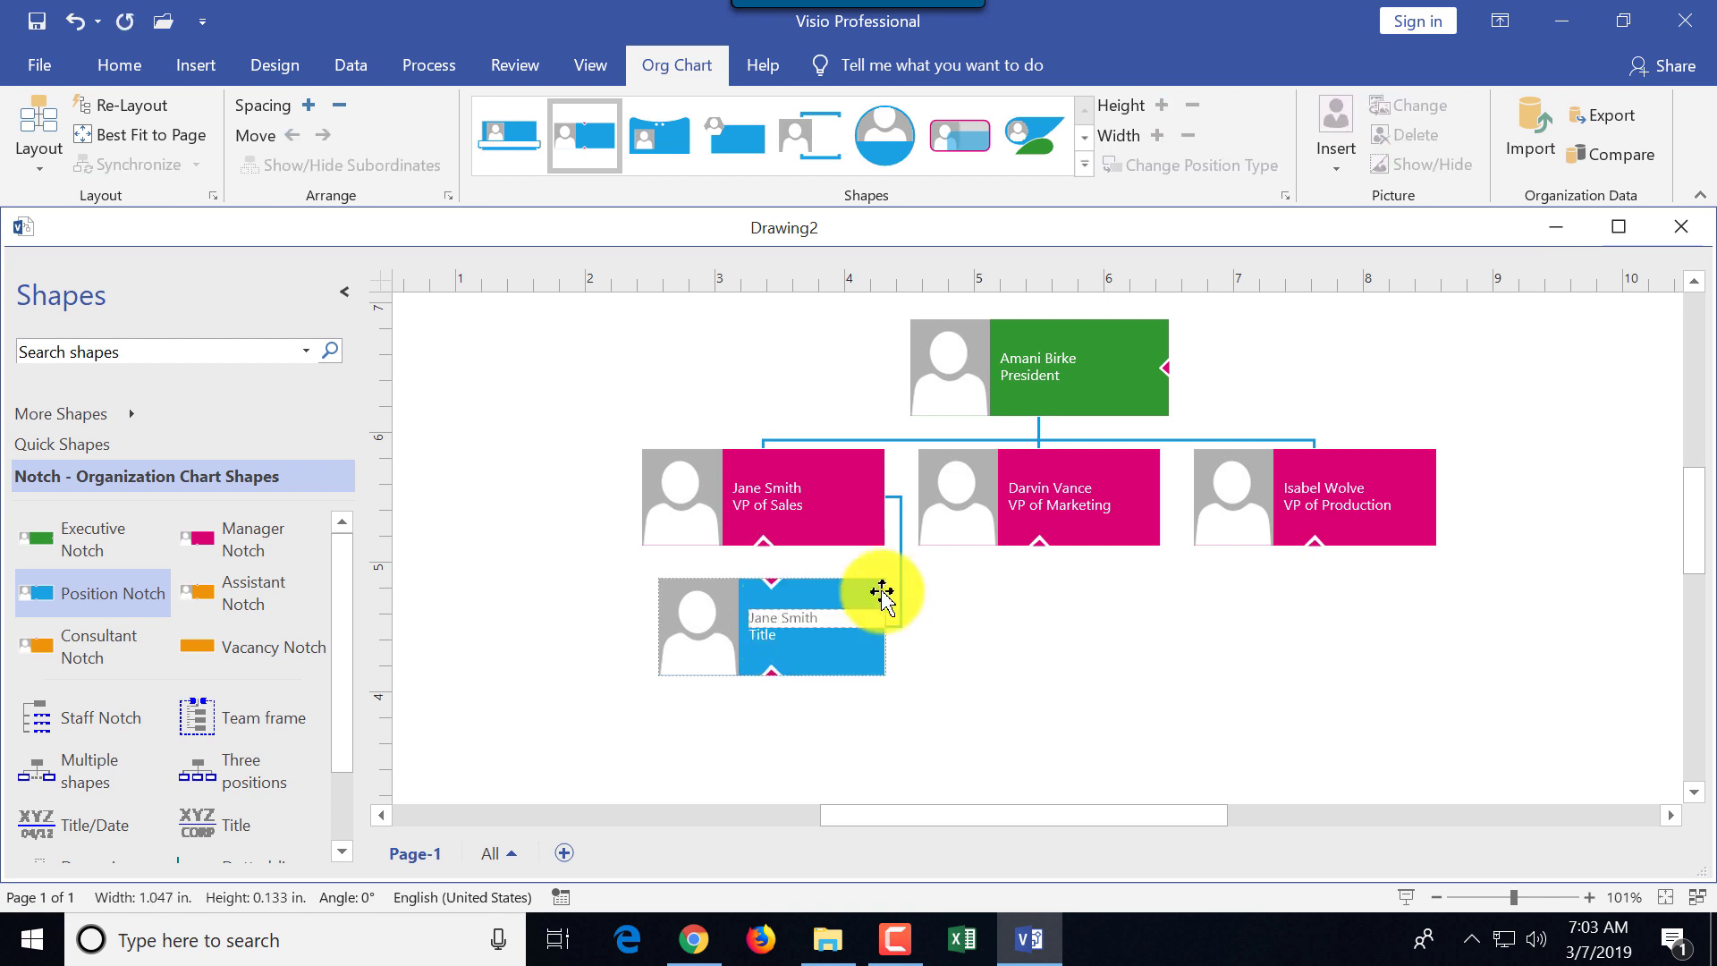
left_click(665, 714)
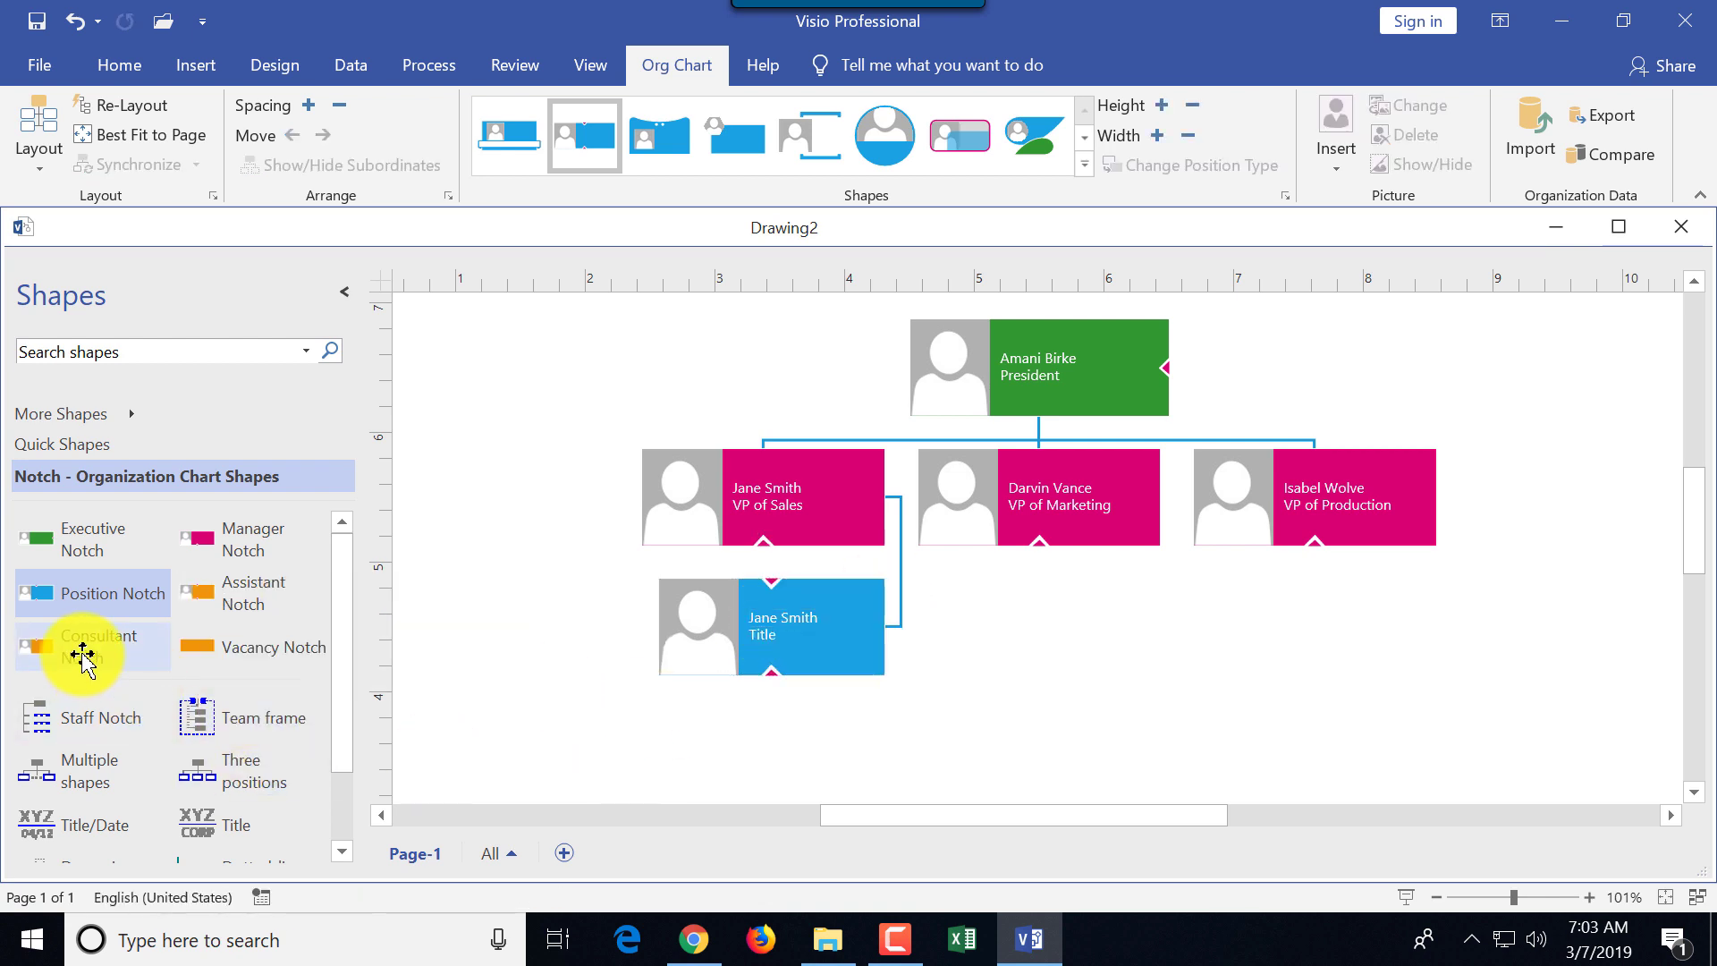
Add a Consultant Notch below the blue position under the VP of Sales, with the consultant's full name and the title Consultant.
left_click_drag(83, 657, 889, 631)
double_click(783, 739)
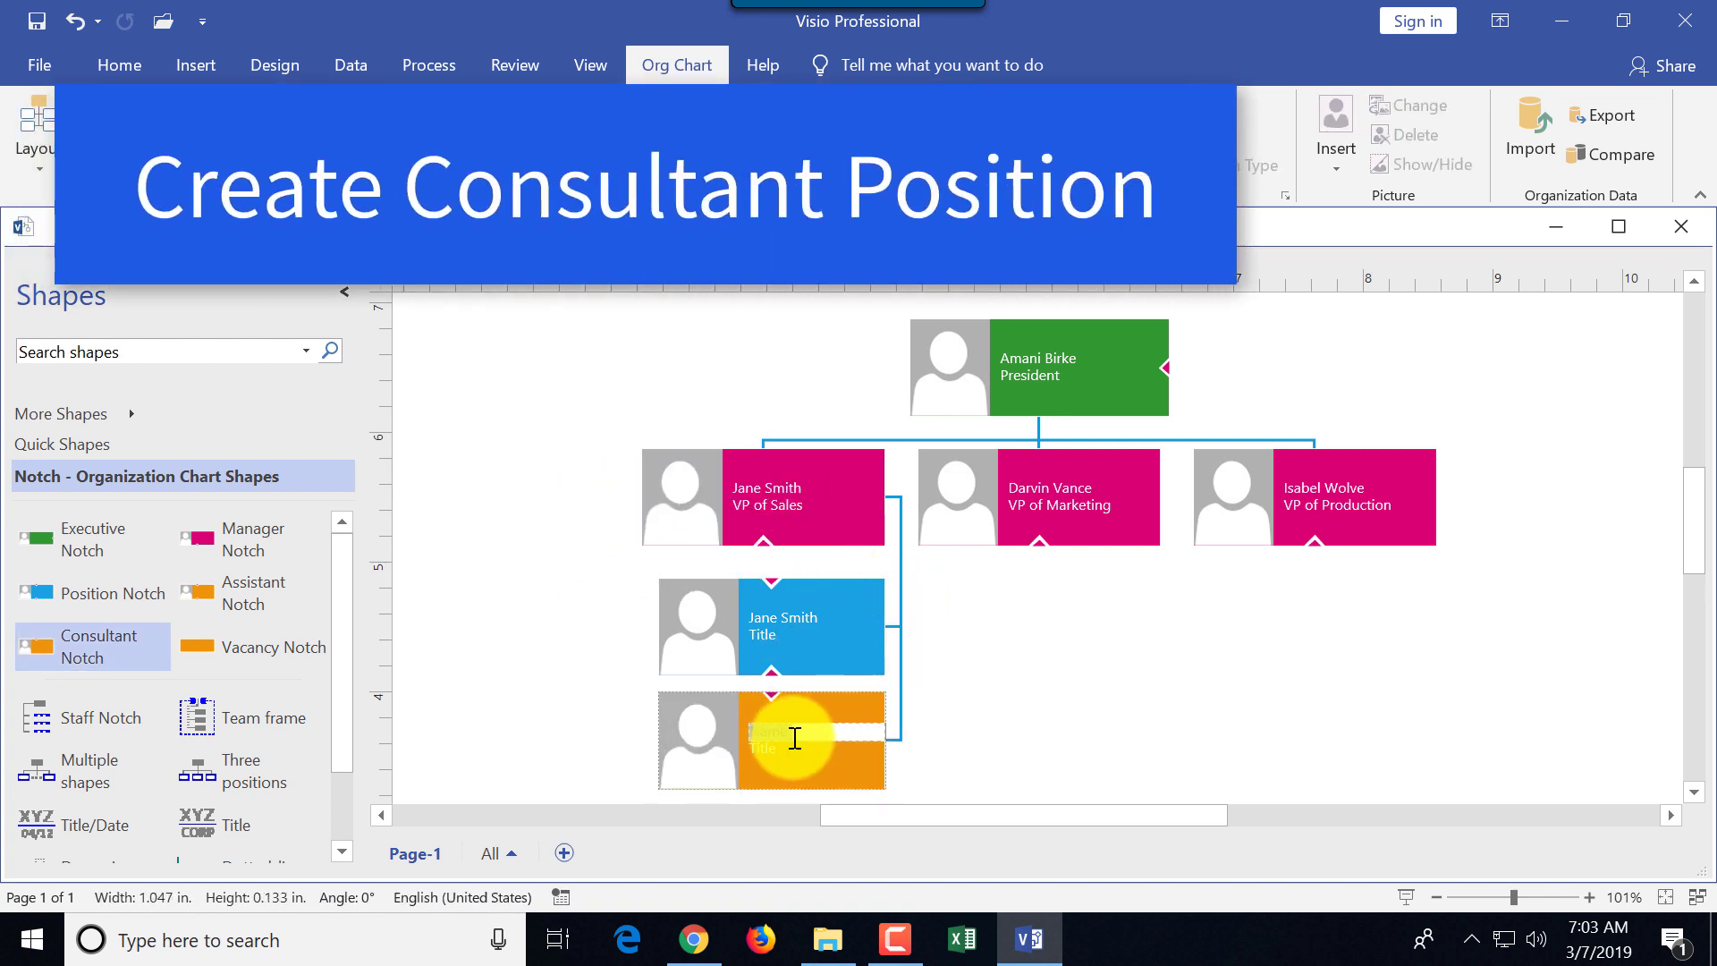
type("Robert Smith")
double_click(771, 748)
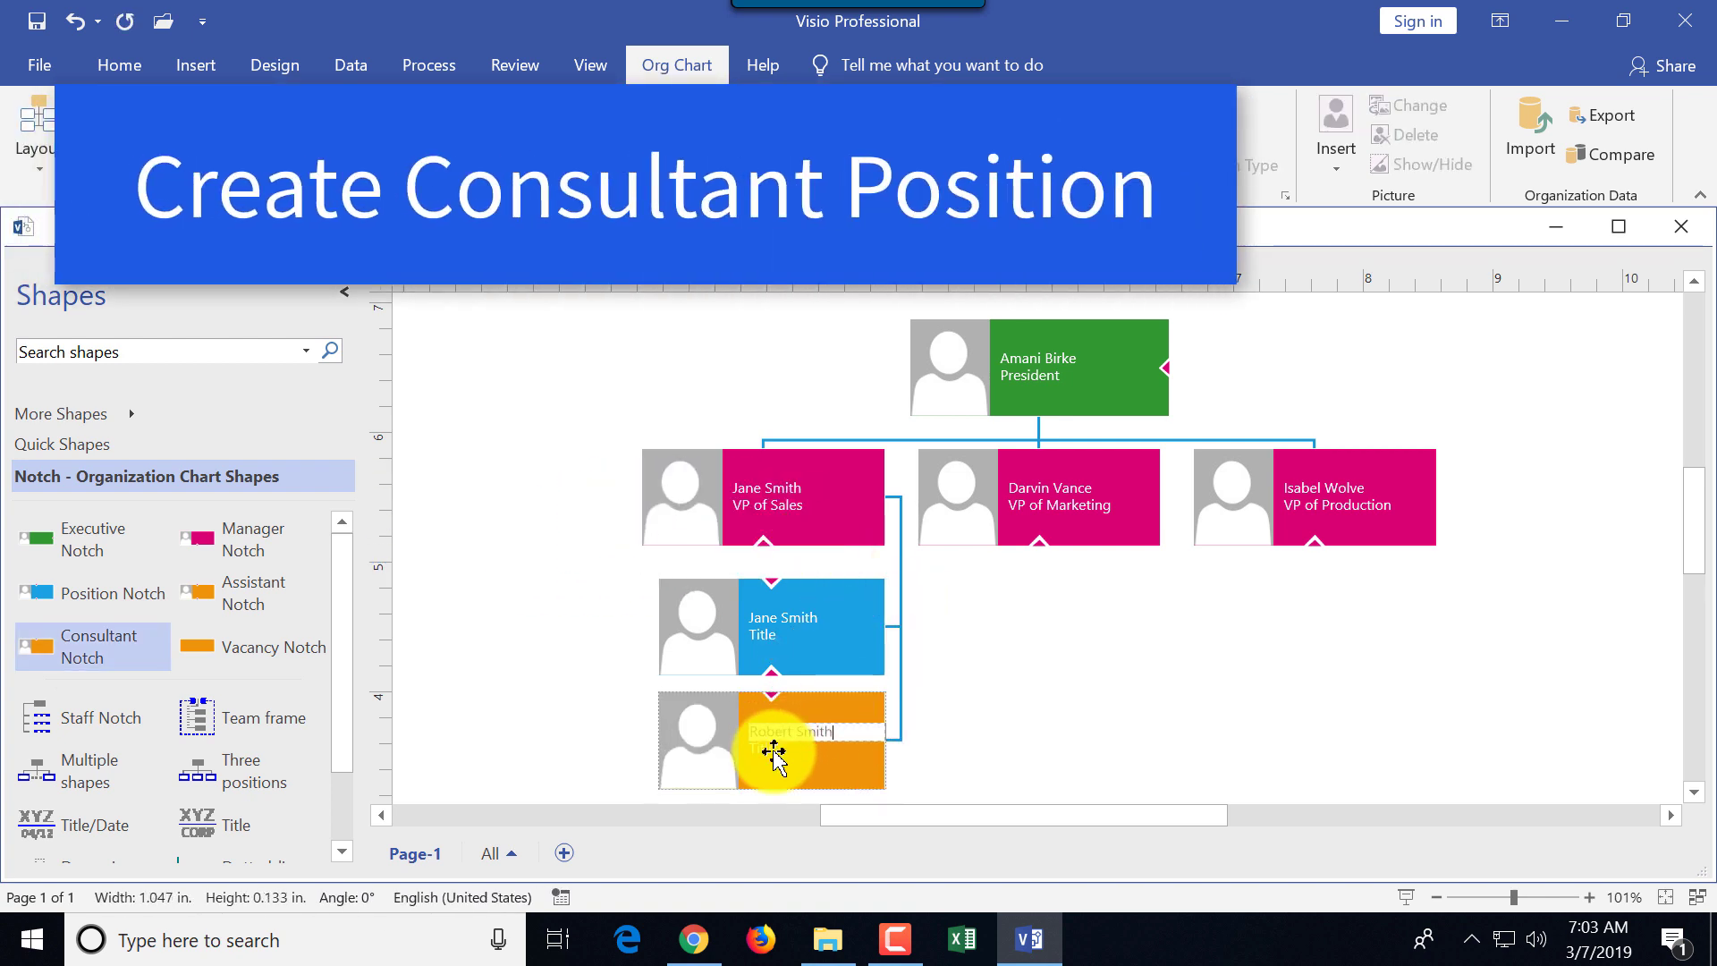
type("Consultant")
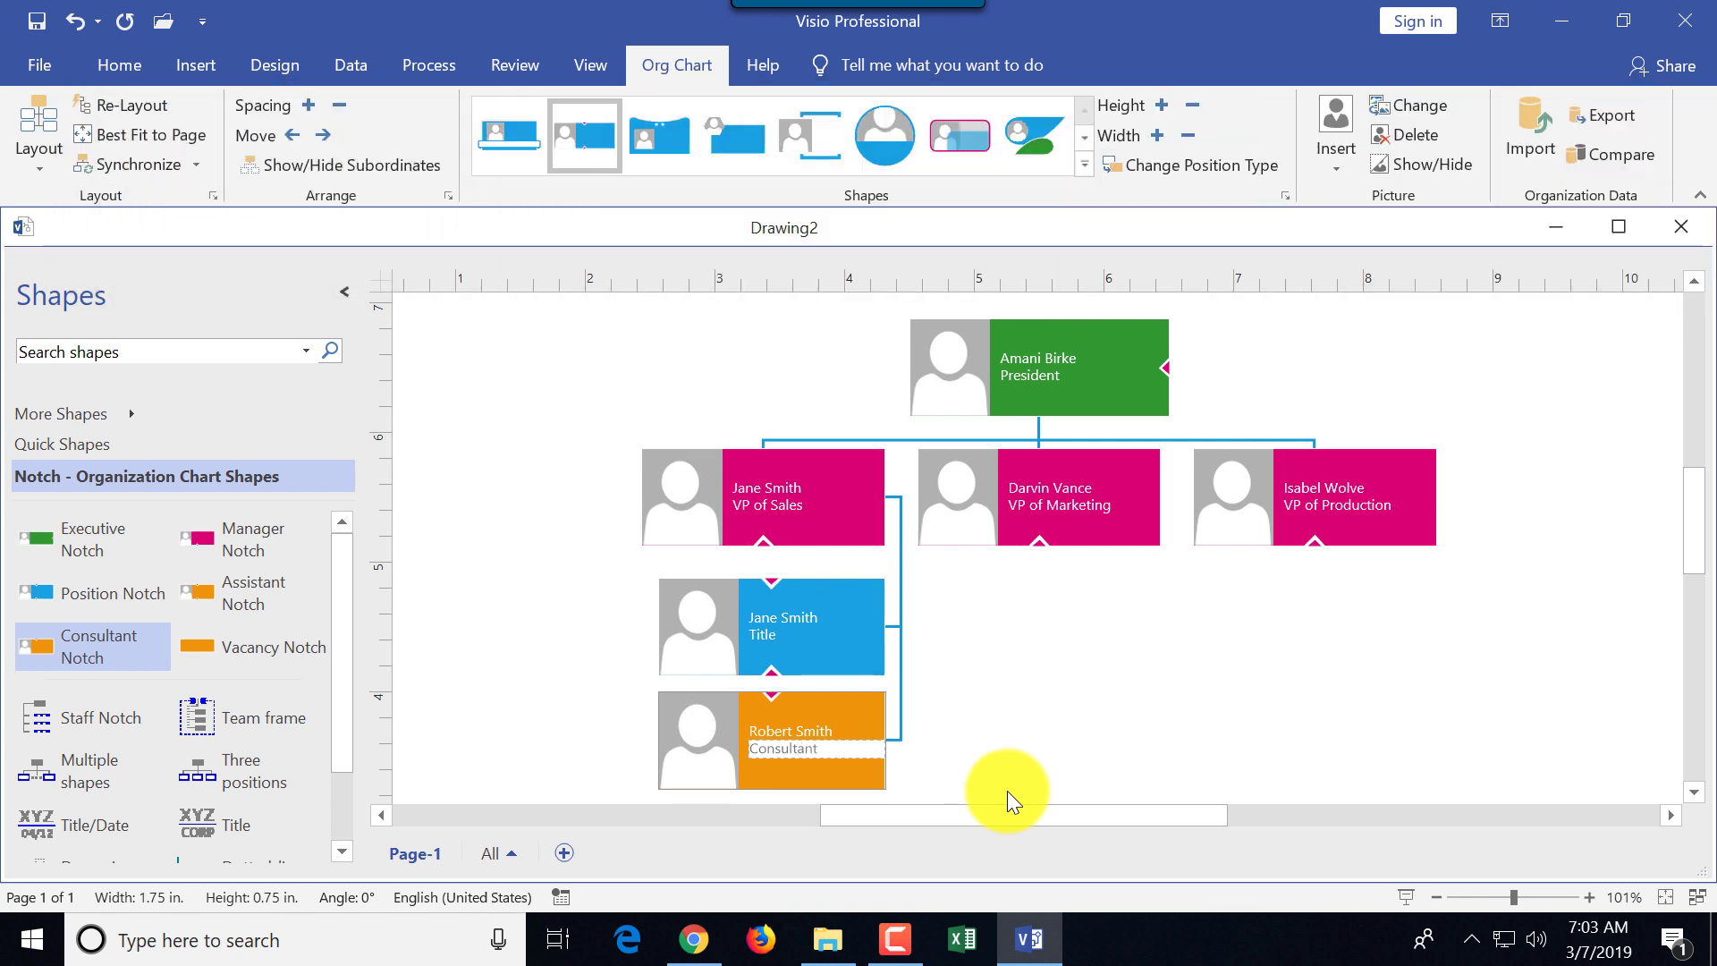
left_click(1007, 790)
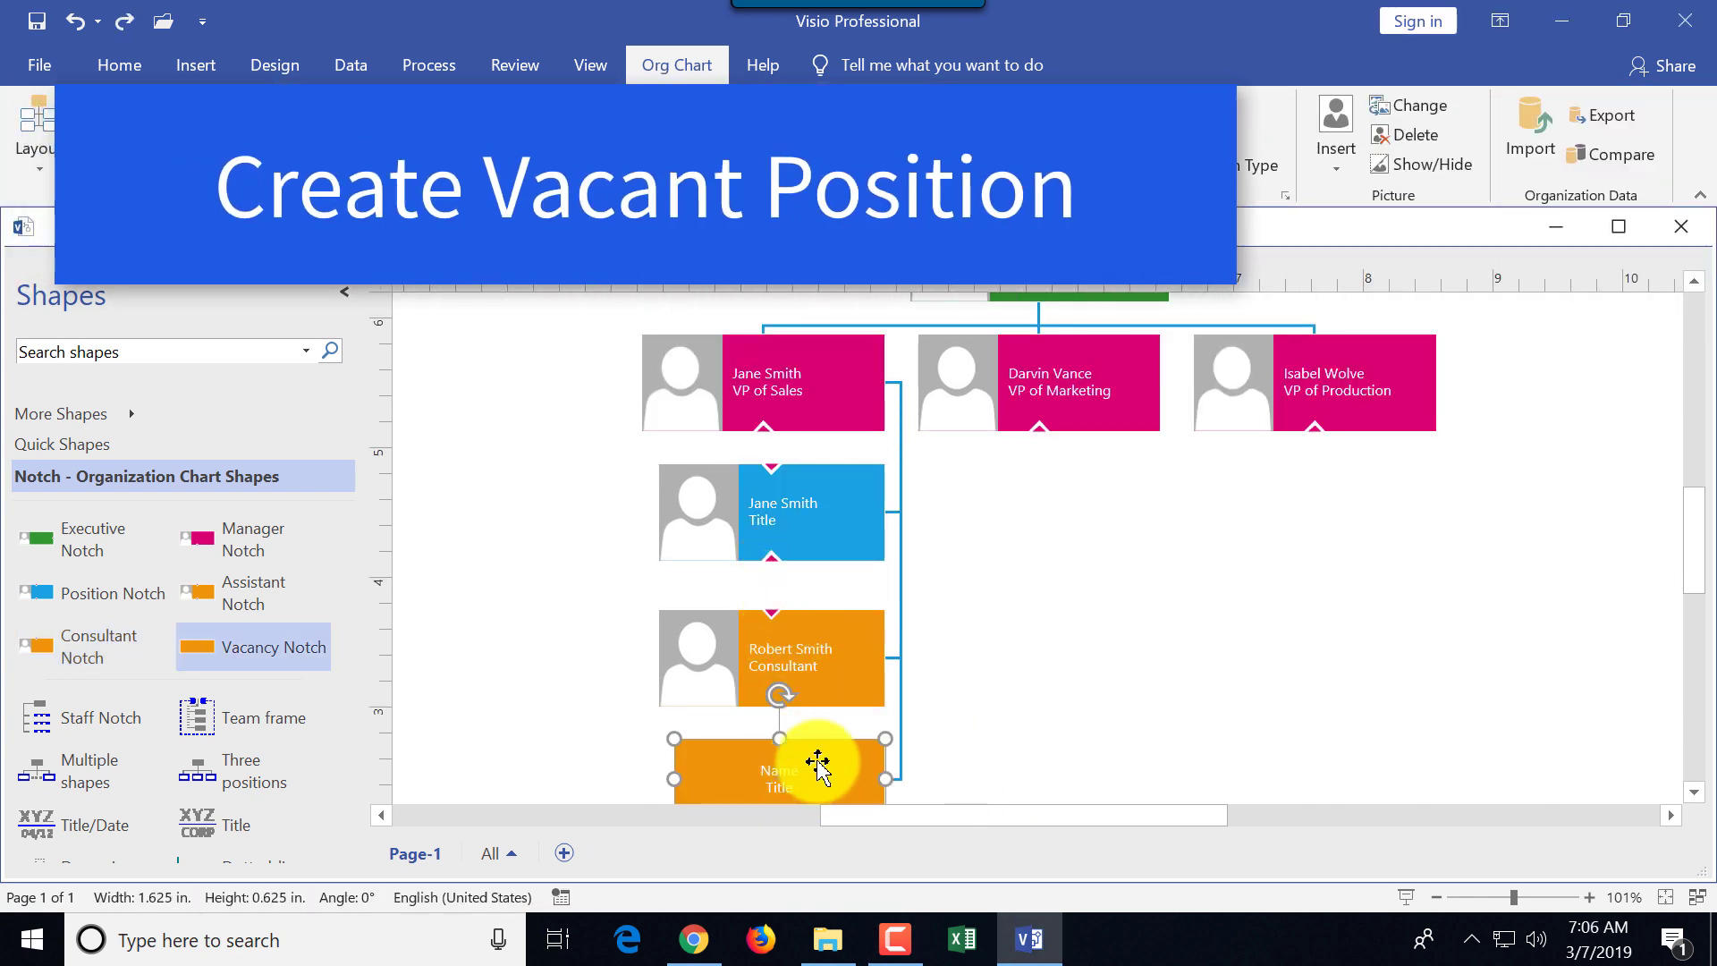
Make the vacancy shape report to the blue position under the VP of Sales and move it to that position's left.
left_click_drag(818, 762, 806, 493)
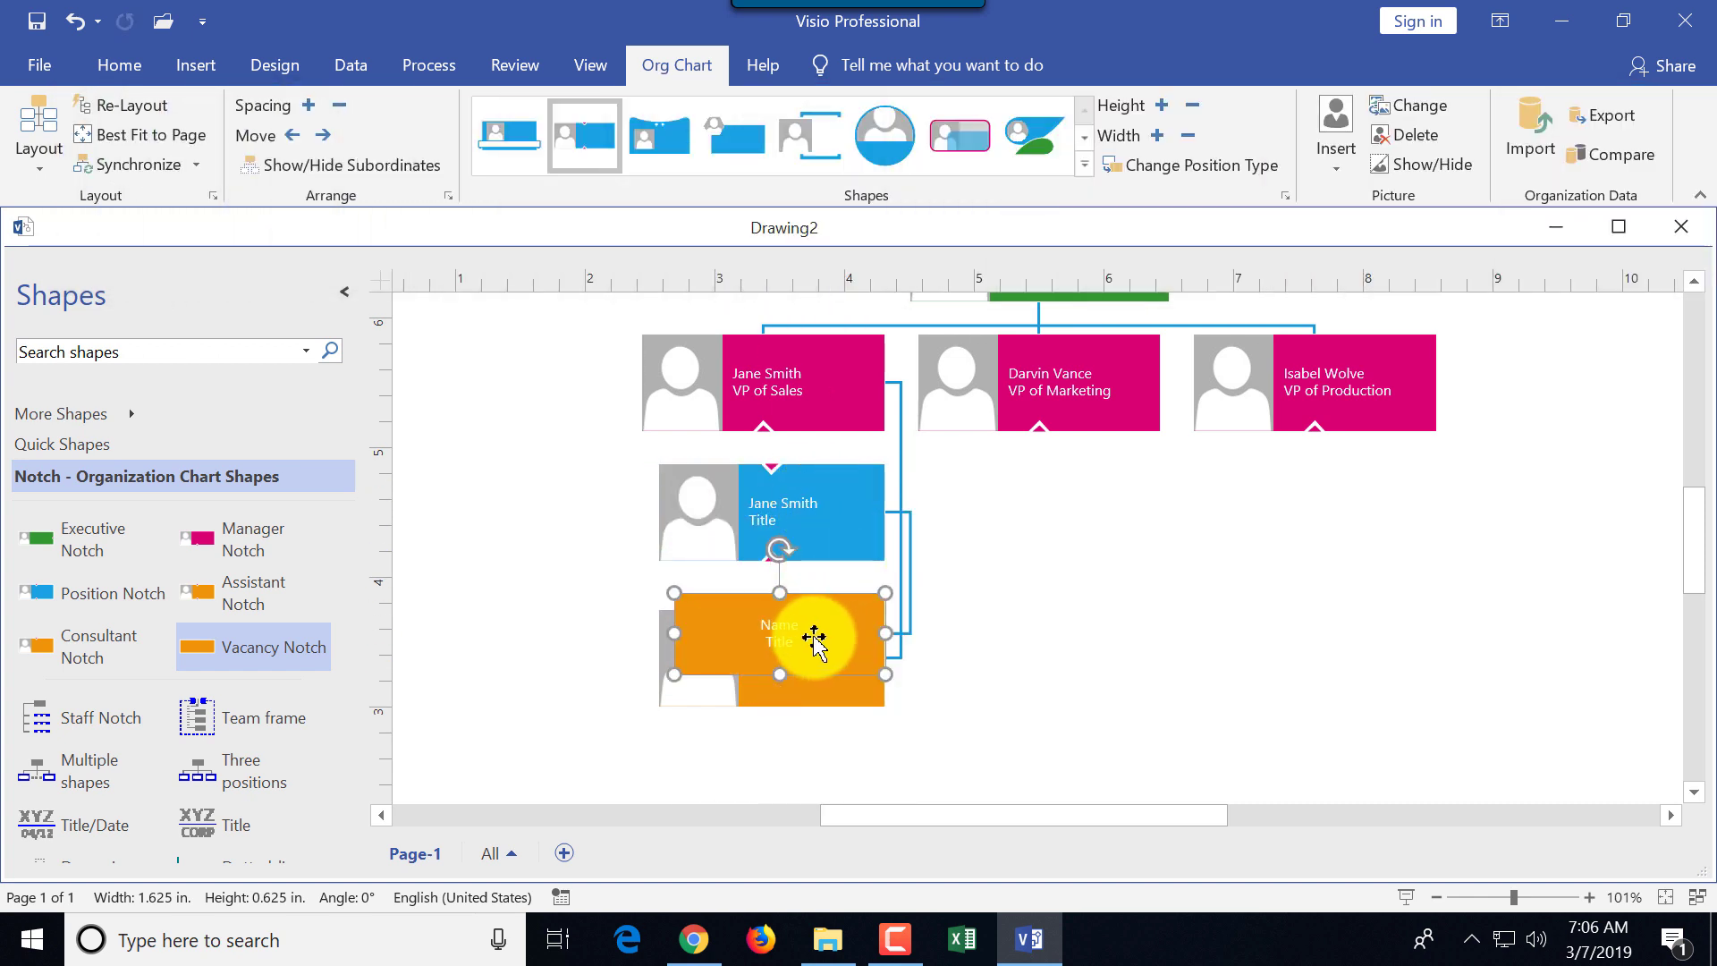
left_click_drag(814, 637, 550, 521)
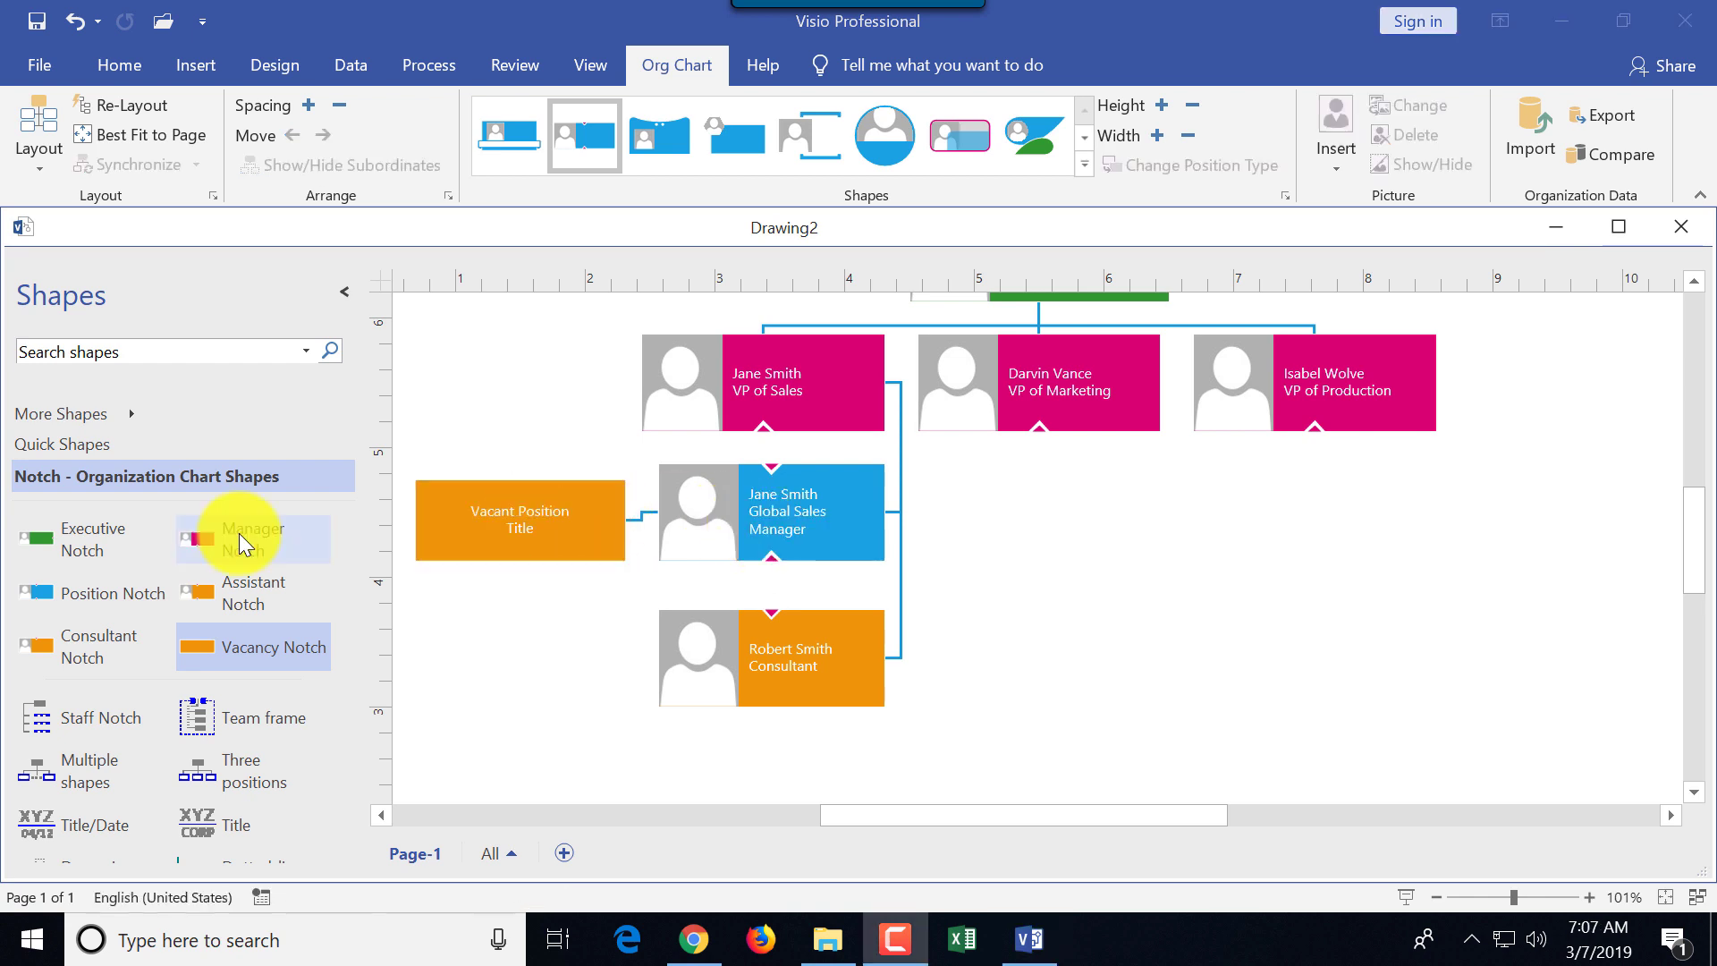
Place a Manager Notch below the VP of Marketing, with the manager's full name and the title Global Manager of Marketing.
left_click_drag(238, 537, 1103, 548)
double_click(1088, 503)
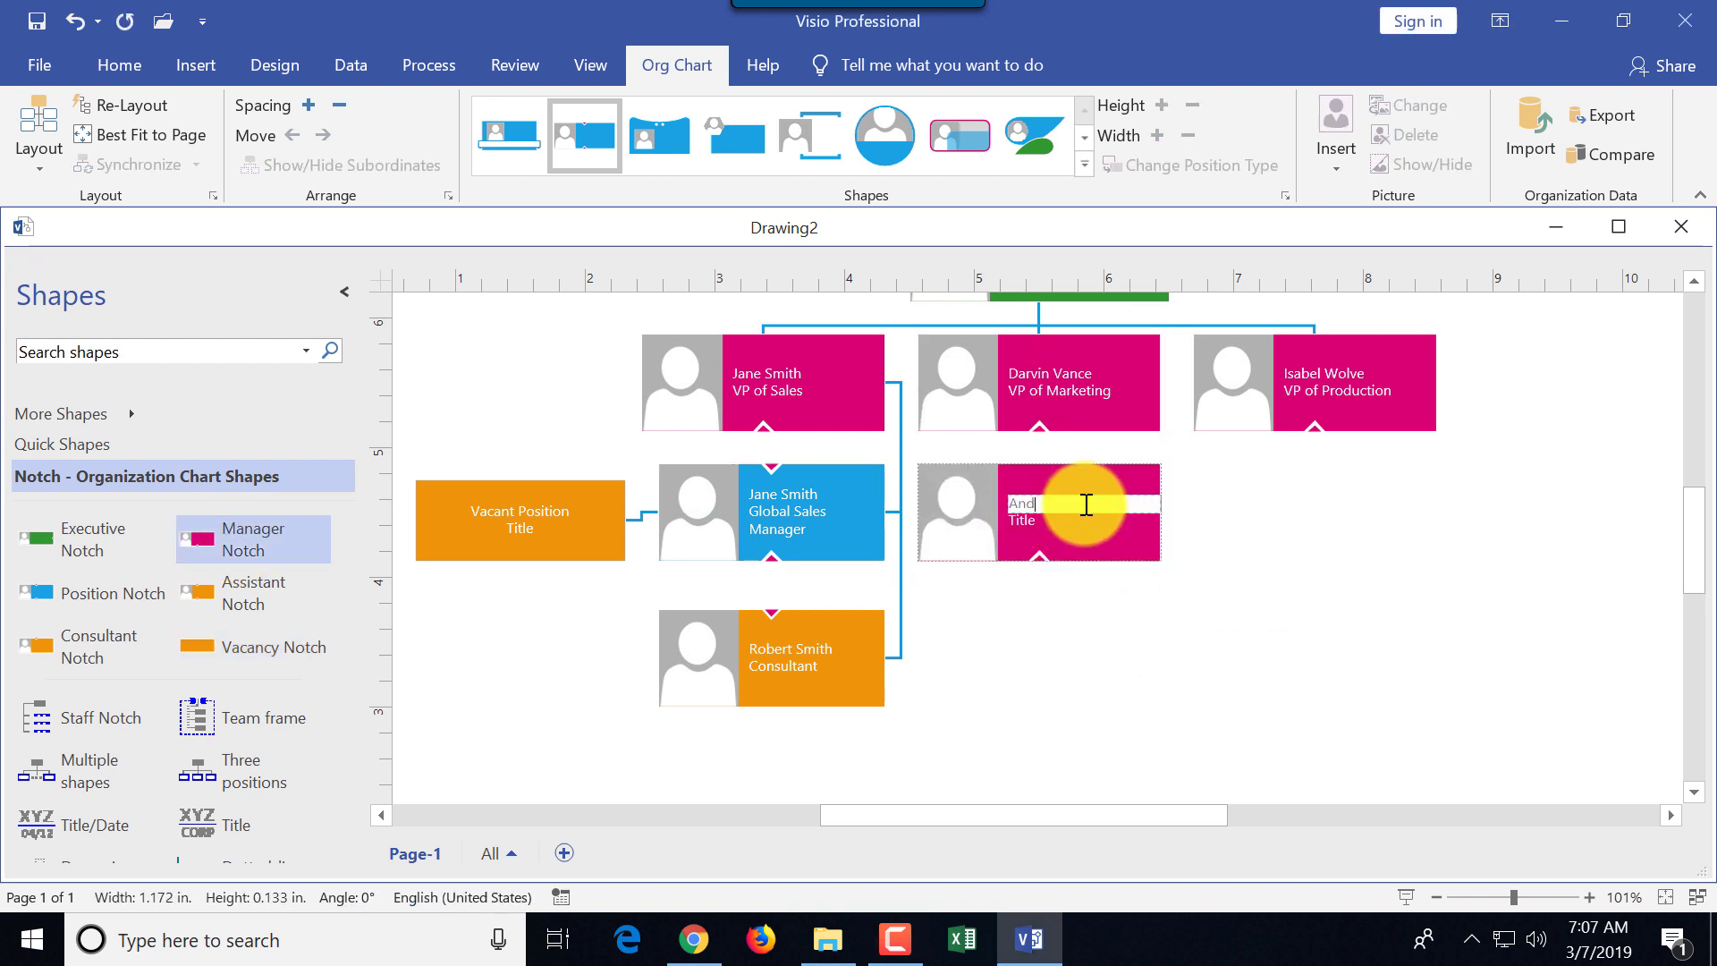
type("Andrea Roberts")
left_click(1073, 520)
type("Global Manag")
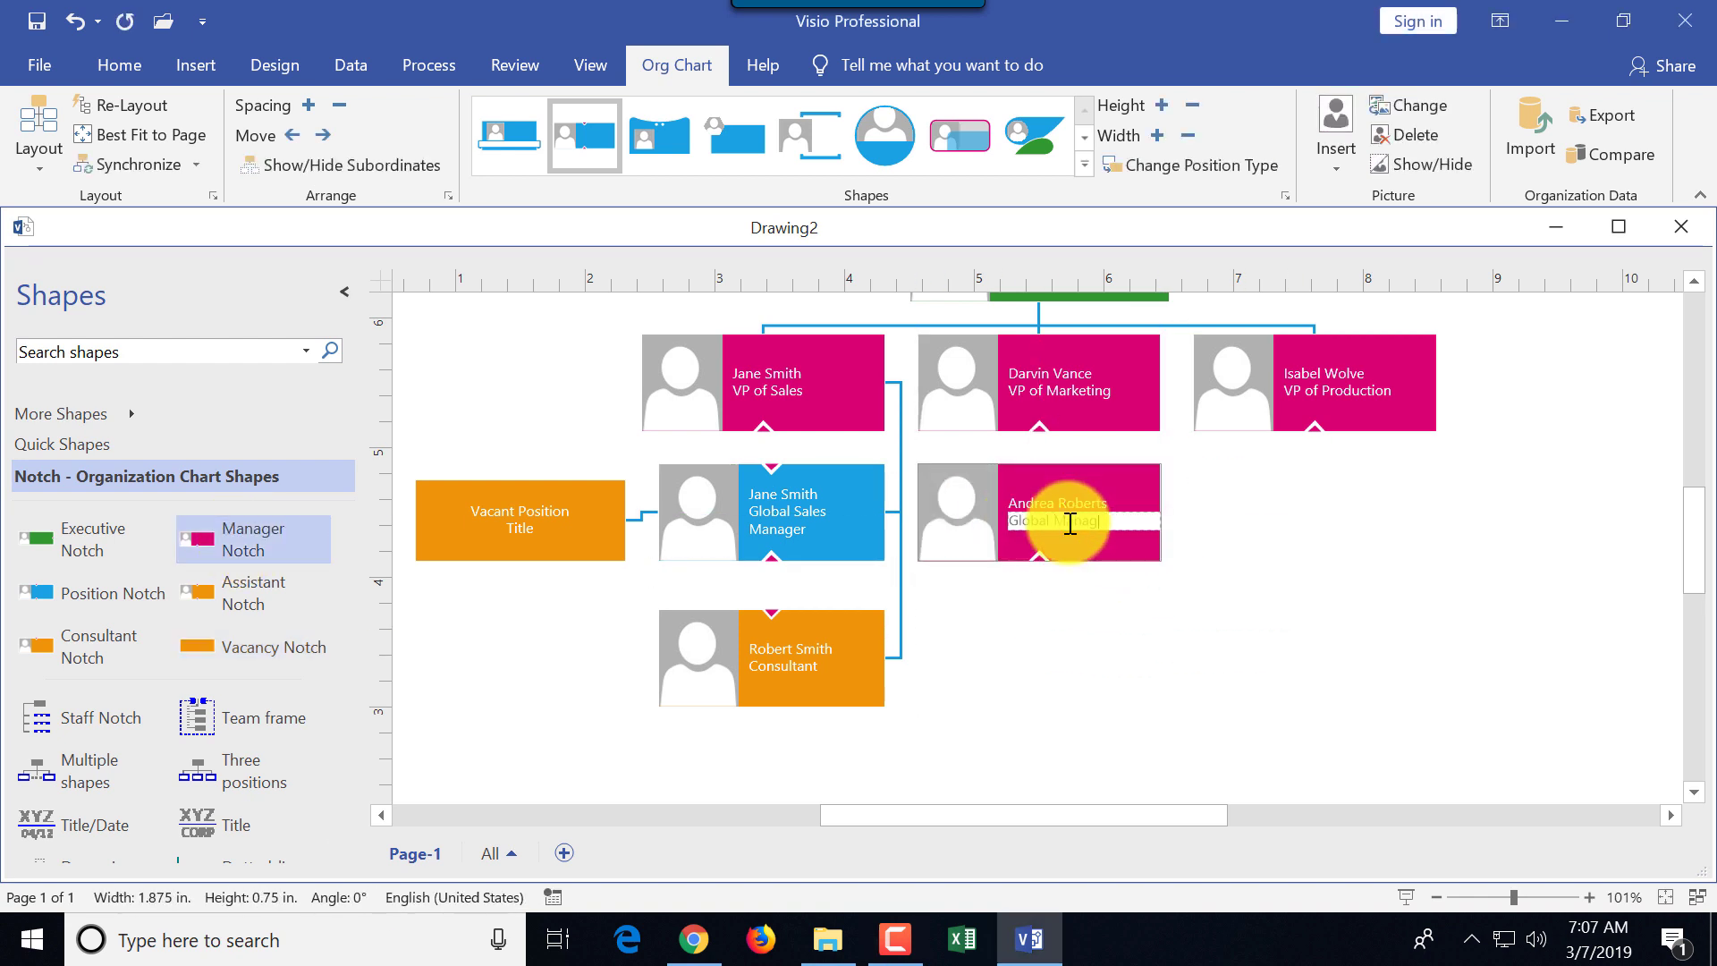
type("er of Marketing")
left_click(1084, 659)
Add a Position Notch reporting to the VP of Production and set its title to Manager of Production.
left_click_drag(256, 544, 331, 546)
key("ctrl+z")
left_click_drag(108, 593, 1331, 386)
left_click(1330, 511)
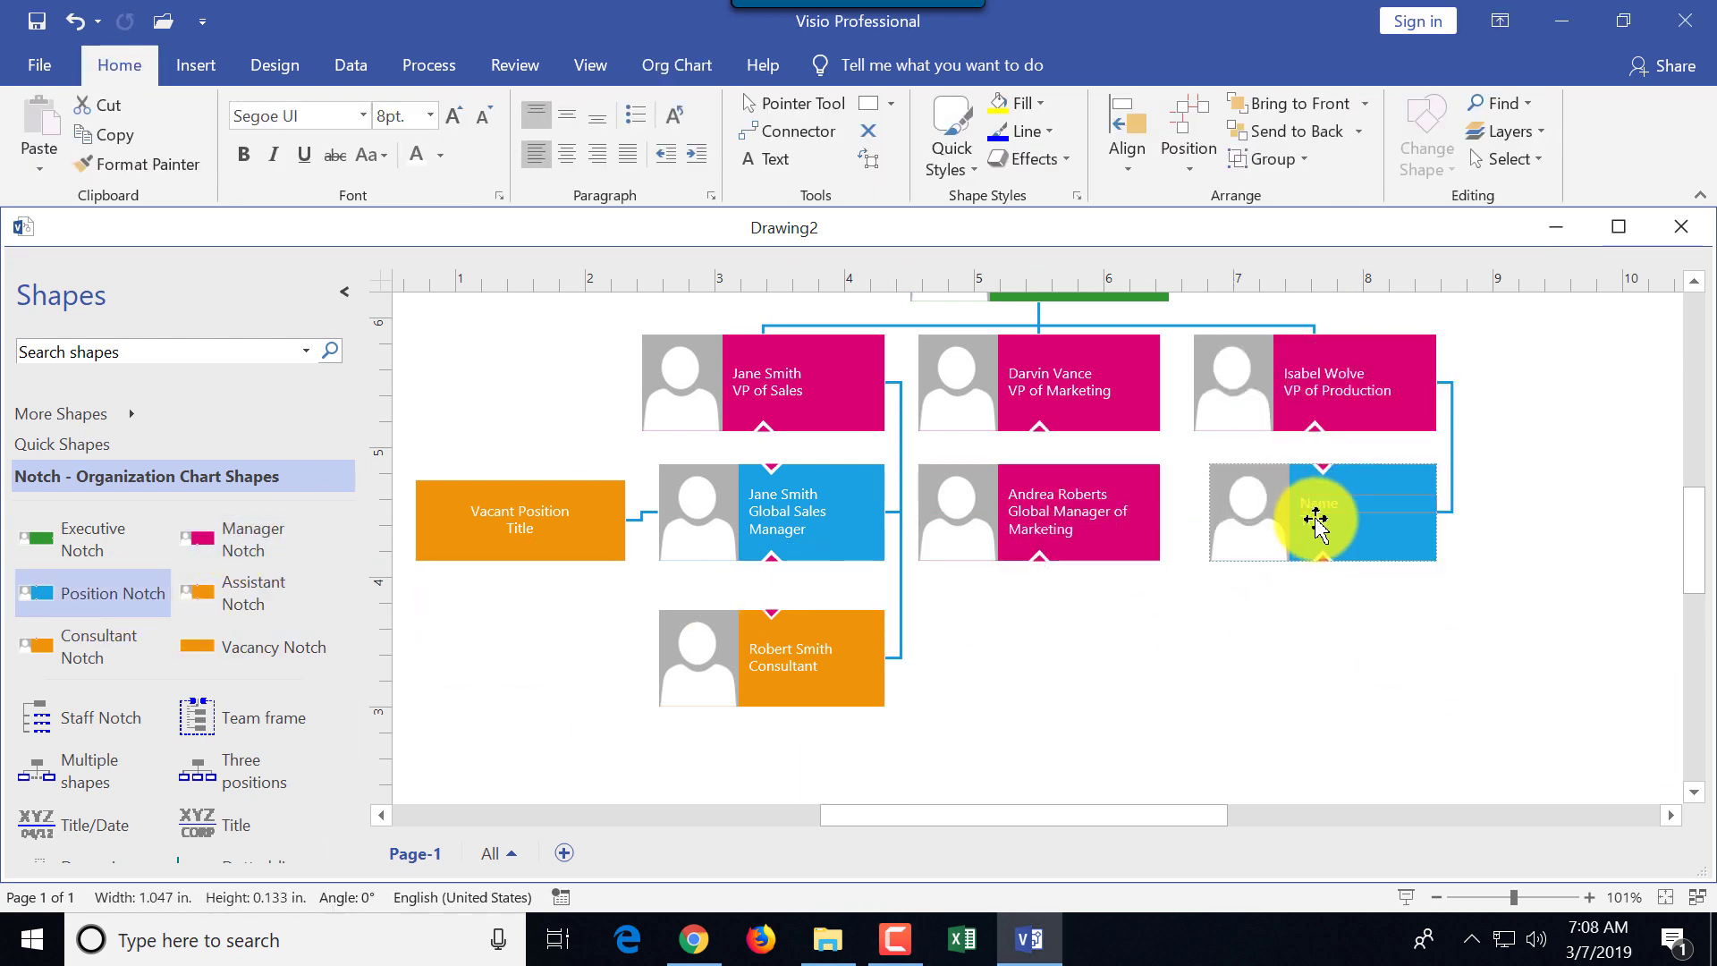
type("Manager of Production")
left_click(1320, 681)
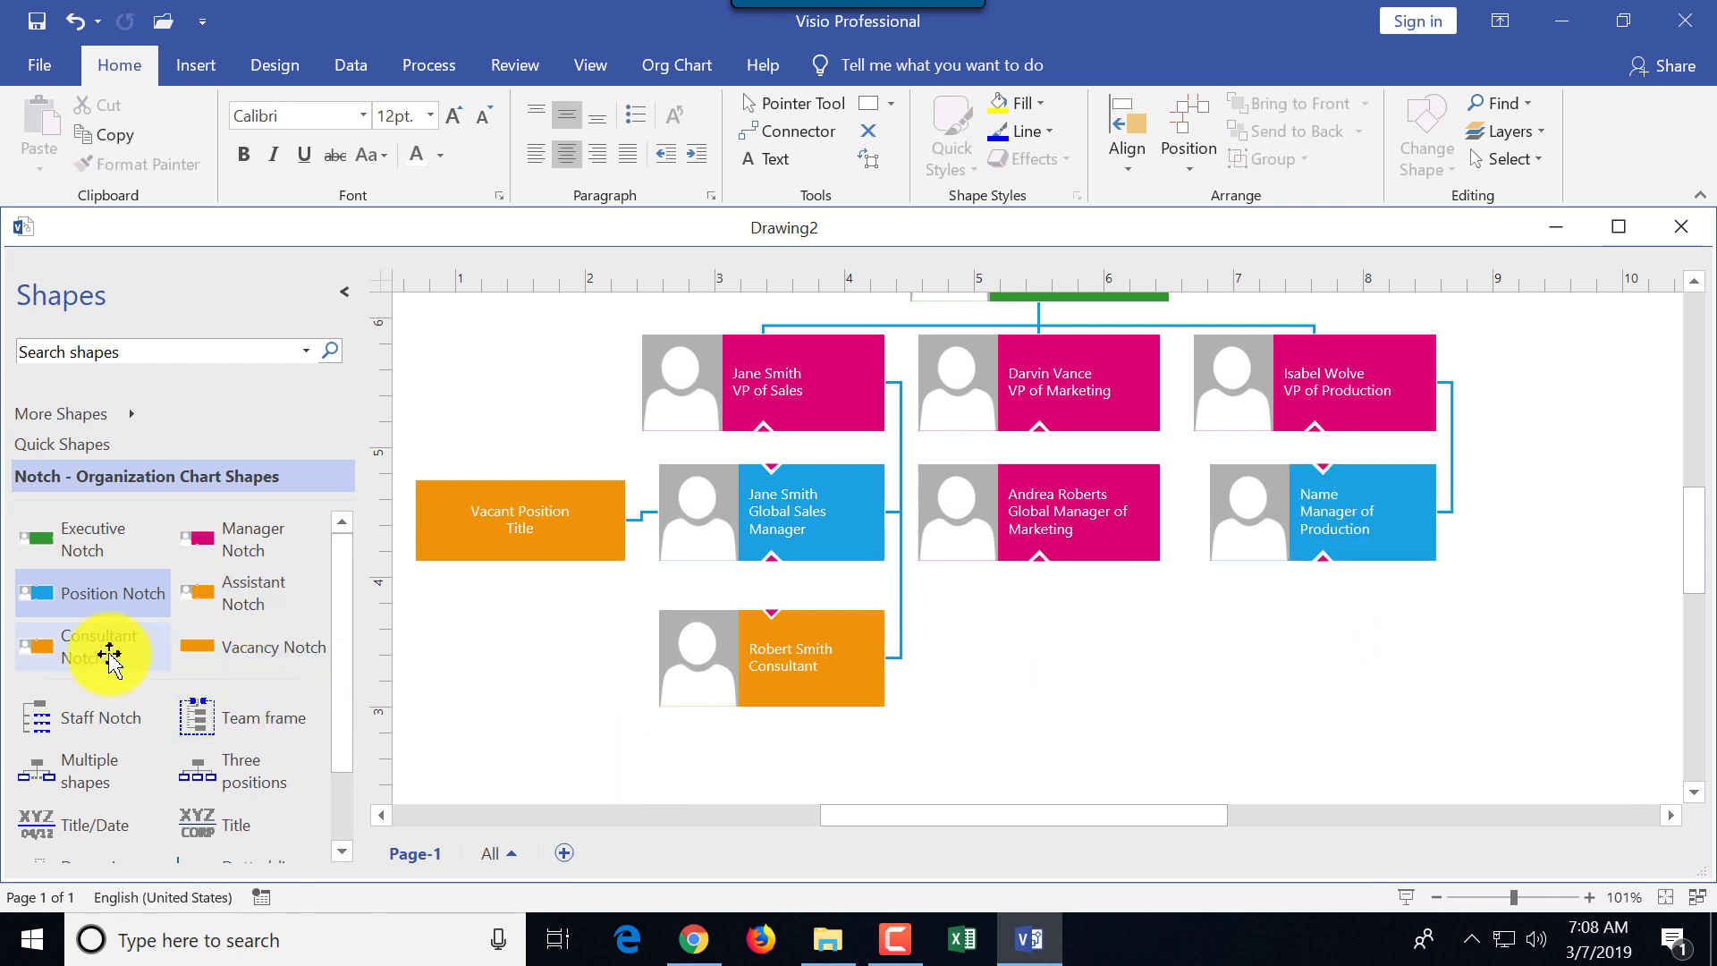
Add another Position Notch below the Manager of Production, labelled Production Operator.
left_click_drag(59, 598, 1311, 625)
left_click(1382, 647)
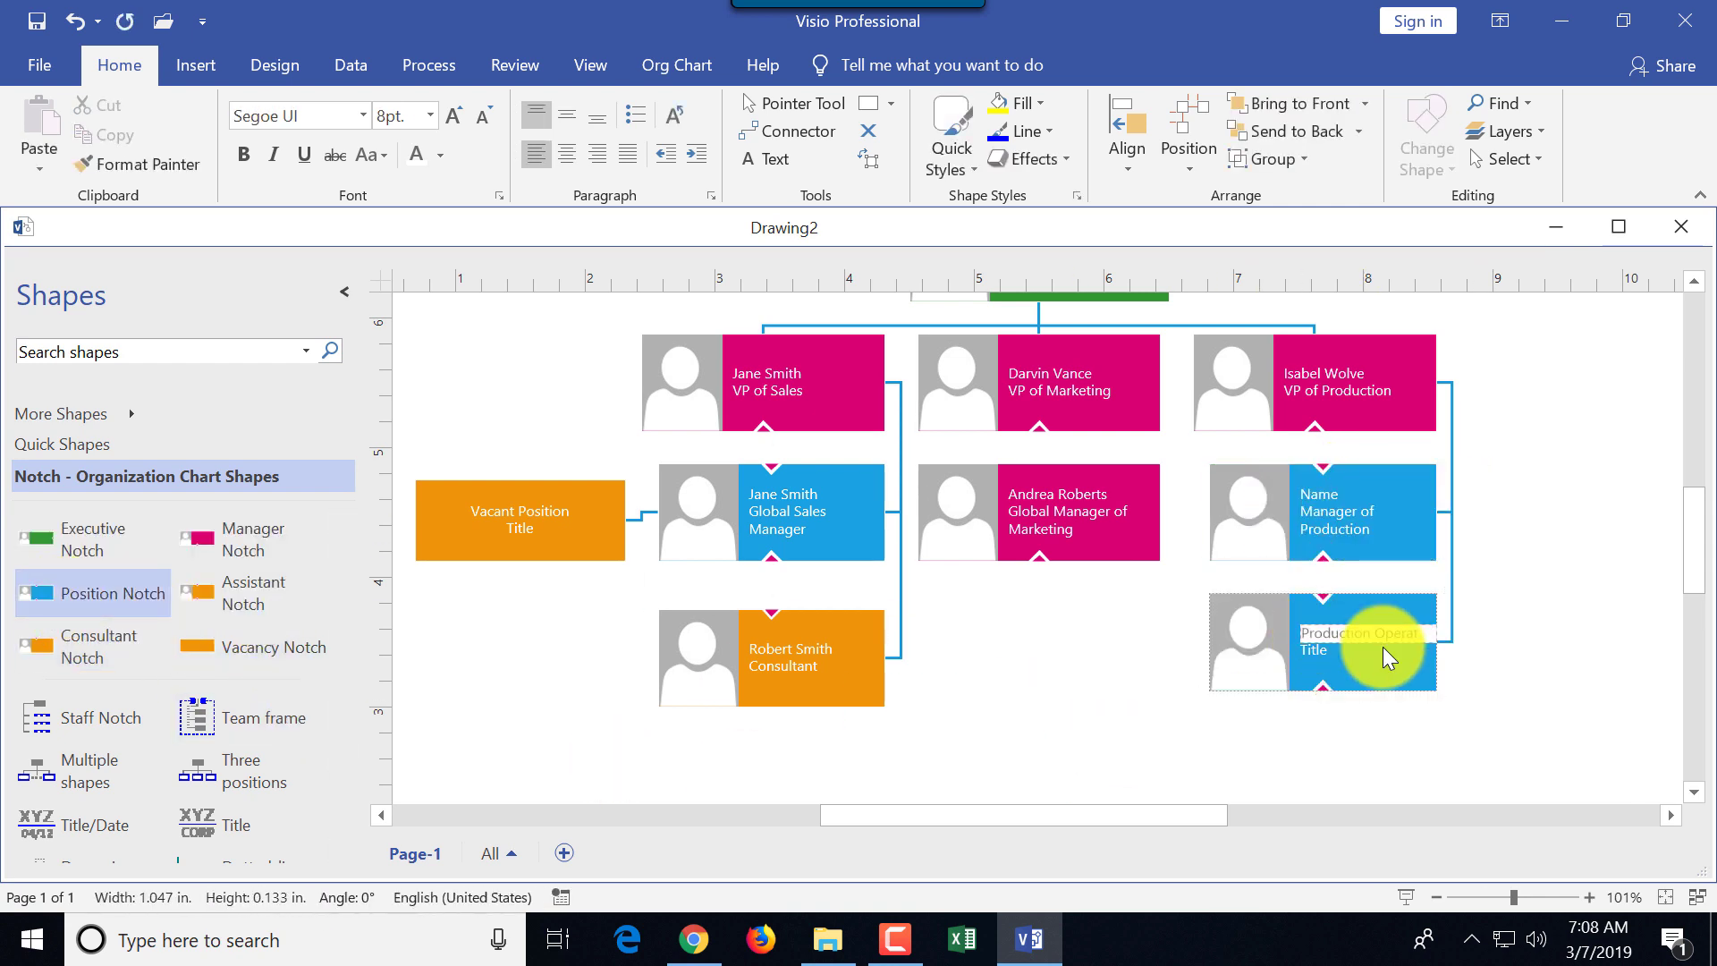
type("Production Operator")
left_click(1421, 738)
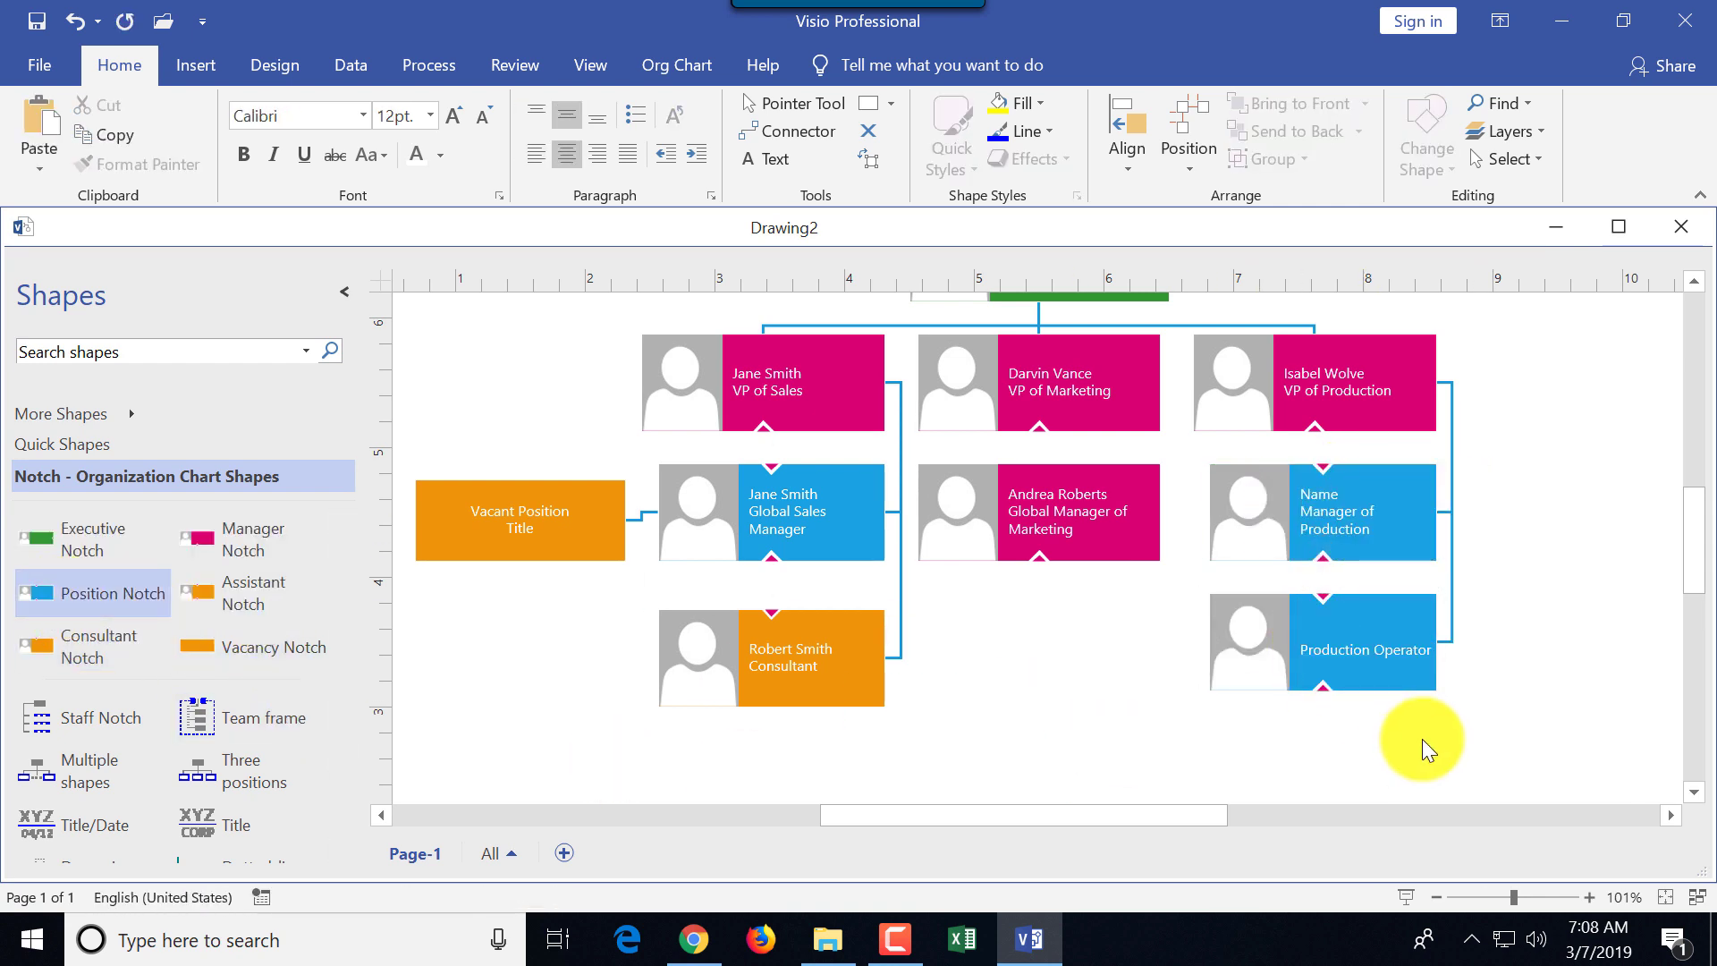
Enter the employees' full names in the Manager of Production and Production Operator shapes.
left_click(1322, 528)
left_click(1306, 492)
type("Robert Sidiqqe")
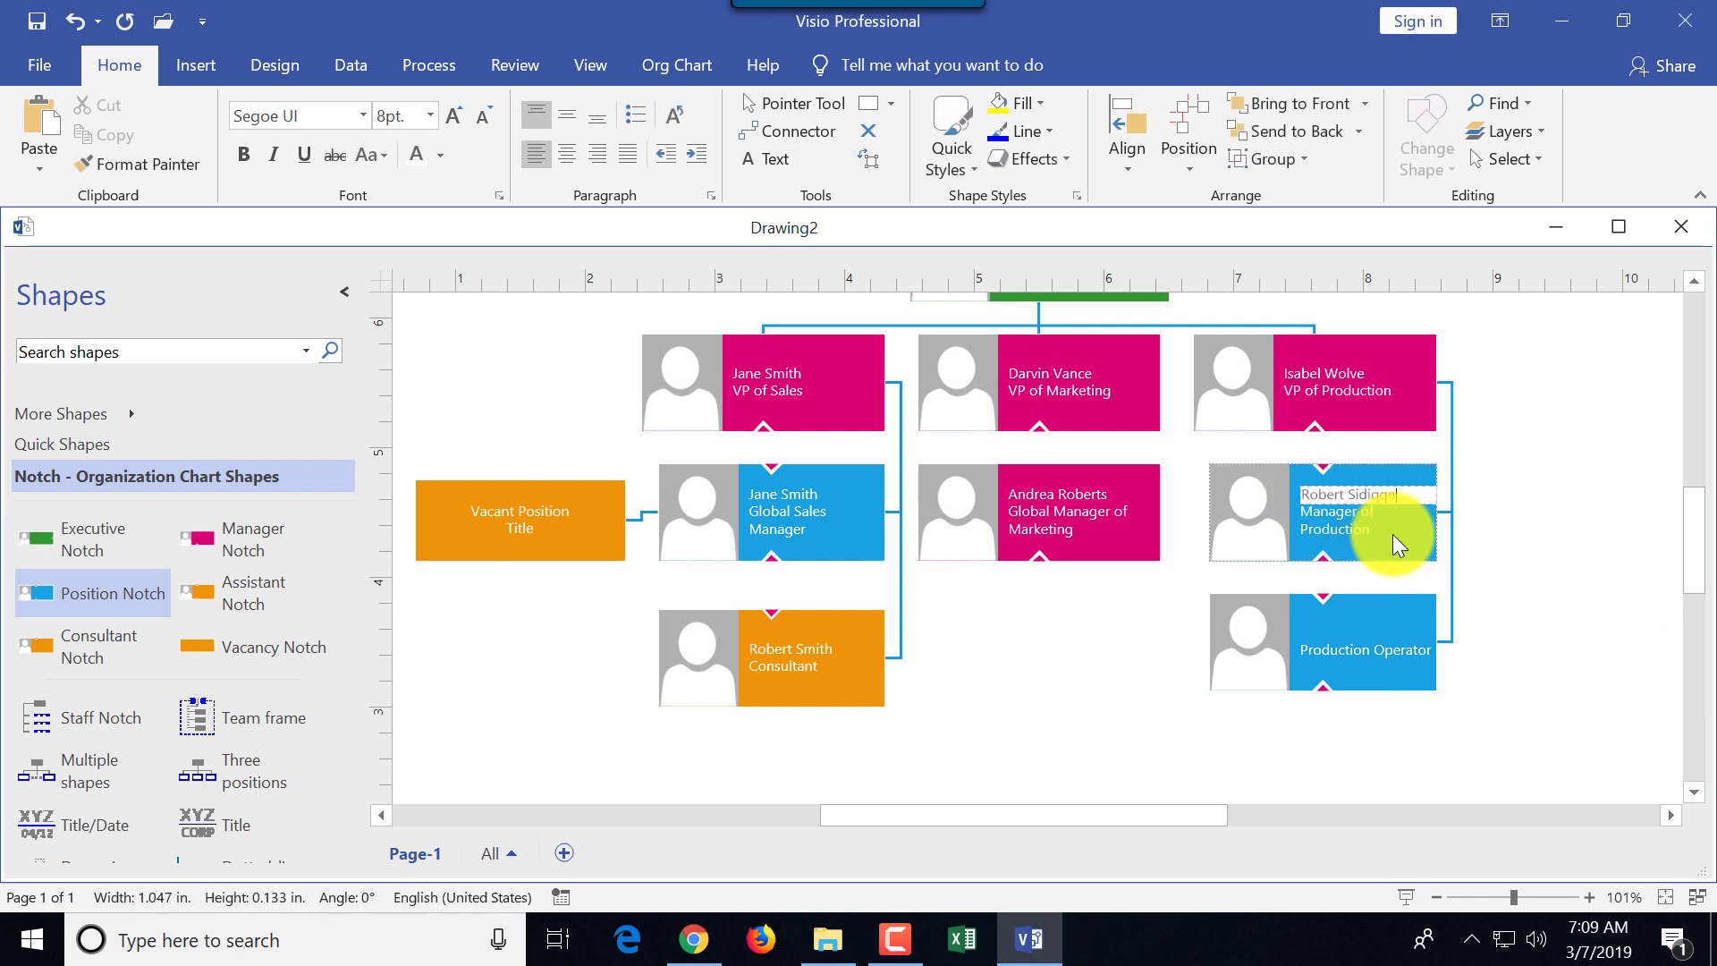
left_click(1314, 640)
left_click(1334, 626)
type("Antonio Bonderoz")
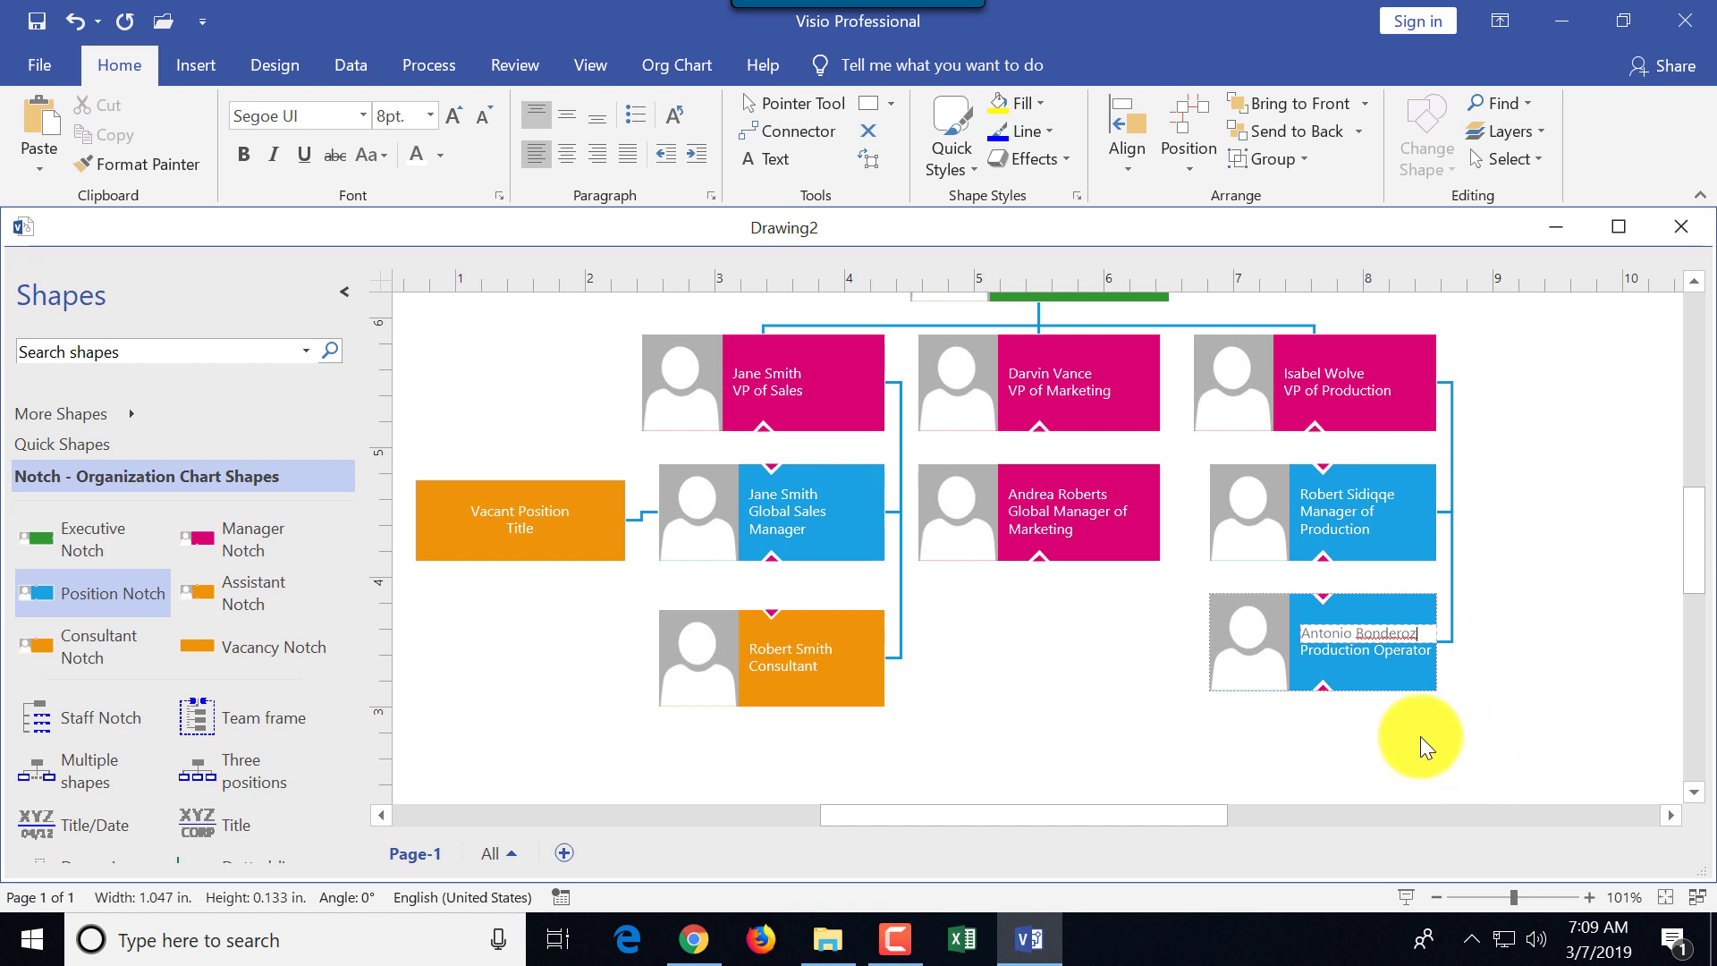
left_click(1445, 899)
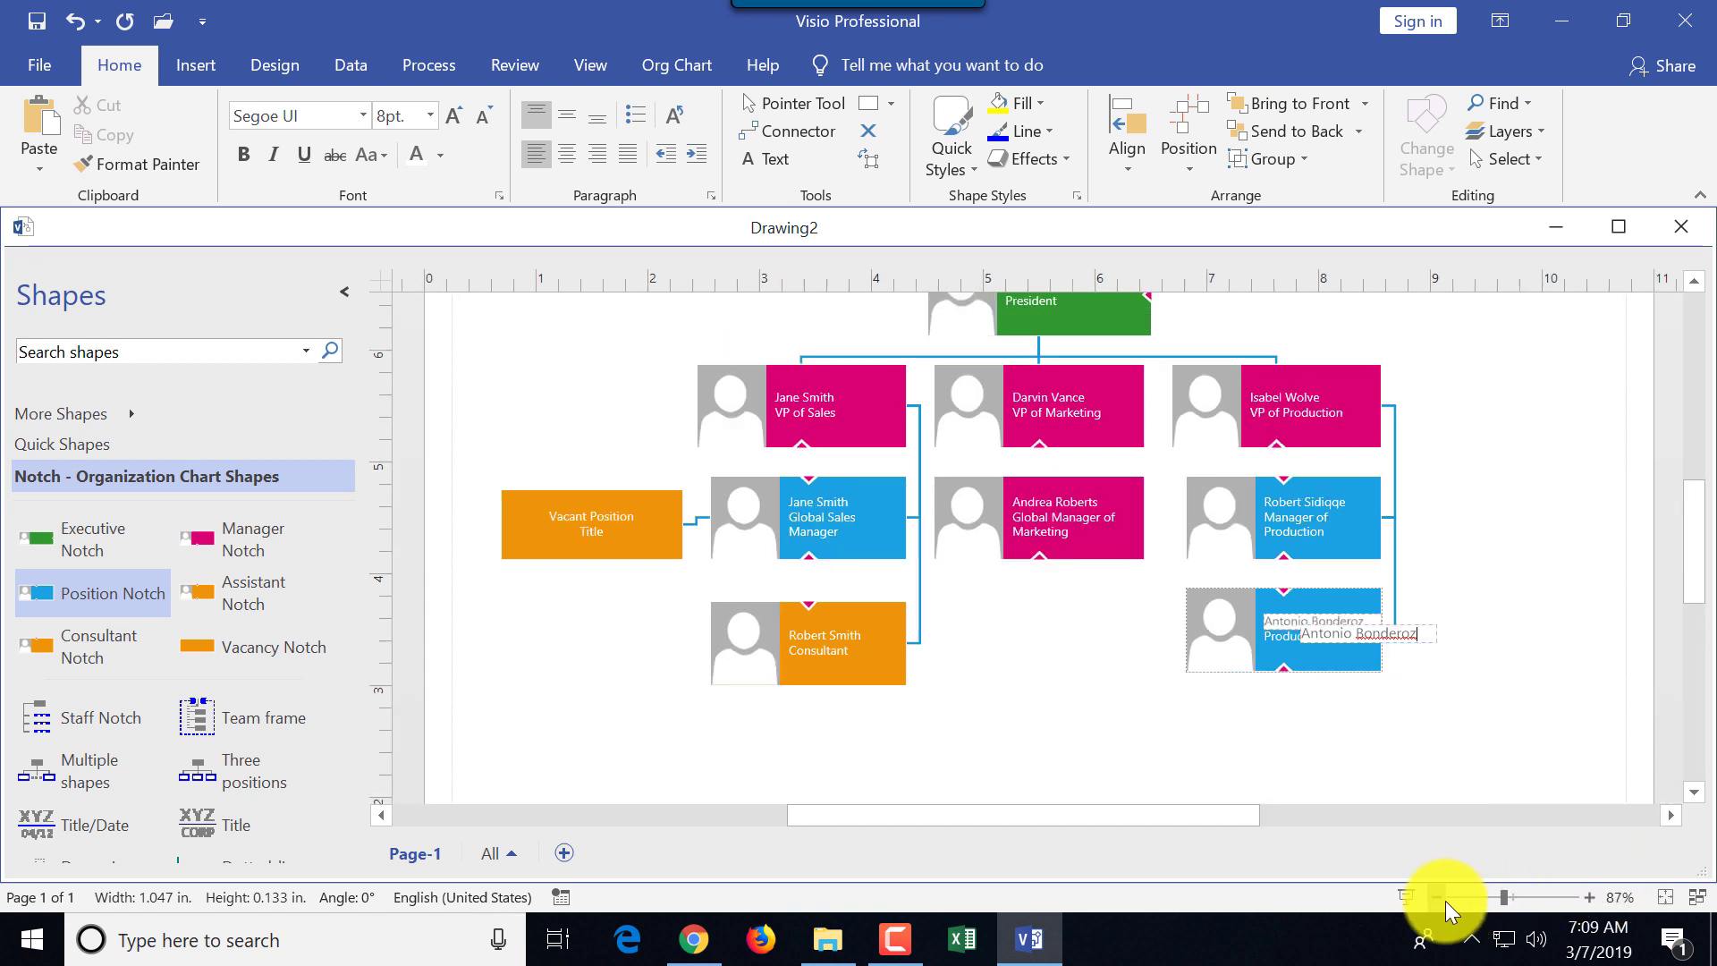
Add an Assistant Notch reporting to the President, with the assistant's full name and the title Assistant.
scroll(1359, 630, "up", 3)
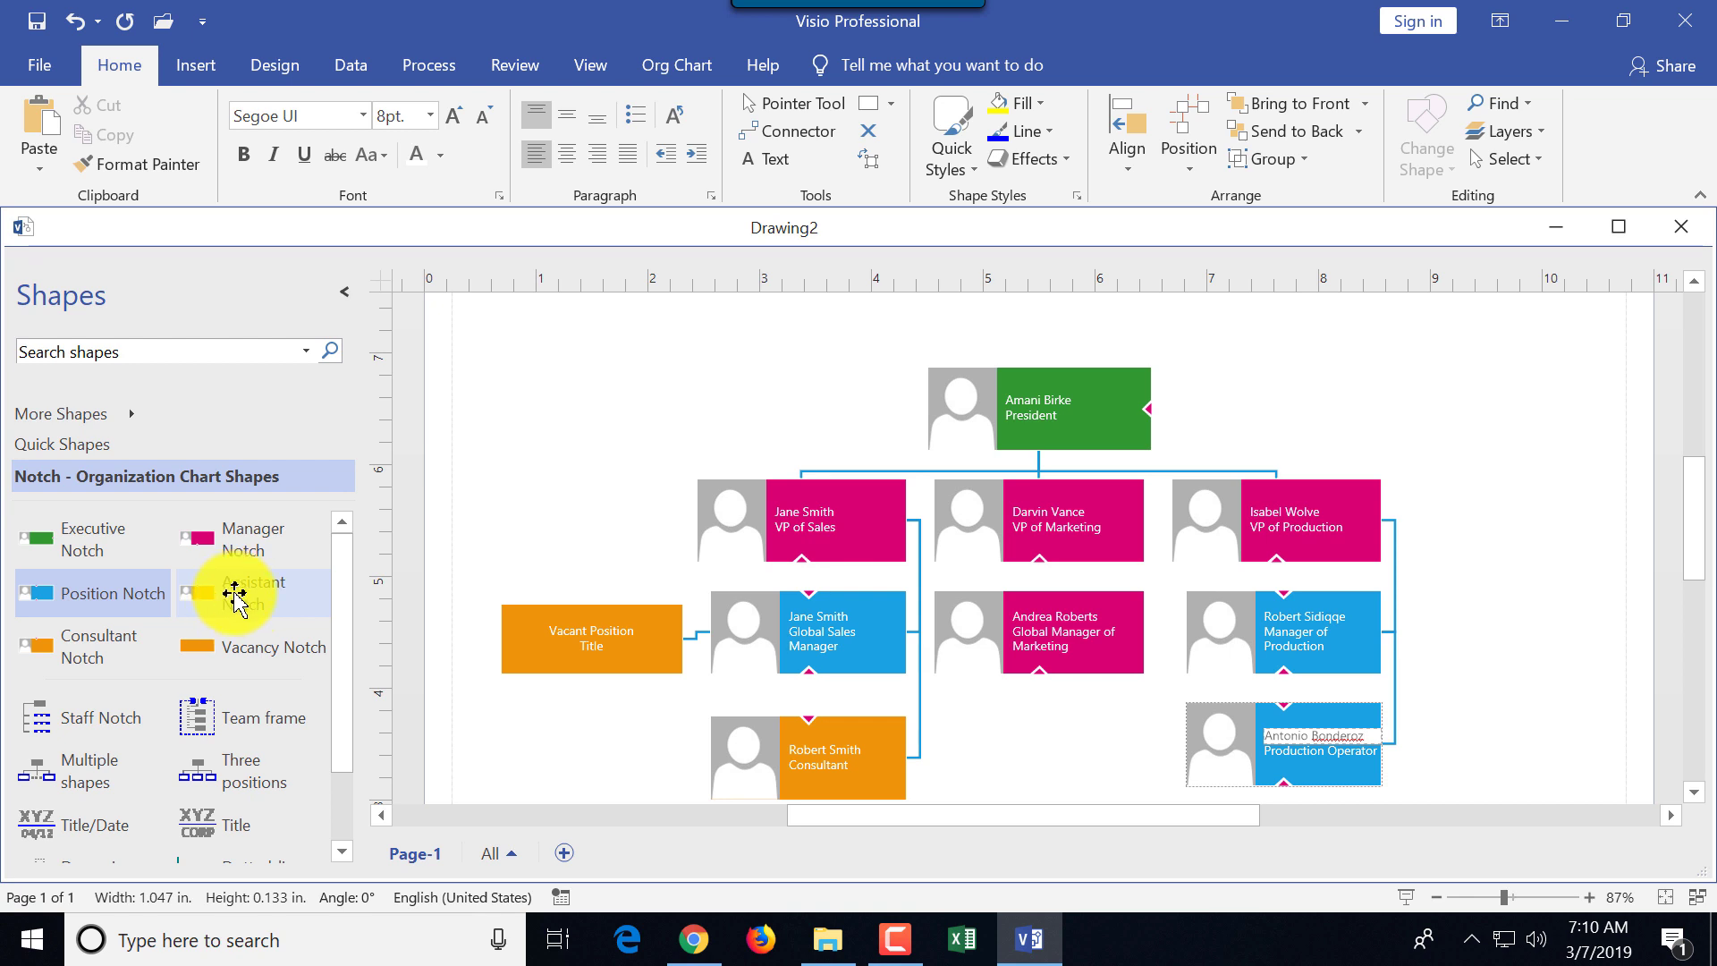
left_click_drag(234, 594, 1042, 403)
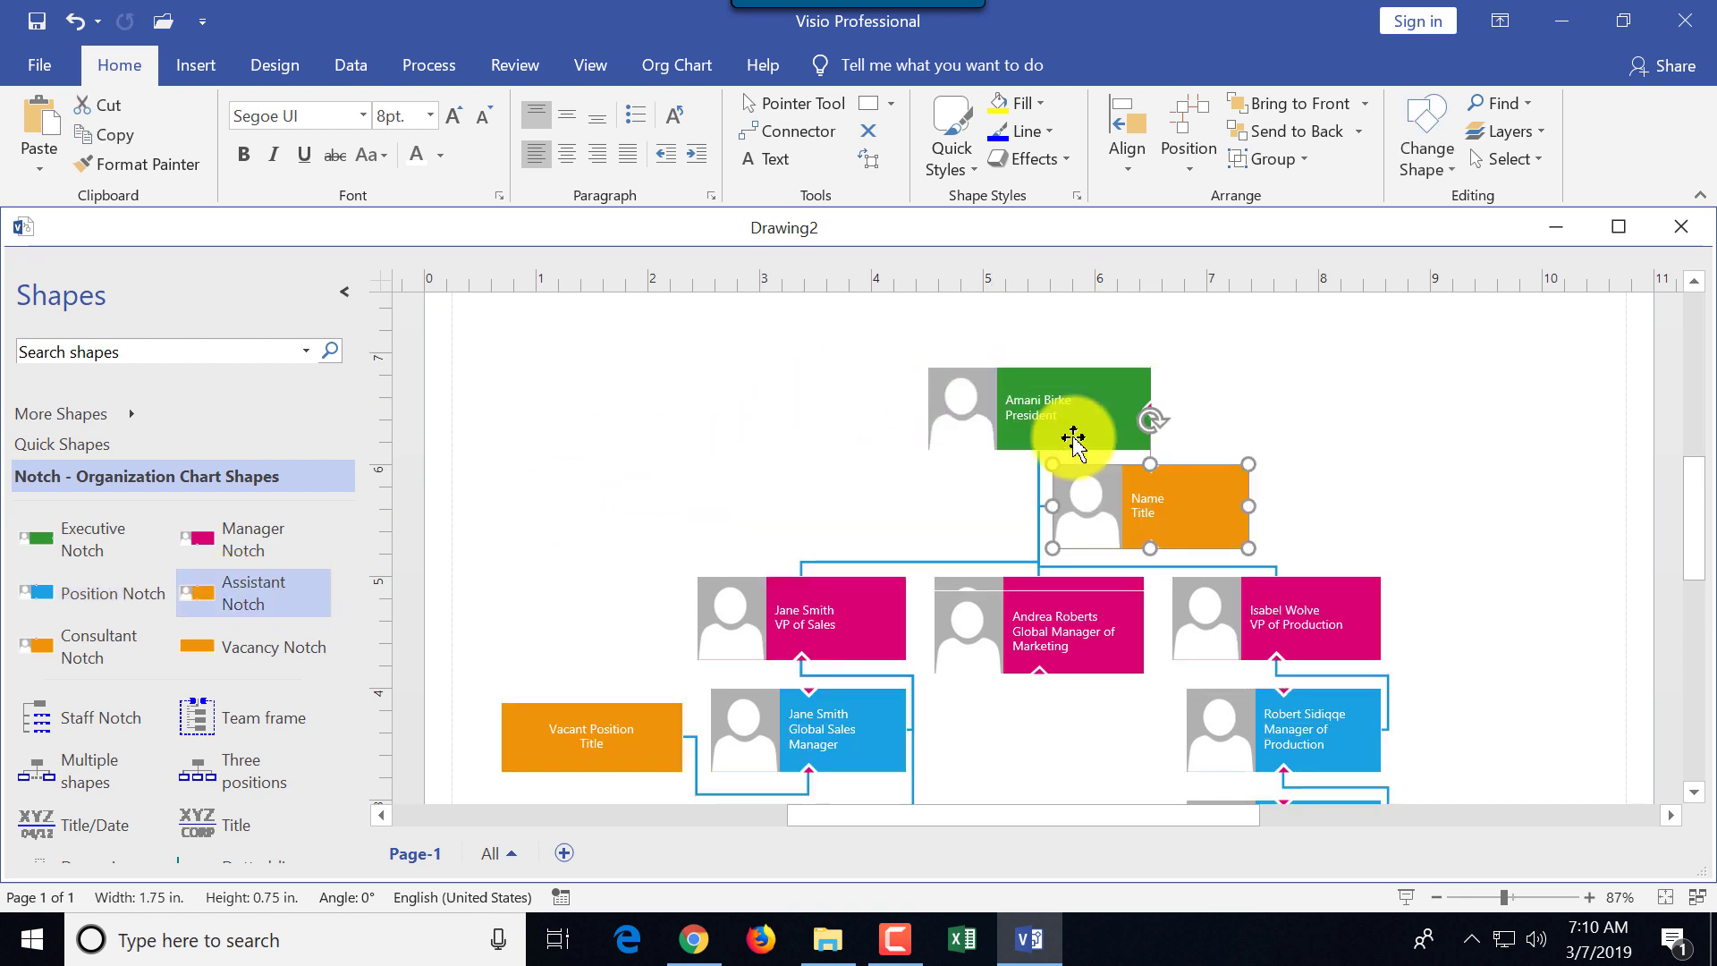
double_click(1137, 514)
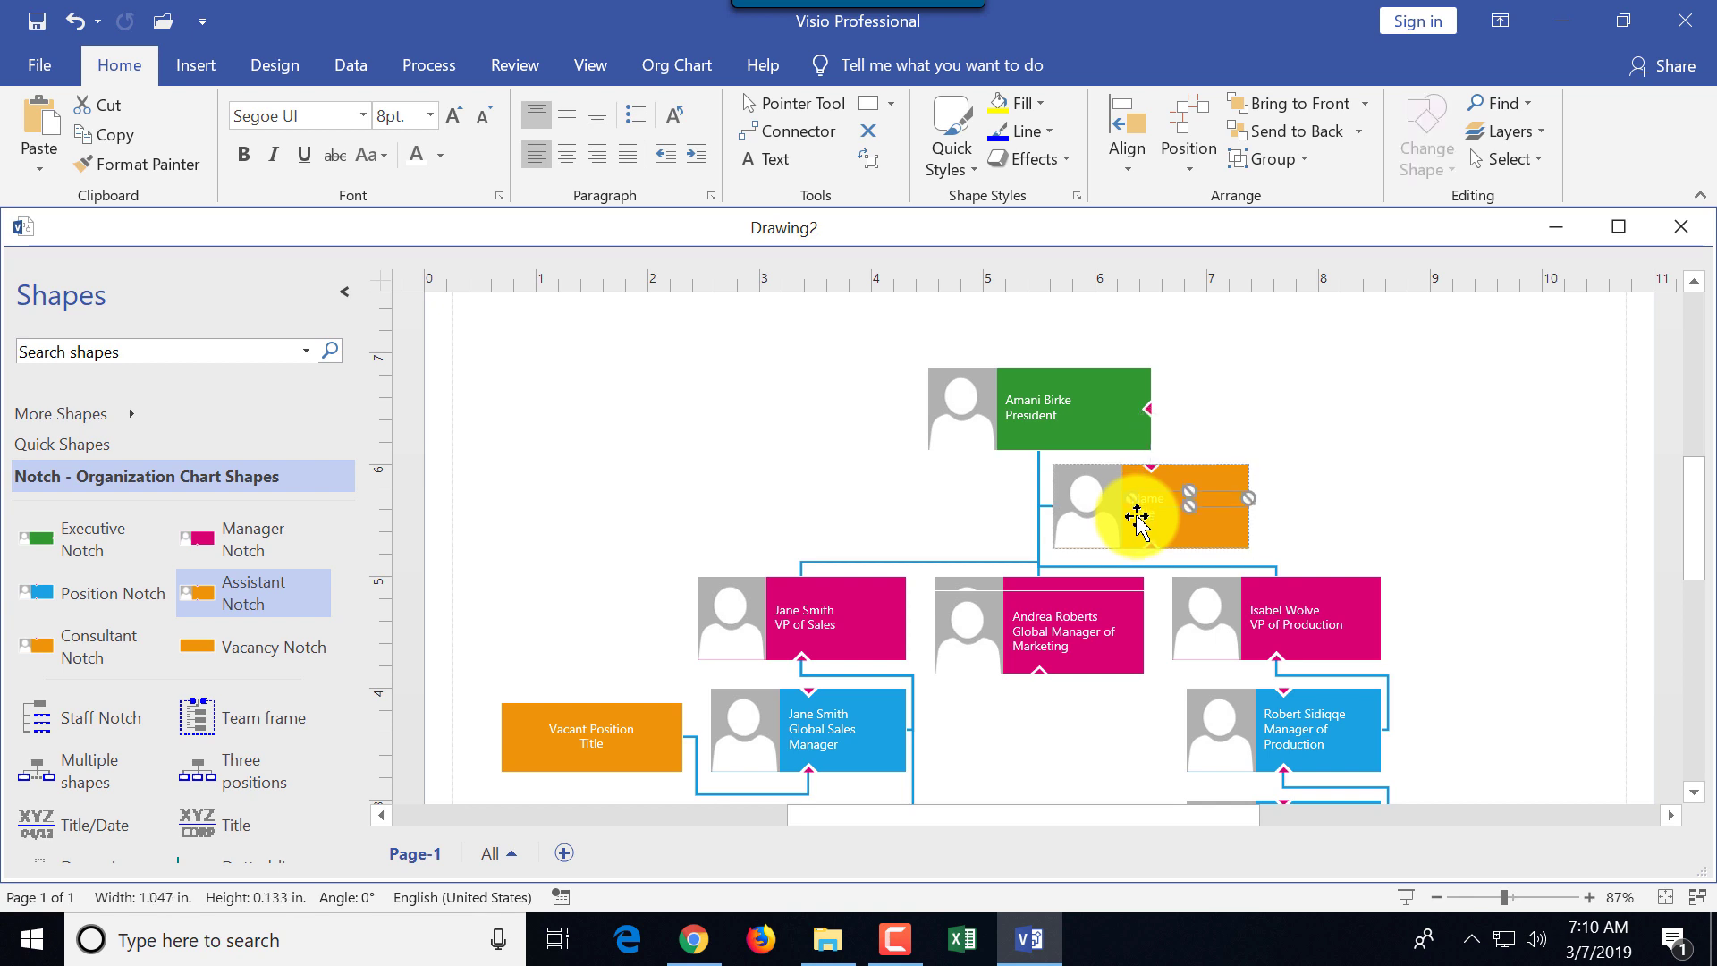
type("Leslie Hernandez")
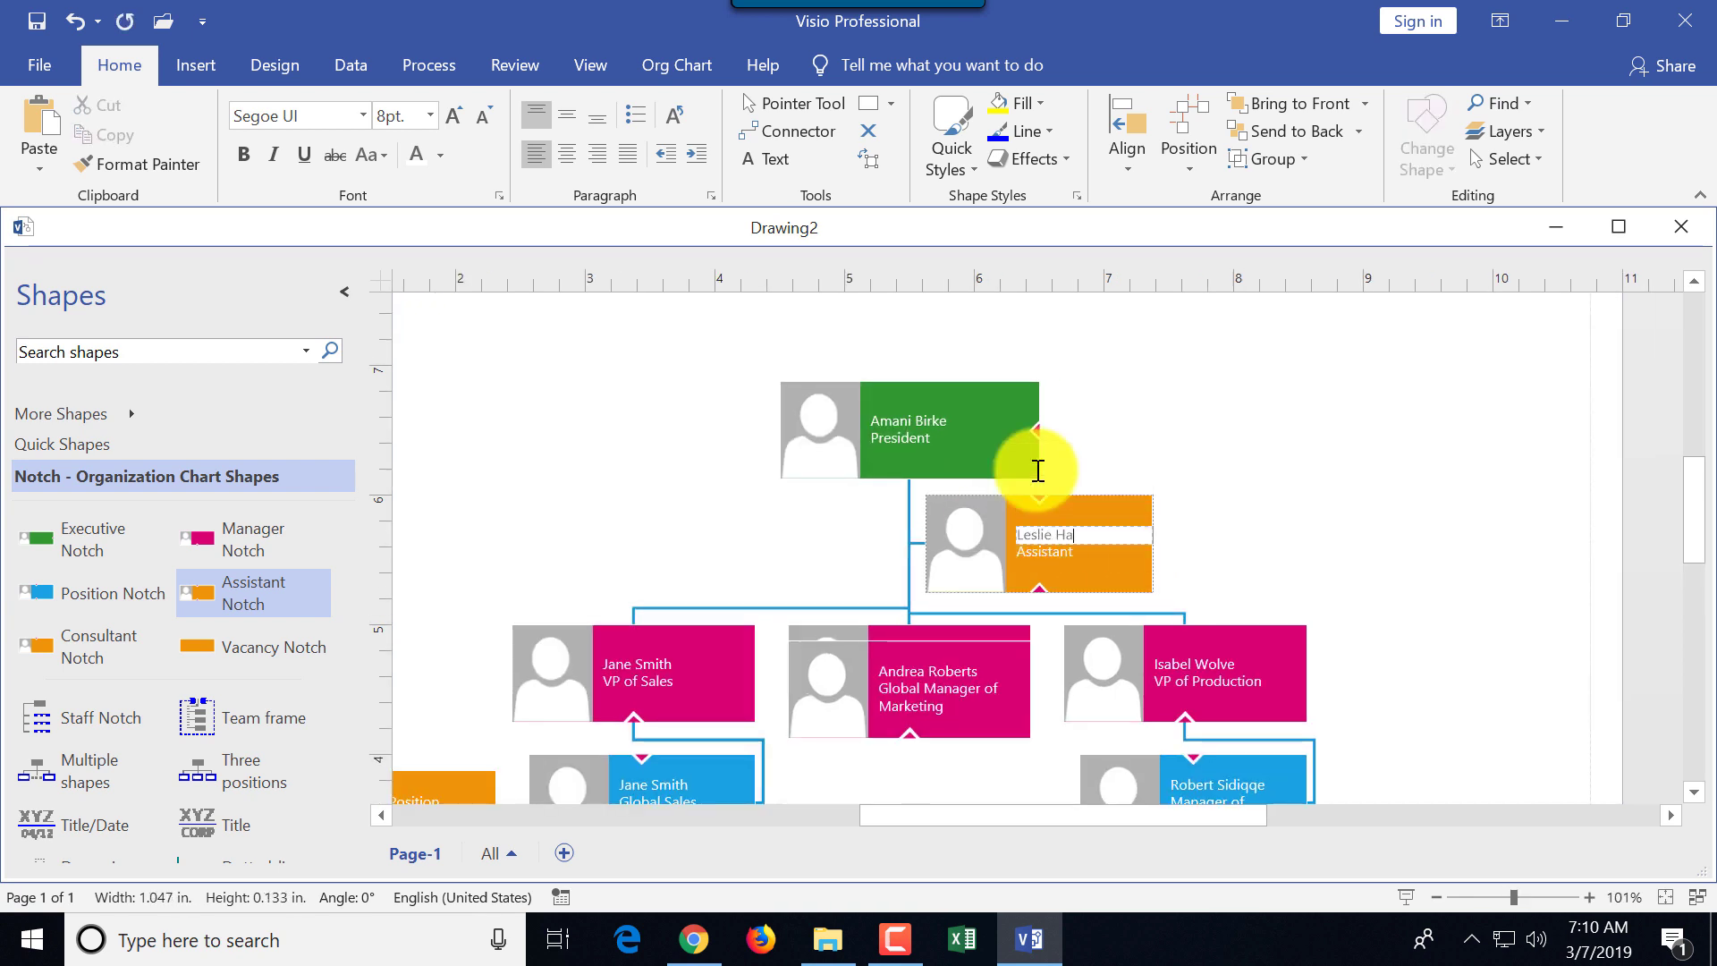
left_click(1669, 617)
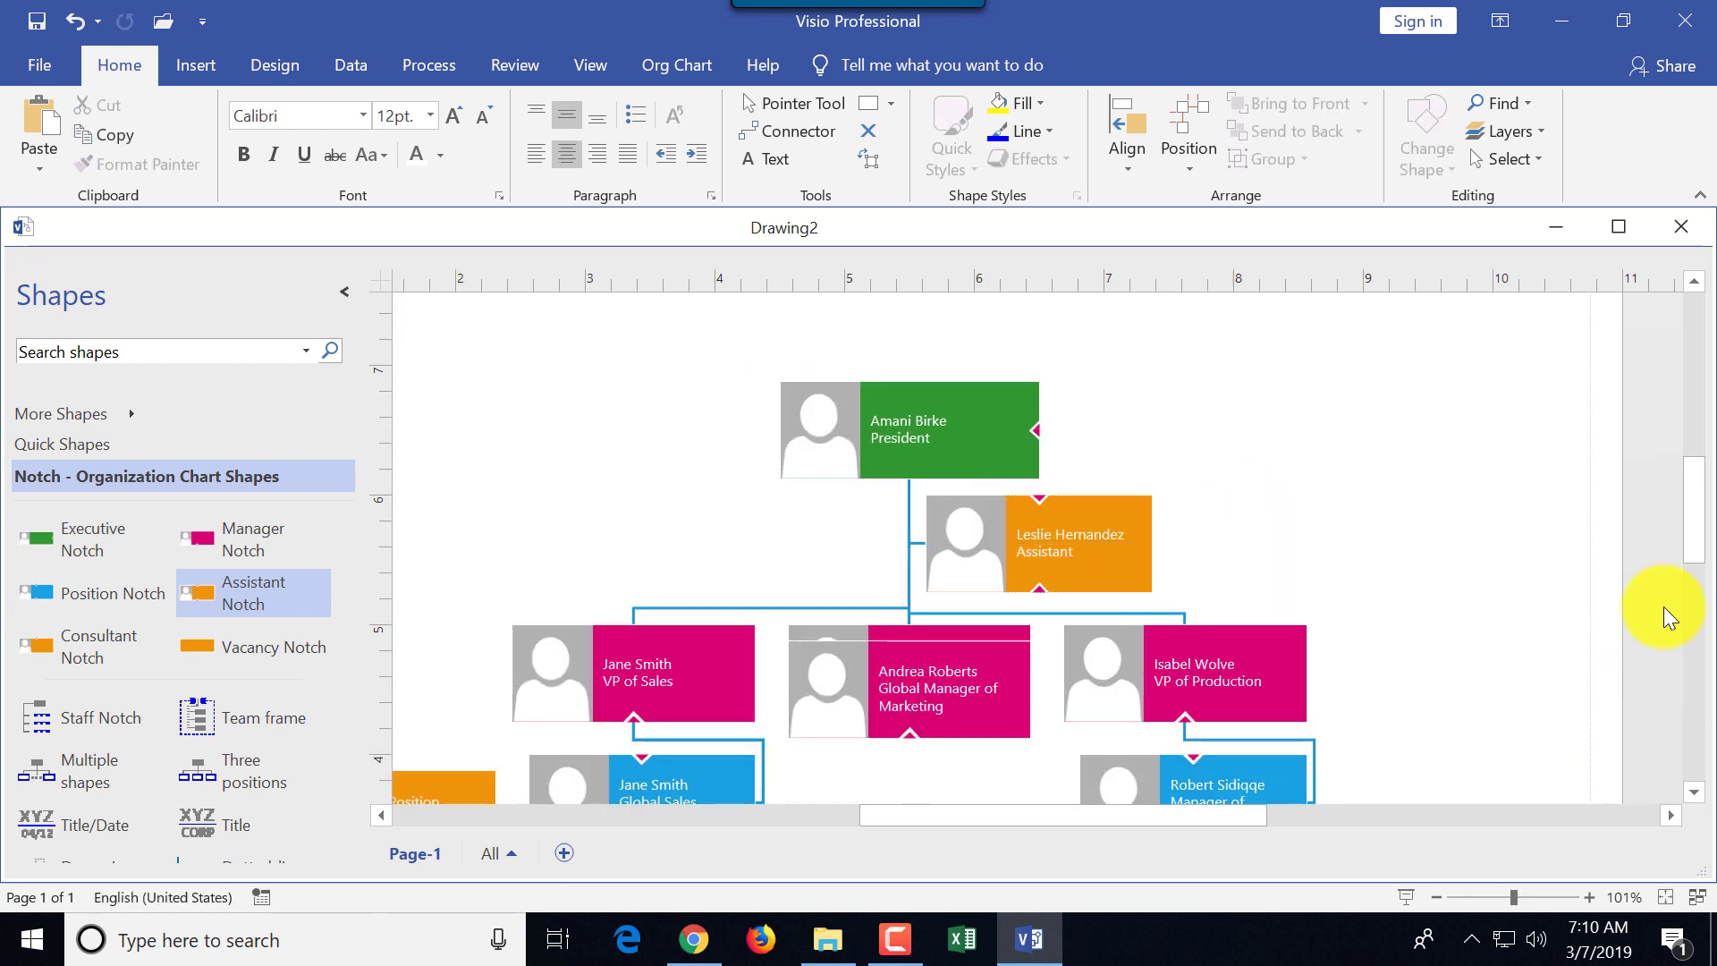
Replace the President shape's placeholder picture with the president's photo from the 050 - Stock Photos folder.
left_click(1436, 897)
scroll(1699, 599, "down", 2)
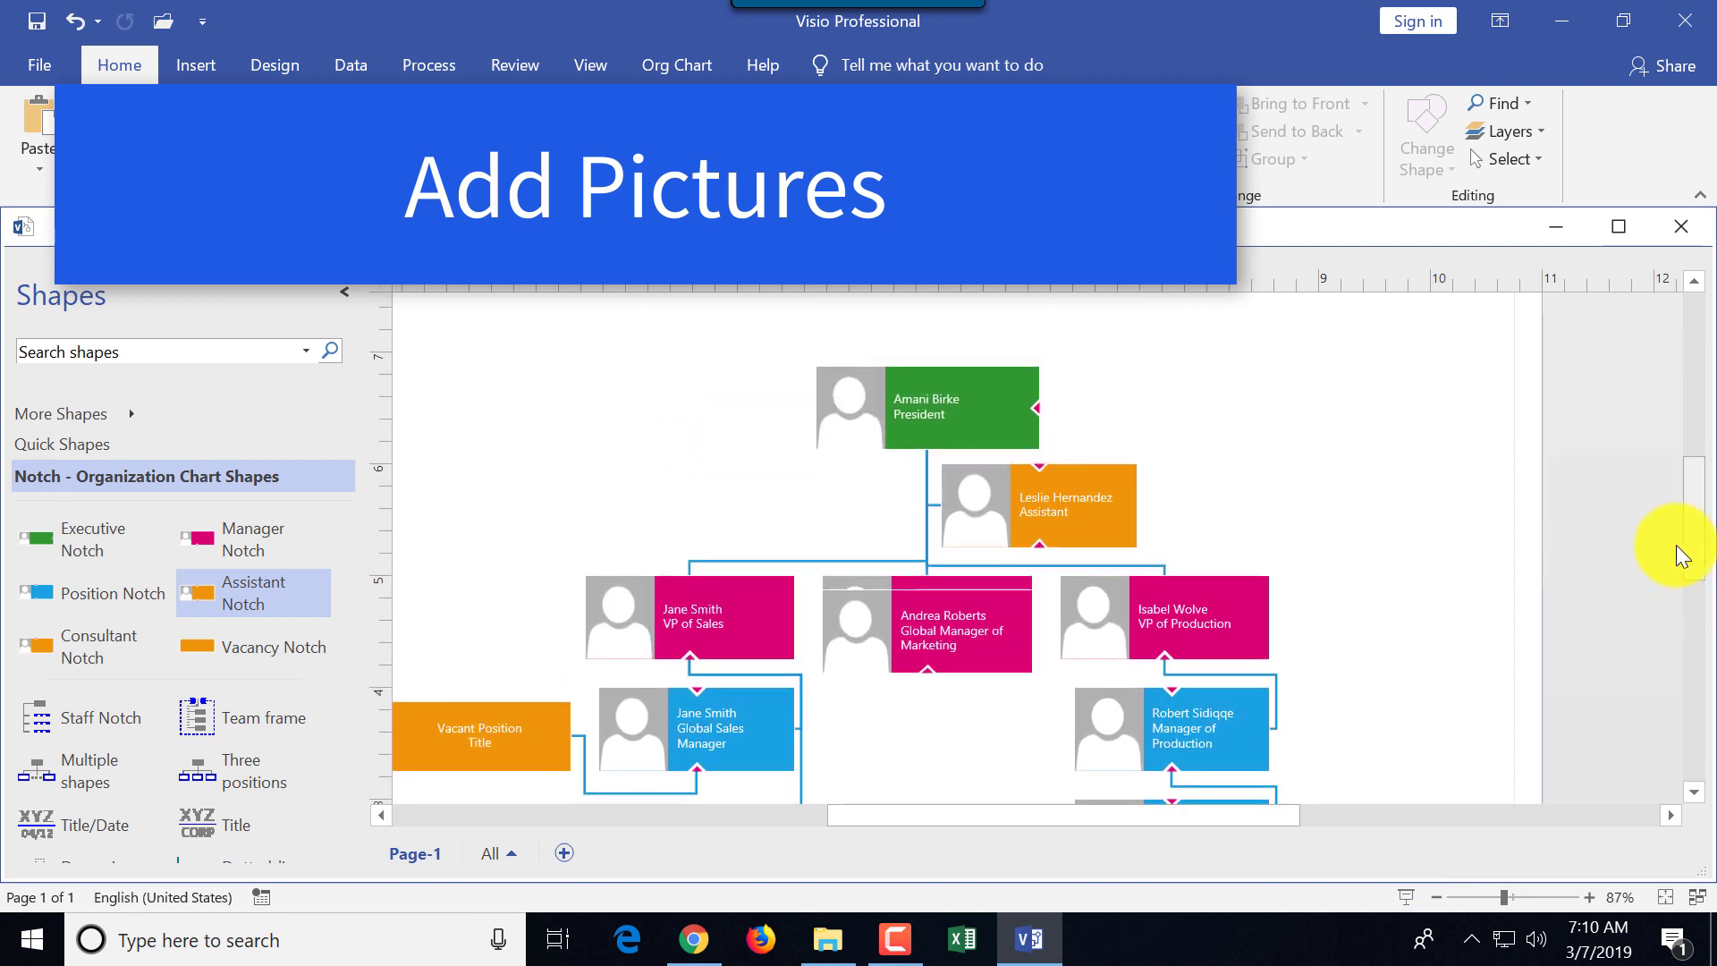
left_click(865, 416)
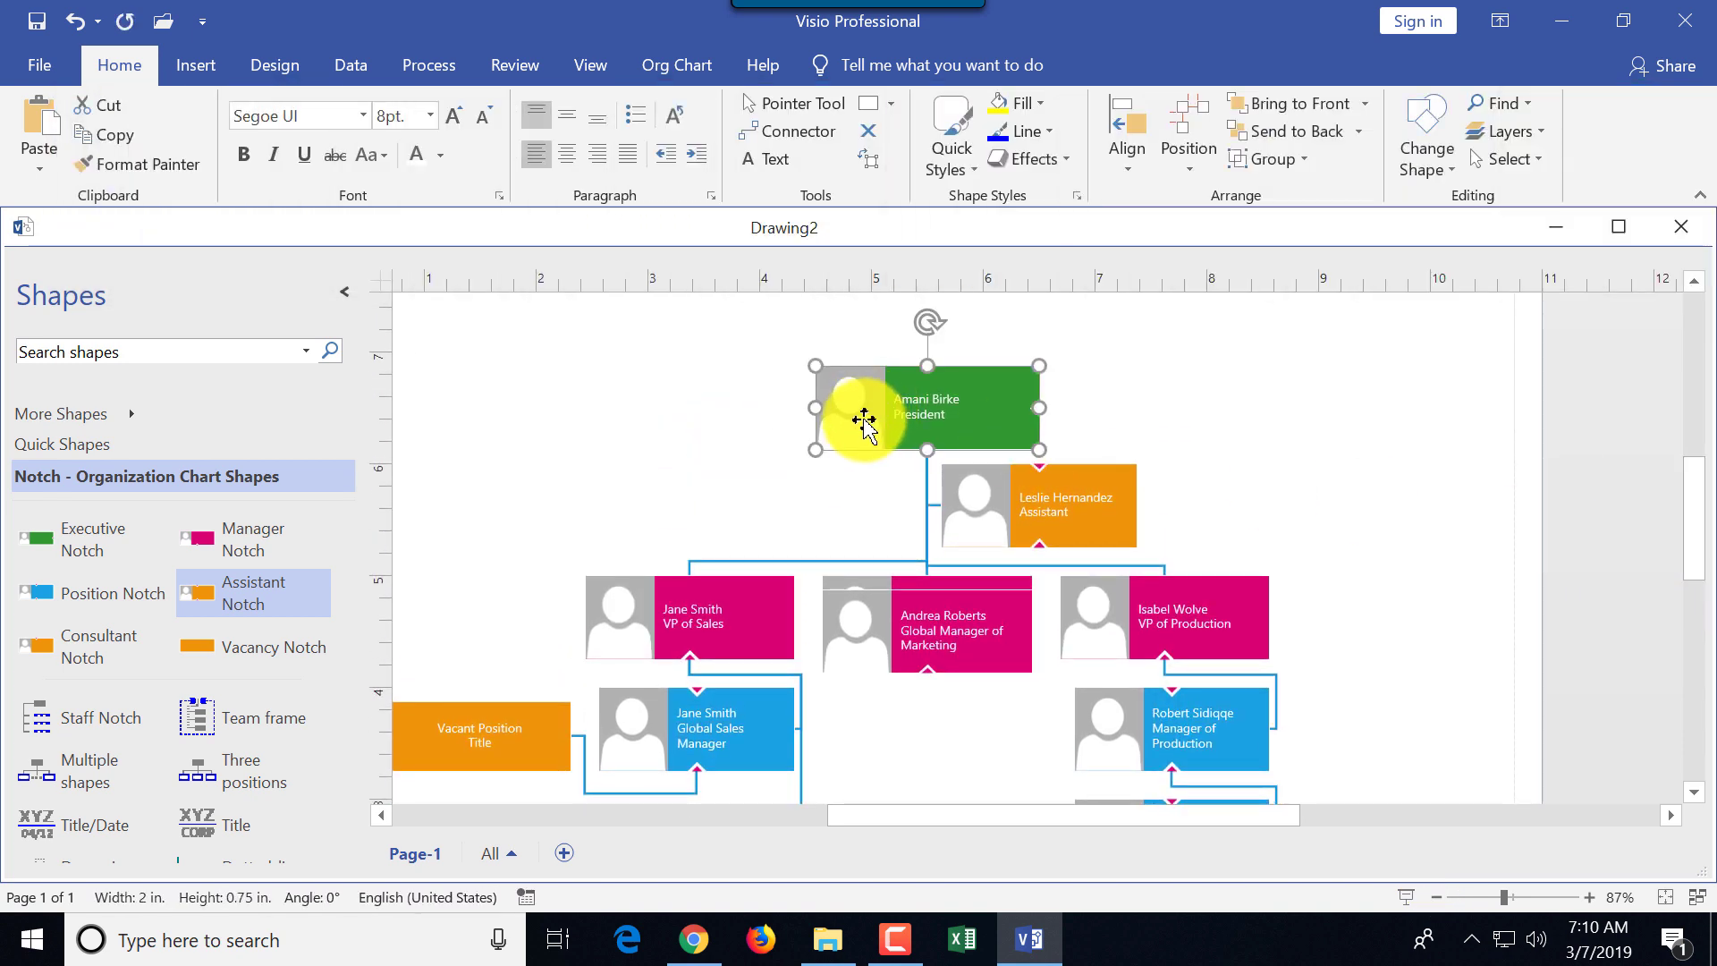
right_click(859, 413)
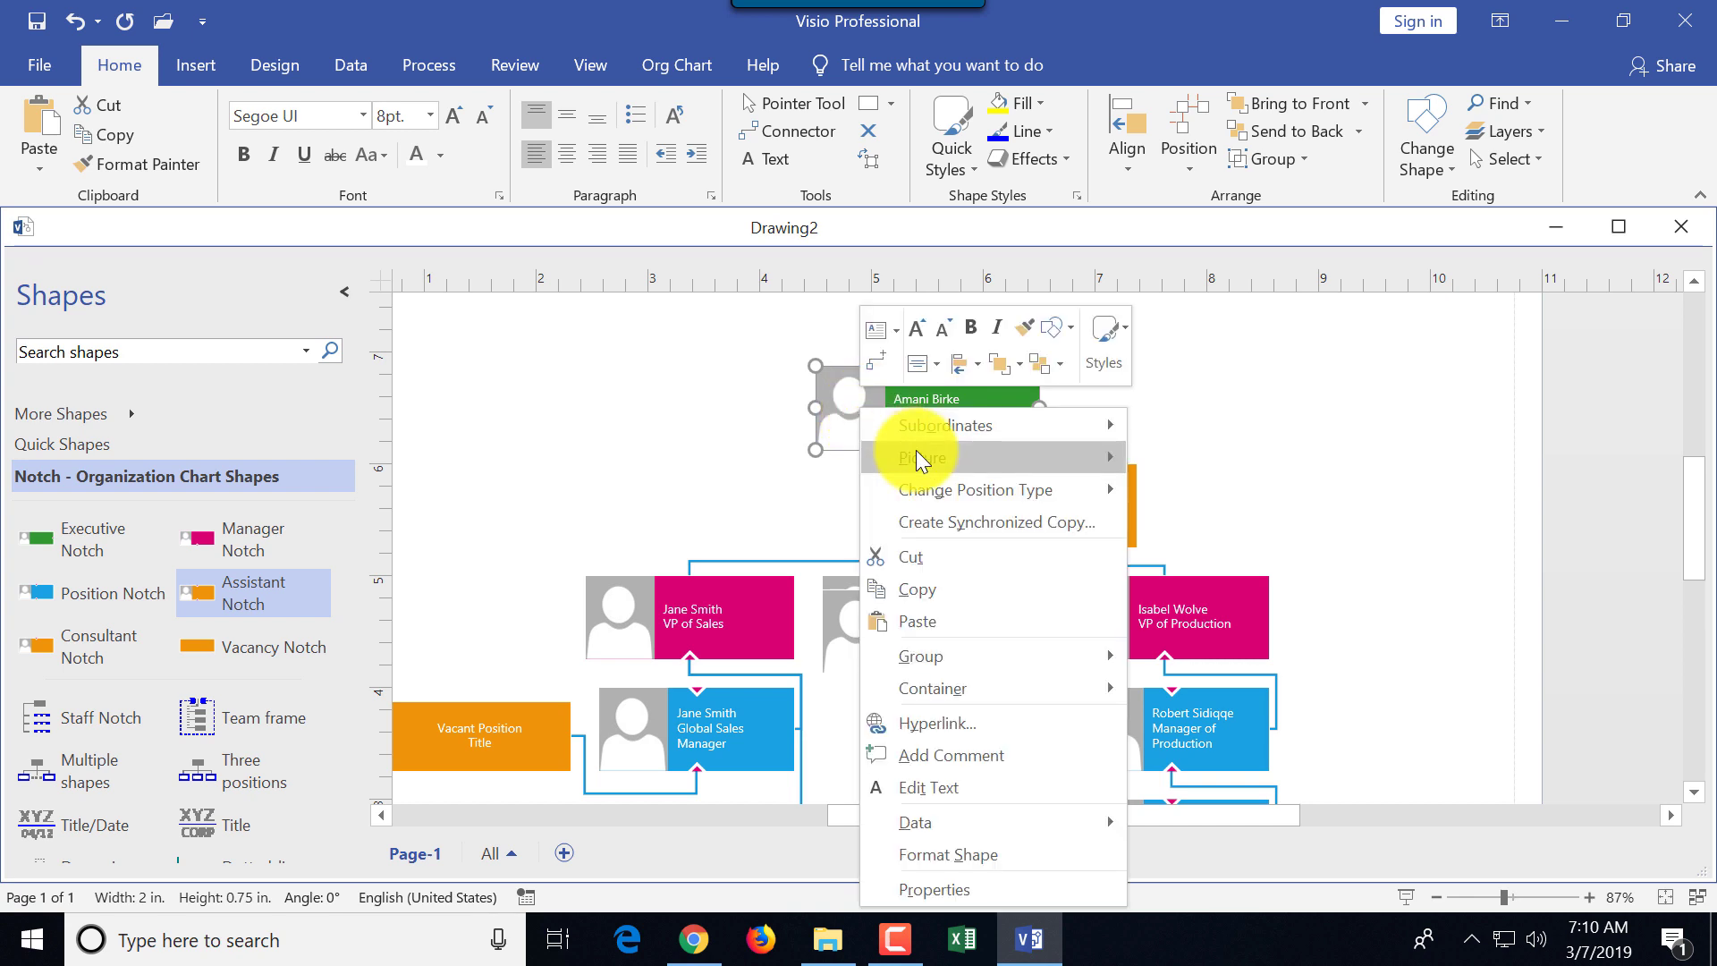
mouse_move(916, 449)
left_click(1227, 459)
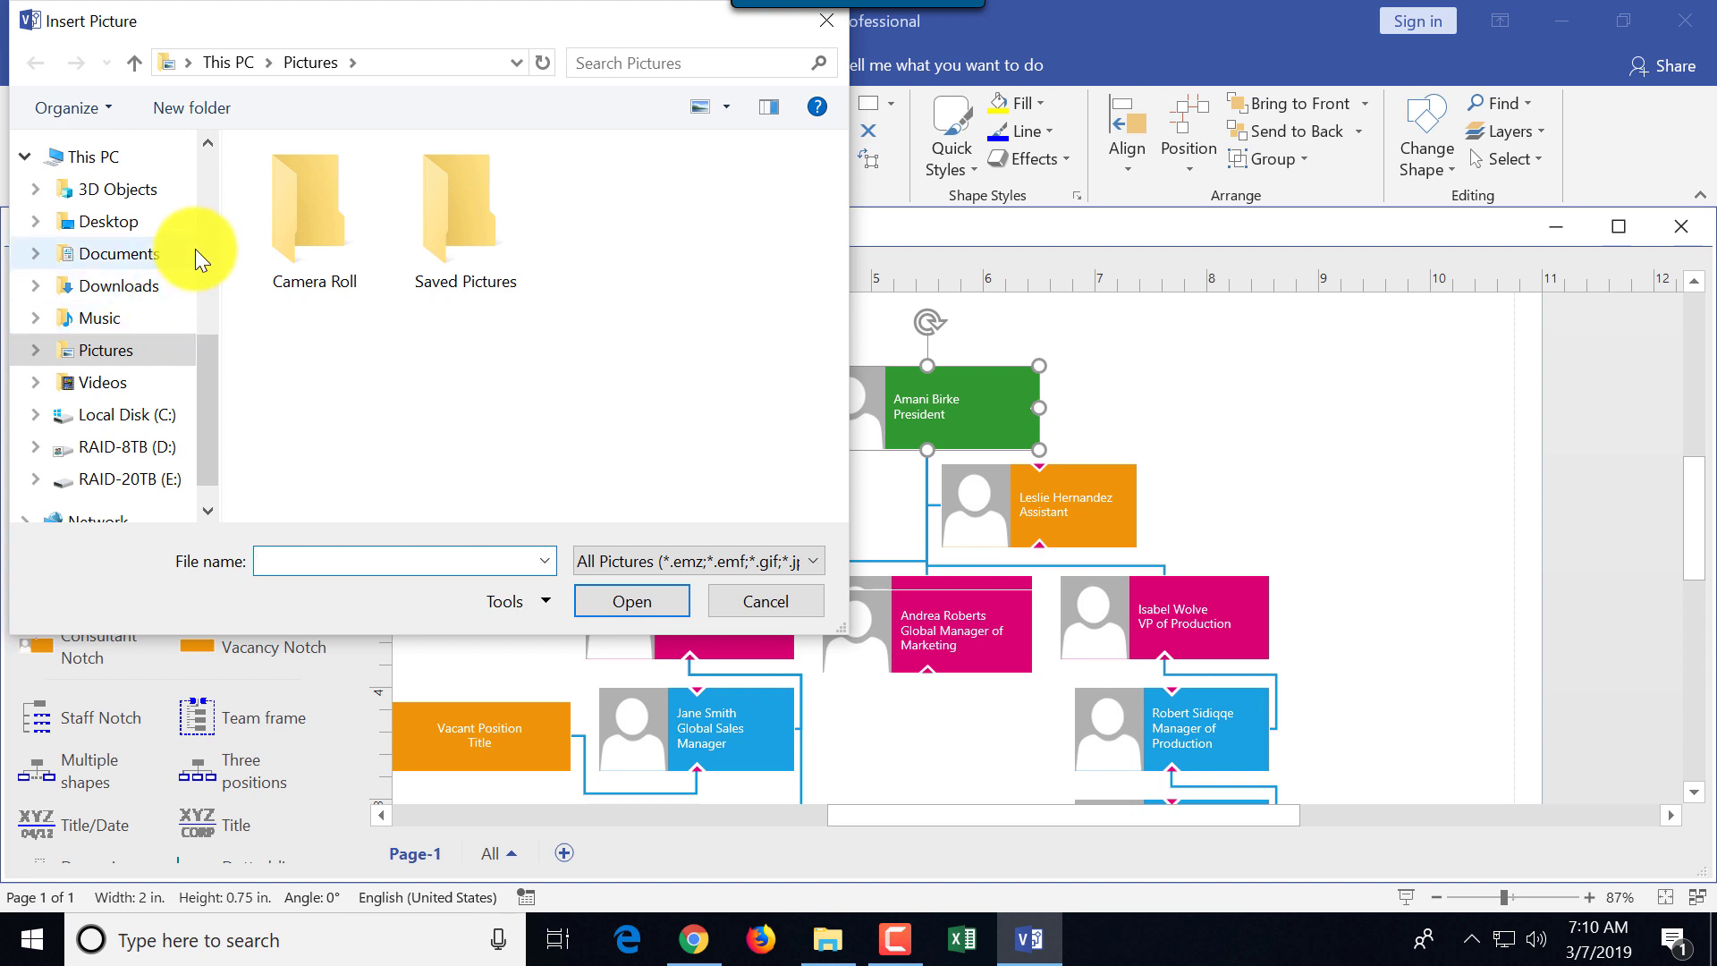
scroll(195, 255, "up", 5)
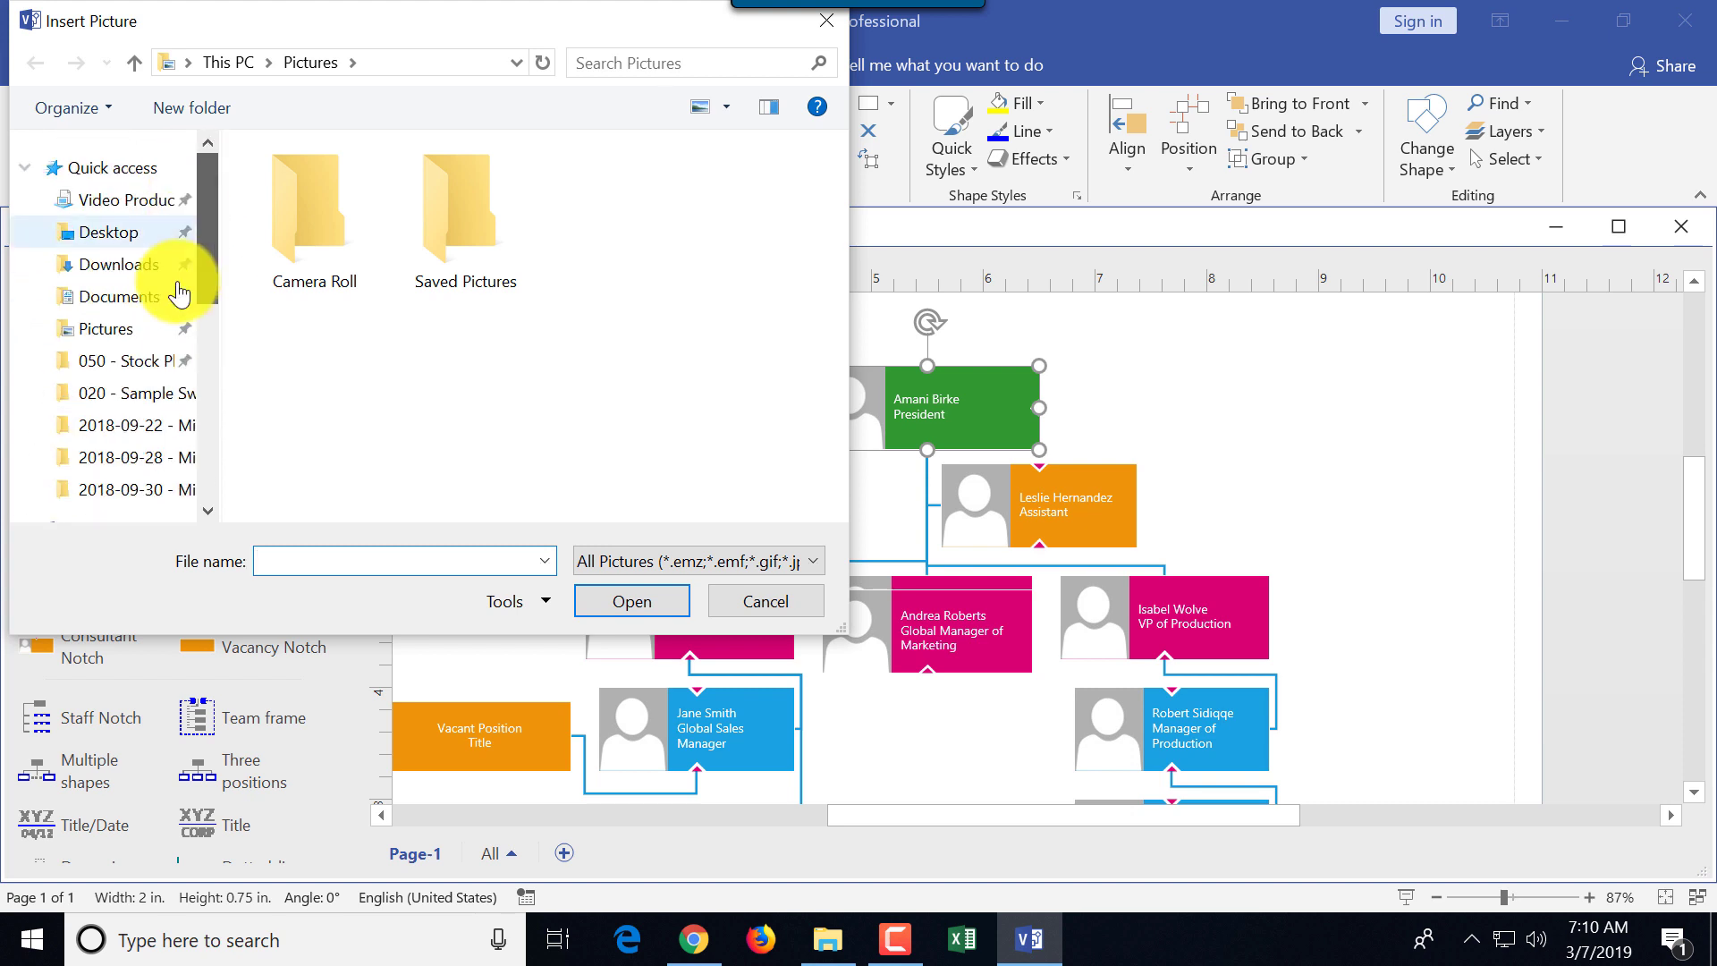
left_click(163, 362)
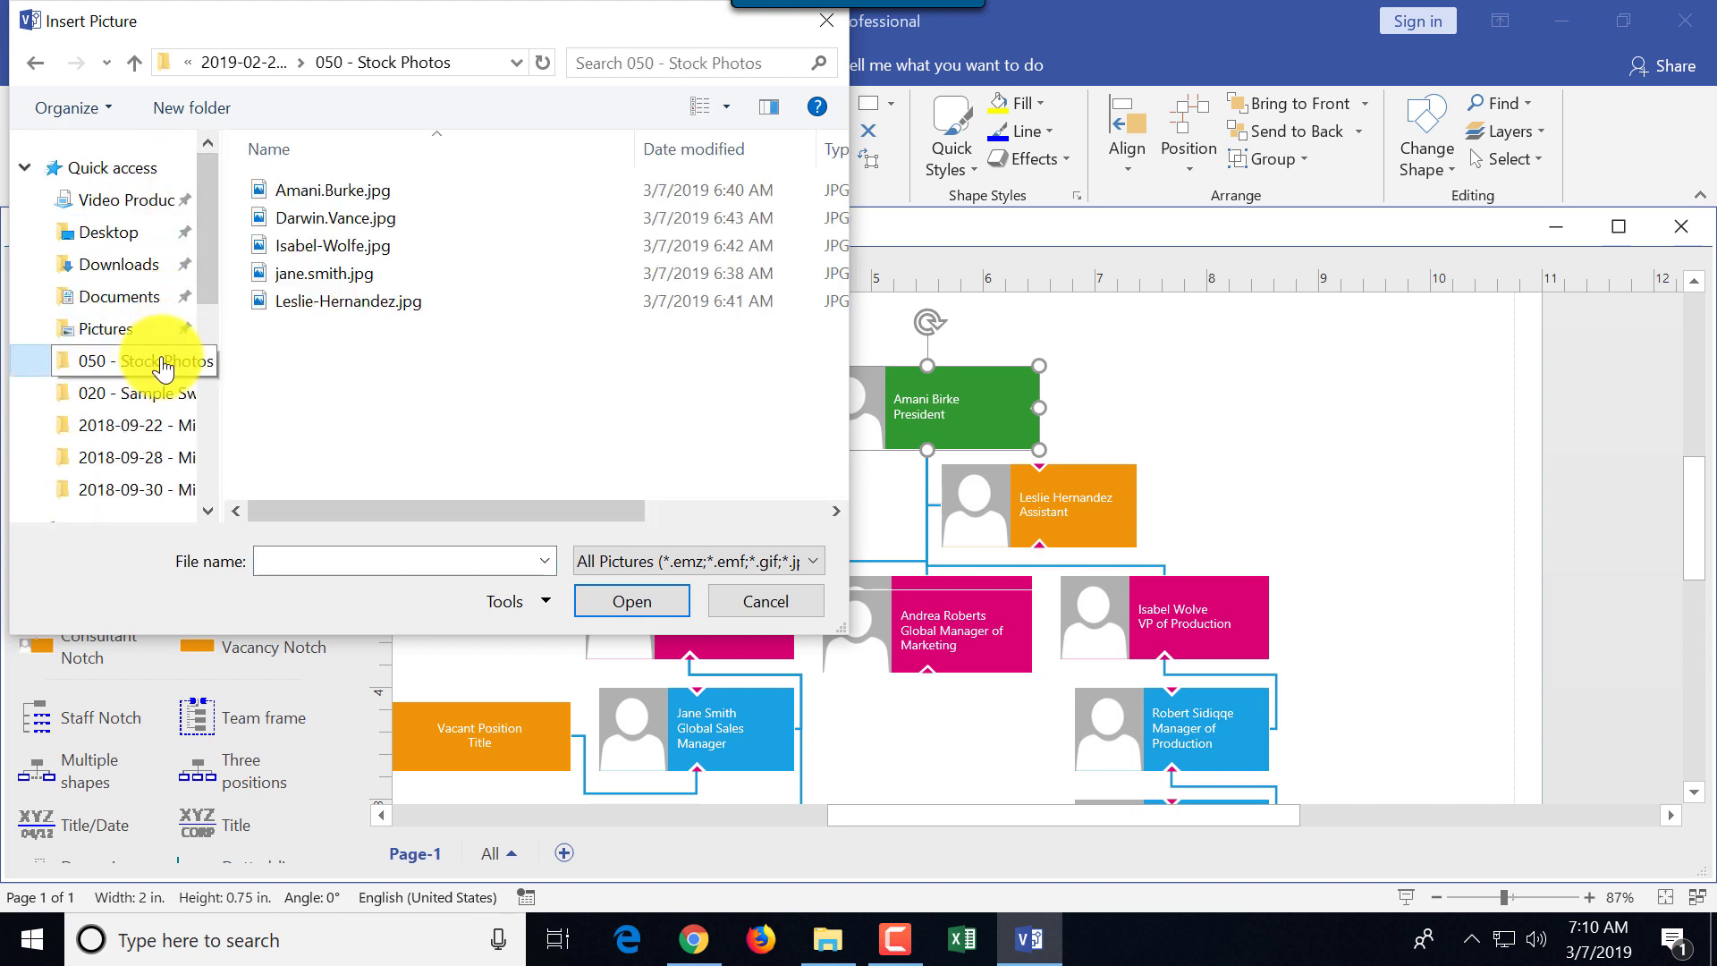
double_click(340, 190)
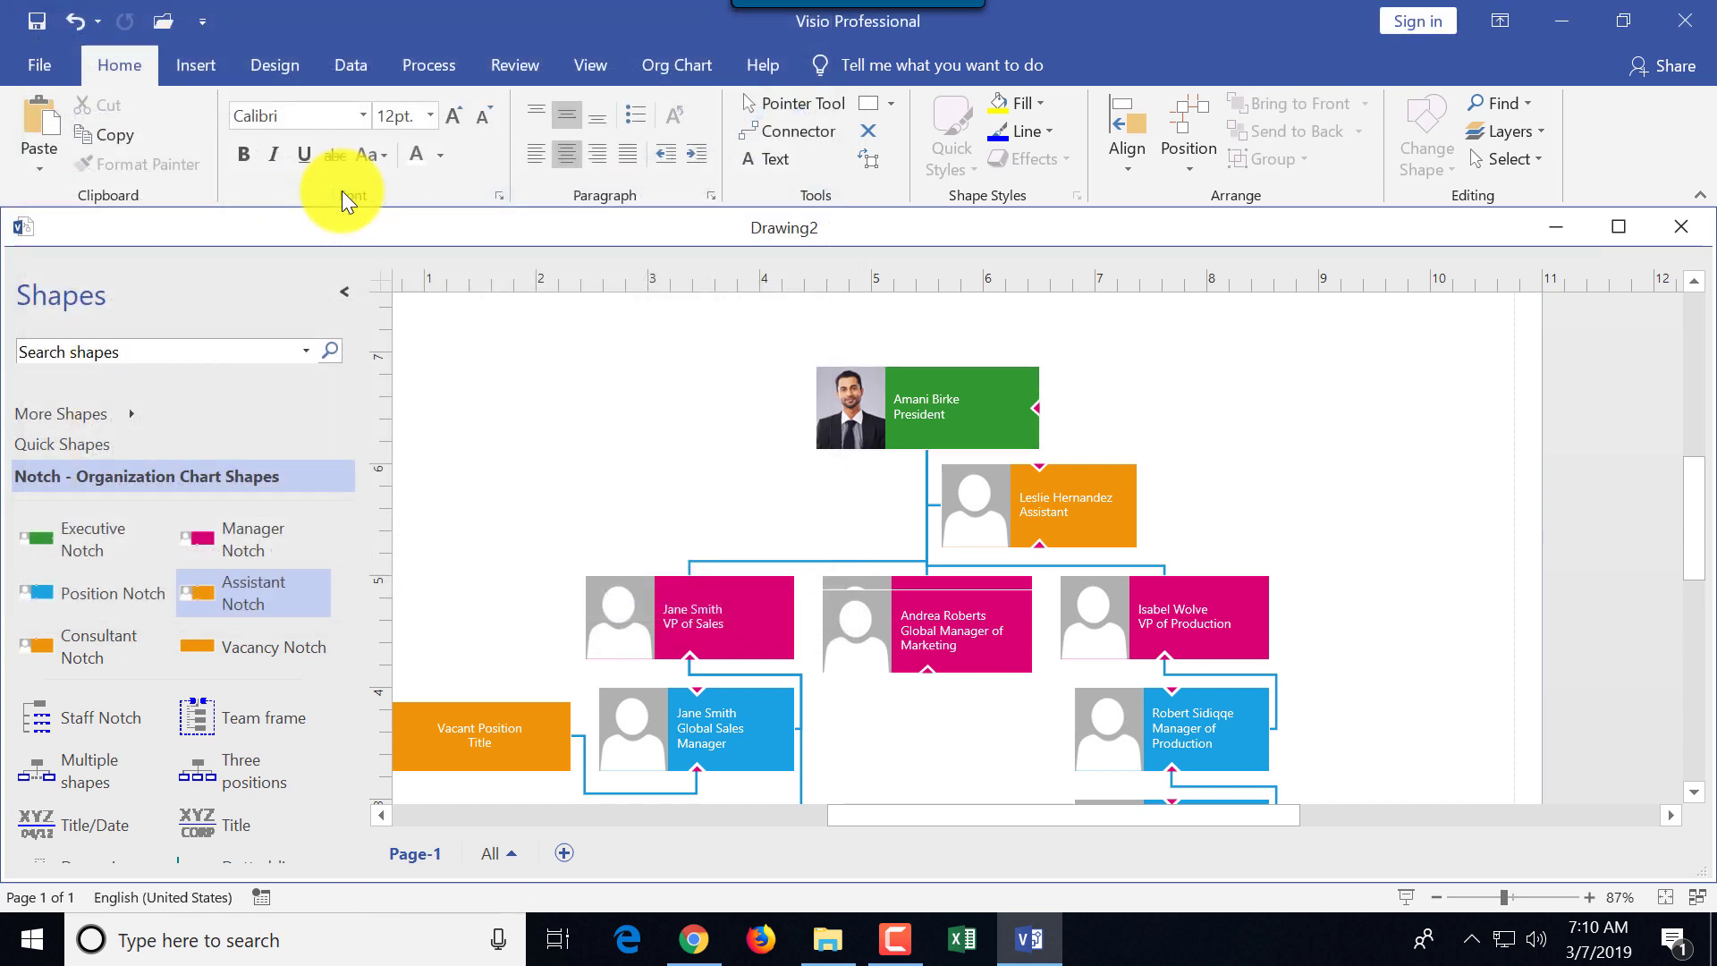
Change the Assistant shape's picture to the assistant's JPG photo from the 050 - Stock Photos folder.
left_click(1000, 512)
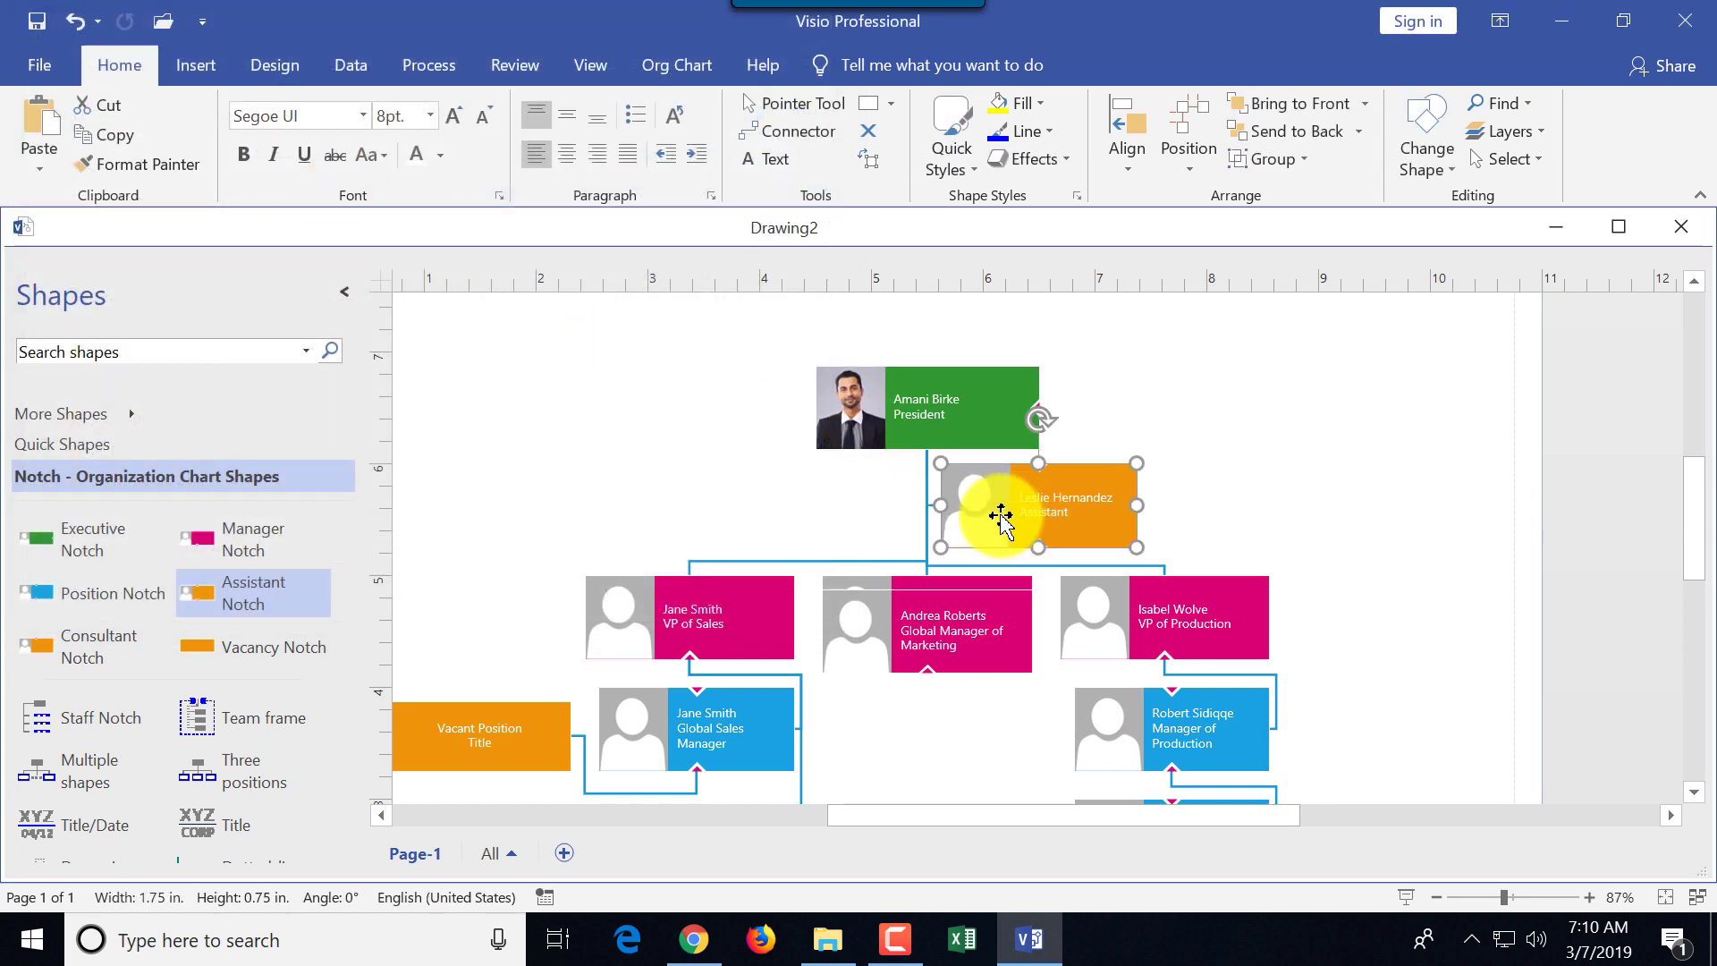
right_click(1132, 528)
mouse_move(1300, 57)
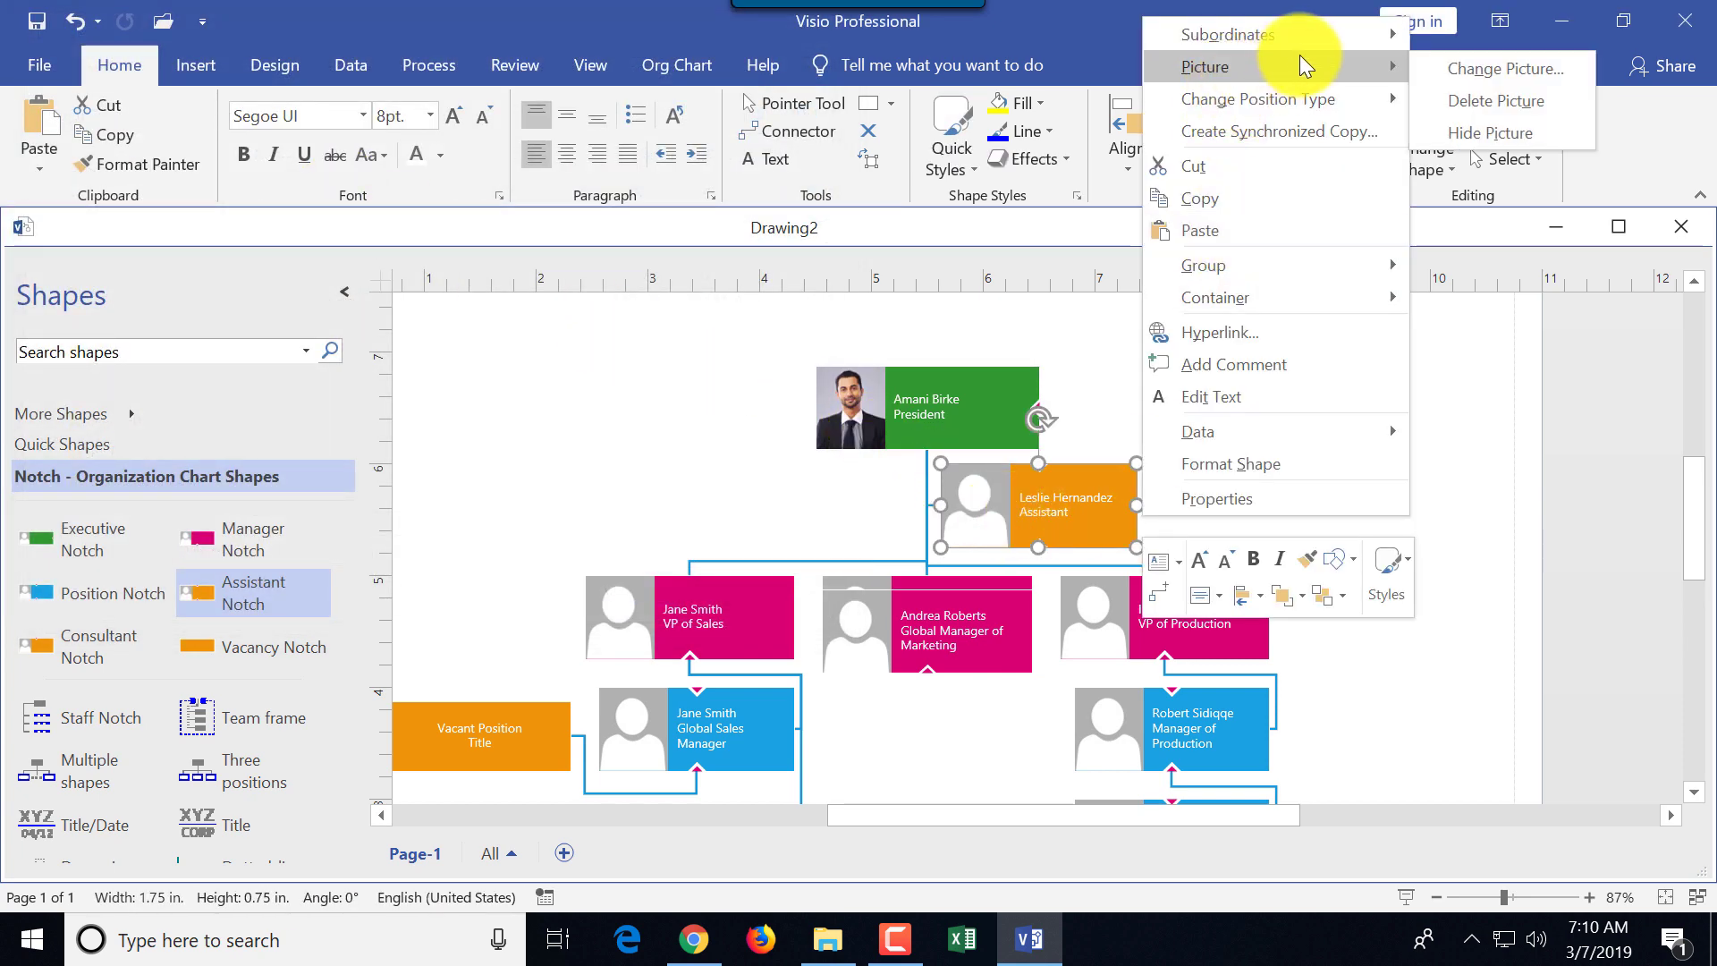
left_click(1464, 65)
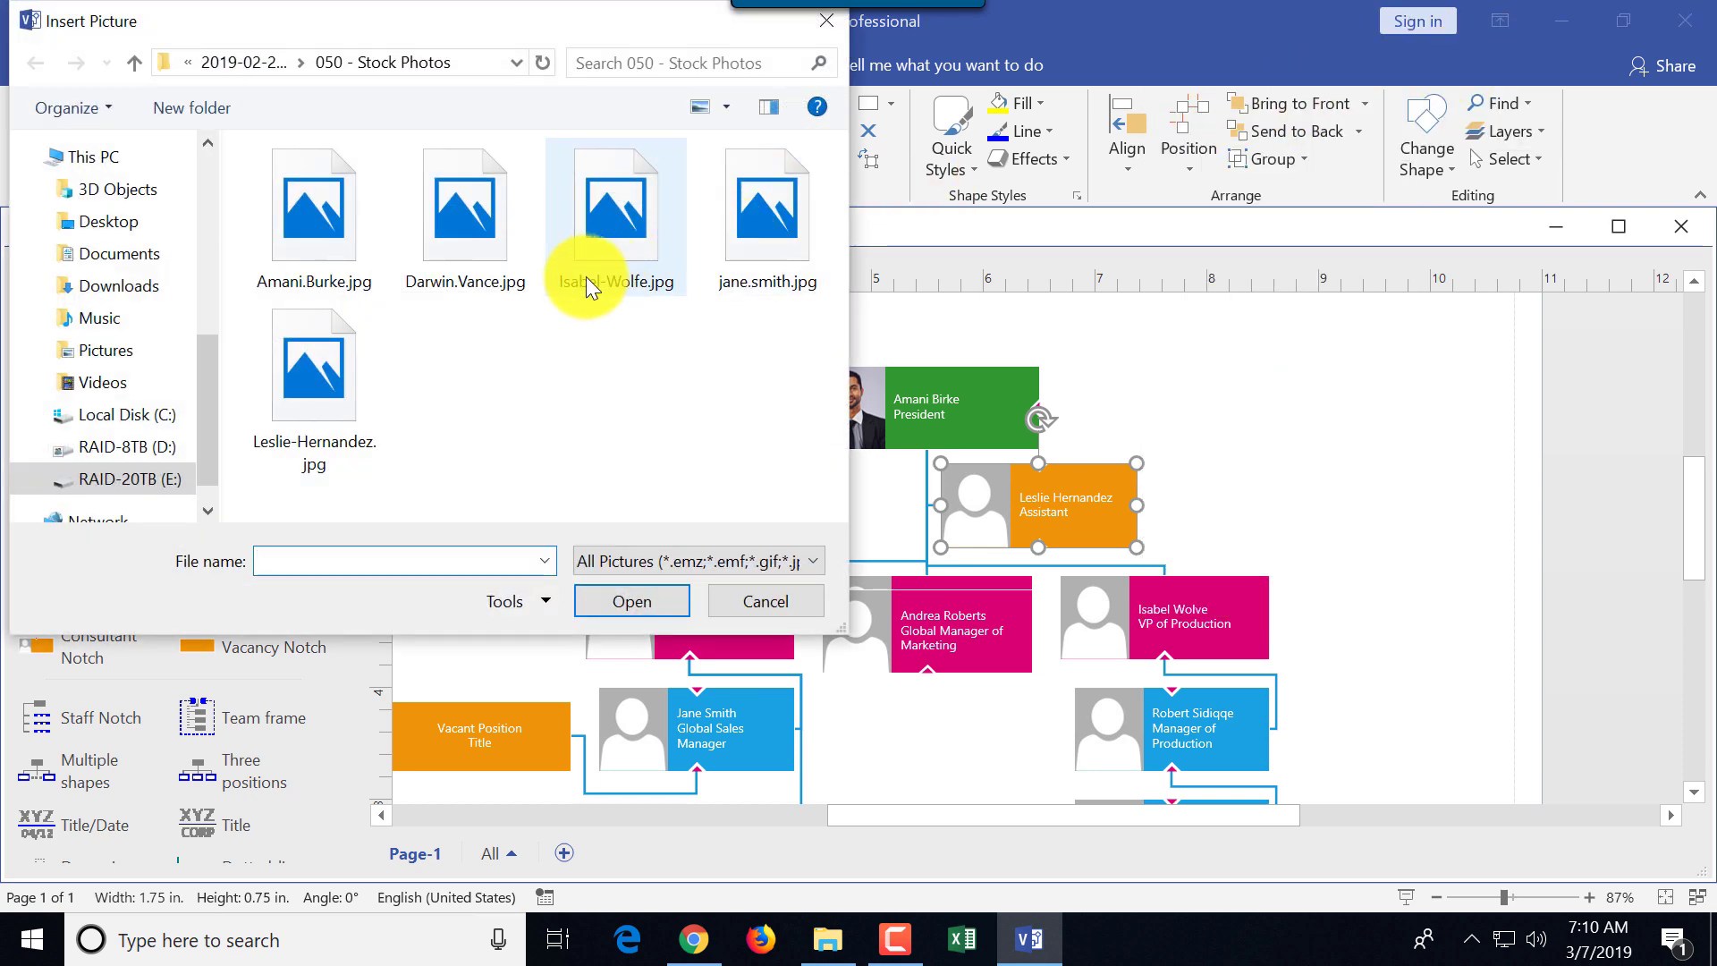
double_click(321, 395)
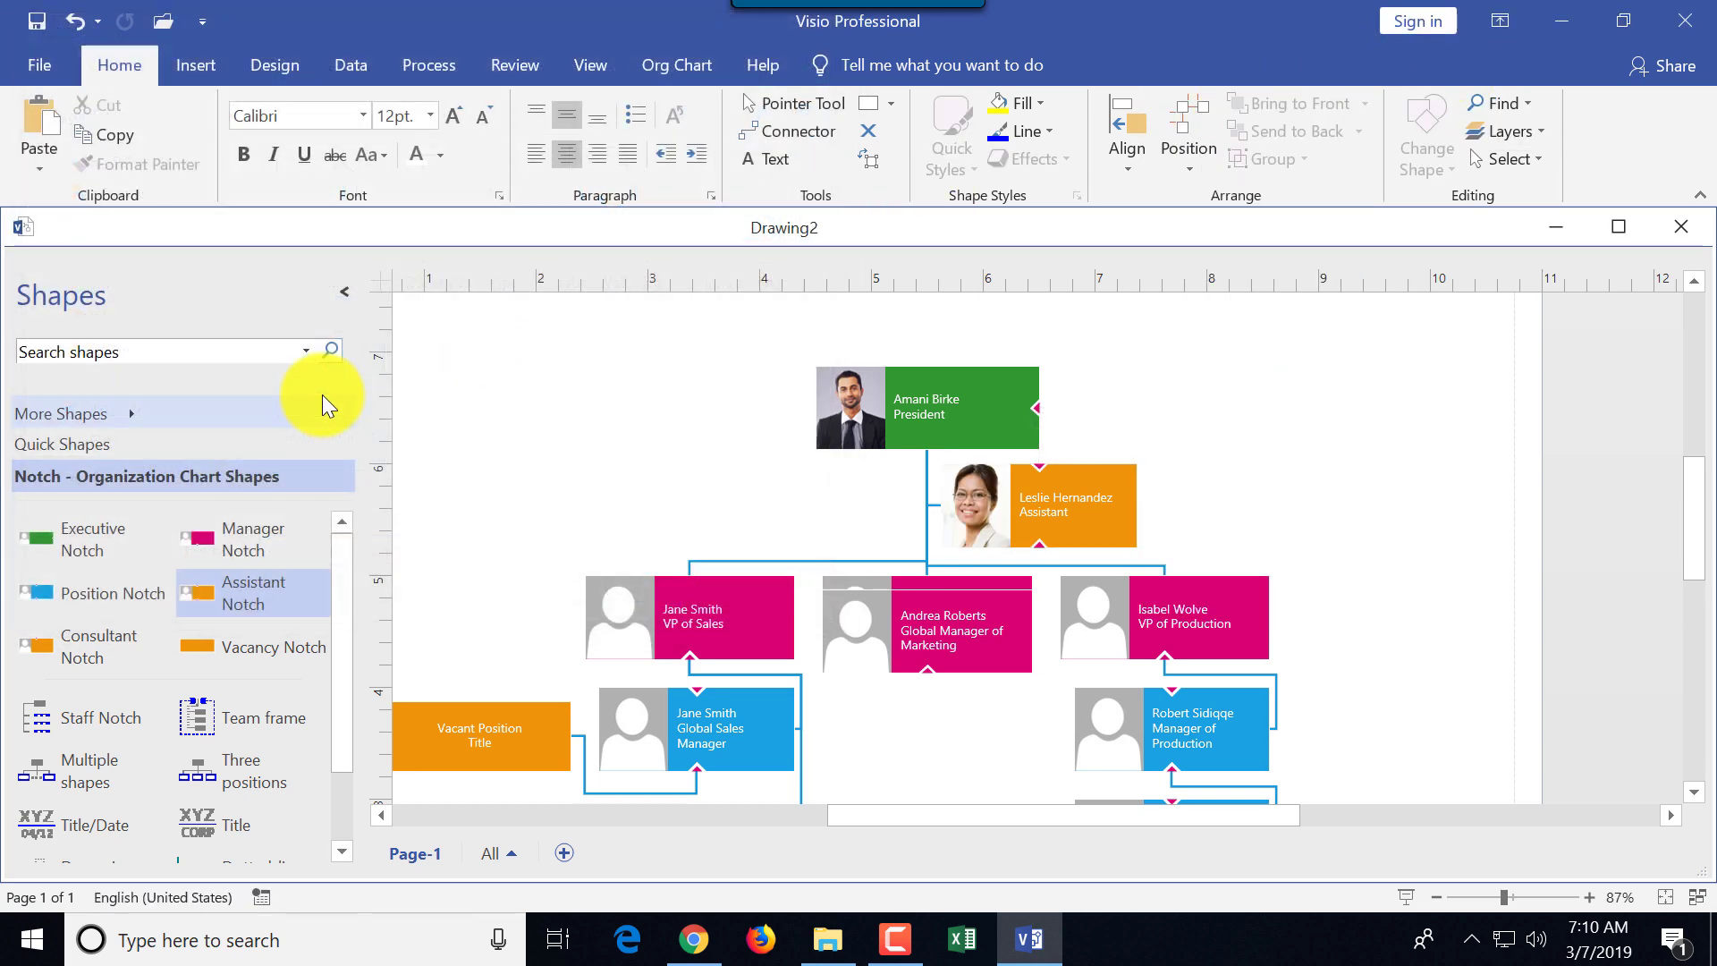
Change the VP of Sales shape's picture to that employee's JPG photo from the 050 - Stock Photos folder.
left_click(625, 622)
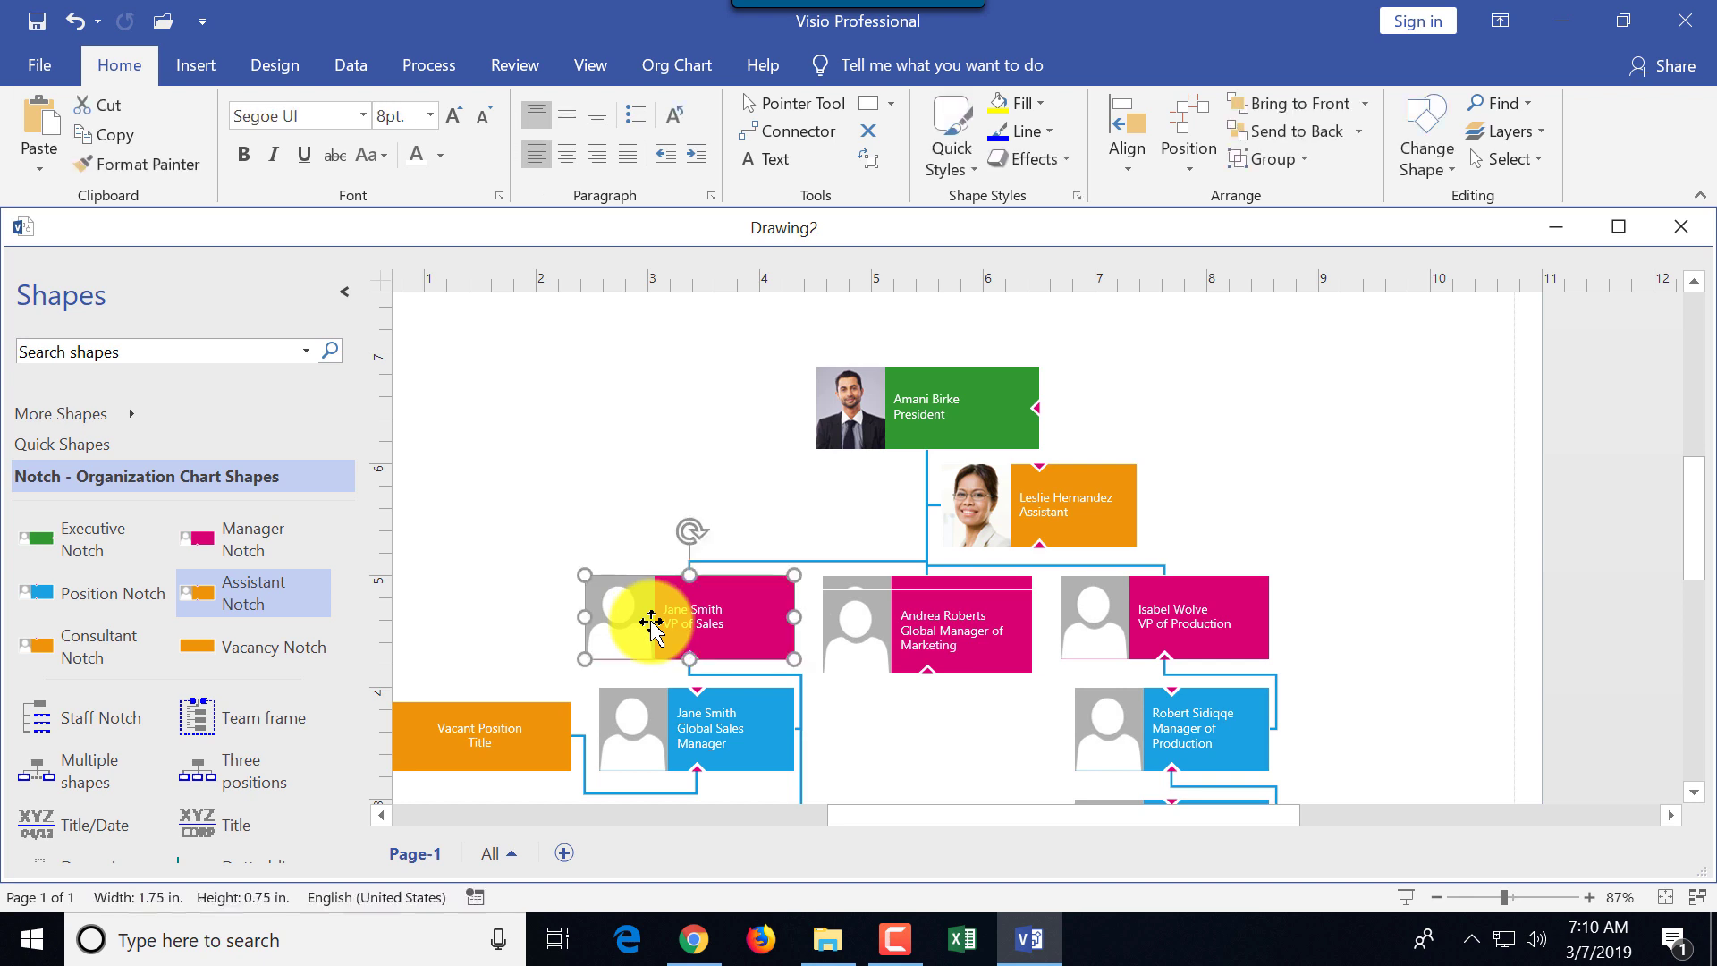
right_click(626, 623)
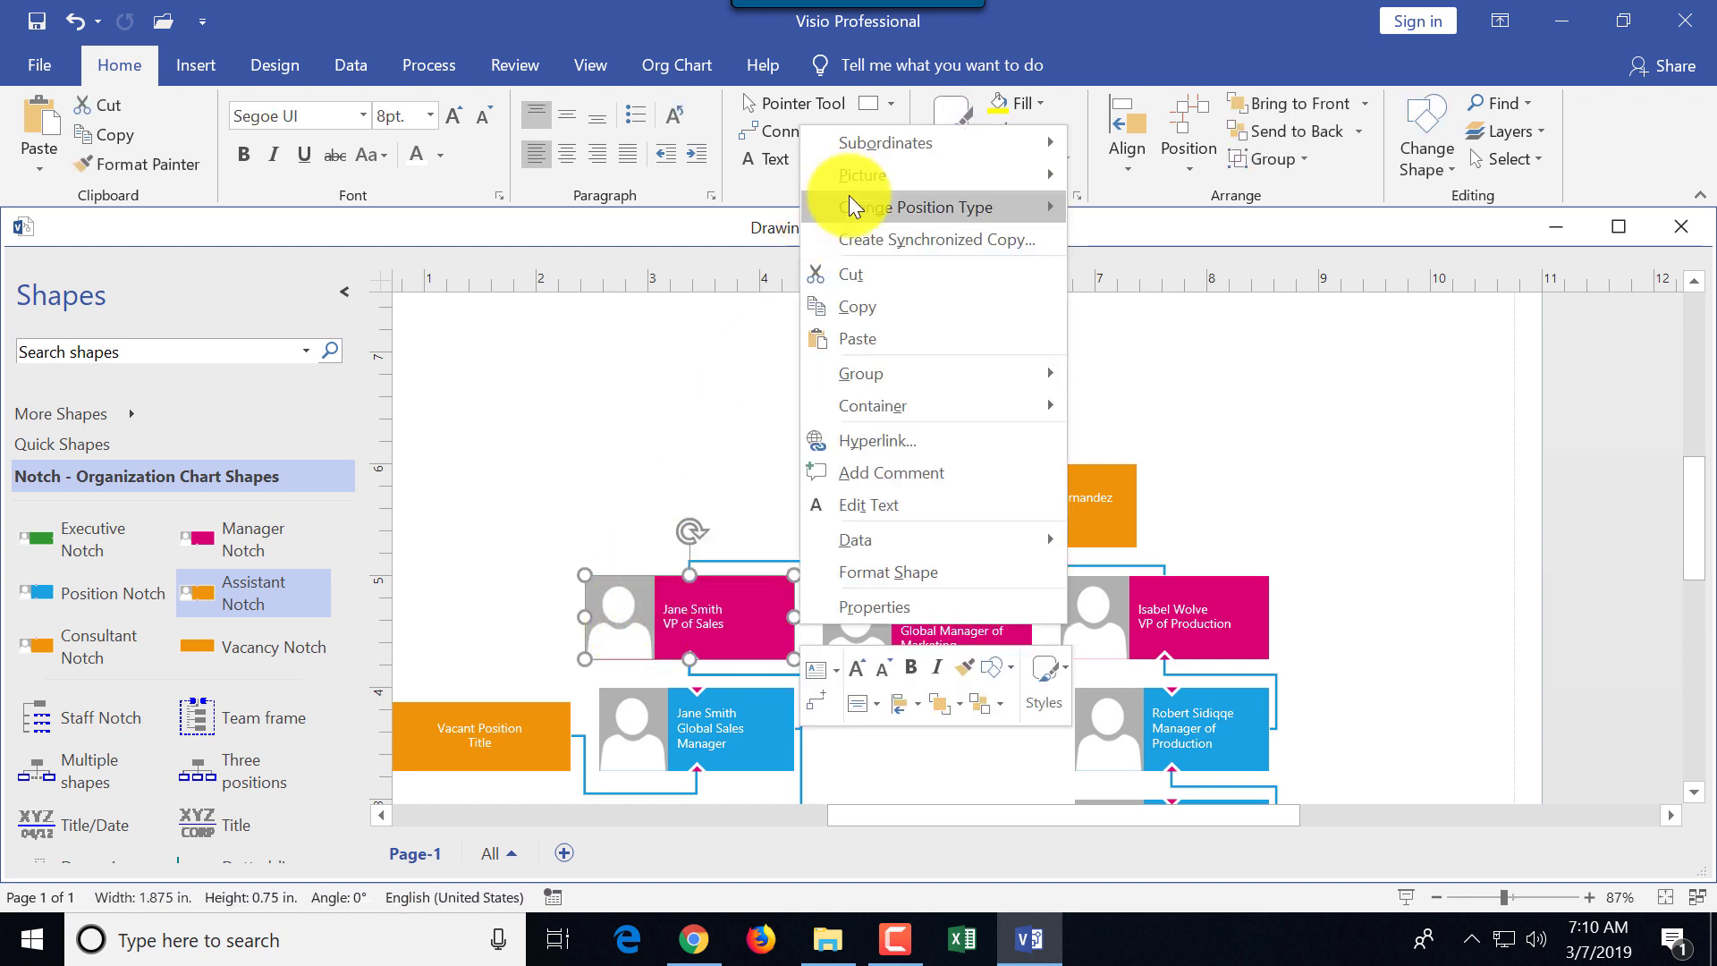
mouse_move(866, 177)
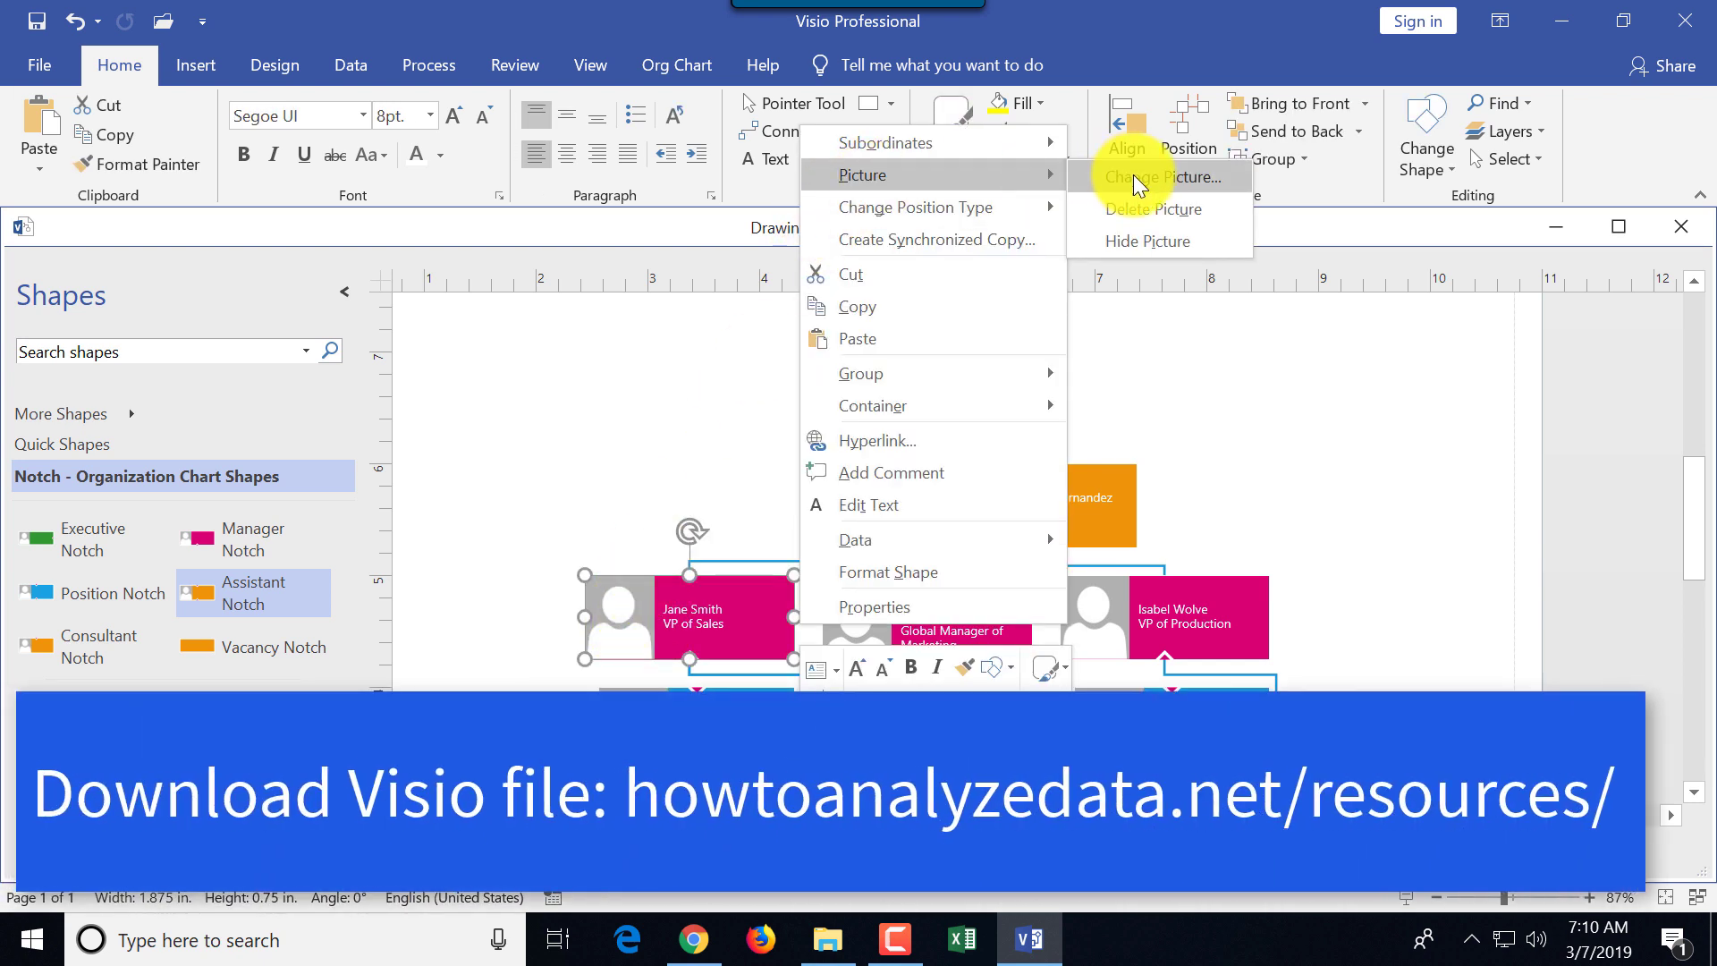
left_click(1134, 174)
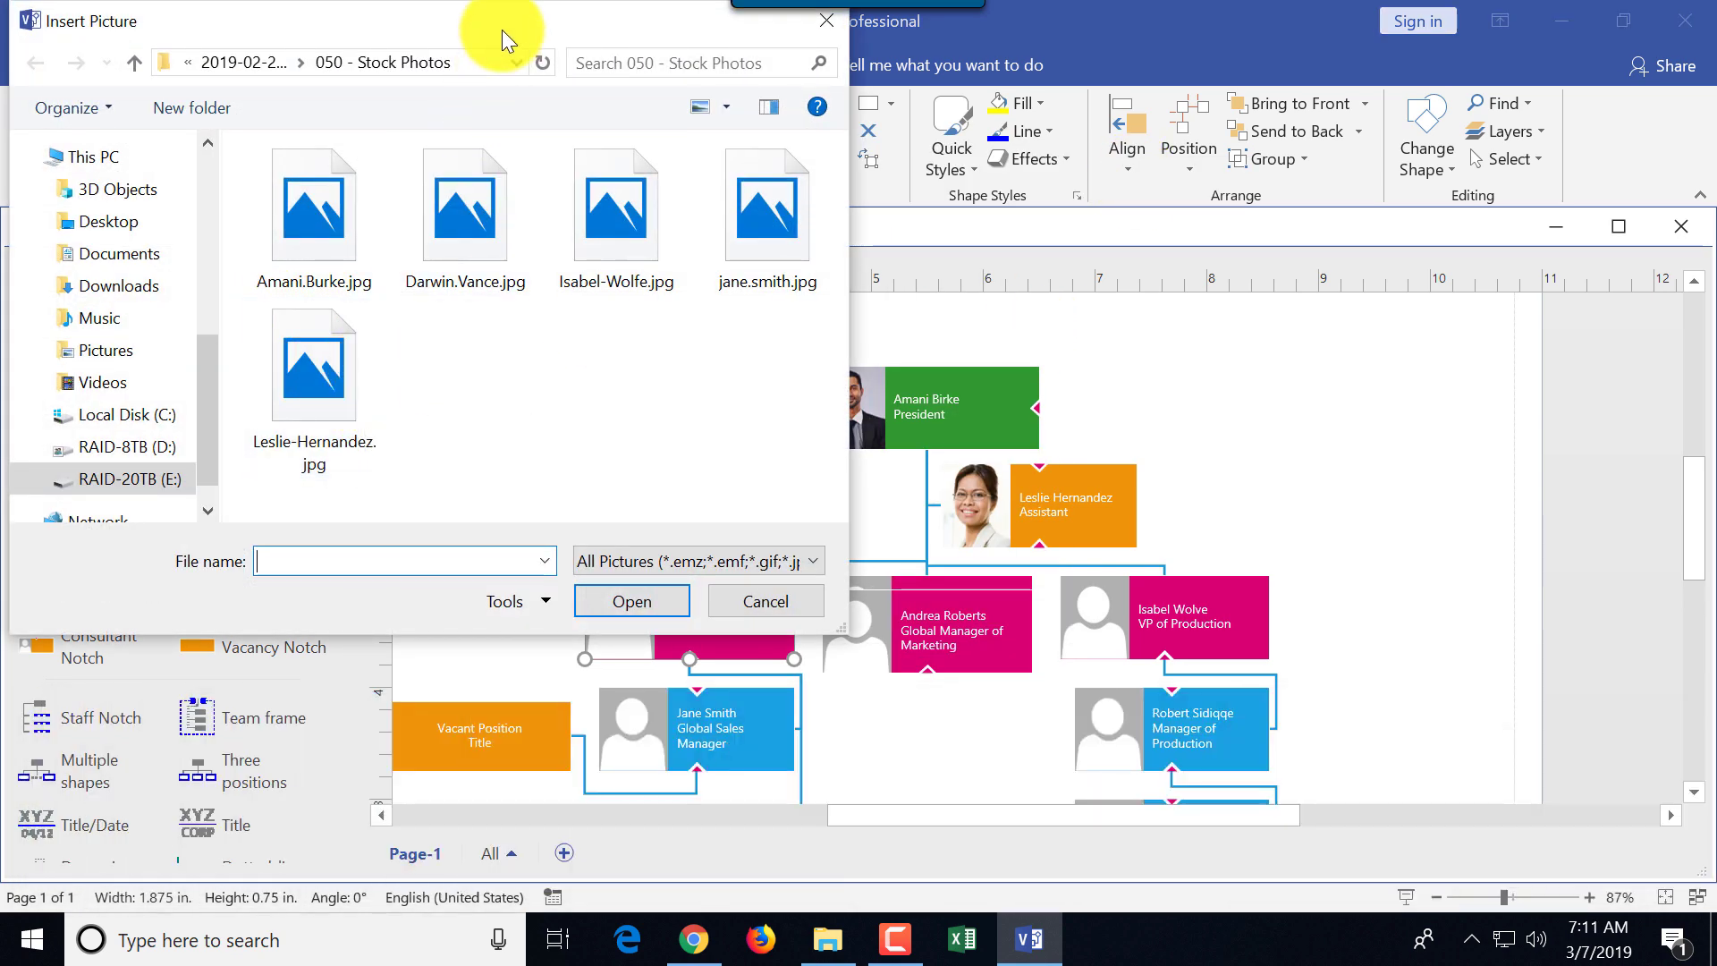
left_click_drag(501, 30, 1334, 211)
double_click(1602, 387)
Try putting the marketing VP's photo and full name on the Global Manager of Marketing shape.
right_click(959, 635)
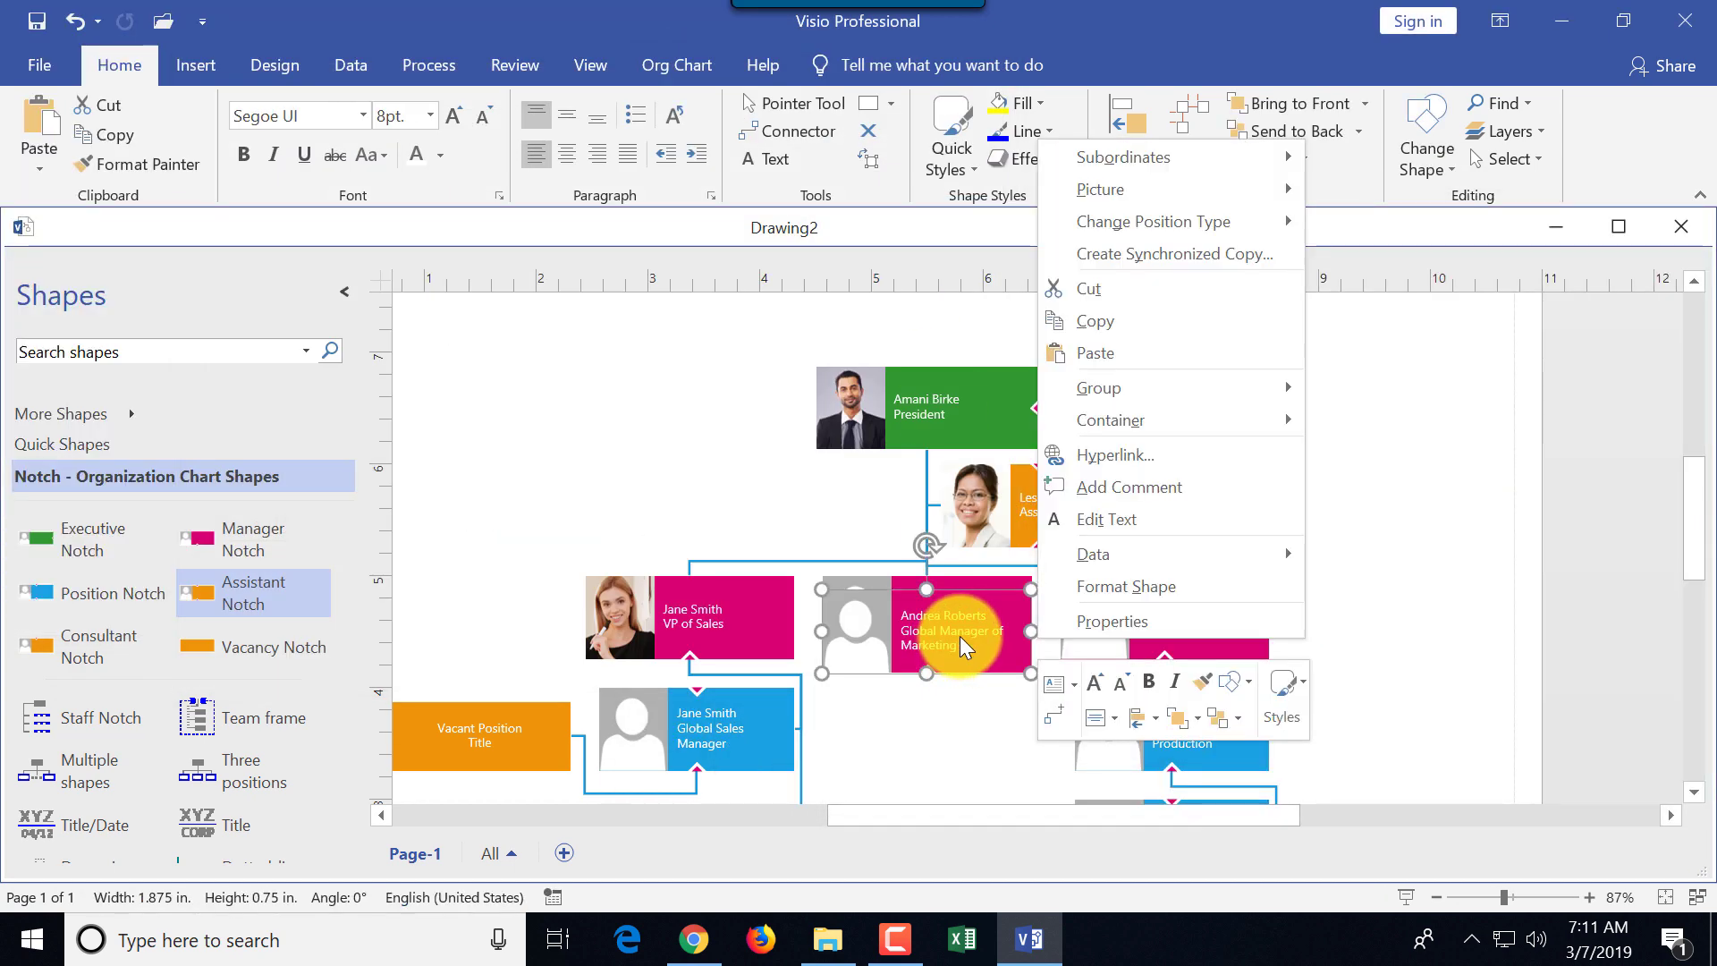
left_click(1348, 193)
mouse_move(683, 64)
left_mouse_down()
mouse_move(1490, 118)
mouse_move(832, 337)
mouse_move(652, 106)
mouse_move(688, 93)
left_mouse_up()
double_click(649, 284)
left_click(947, 613)
type("Darvin")
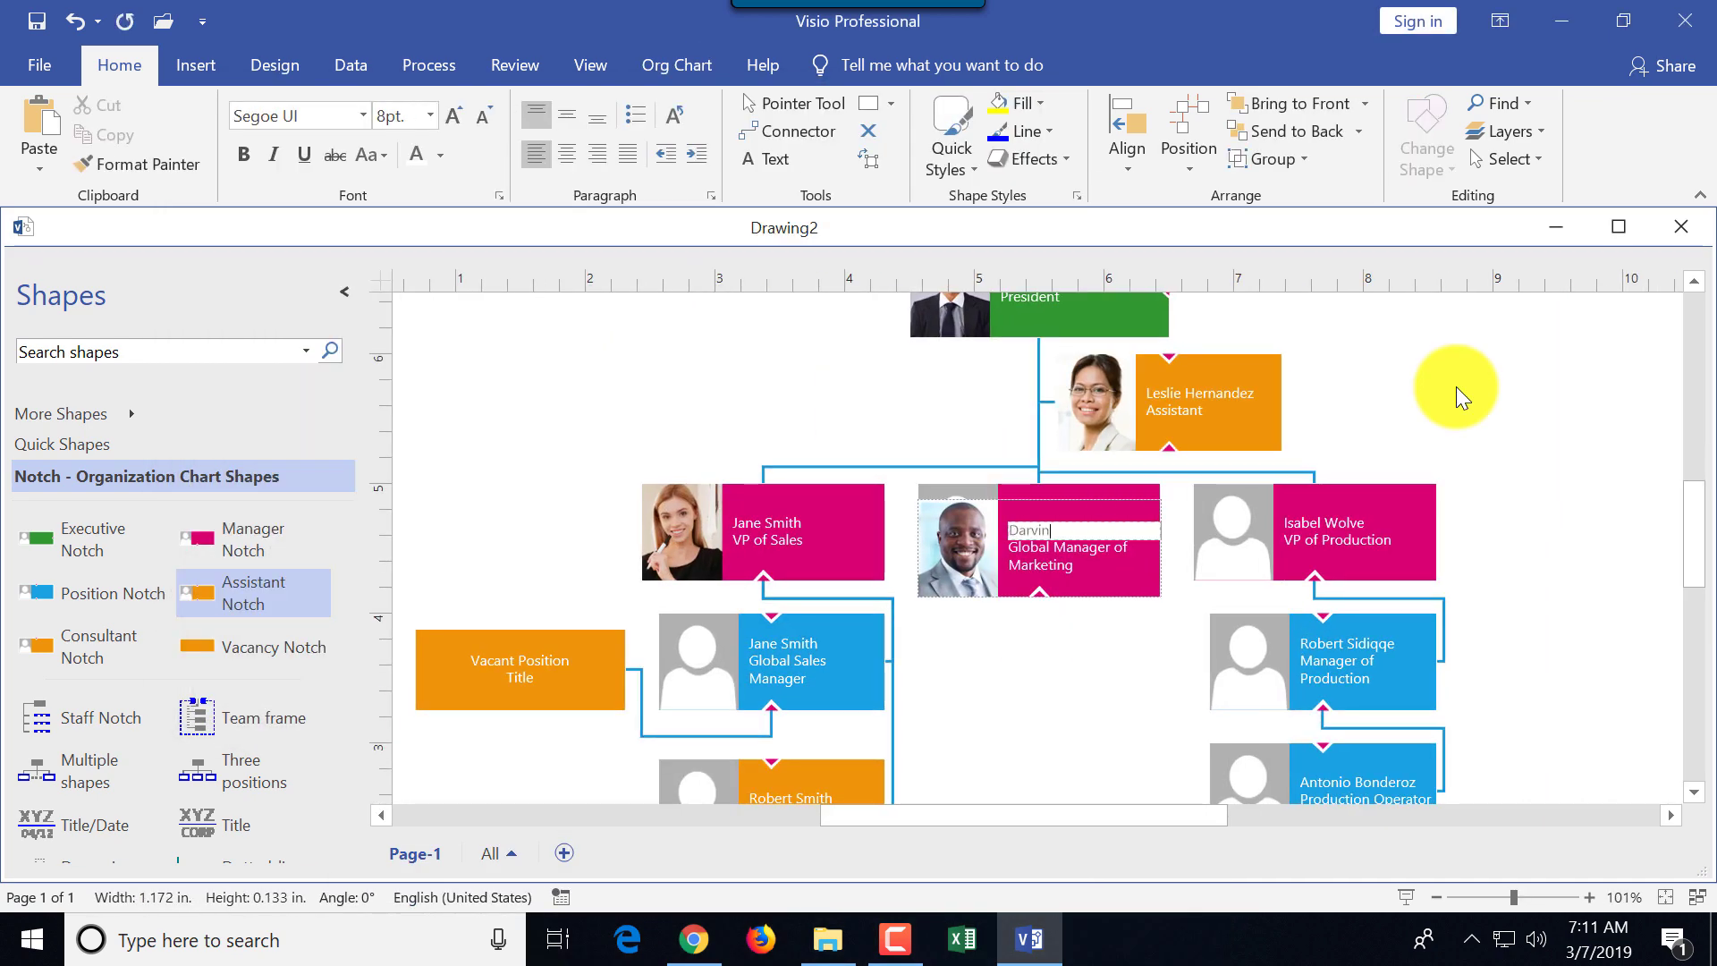
type(" Vance")
left_click(1456, 387)
Undo the name change on the Global Manager of Marketing shape and move it below the VP of Marketing.
left_click_drag(851, 613, 966, 640)
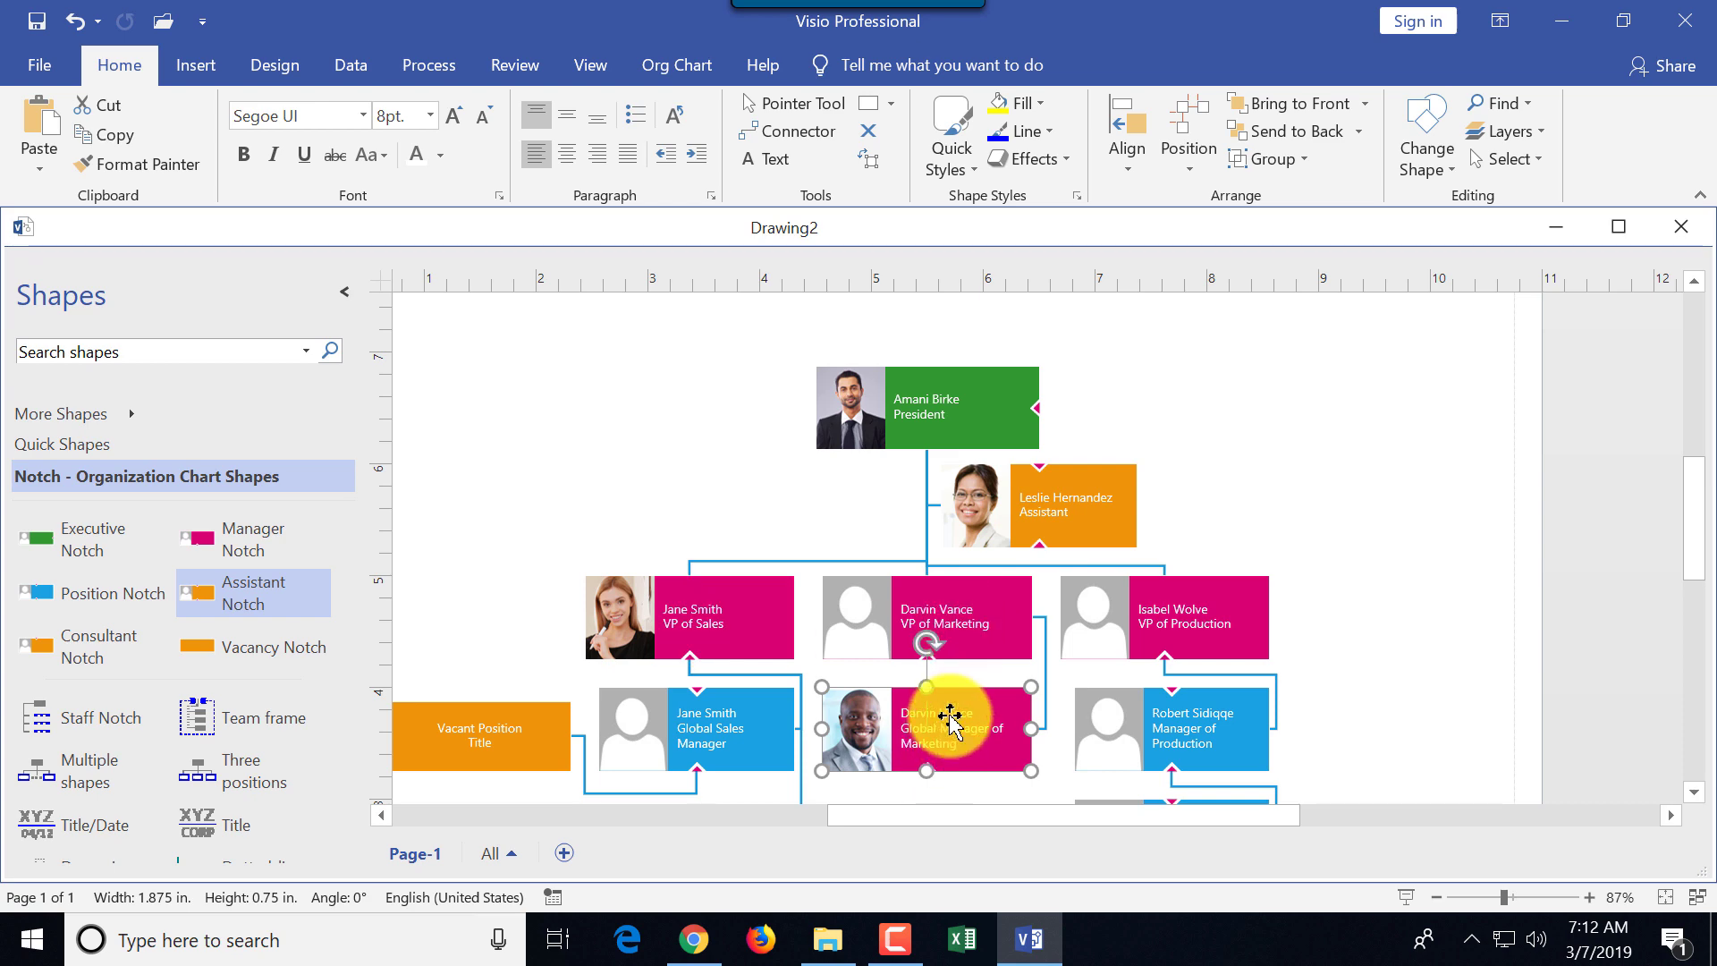
key("ctrl+z")
left_click_drag(1028, 560, 1028, 689)
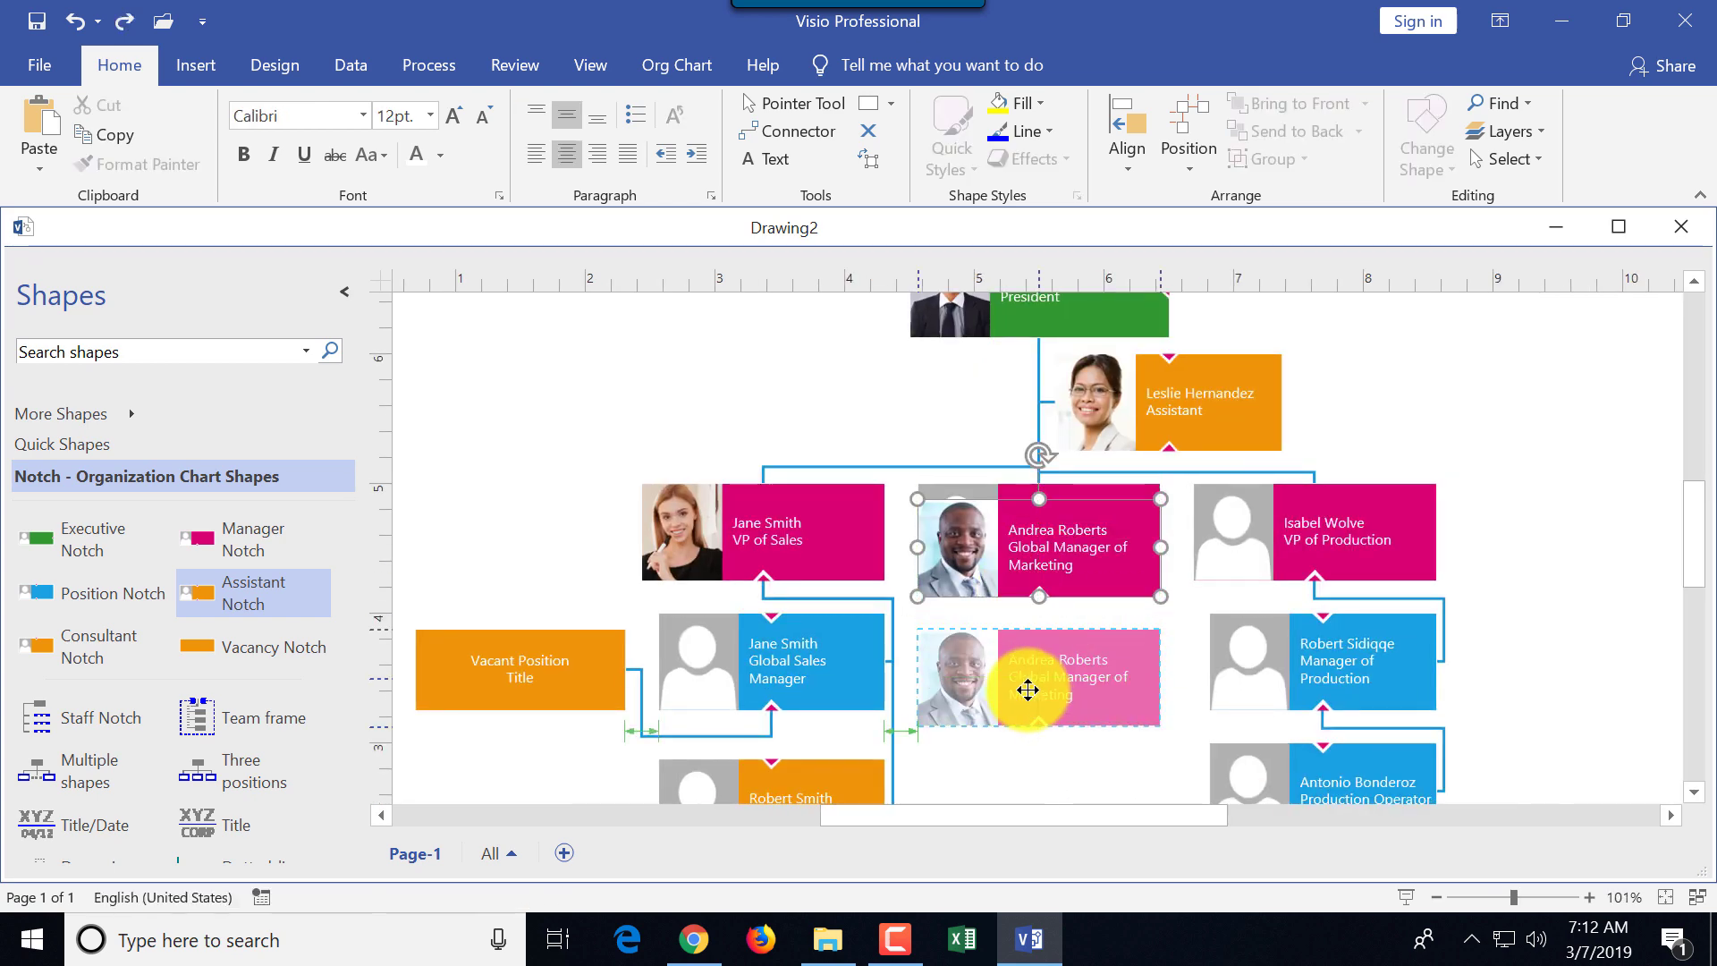
Try to change the picture in the Global Manager of Marketing shape.
right_click(1019, 689)
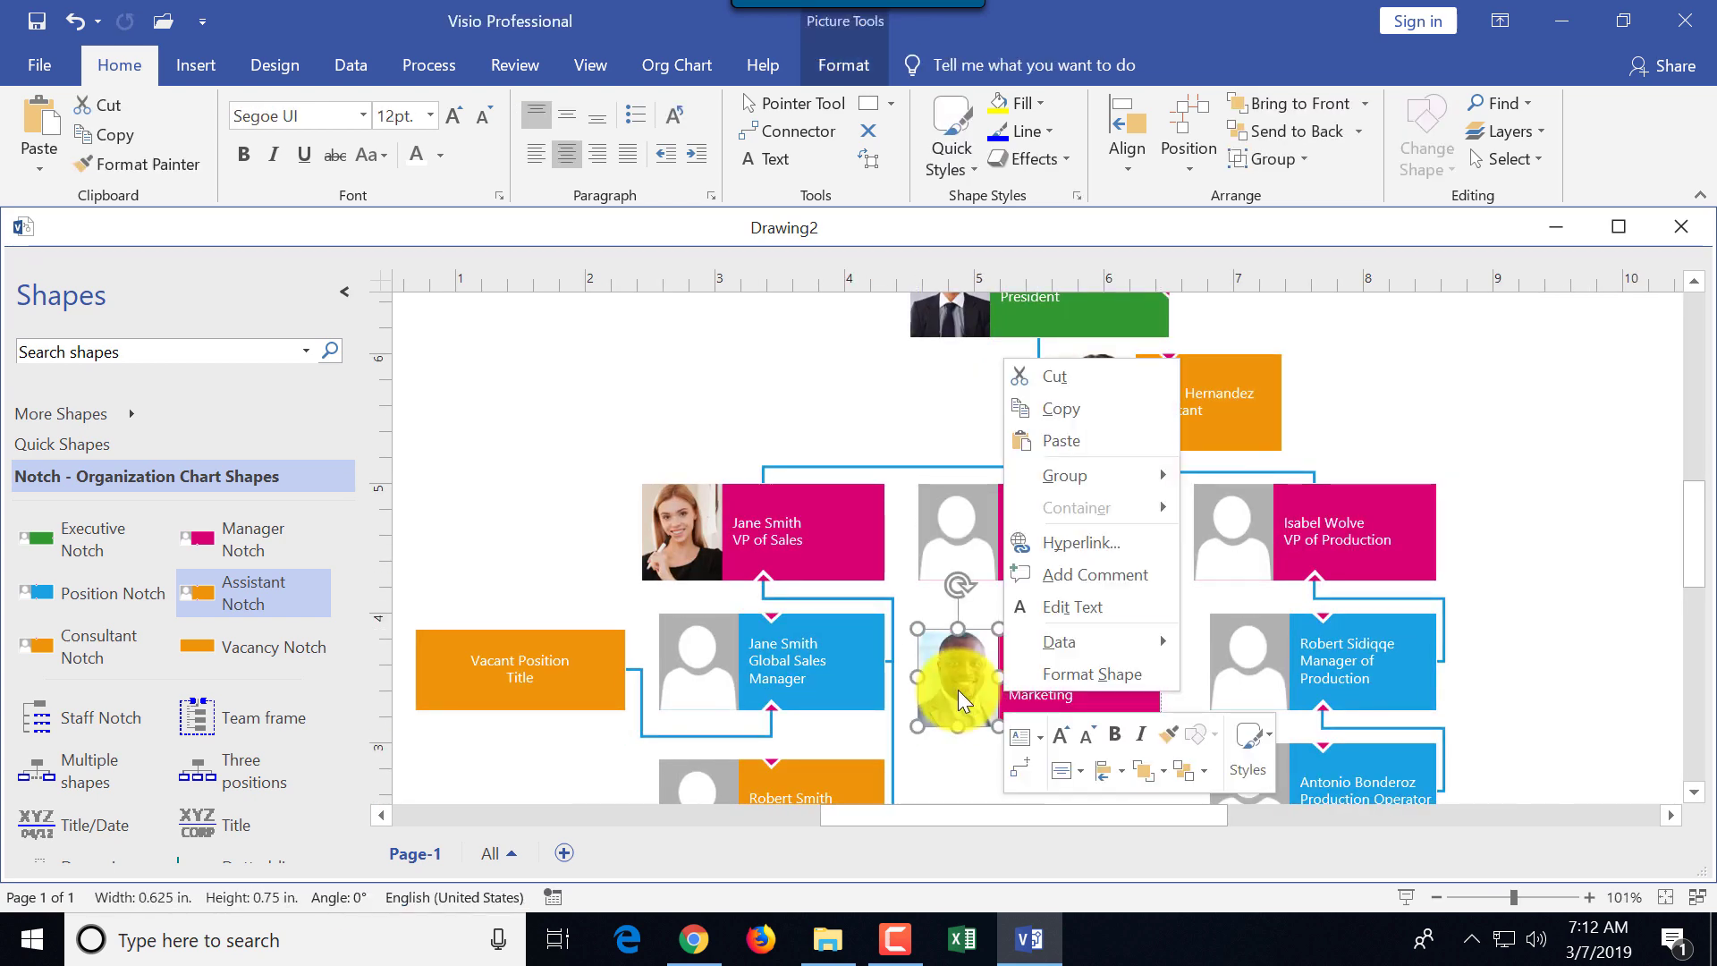
key("Escape")
right_click(1118, 706)
left_click(1520, 291)
right_click(1118, 653)
mouse_move(1297, 244)
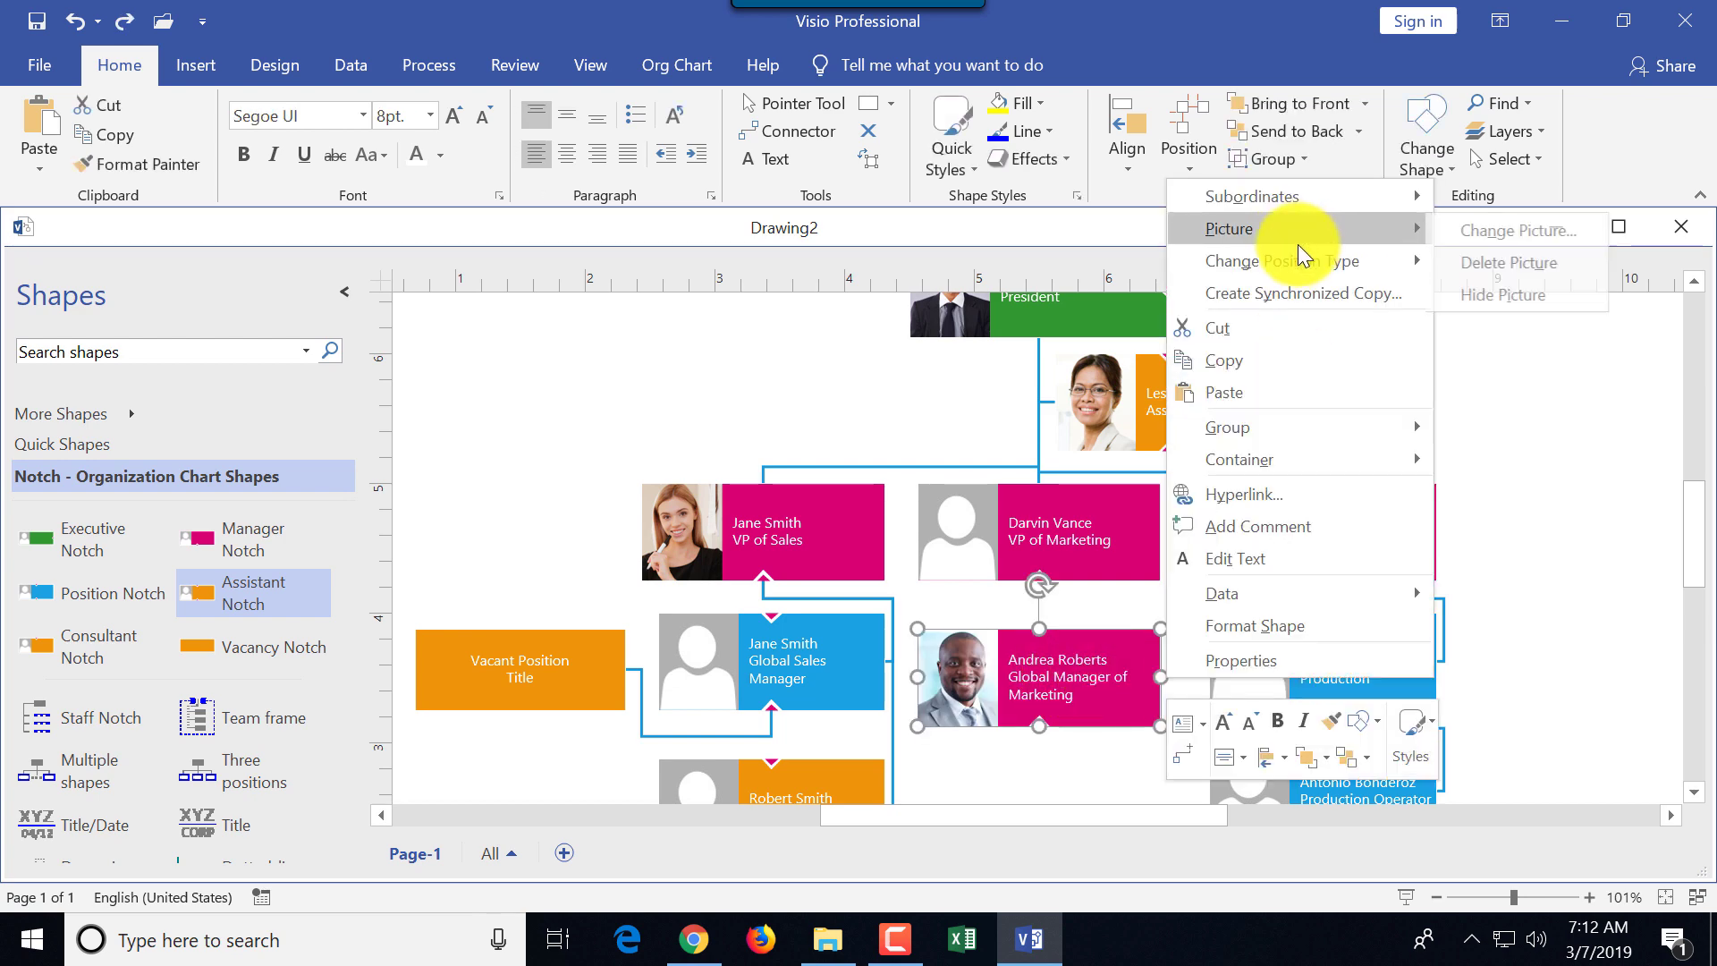
left_click(1484, 230)
left_click(964, 681)
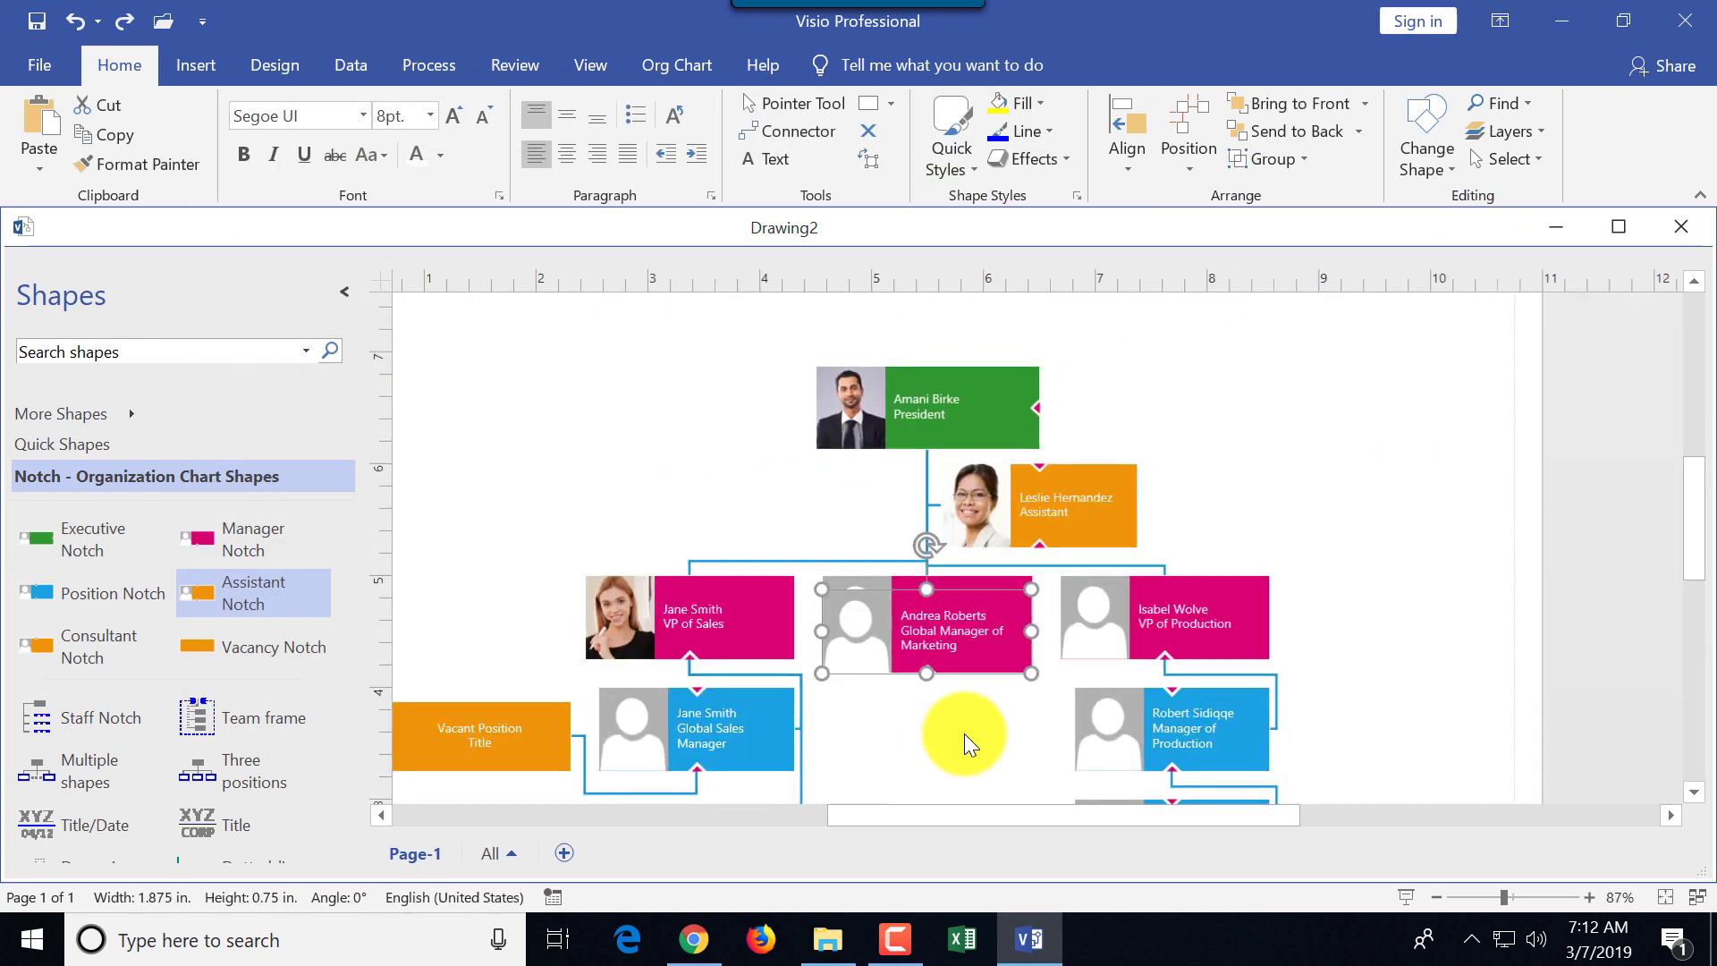
Move the Global Manager of Marketing shape below the VP of Marketing and insert the VP's photo in the VP of Marketing shape.
mouse_move(959, 740)
left_mouse_down()
mouse_move(978, 756)
mouse_move(989, 636)
mouse_move(946, 747)
left_mouse_up()
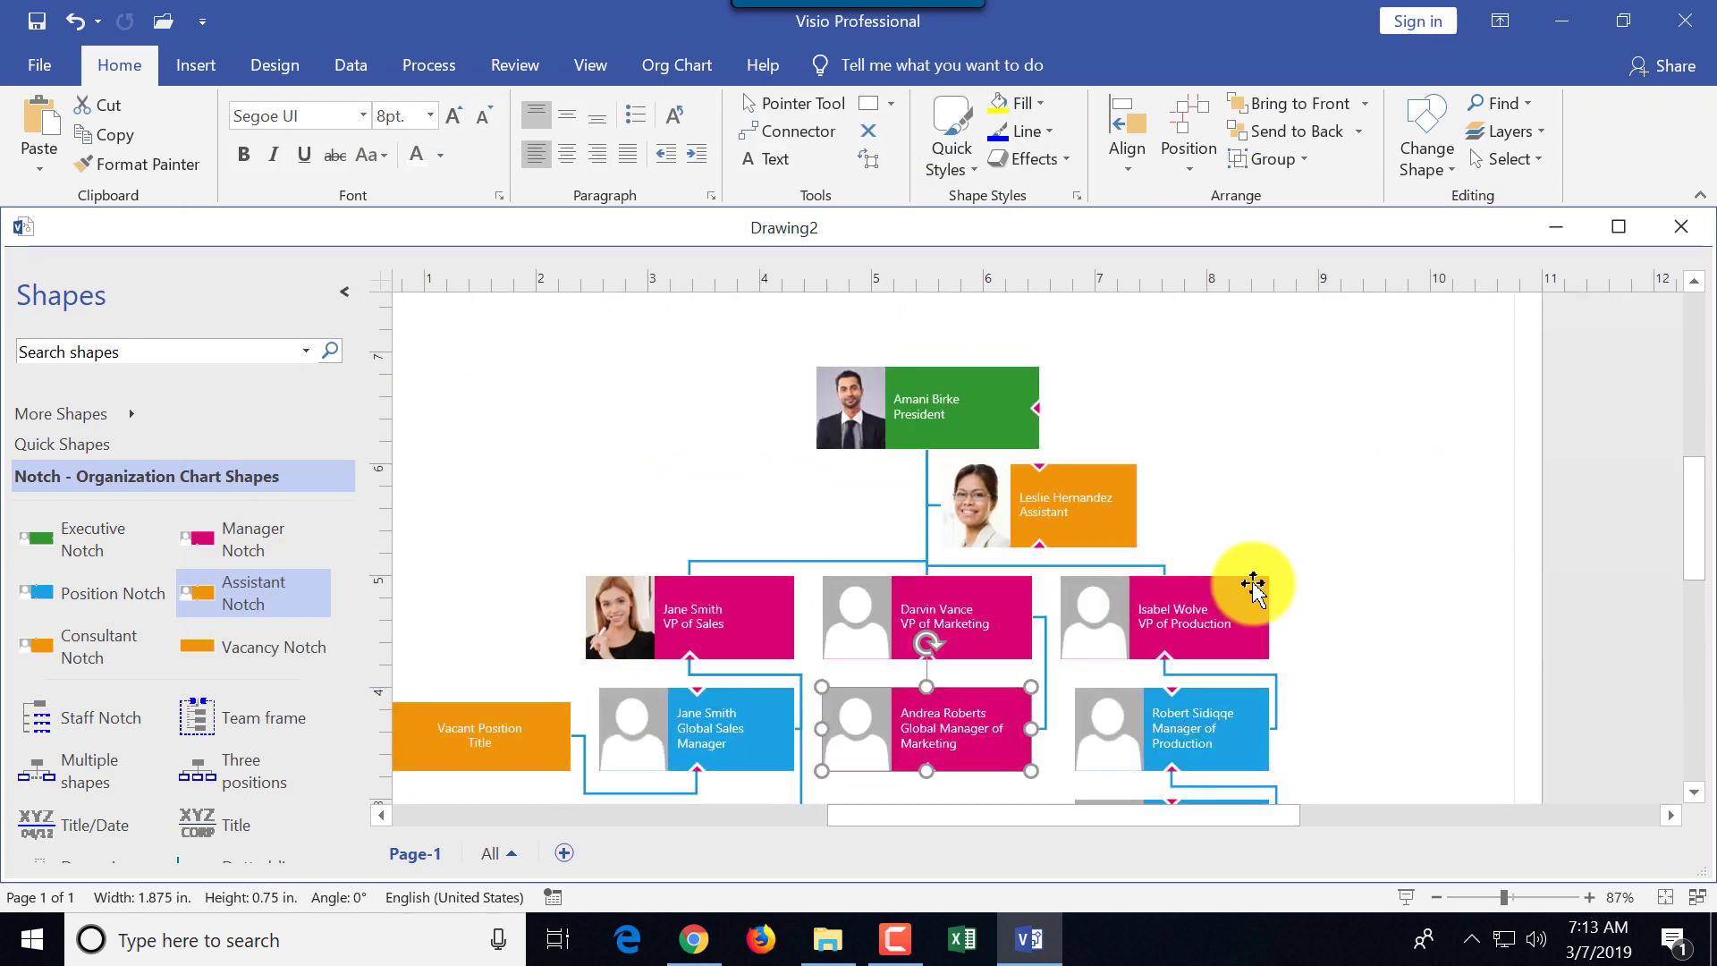
right_click(863, 620)
mouse_move(1118, 173)
left_click(1368, 181)
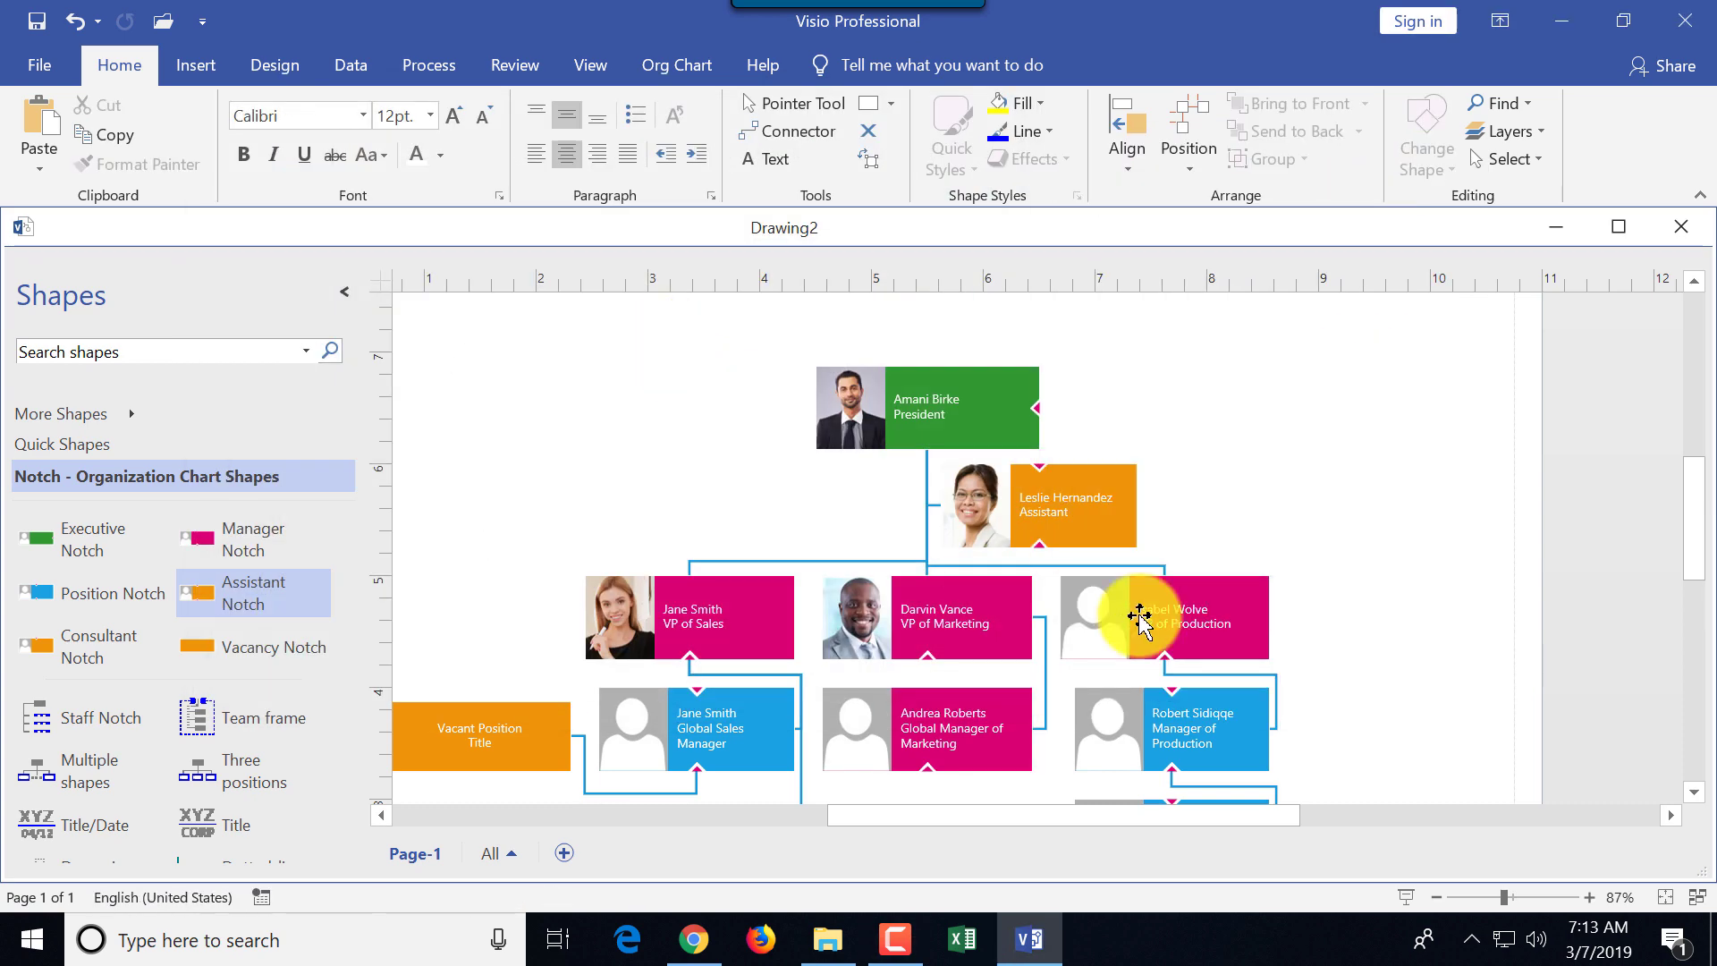
Change the VP of Production shape's picture to that employee's JPG photo from the stock photos.
right_click(1262, 617)
mouse_move(1391, 176)
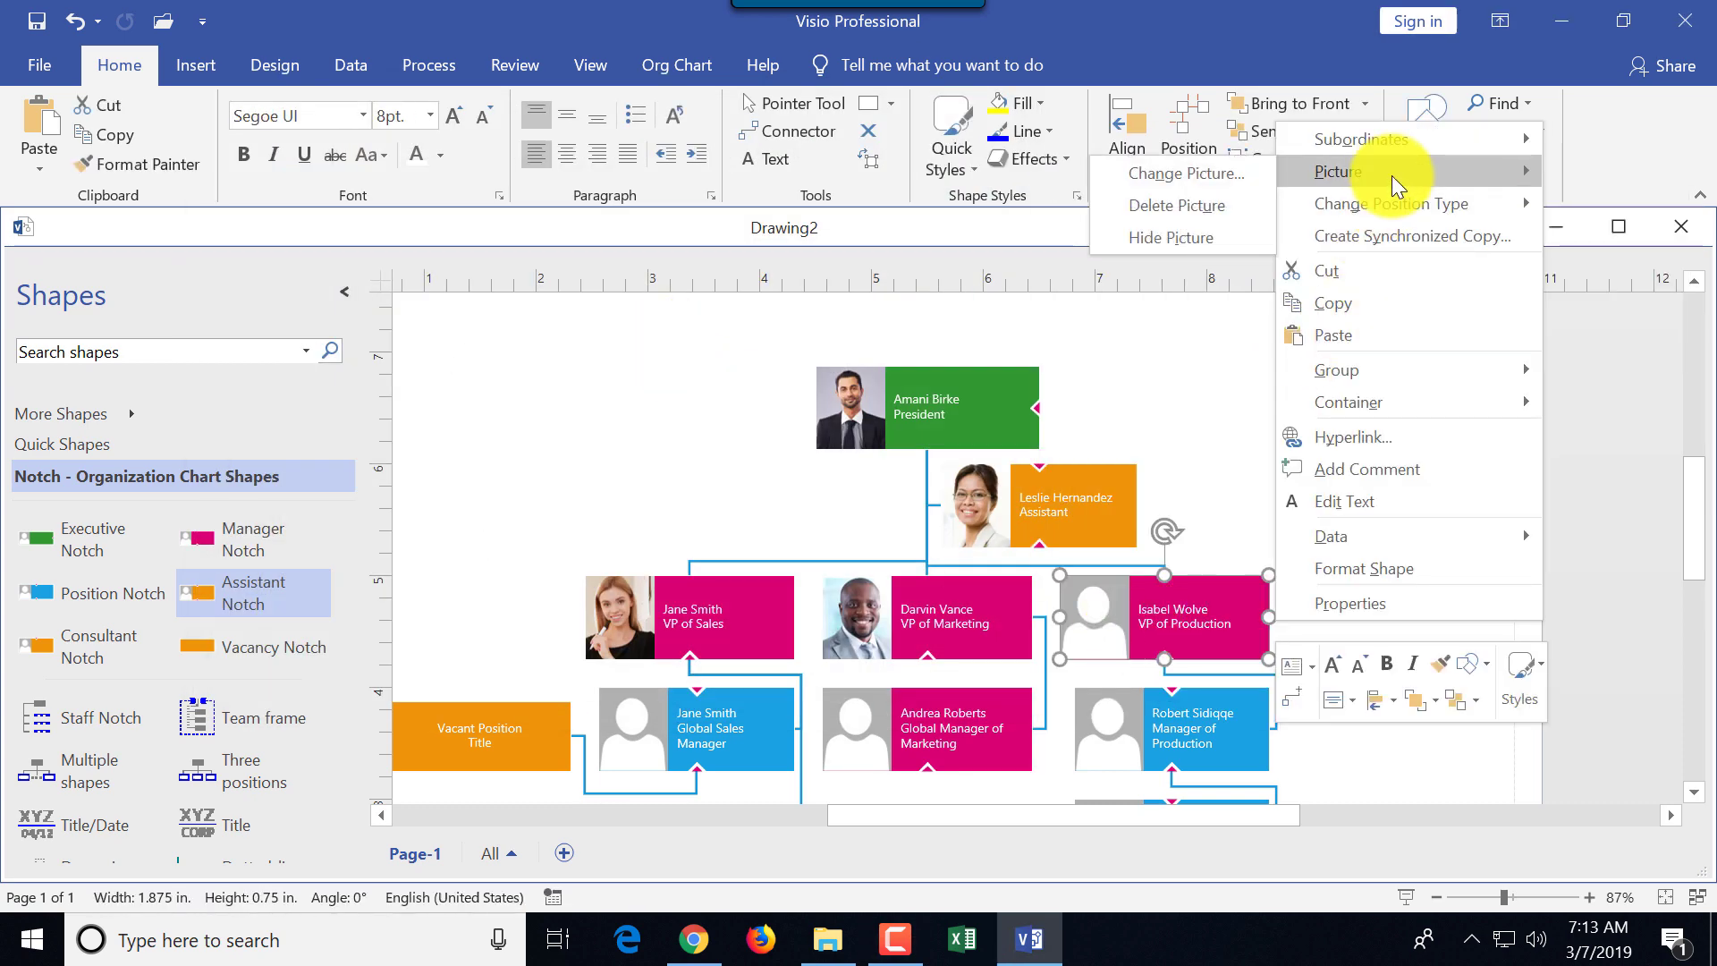
left_click(1162, 176)
double_click(963, 286)
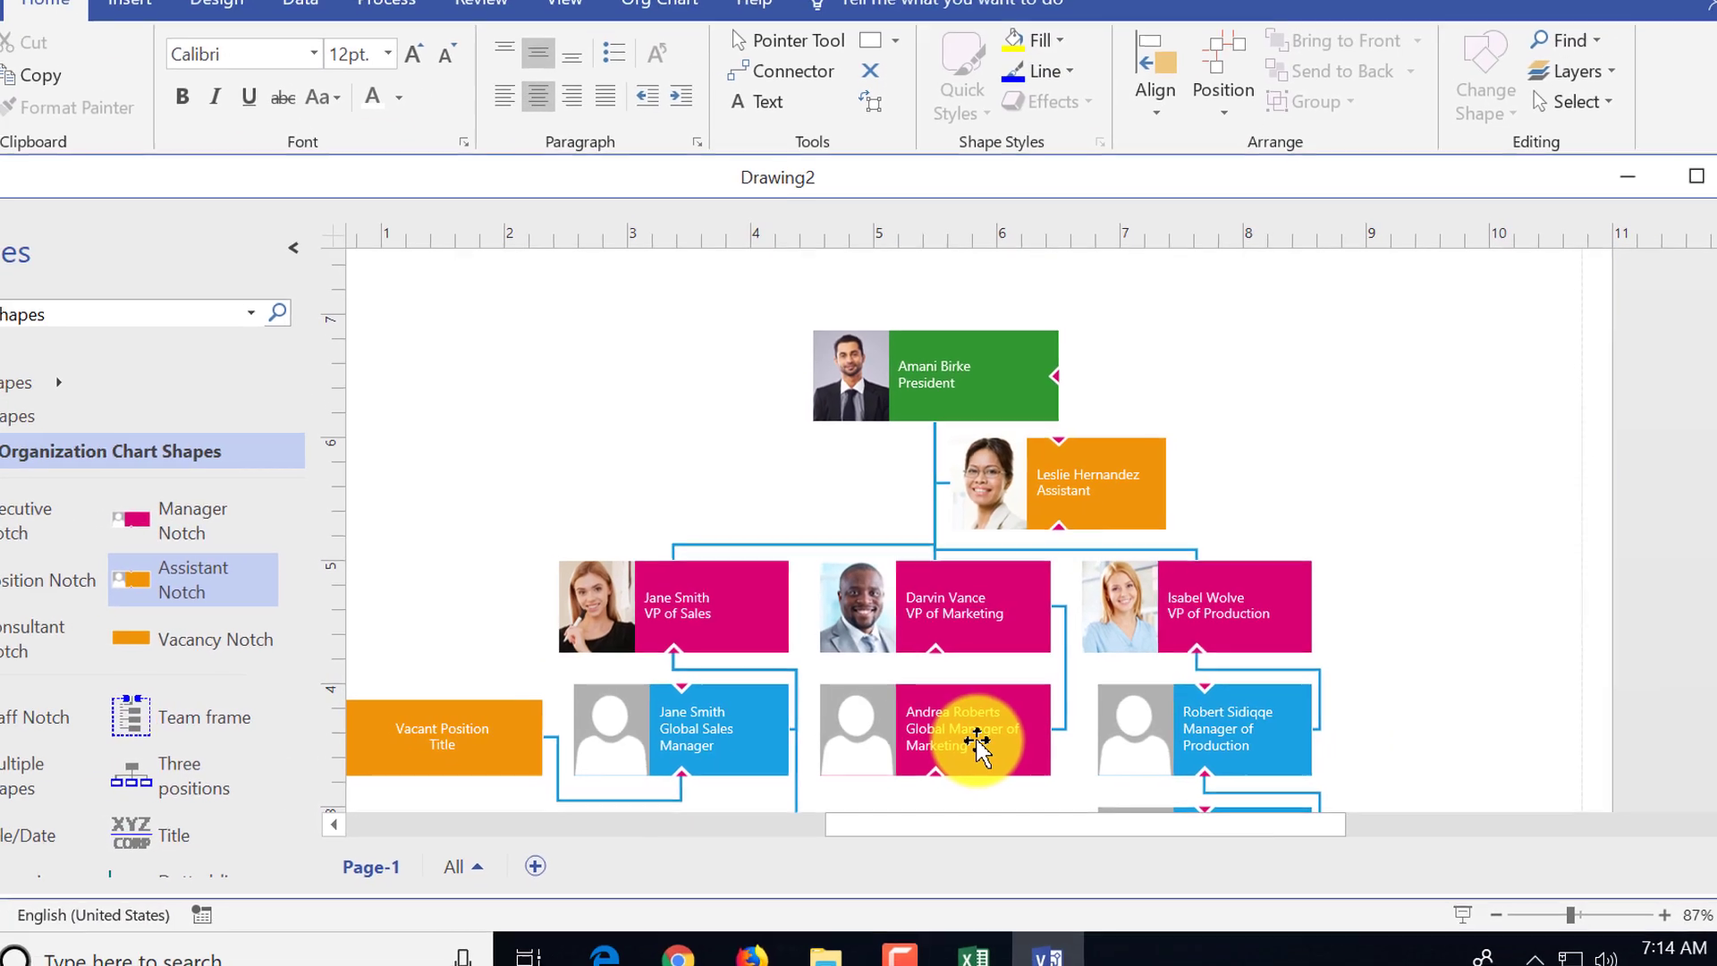
Change the Global Manager of Marketing shape from a Manager Notch to a blue Position Notch.
left_click(974, 742)
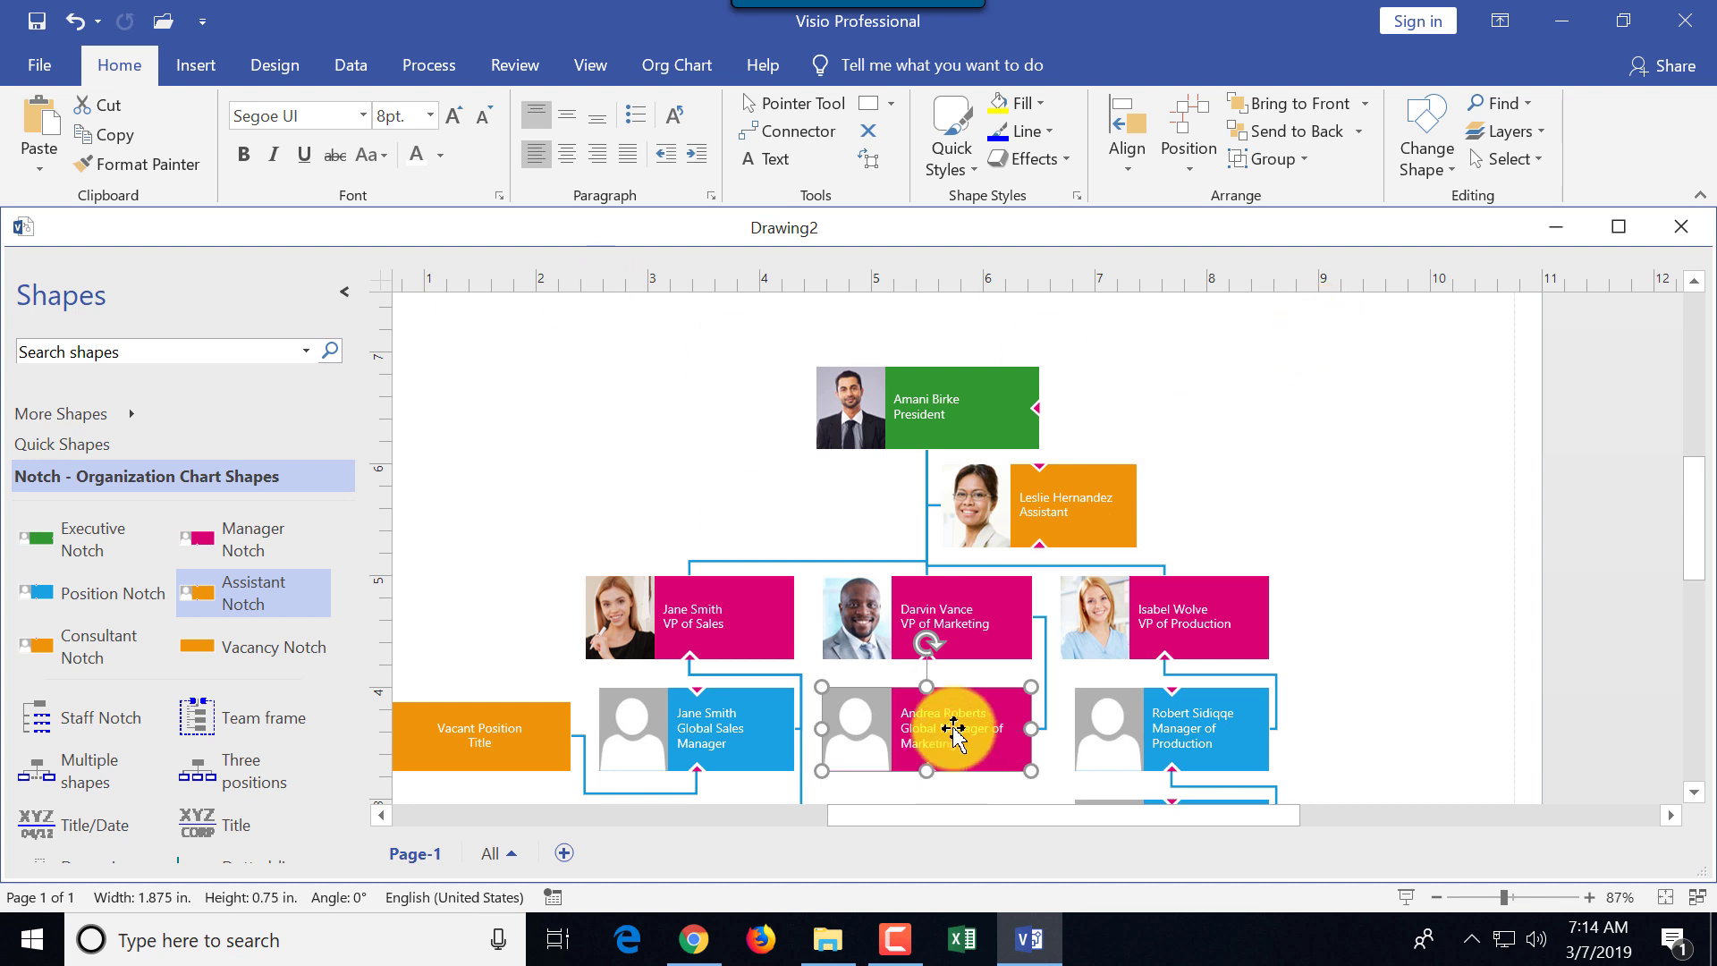
left_click(1452, 170)
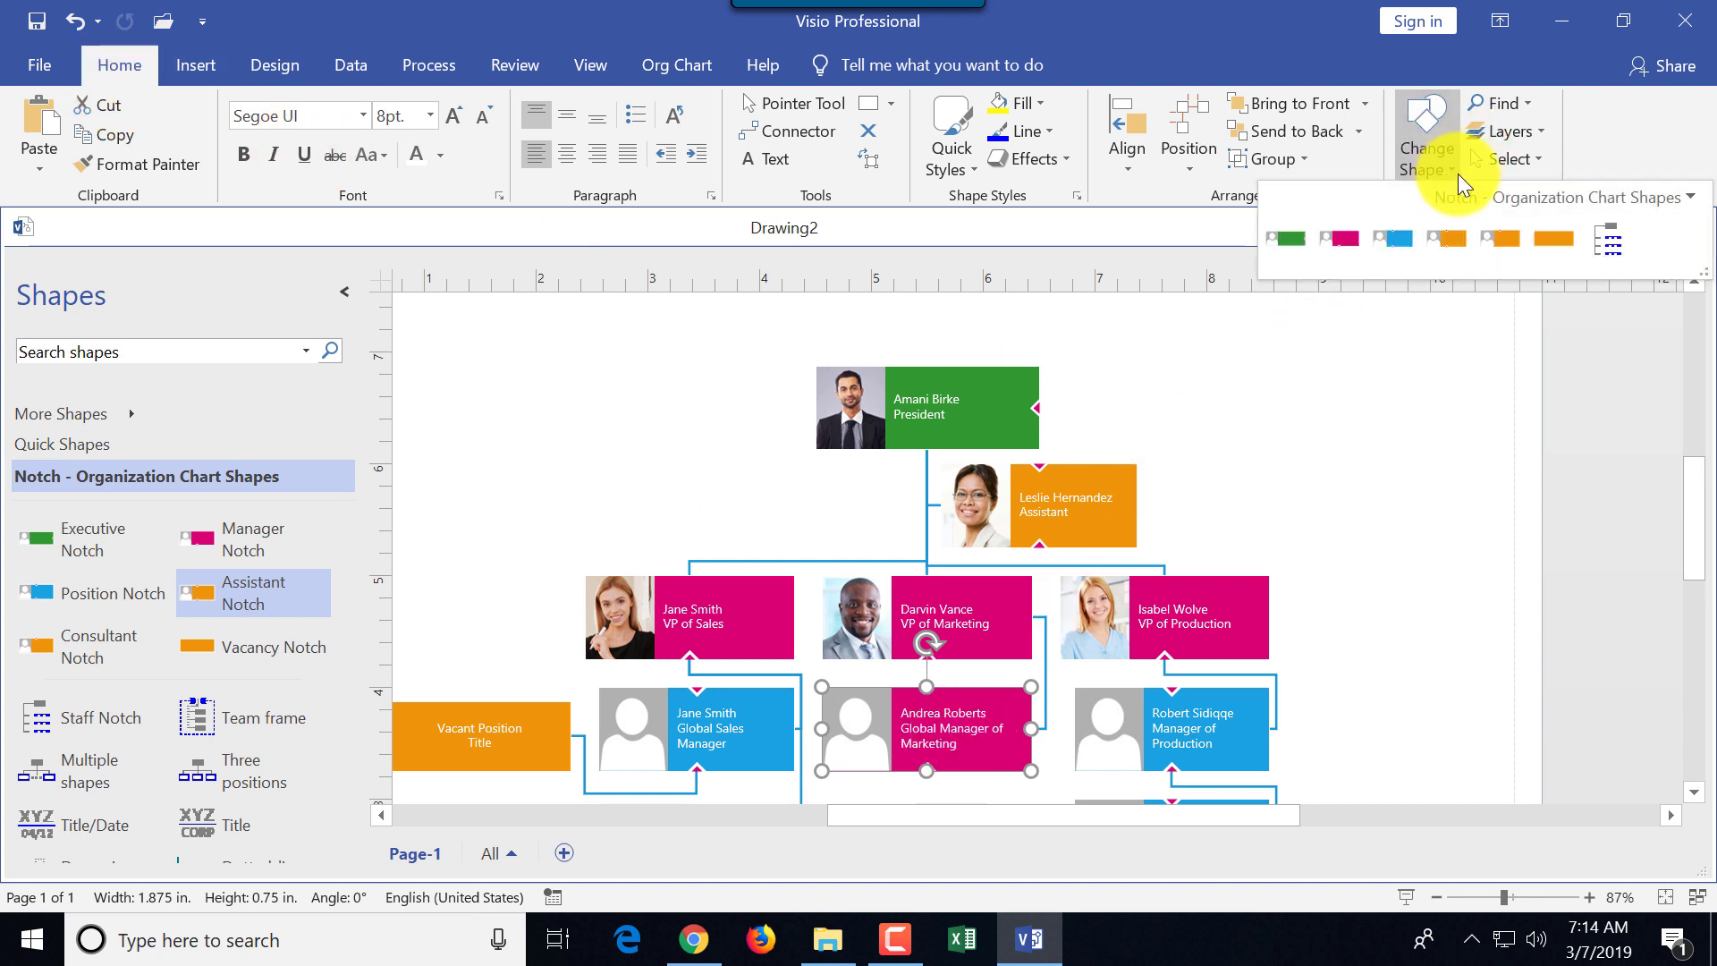
left_click(1391, 238)
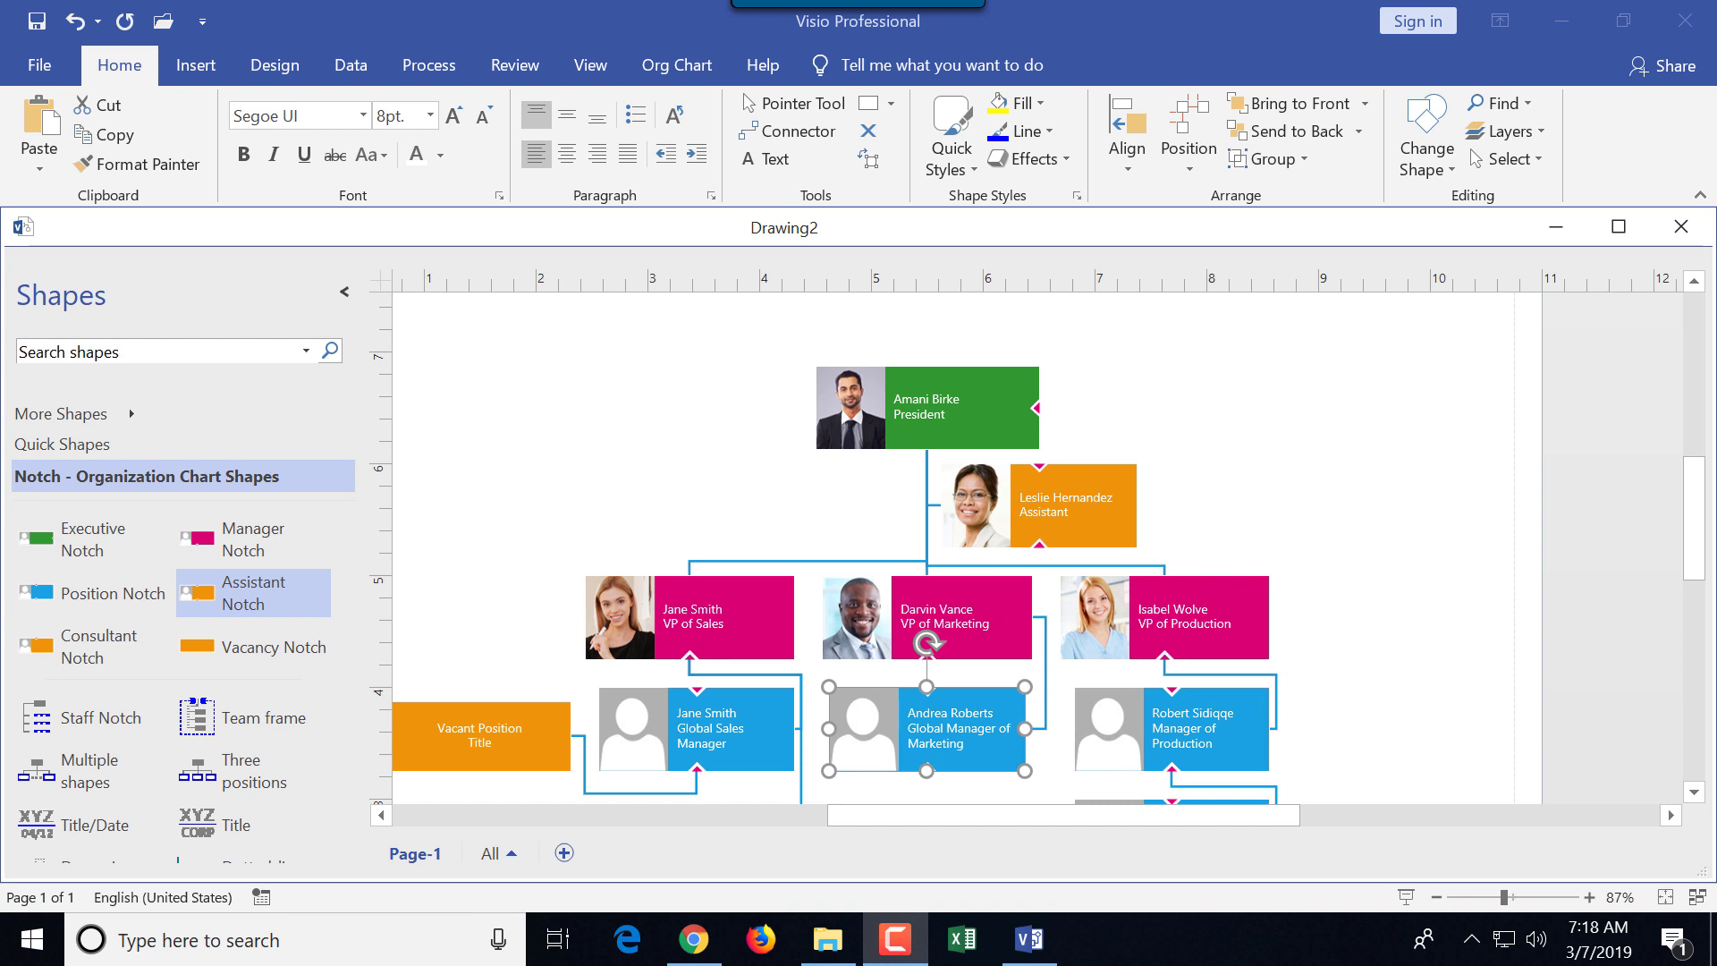
left_click(1437, 896)
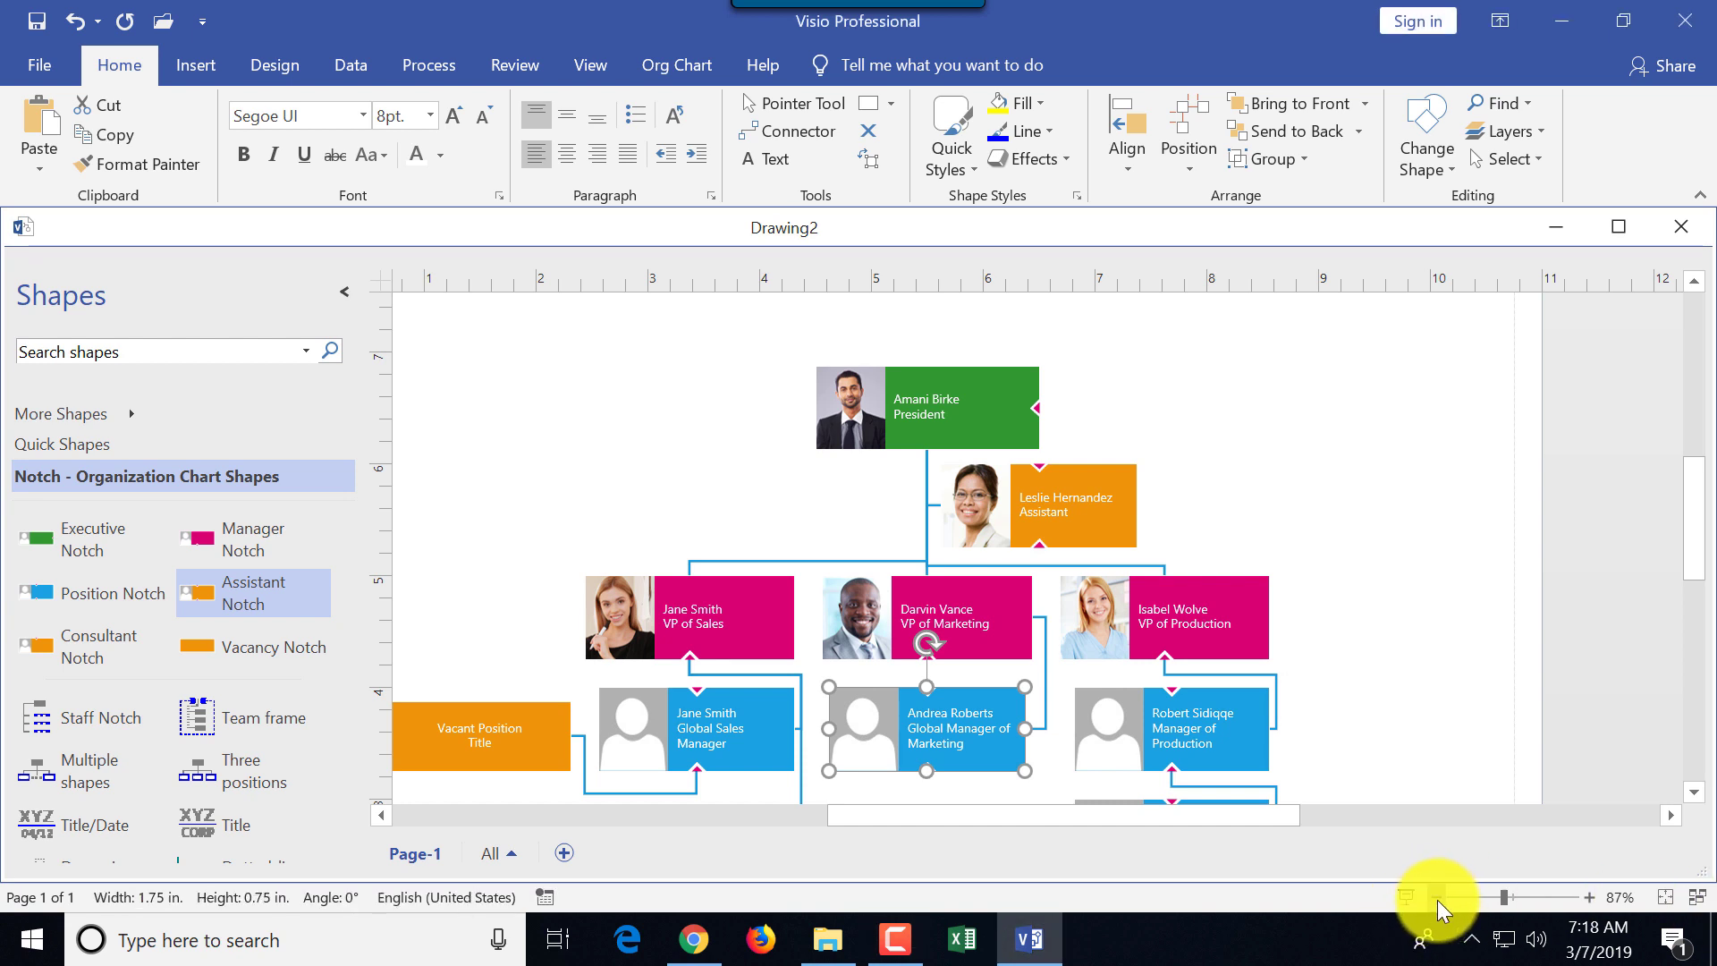
Try the Belt and Pip shape styles on the org chart, returning to the Notch style after each.
left_click(1436, 895)
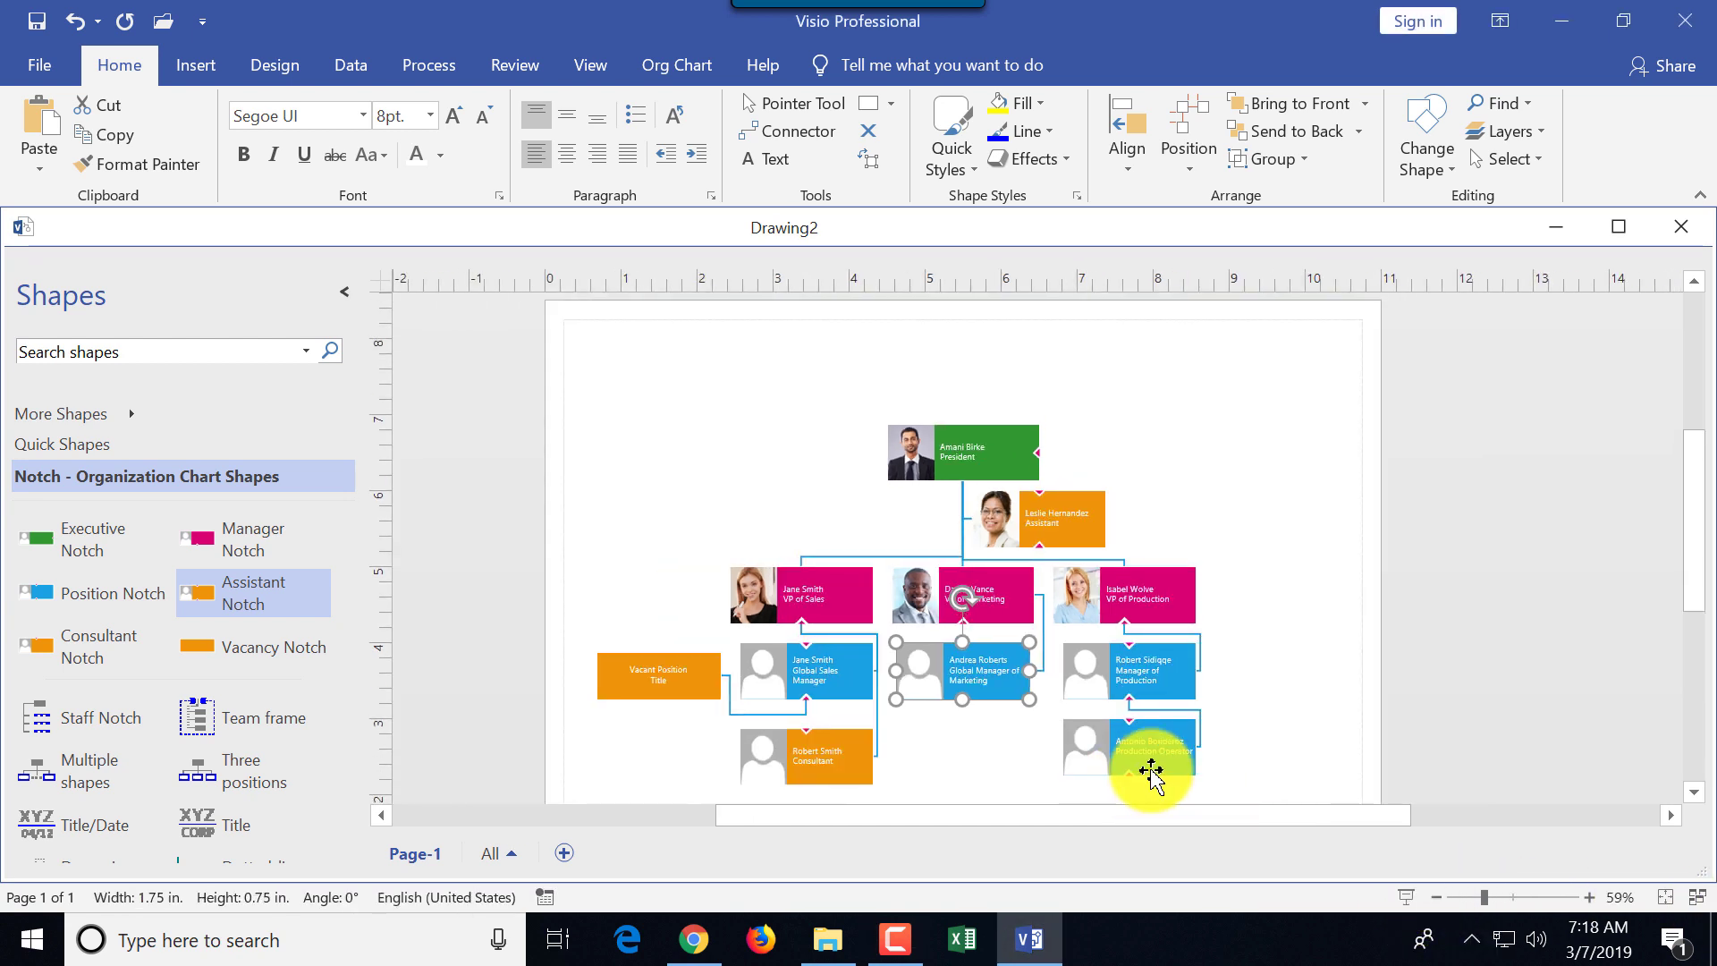
left_click(1238, 438)
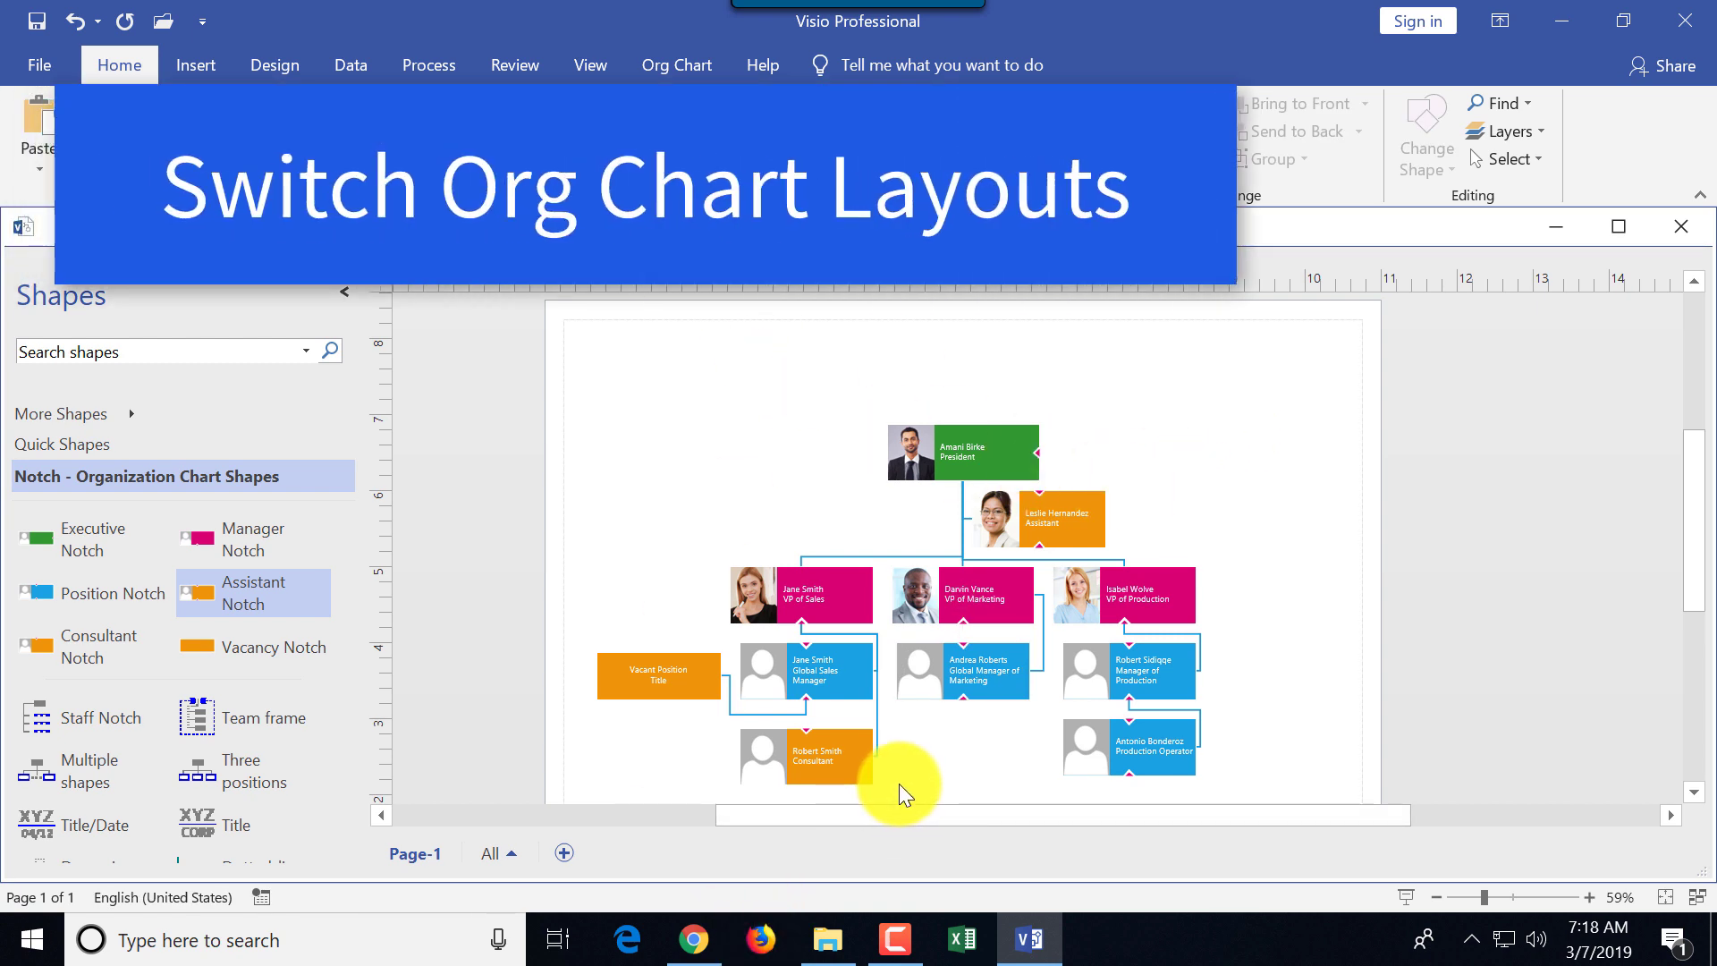
left_click(675, 63)
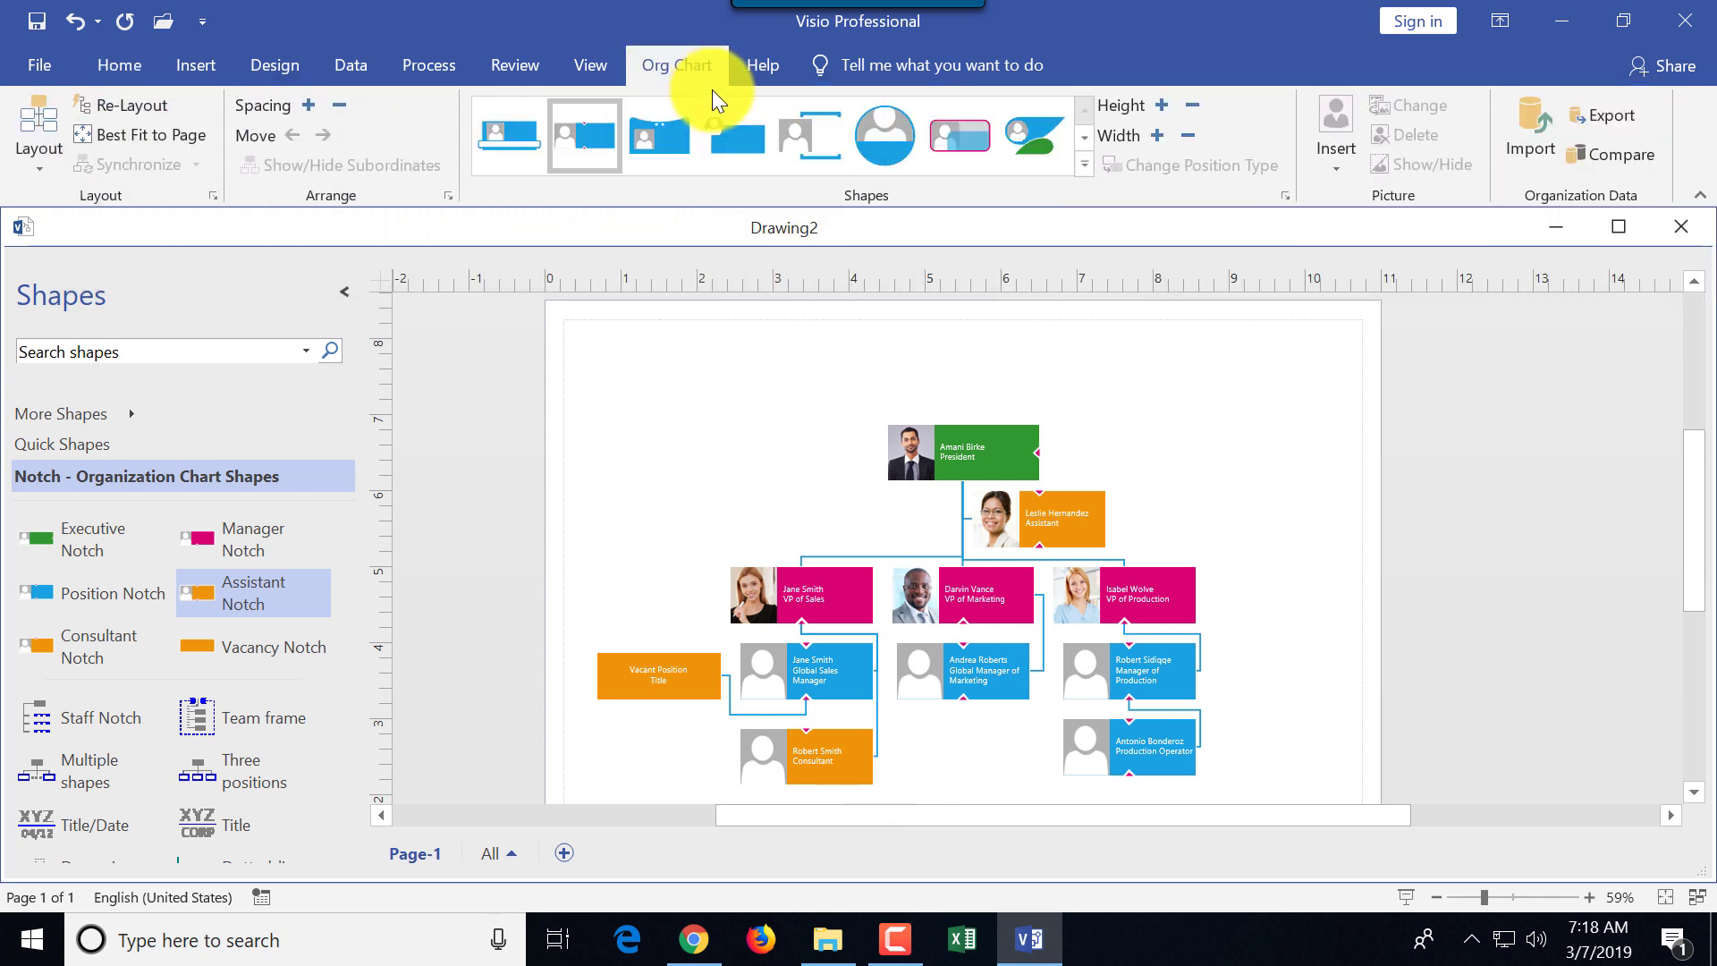
left_click(489, 131)
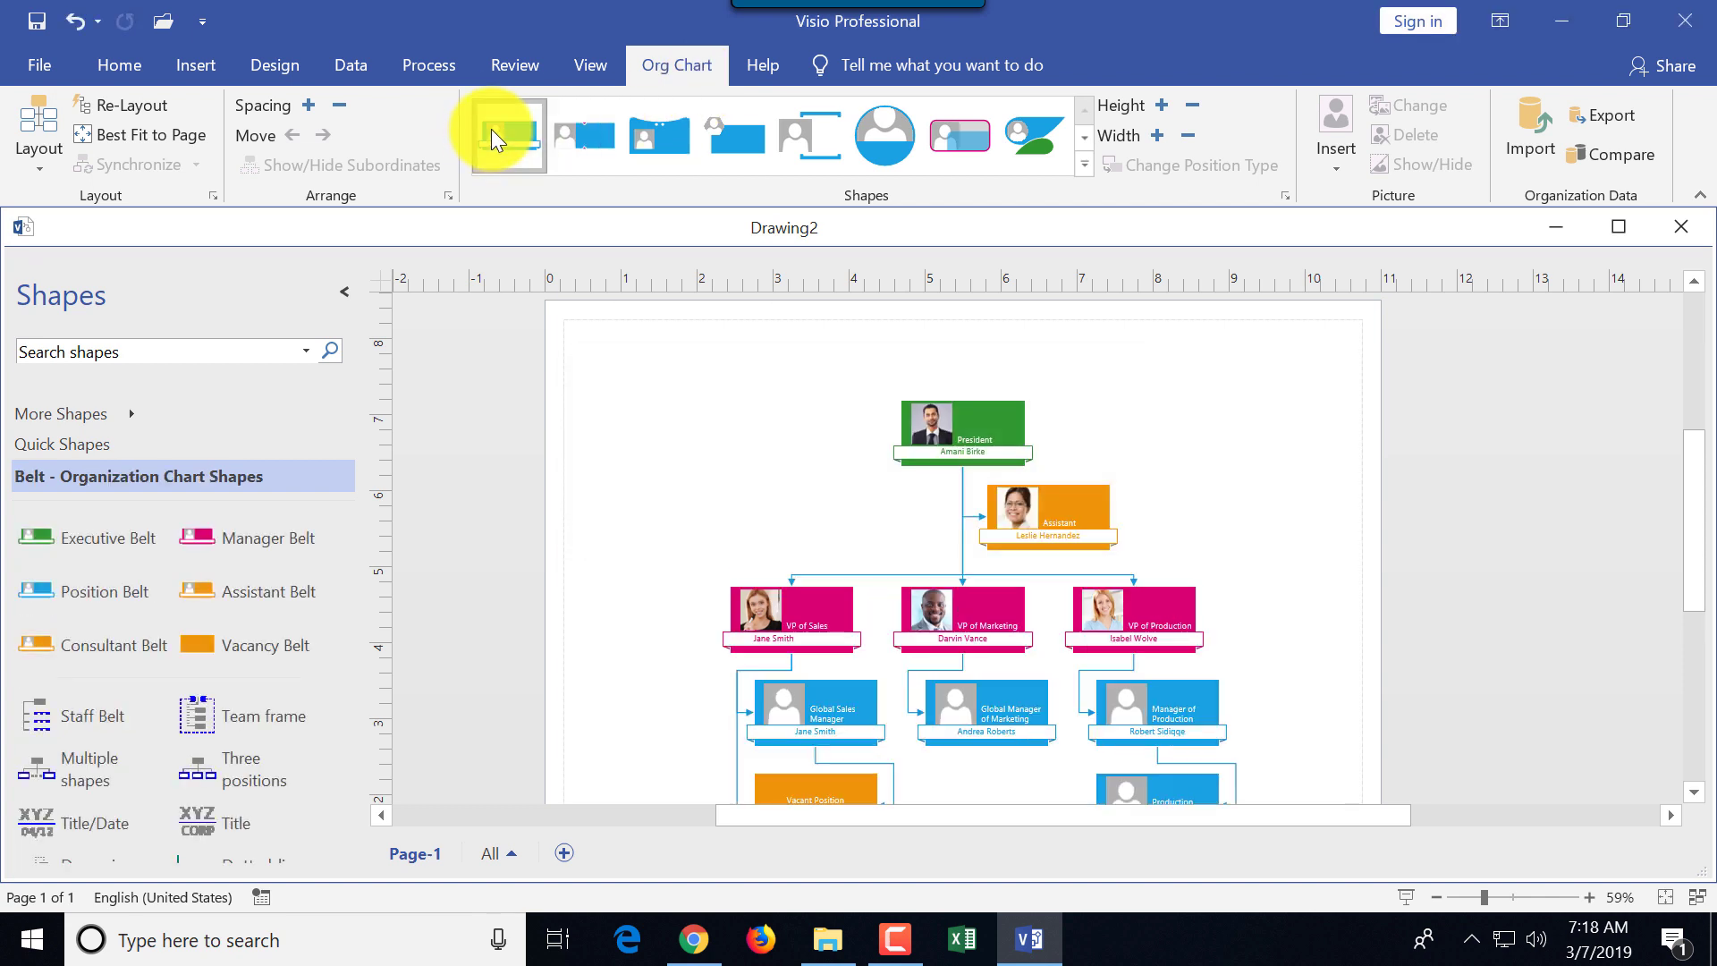
left_click(566, 131)
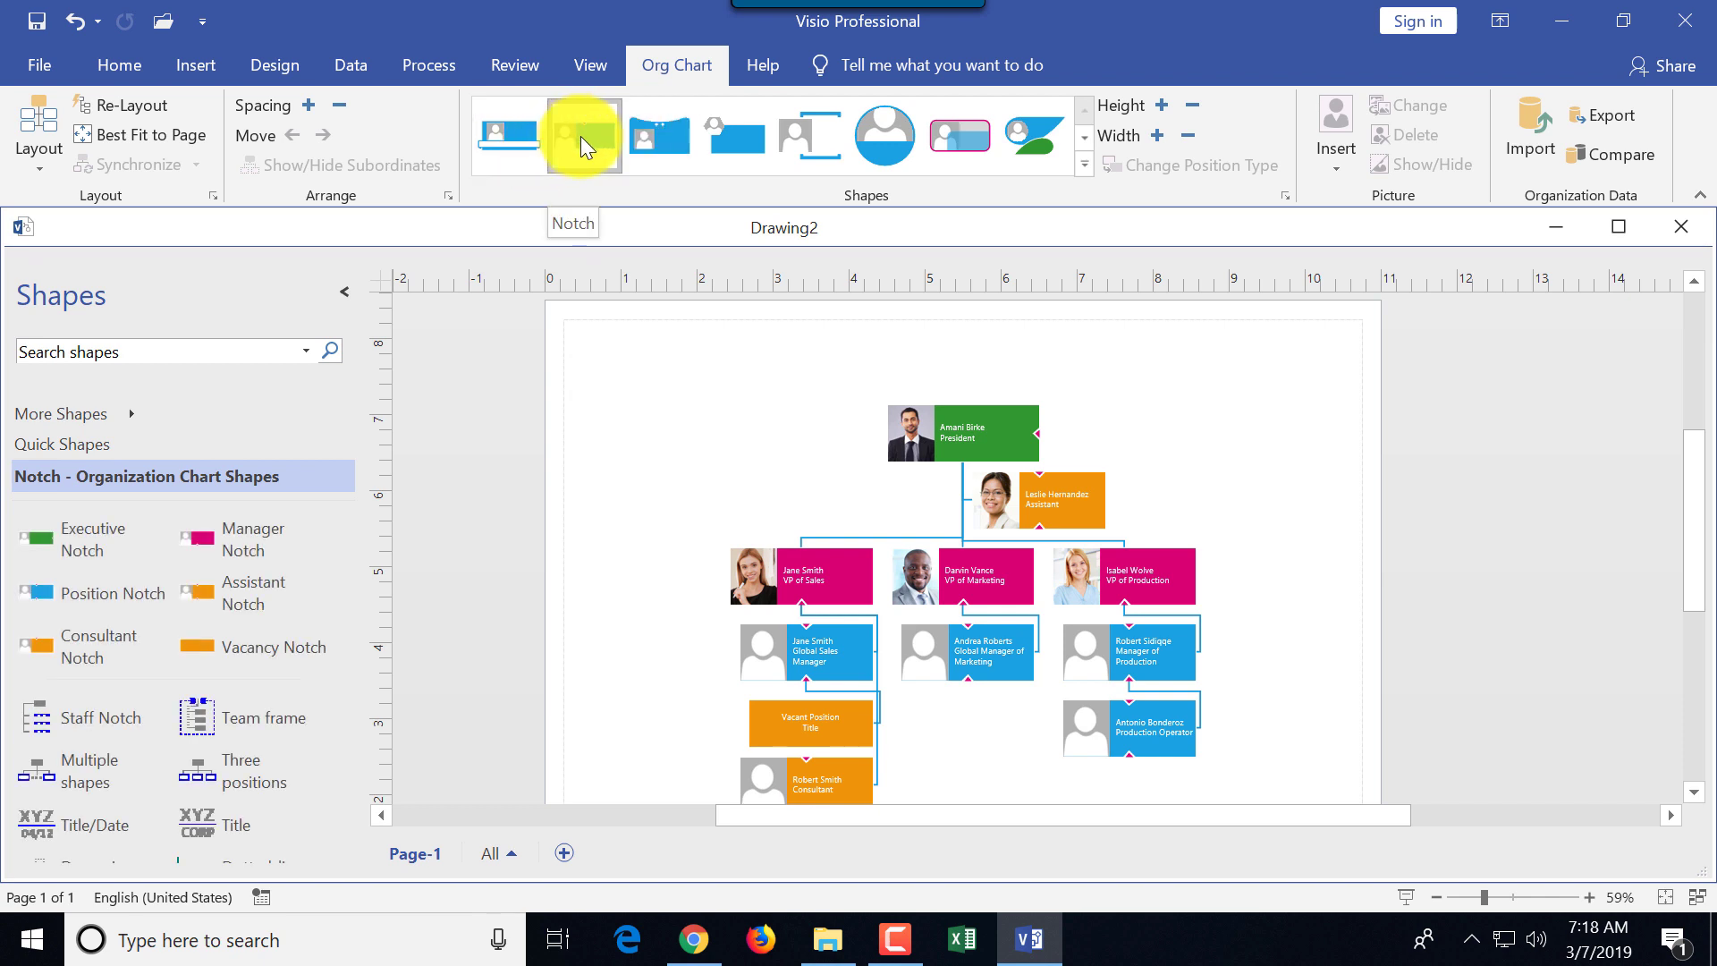
left_click(646, 138)
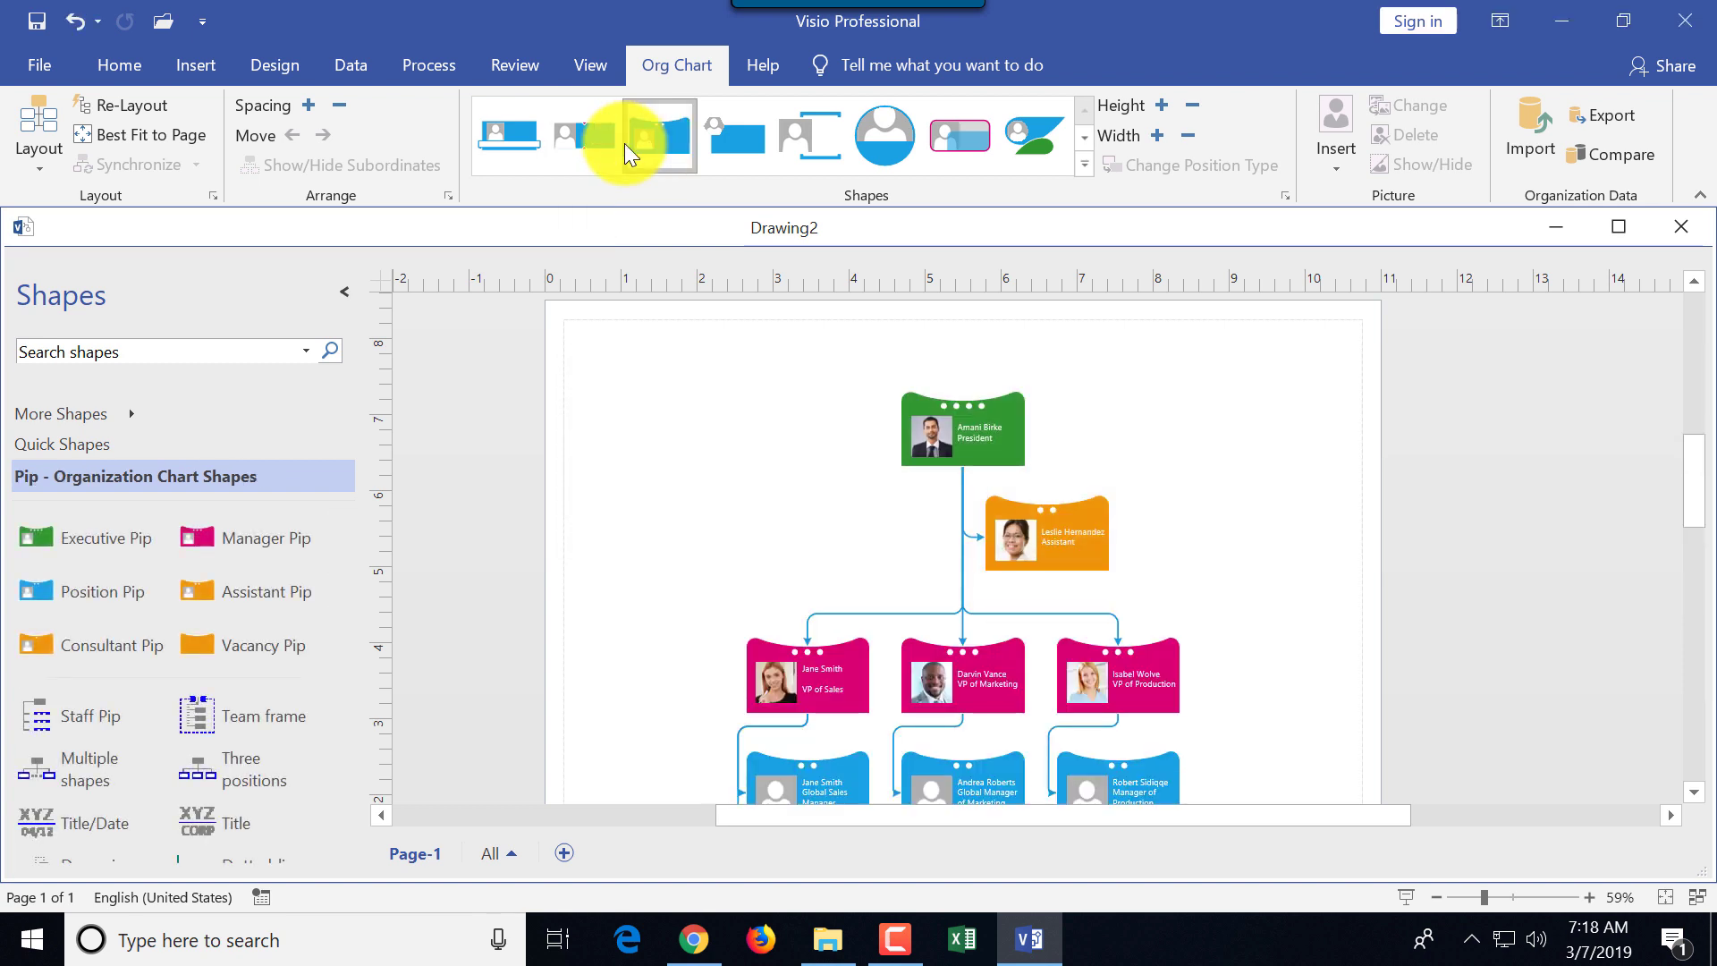
left_click(578, 141)
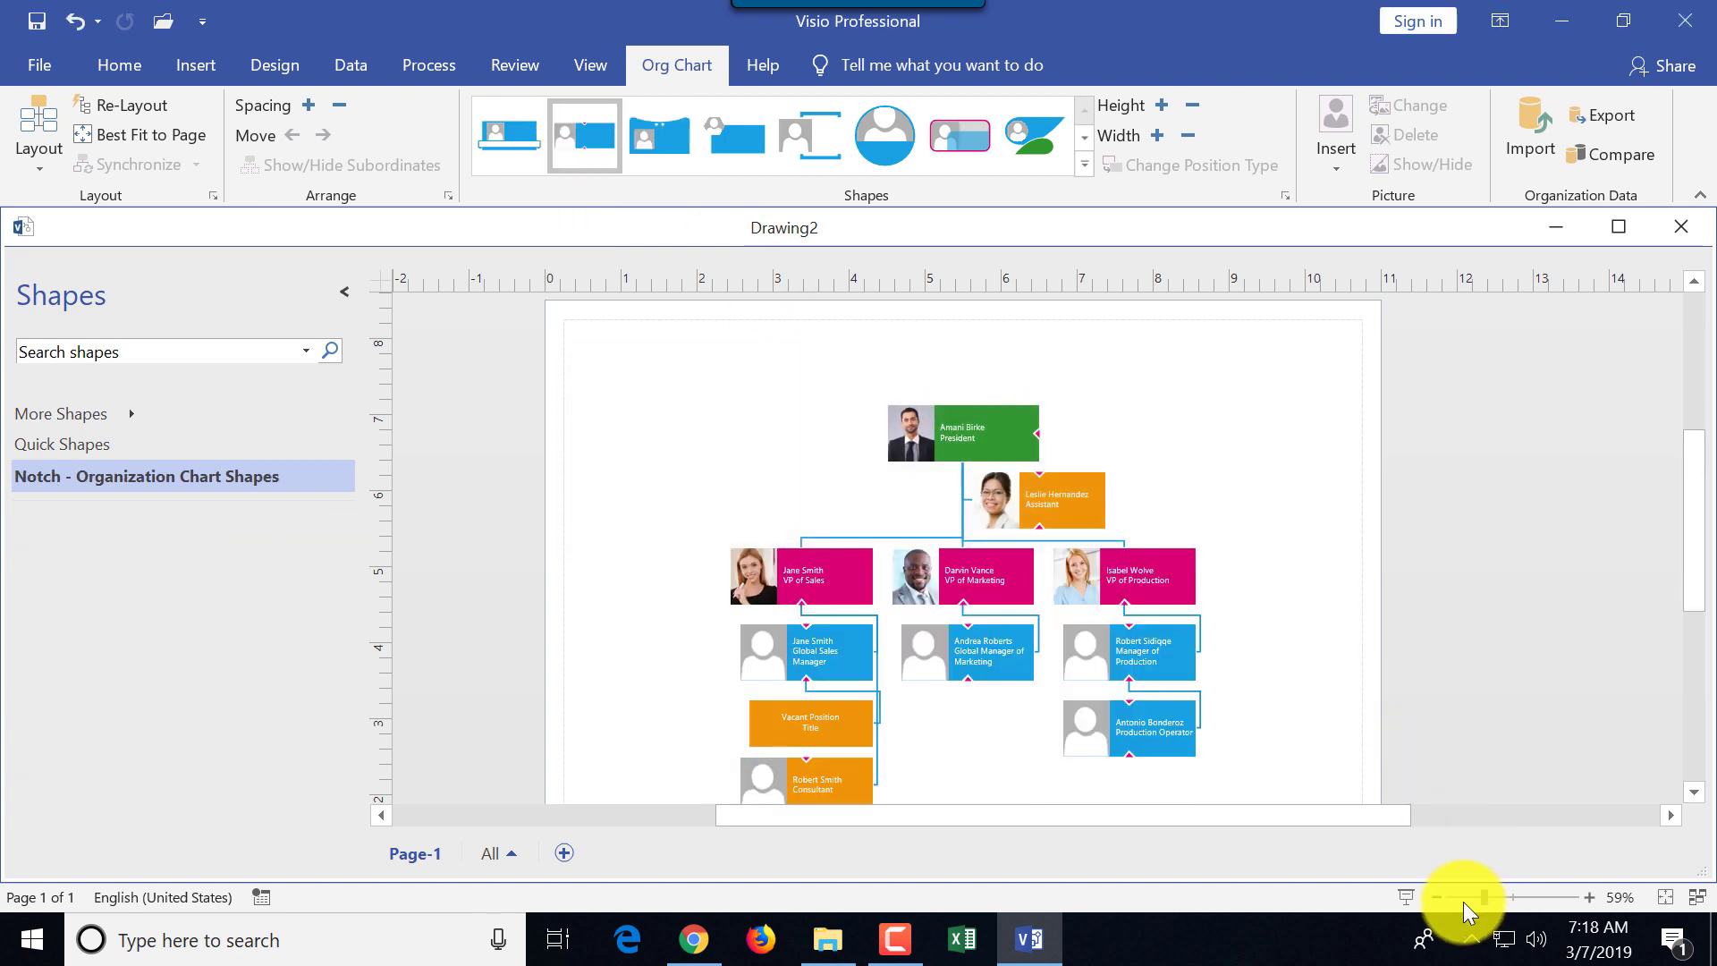
Apply the horizontal layout that branches subordinates leftward below the president and best-fit the org chart to the page.
left_click(44, 178)
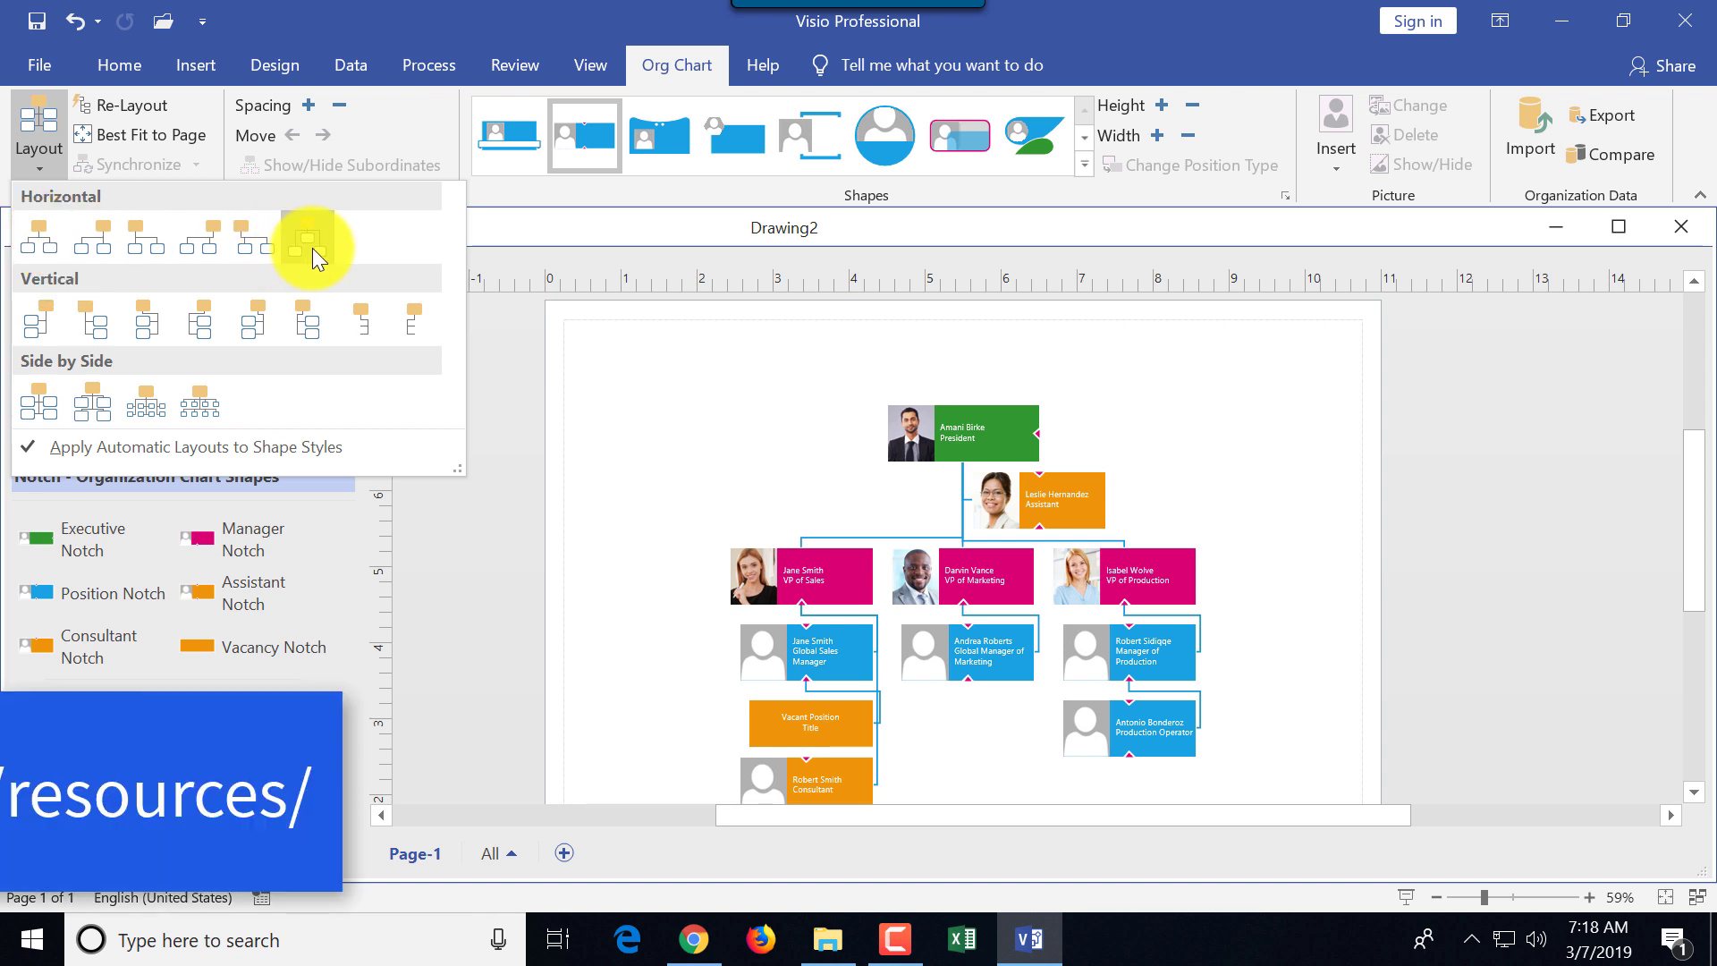
left_click(95, 234)
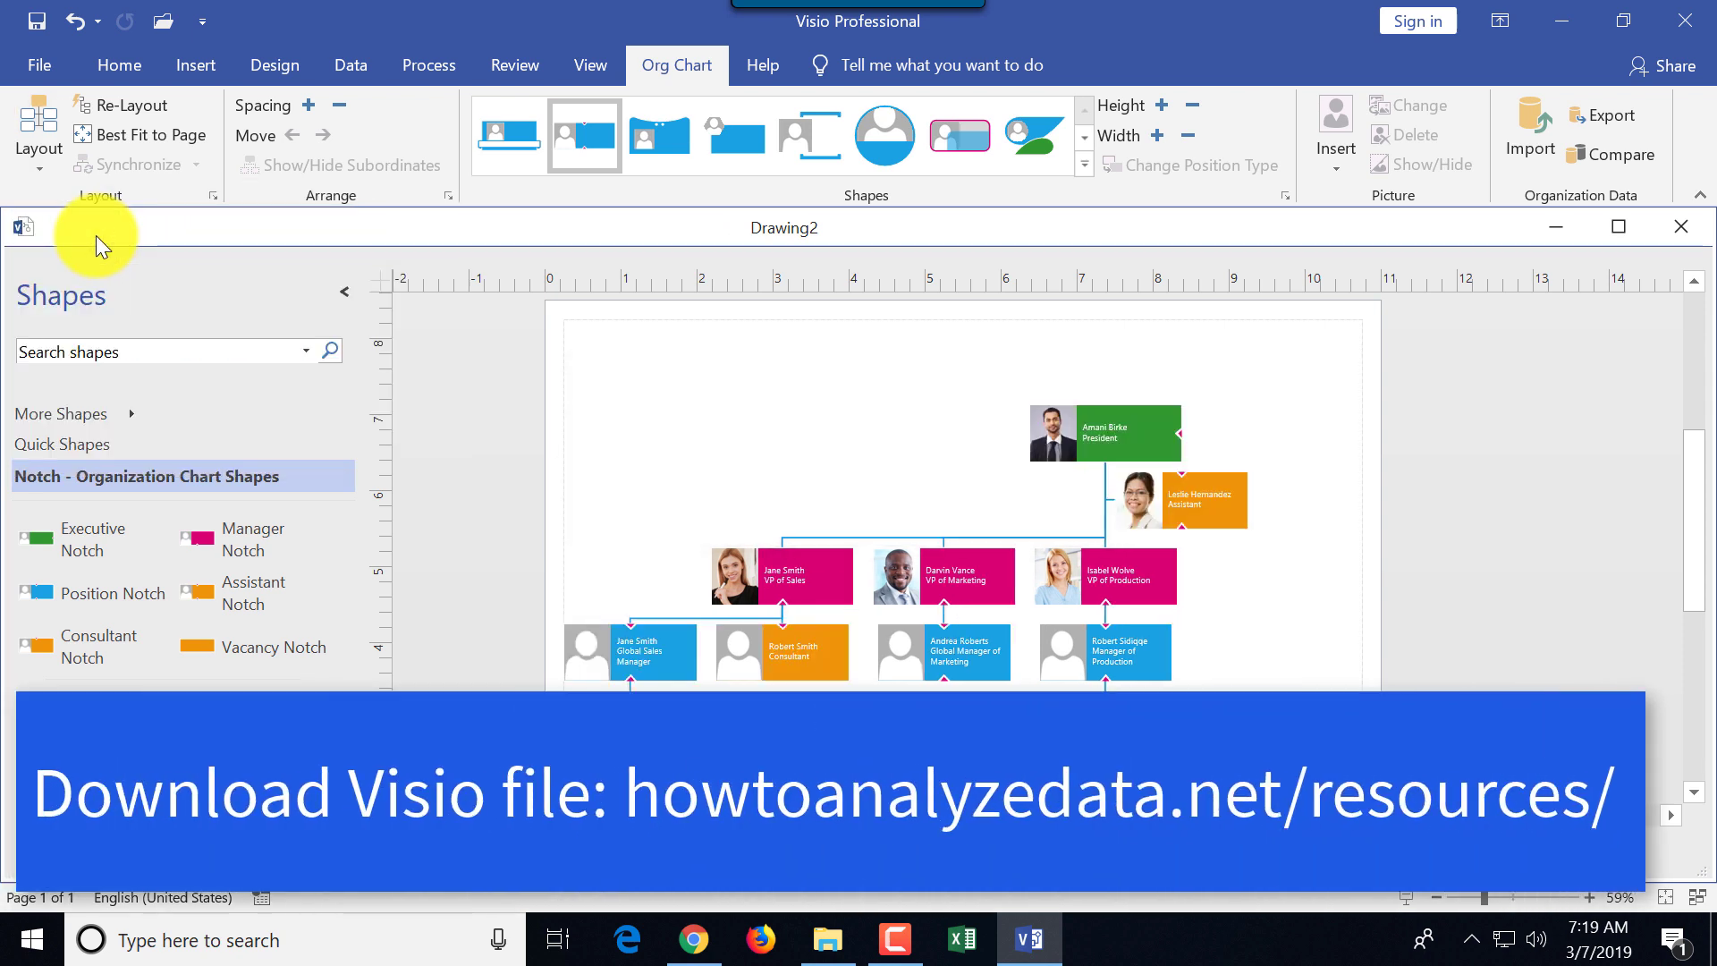
left_click(39, 175)
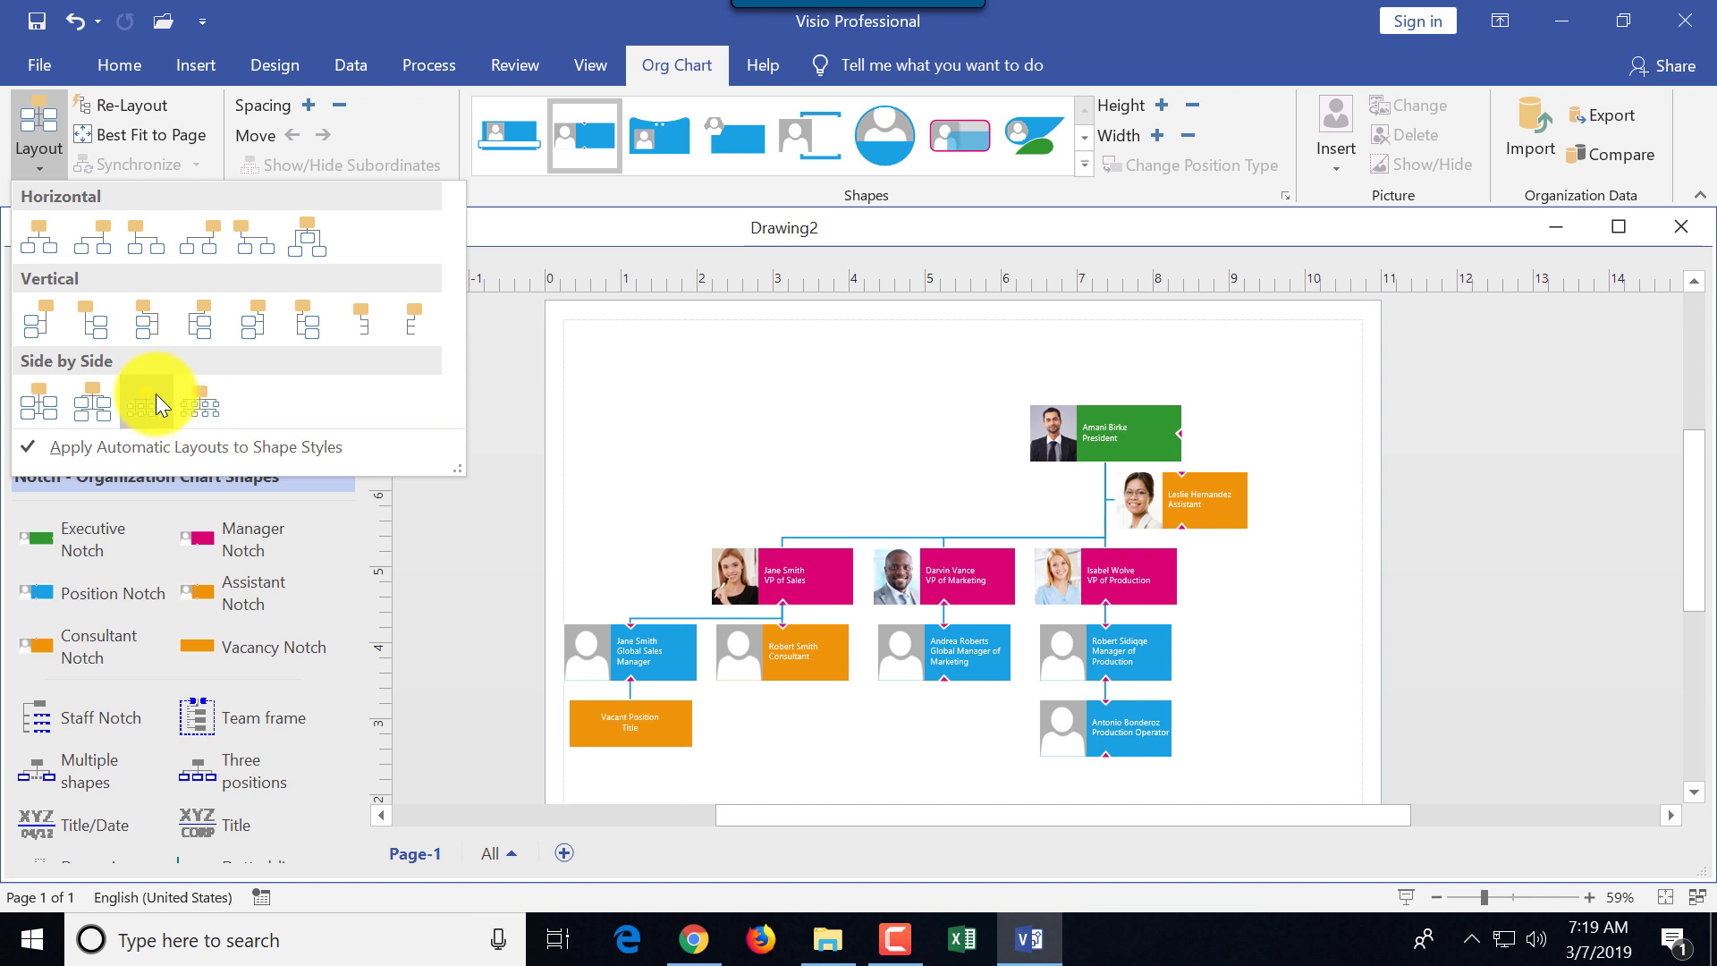
left_click(159, 137)
left_click(160, 137)
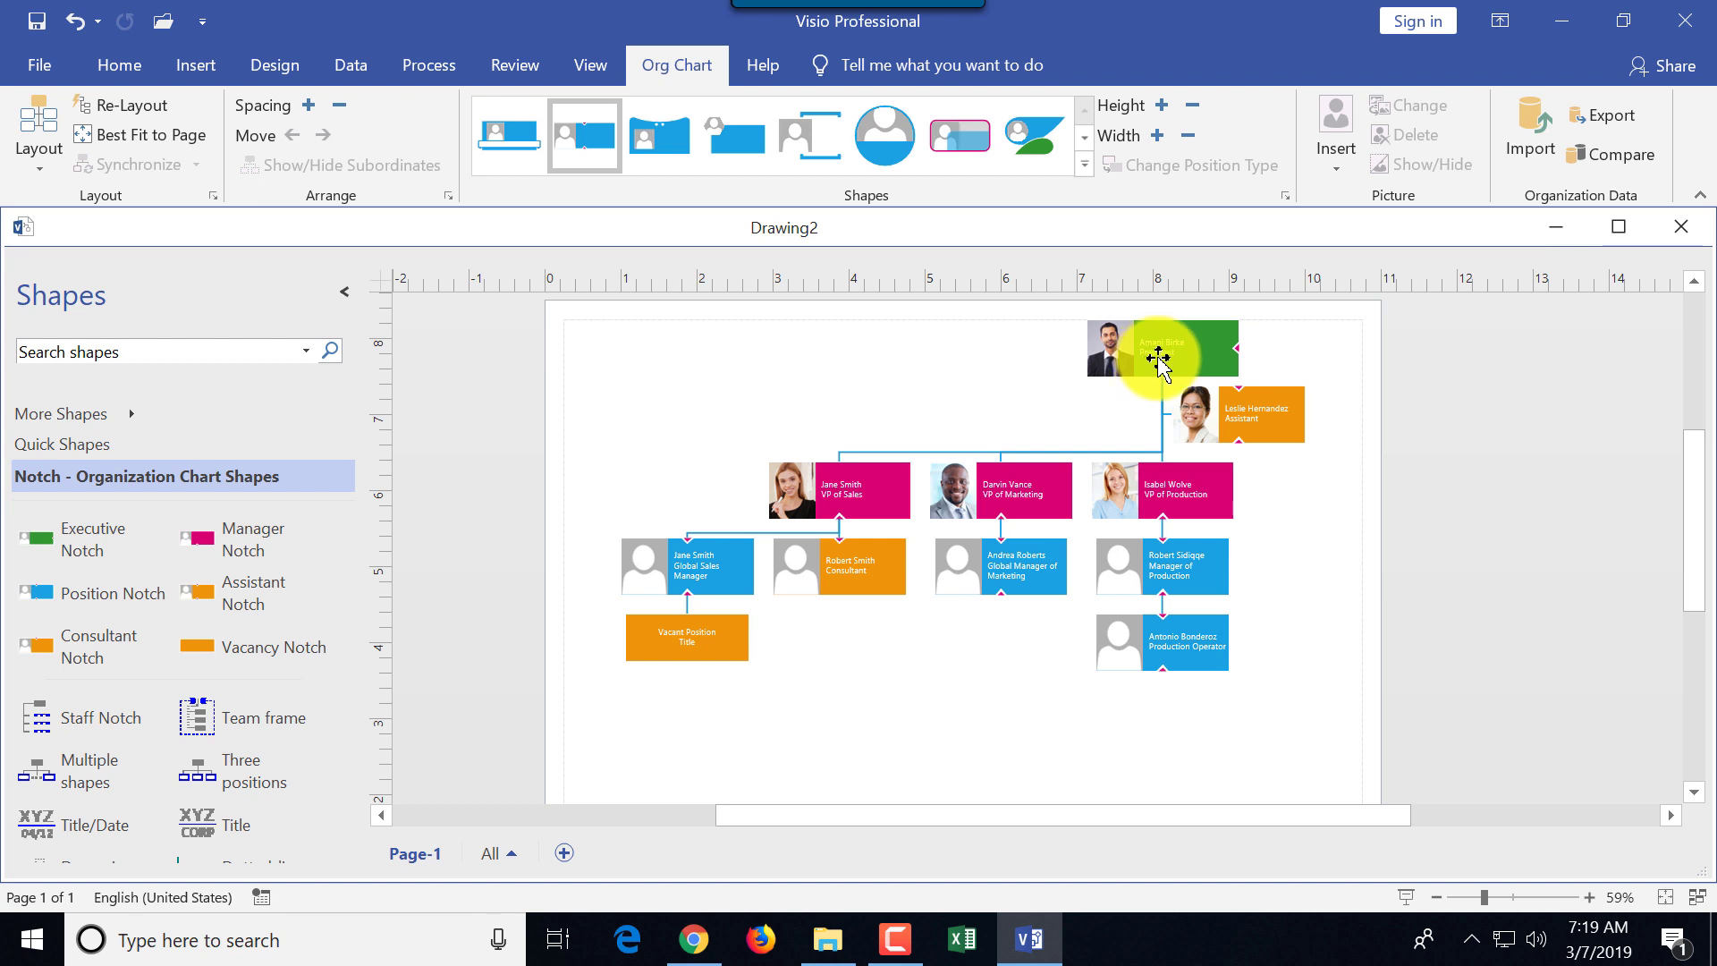
Move the entire org chart down to leave empty space along the page's upper edge.
left_click_drag(562, 304, 1435, 756)
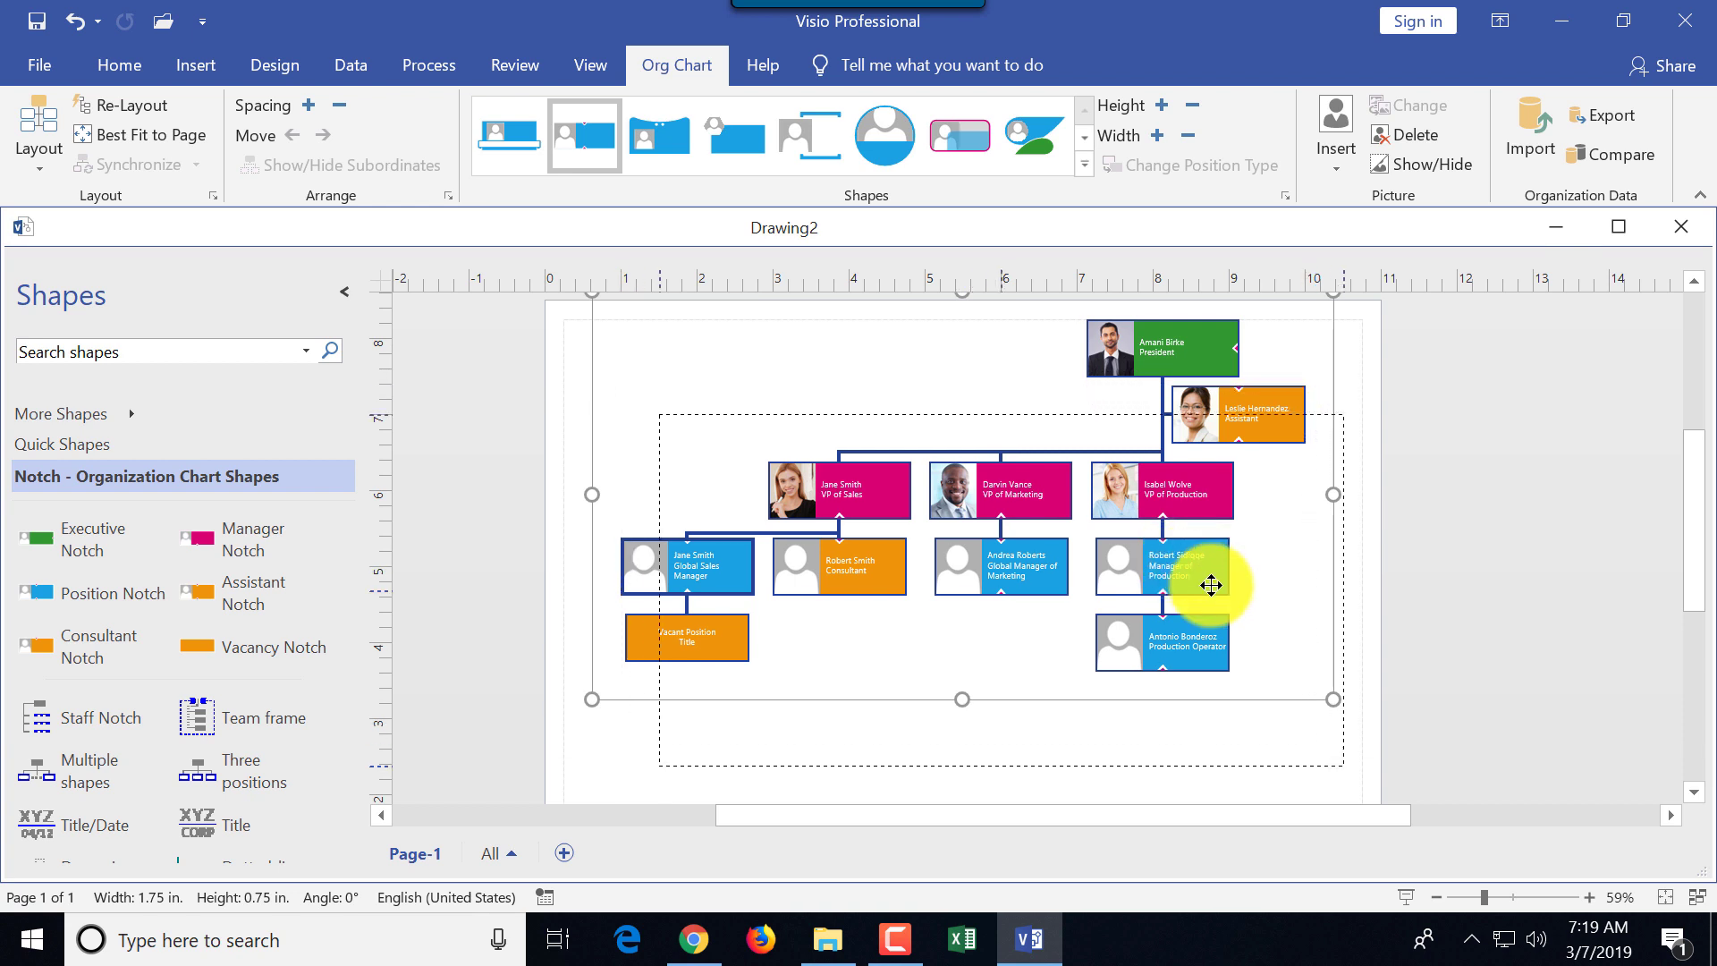
key("ctrl+z")
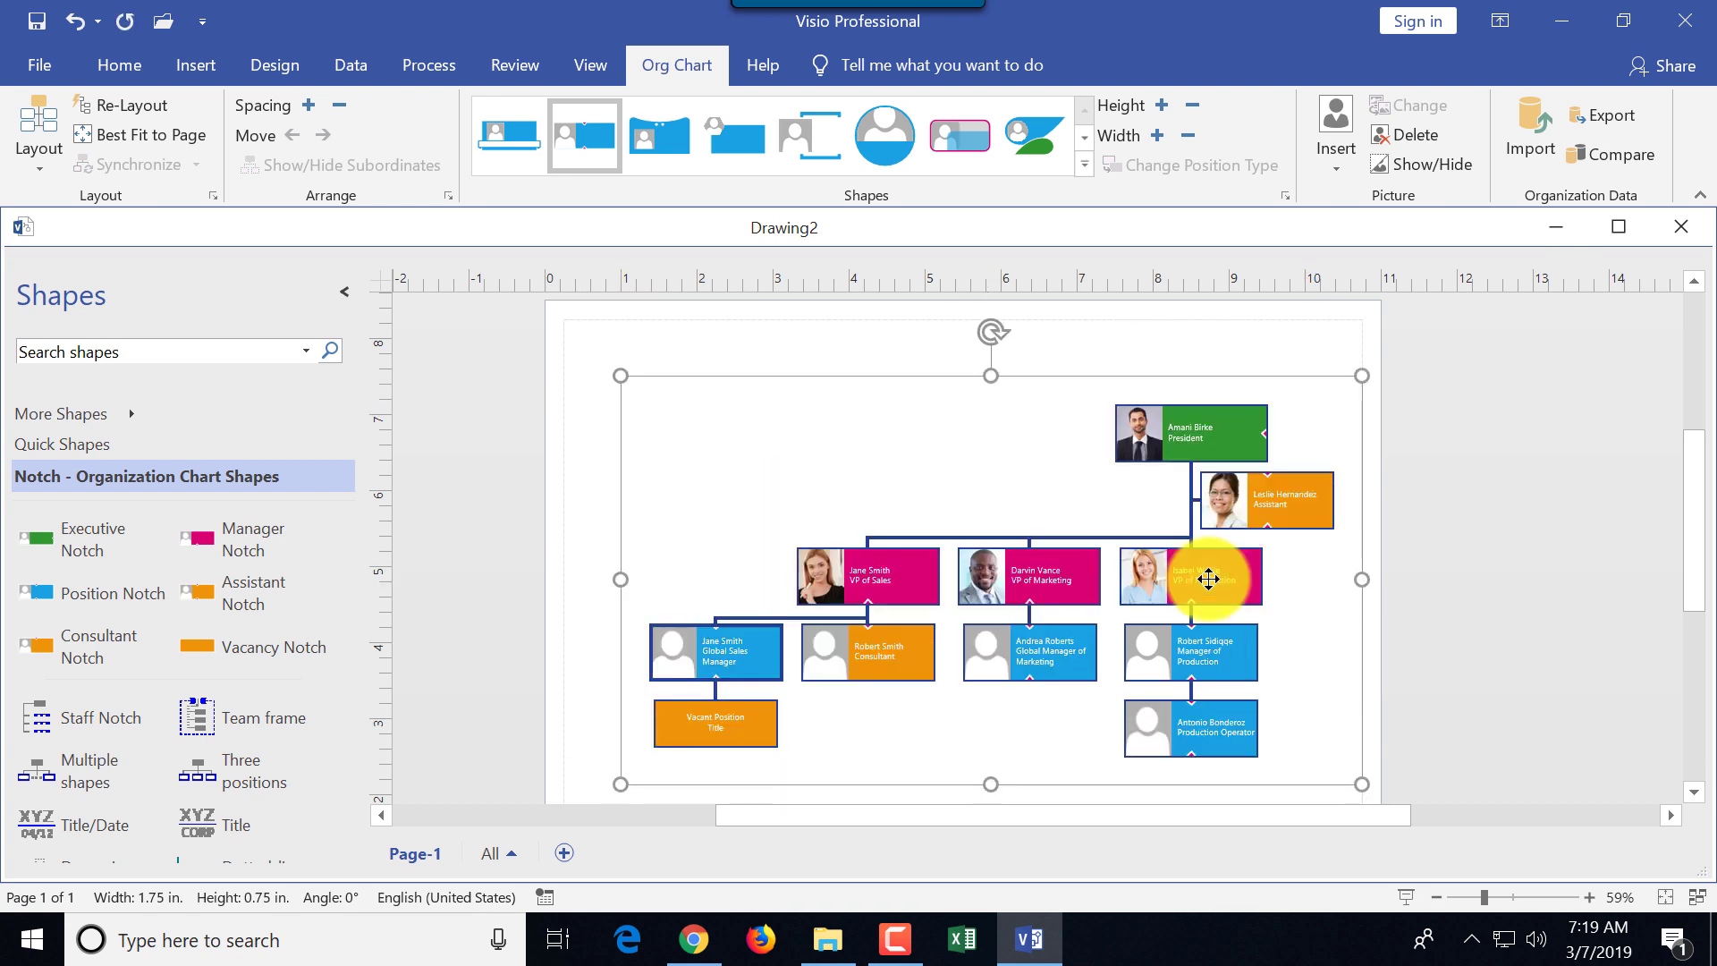
left_click(603, 405)
Increase the spacing between the org chart shapes with the VP of Production branch selected, and reduce it again.
left_click(315, 105)
left_click(338, 106)
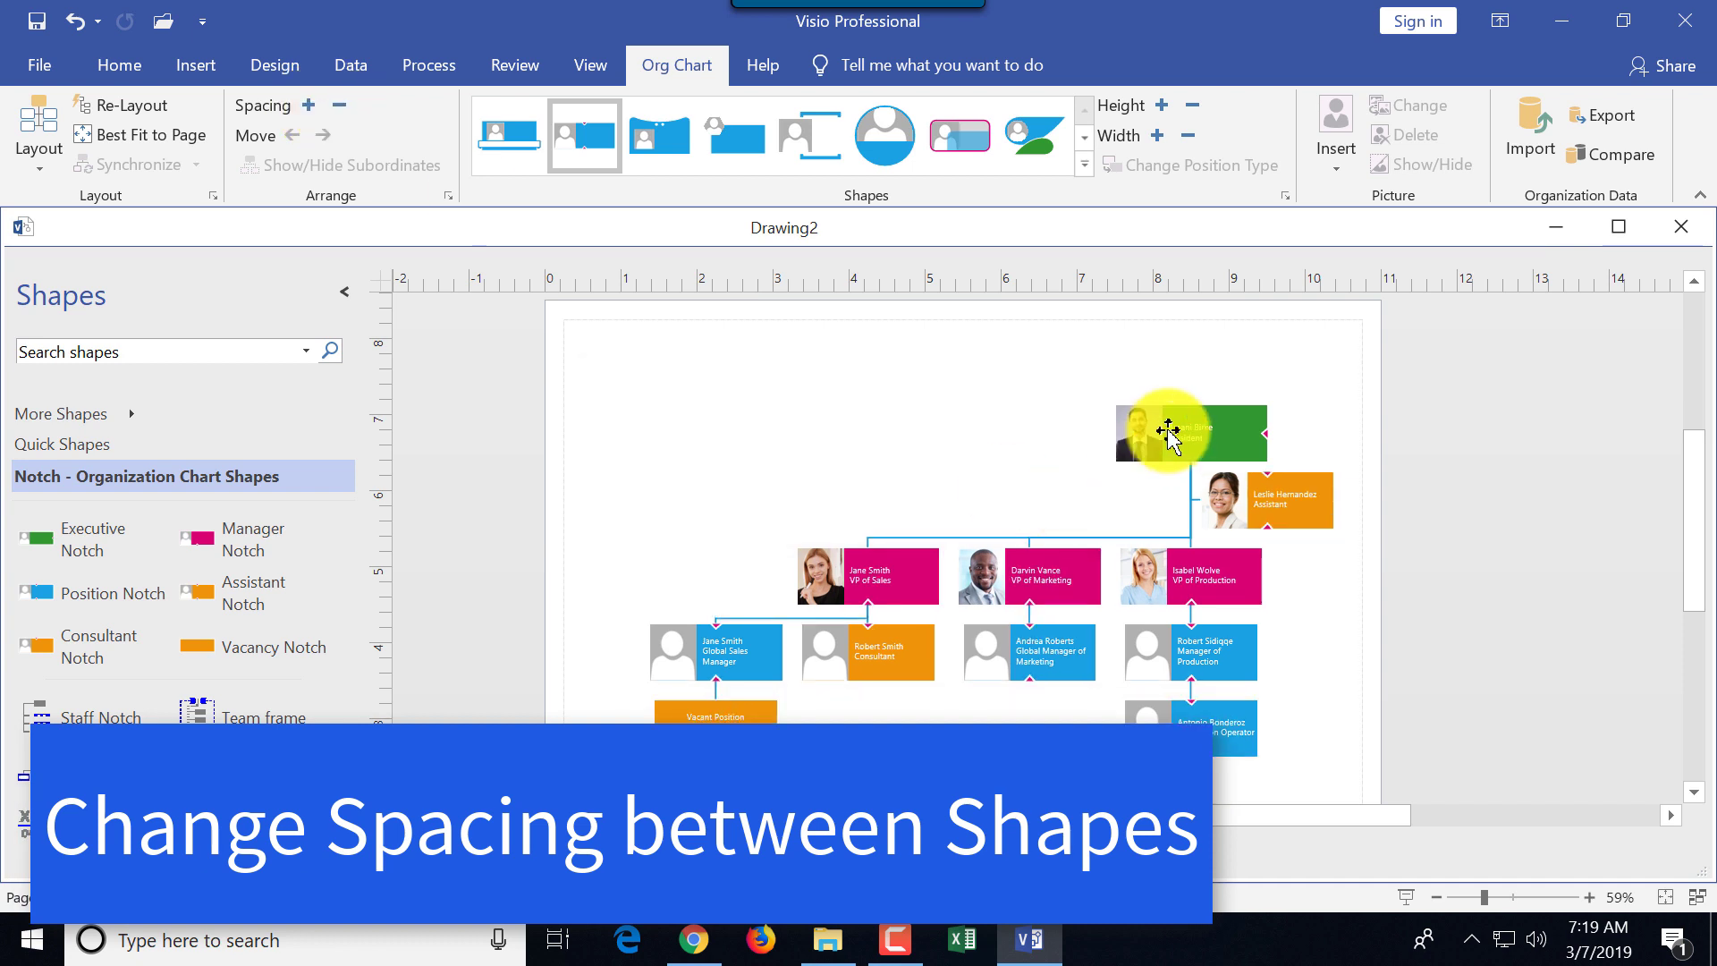
left_click_drag(1150, 575, 1260, 617)
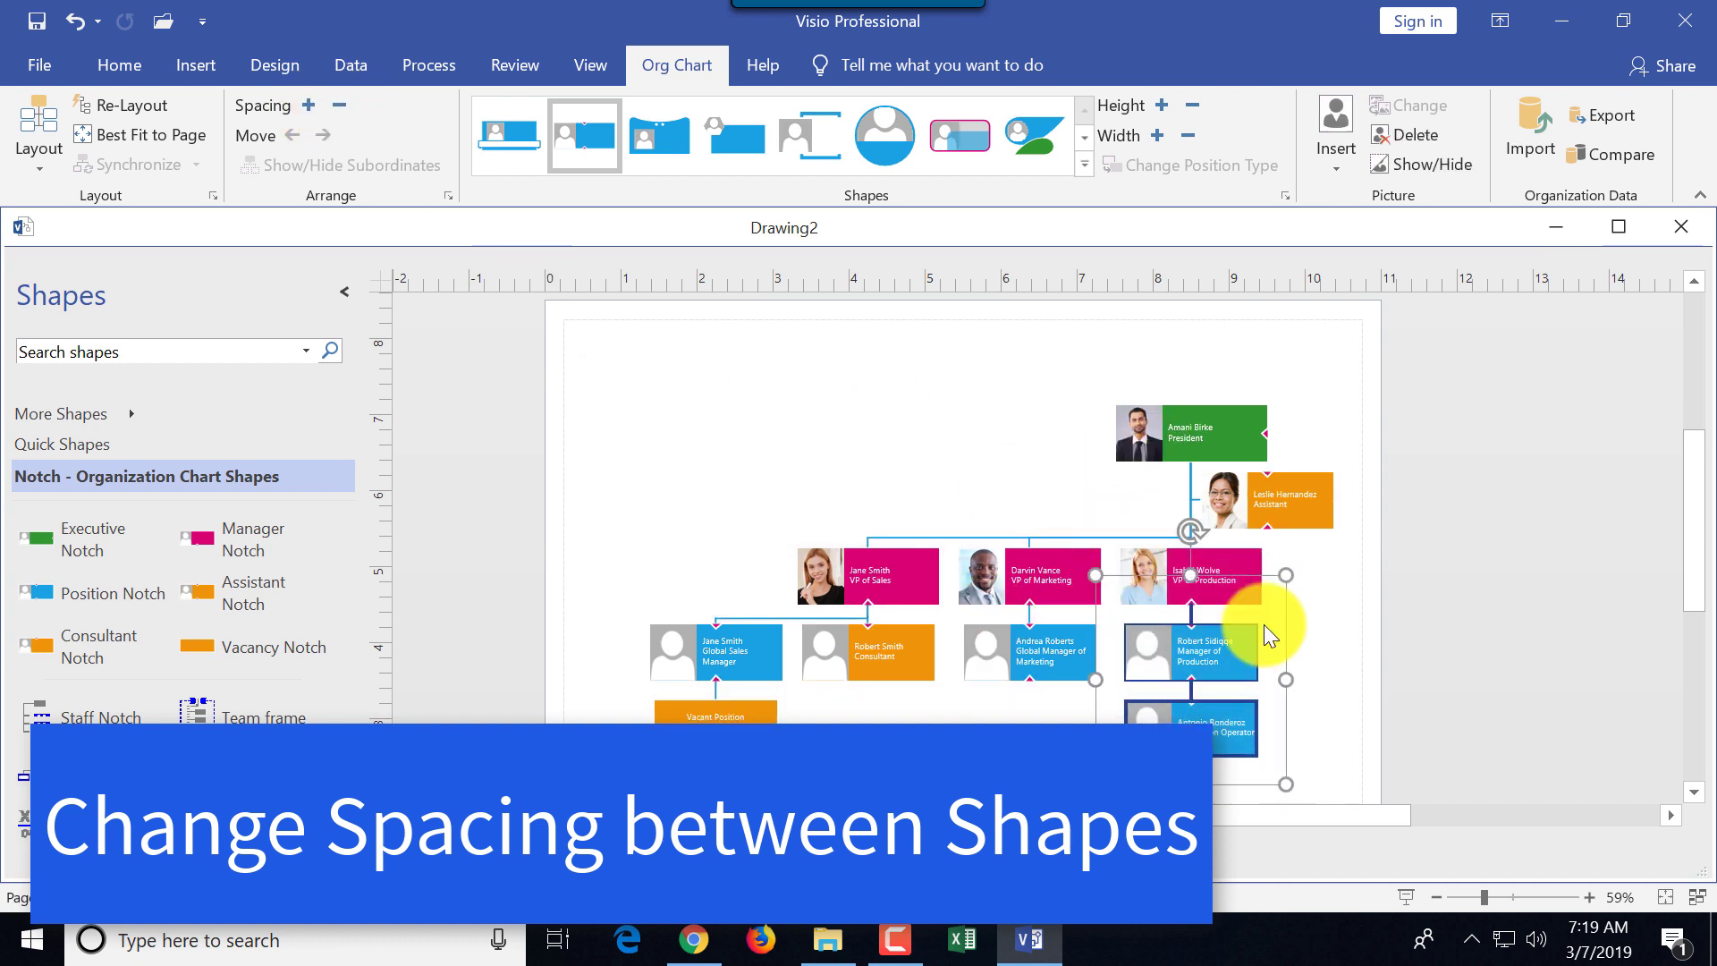
left_click(302, 102)
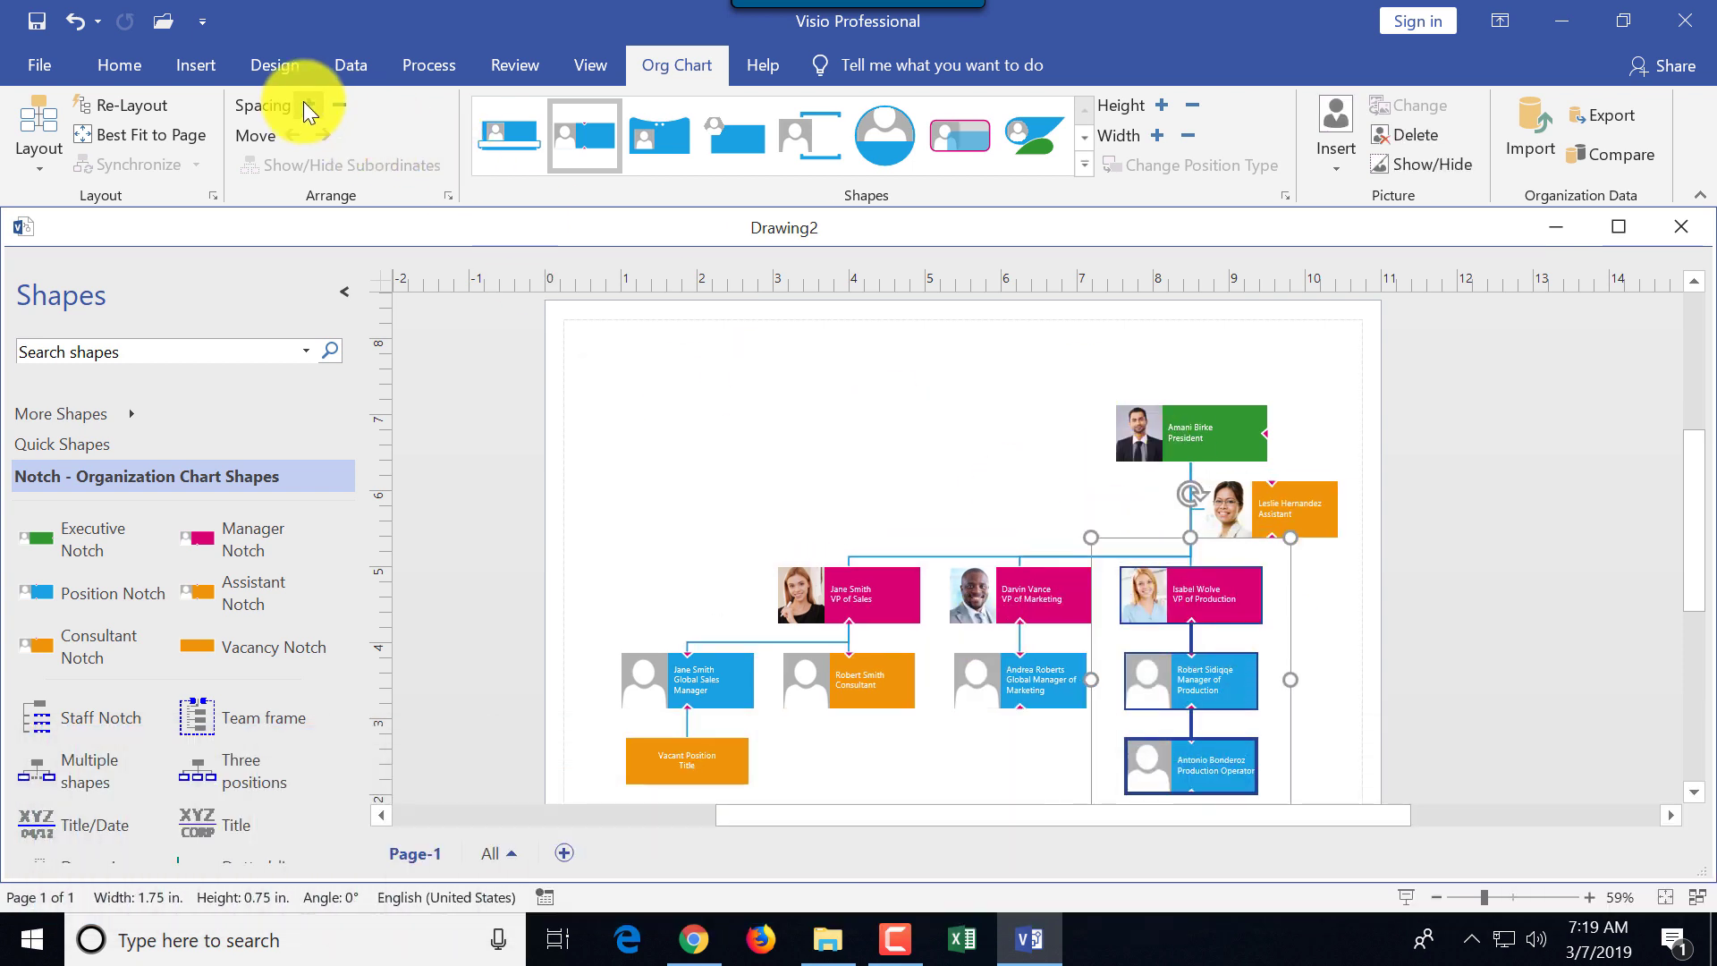
left_click(340, 105)
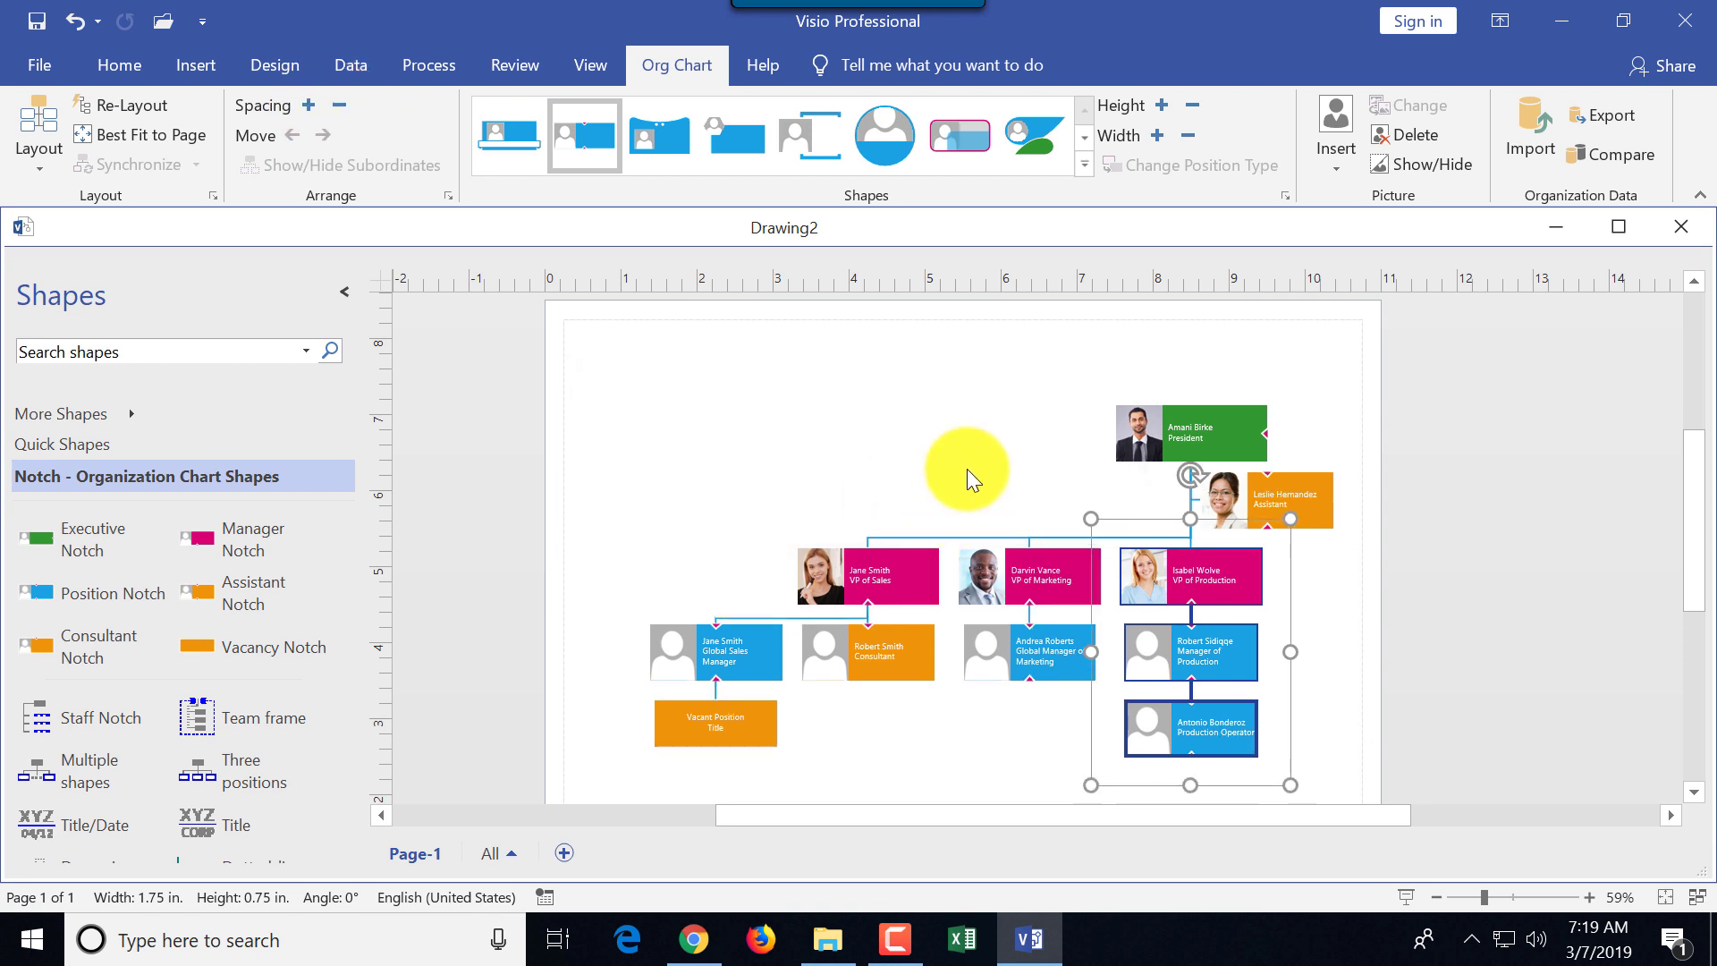
left_click_drag(1311, 777, 1114, 547)
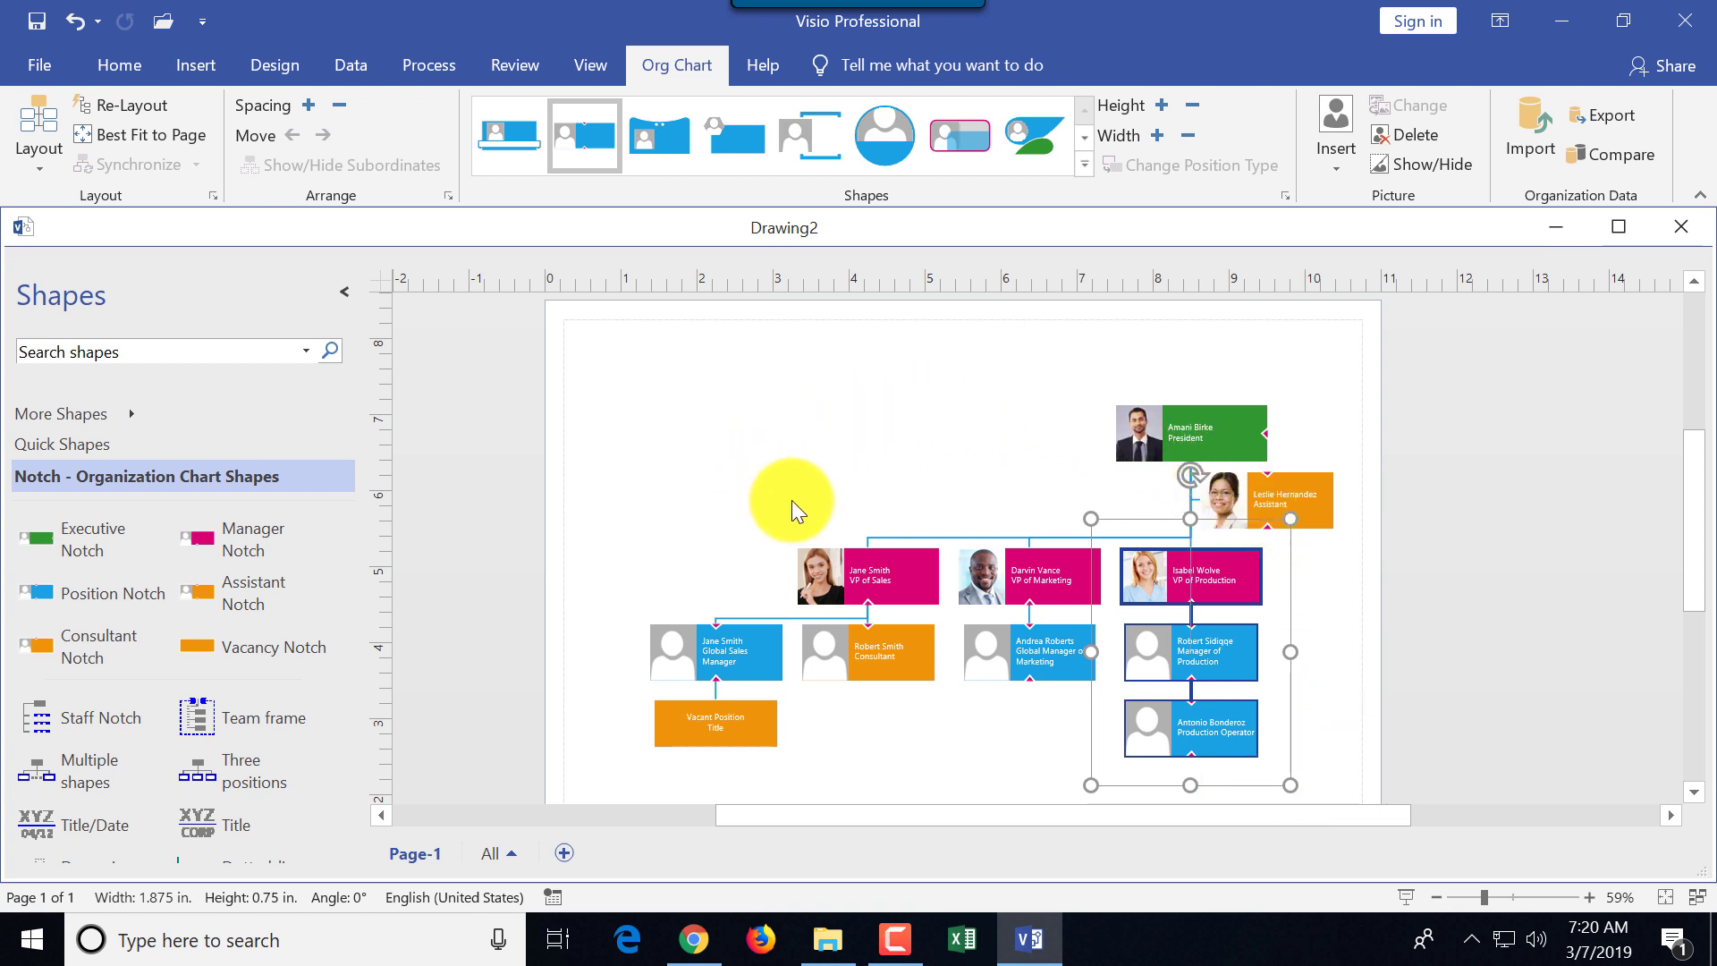
left_click(1520, 177)
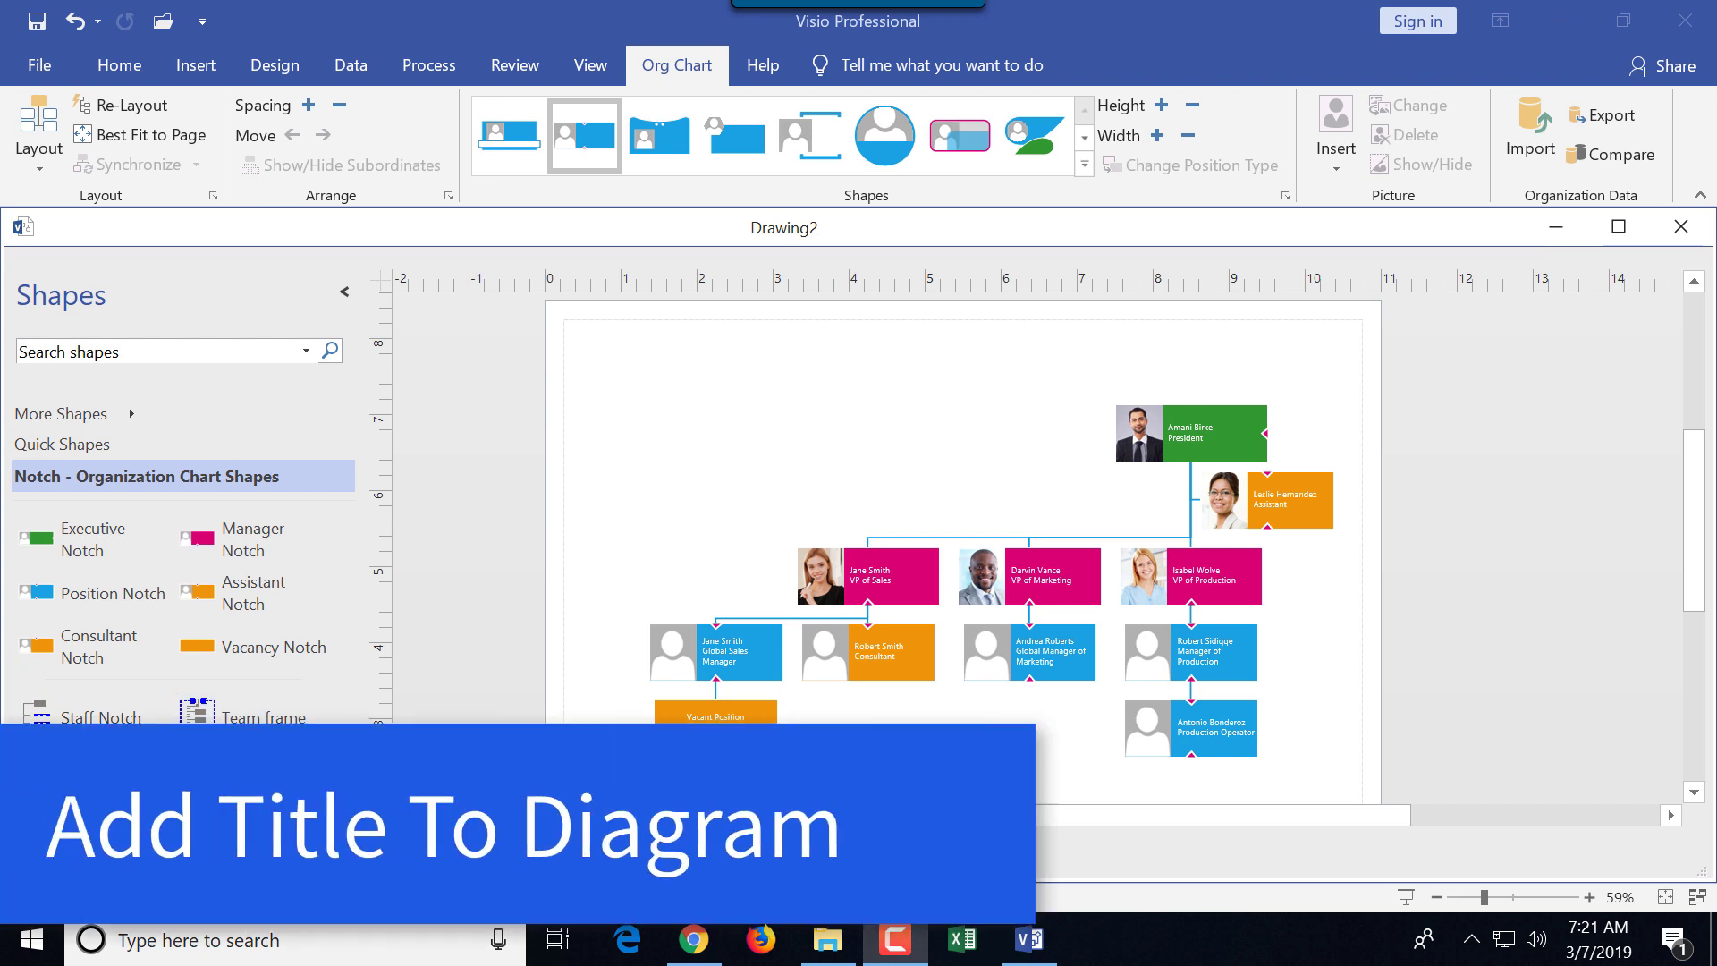
Place a Title/Date shape in the page's upper-left area and replace its text with "ABC Company".
left_click_drag(63, 840, 693, 367)
double_click(683, 371)
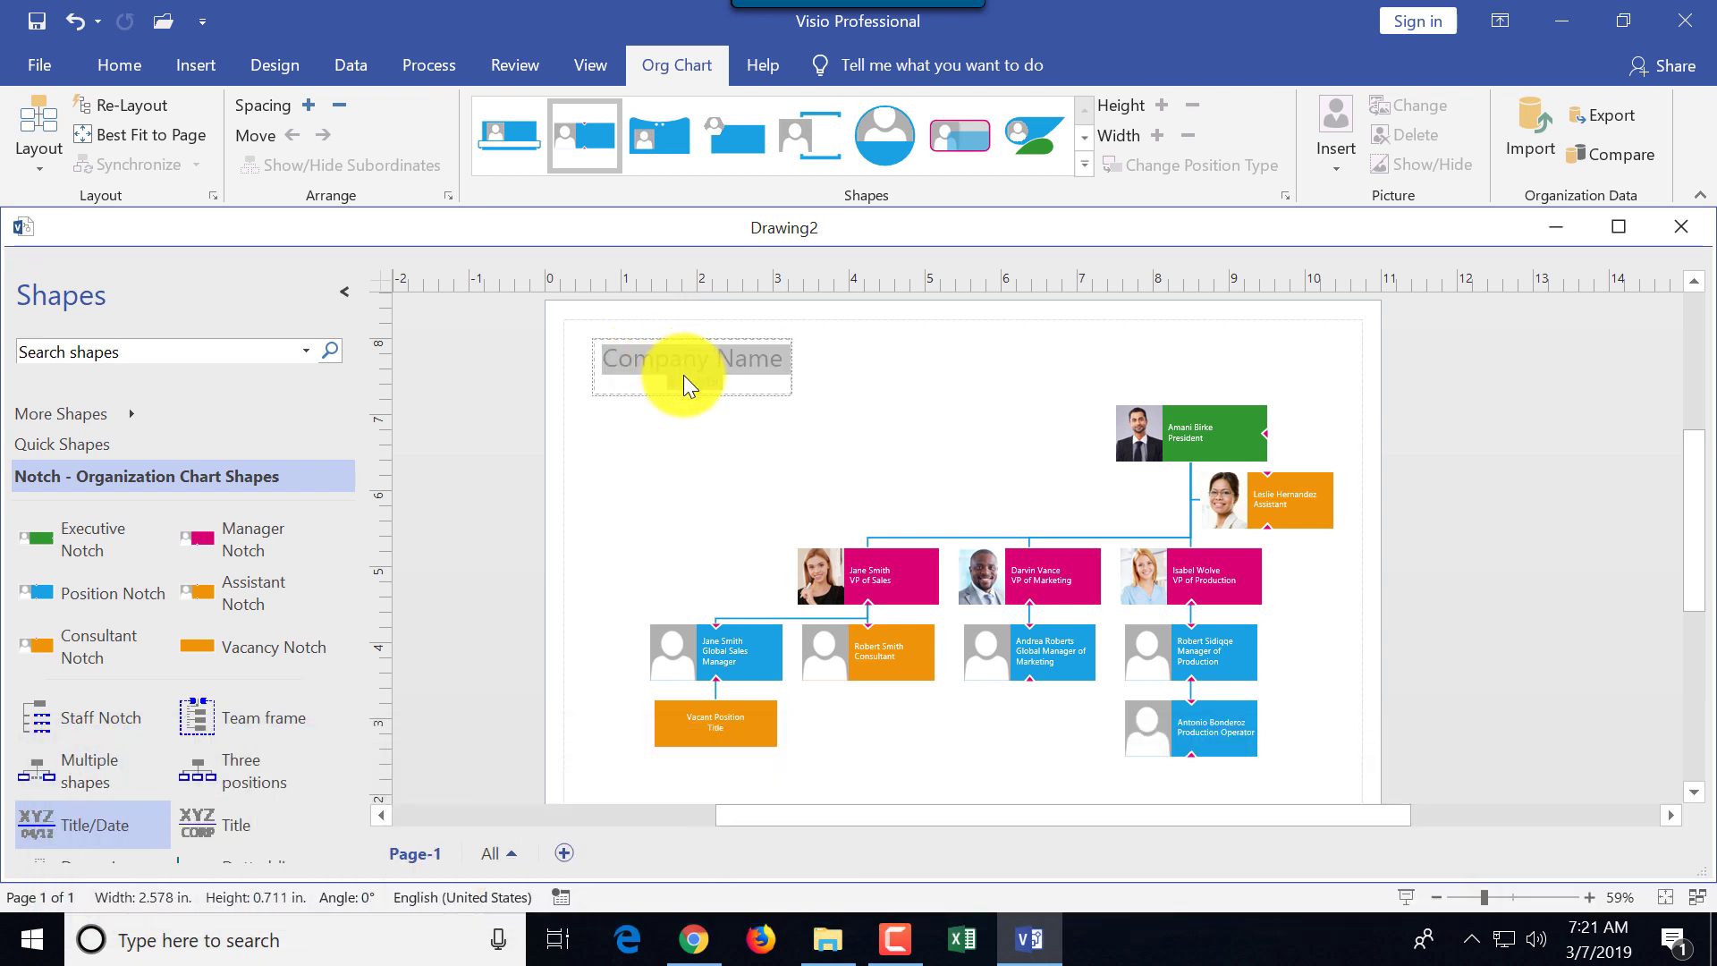
type("ABC")
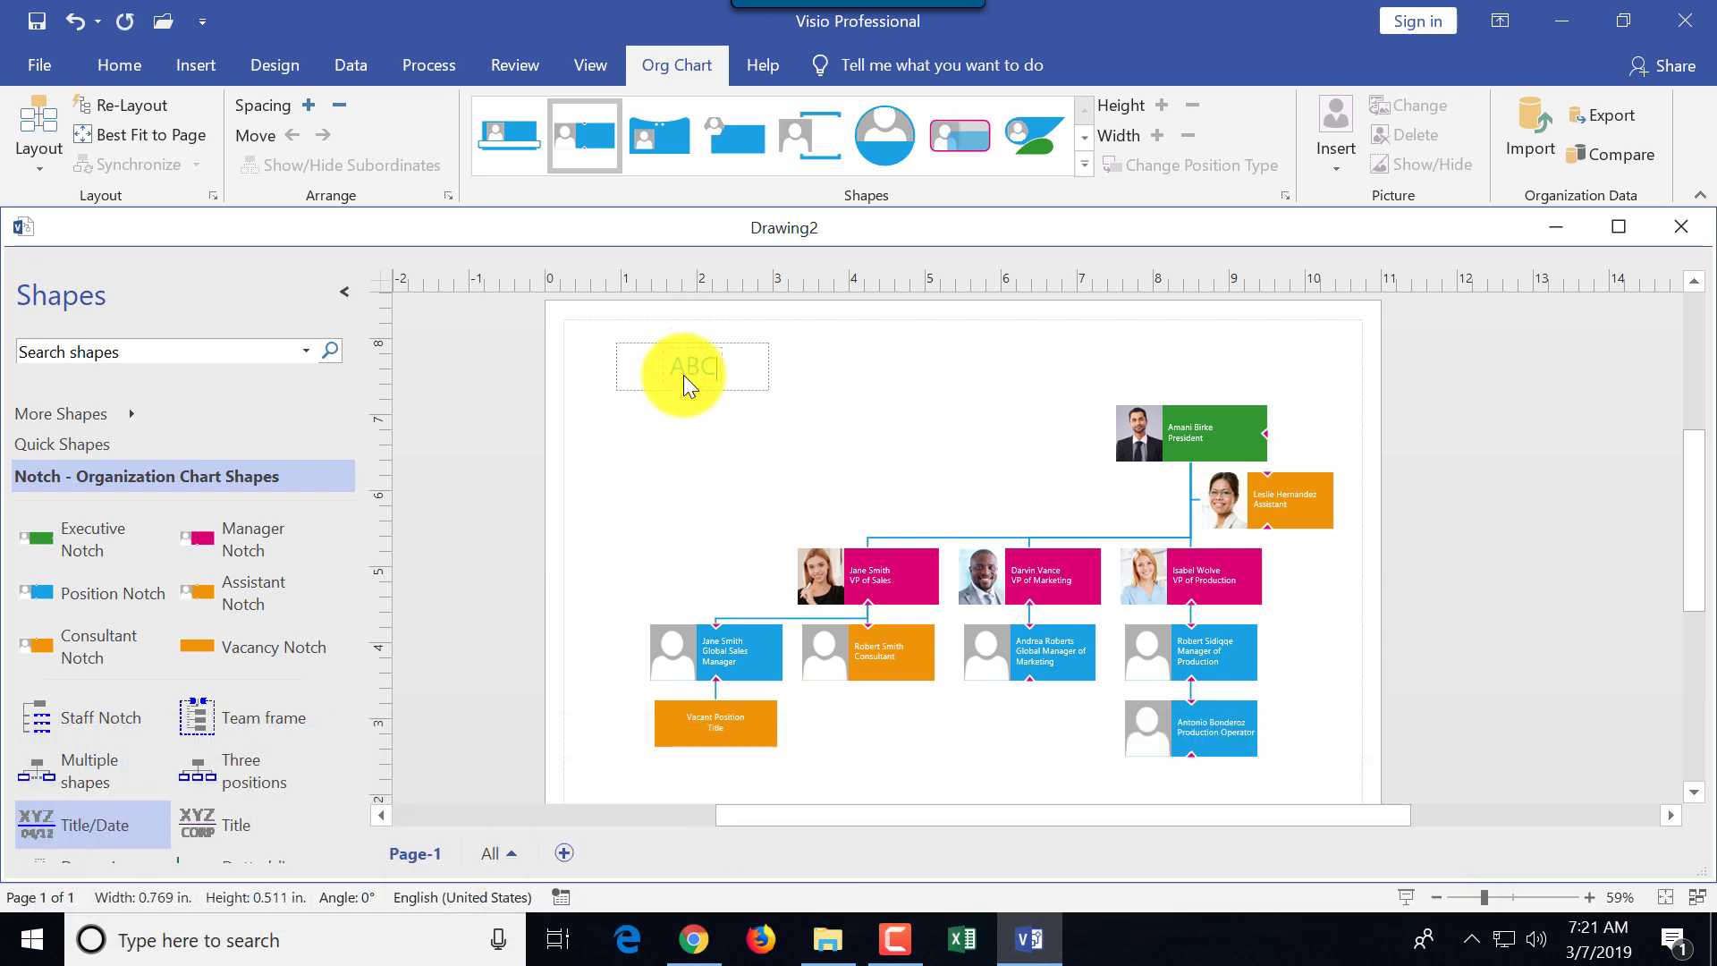
type(" Company")
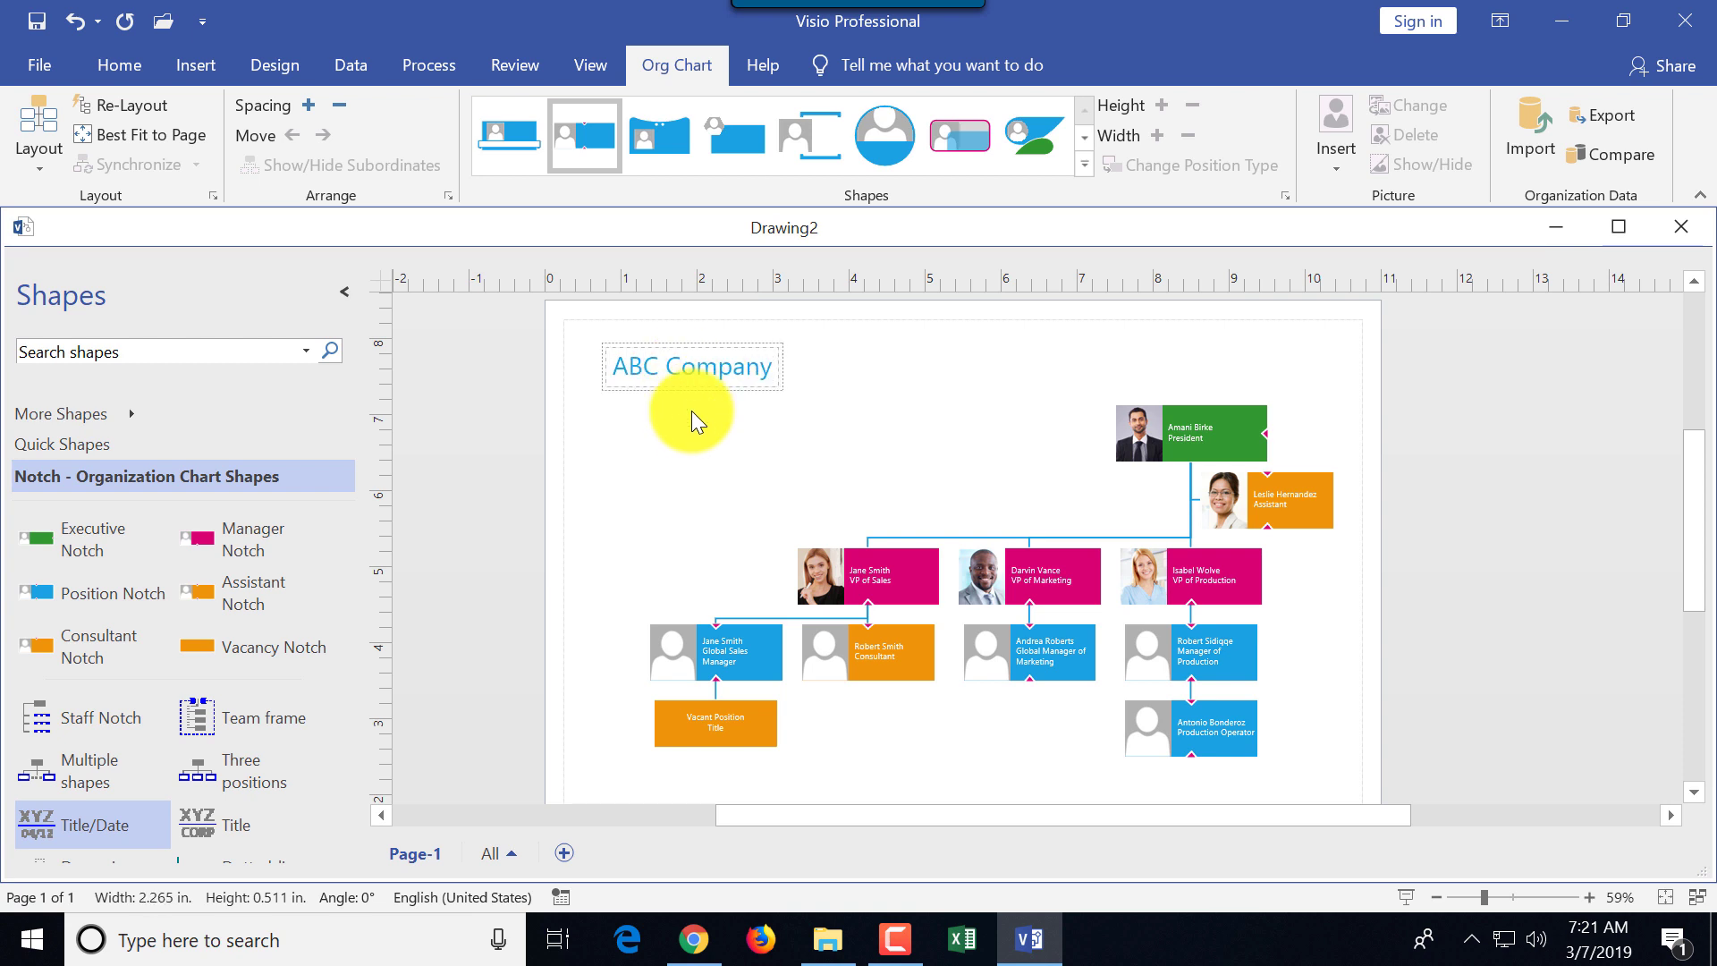
left_click(716, 437)
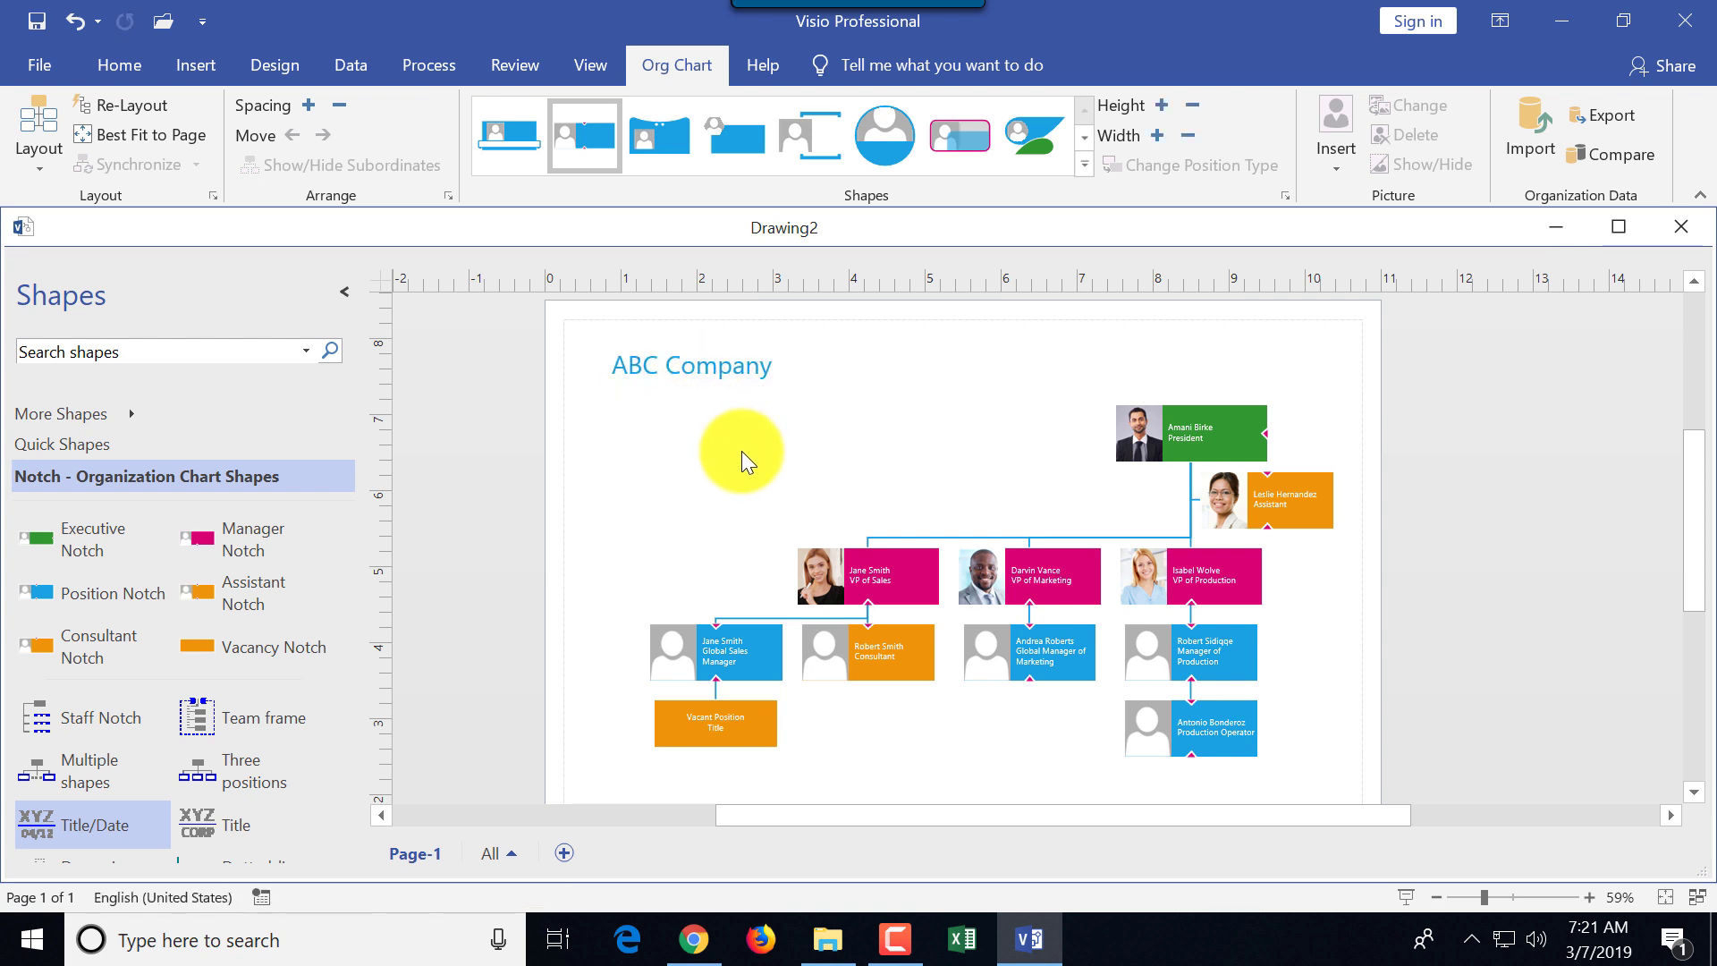
left_click(148, 823)
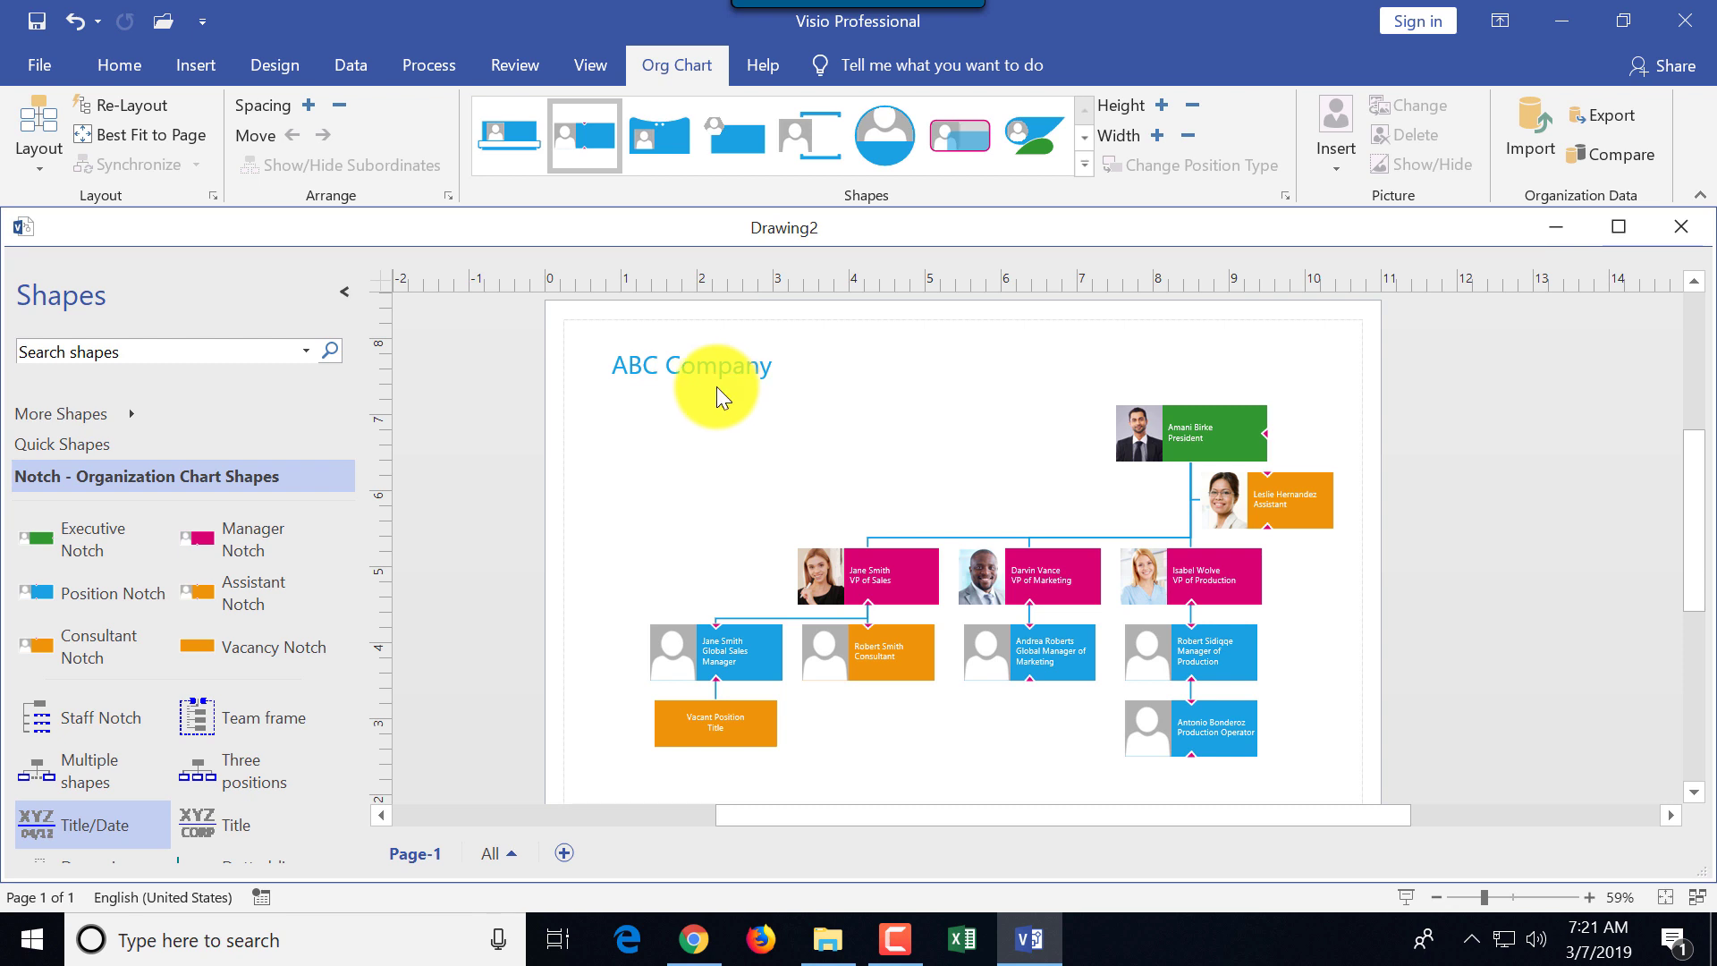
Add a Three positions set below the vacant position in the sales branch and undo it.
scroll(859, 573, "down", 2)
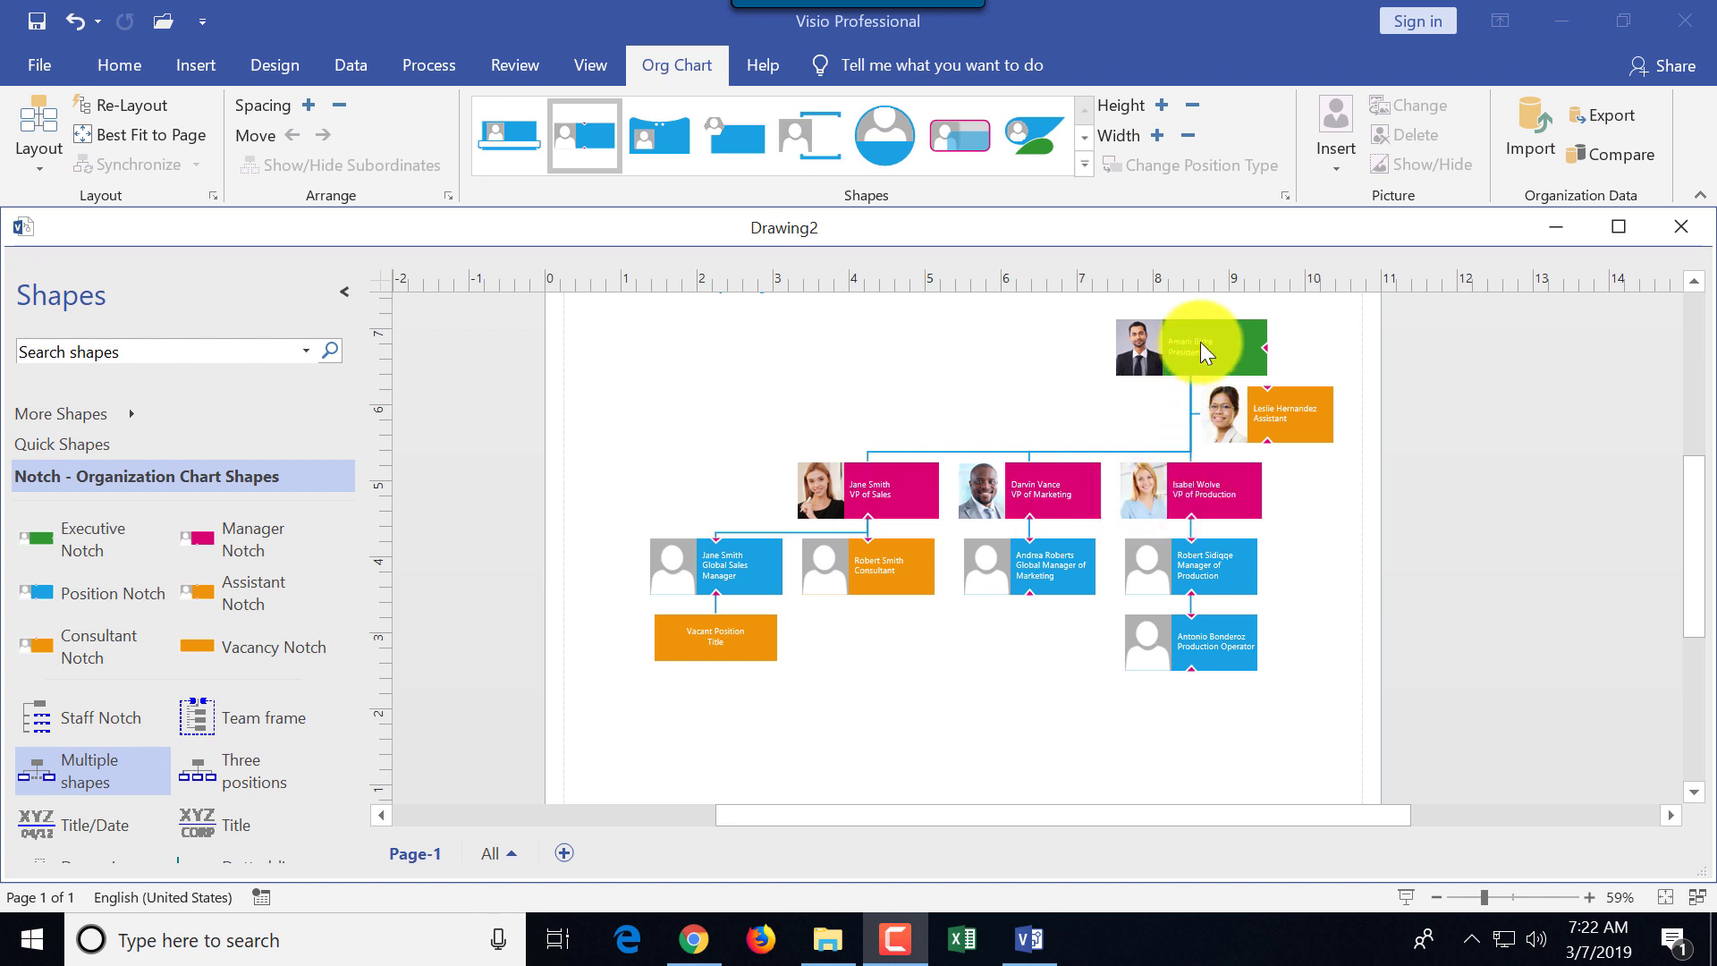
left_click_drag(206, 772, 720, 645)
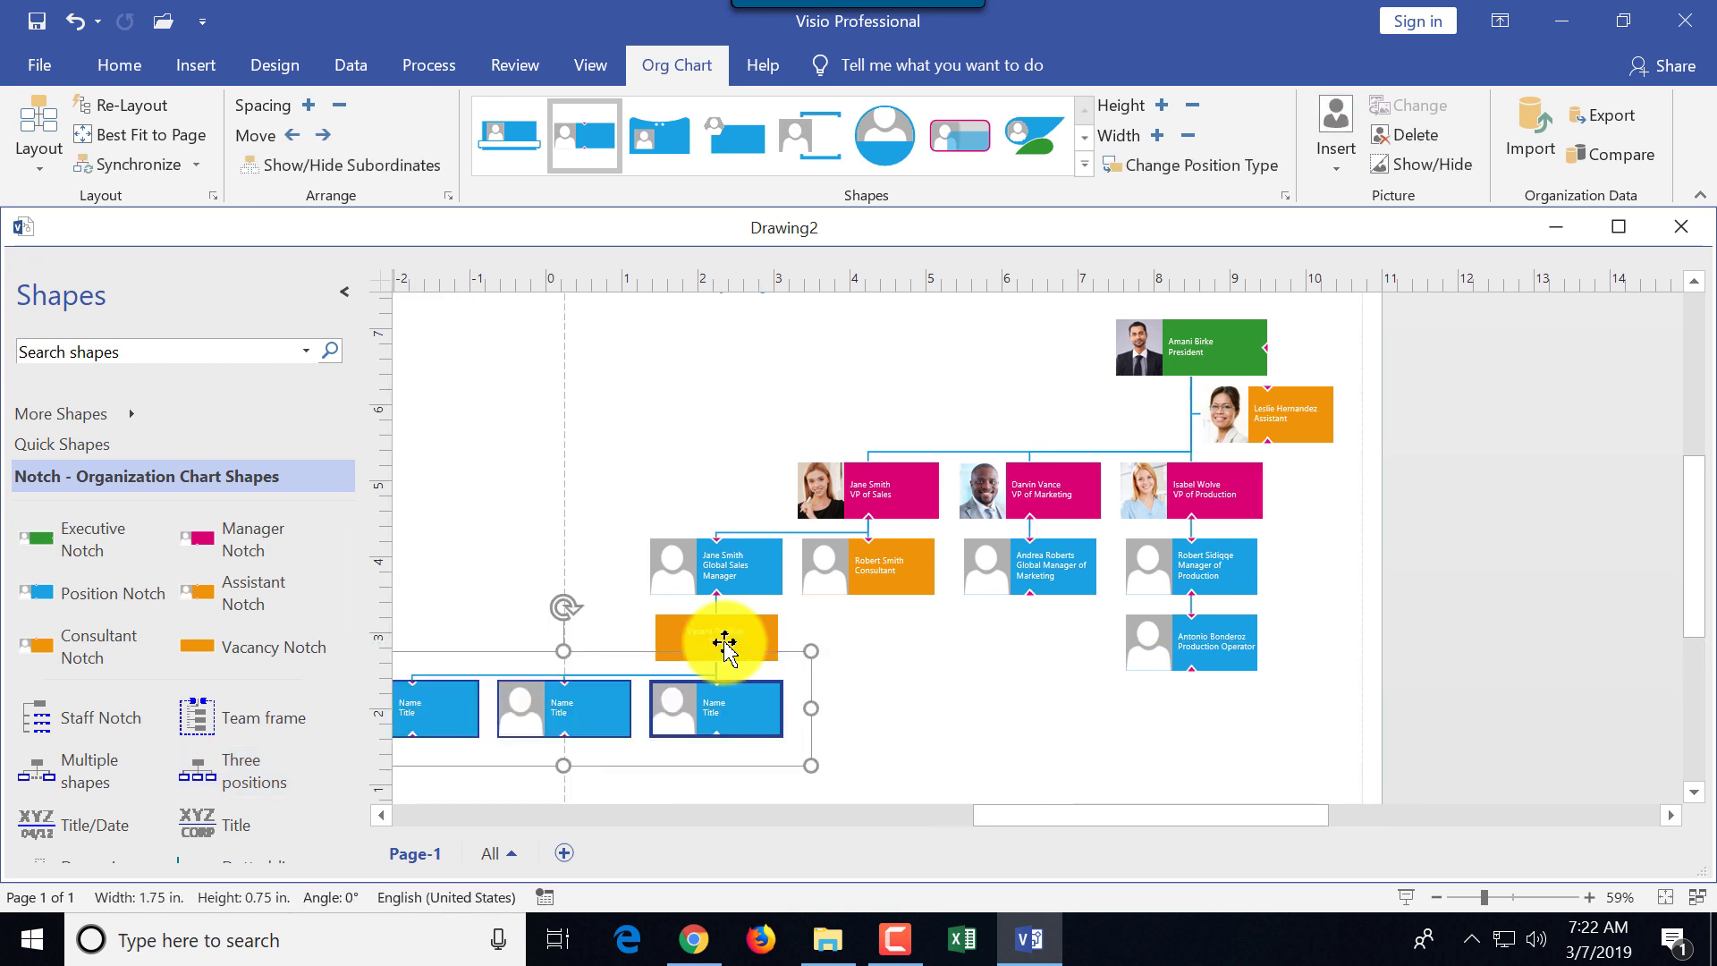
scroll(776, 711, "down", 1)
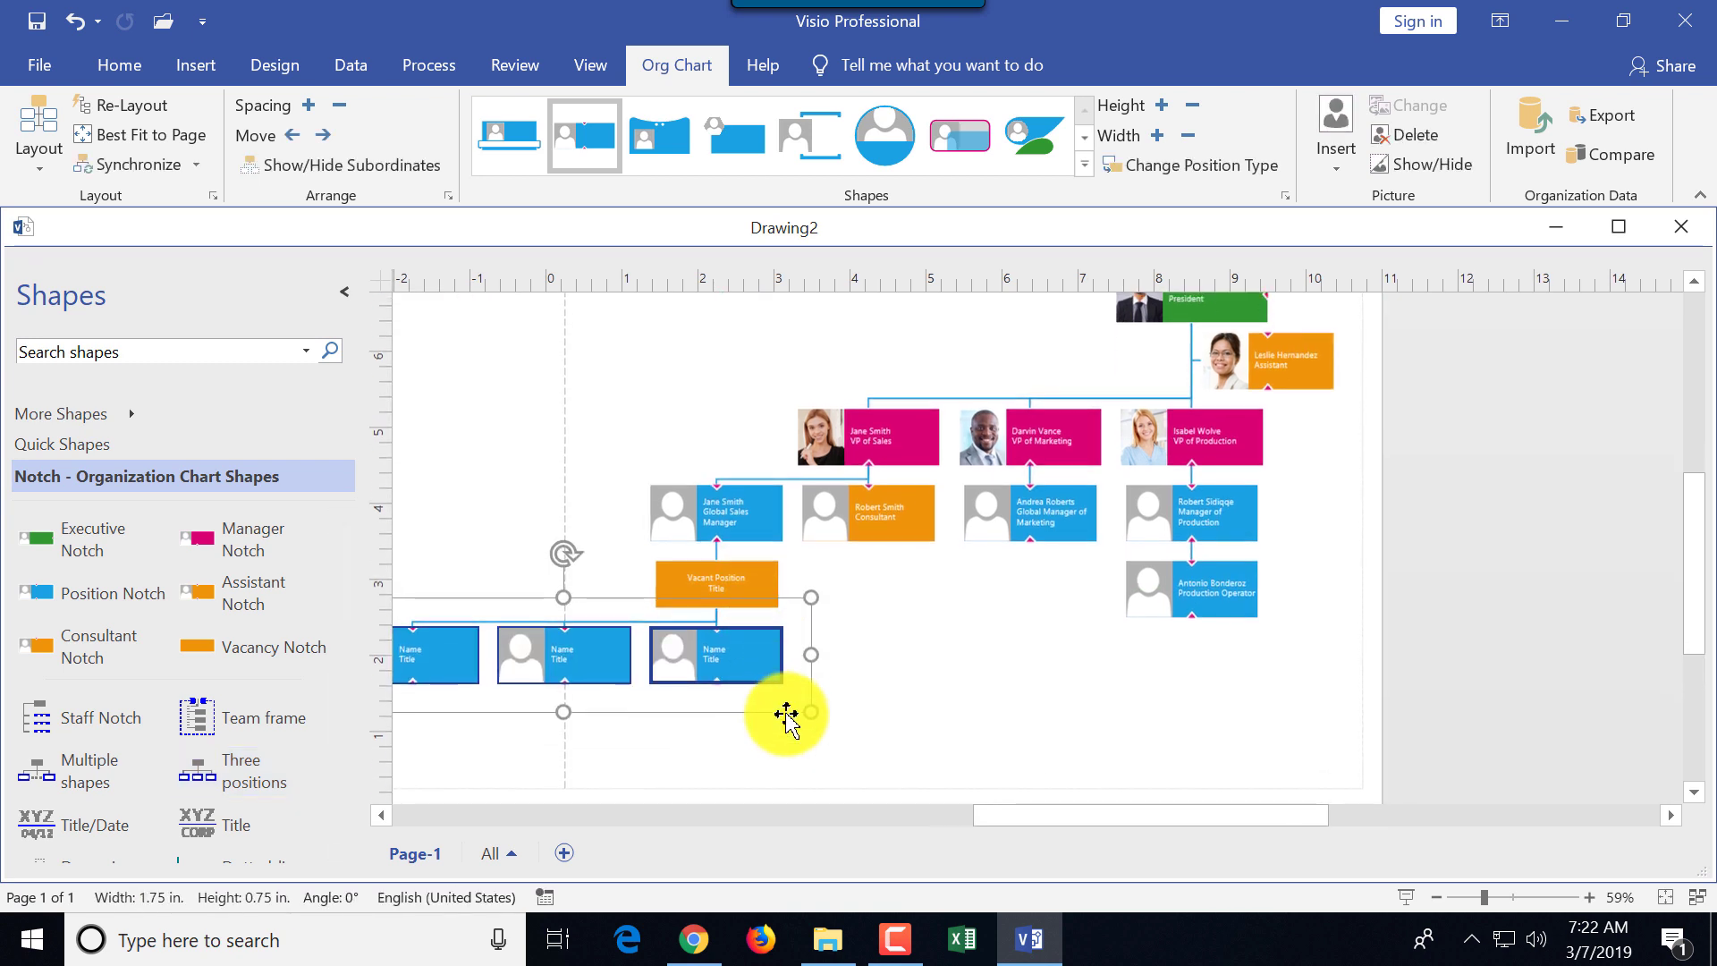
mouse_move(1096, 812)
left_mouse_down()
mouse_move(958, 813)
mouse_move(973, 813)
left_mouse_up()
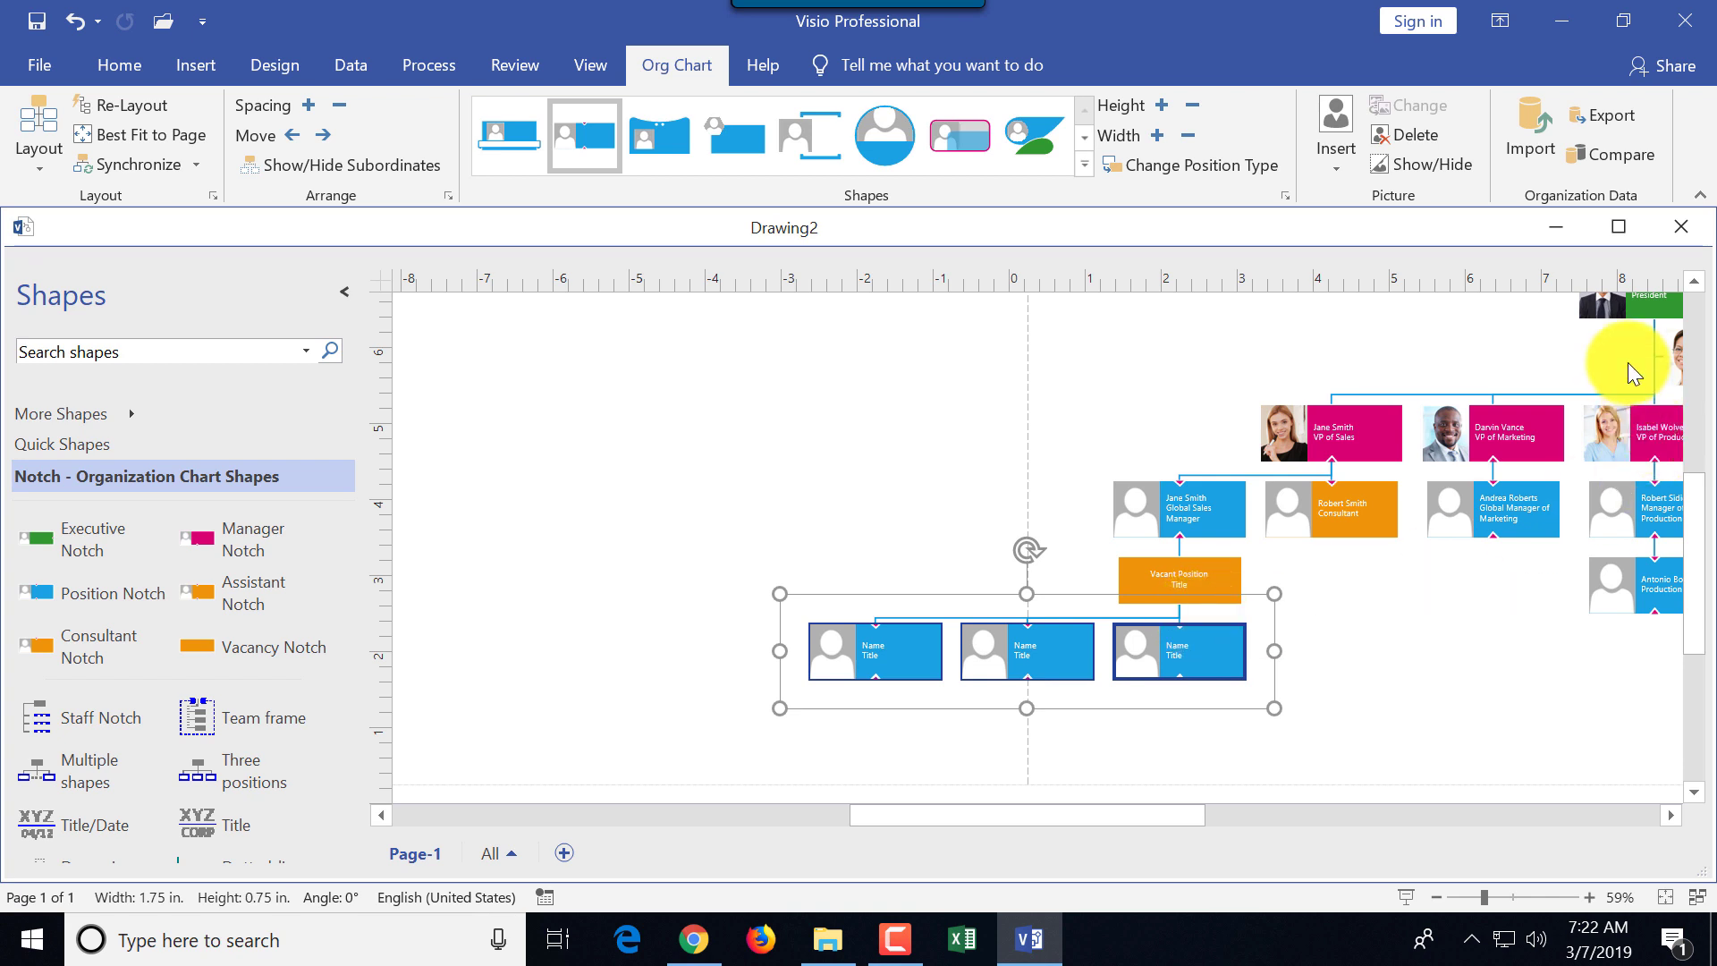
key("ctrl+z")
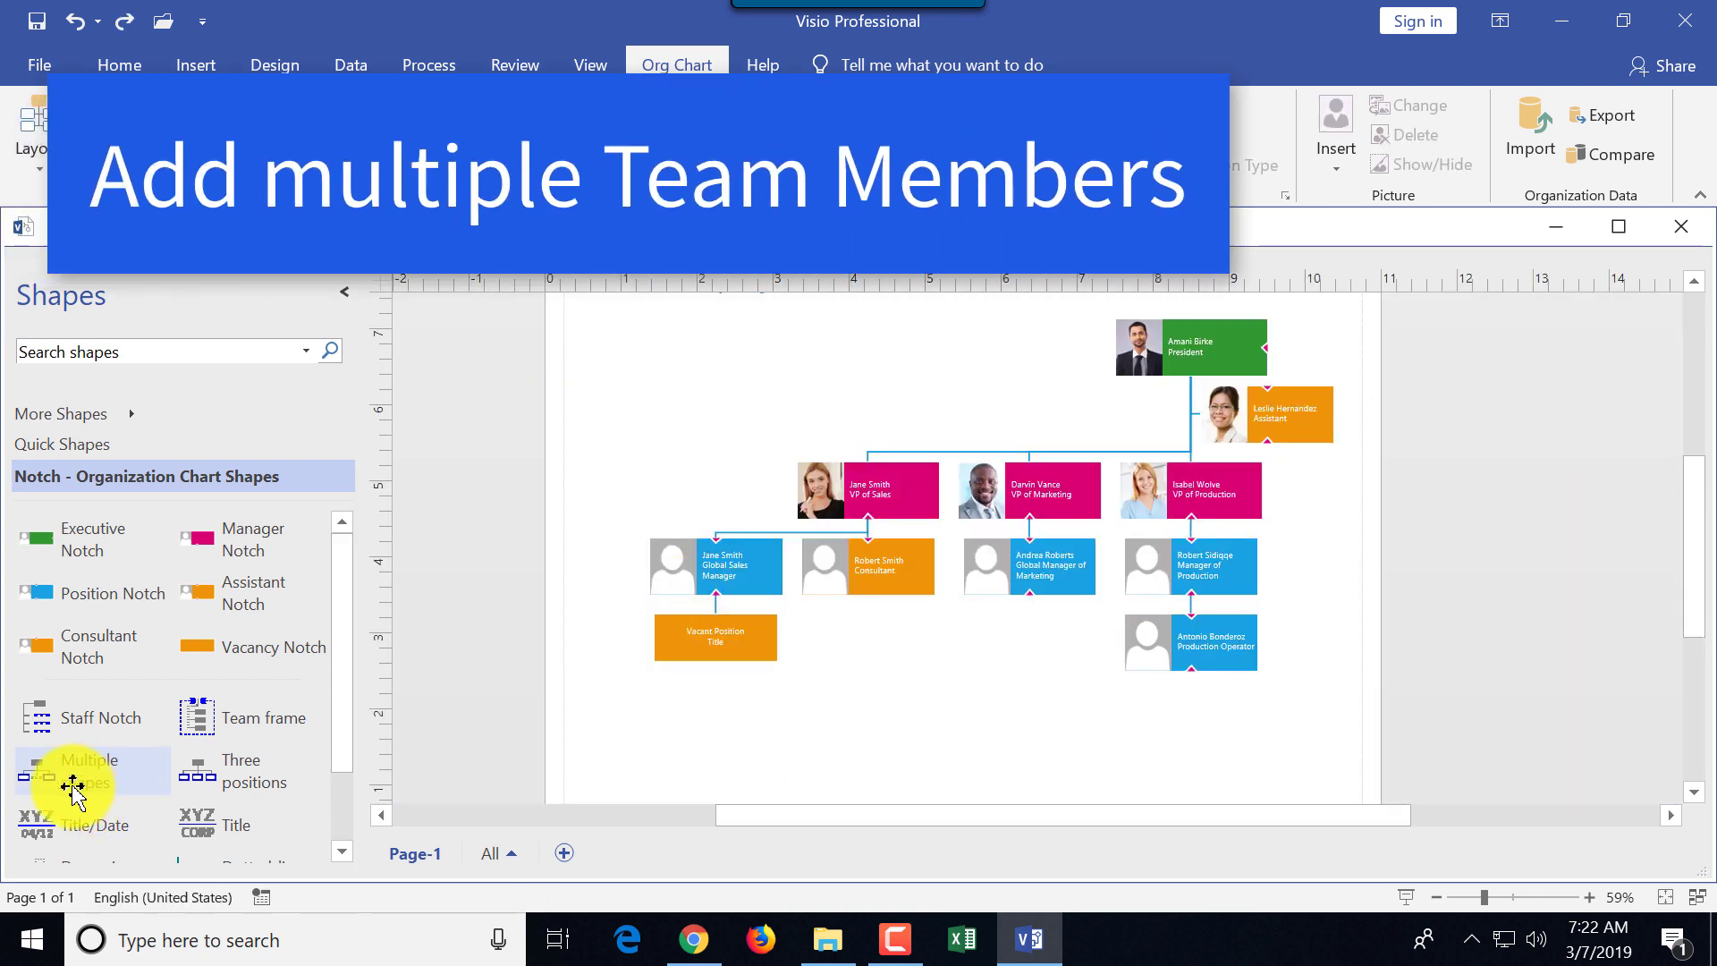
Add five Vacancy shapes under the Global Manager of Marketing with Multiple shapes and undo it.
left_click_drag(76, 774, 1033, 576)
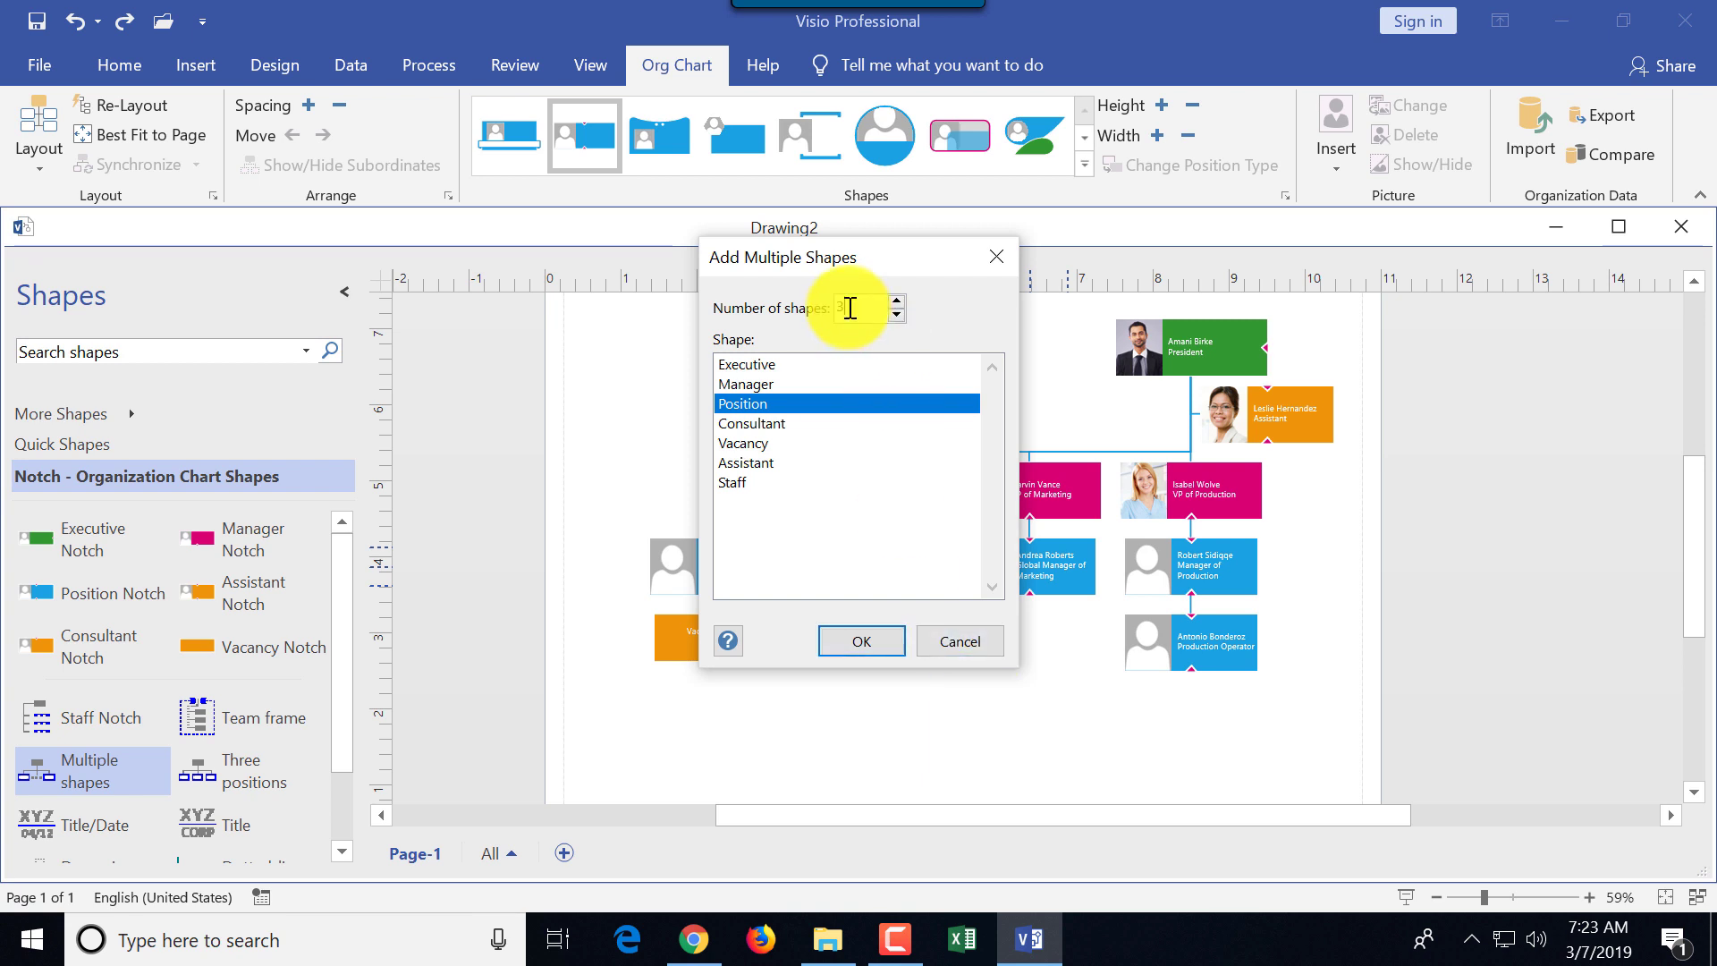
left_click(766, 442)
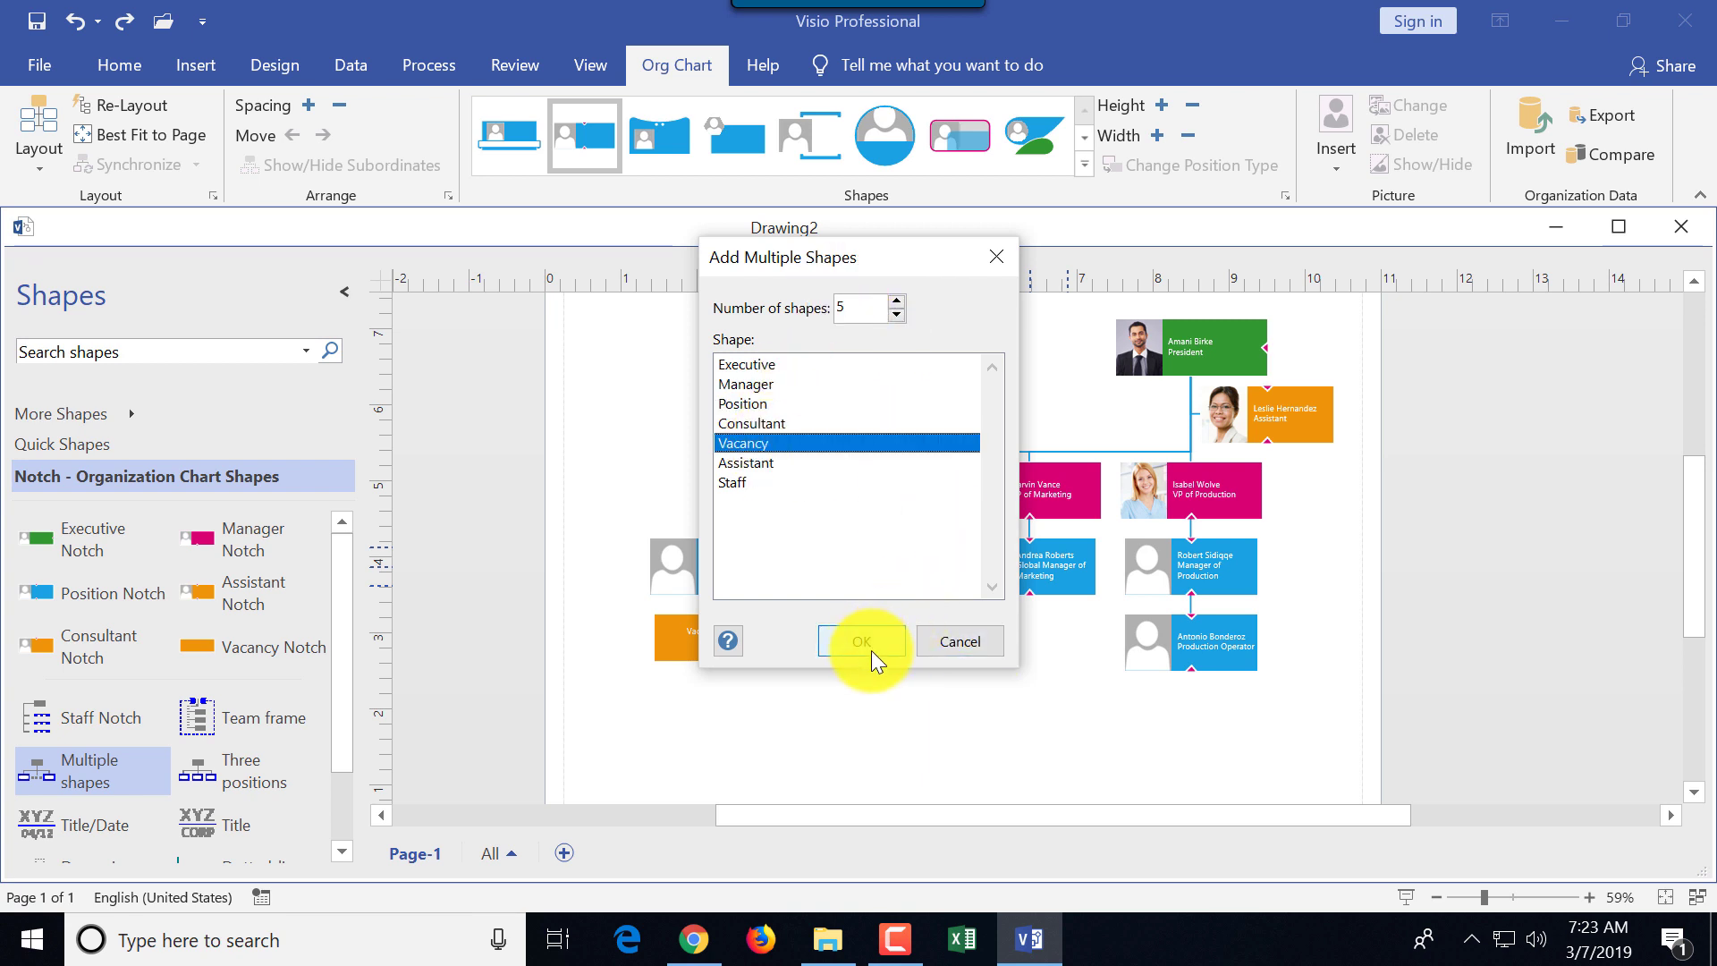
left_click(859, 647)
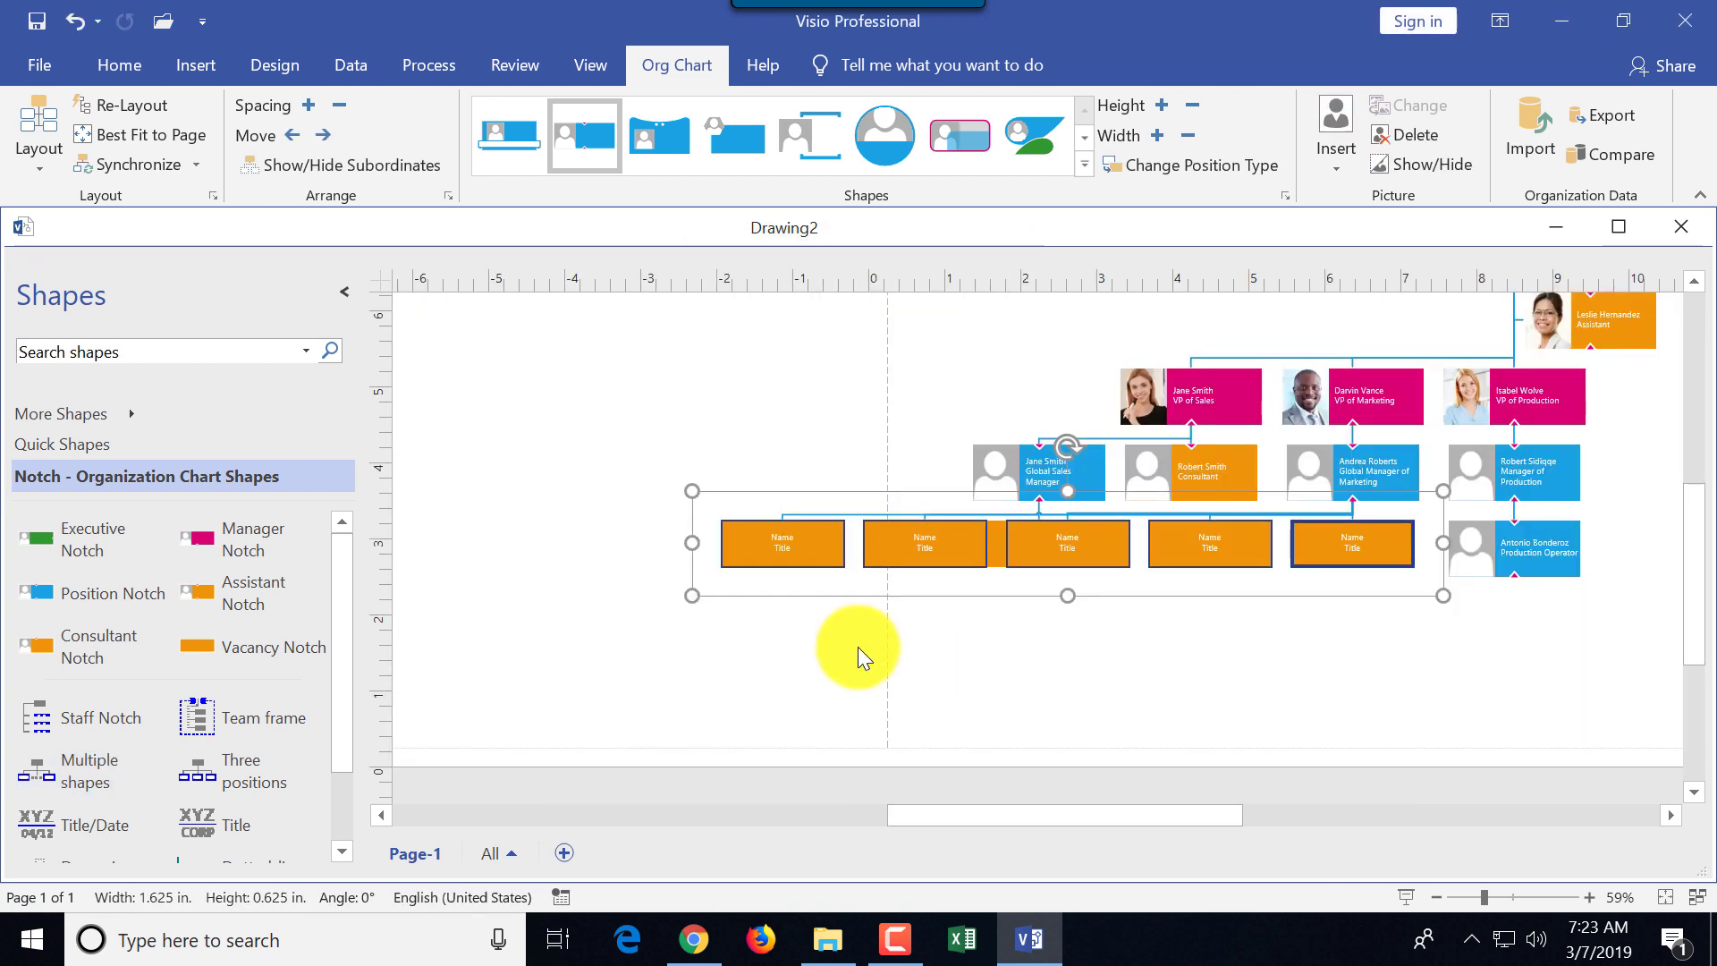
left_click(73, 20)
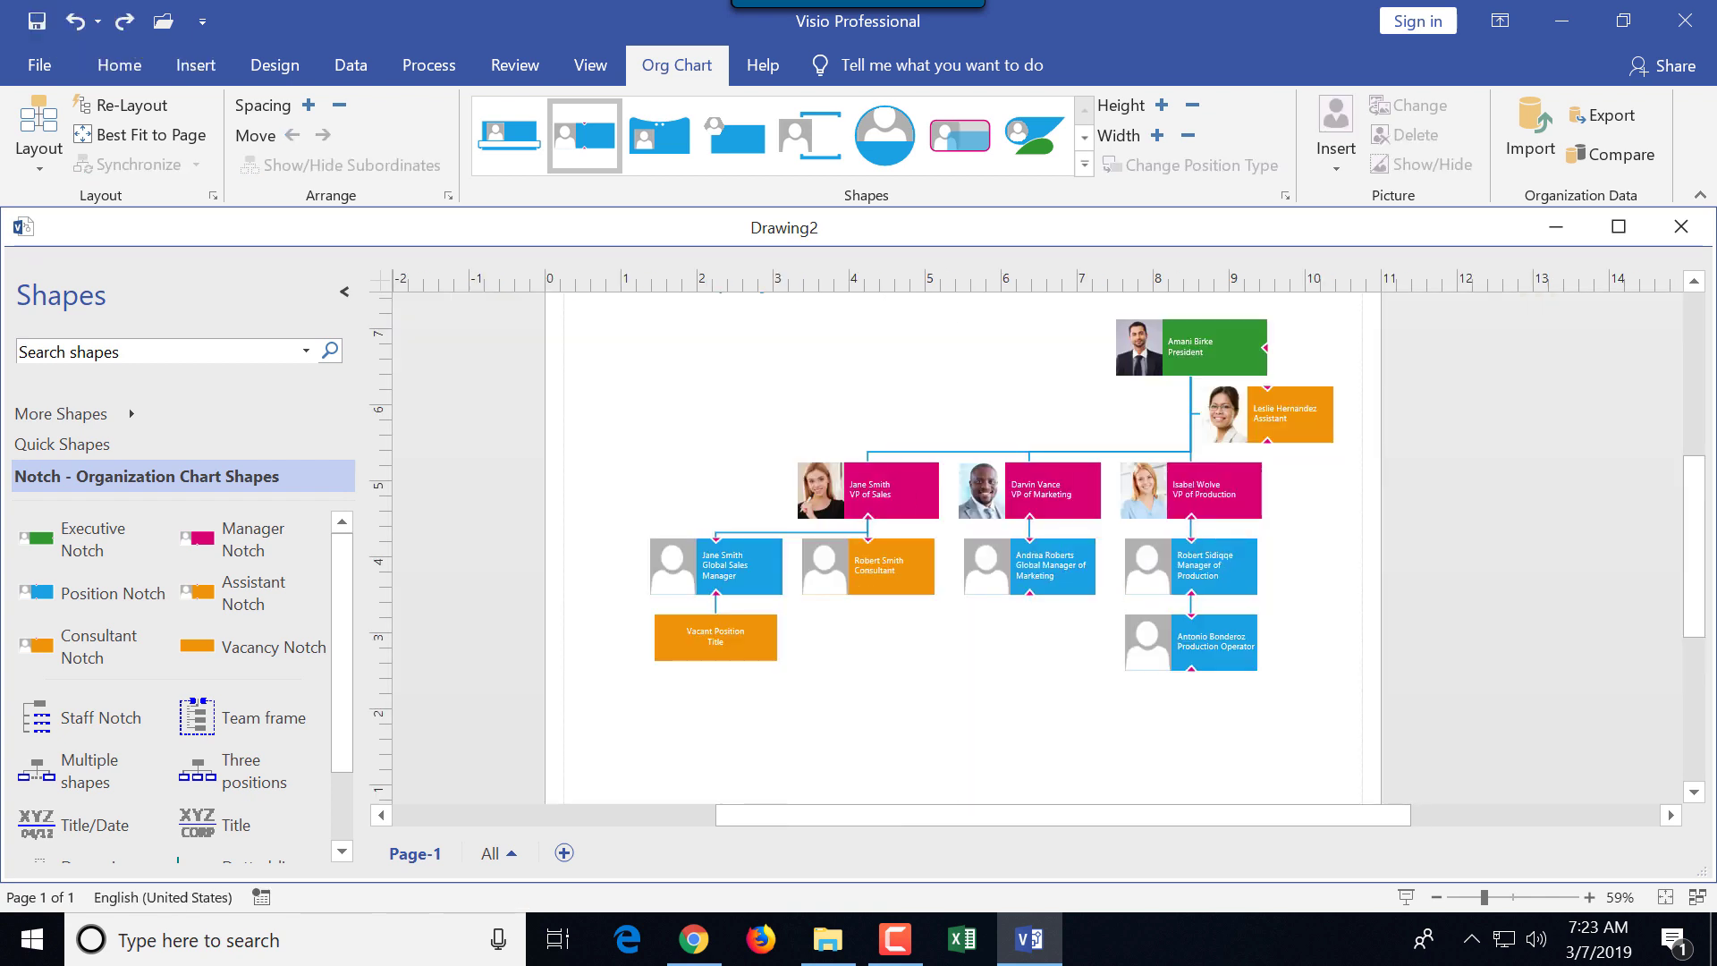
Place a Team frame about 6.75 in by 2.06 in around the sales and marketing staff and label it "New Product Research Project Team".
scroll(203, 617, "down", 1)
left_click_drag(211, 625, 709, 636)
left_click_drag(831, 635, 1115, 634)
left_click_drag(853, 751, 843, 687)
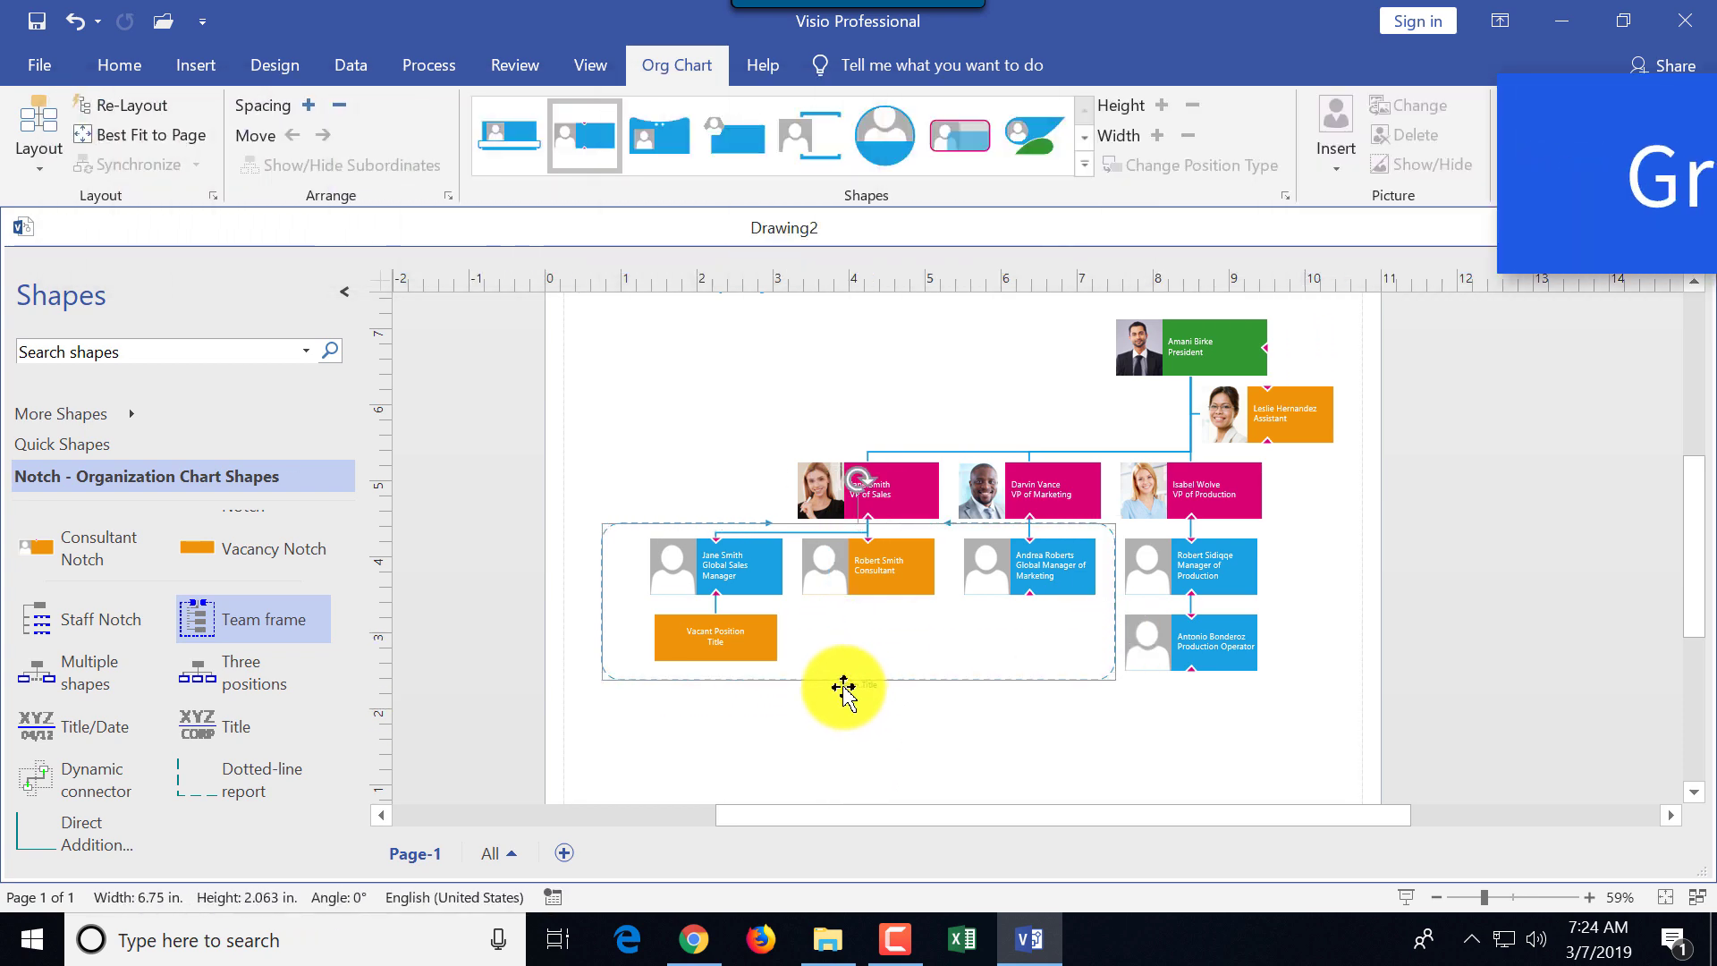
double_click(844, 686)
type("New Product")
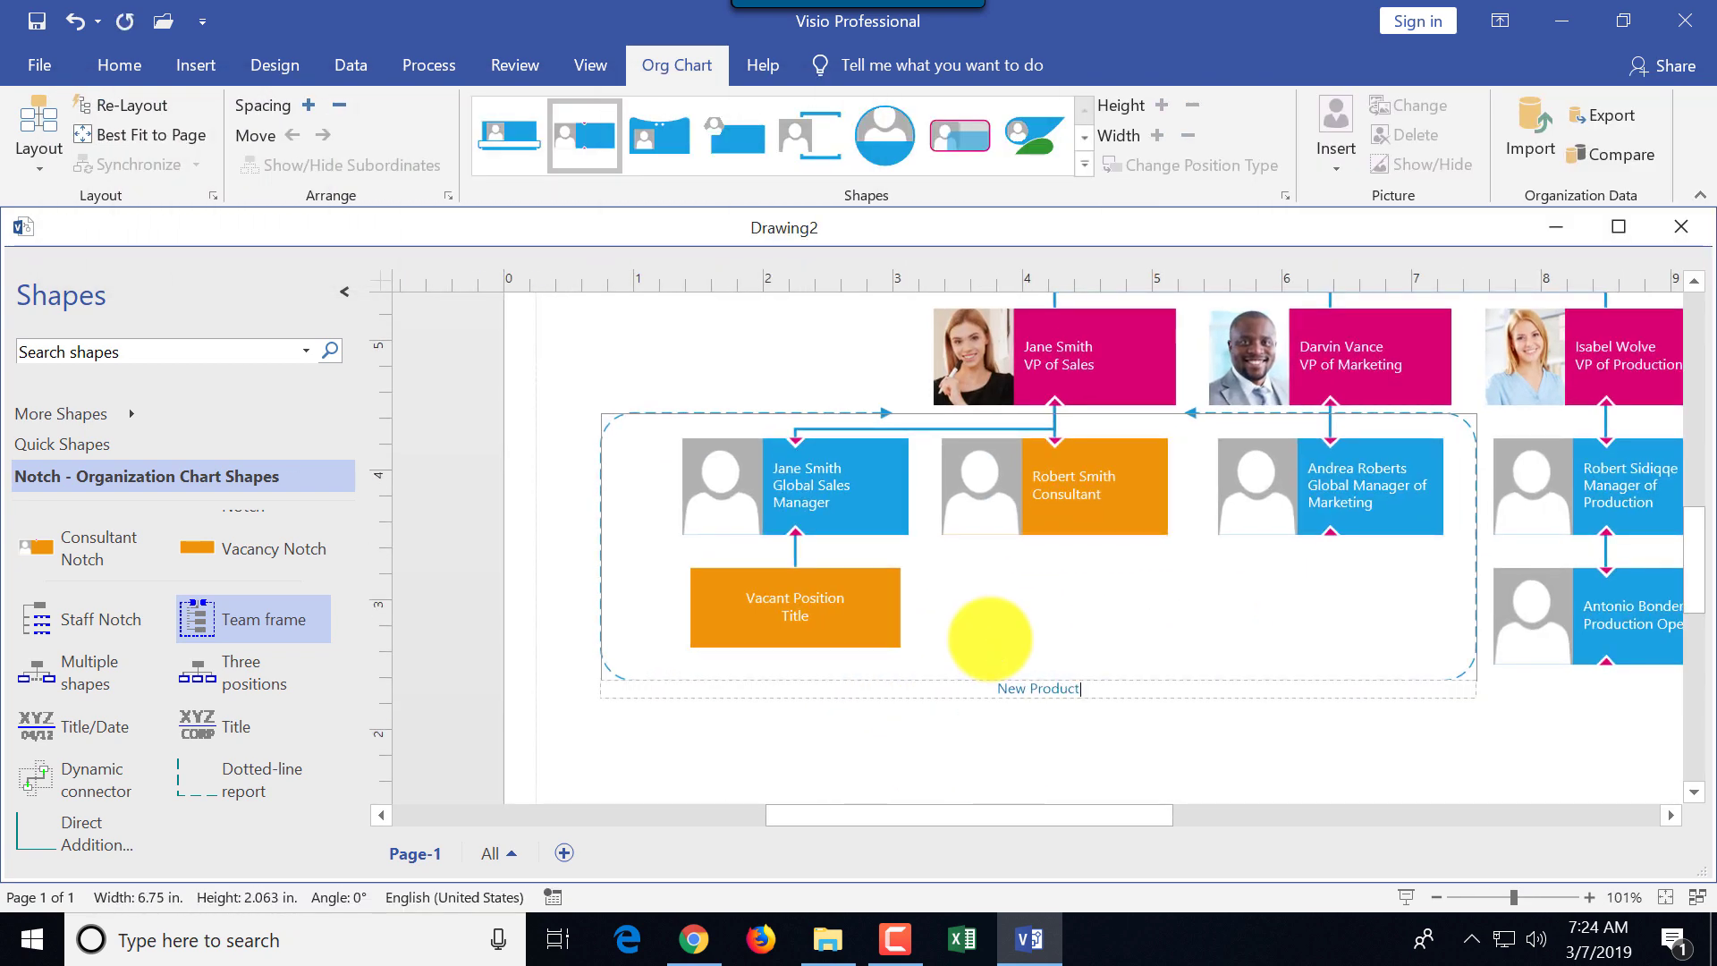
type(" Research Project Team")
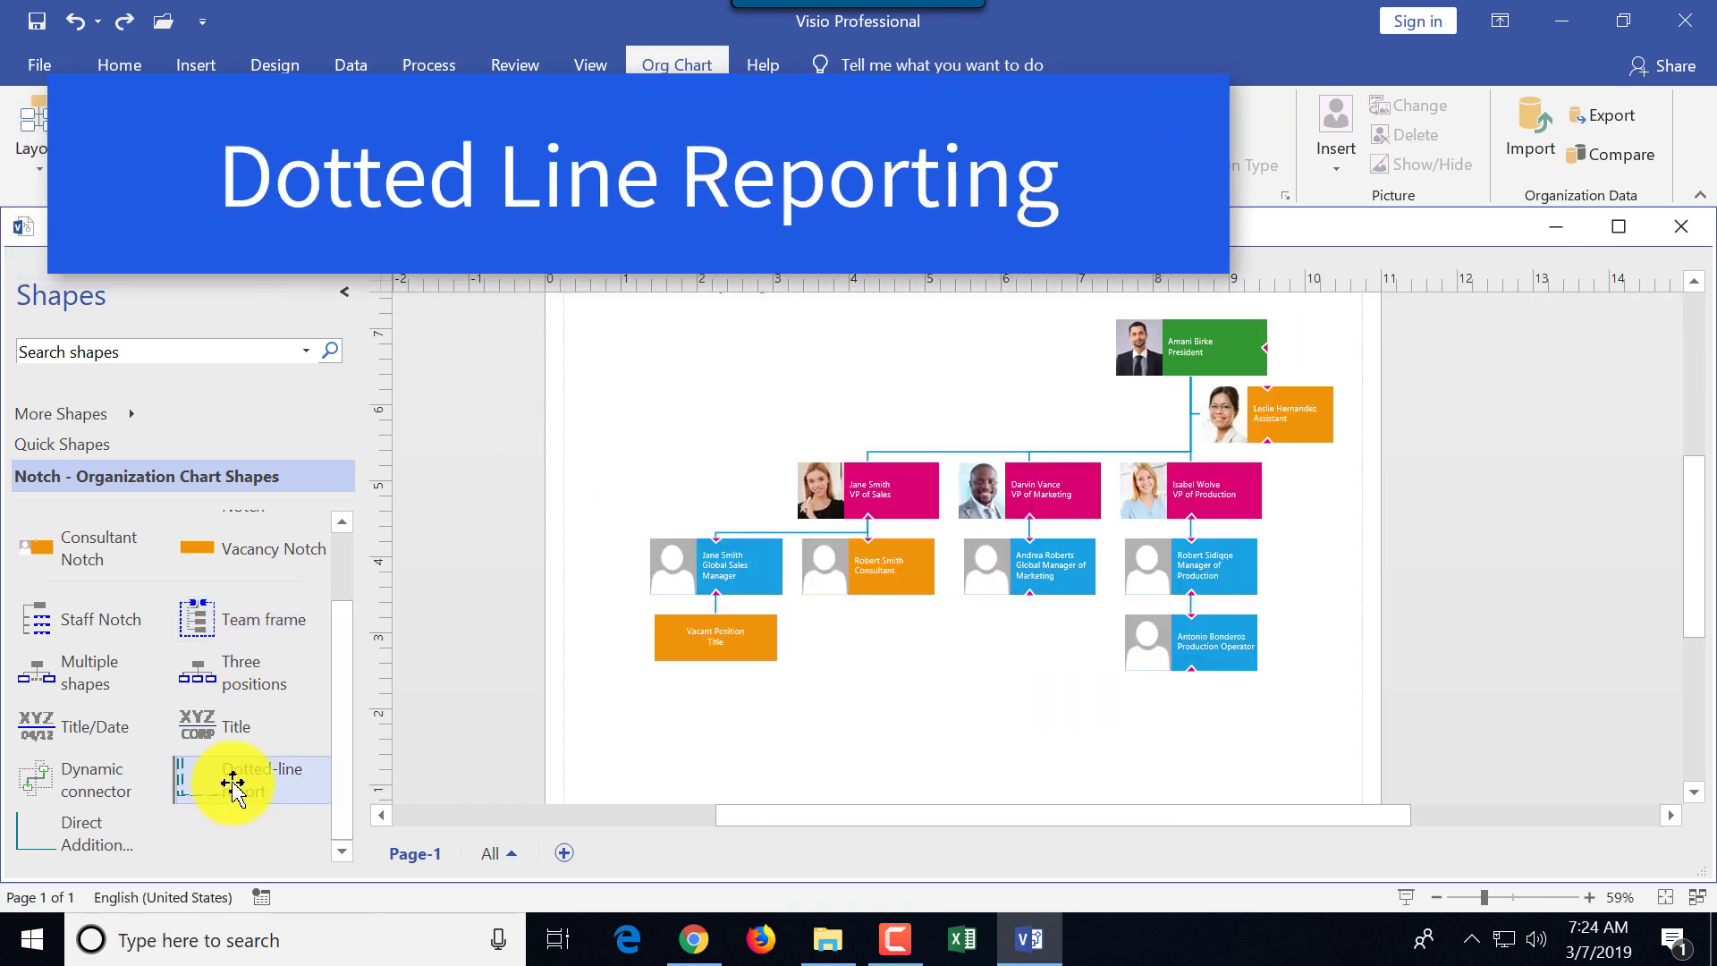
Add a Dotted-line report connector from the VP of Sales to the Global Manager of Marketing.
left_click_drag(233, 784, 970, 529)
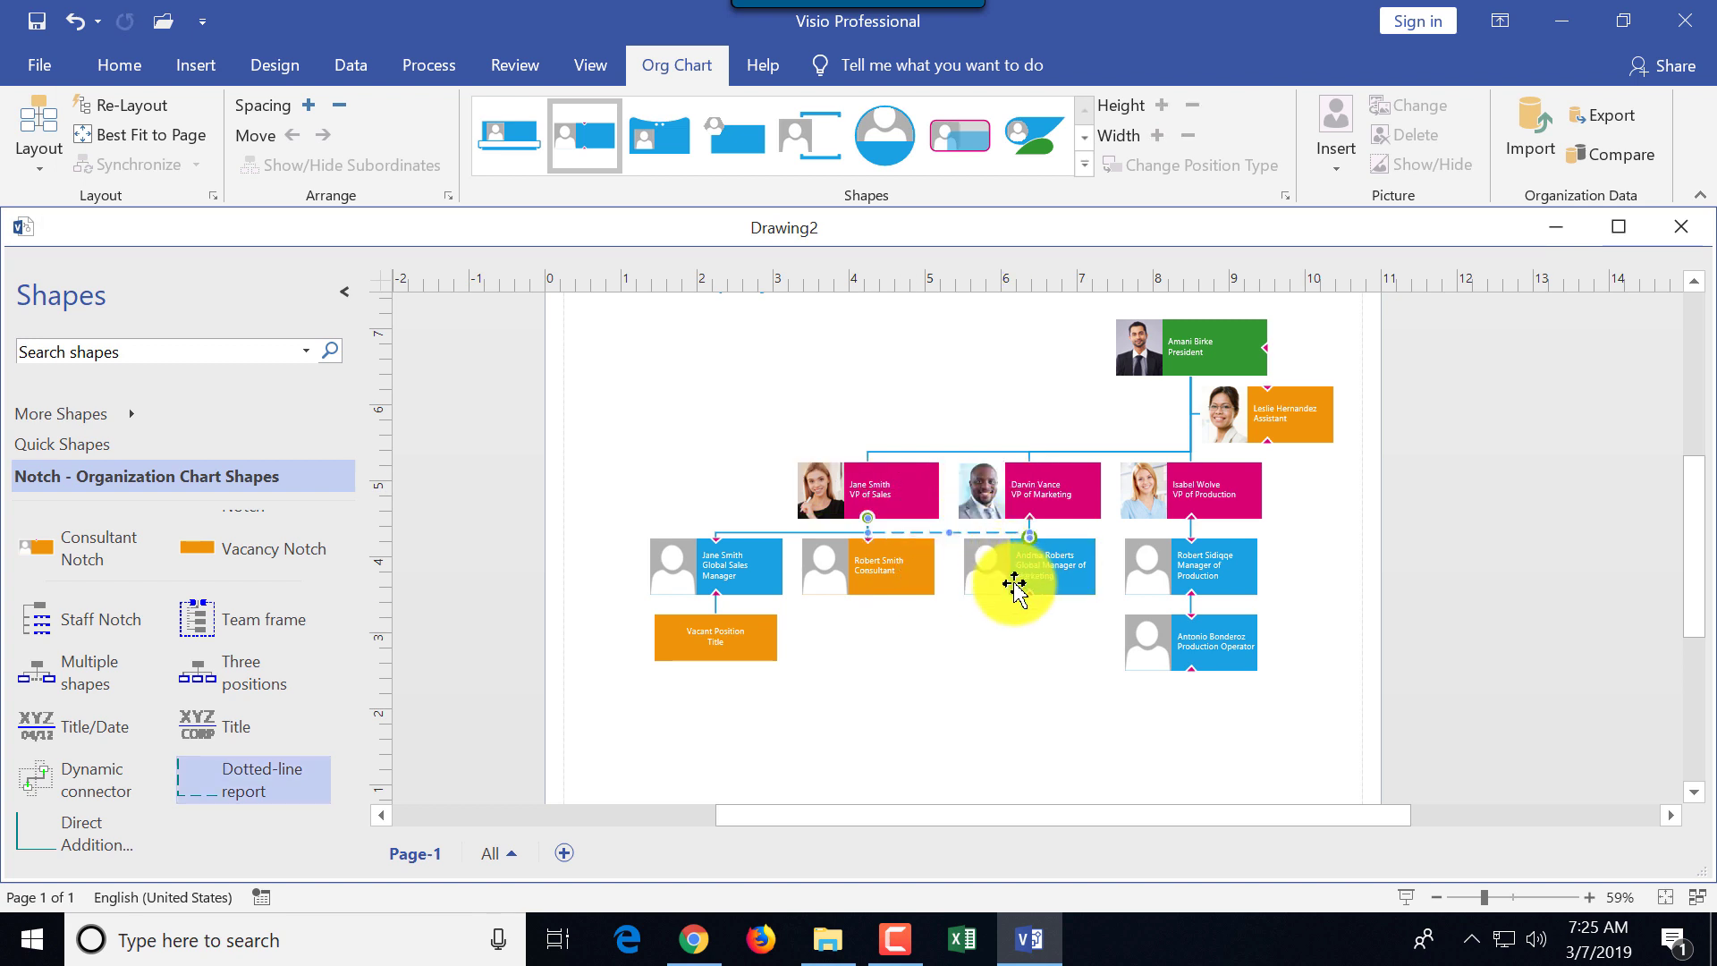
left_click(951, 687)
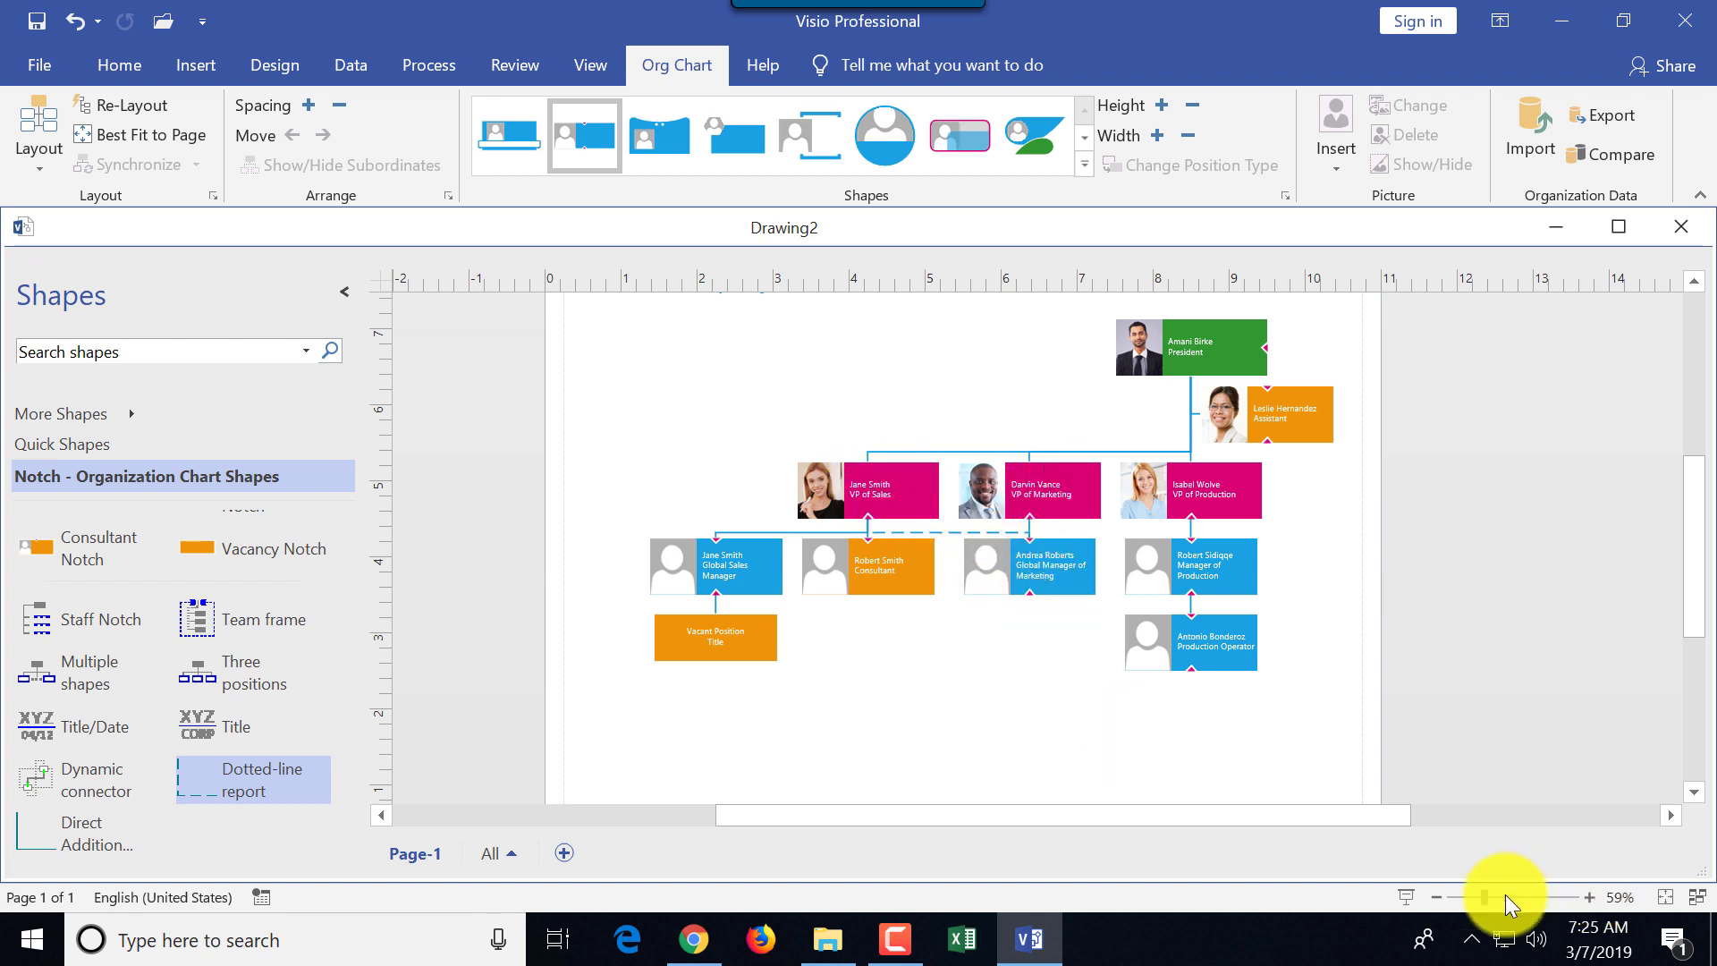
left_click_drag(1505, 895, 1515, 903)
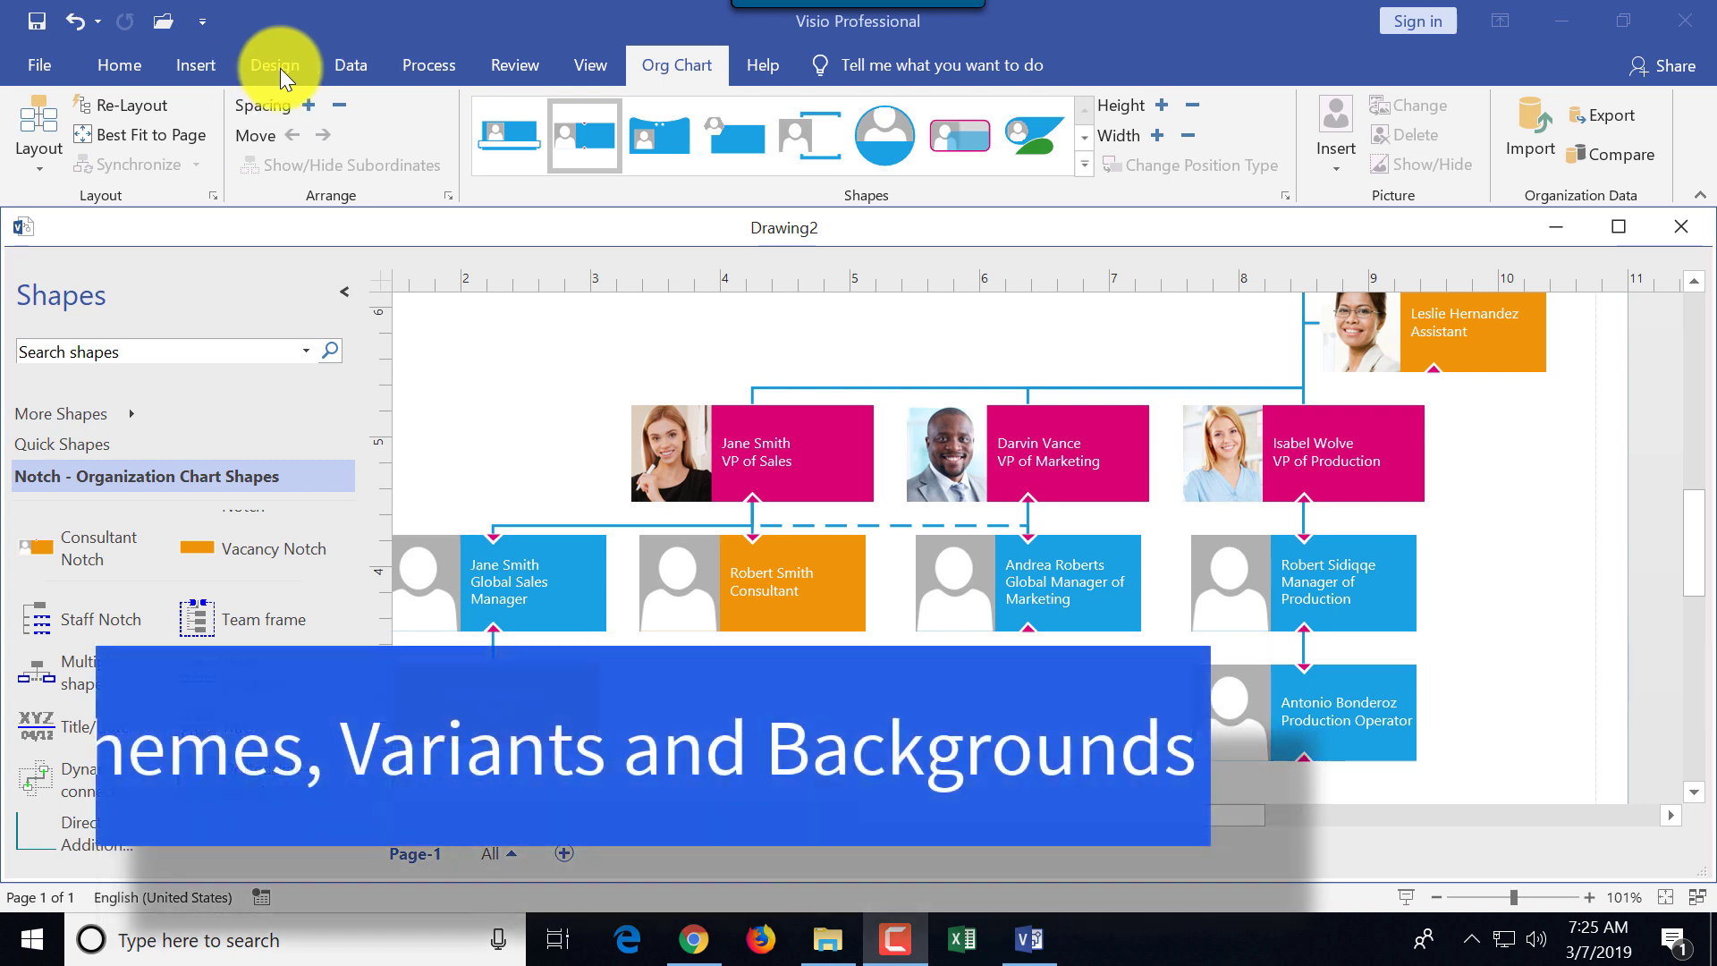
Apply the dark blue and purple Bubble theme from the Modern group to the org chart.
left_click(1435, 897)
left_click(1435, 896)
left_click(1435, 897)
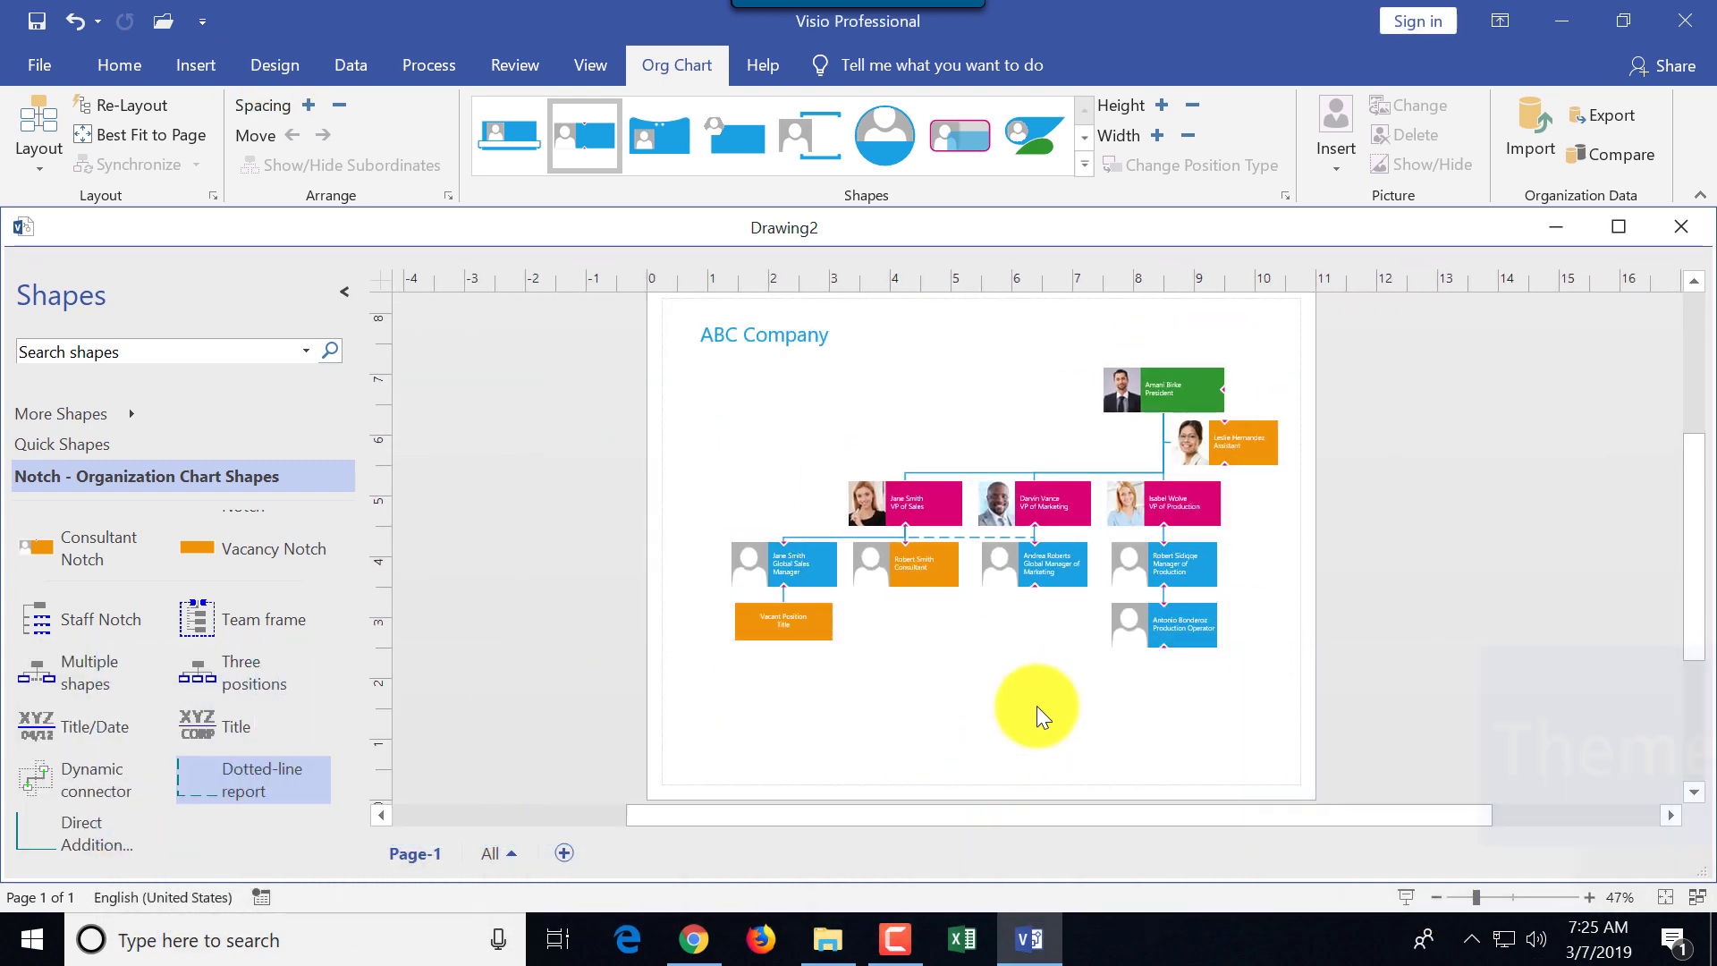
left_click(267, 64)
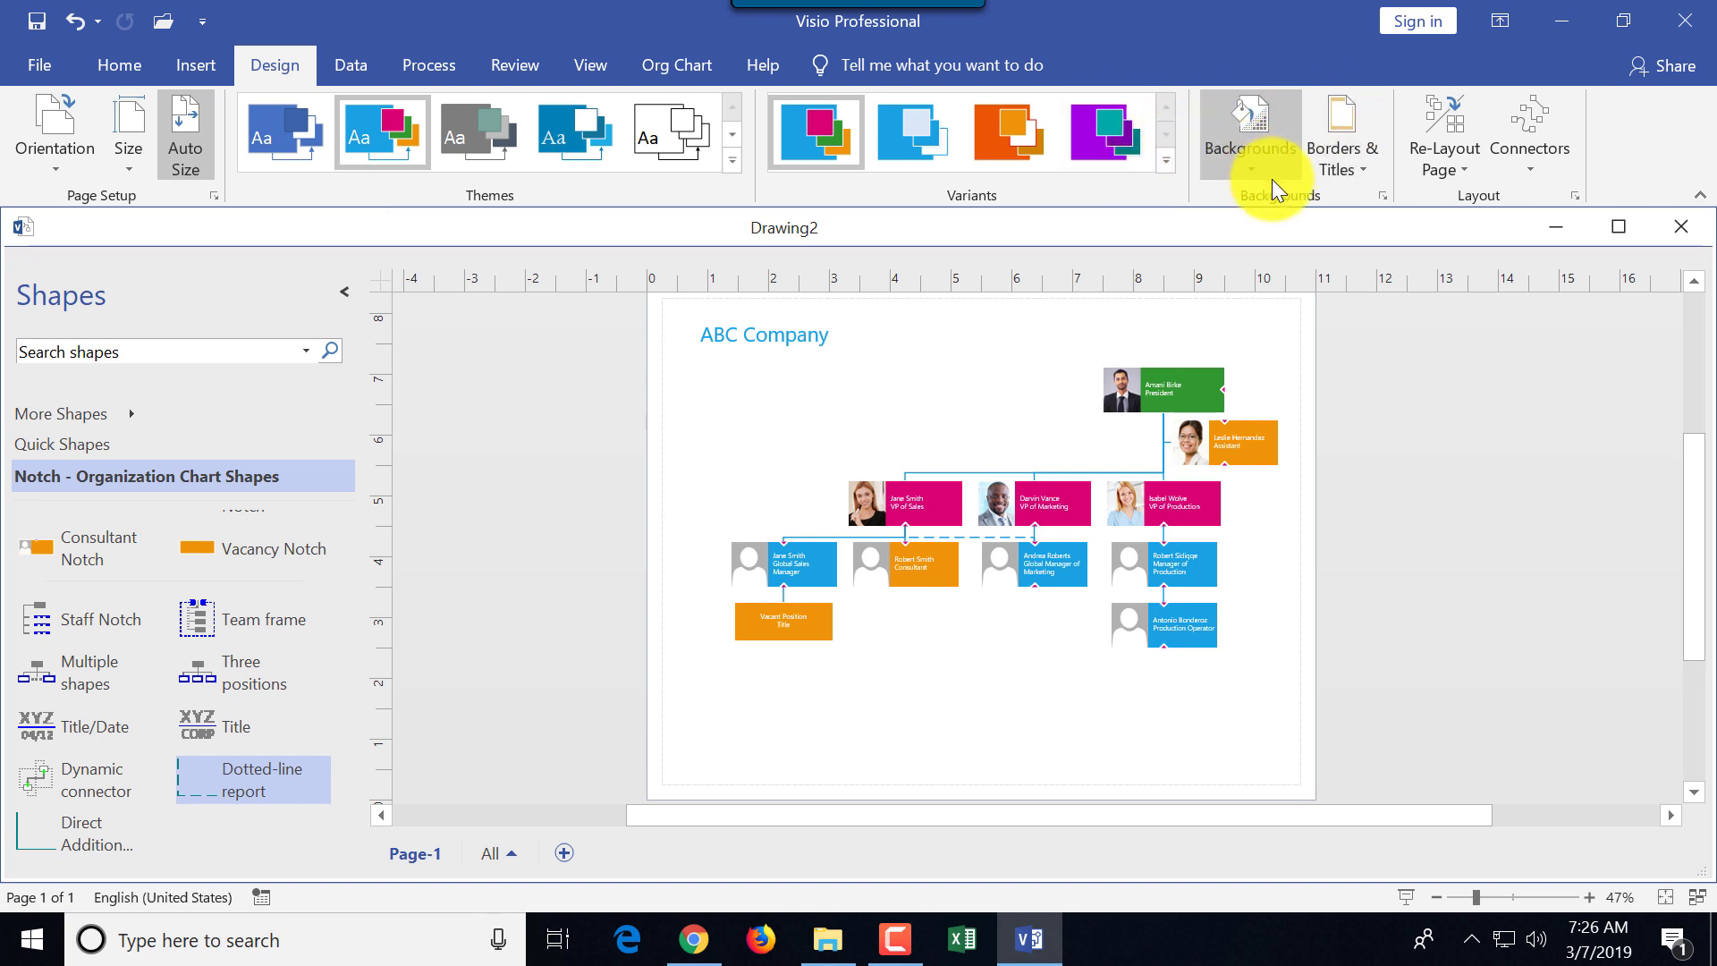
left_click(732, 160)
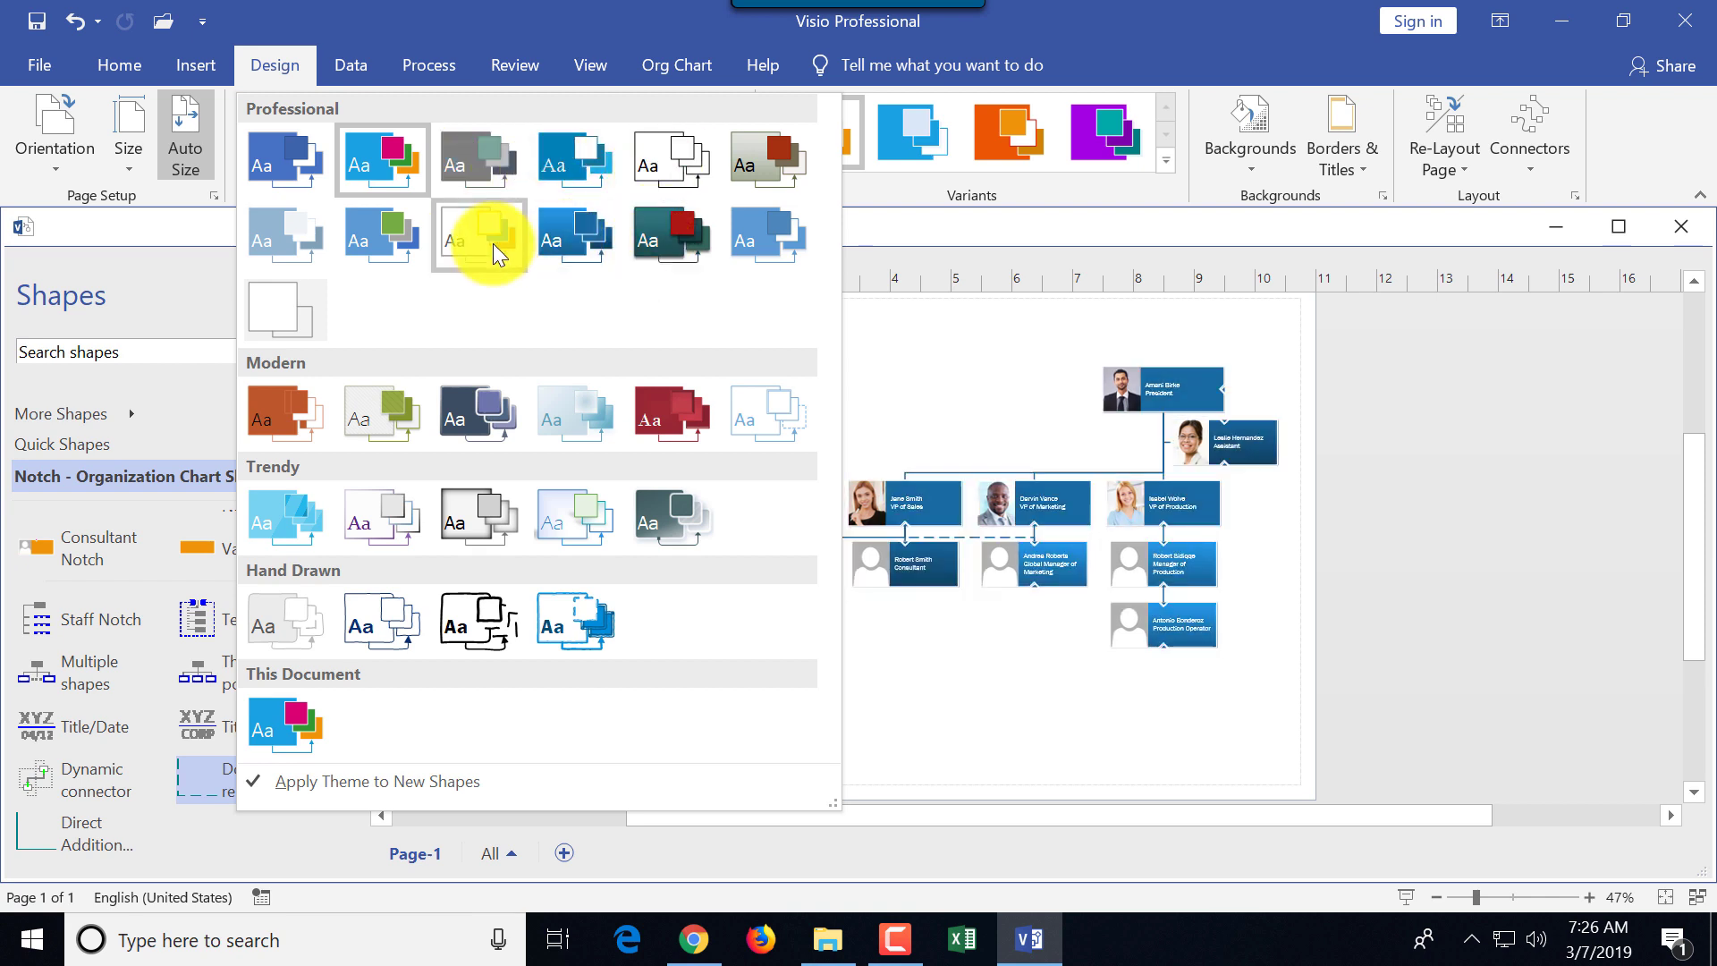
left_click(454, 422)
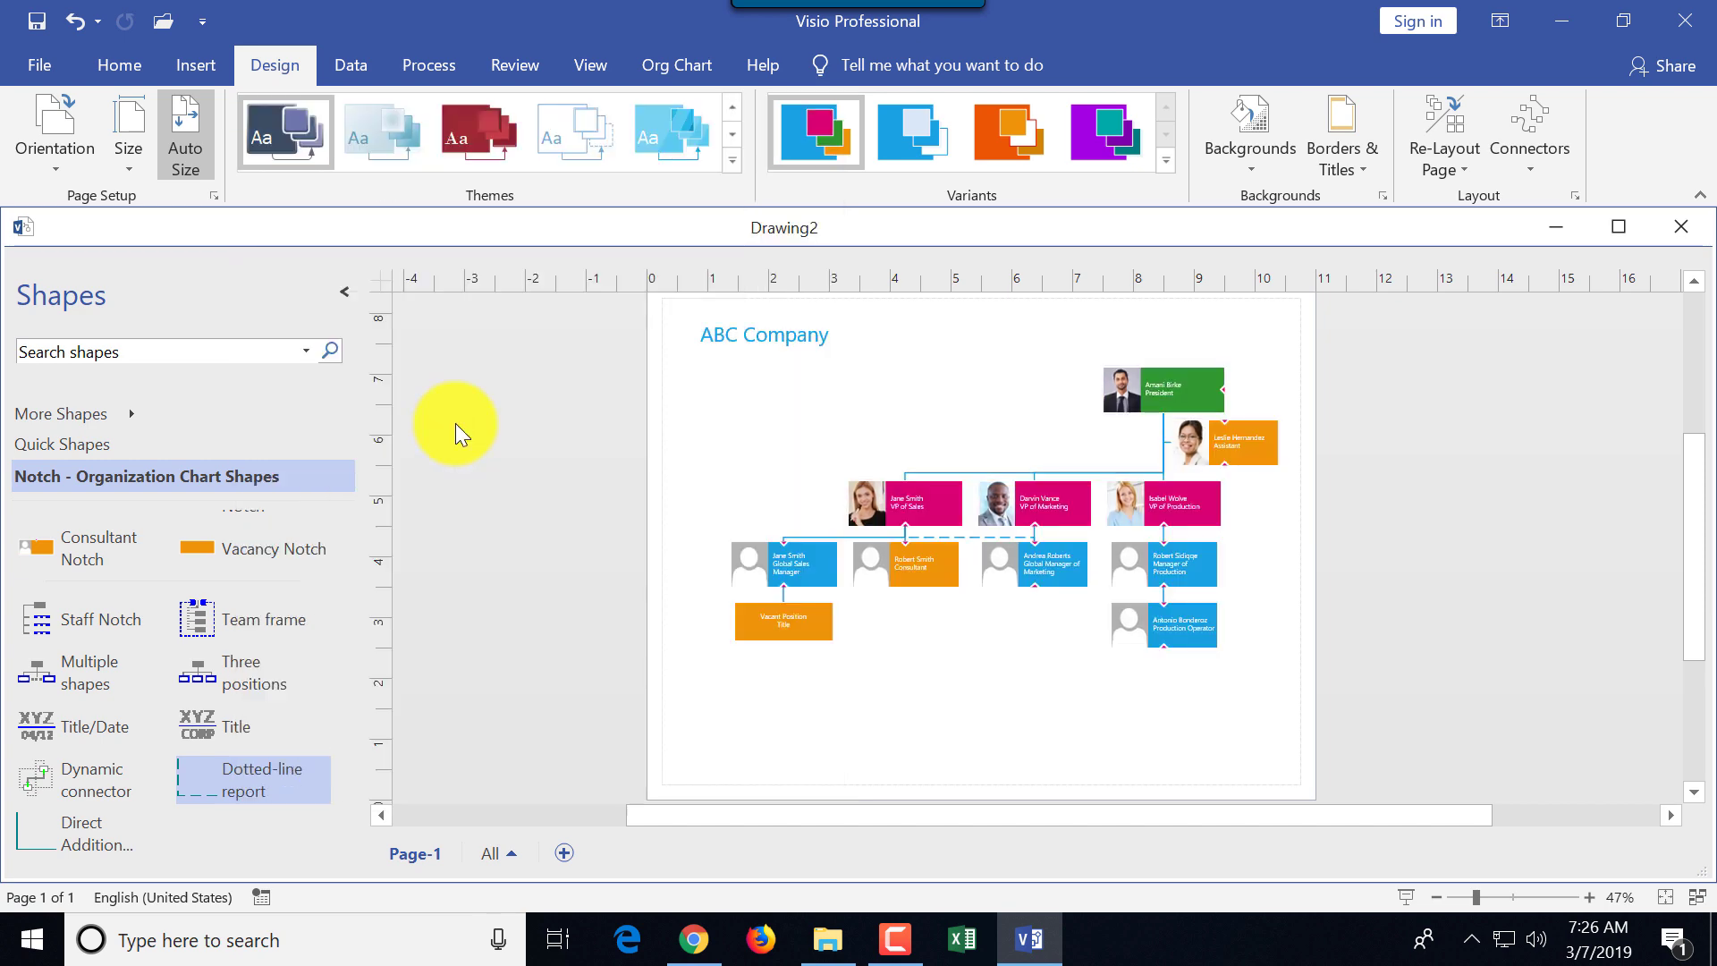
Try the theme's blue and pink variants, and apply the green variant with orange manager shapes.
left_click(1588, 898)
left_click(1588, 898)
left_click(1587, 897)
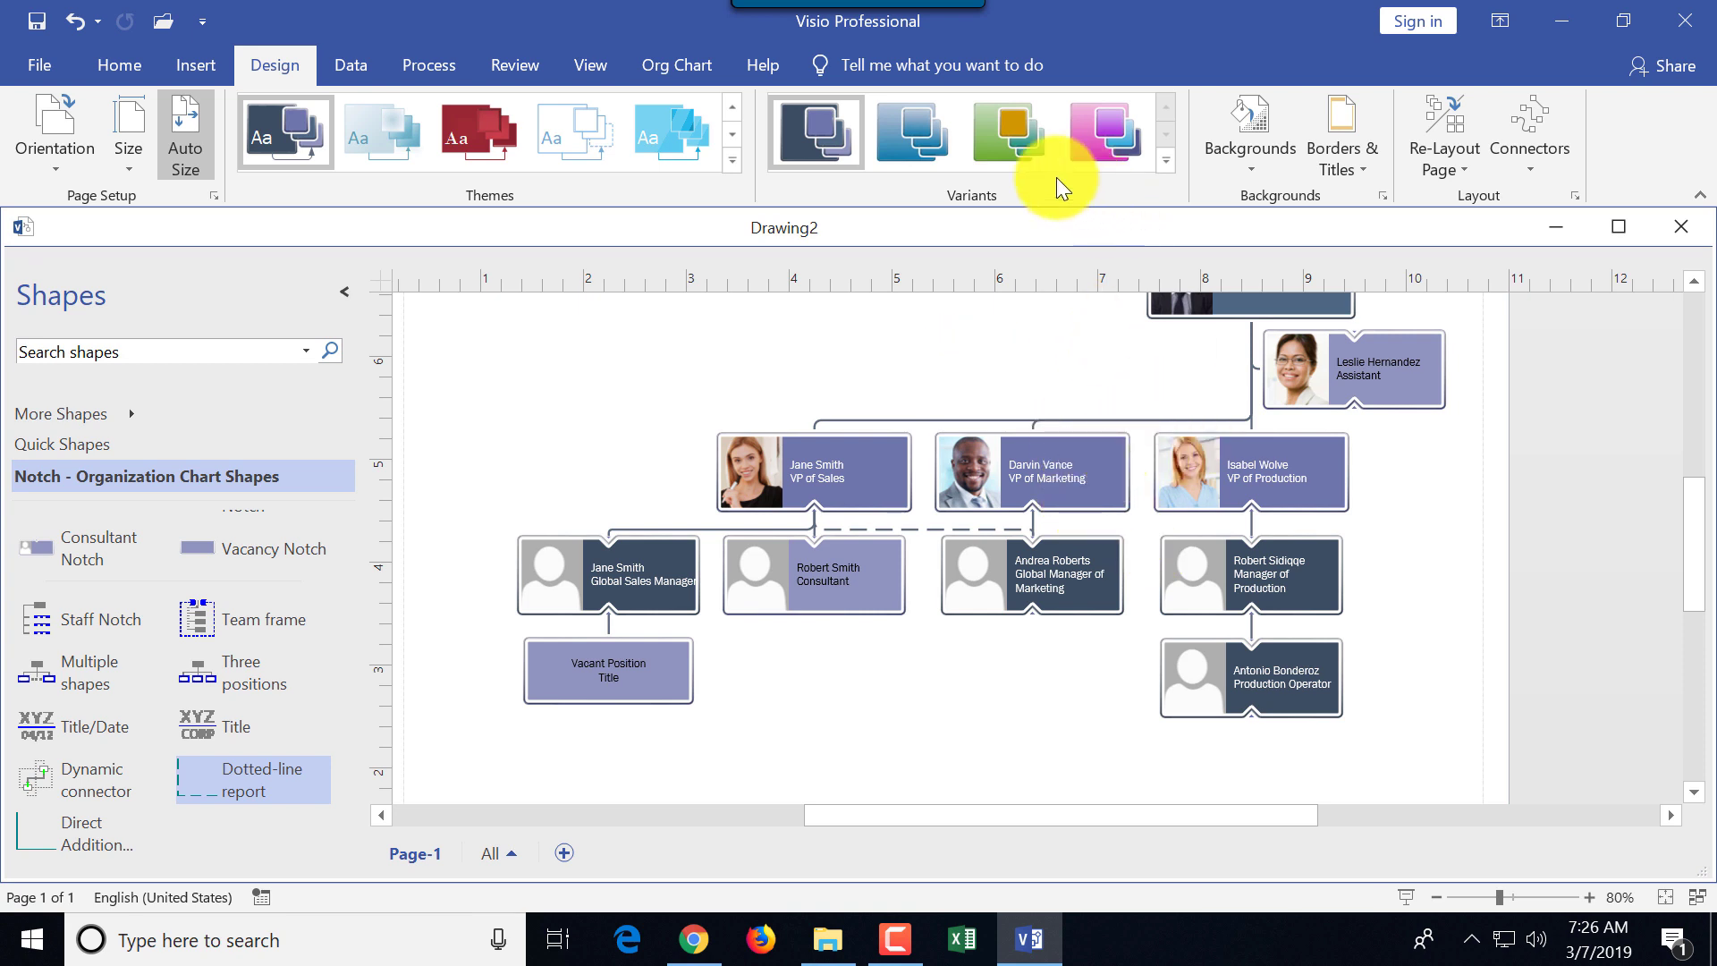
left_click(937, 137)
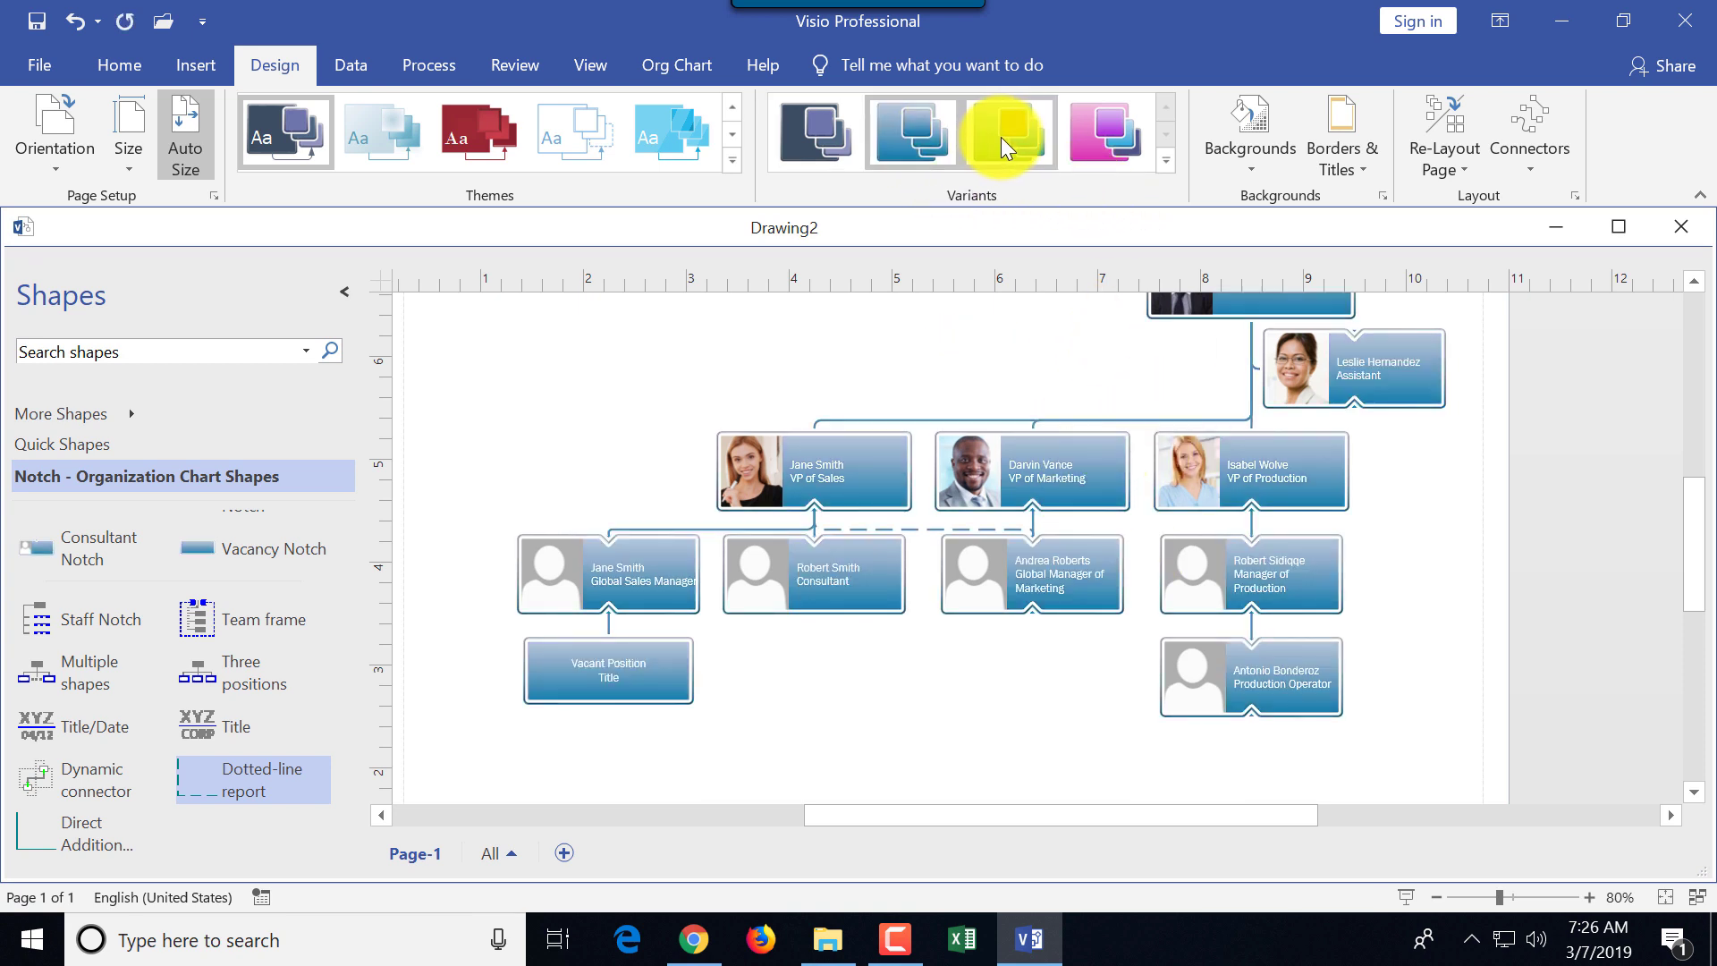
left_click(1109, 137)
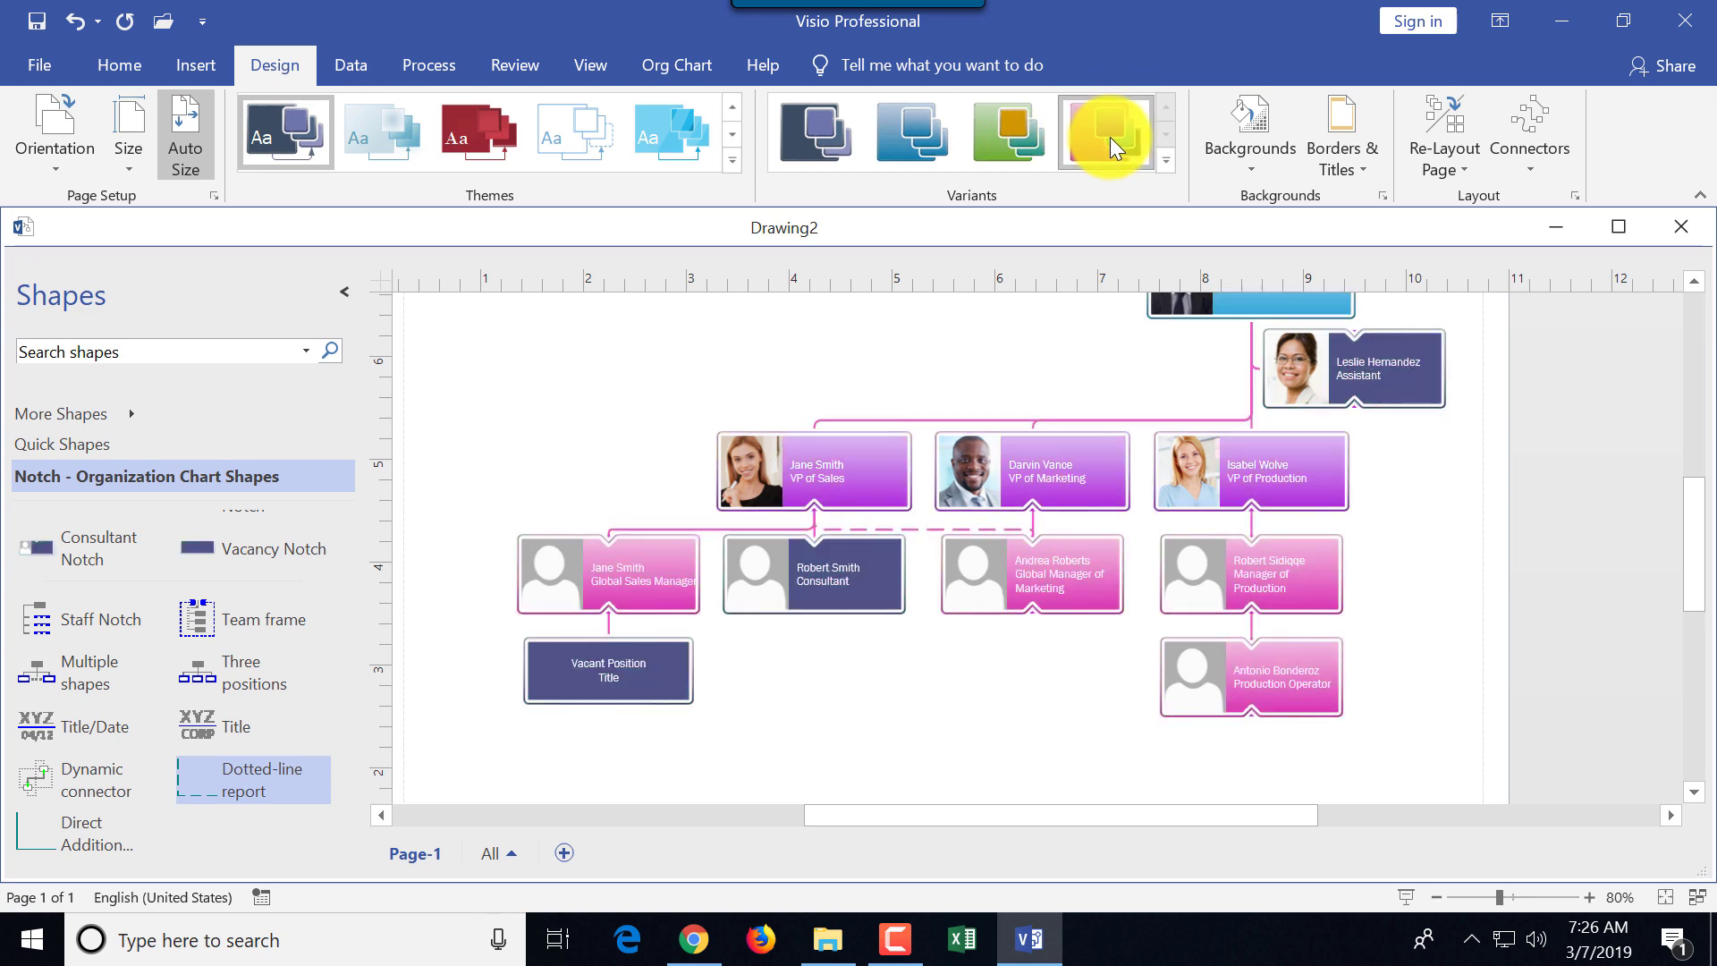
left_click(1024, 131)
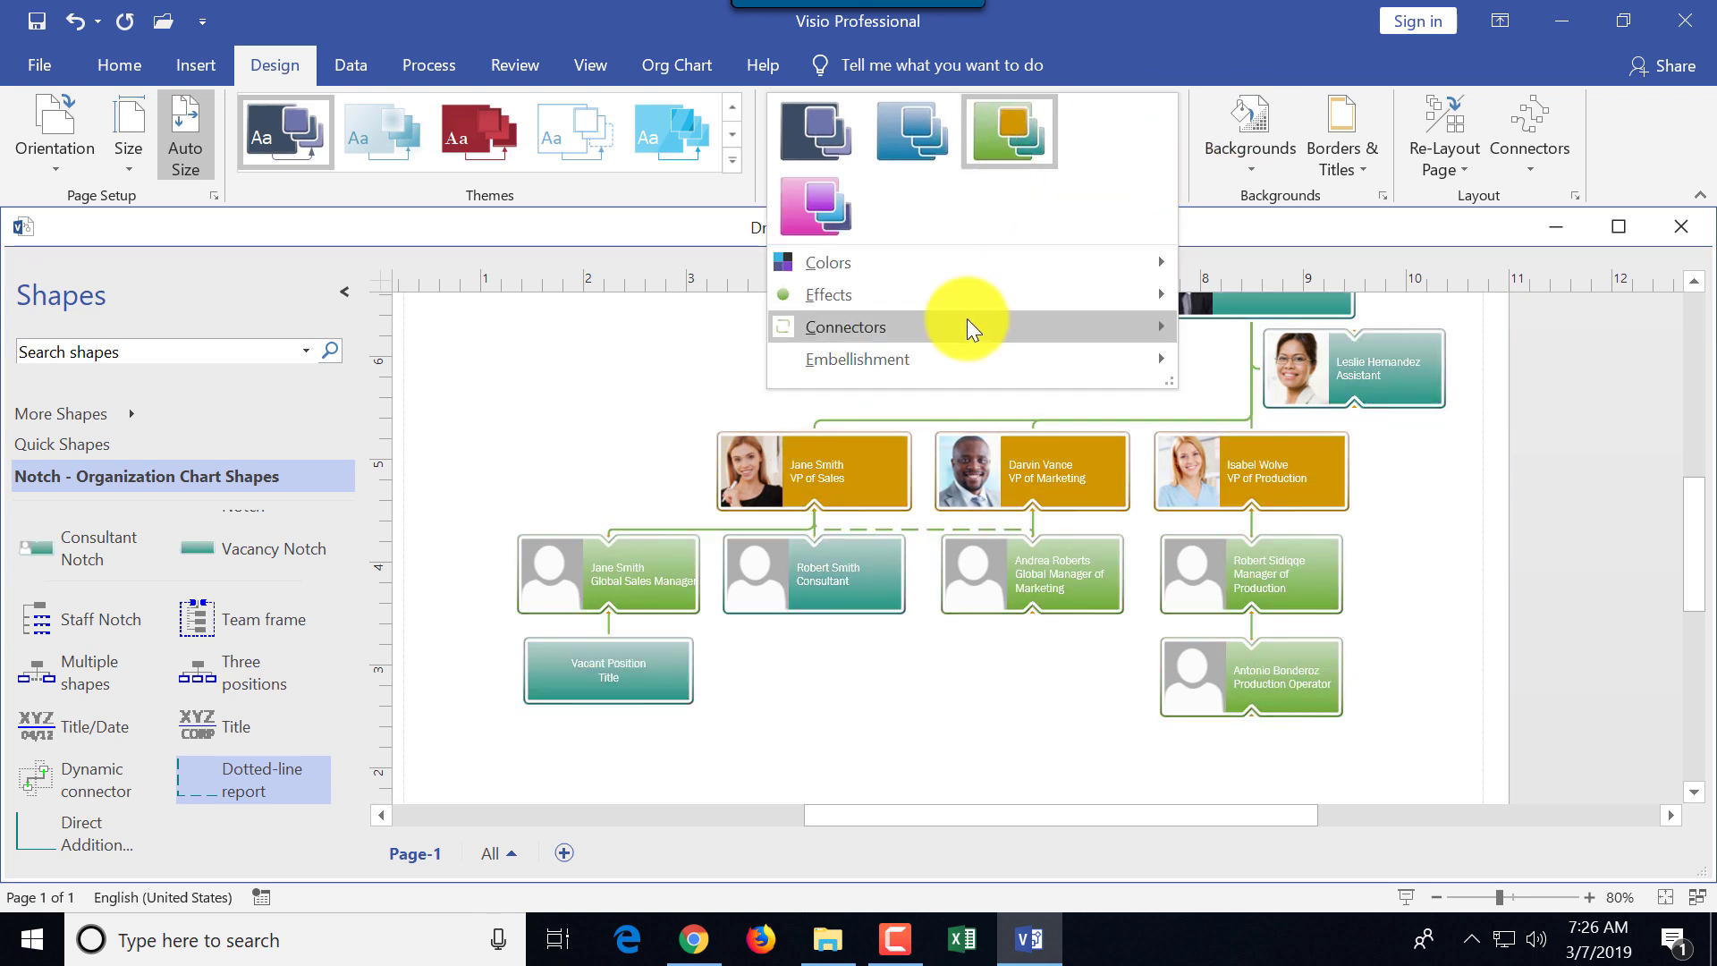
Change the theme variant's connector style to Slice.
mouse_move(969, 272)
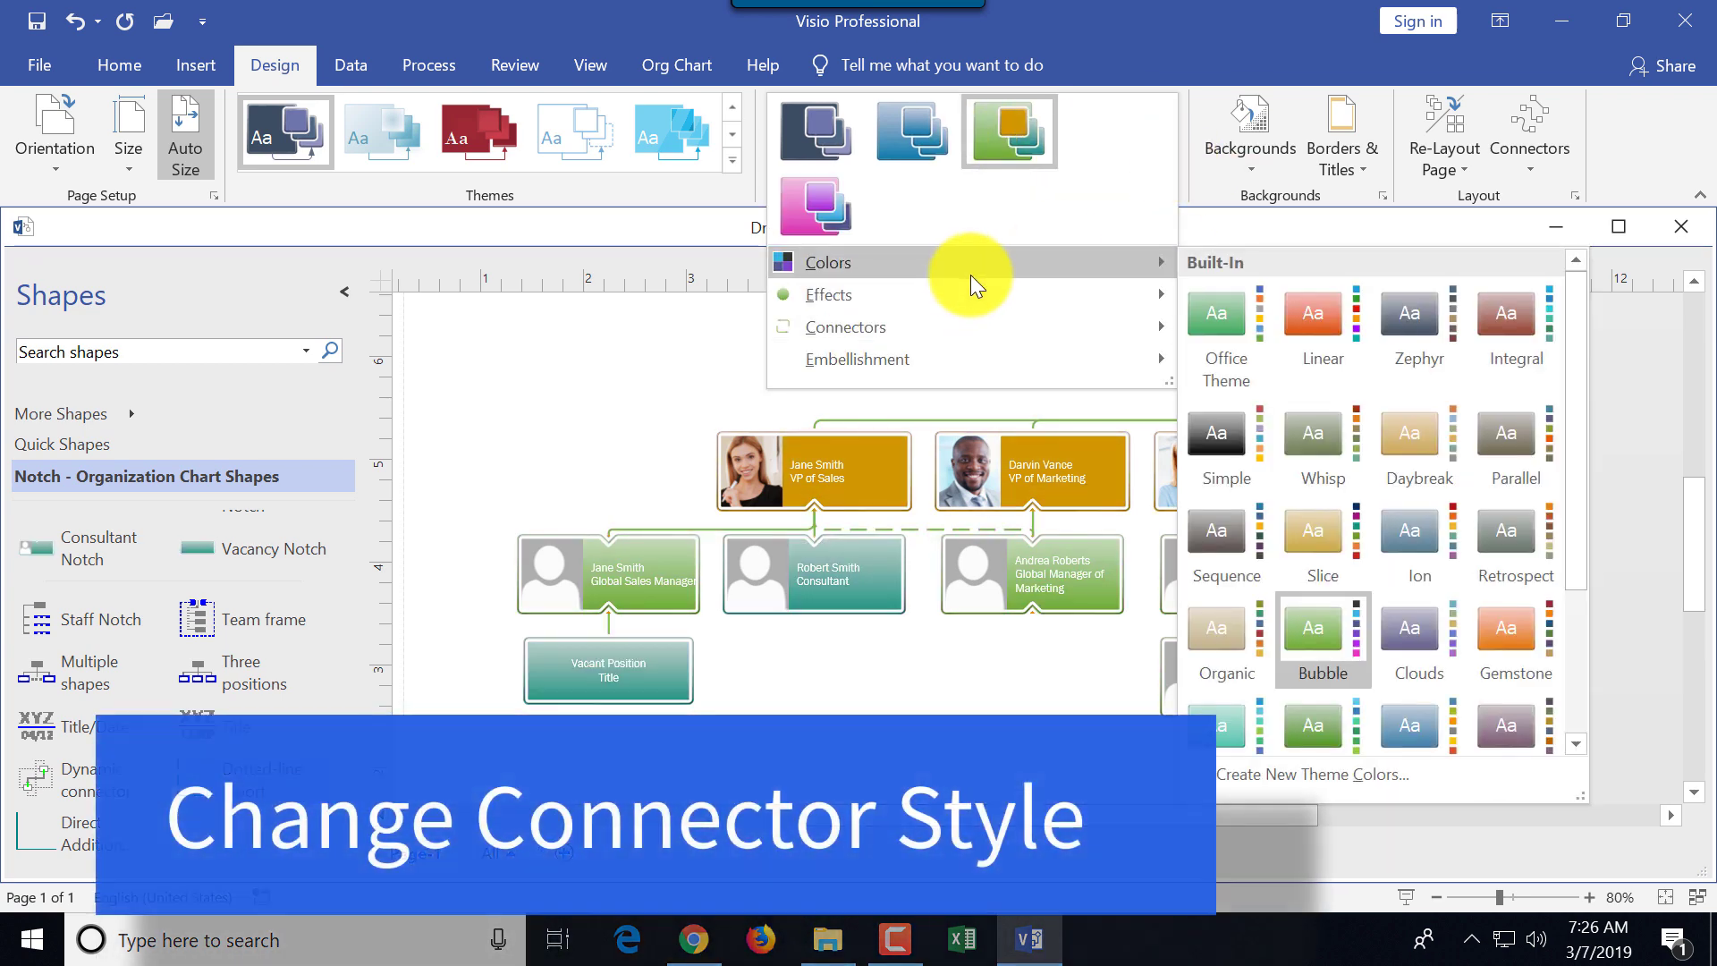
mouse_move(967, 324)
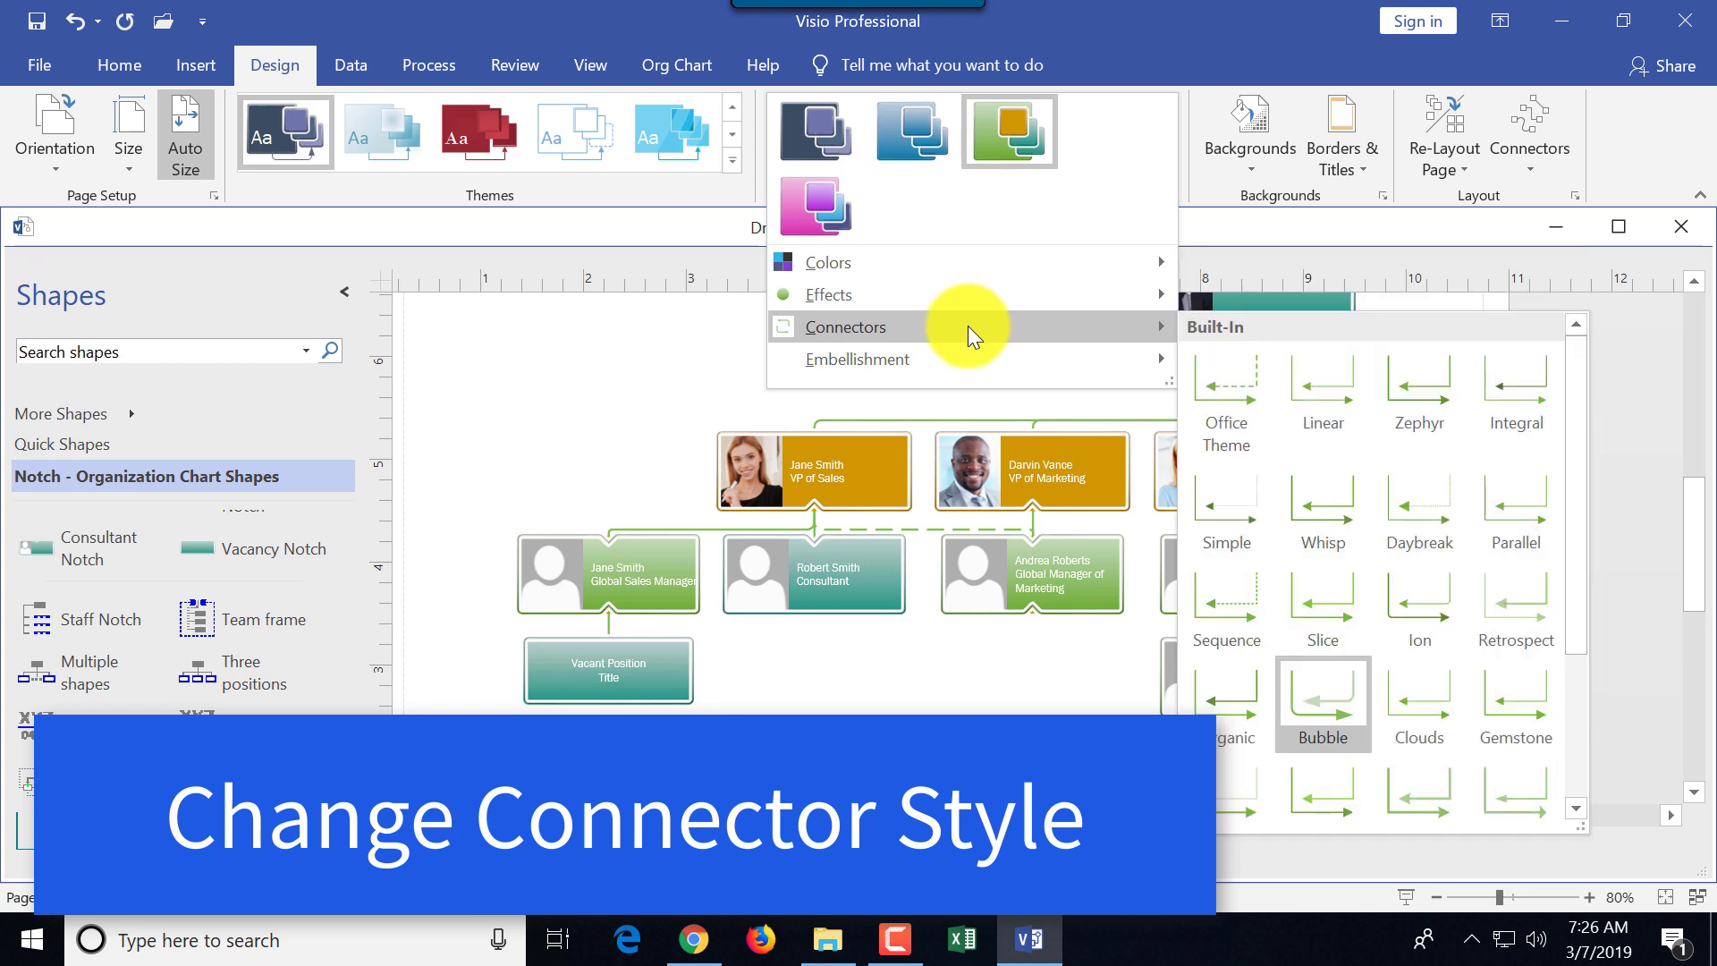
mouse_move(967, 355)
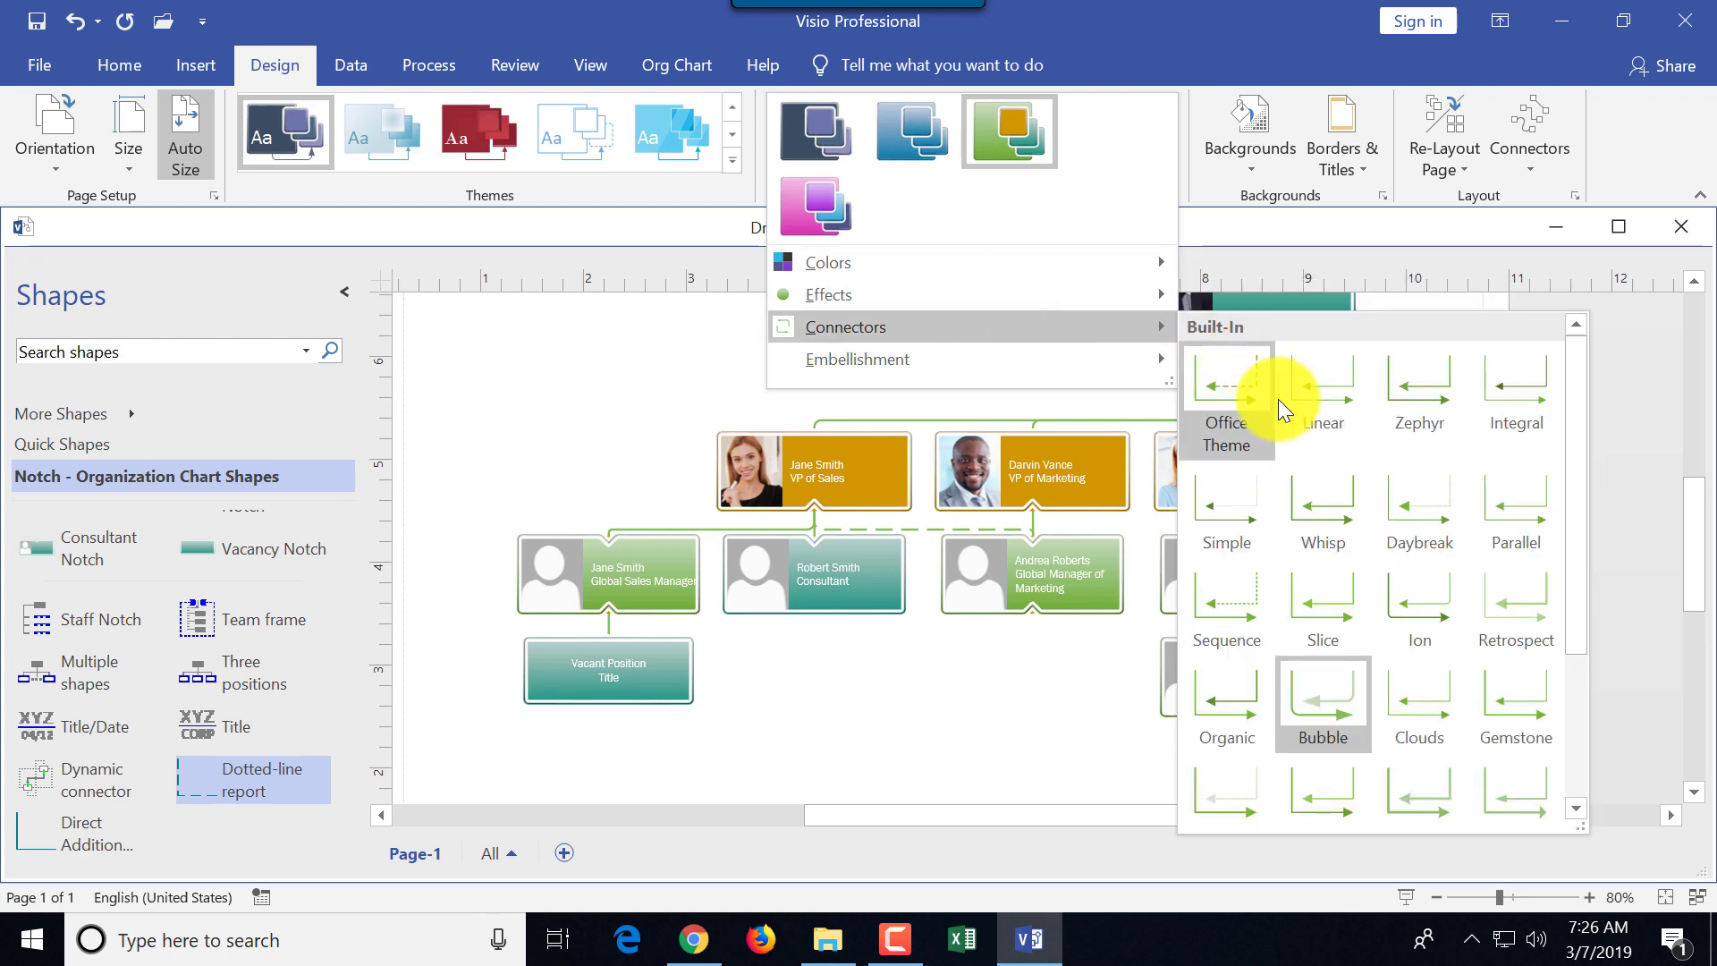
left_click(1324, 595)
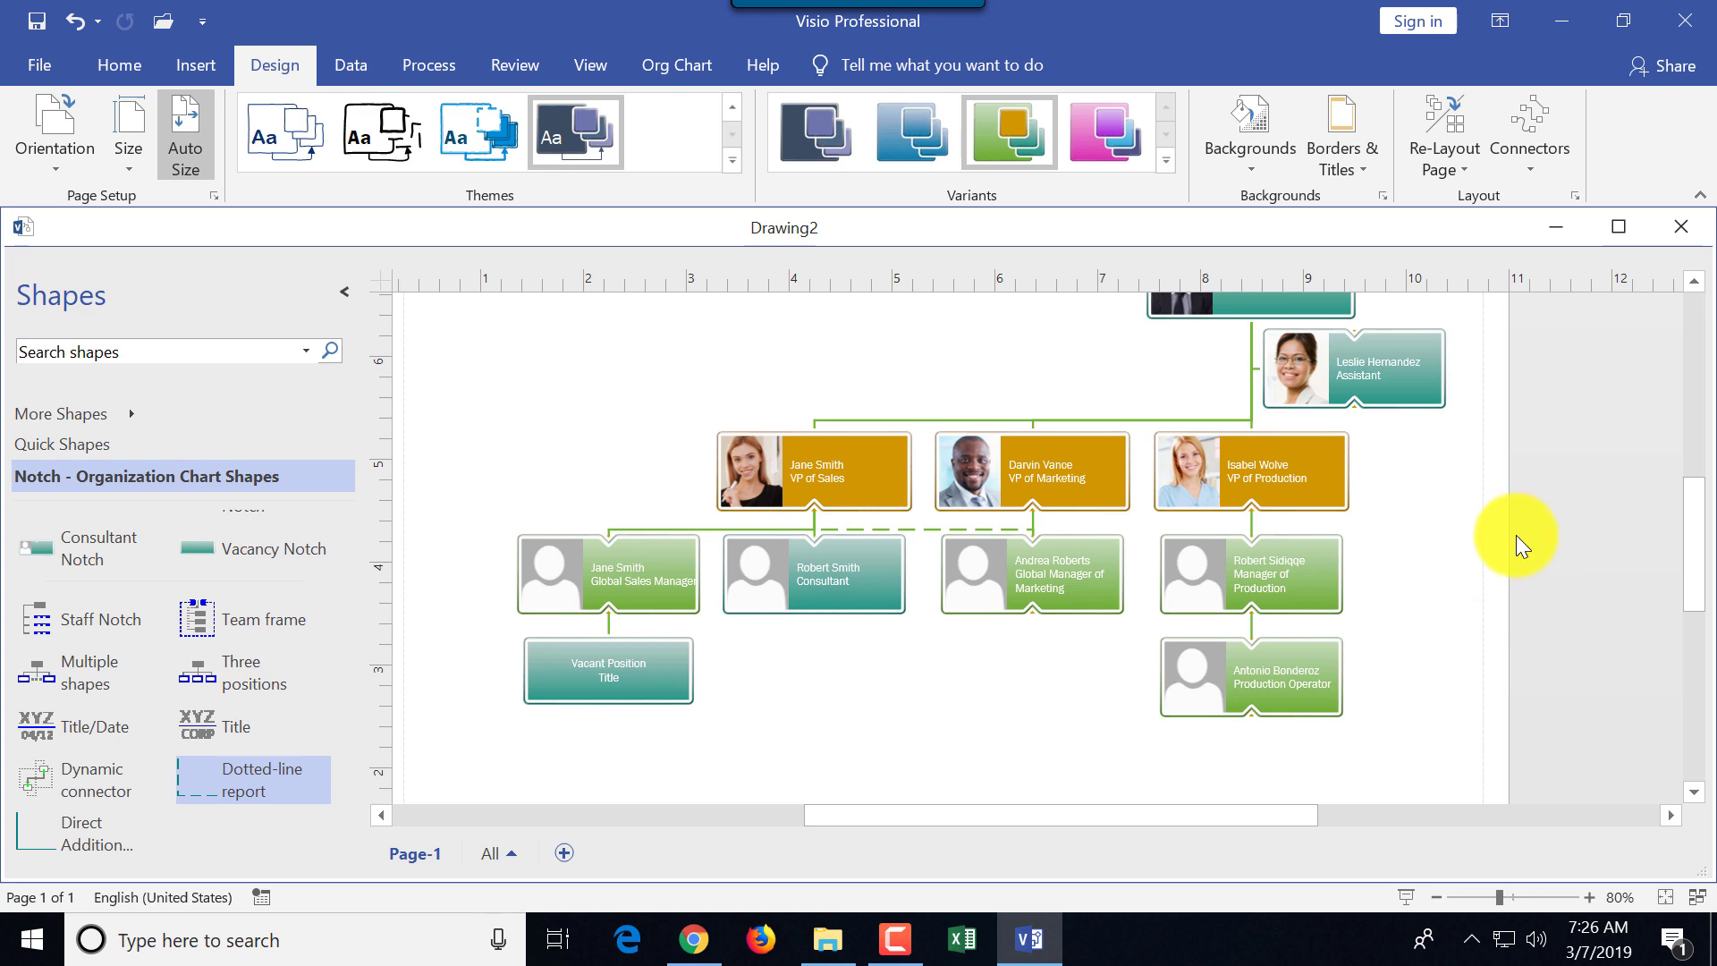
Apply the green world map background to the org chart page.
left_click(1248, 168)
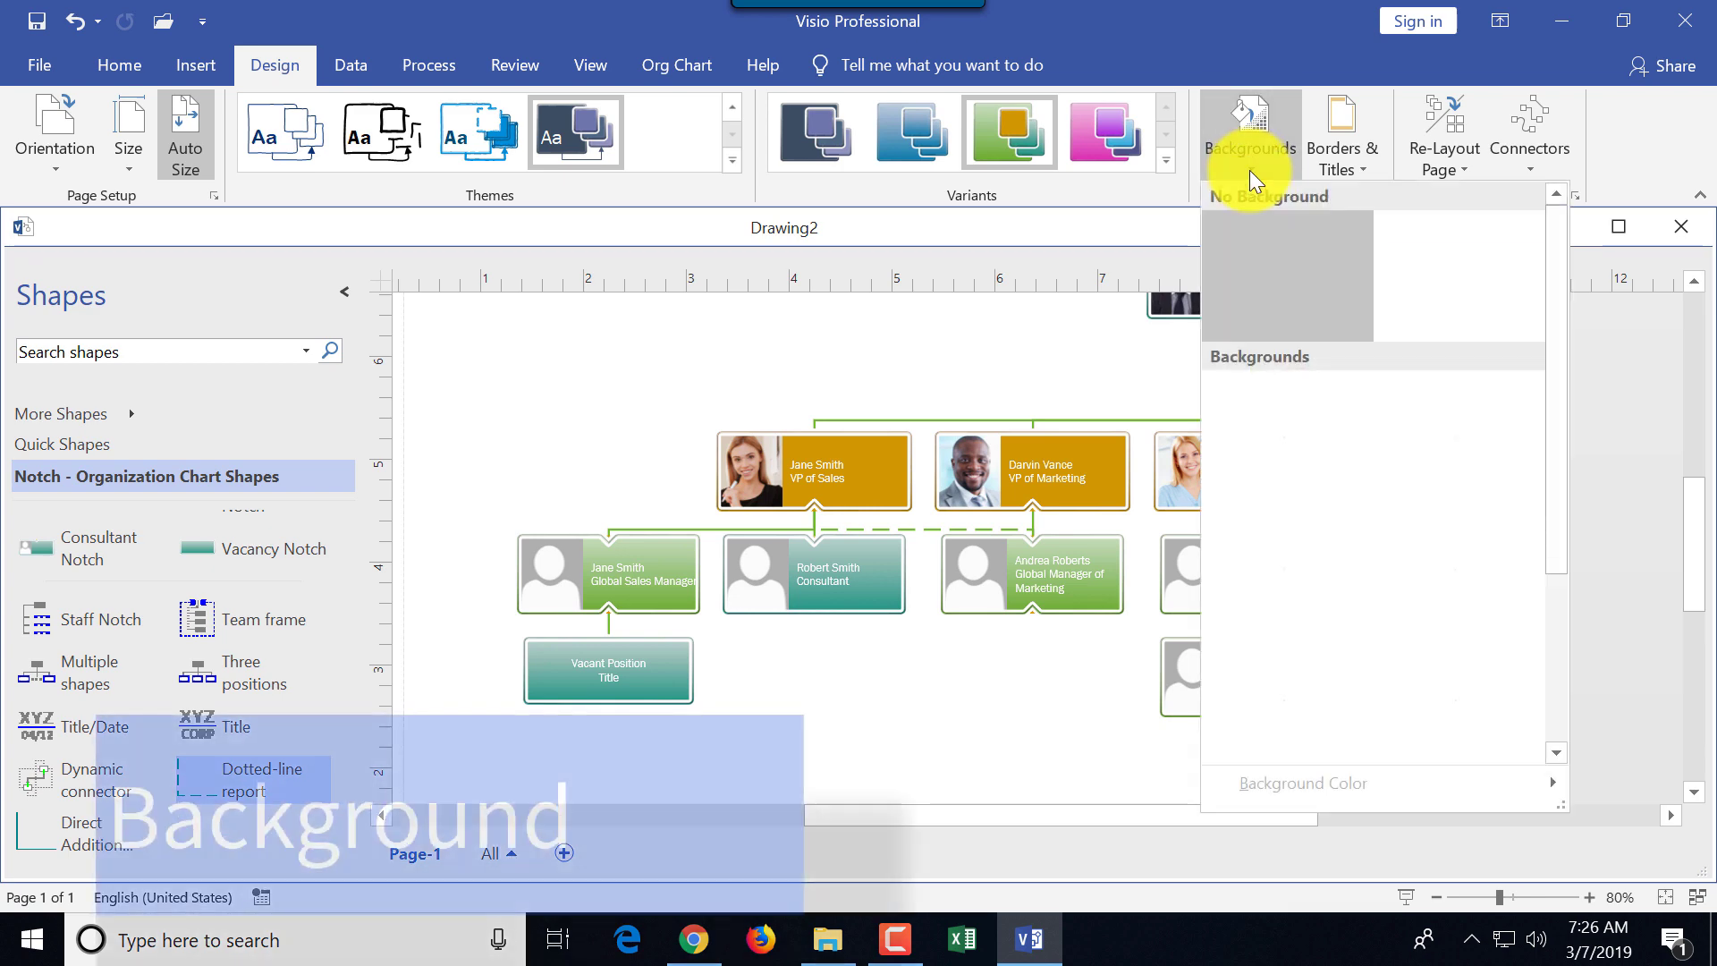
left_click_drag(1553, 460, 1533, 629)
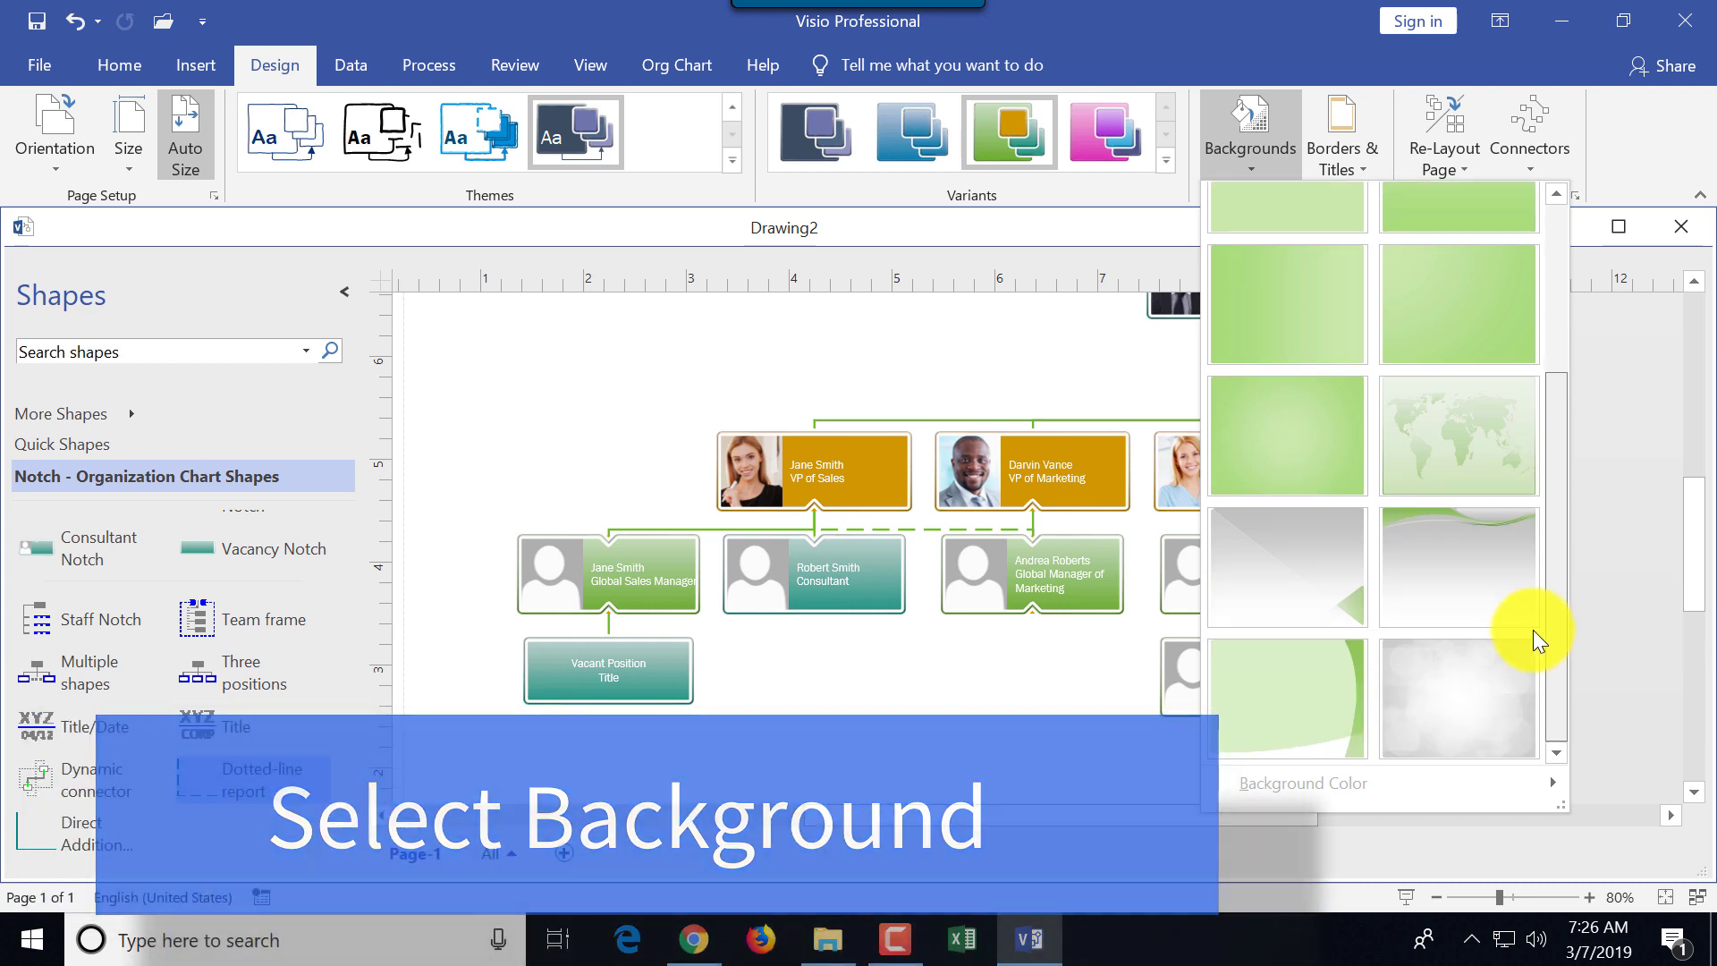
left_click(1461, 453)
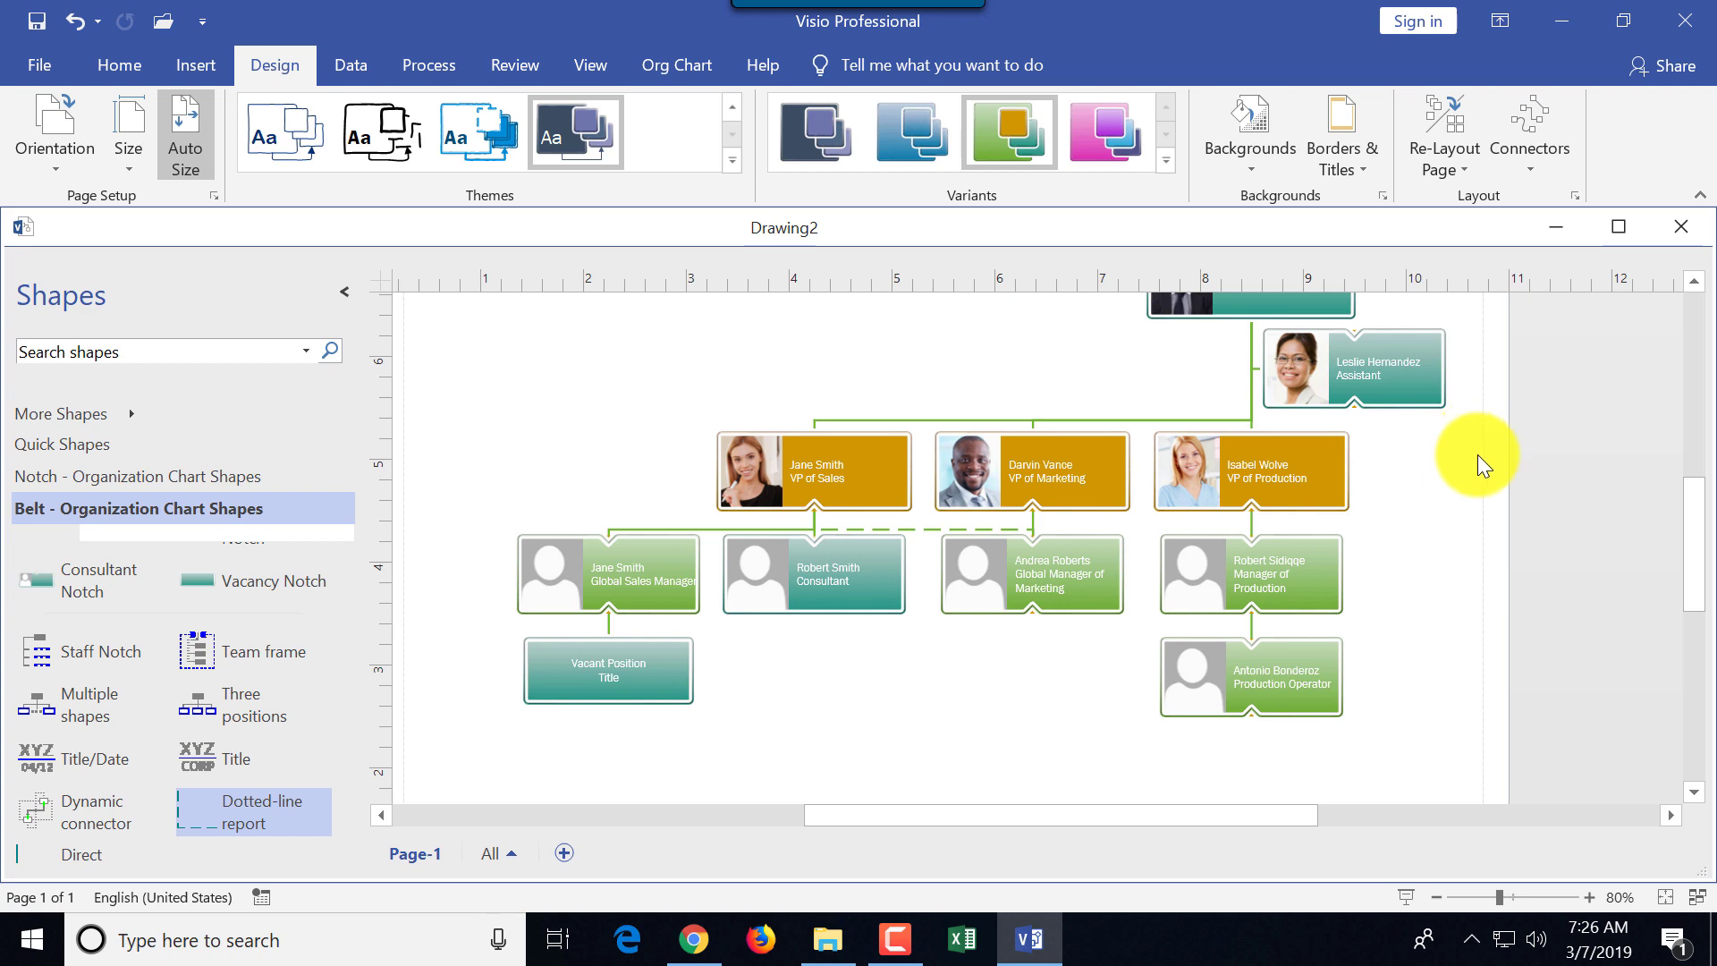
scroll(1697, 492, "up", 3)
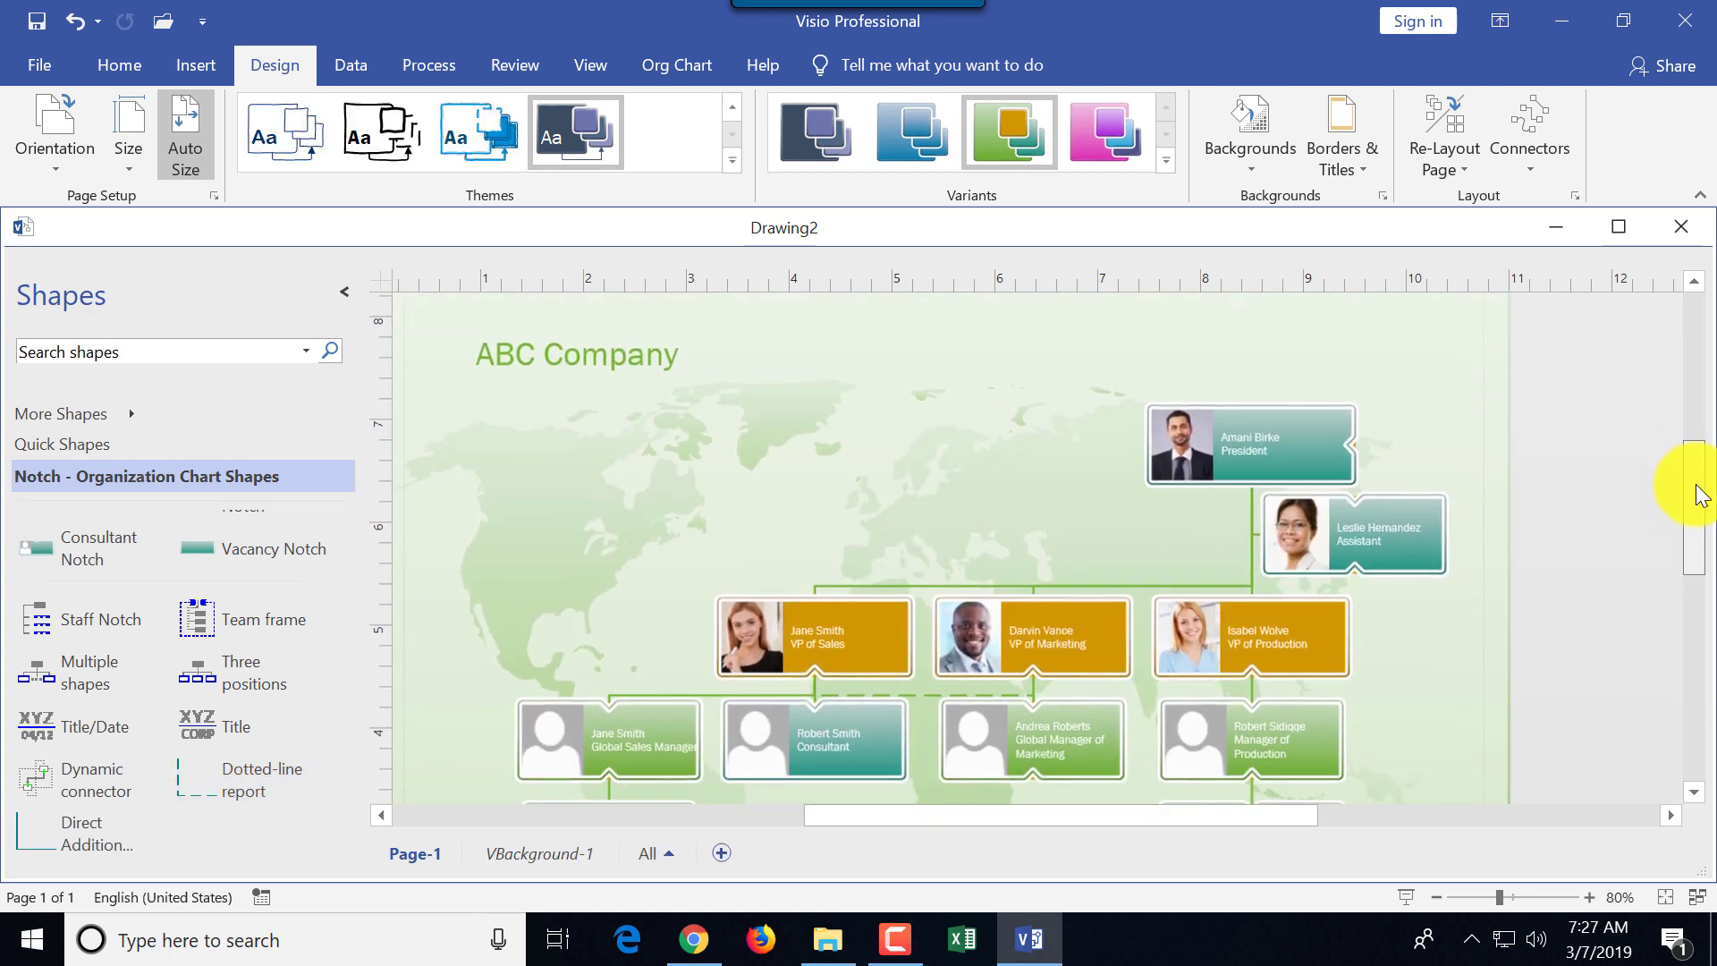
scroll(1700, 498, "down", 1)
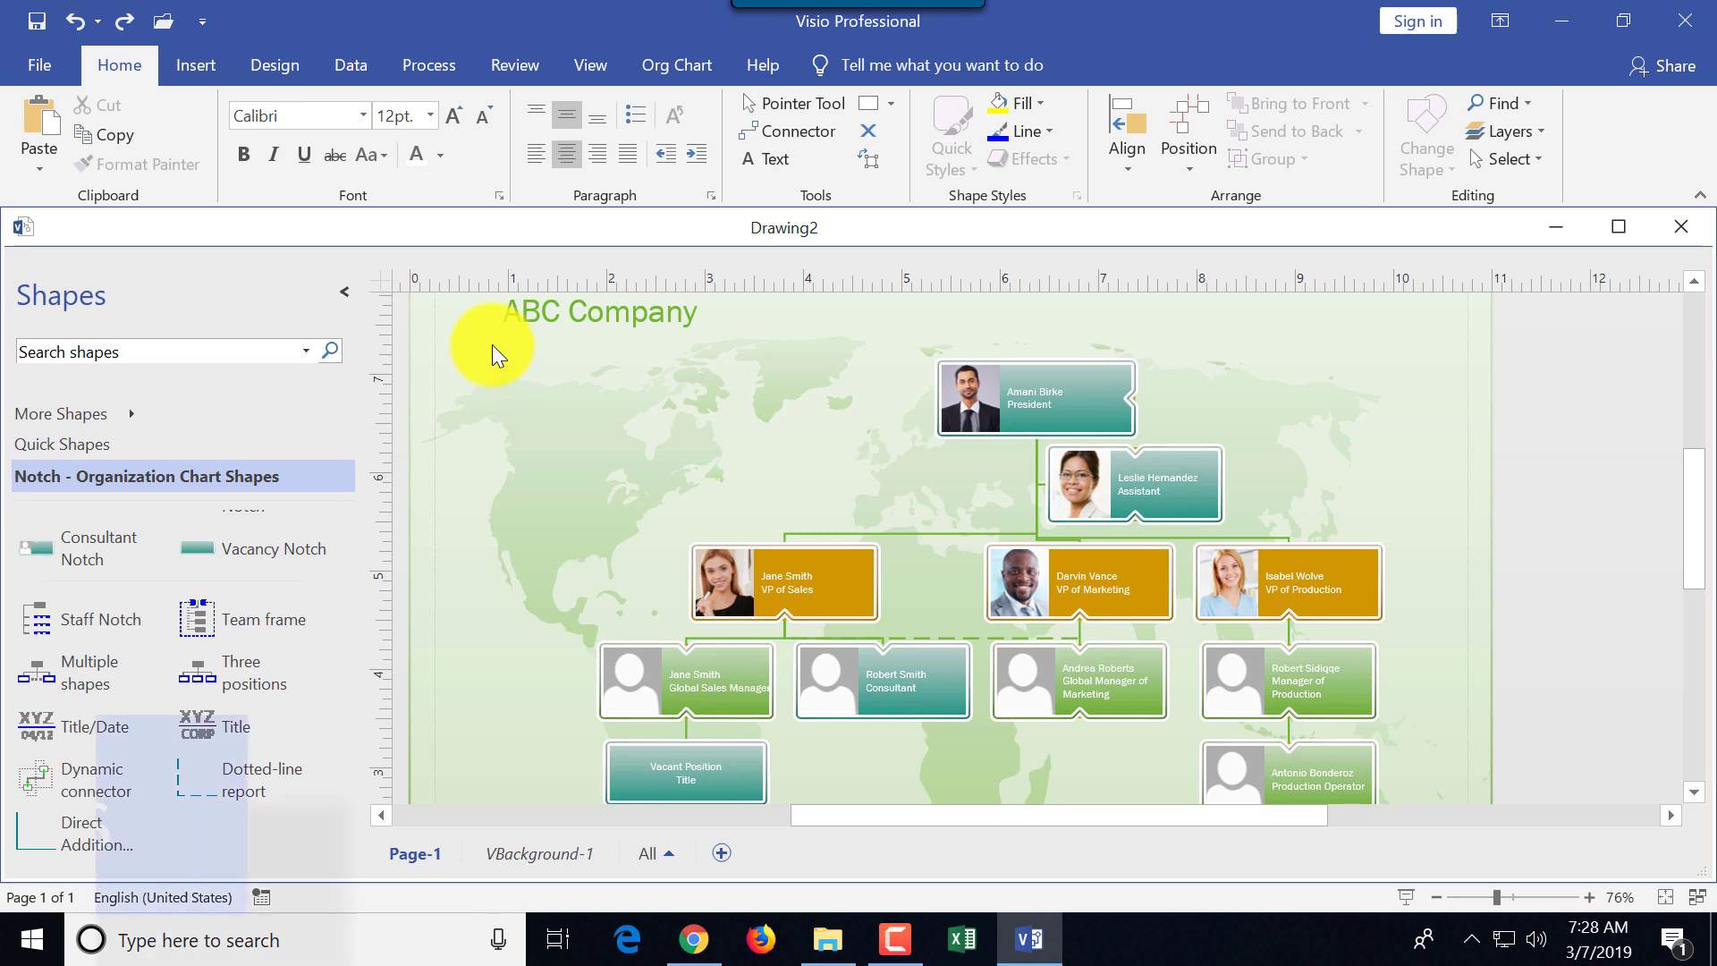
Select all org chart shapes and set their text size to 9 pt after trying 10 pt.
left_click_drag(491, 345, 1444, 765)
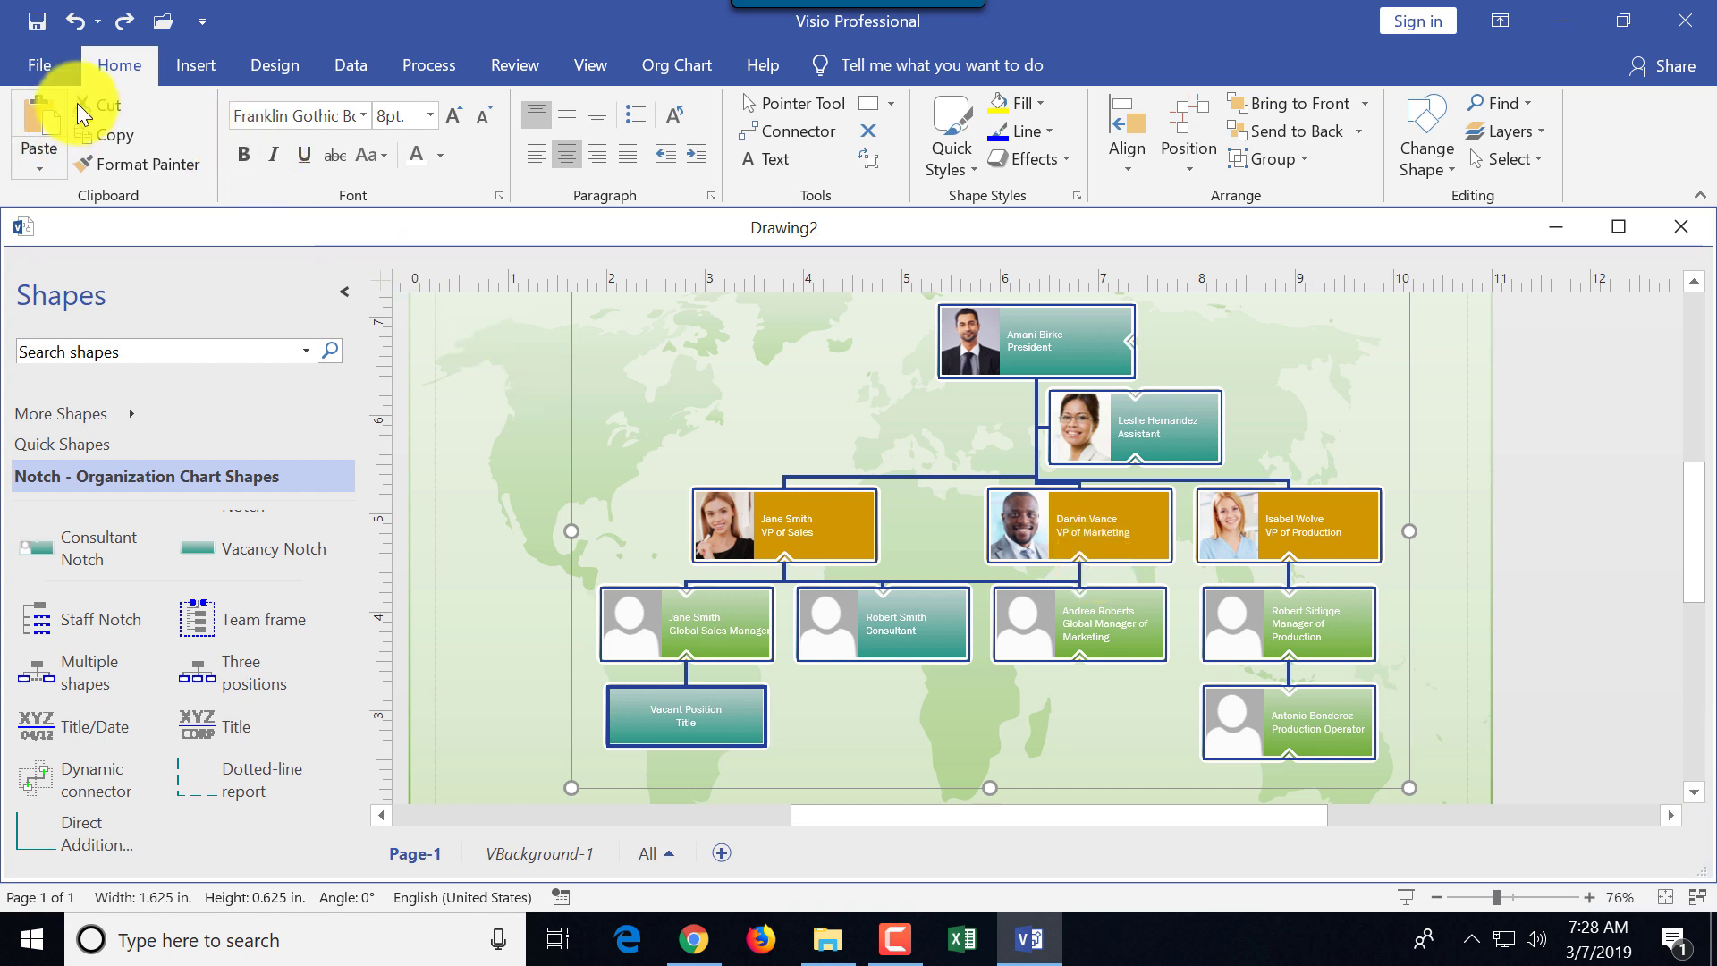
left_click(452, 117)
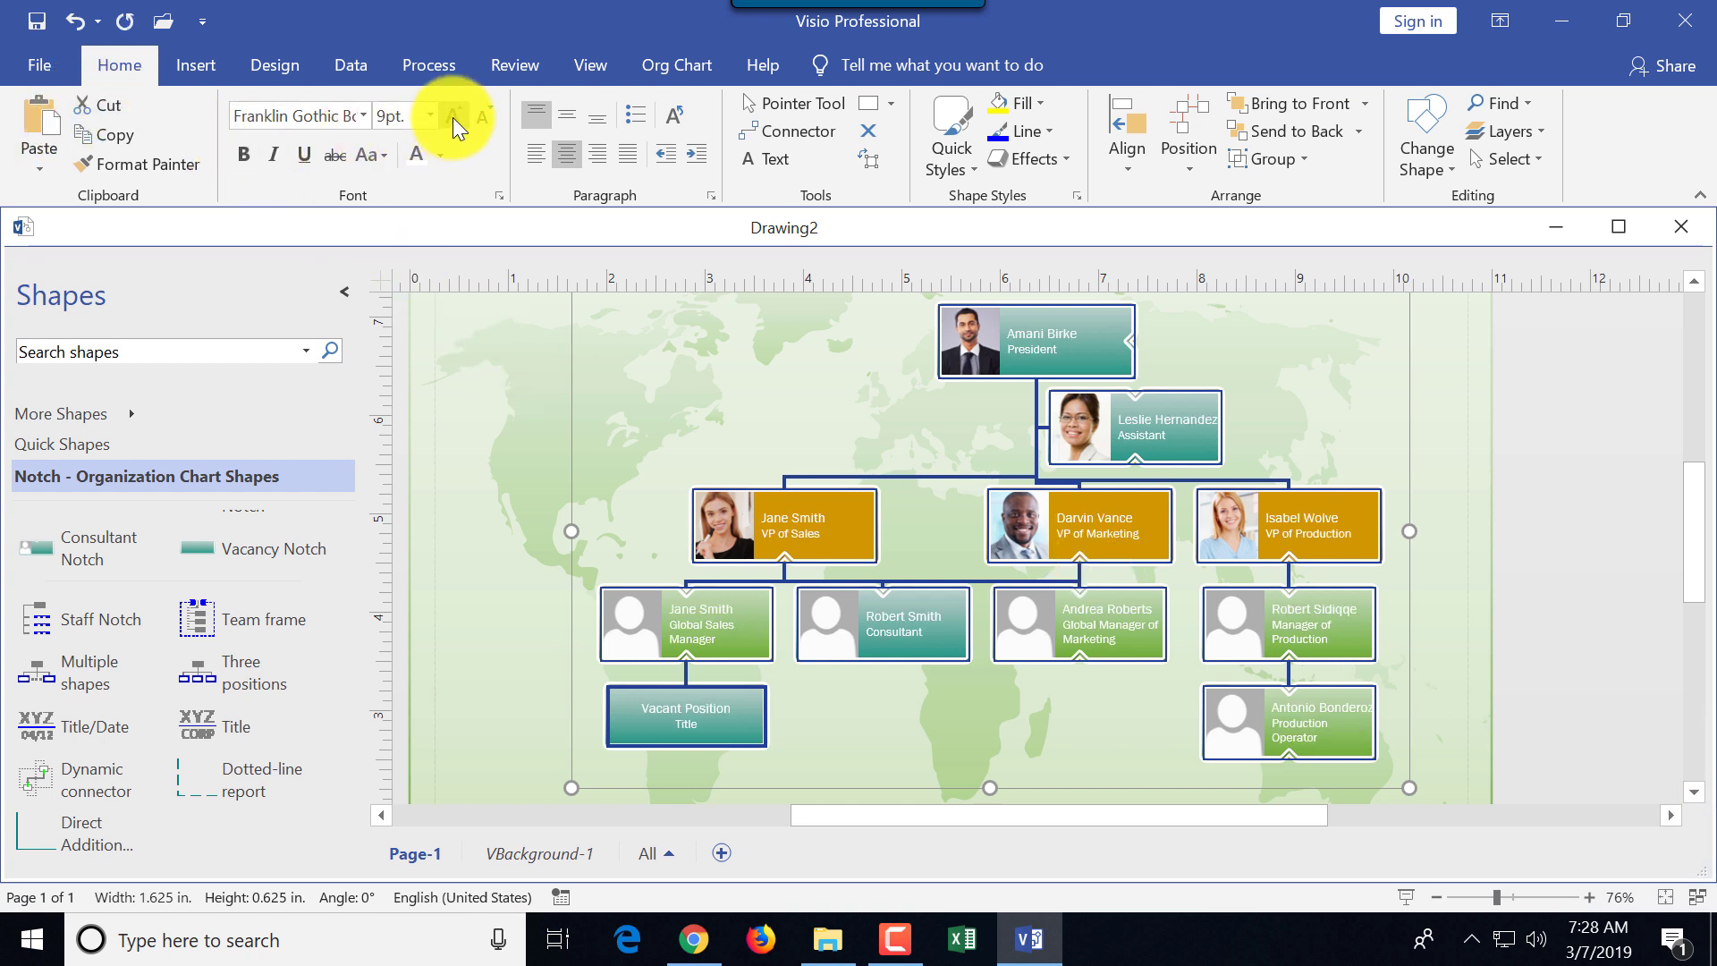
left_click(452, 117)
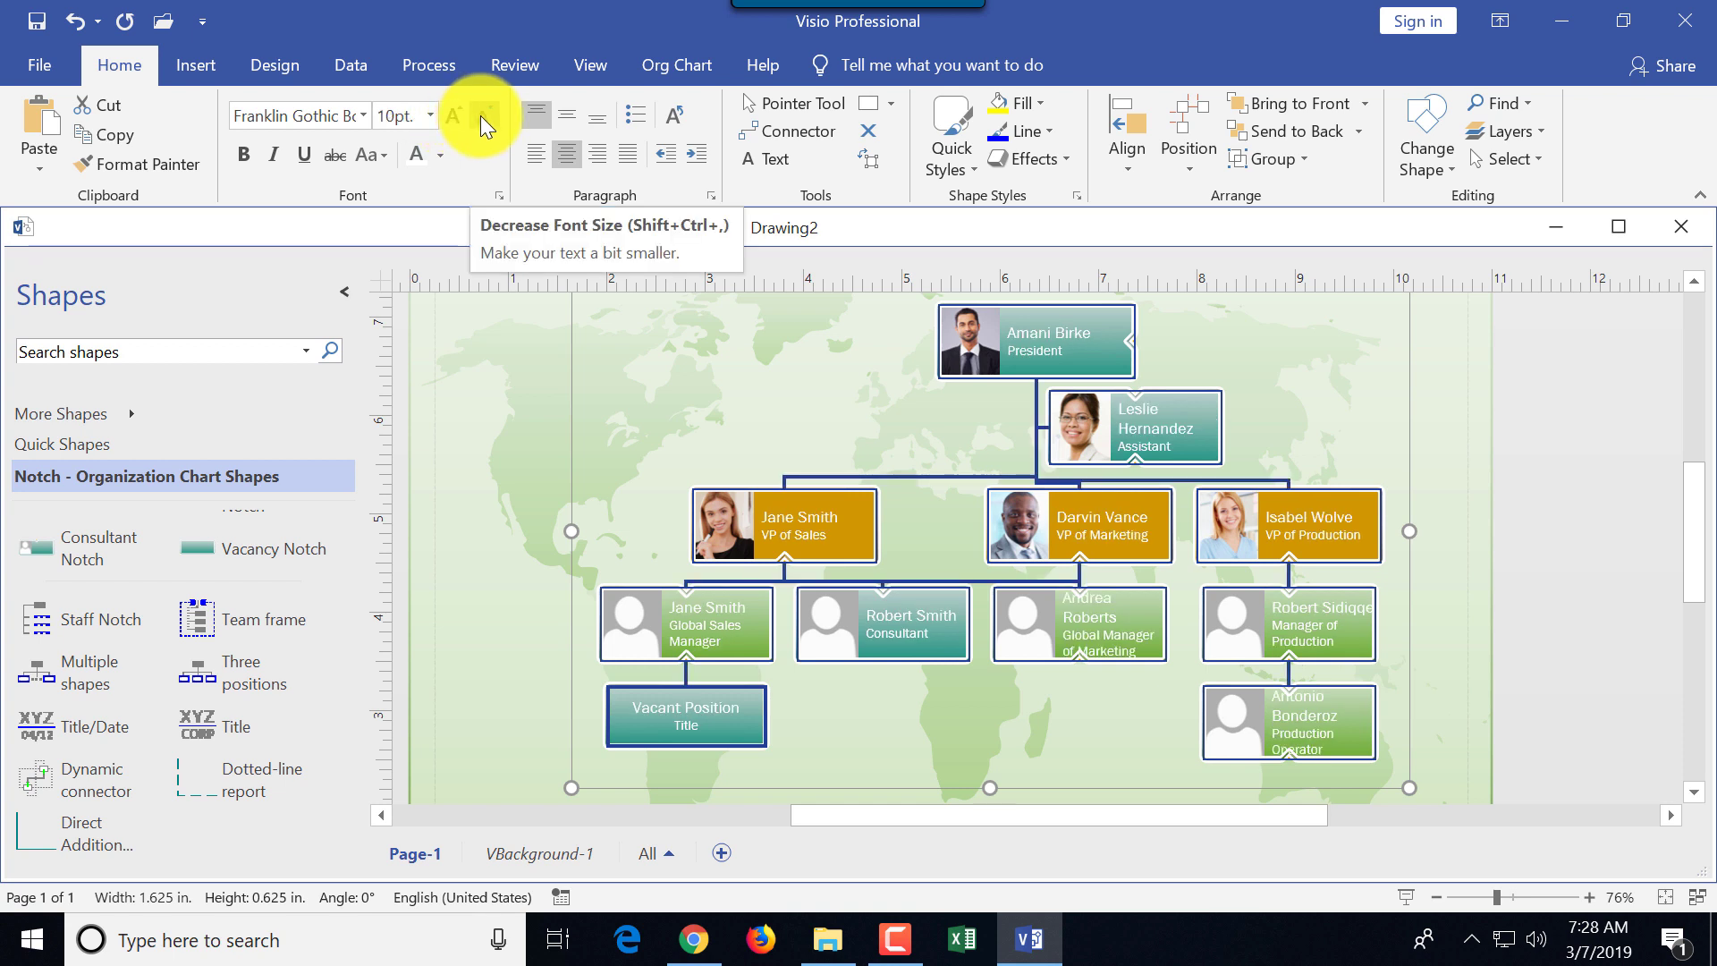
left_click(480, 116)
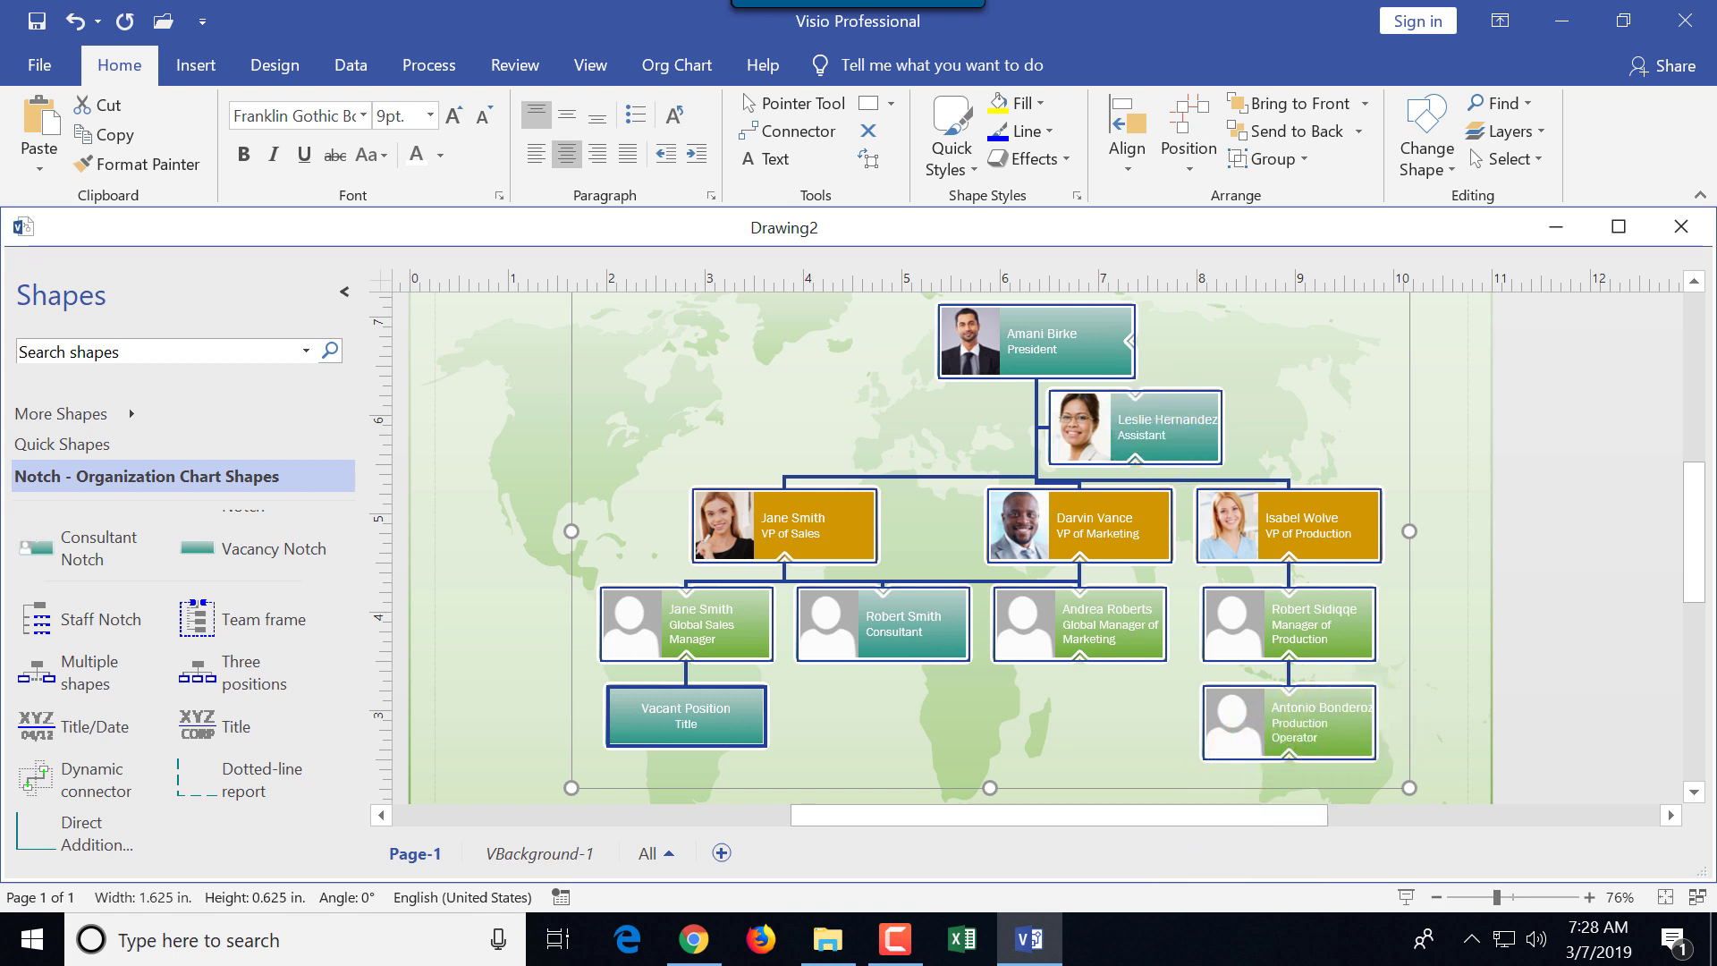
key("F10")
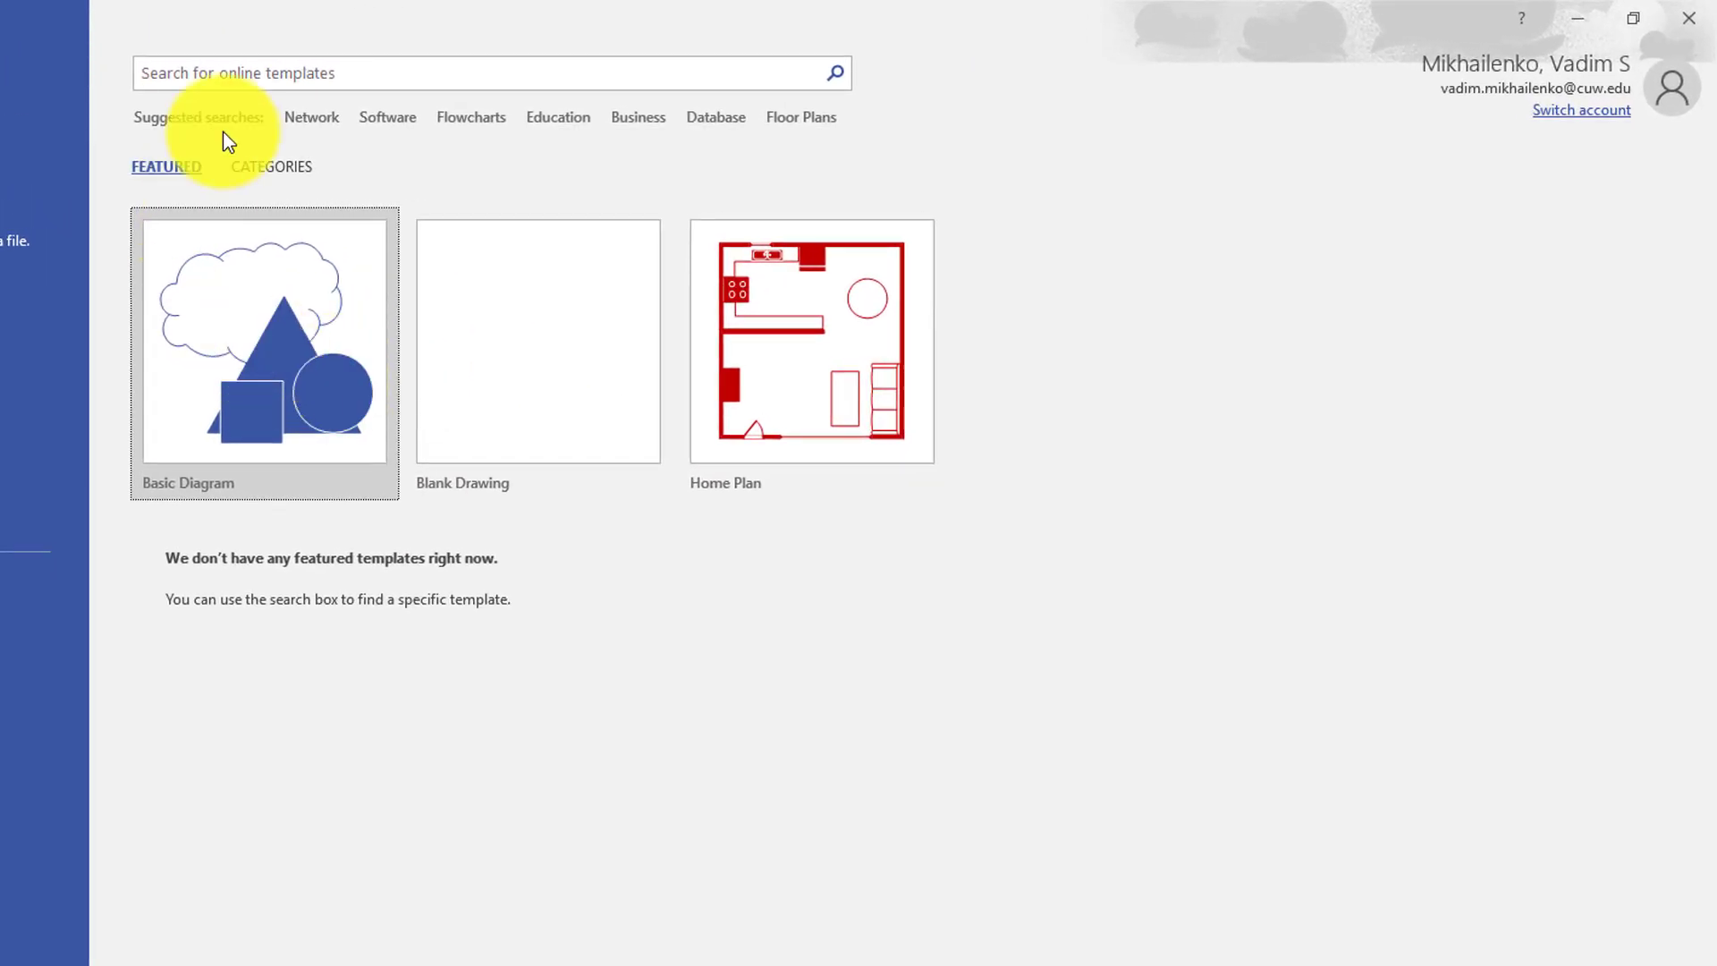
Create a drawing from the Home Plan template in US Units and look through its Walls, Shell and Structure shapes.
left_click(797, 363)
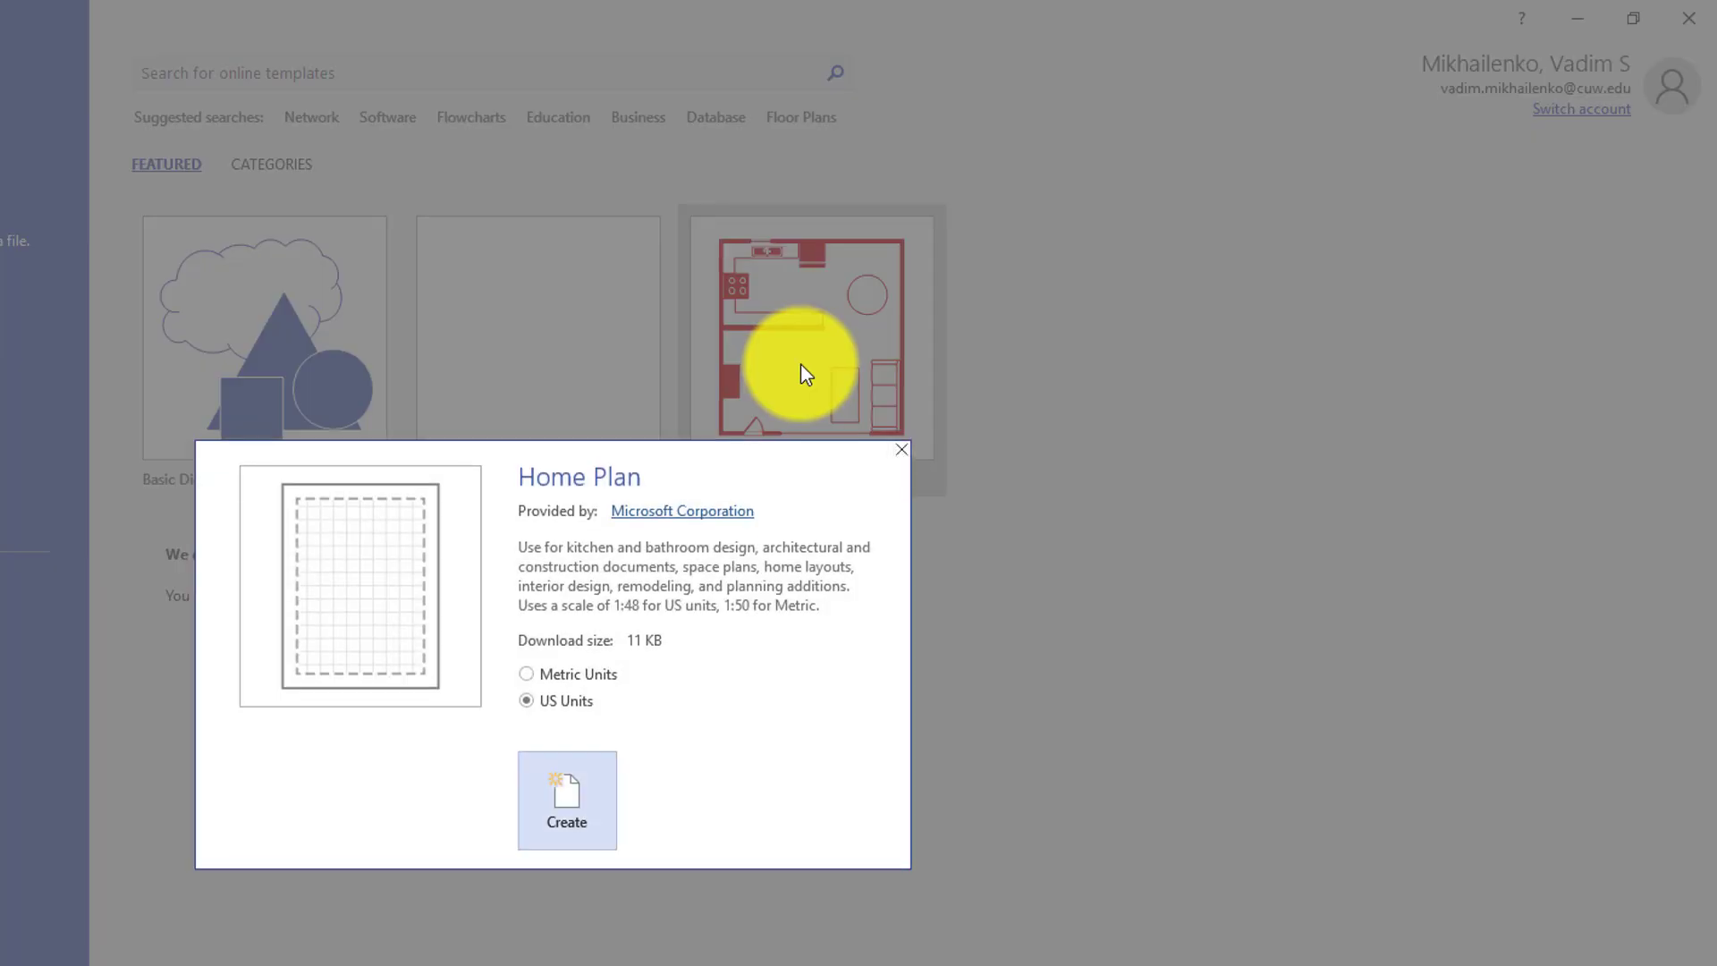
left_click(606, 787)
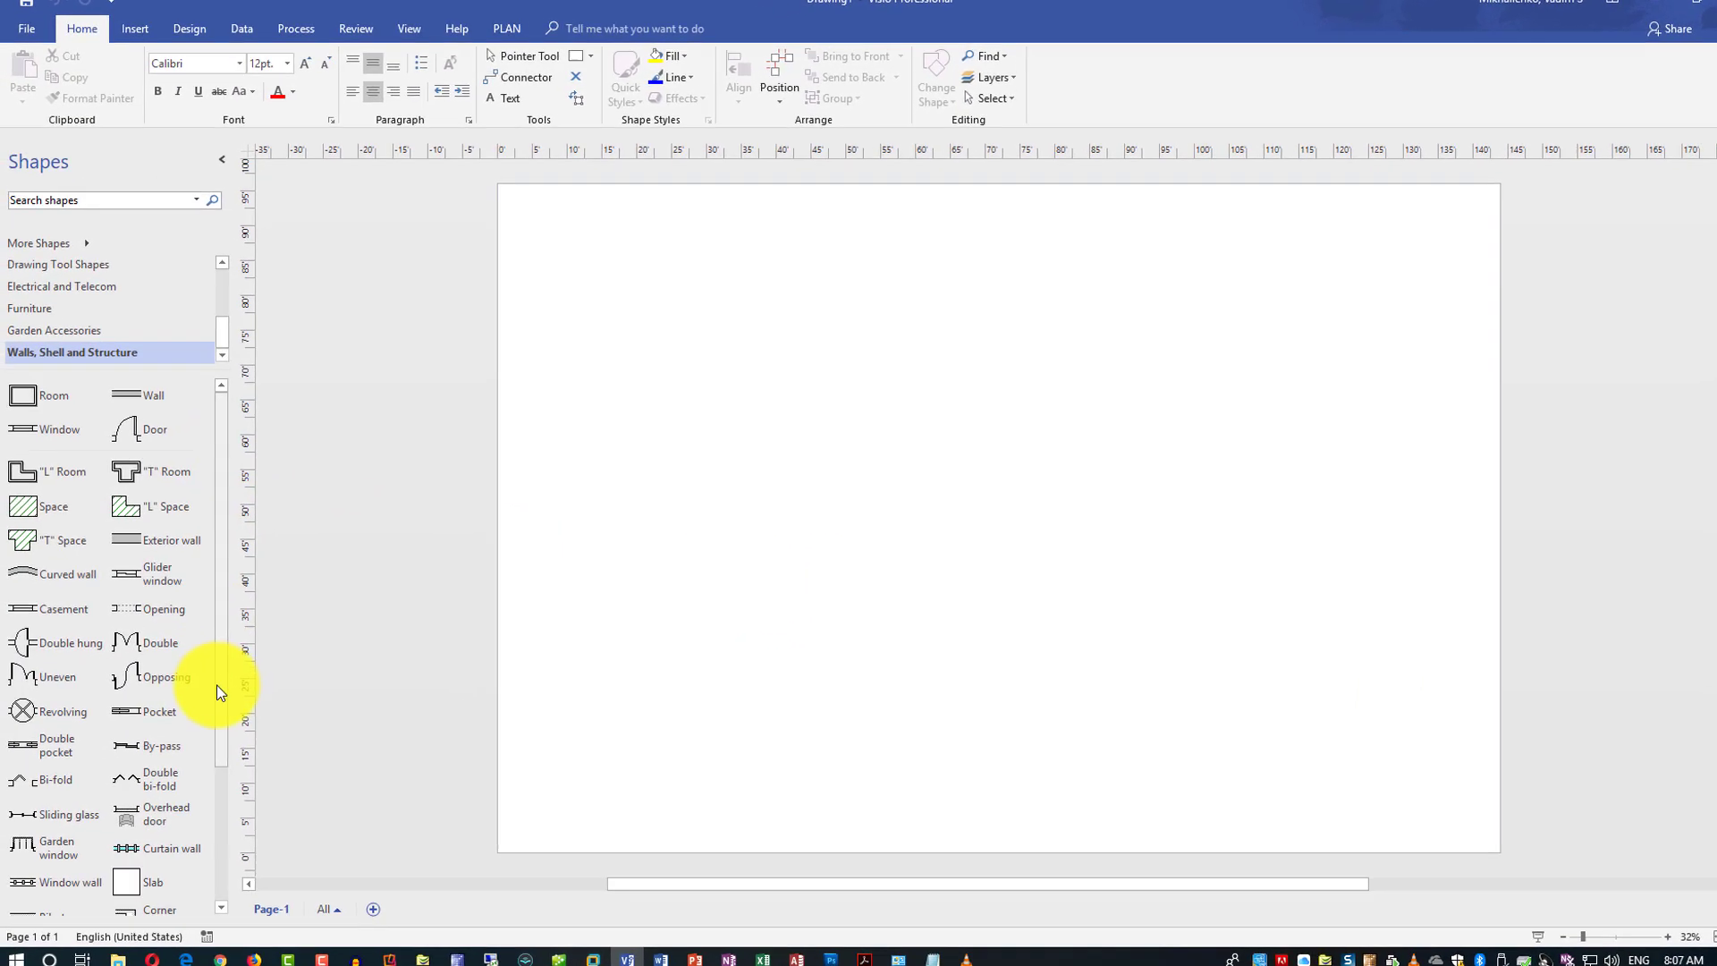
scroll(218, 652, "down", 1)
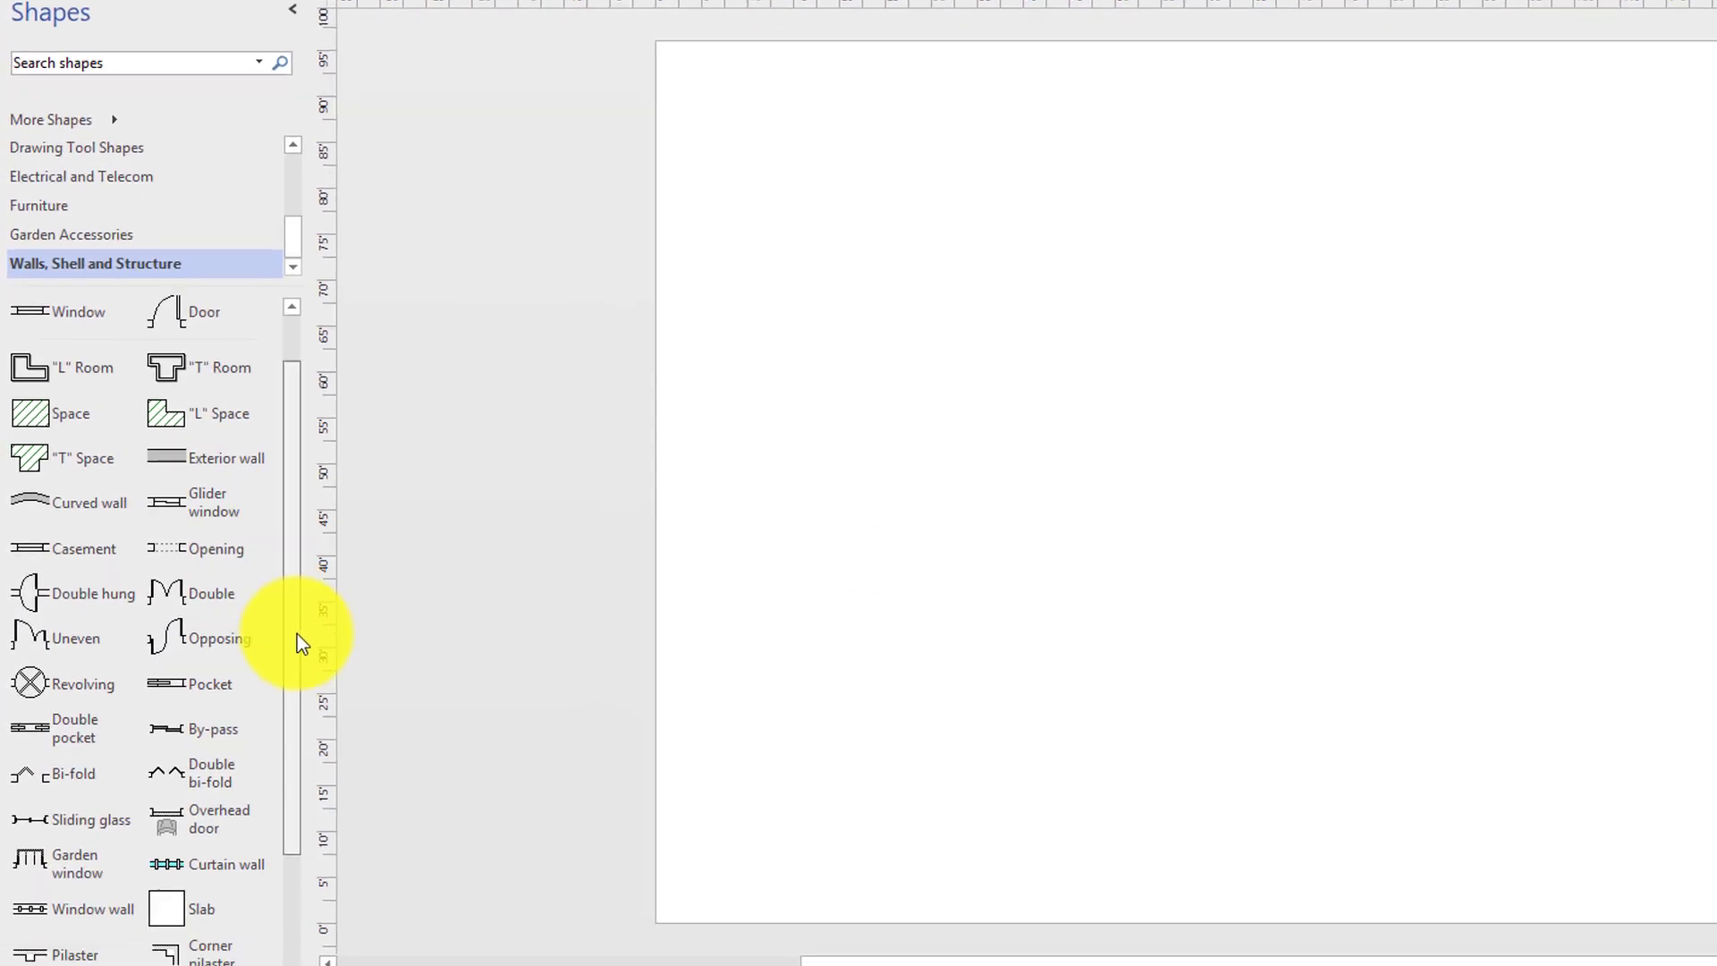
scroll(297, 635, "down", 4)
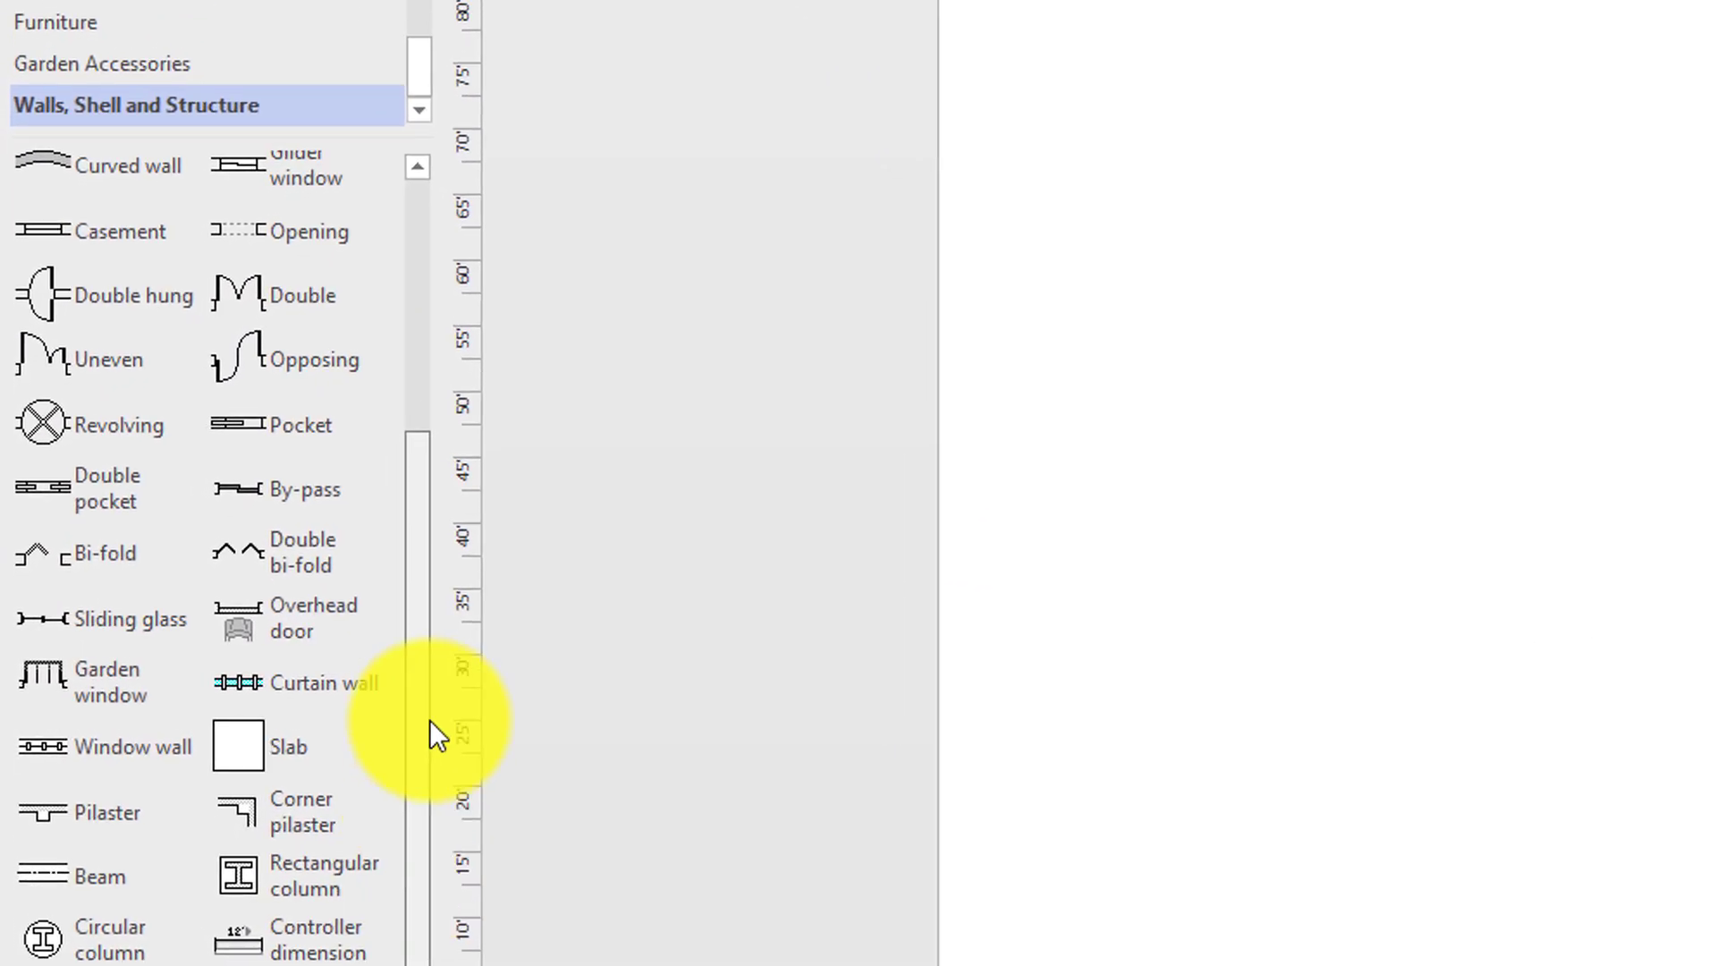
scroll(304, 599, "up", 4)
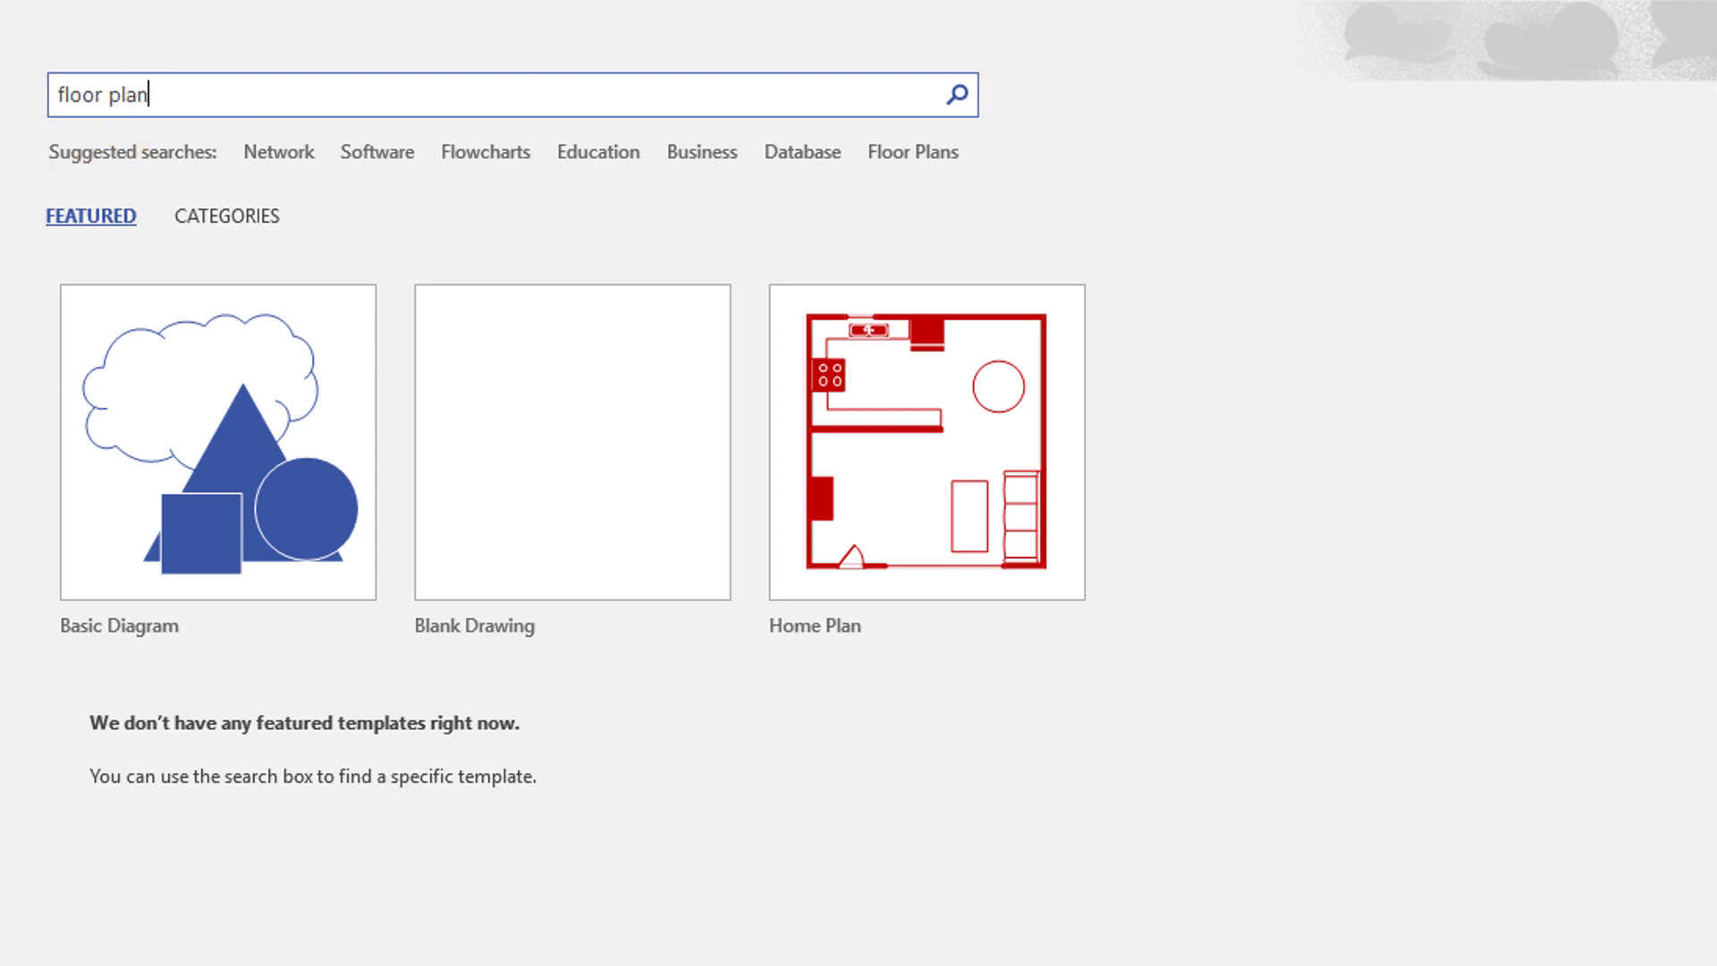
Search the online templates for "floor plan".
left_click(180, 94)
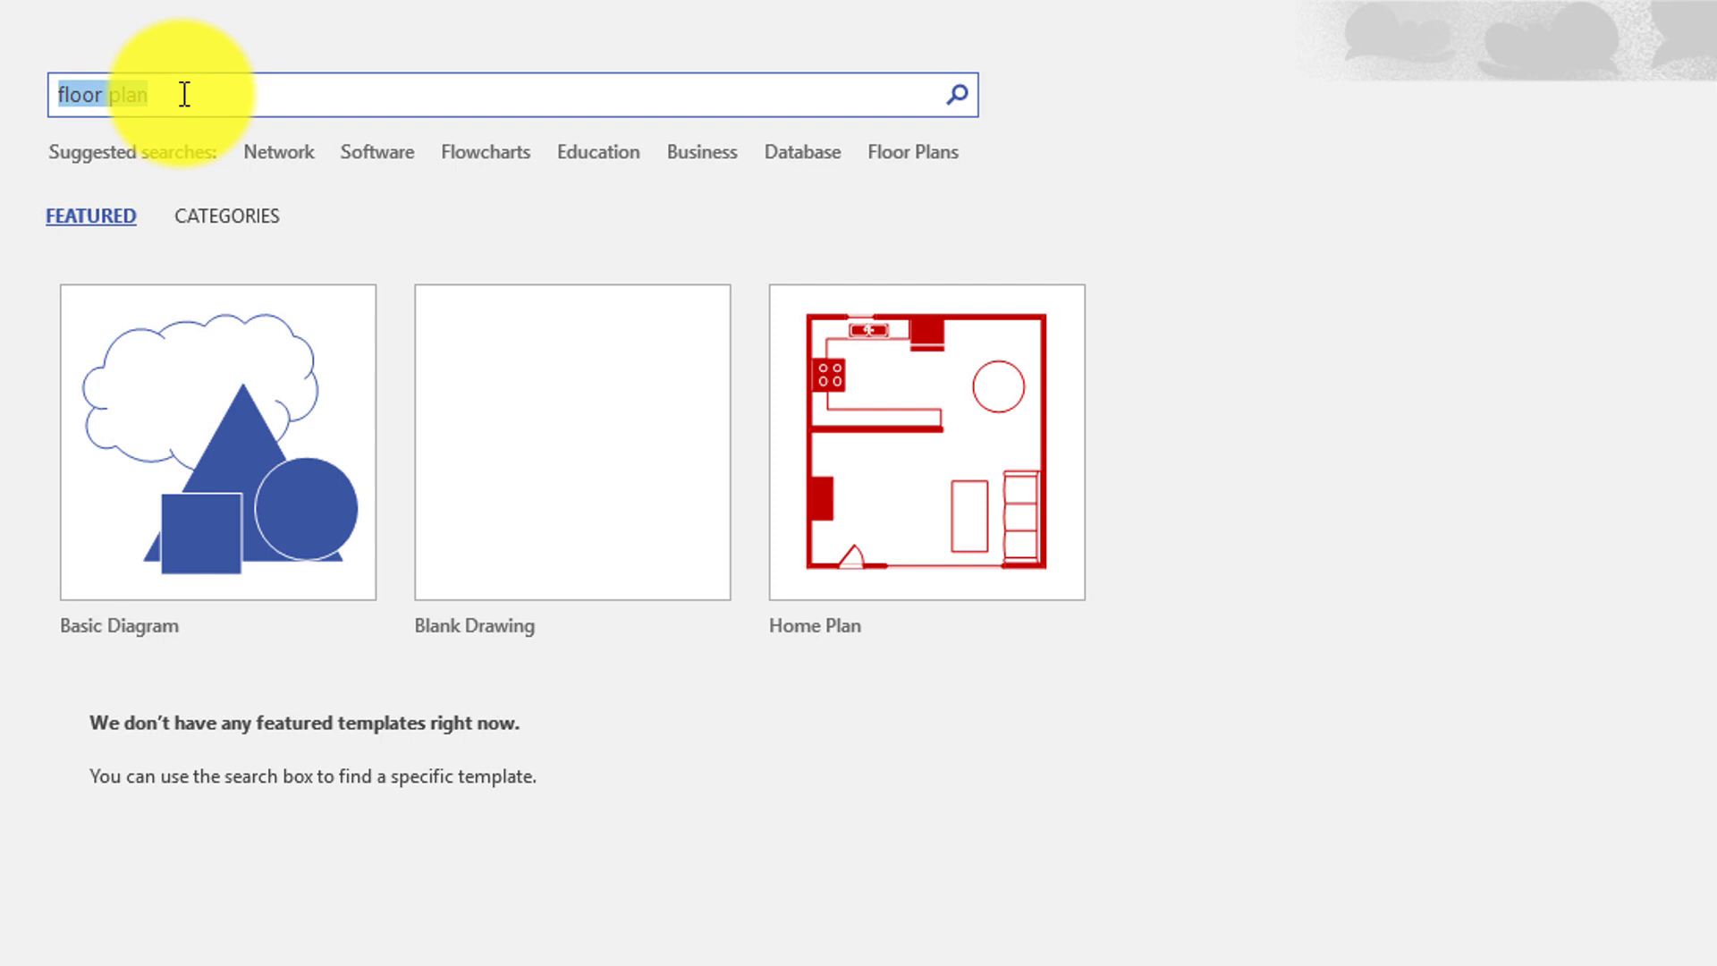
left_click(184, 94)
key("Return")
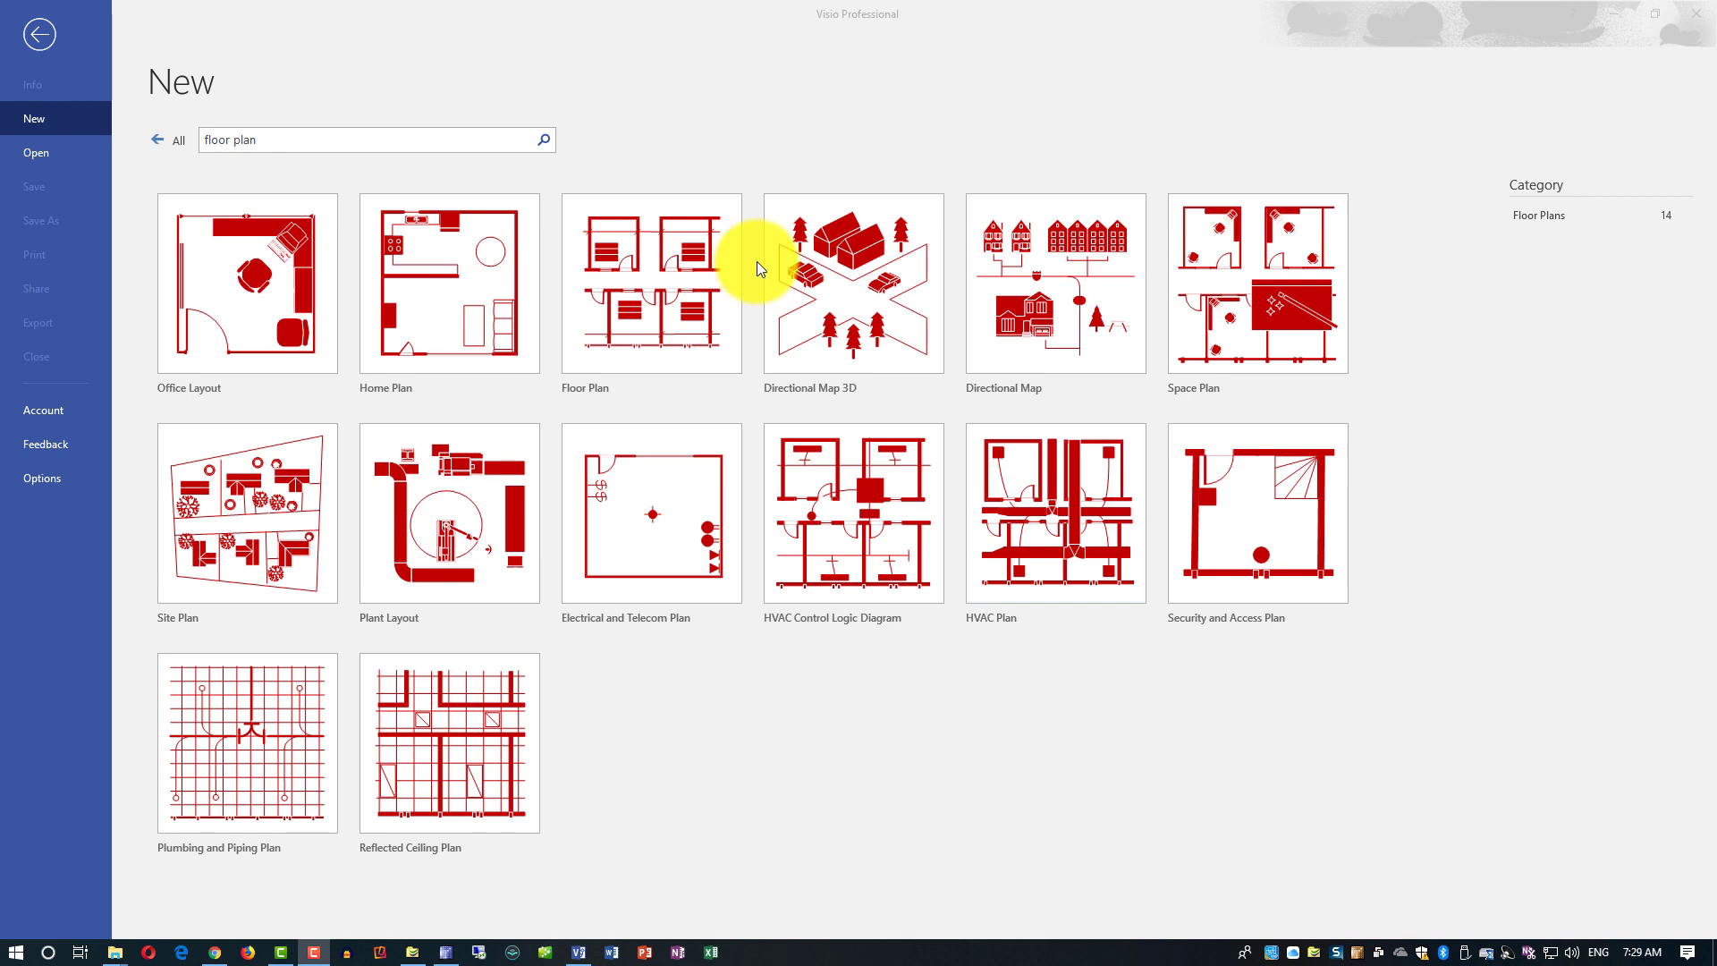
Create a new drawing from the Floor Plan template.
left_click(663, 315)
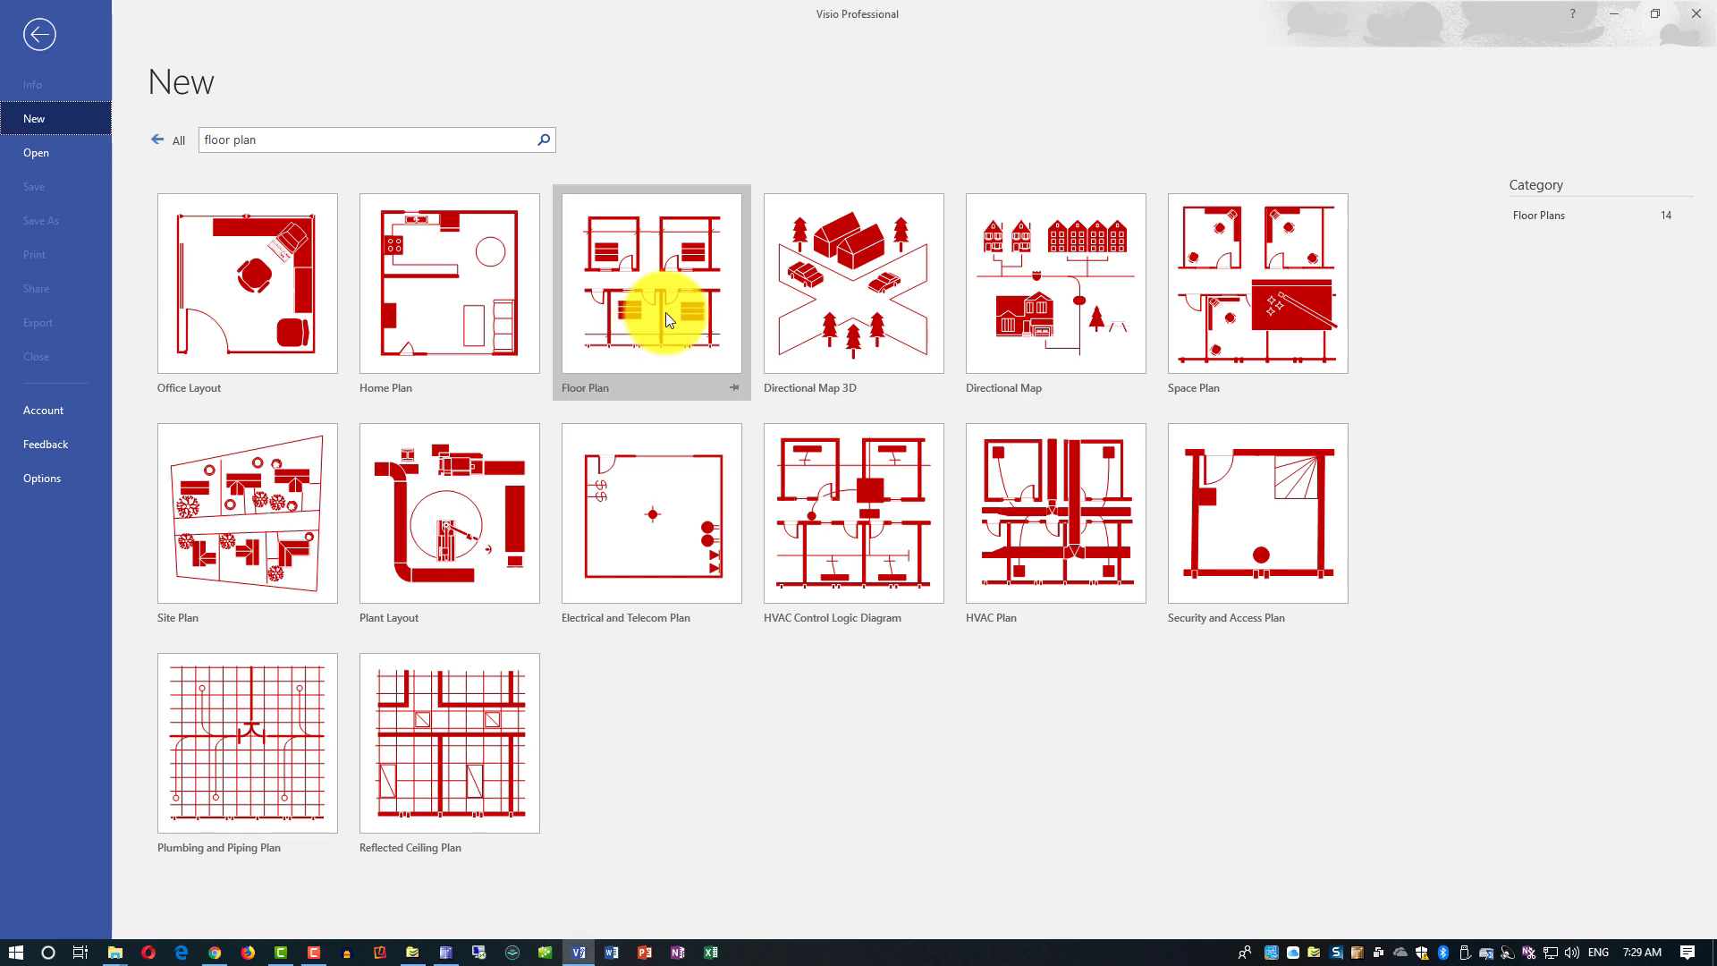
left_click(662, 315)
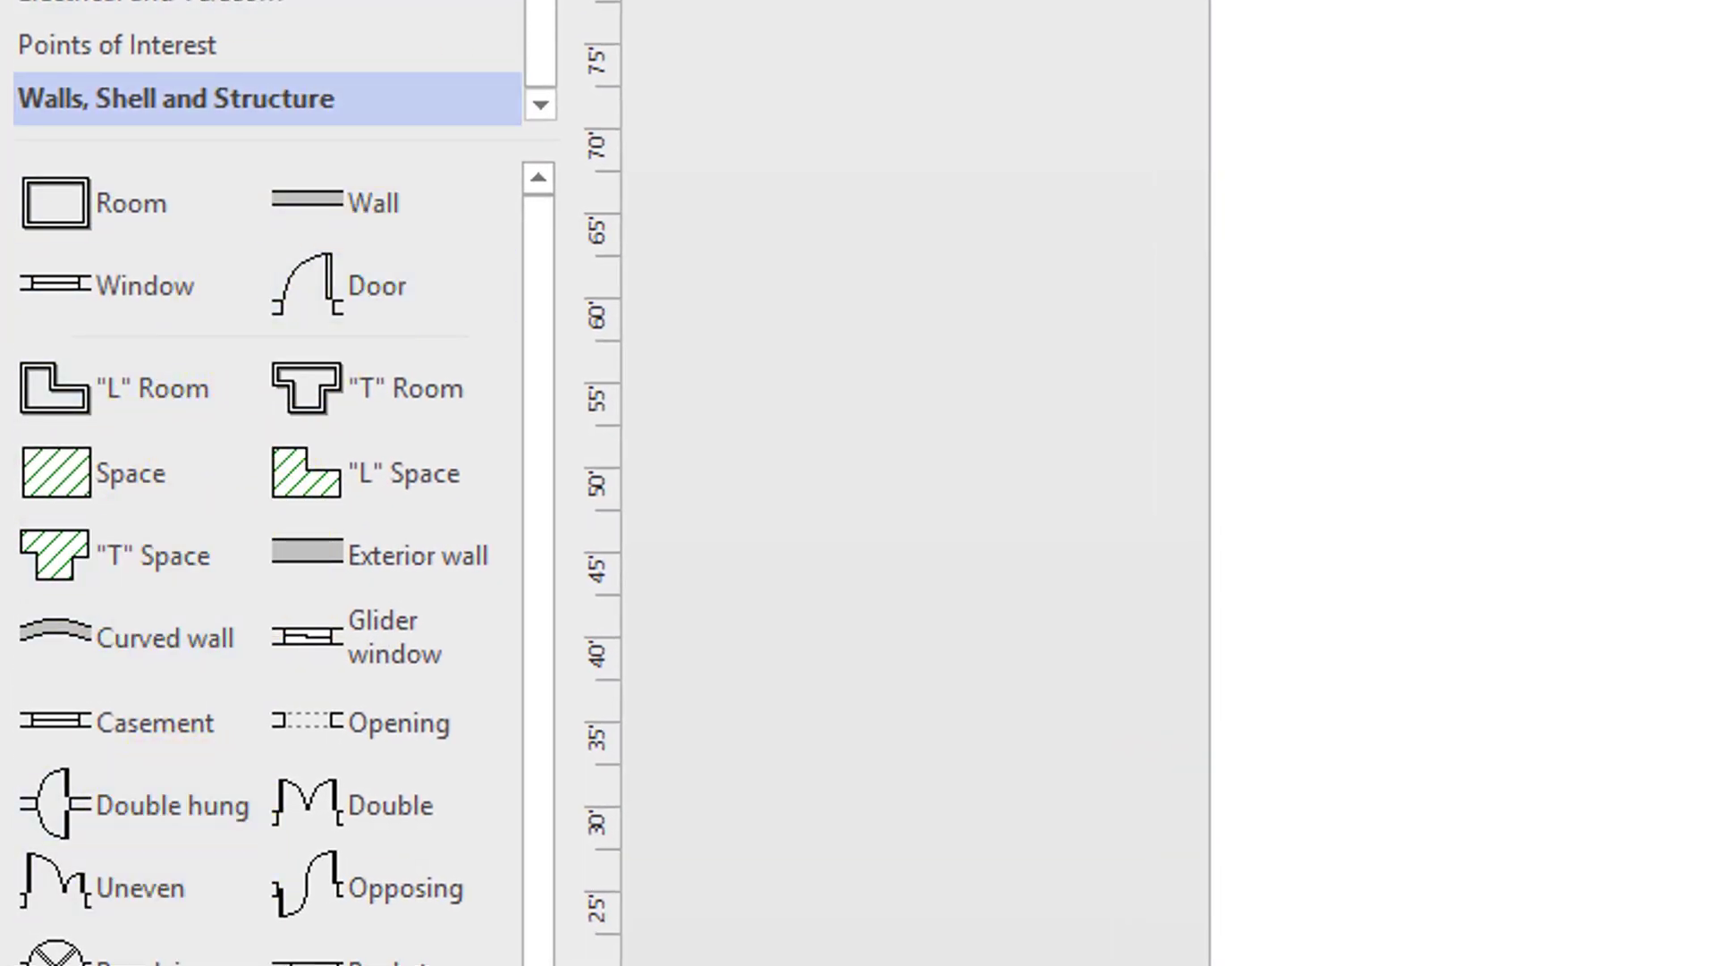
left_click(444, 950)
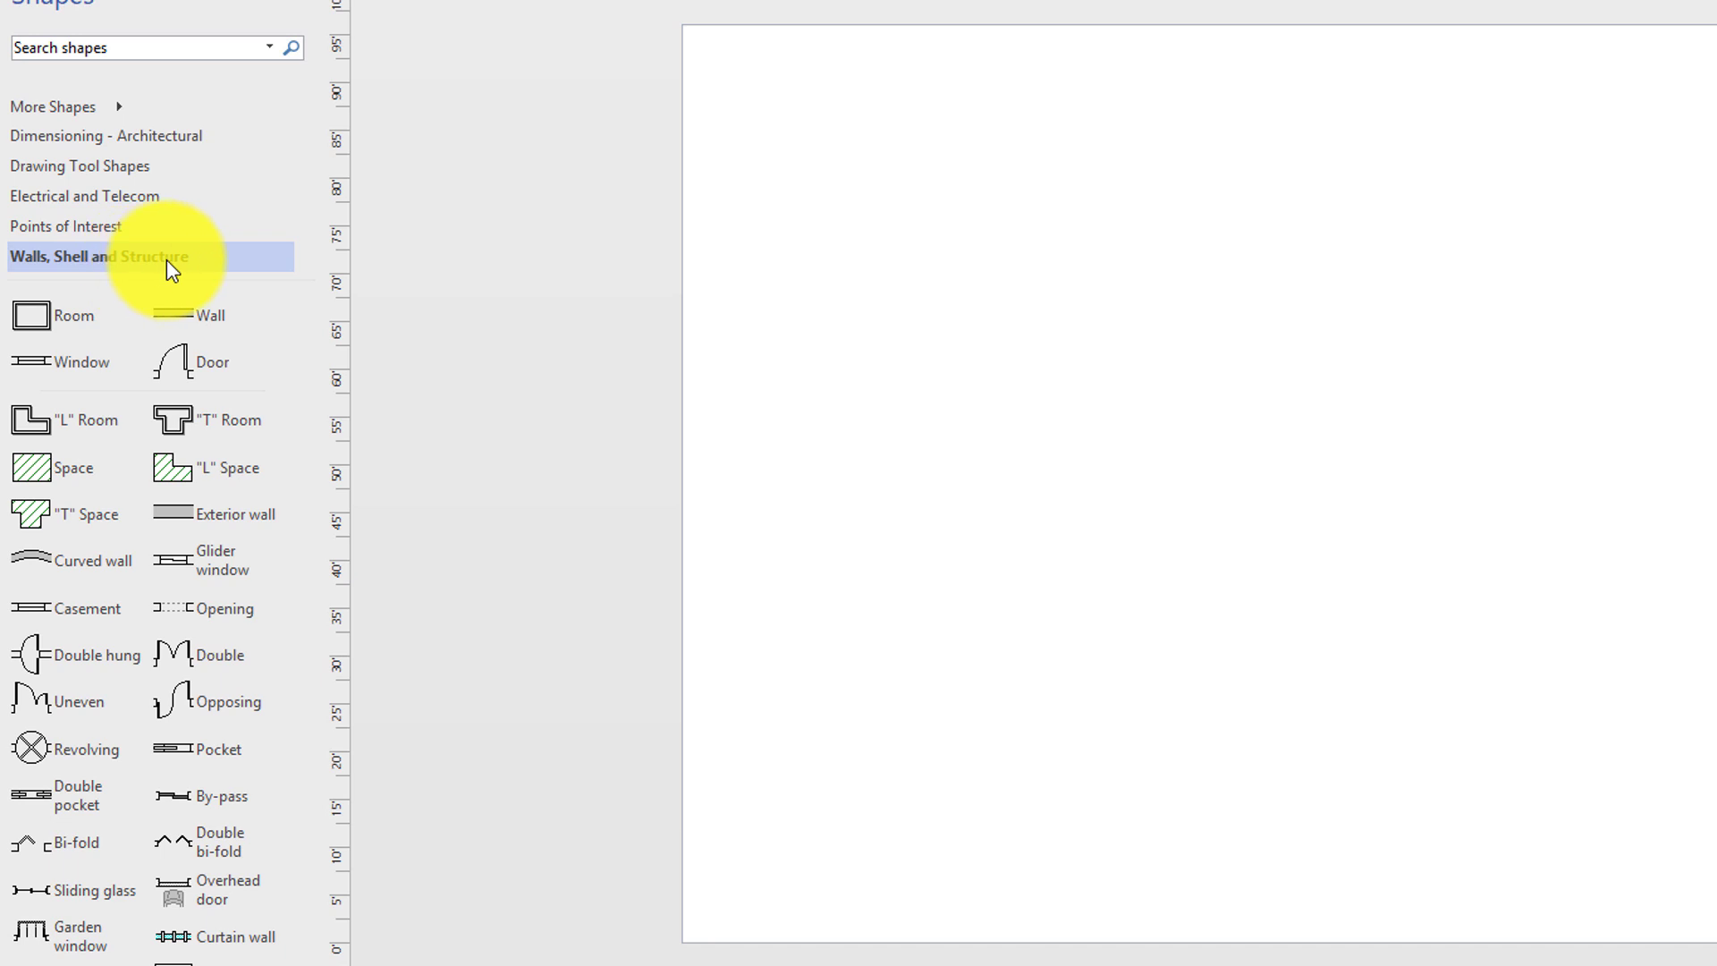
Look through the Points of Interest, Electrical and Telecom, Drawing Tool Shapes and Dimensioning - Architectural stencils.
left_click(96, 228)
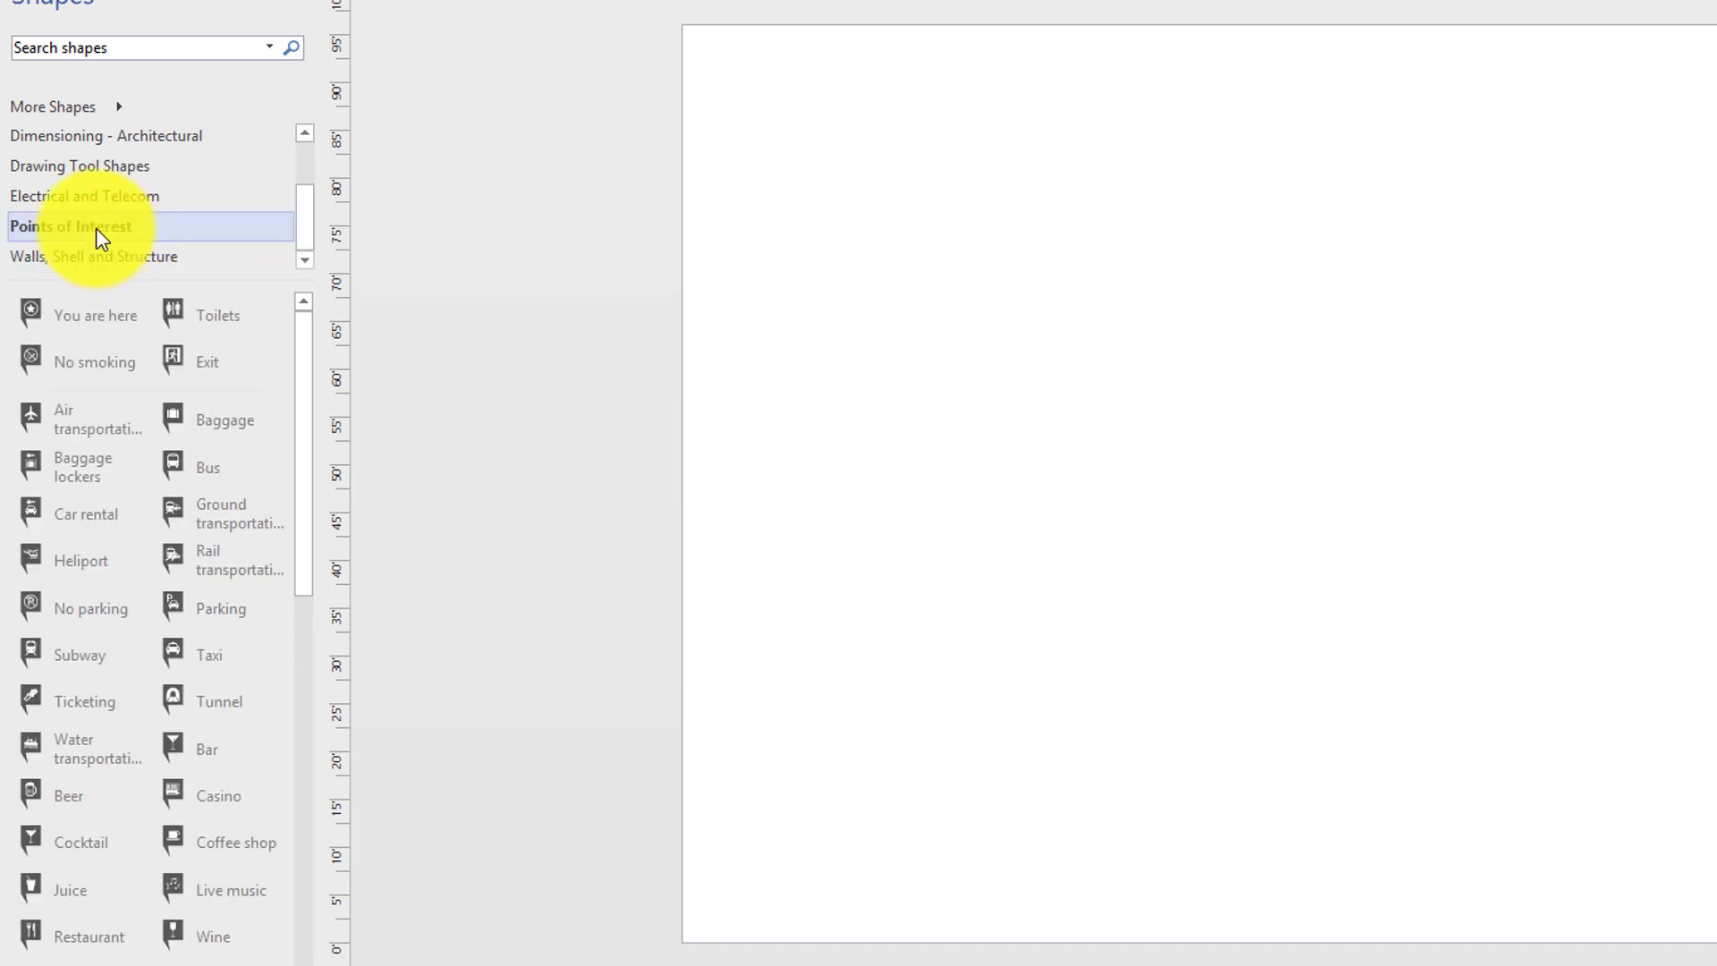
left_click(85, 198)
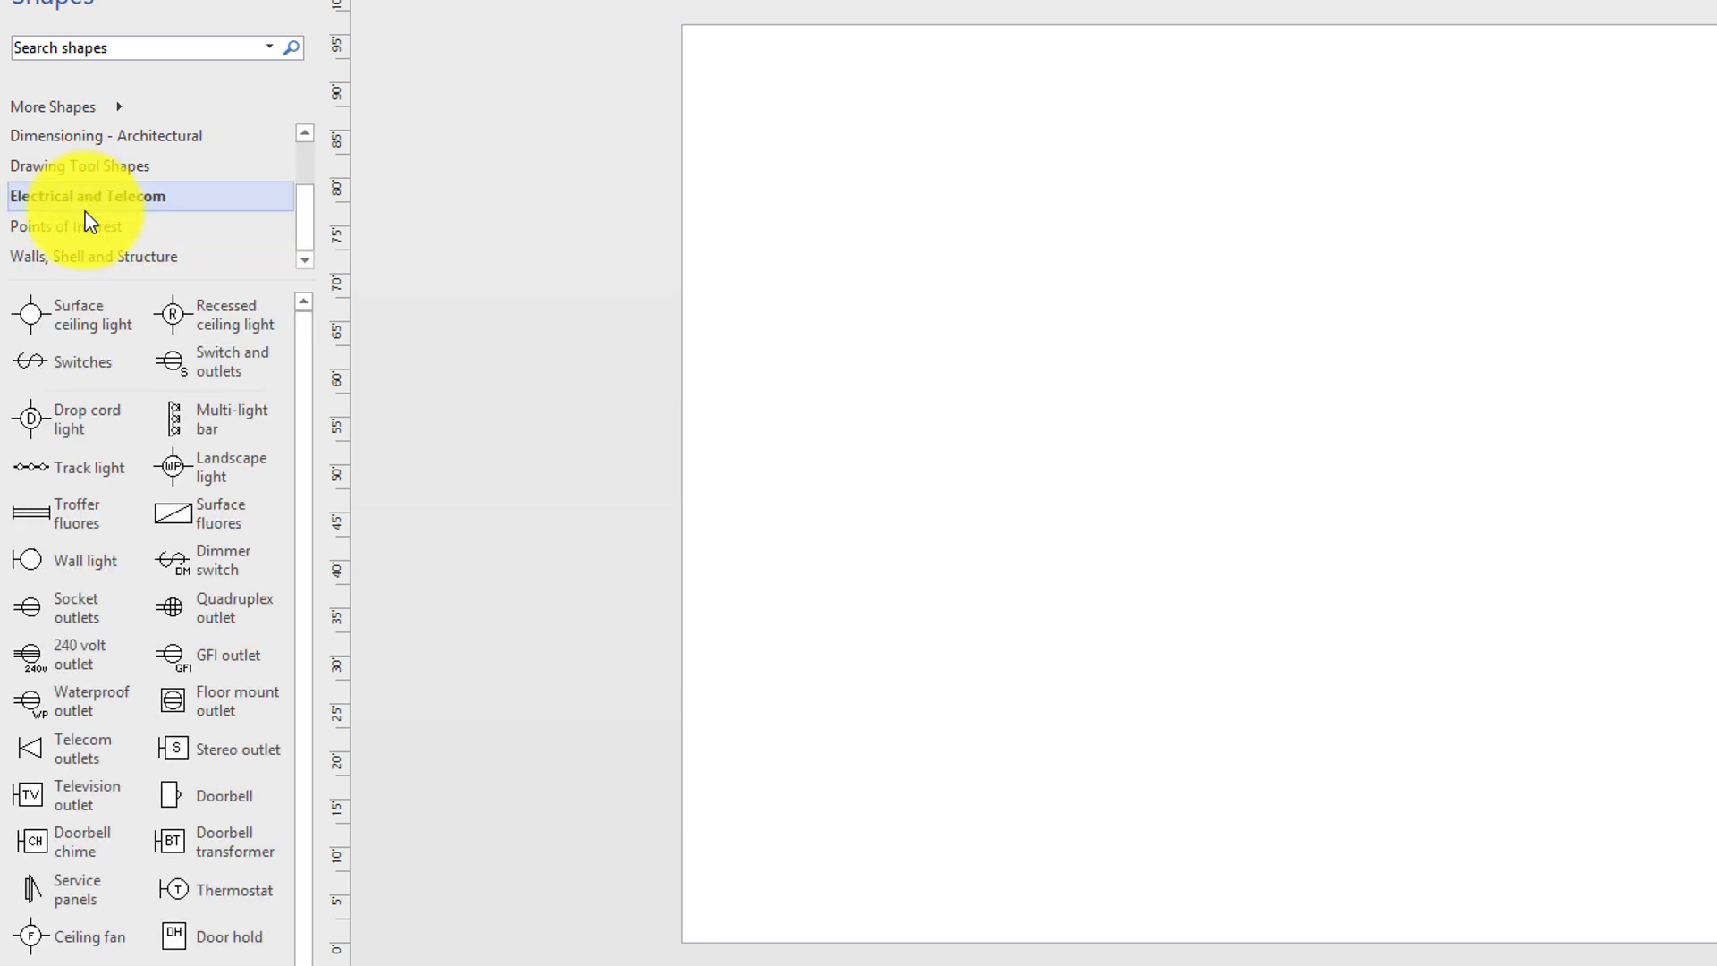
left_click(85, 175)
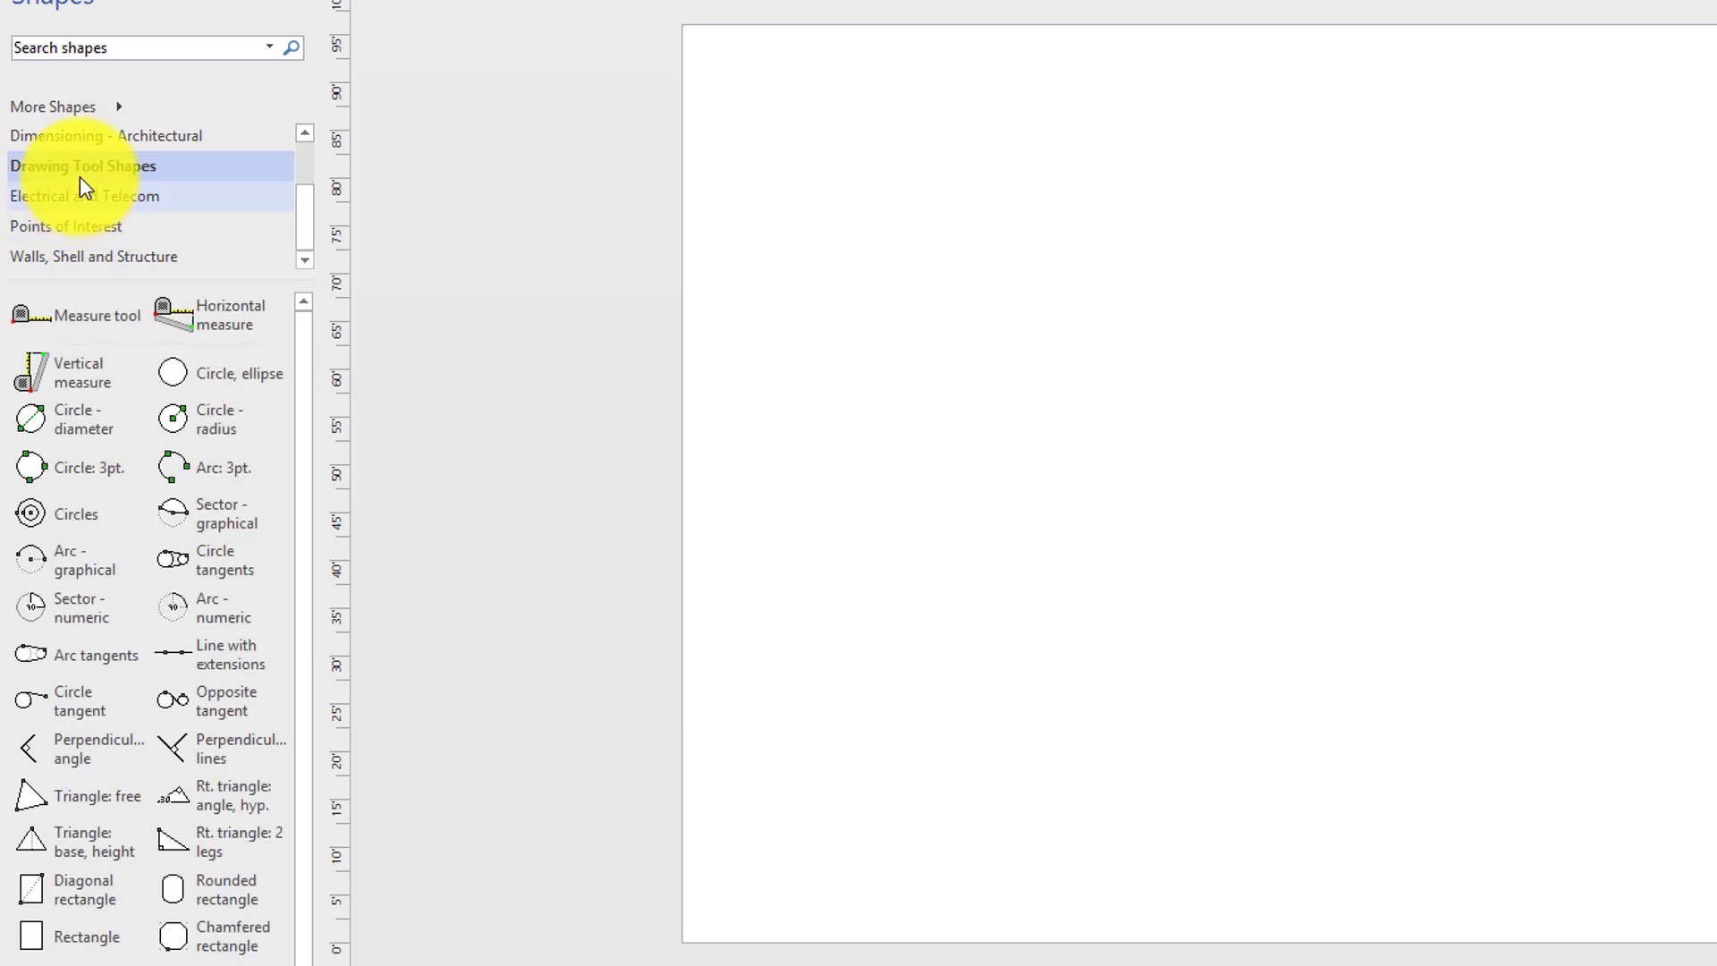
left_click(83, 136)
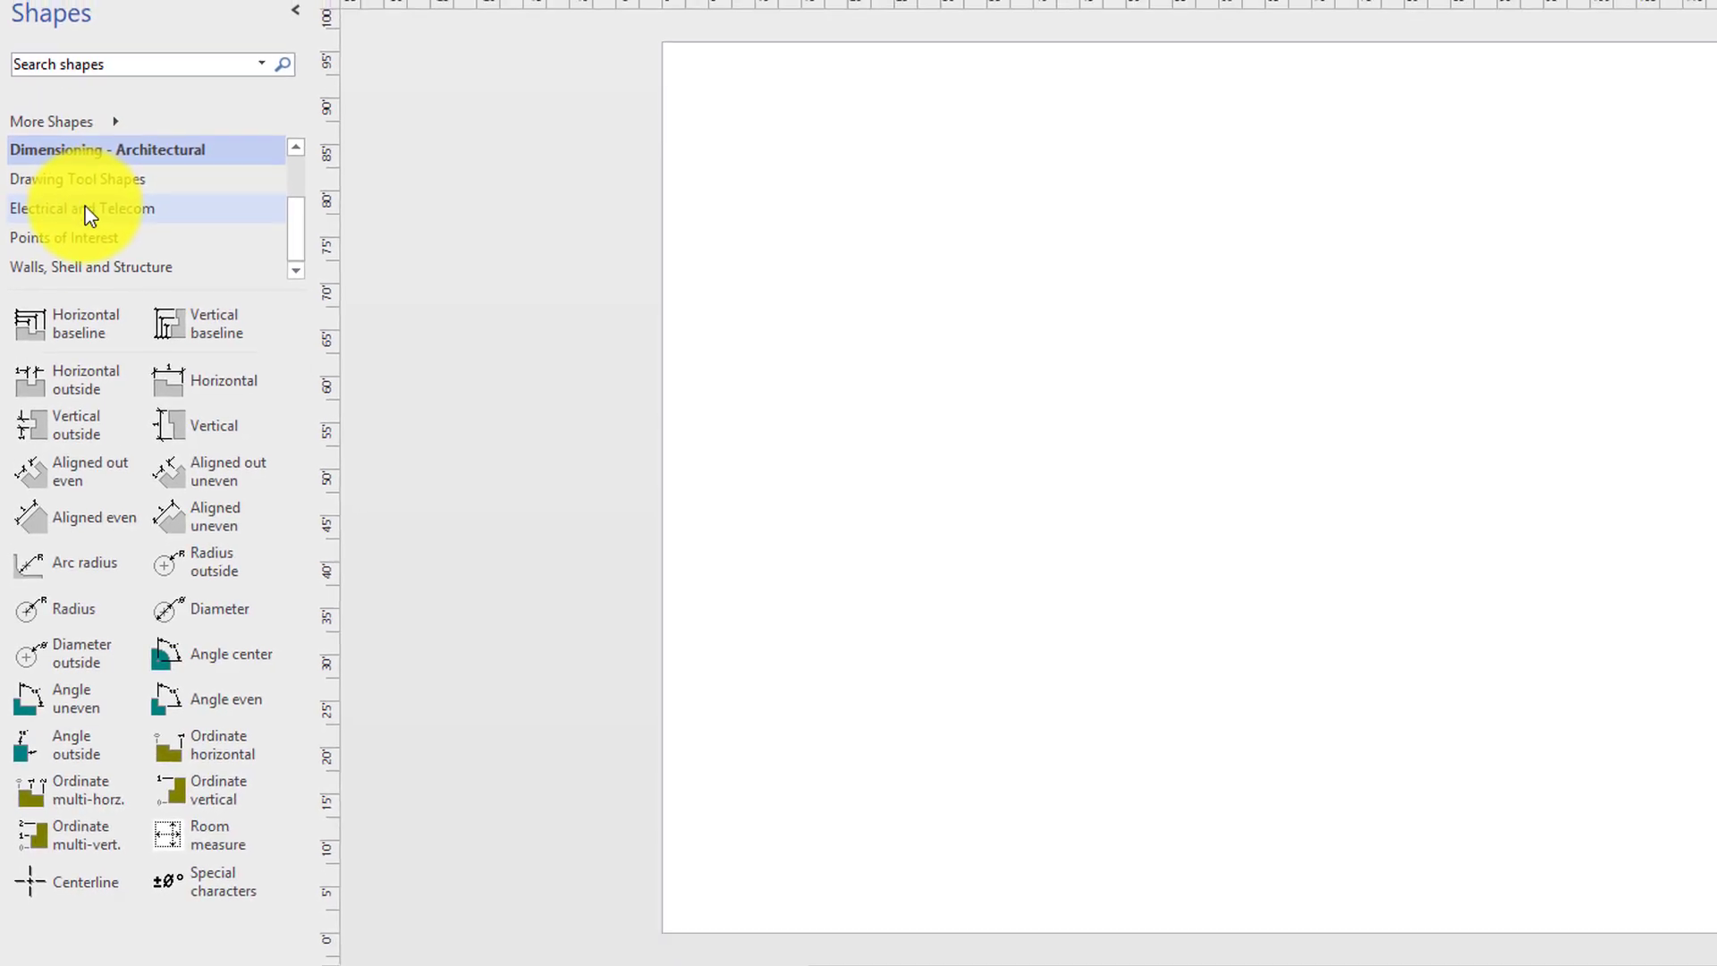
left_click(67, 123)
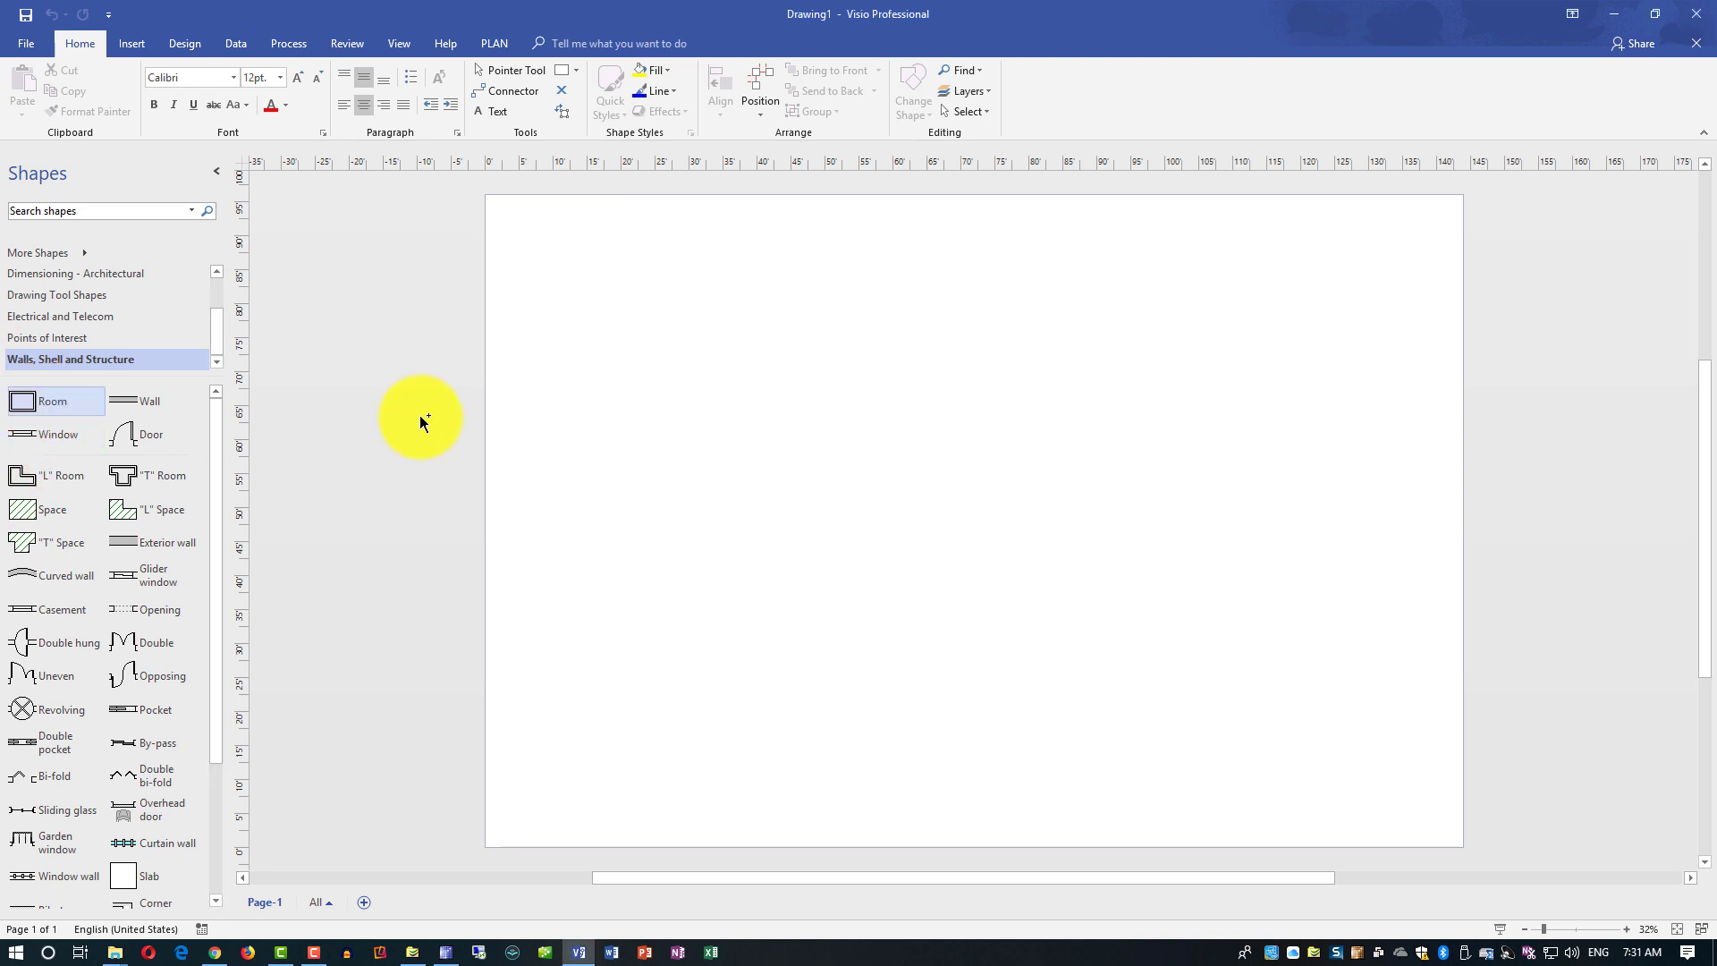
Place a Room shape on the page and enlarge it to about 26'-3" wide by 21'-0" high.
left_click_drag(423, 422, 759, 409)
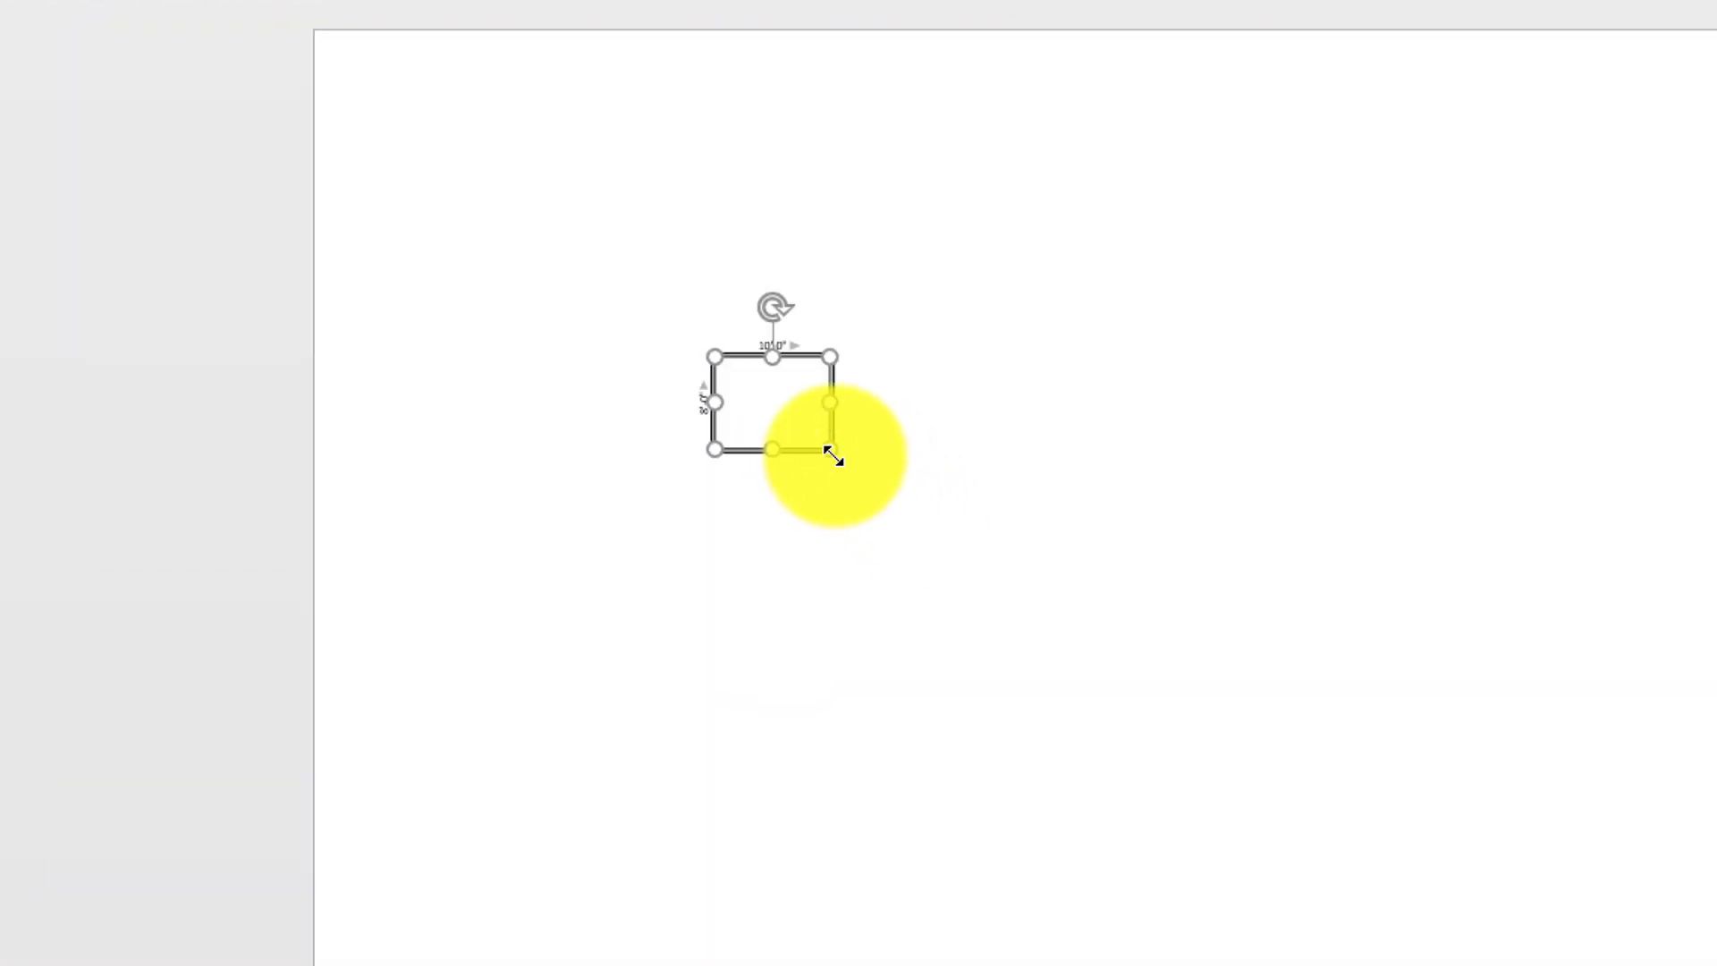
left_click_drag(831, 454, 1017, 599)
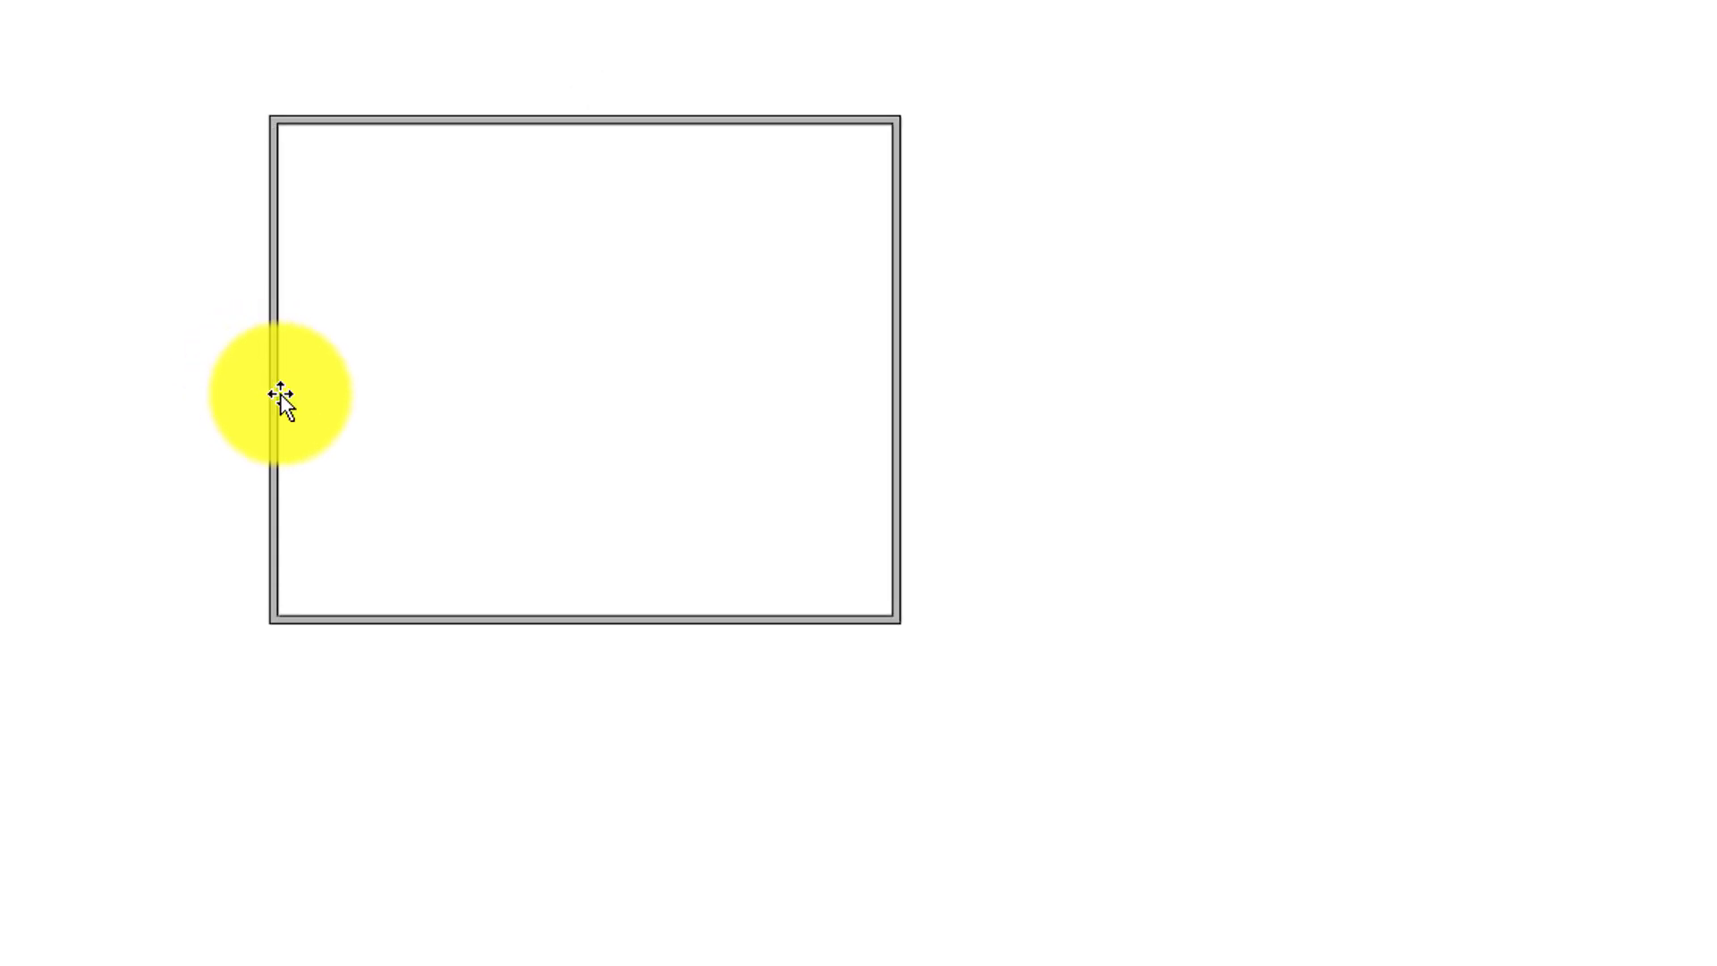
left_click(279, 401)
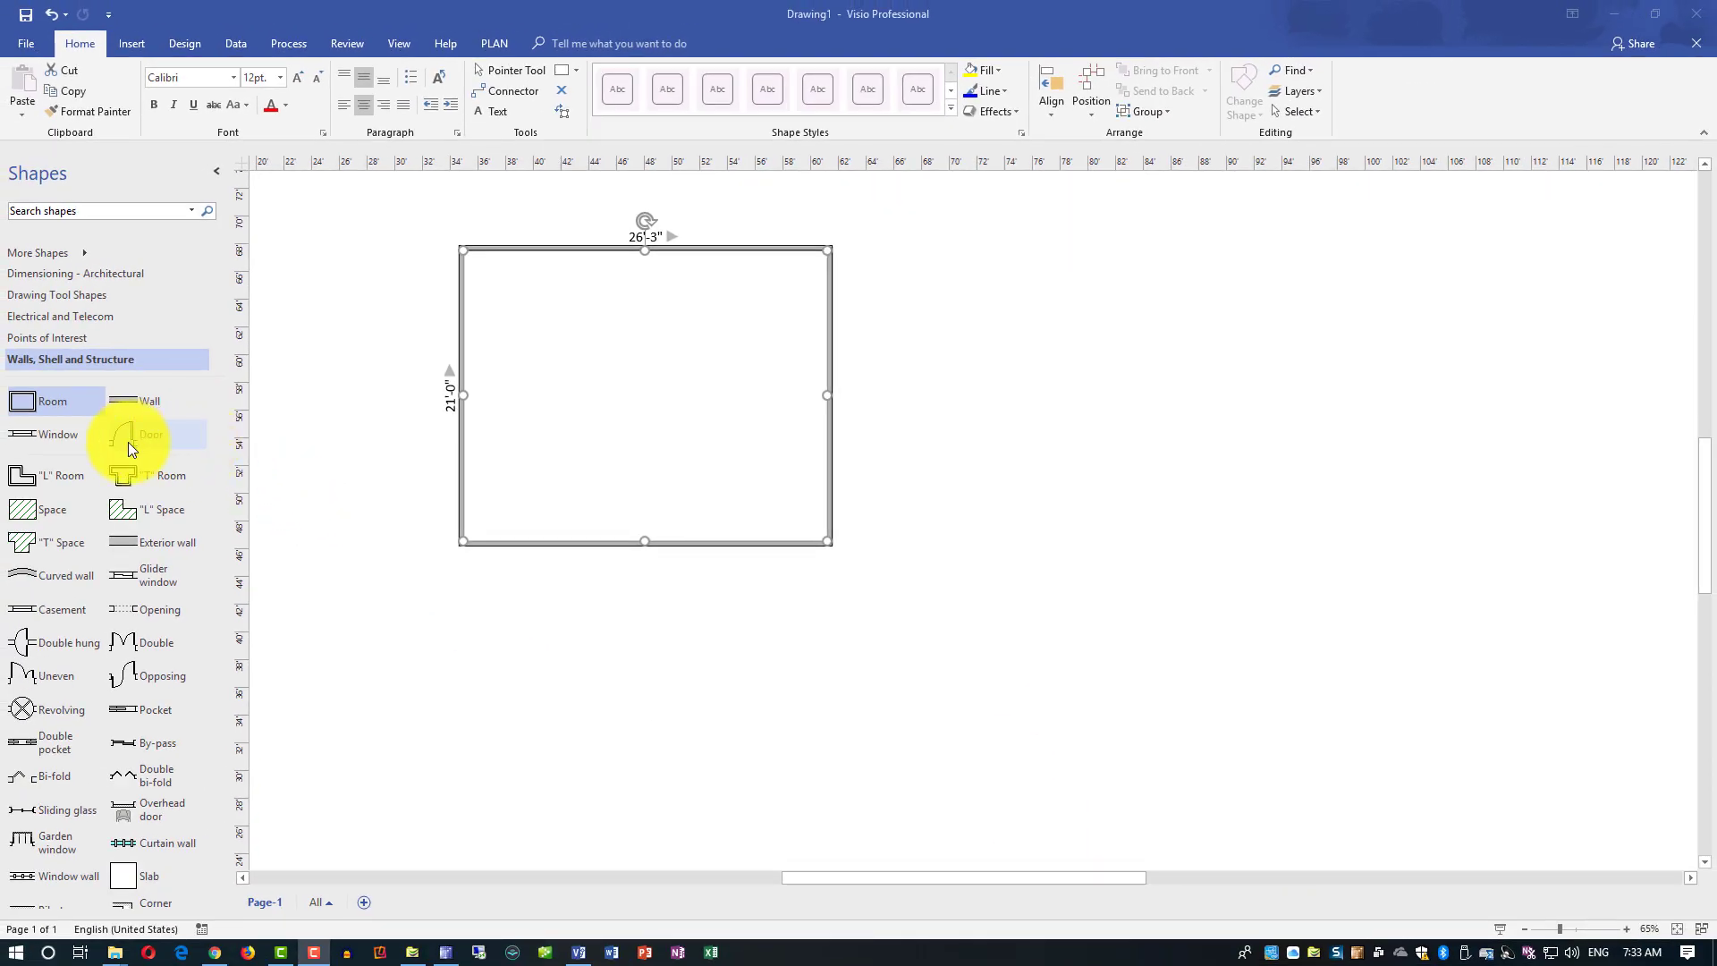
Place a Door in the room's right wall and widen it to about 3'-3".
left_click(127, 440)
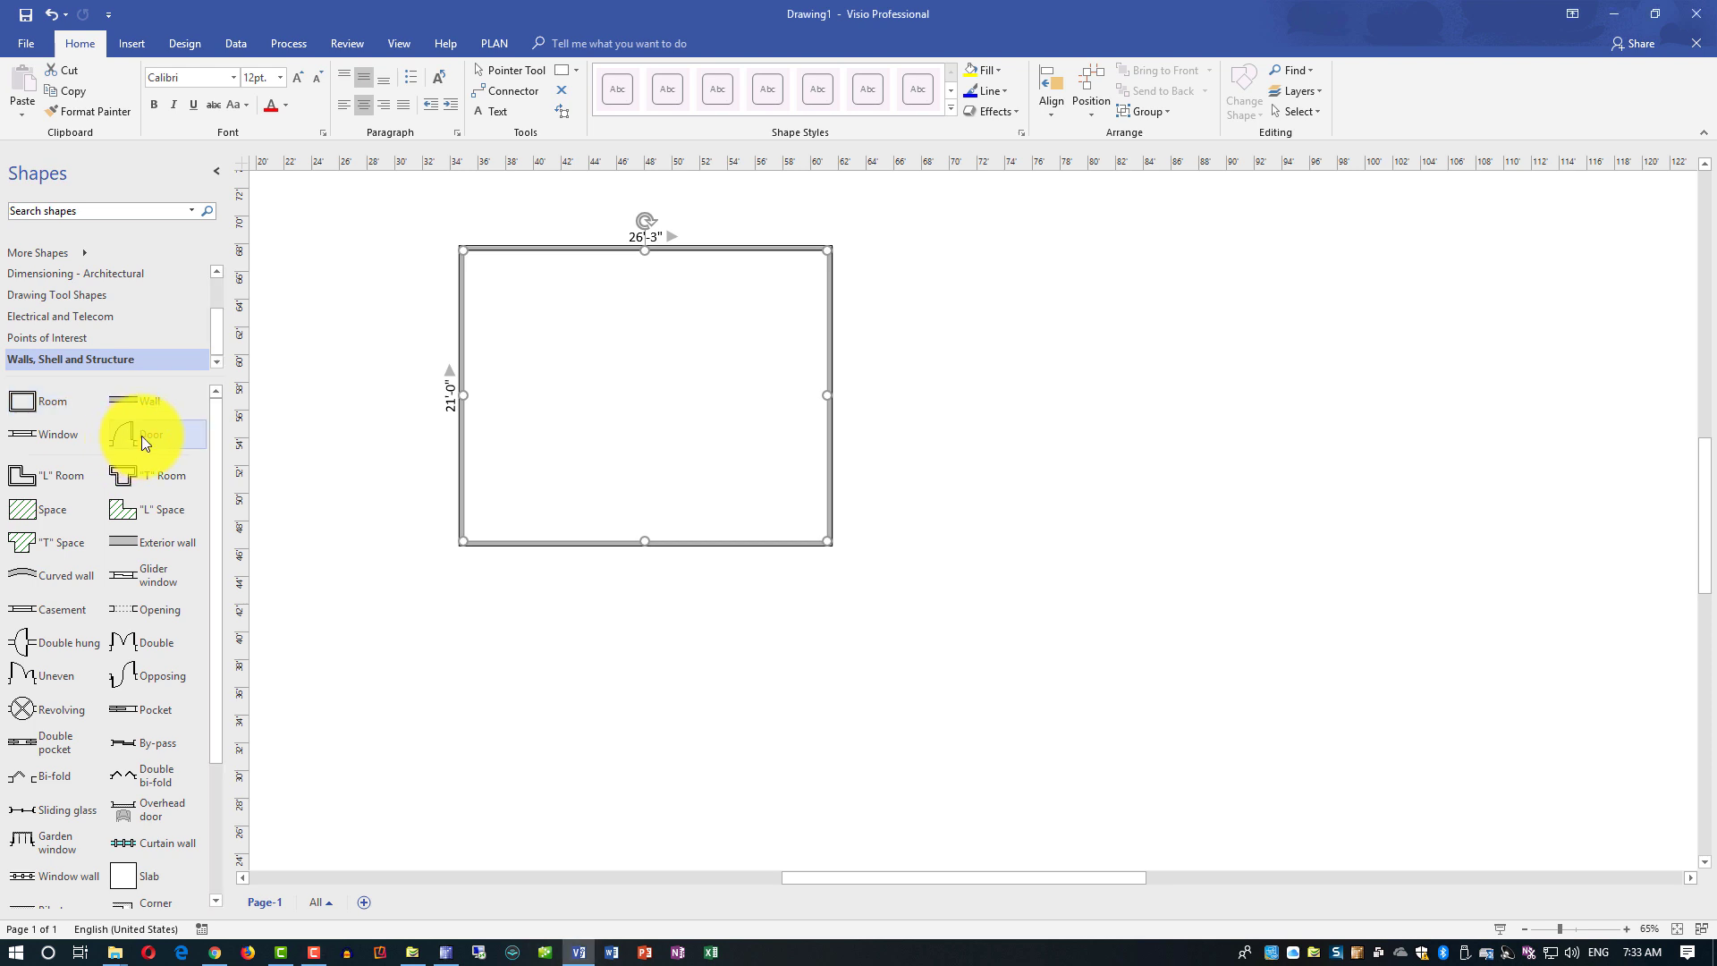
left_click_drag(143, 443, 823, 385)
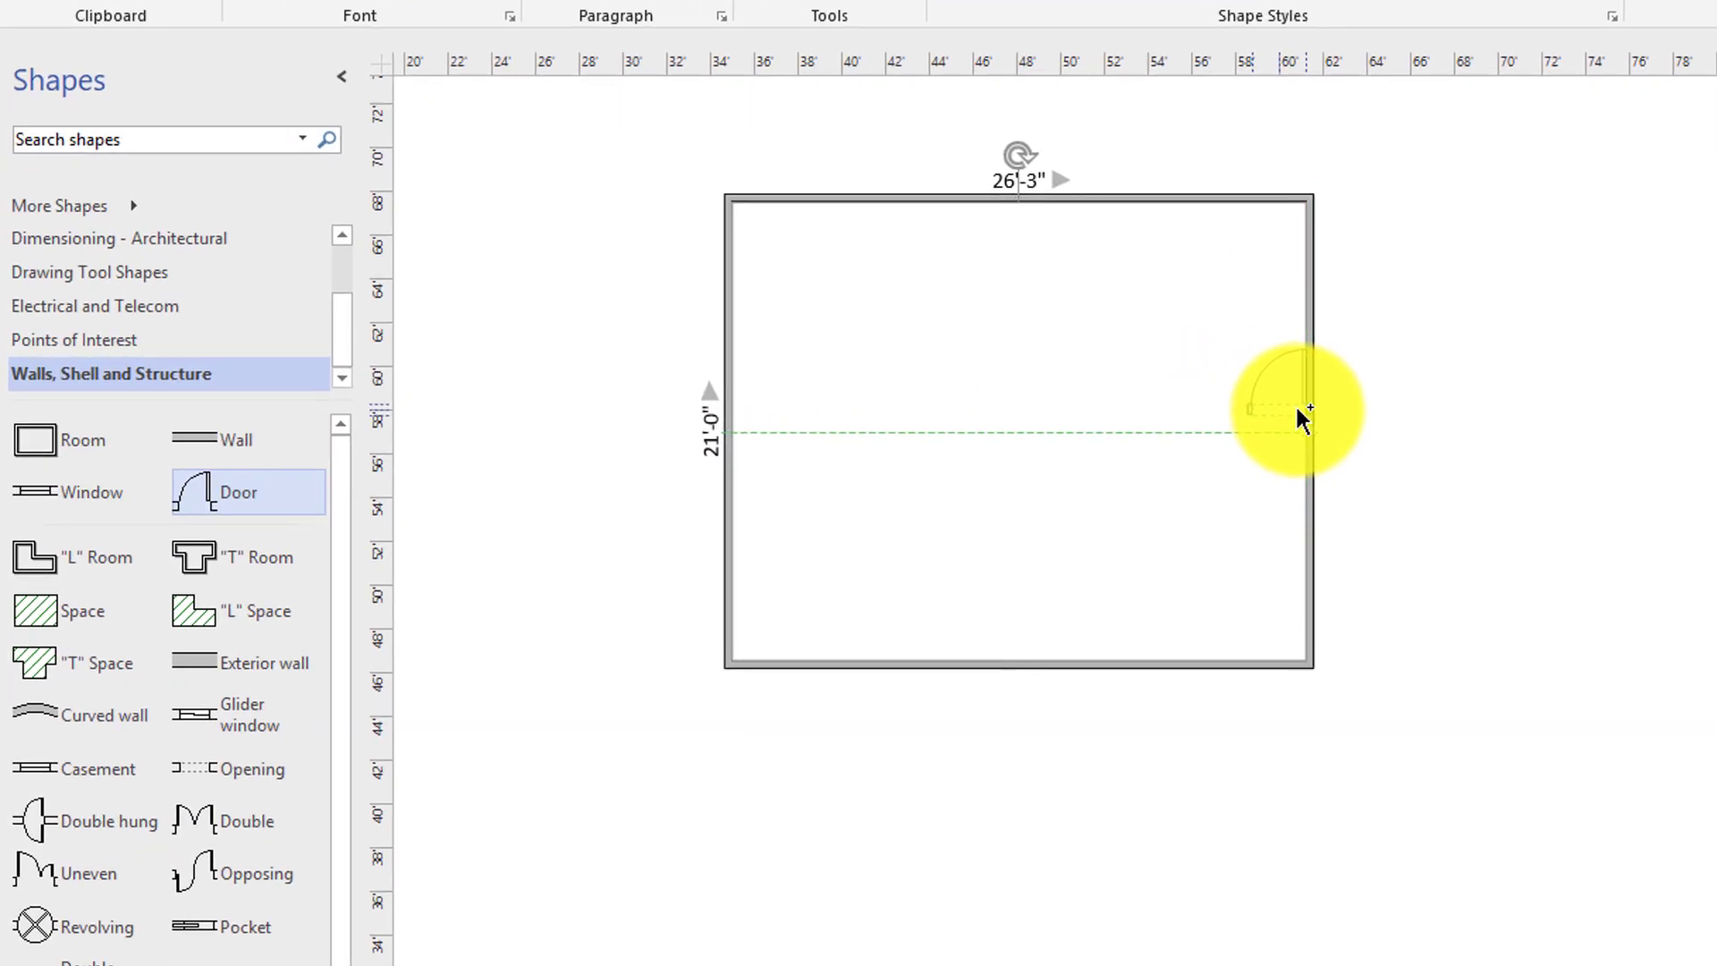
left_click_drag(1302, 418, 1303, 417)
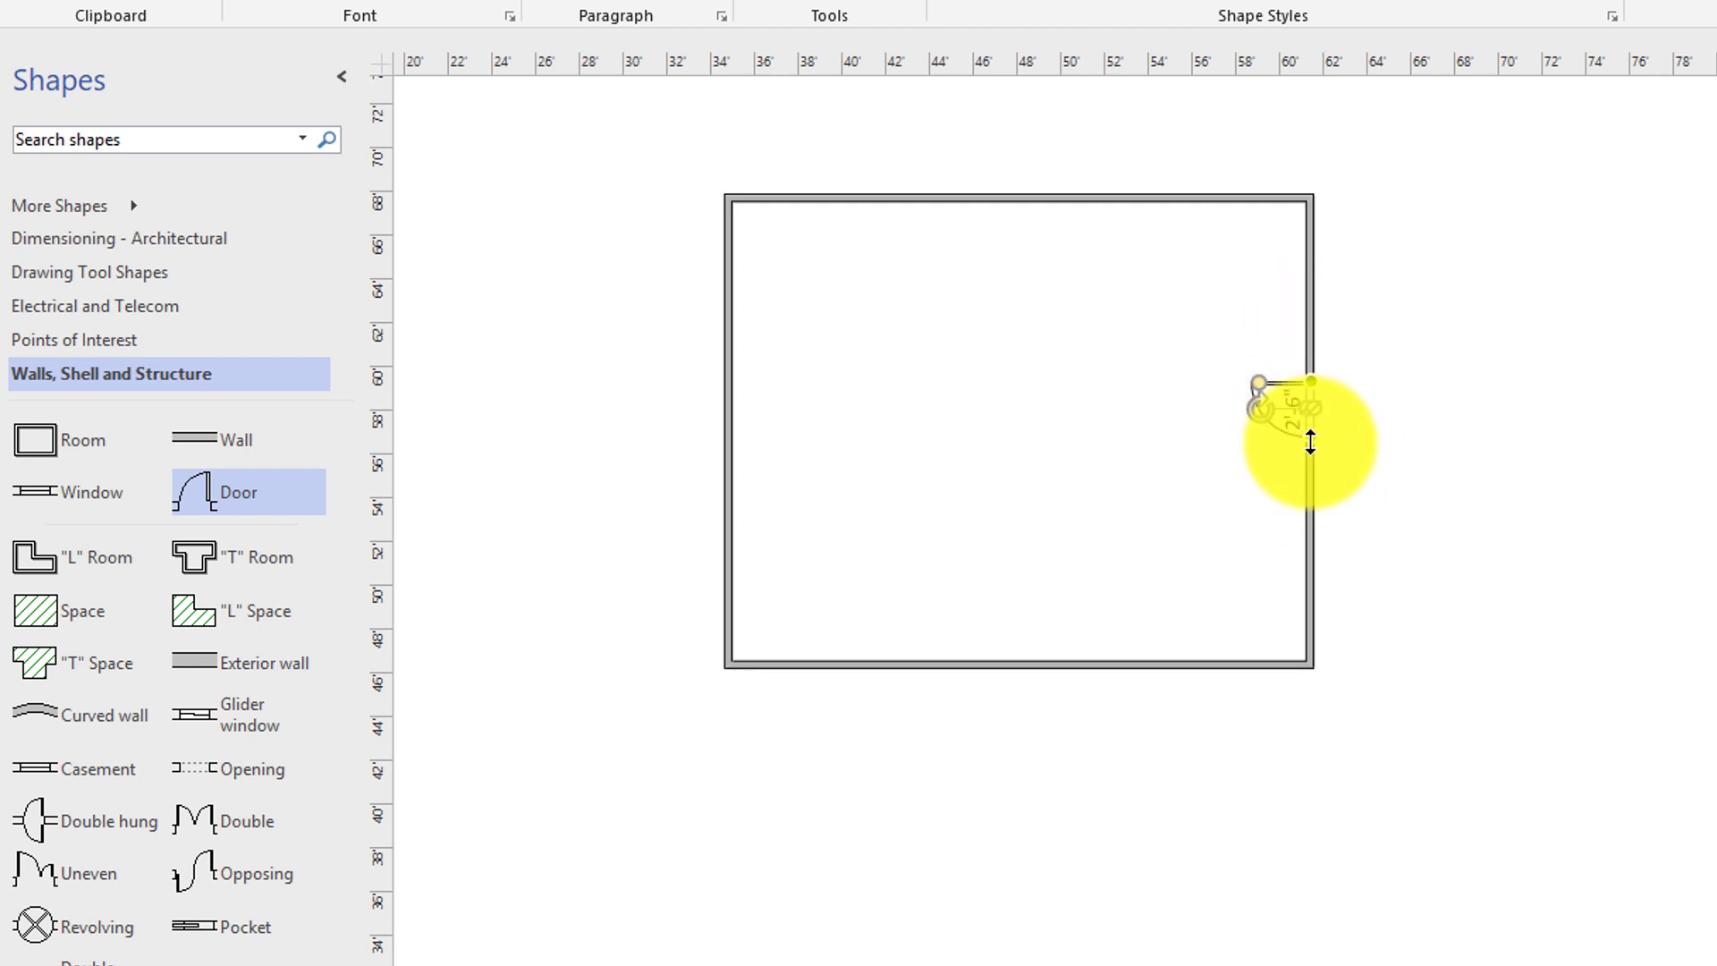
left_click_drag(1310, 442, 1309, 475)
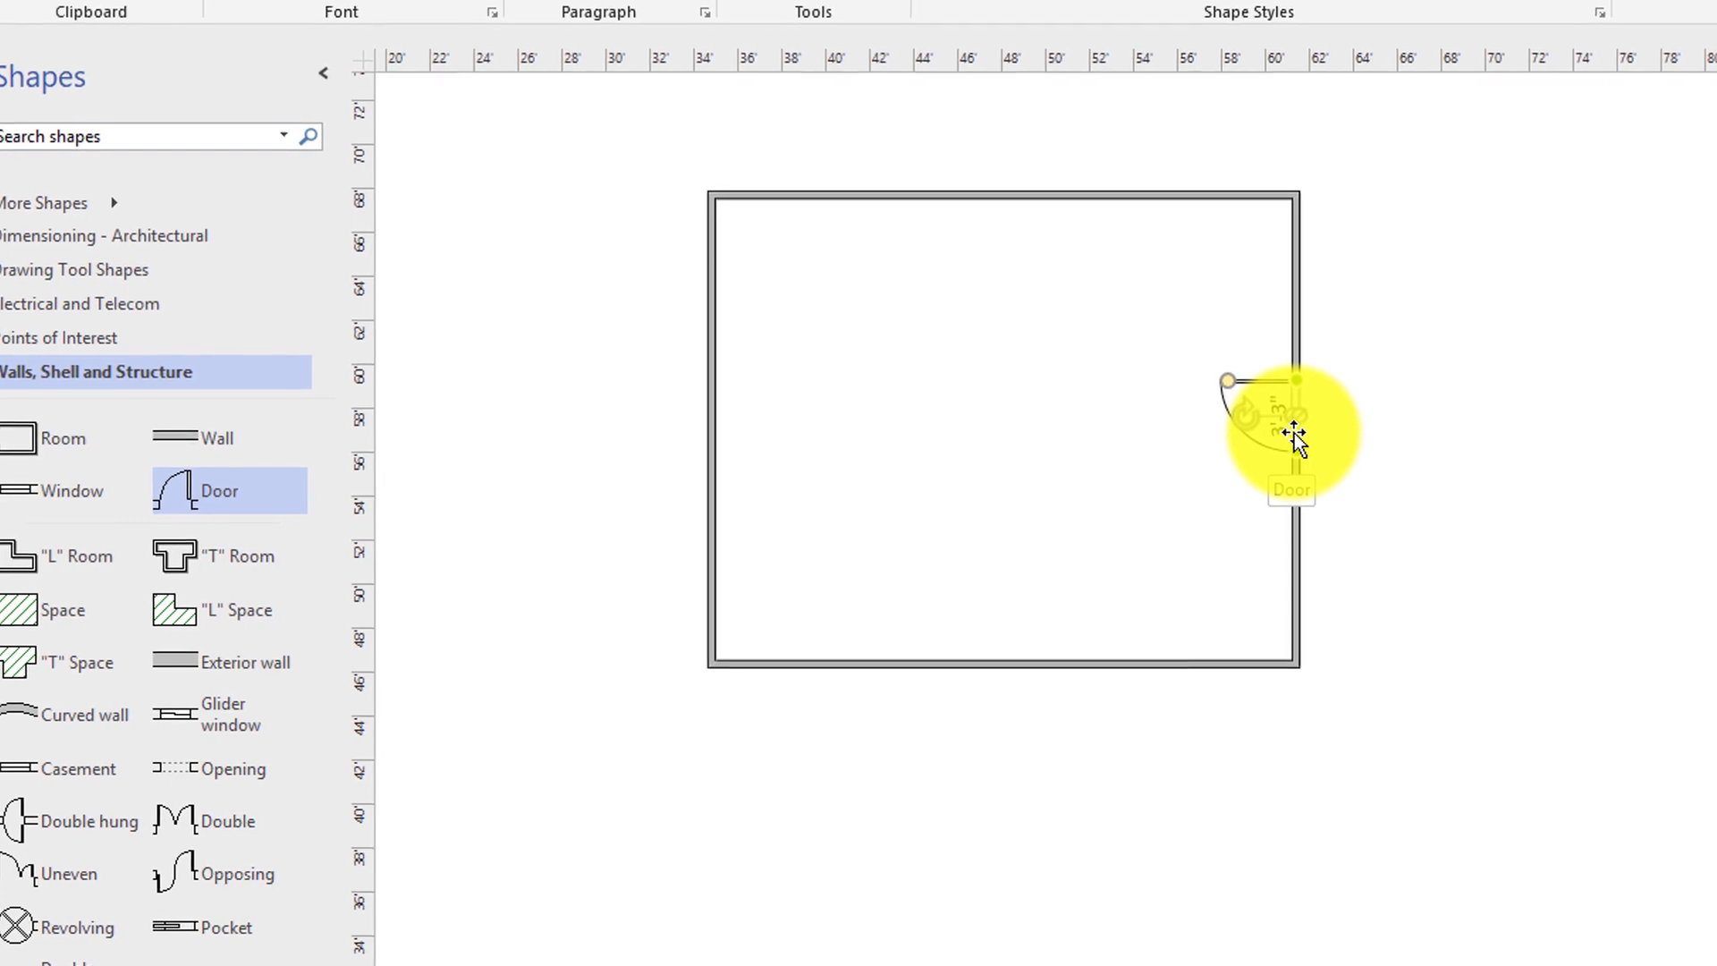
Set the door's width to 3 ft. in its shape data.
right_click(1292, 436)
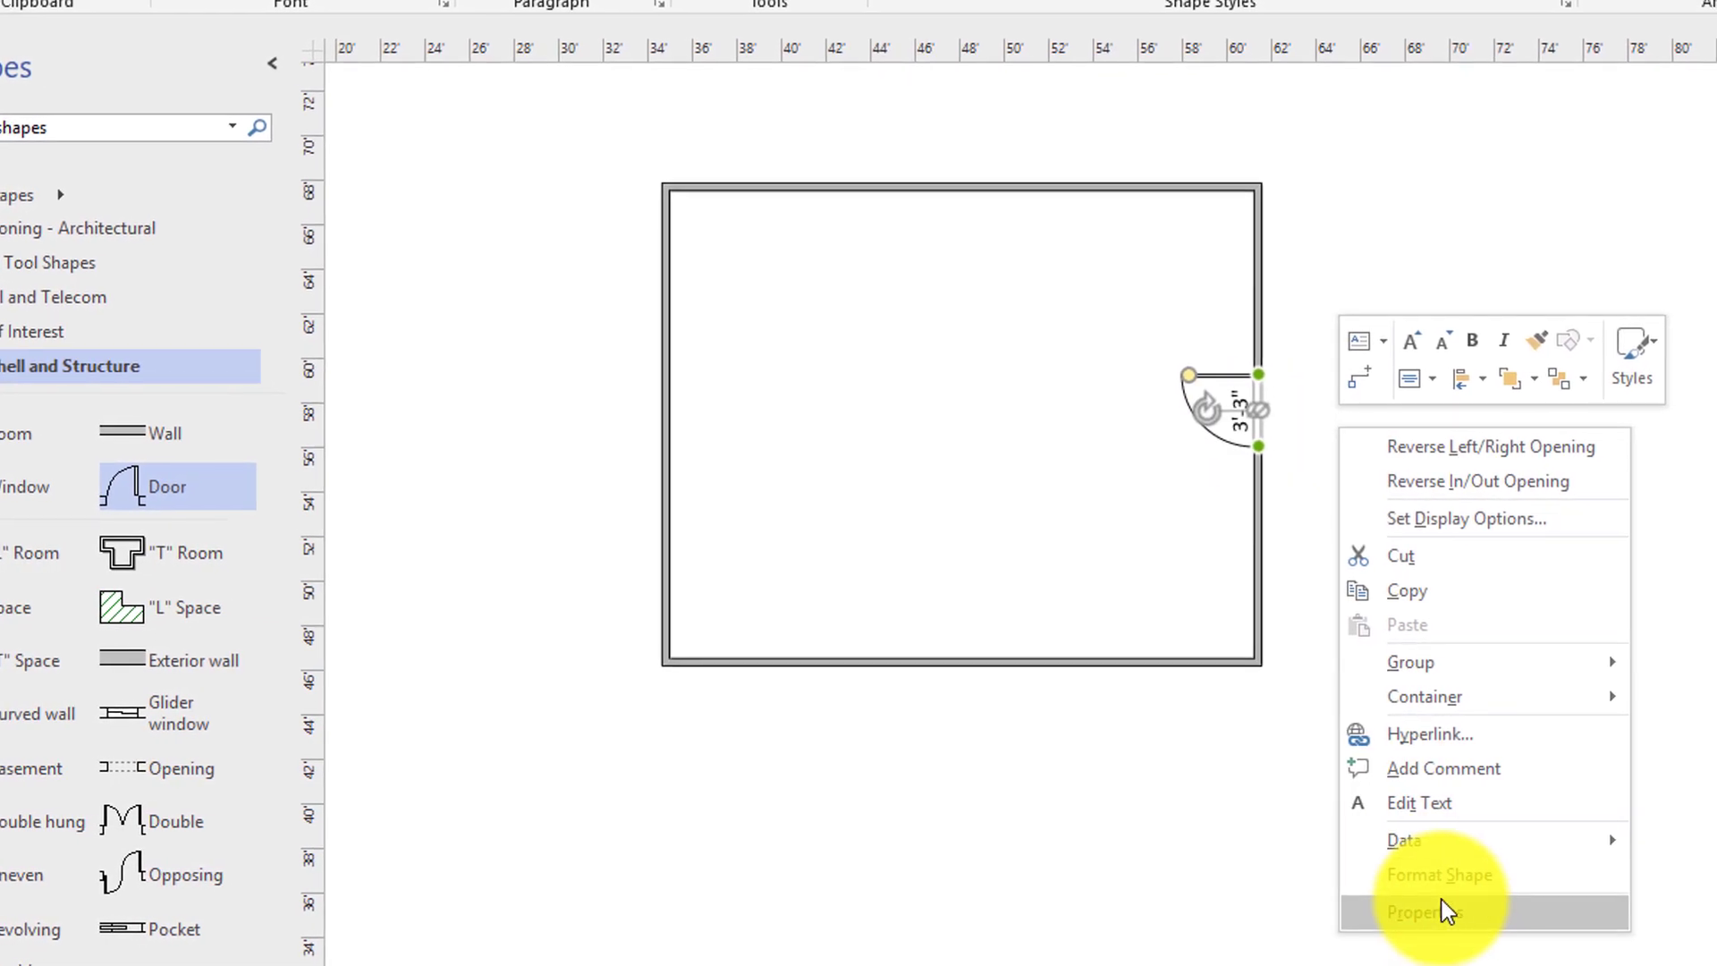
left_click(1446, 911)
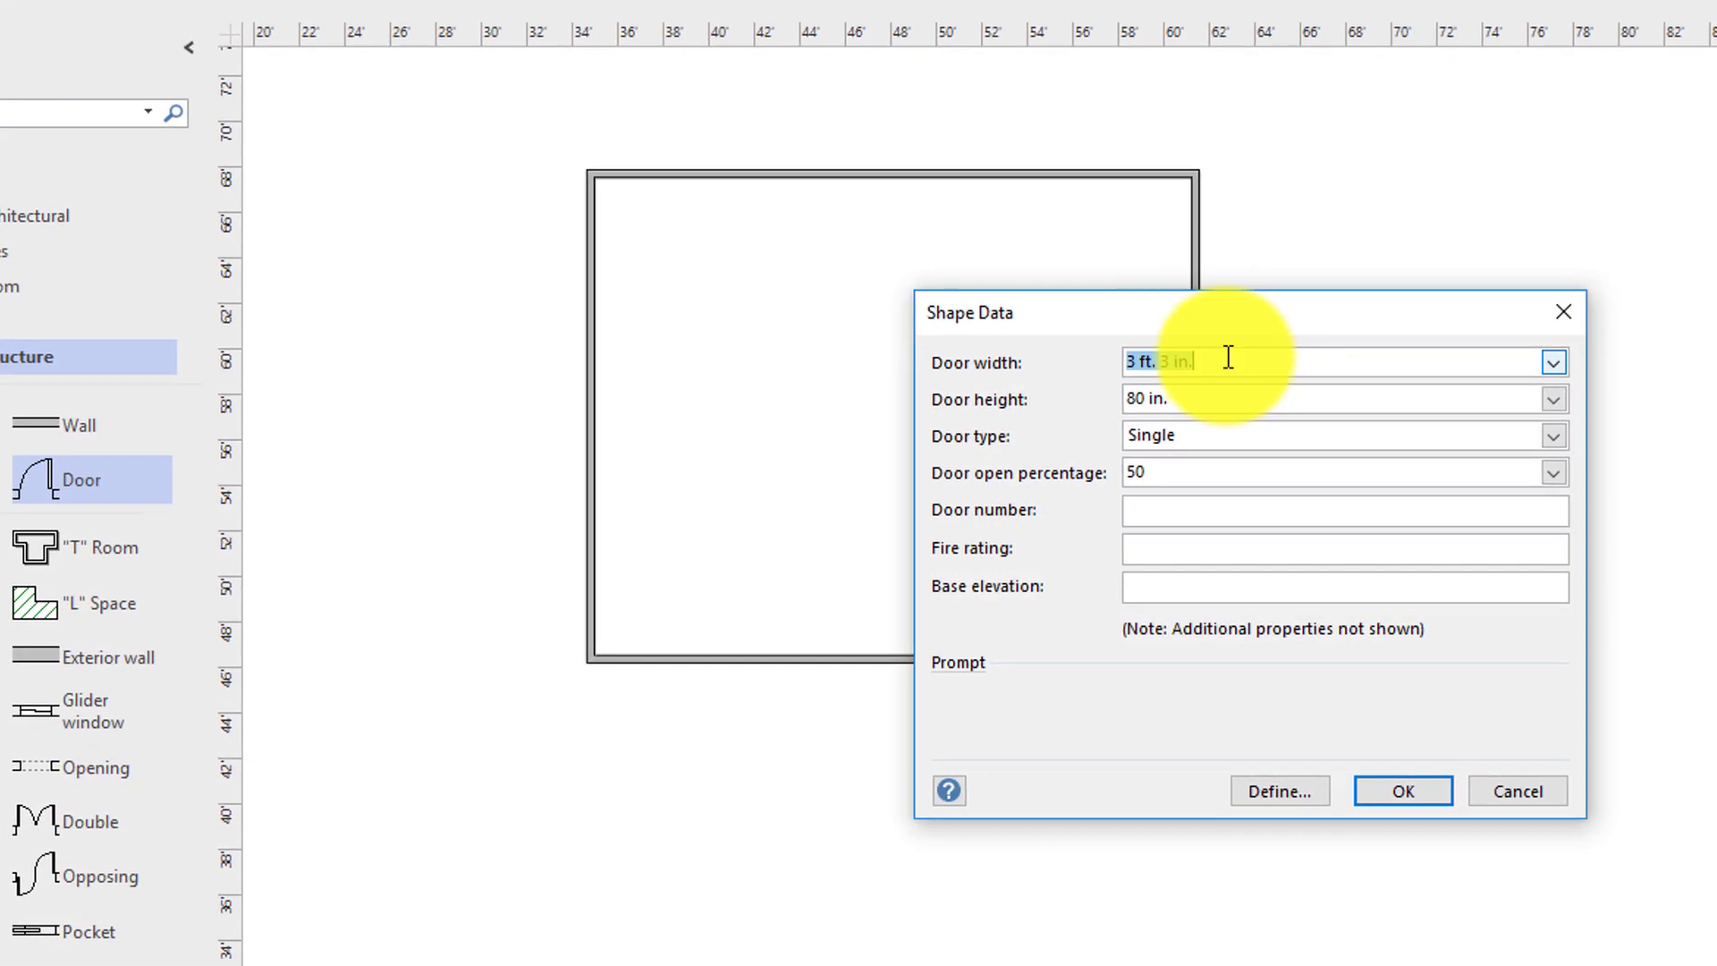
left_click(1228, 358)
key("BackSpace")
key("BackSpace")
key("BackSpace")
key("BackSpace")
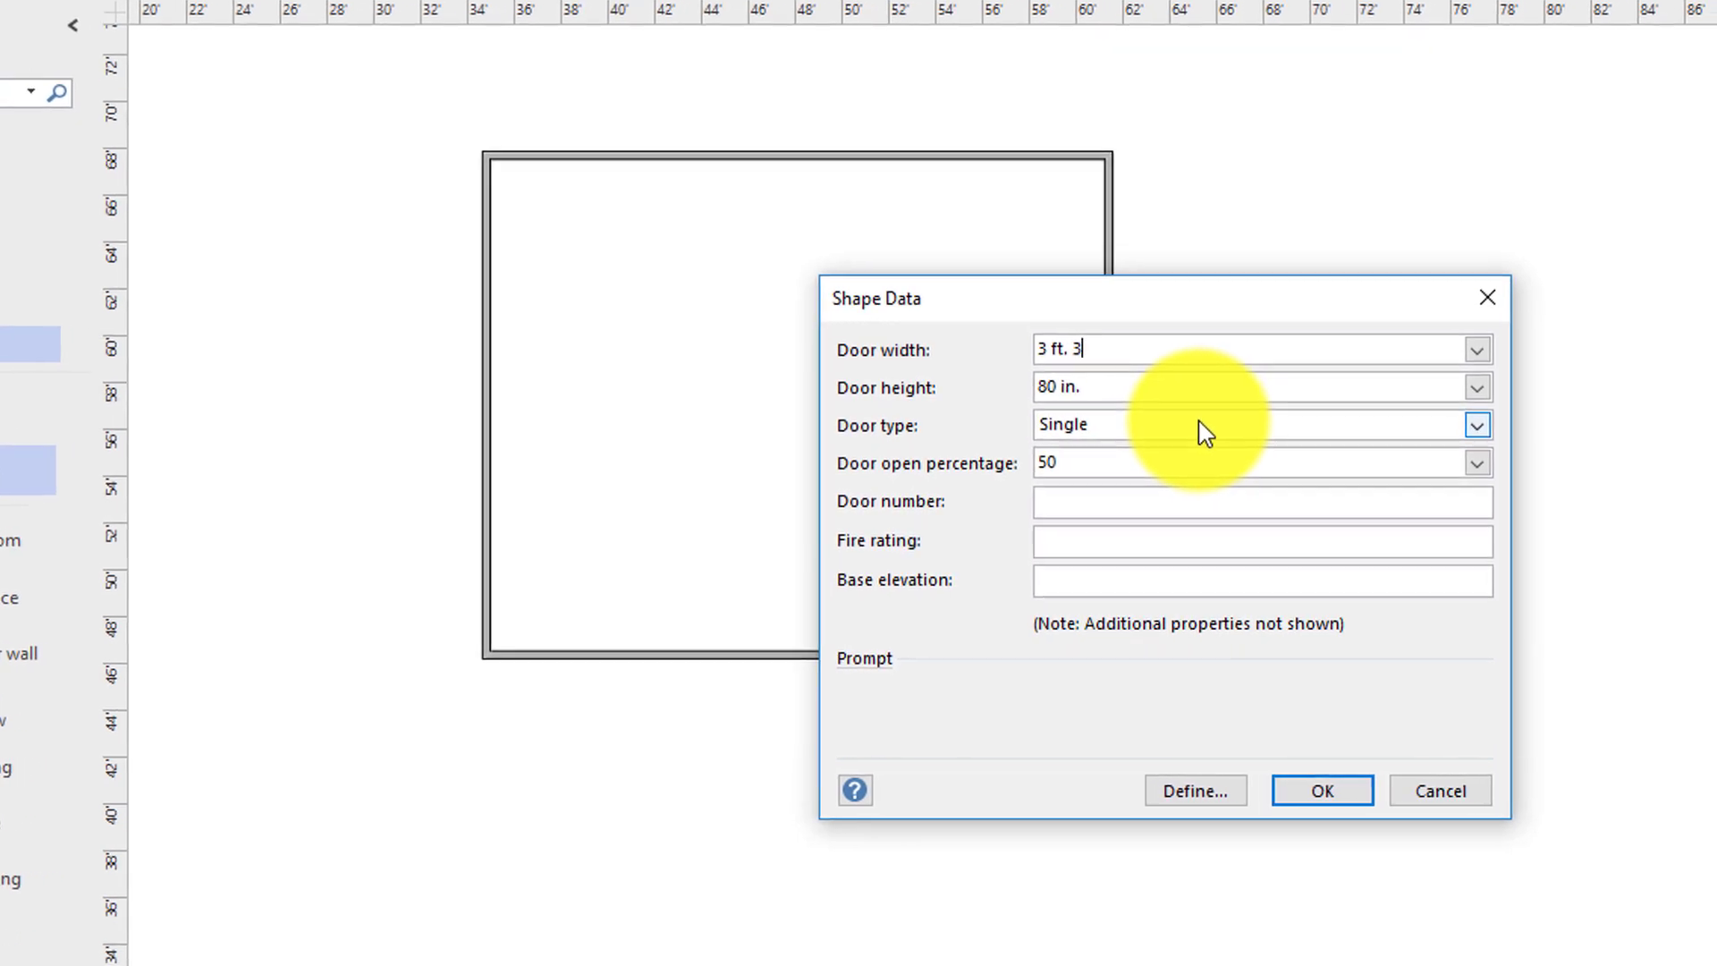
key("BackSpace")
key("BackSpace")
key("Return")
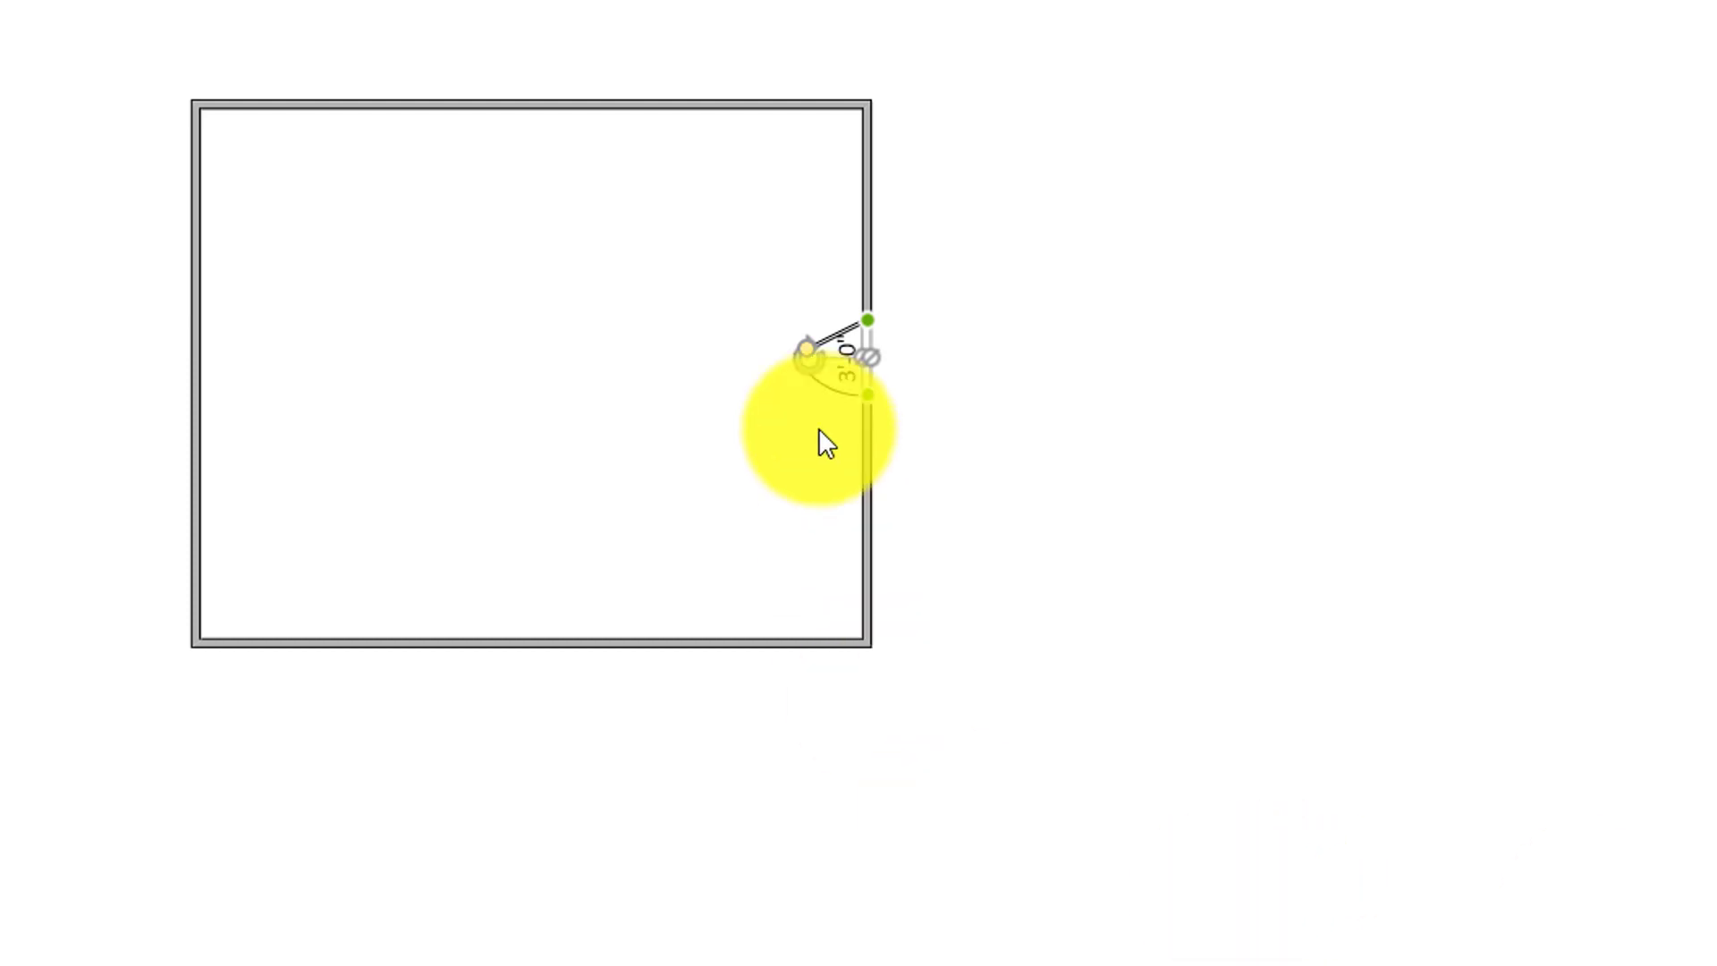
Reverse the door's left/right opening and reverse it back again.
right_click(865, 374)
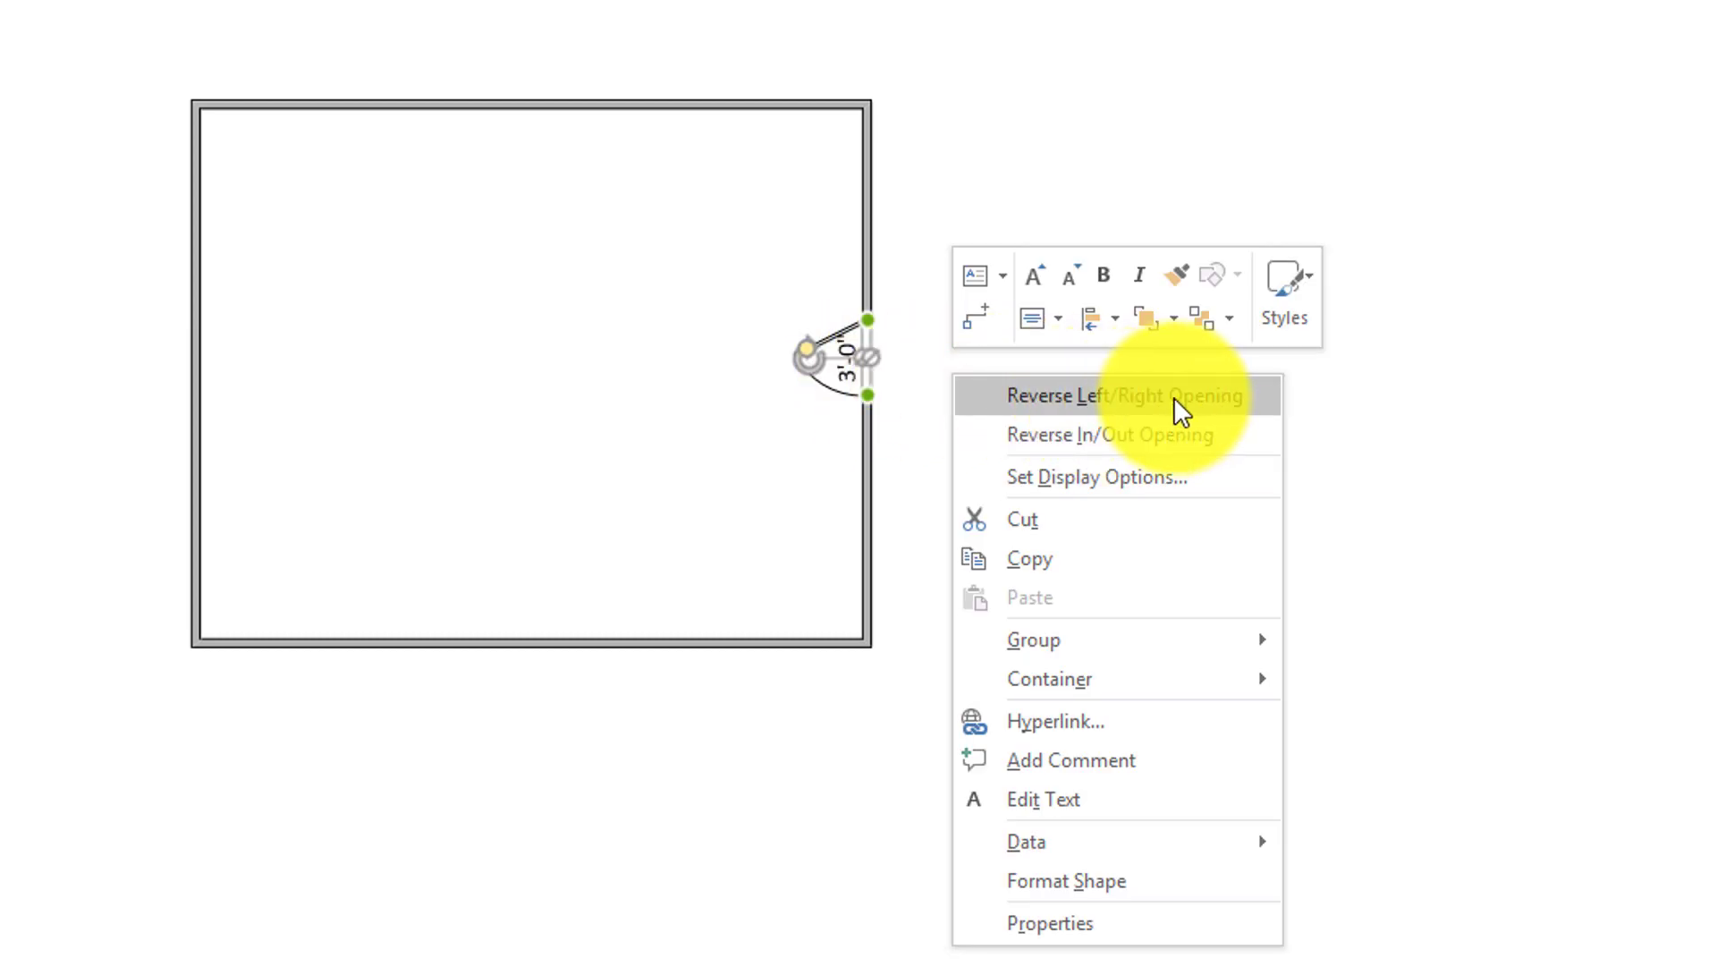
left_click(1175, 397)
right_click(861, 365)
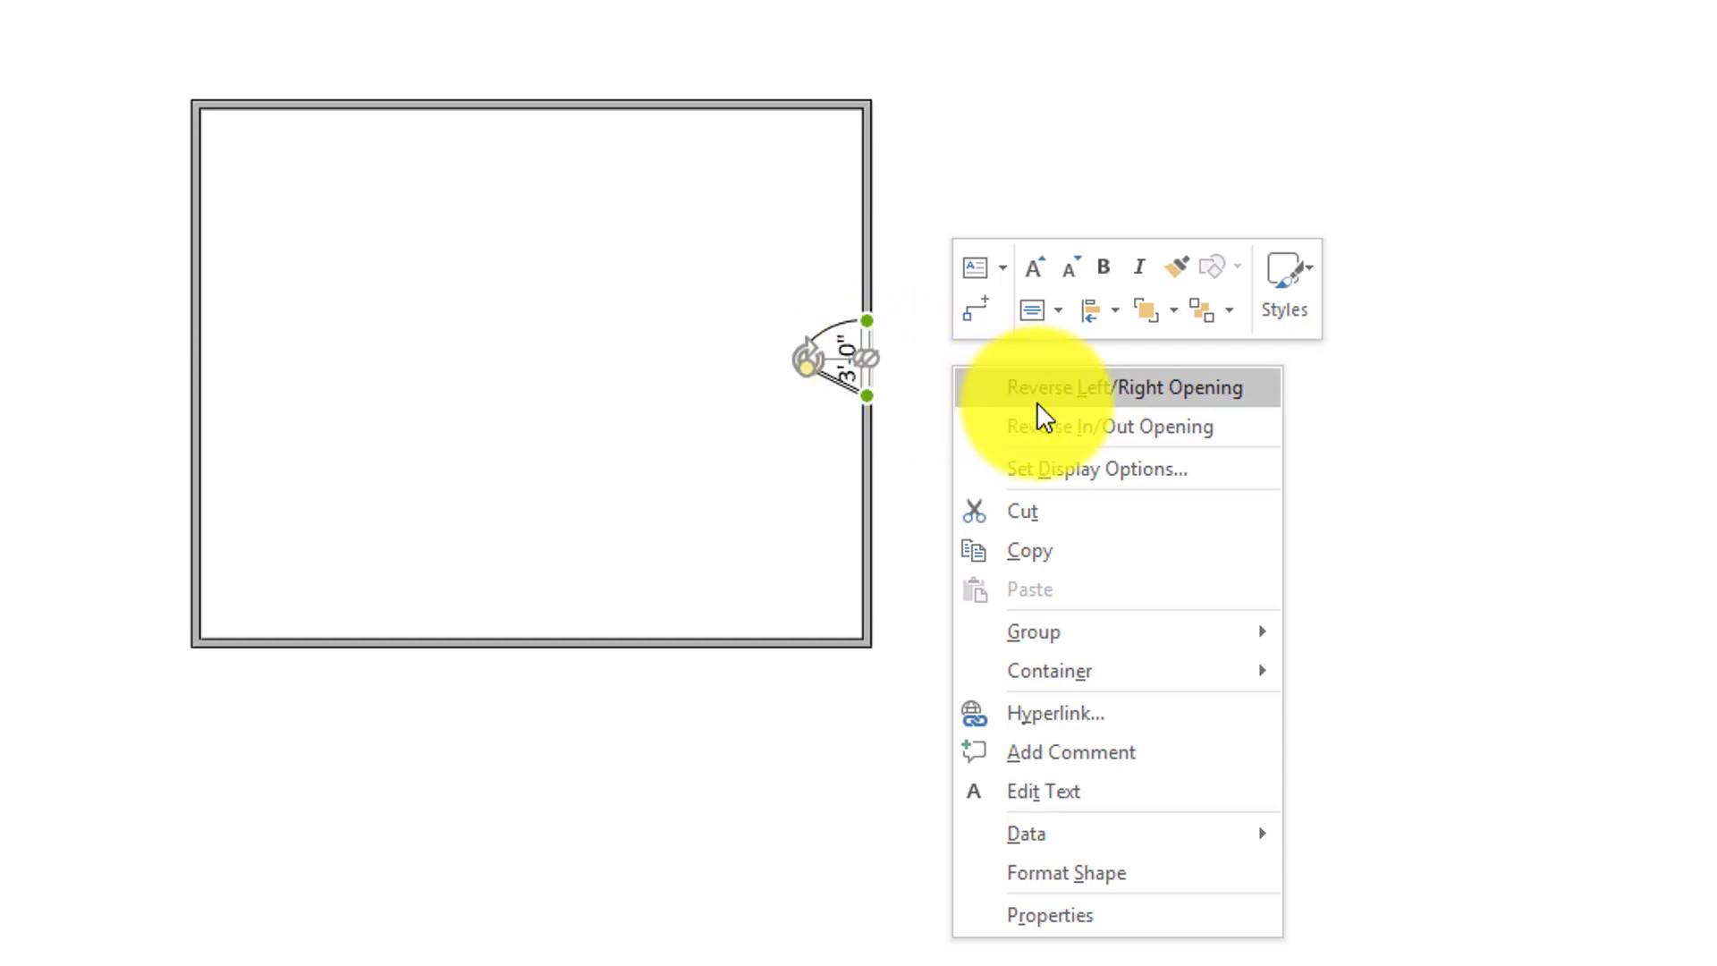
left_click(1046, 395)
Reverse the door's in/out opening so it swings outside the room.
right_click(857, 371)
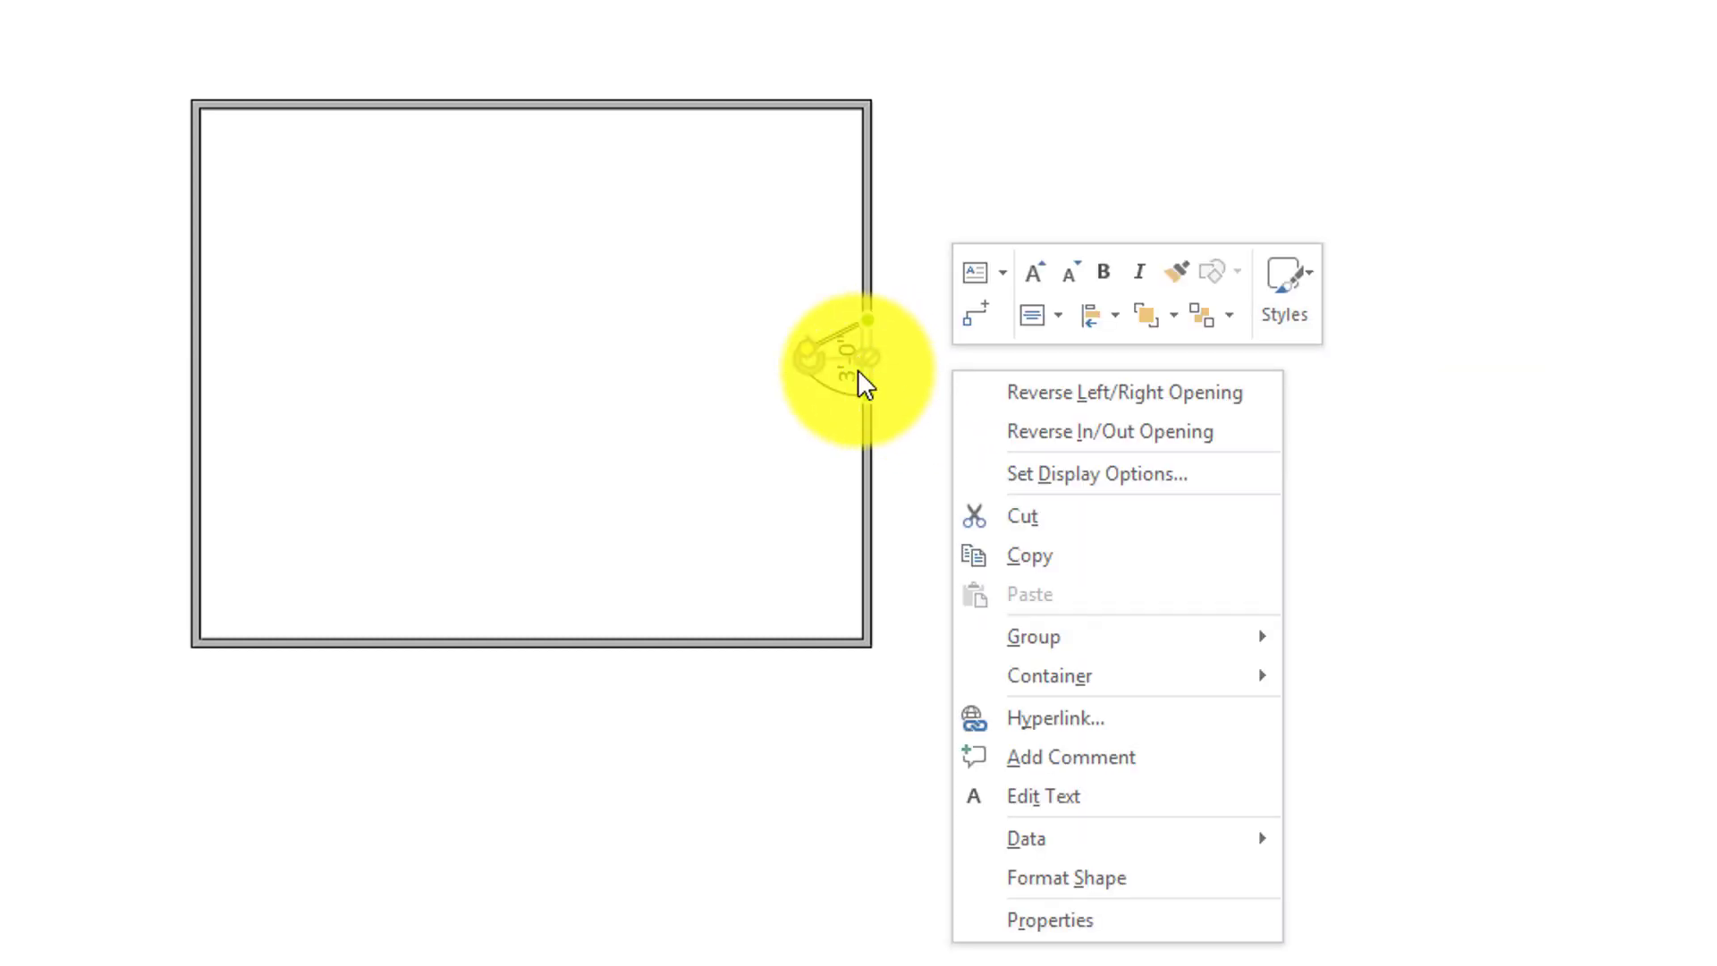
left_click(1080, 433)
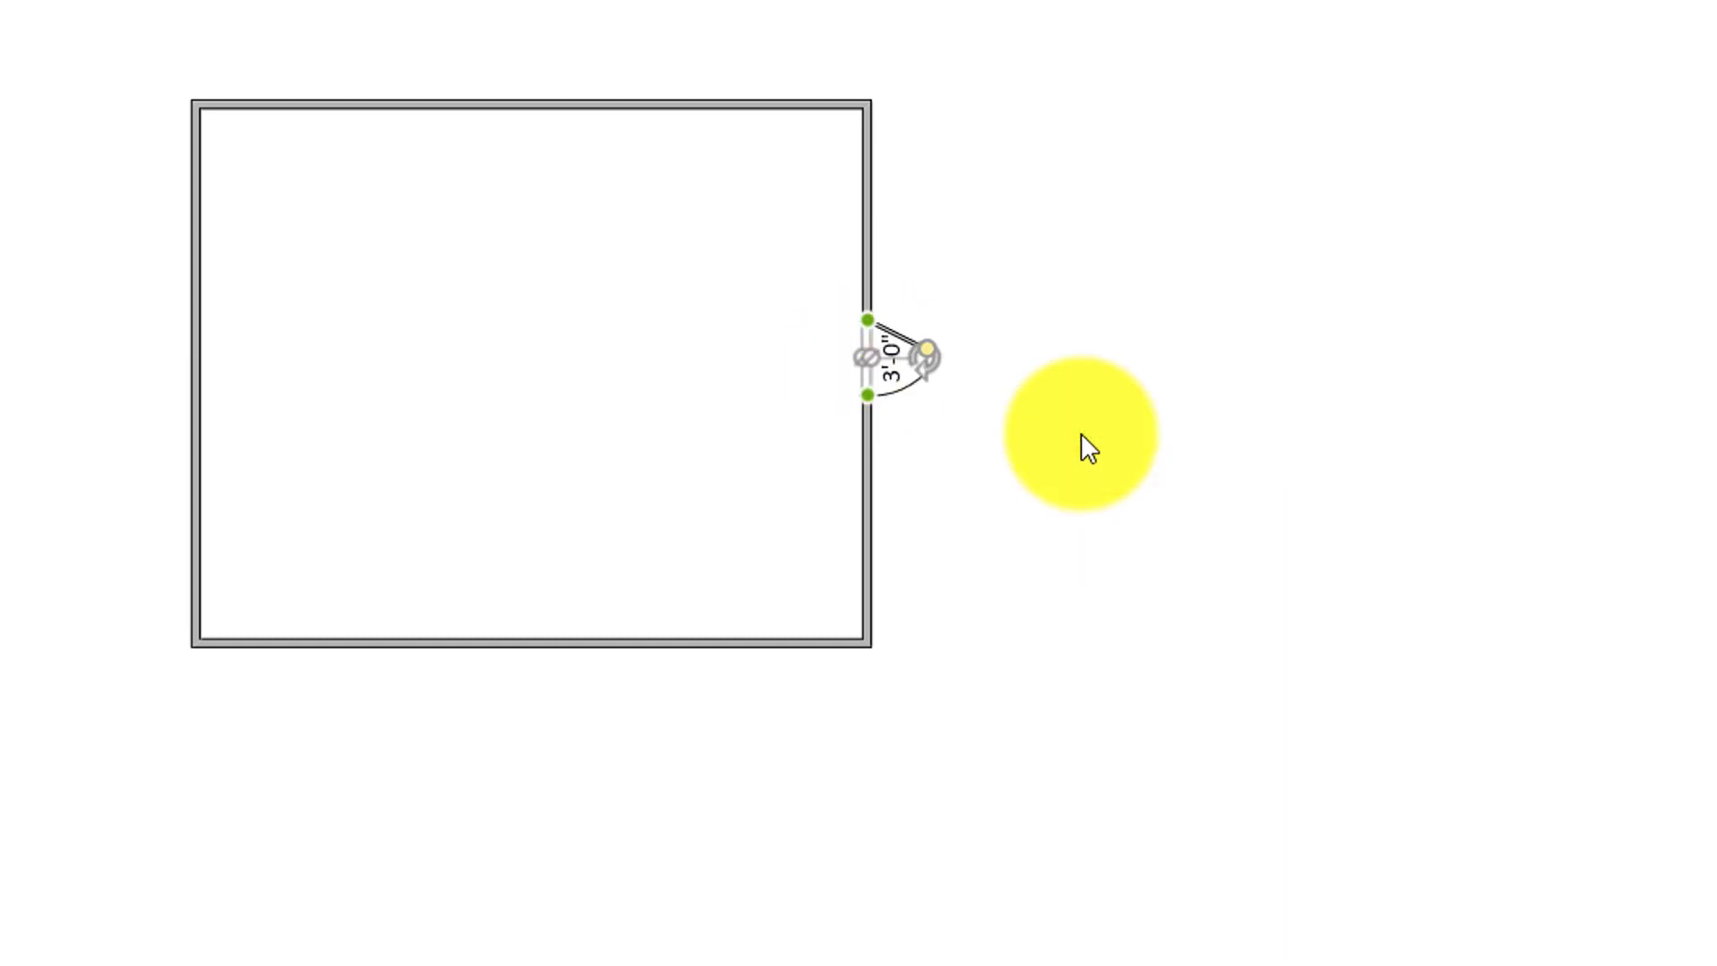
right_click(870, 369)
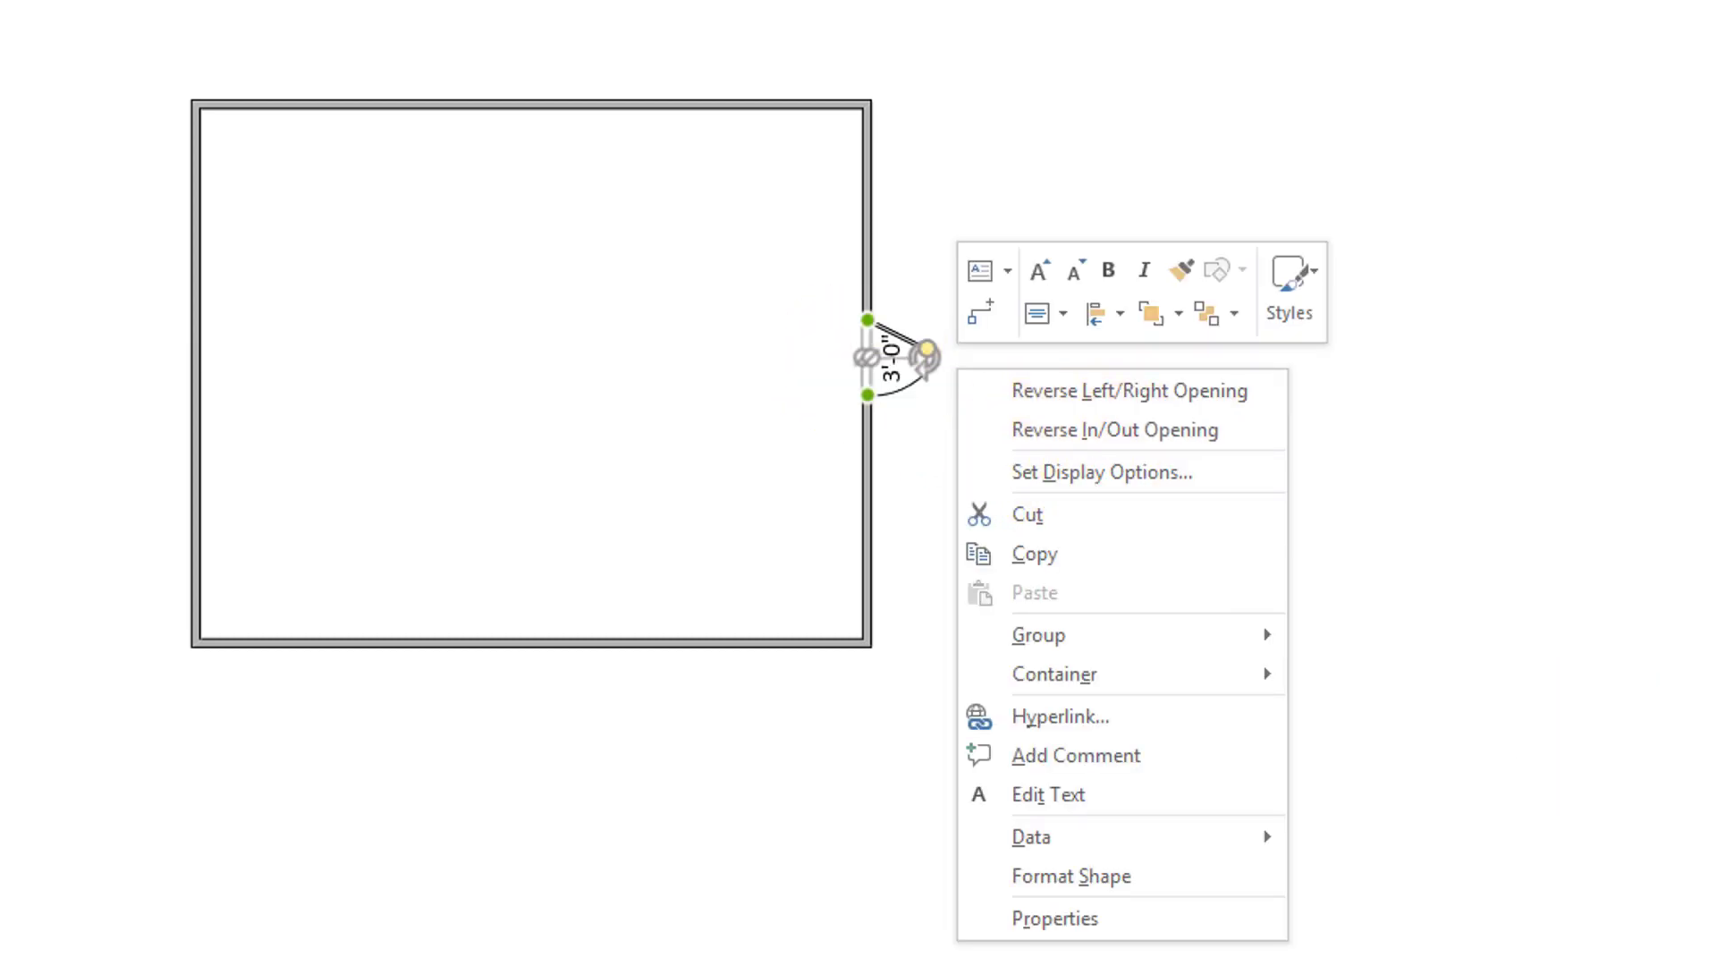
key("Escape")
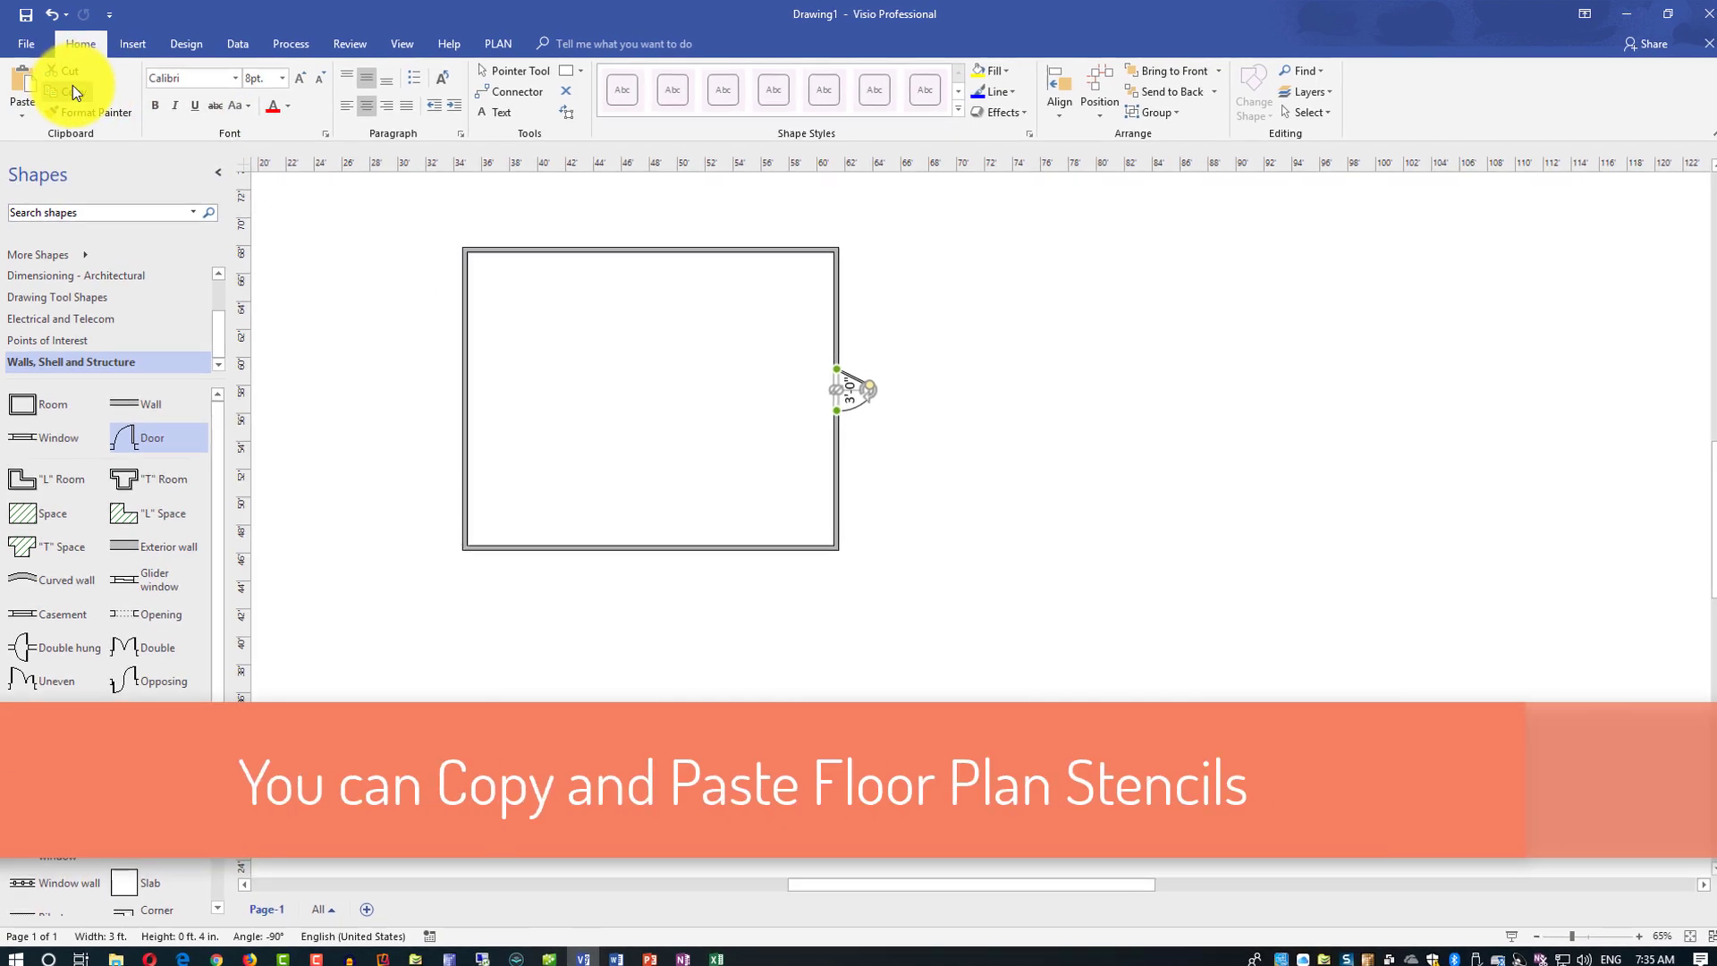
Copy the right wall's door and place the pasted copy in the middle of the room's left wall.
left_click(888, 333)
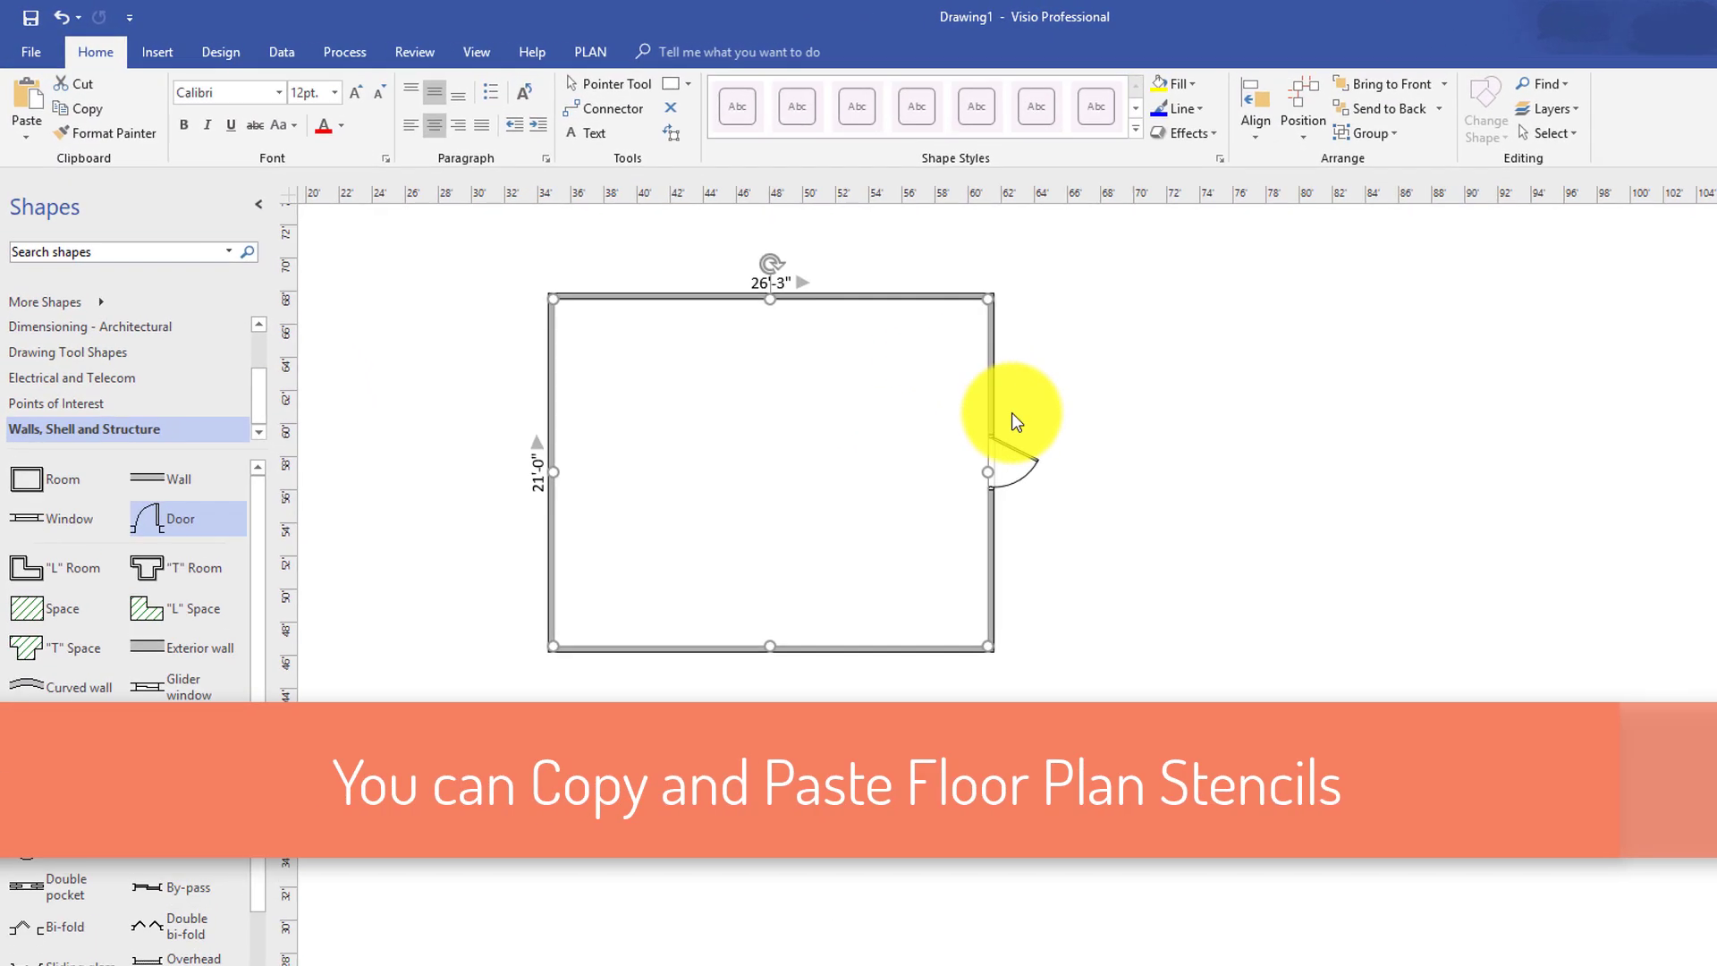
left_click(905, 404)
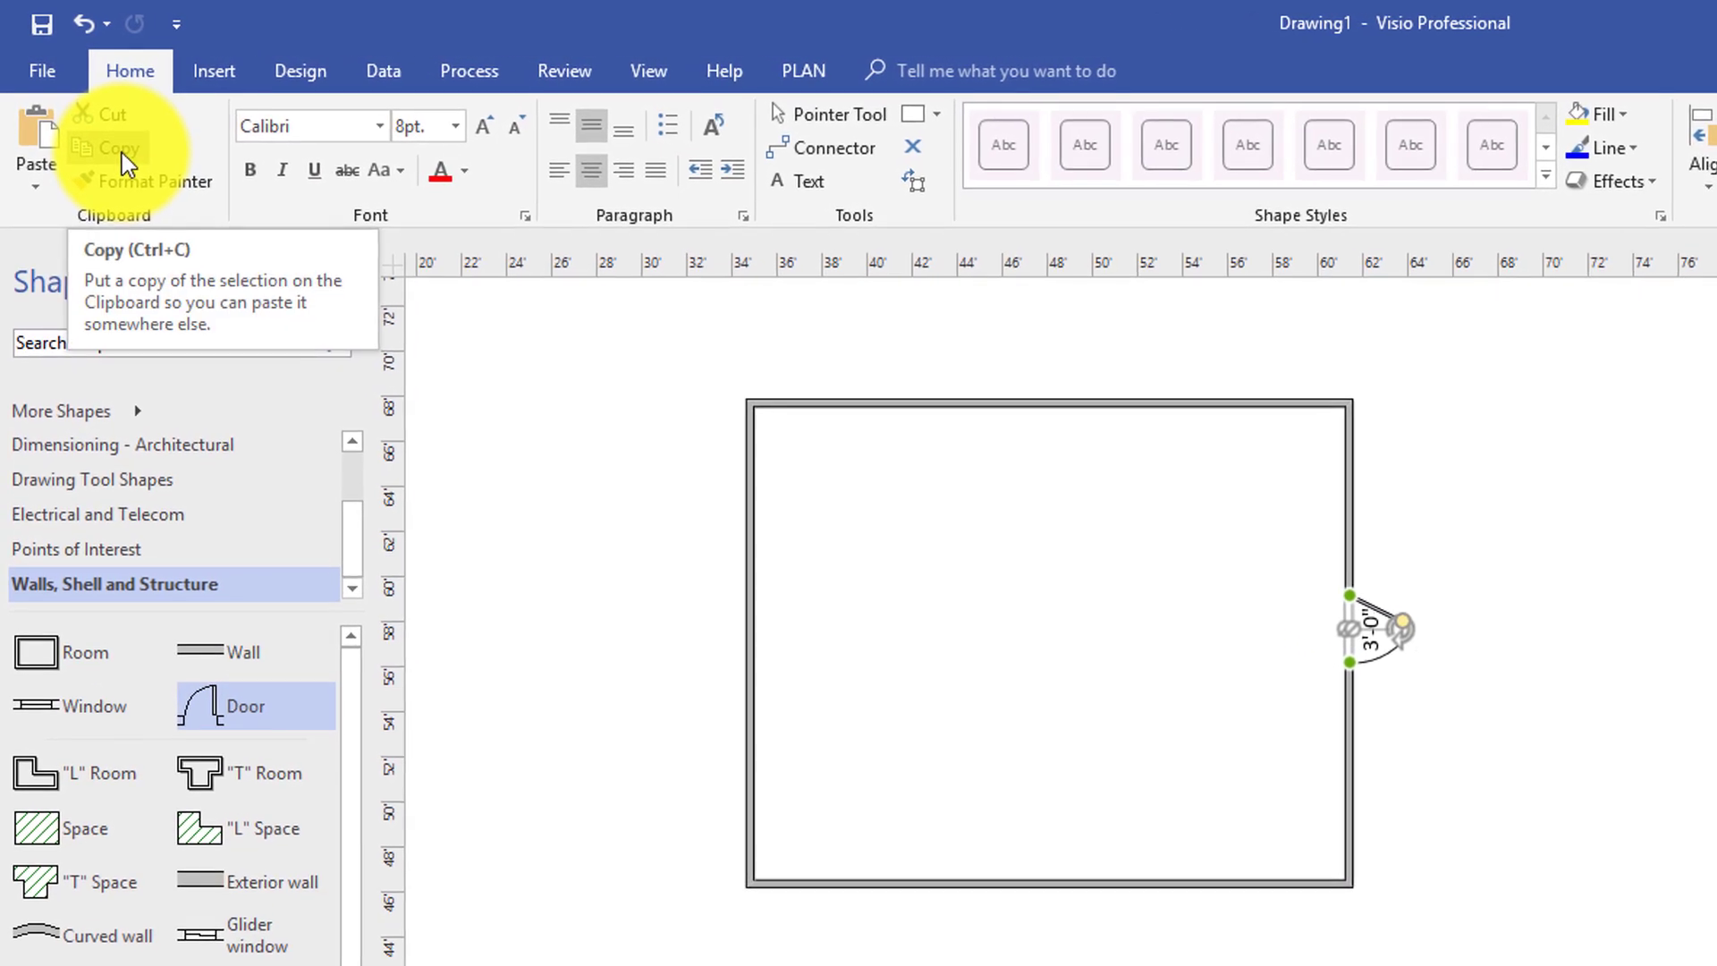
left_click(121, 153)
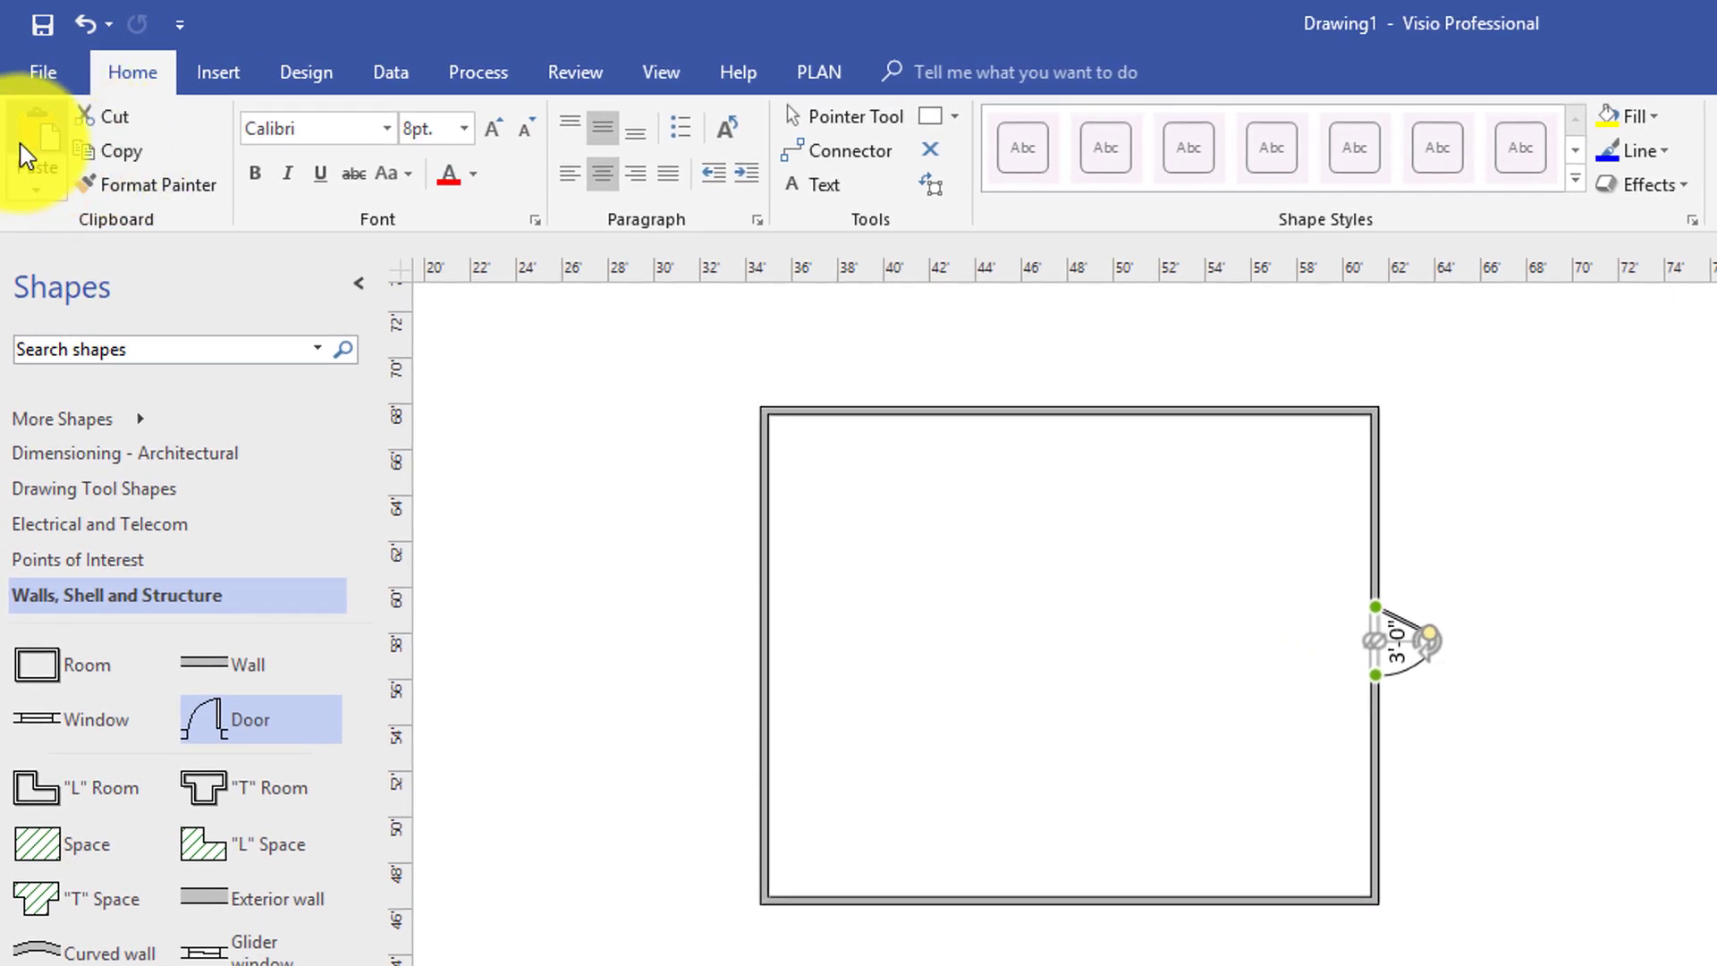
left_click_drag(1494, 754, 784, 694)
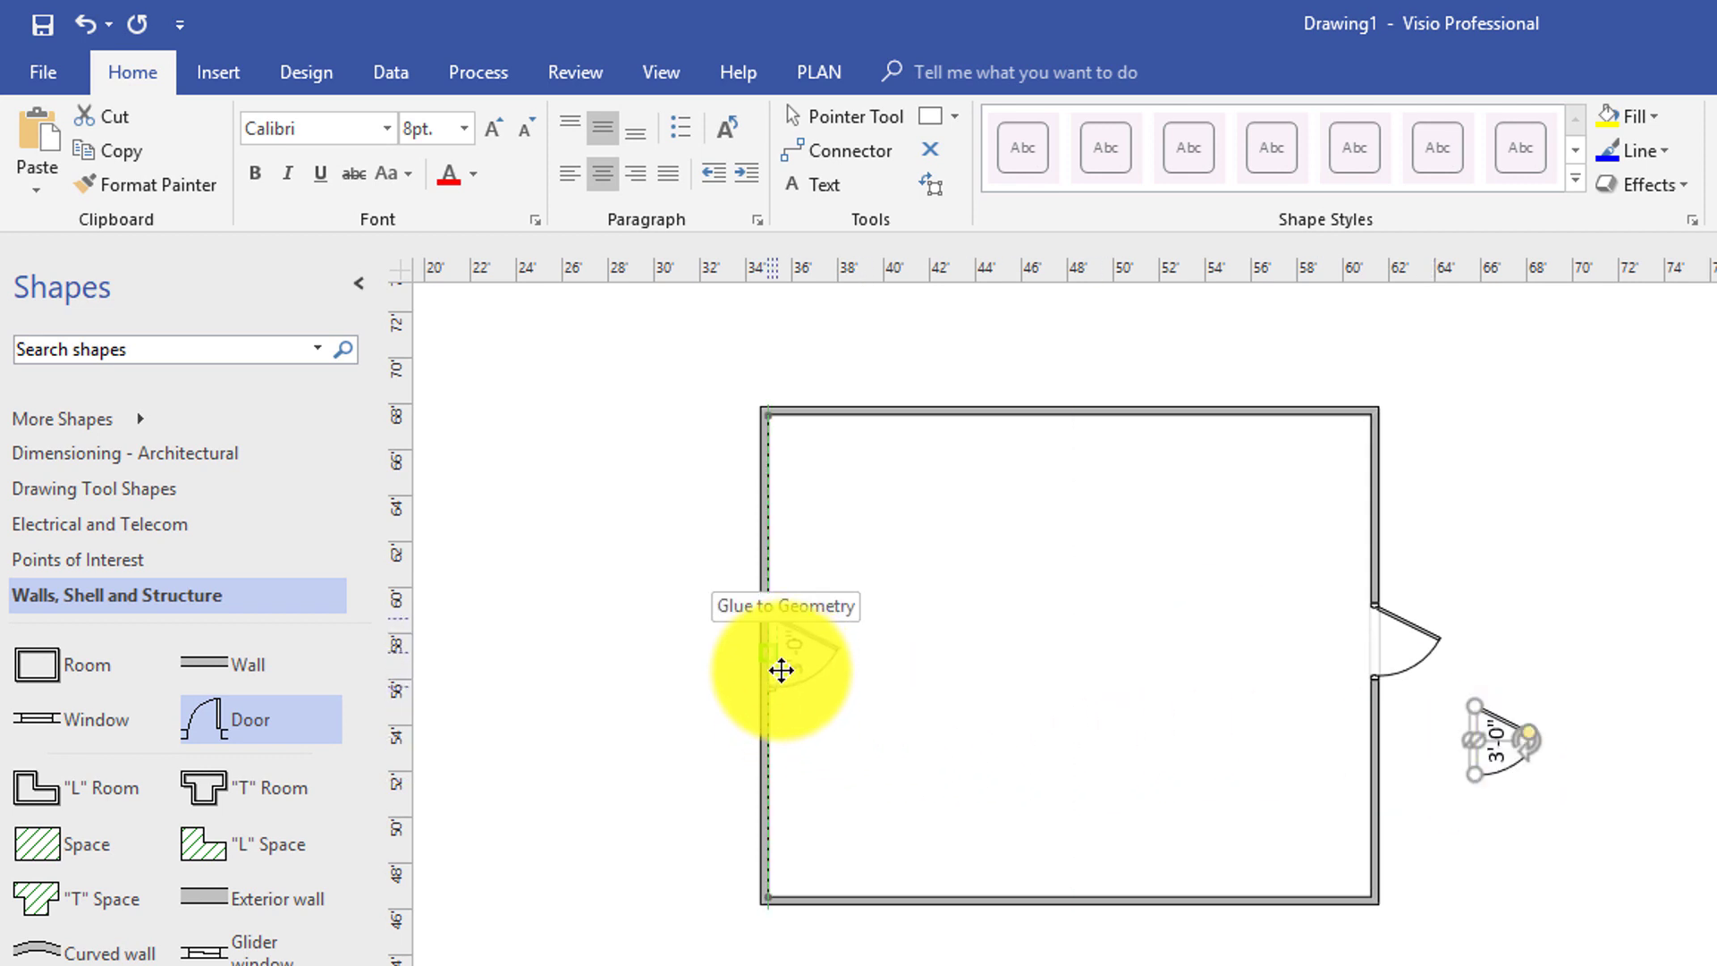
left_click_drag(781, 670, 781, 670)
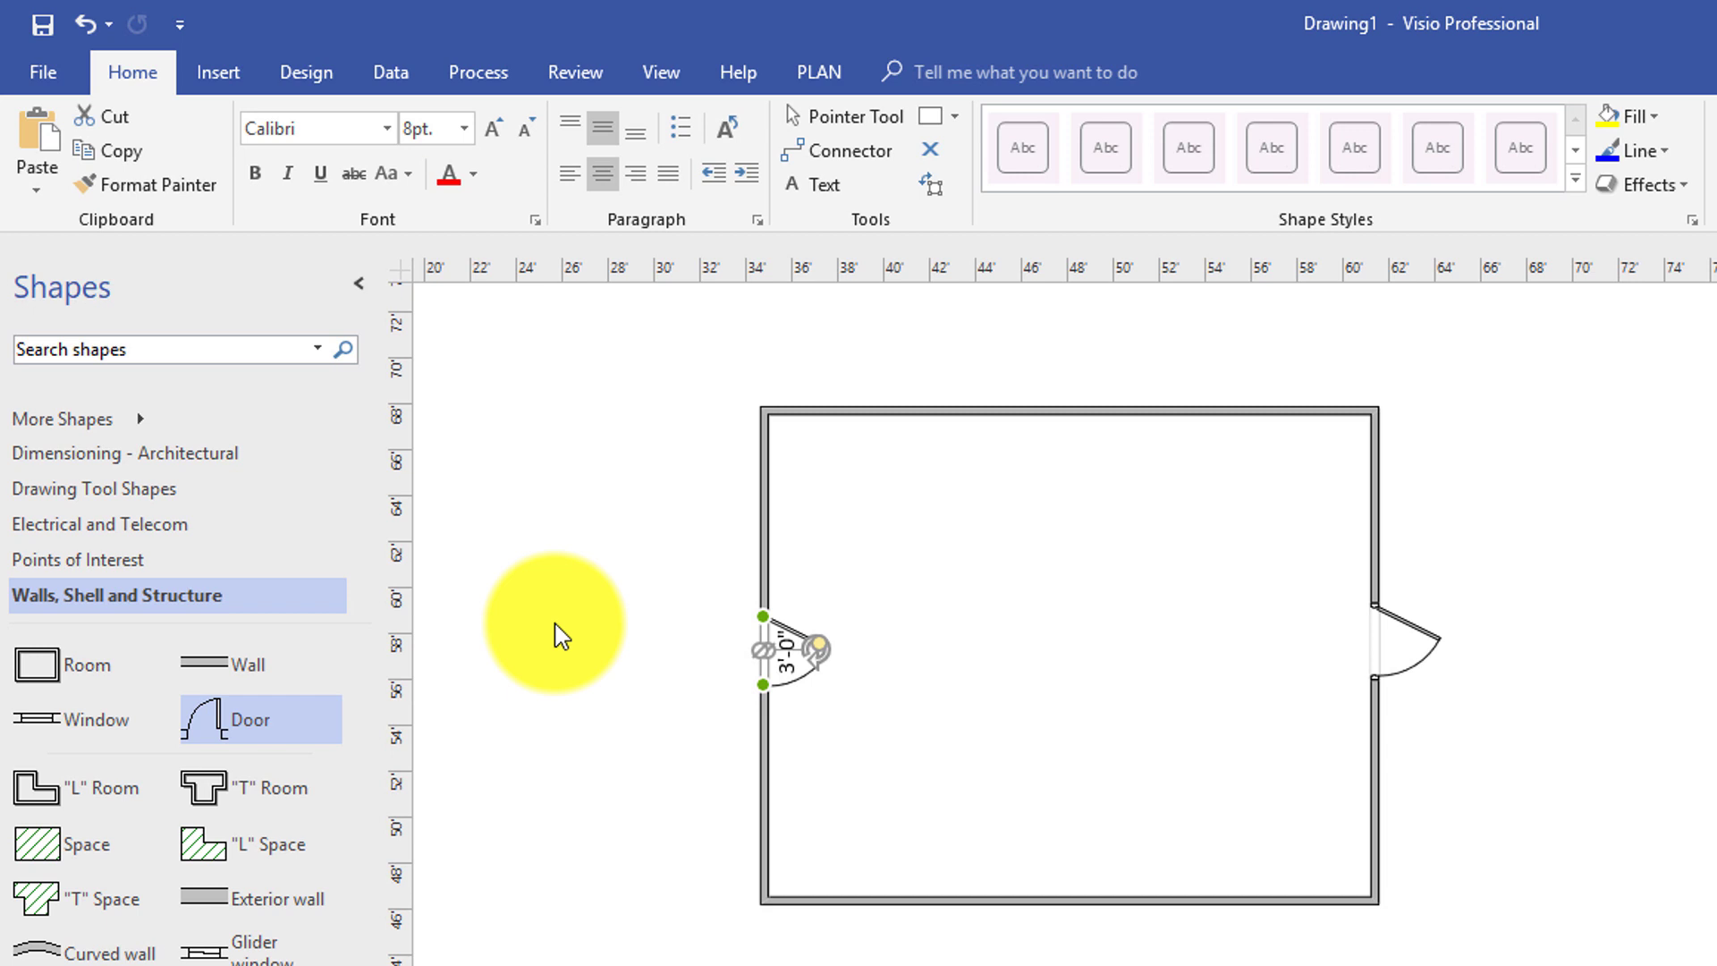
Place a window about 6'-6" wide in the room's upper wall and another about 6 ft. wide in its lower wall.
left_click(37, 726)
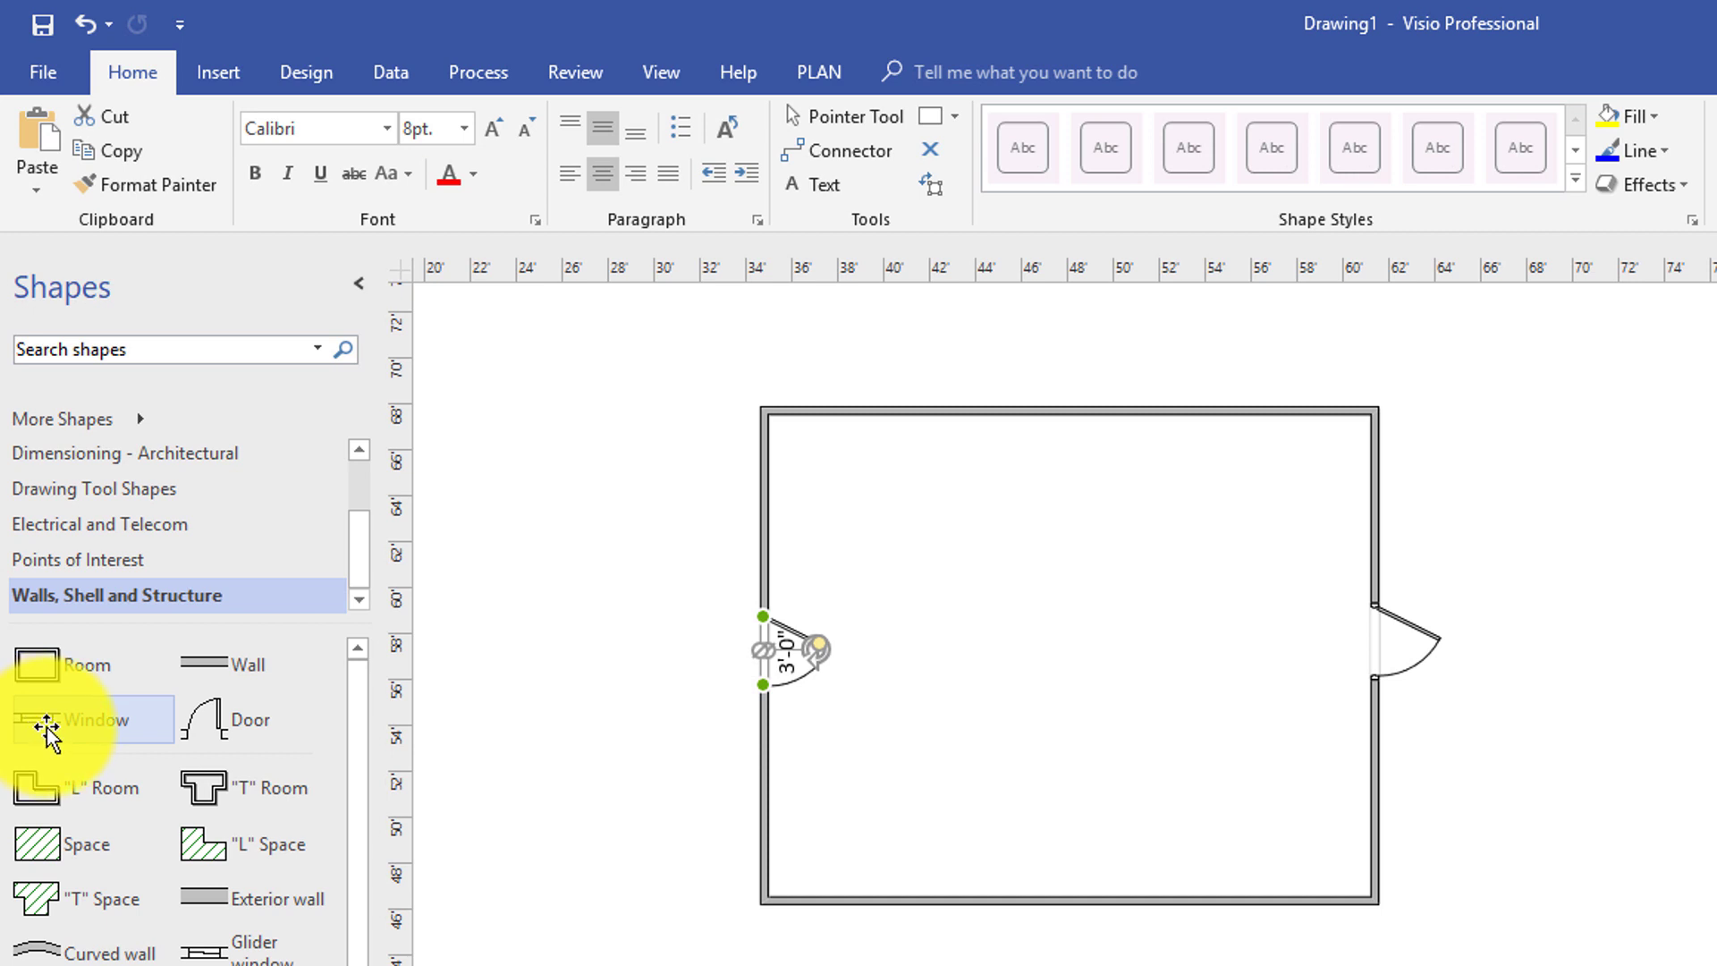
left_click_drag(46, 732, 1158, 415)
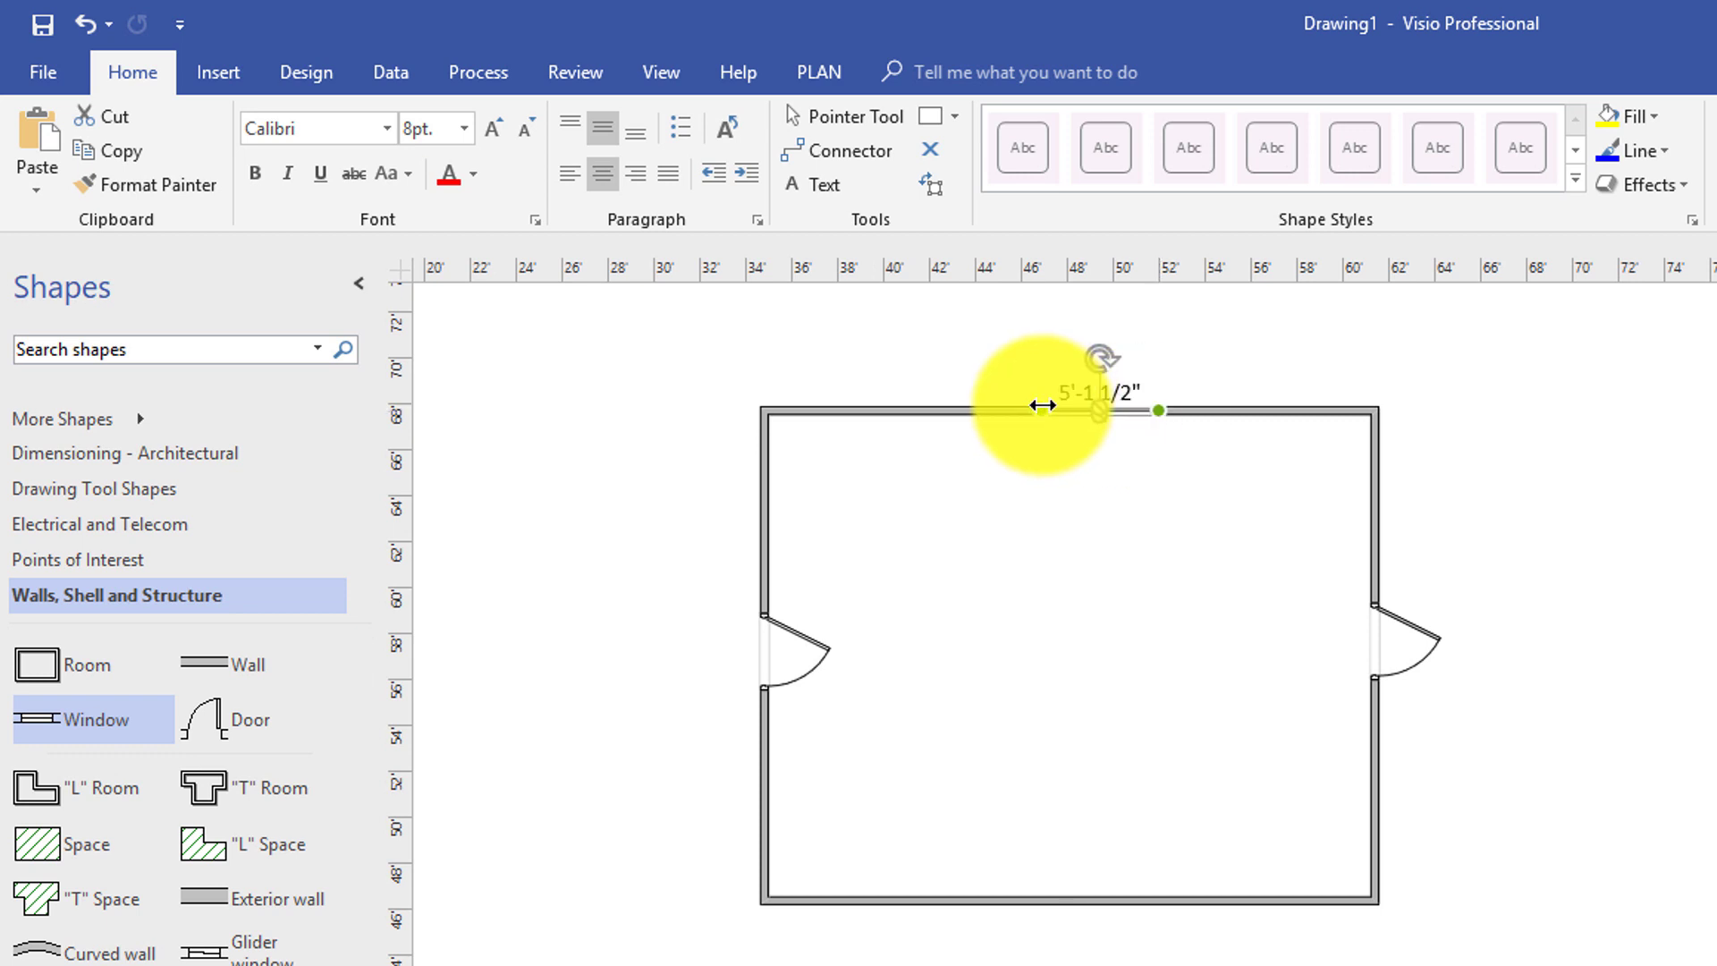
left_click_drag(1031, 409, 1008, 410)
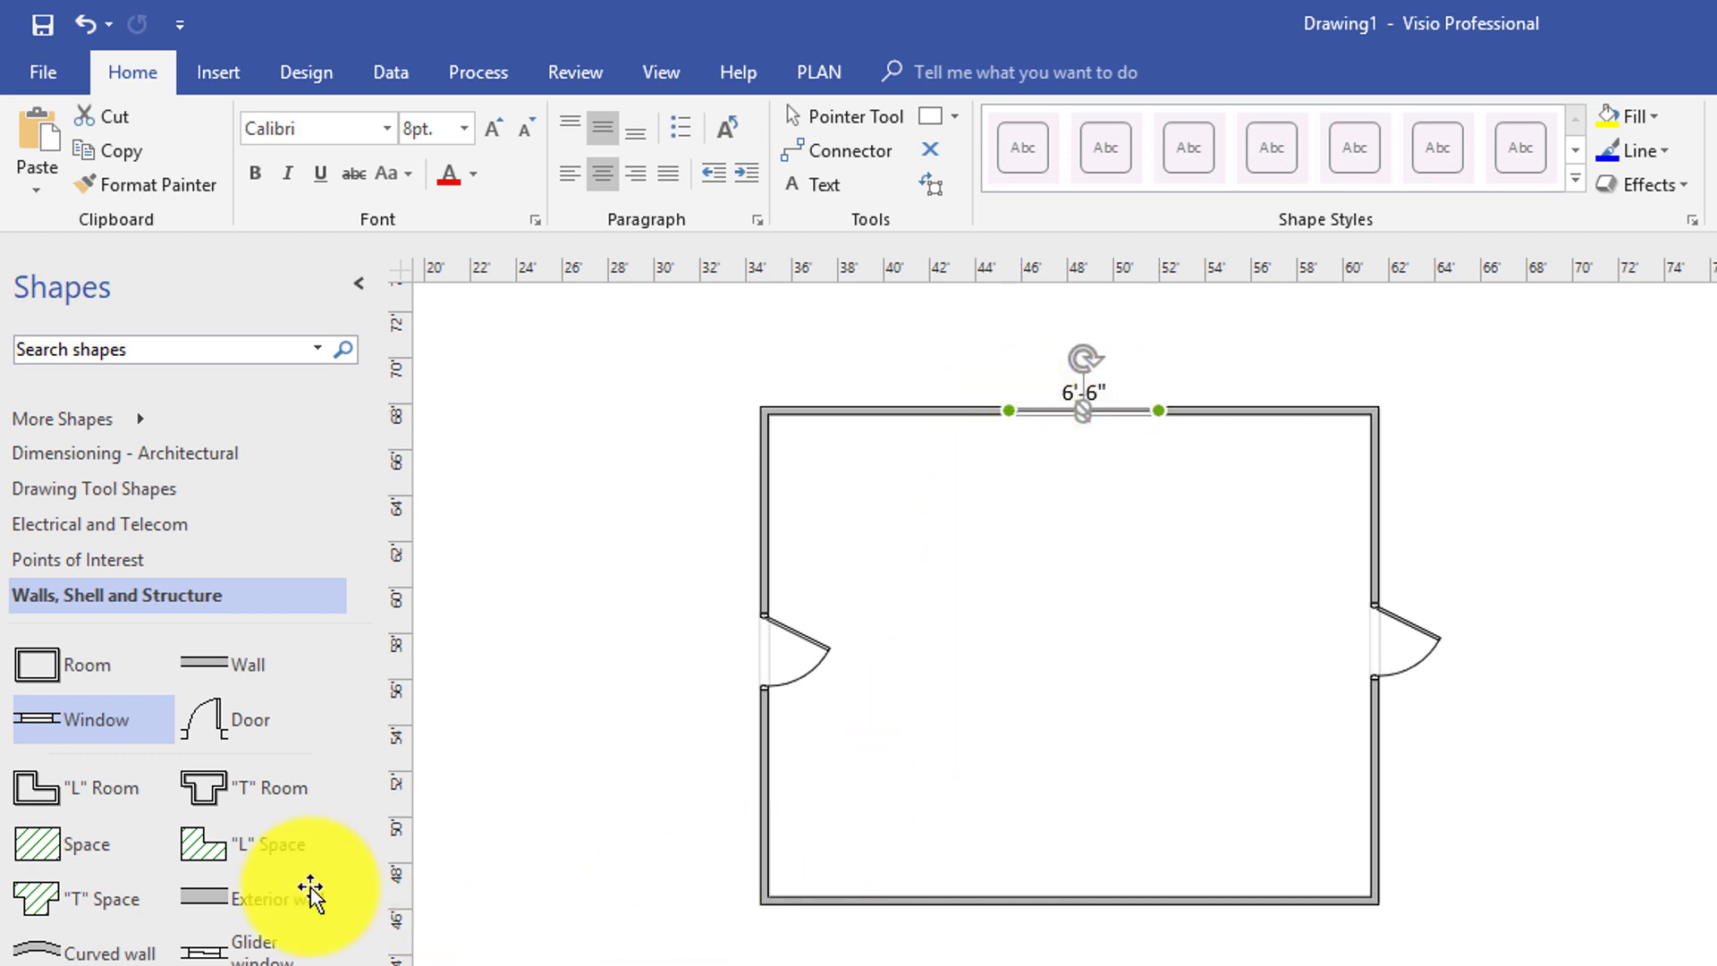
left_click_drag(54, 719, 1160, 905)
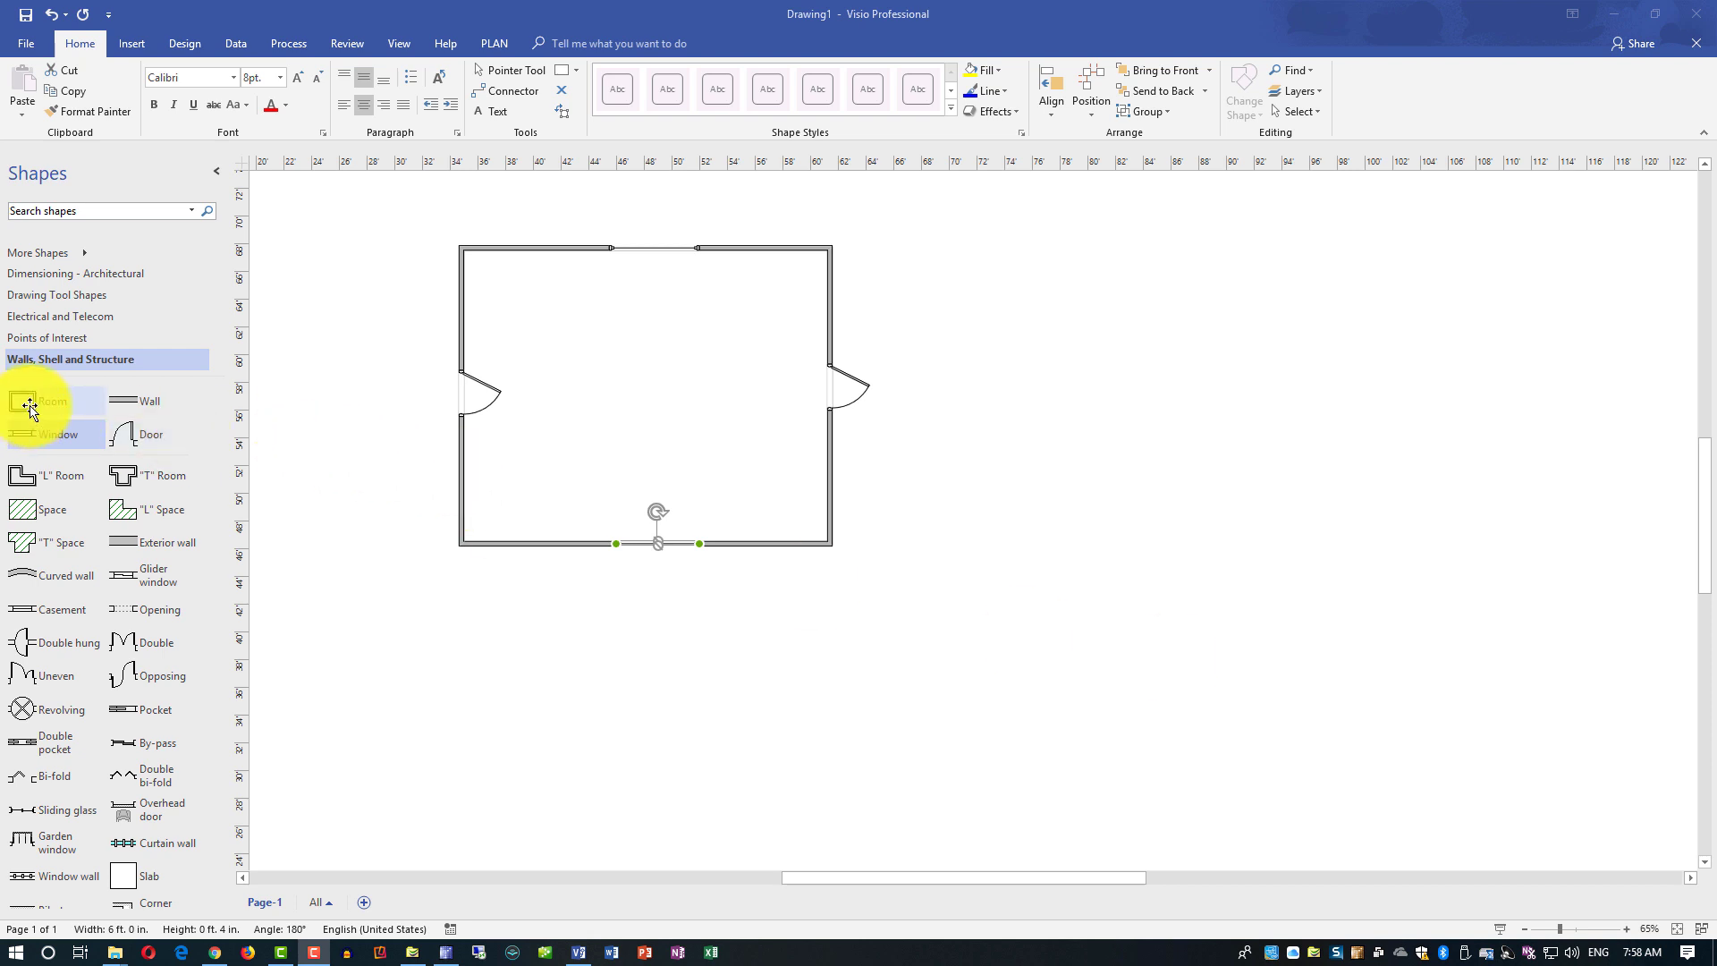
Add a 20 ft. by 16 ft. room below the main room's right corner and one about 17 ft. by 13.5 ft. below its left corner.
left_click_drag(29, 406, 785, 599)
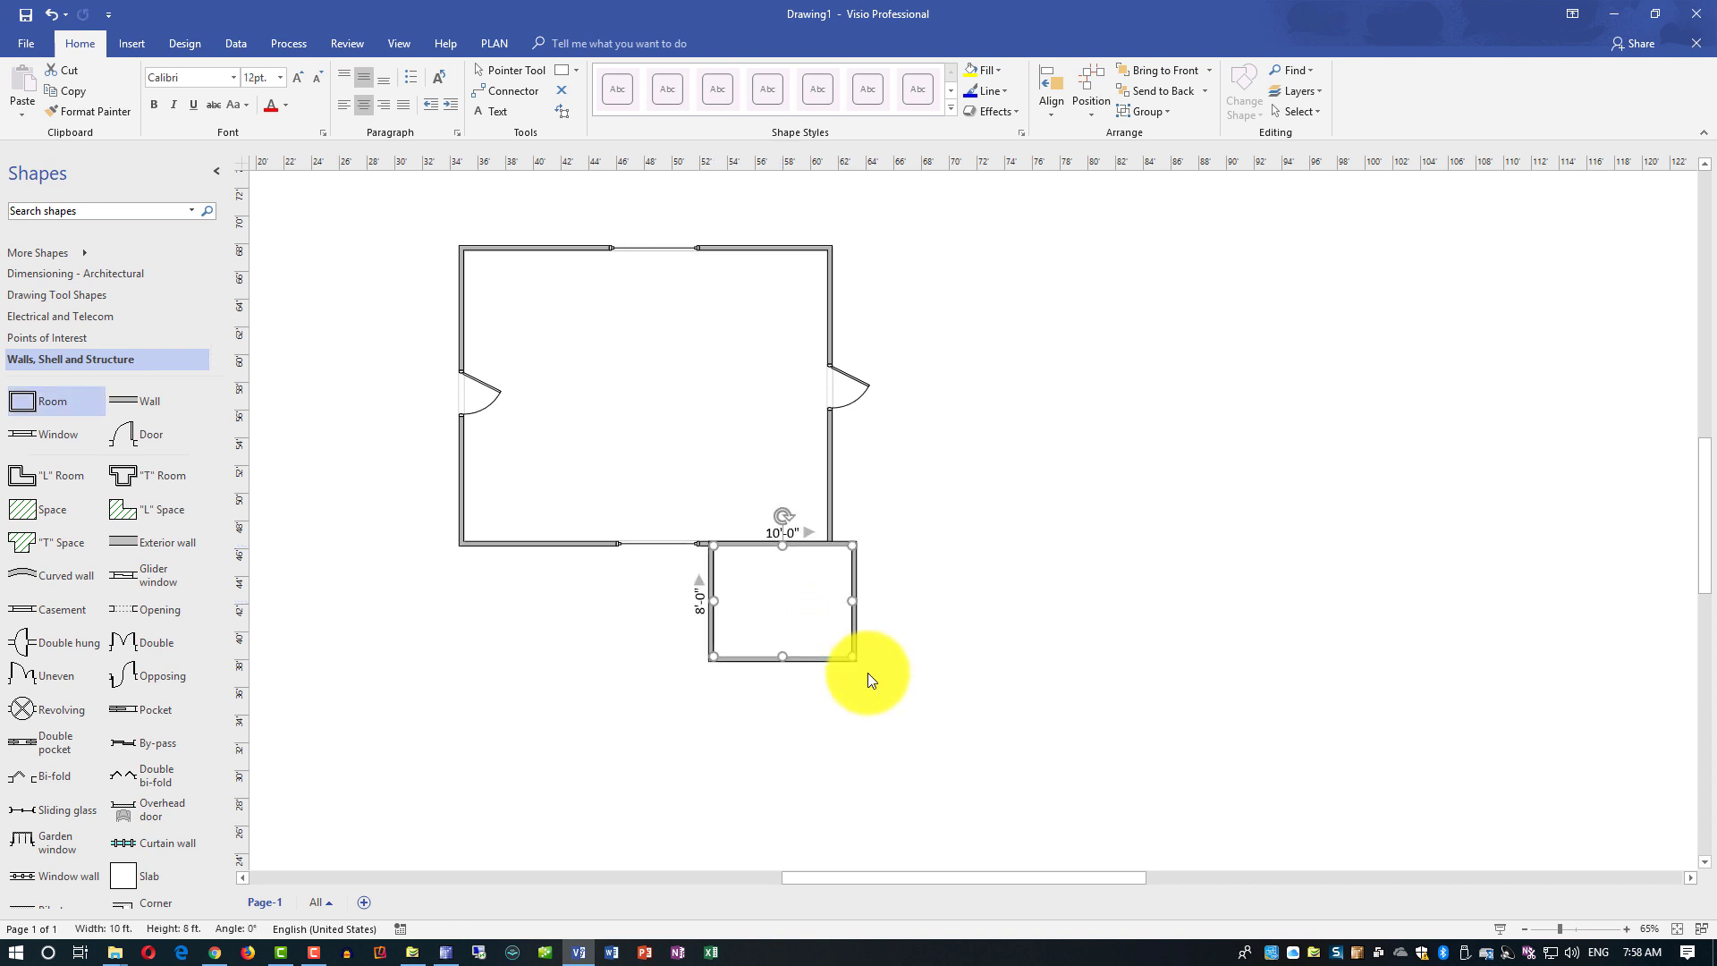
left_click_drag(851, 658, 990, 767)
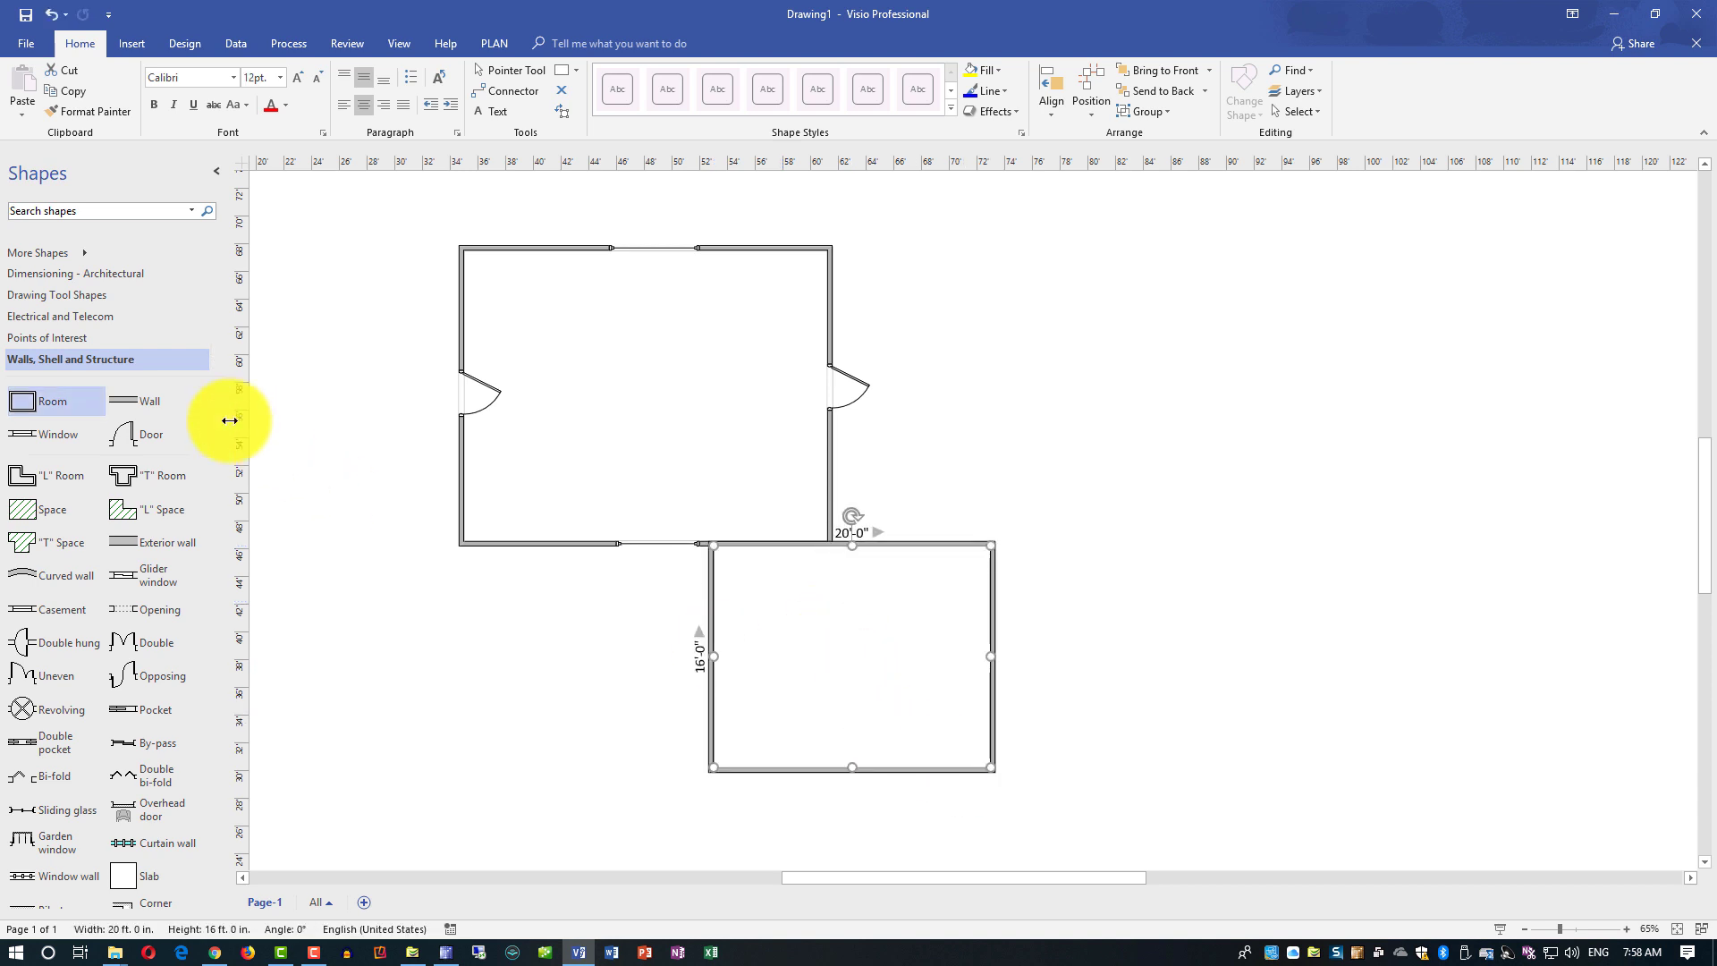
left_click_drag(29, 404, 428, 606)
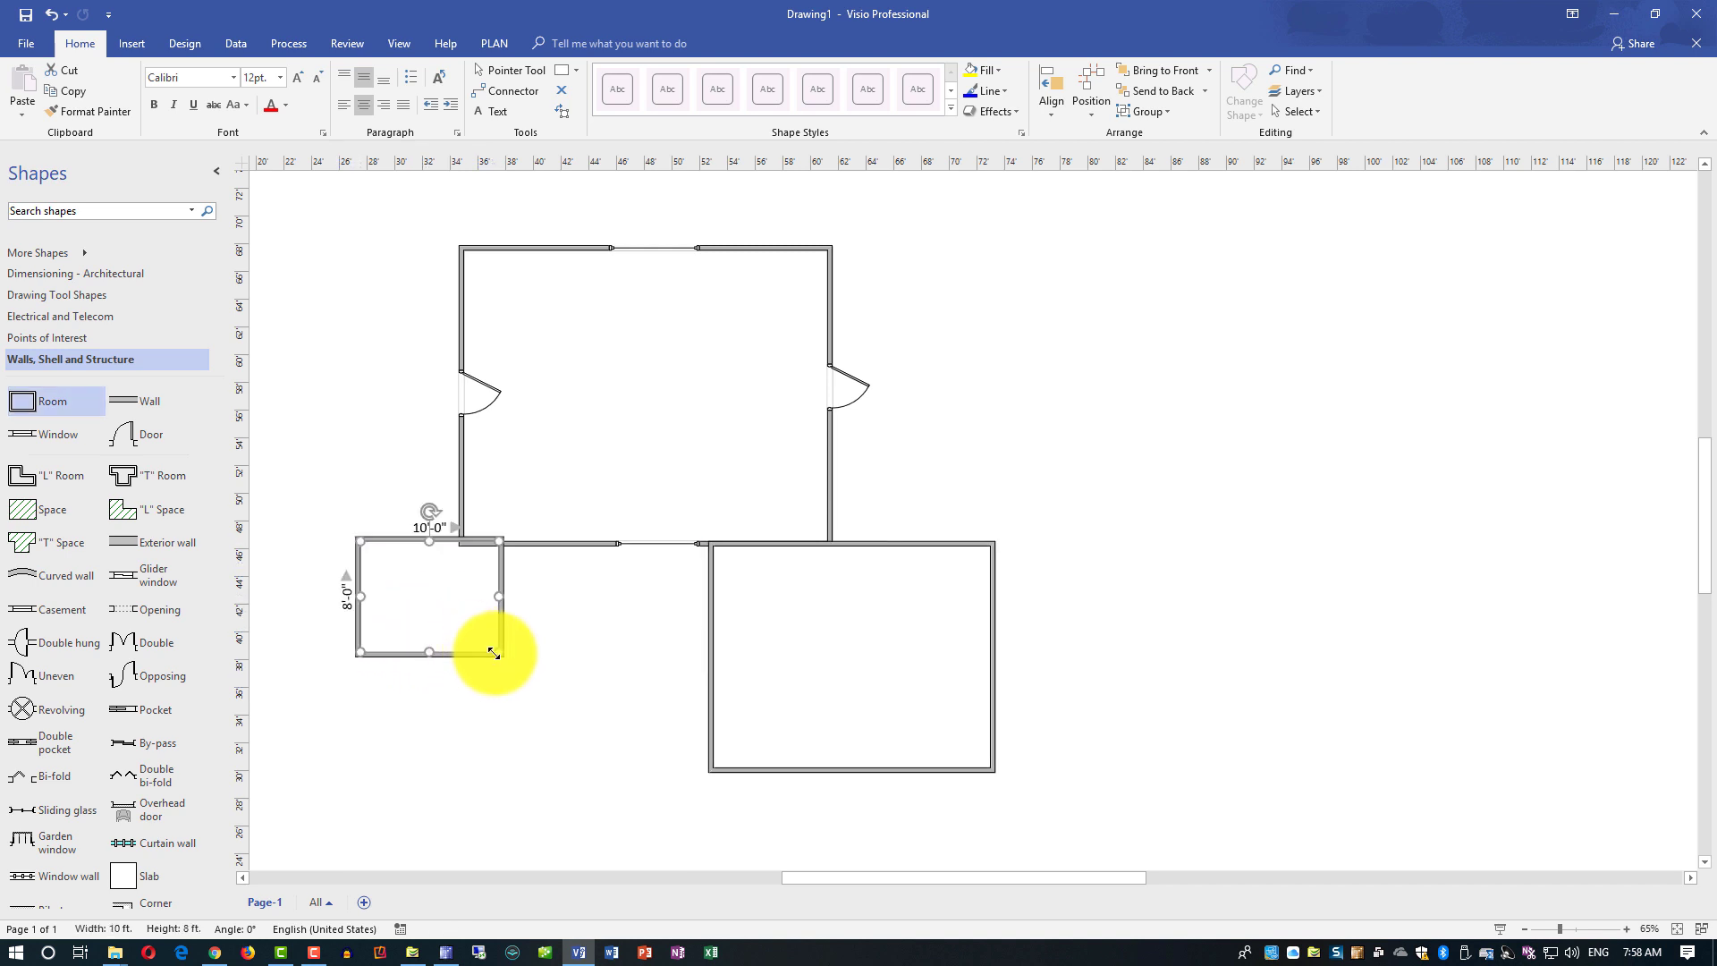
left_click_drag(495, 654, 535, 706)
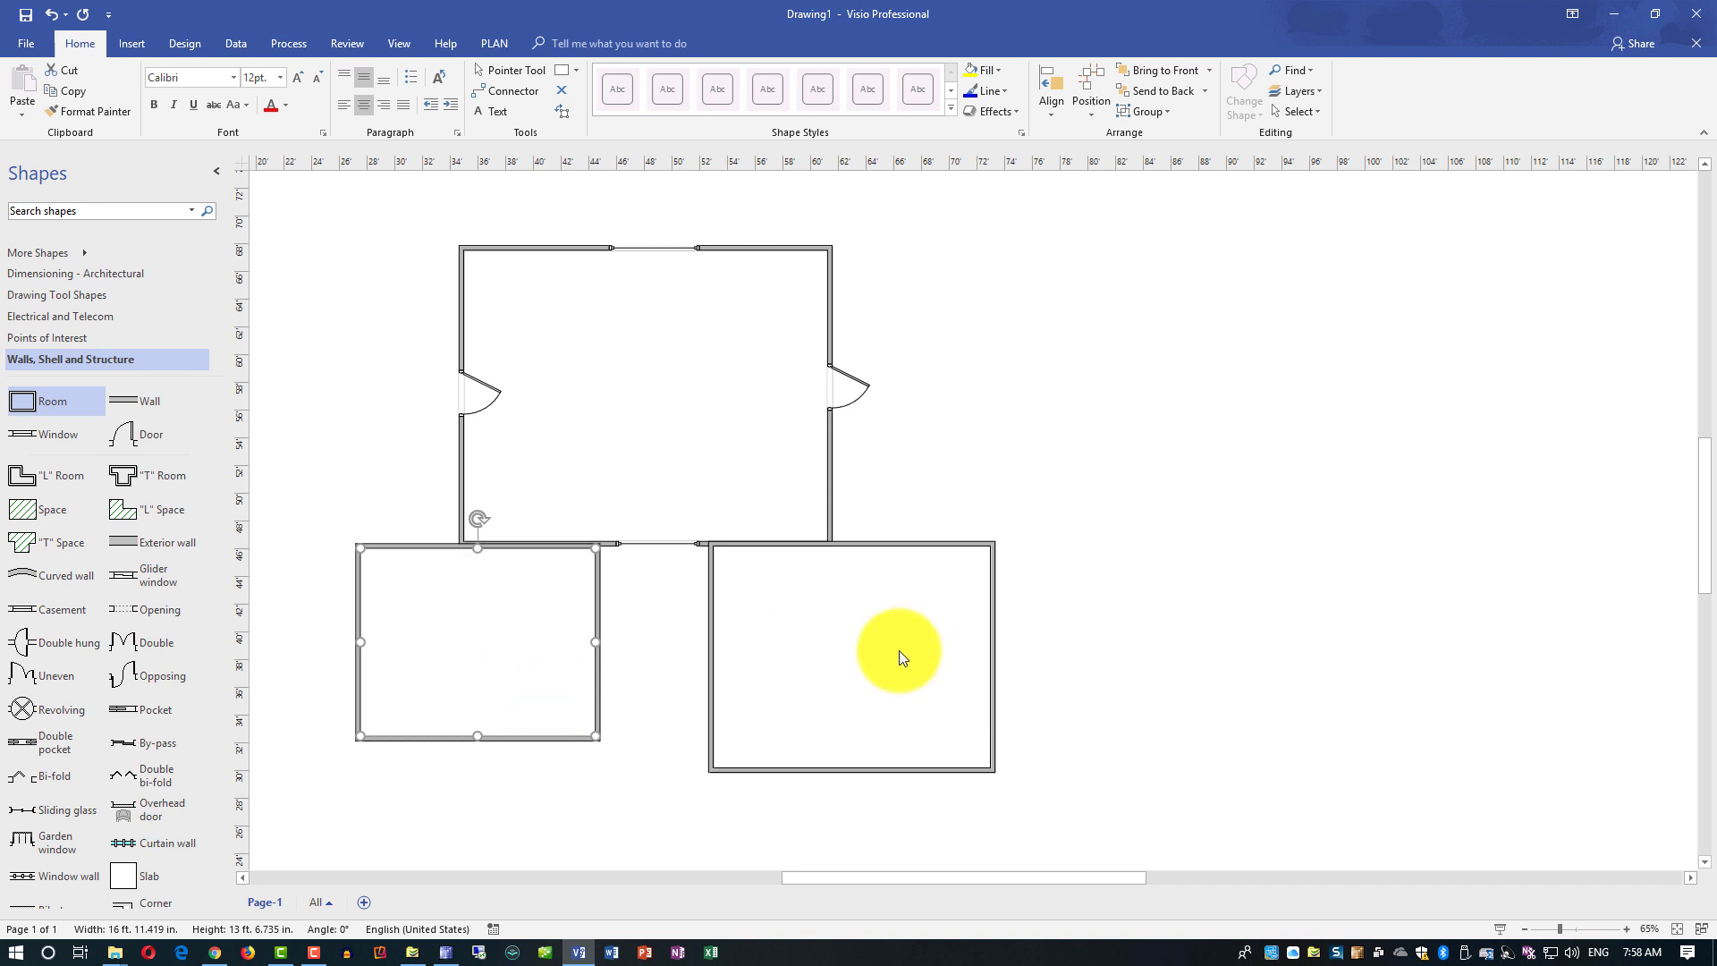
Place a door in the lower-right room's right wall and a window about 4 ft. wide in the lower-left room's left wall.
left_click_drag(132, 440, 981, 675)
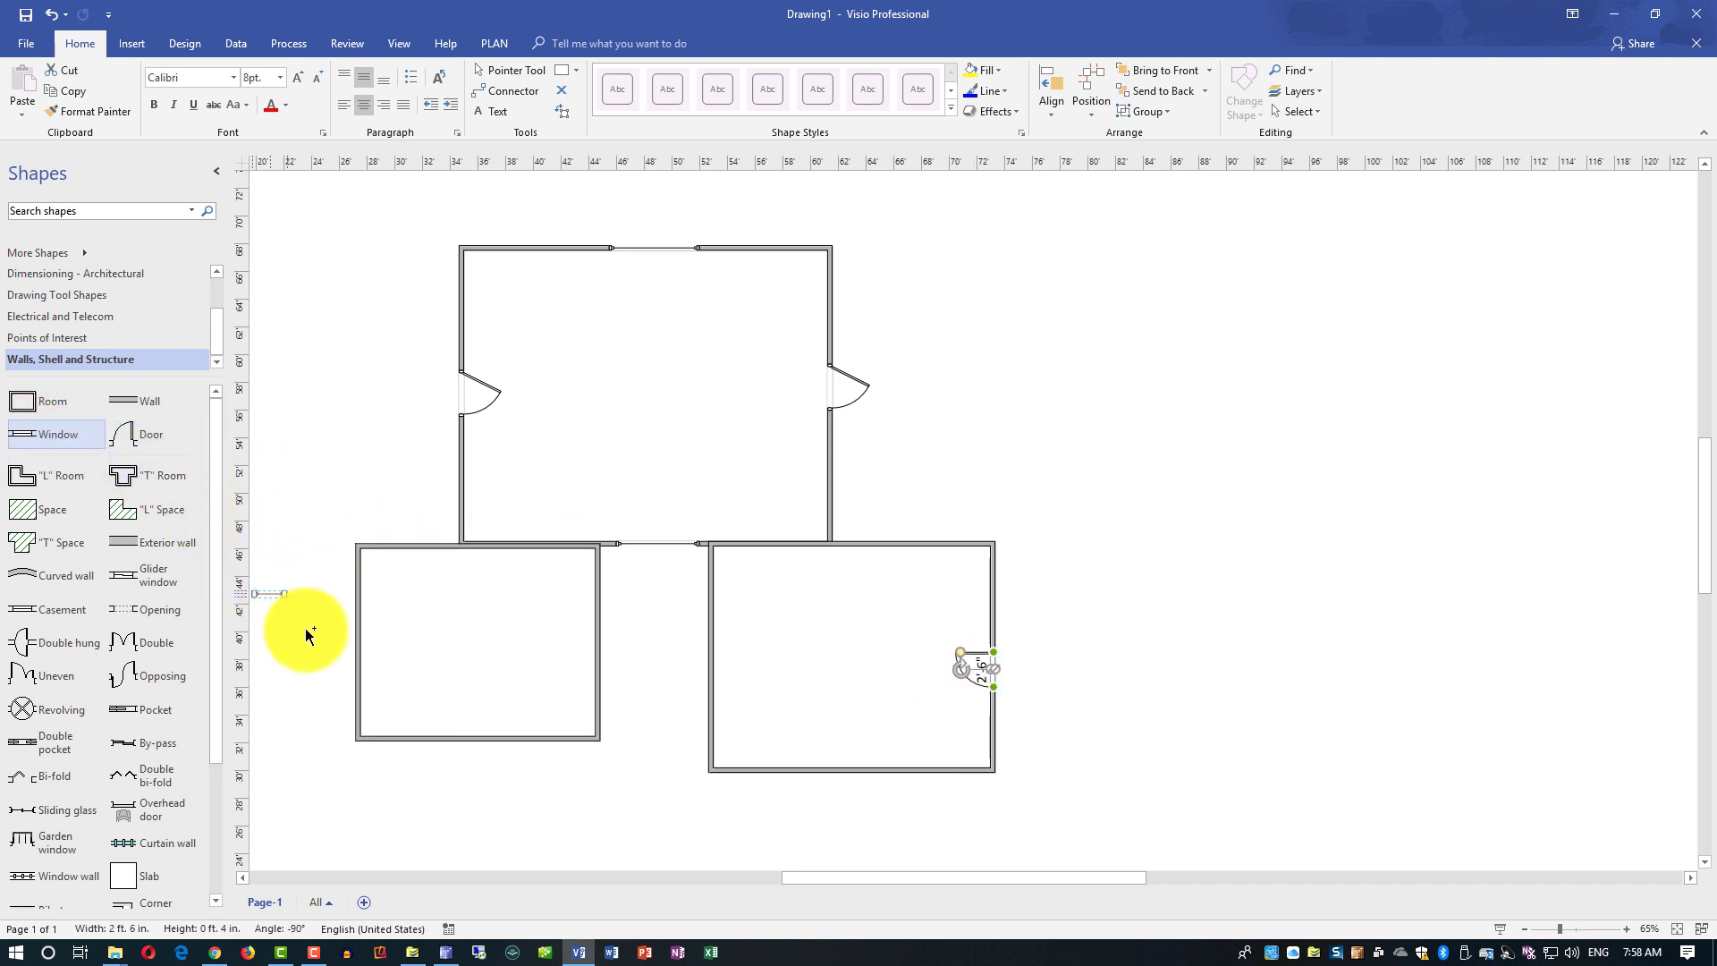
left_click_drag(331, 662, 330, 662)
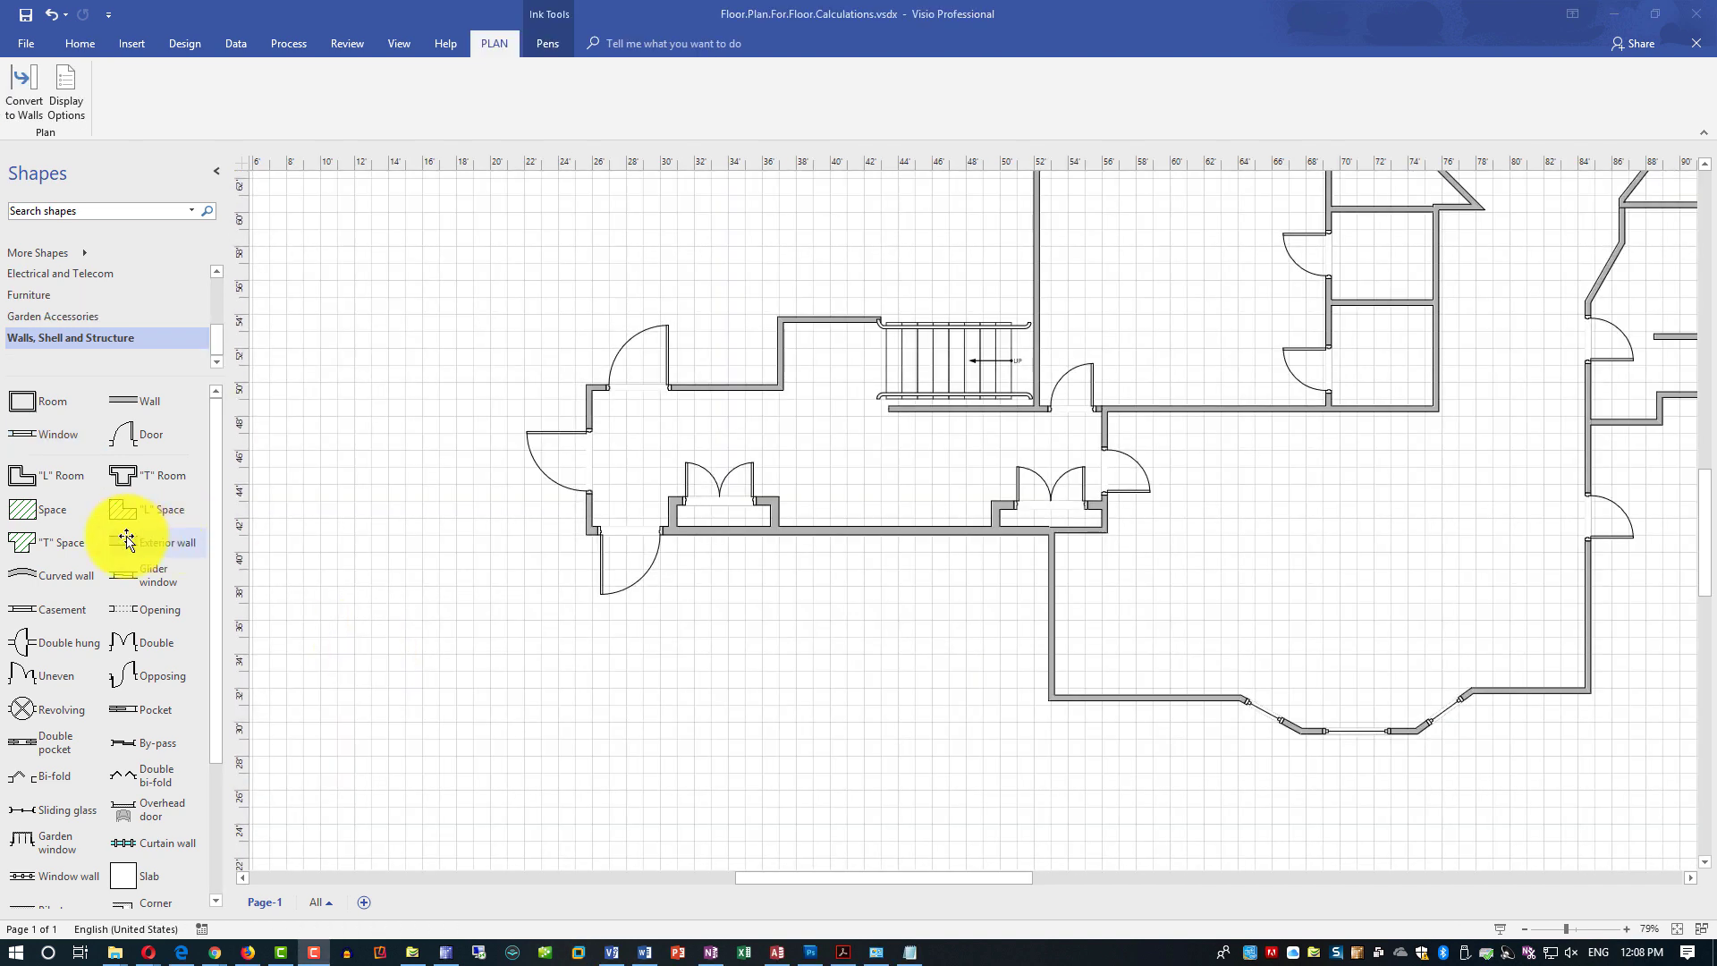
In Floor.Plan.For.Floor.Calculations.vsdx, add walls below the lower-left door, including a 5 ft. horizontal one, and try a Room shape around the left door.
mouse_move(123, 536)
left_mouse_down()
mouse_move(835, 543)
mouse_move(814, 542)
mouse_move(679, 679)
mouse_move(587, 702)
mouse_move(591, 680)
left_mouse_up()
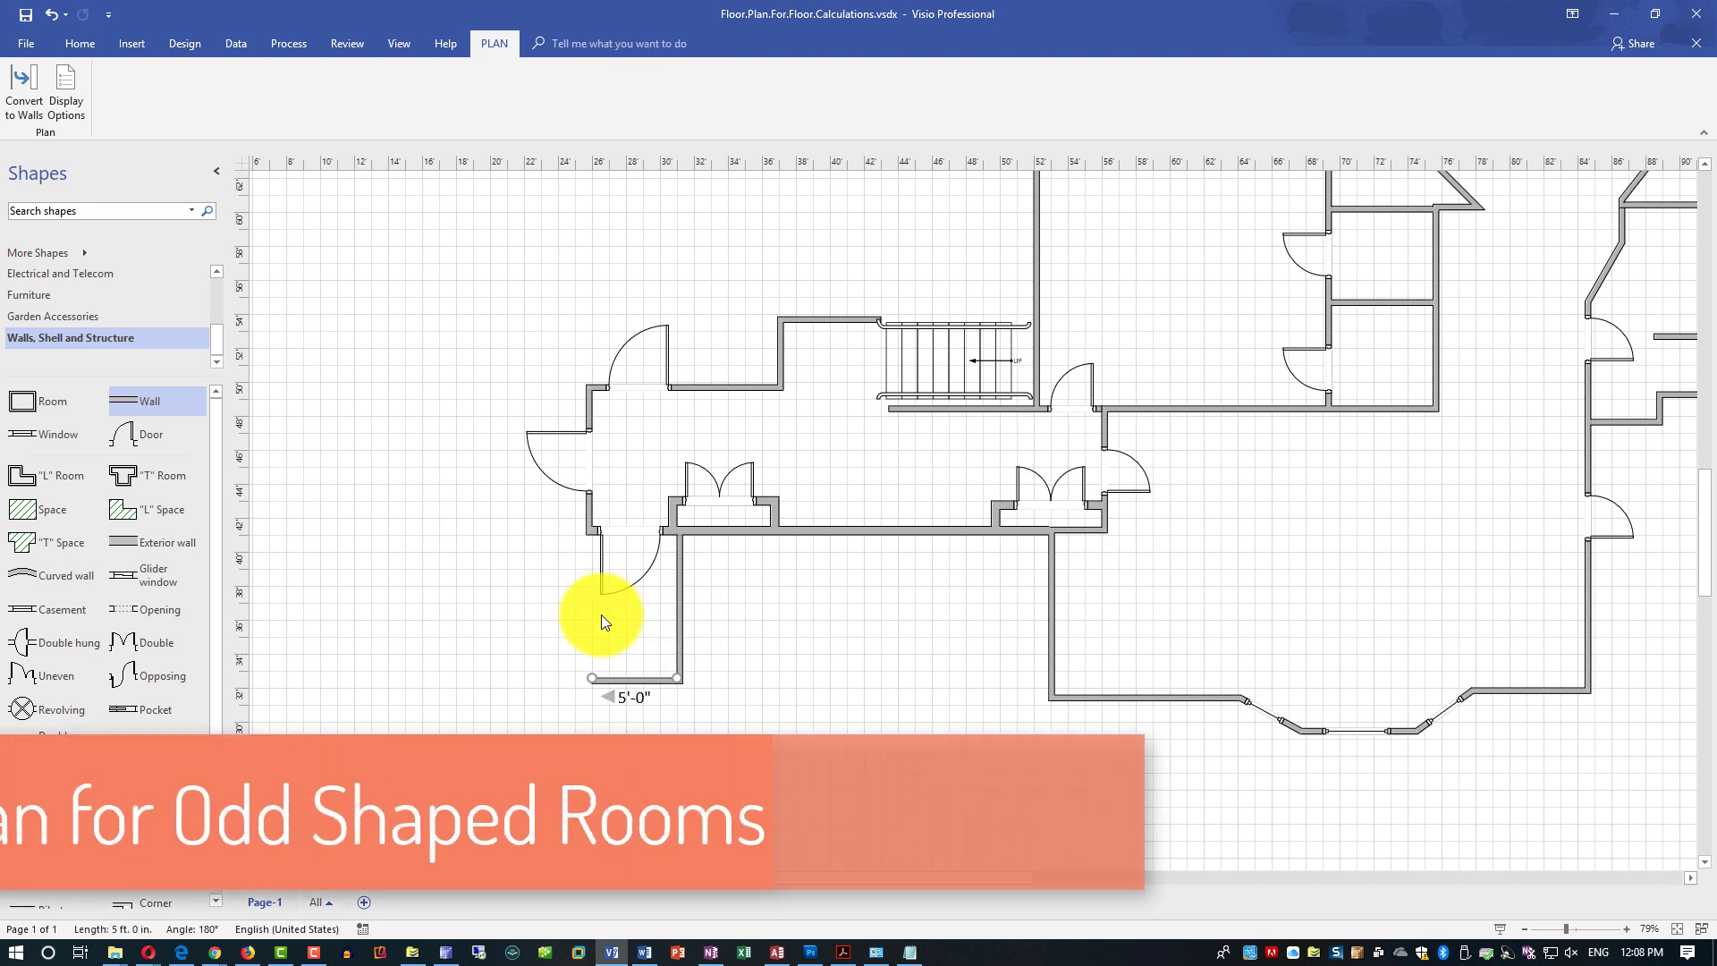
left_click_drag(31, 403, 505, 460)
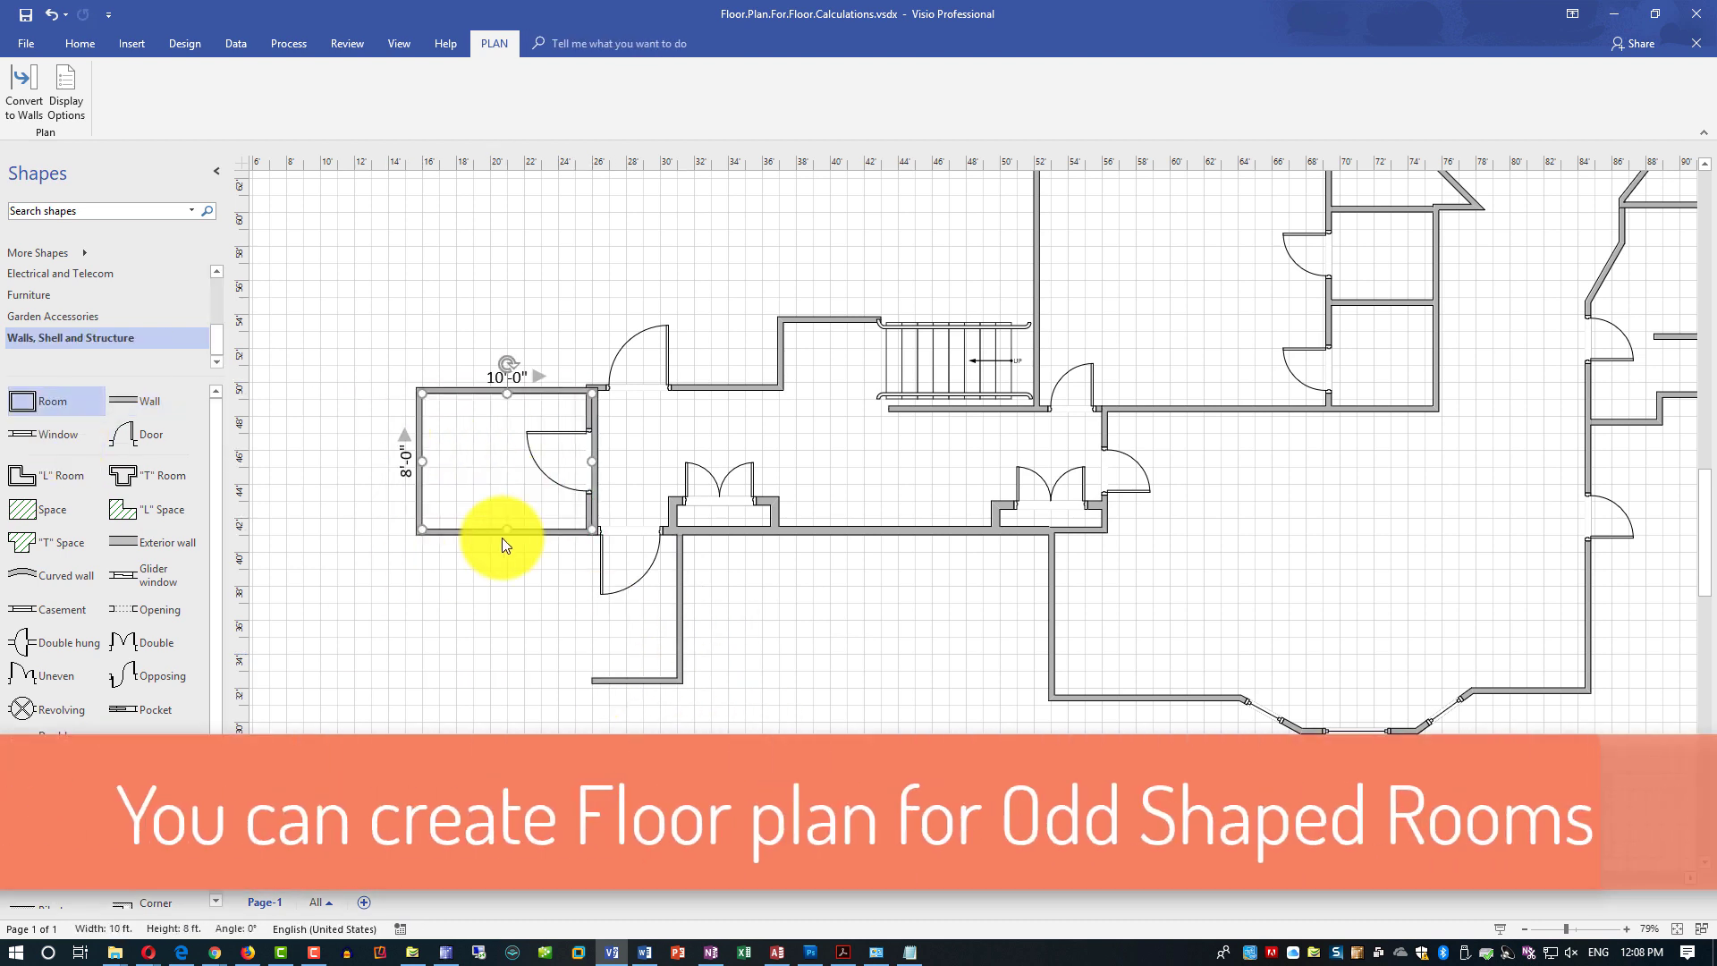
key("Delete")
Enclose the area outside the left door with upper, left and lower walls, making the lower wall 16 ft. long.
left_click_drag(146, 407, 320, 389)
left_click_drag(667, 466, 319, 635)
key("ctrl+d")
left_click_drag(360, 697, 591, 636)
left_click_drag(125, 403, 643, 660)
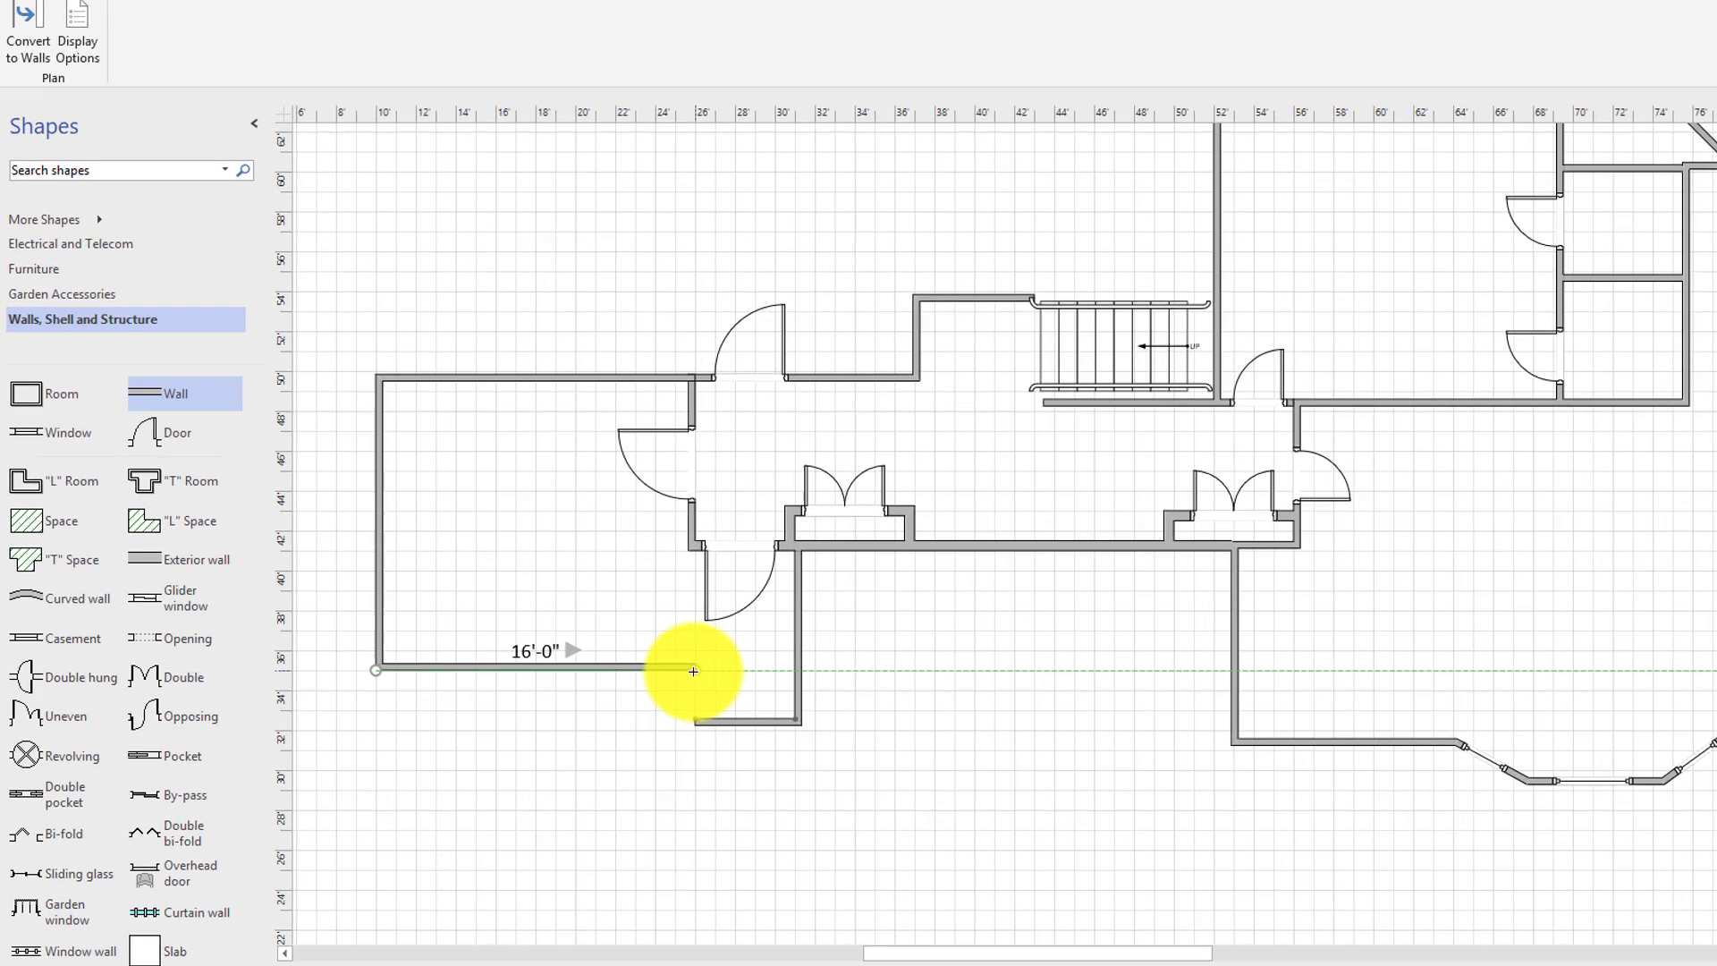
Close the small lower room's left side with a short wall and join the left room's lower wall to it.
left_click_drag(908, 813, 907, 737)
left_click(900, 786)
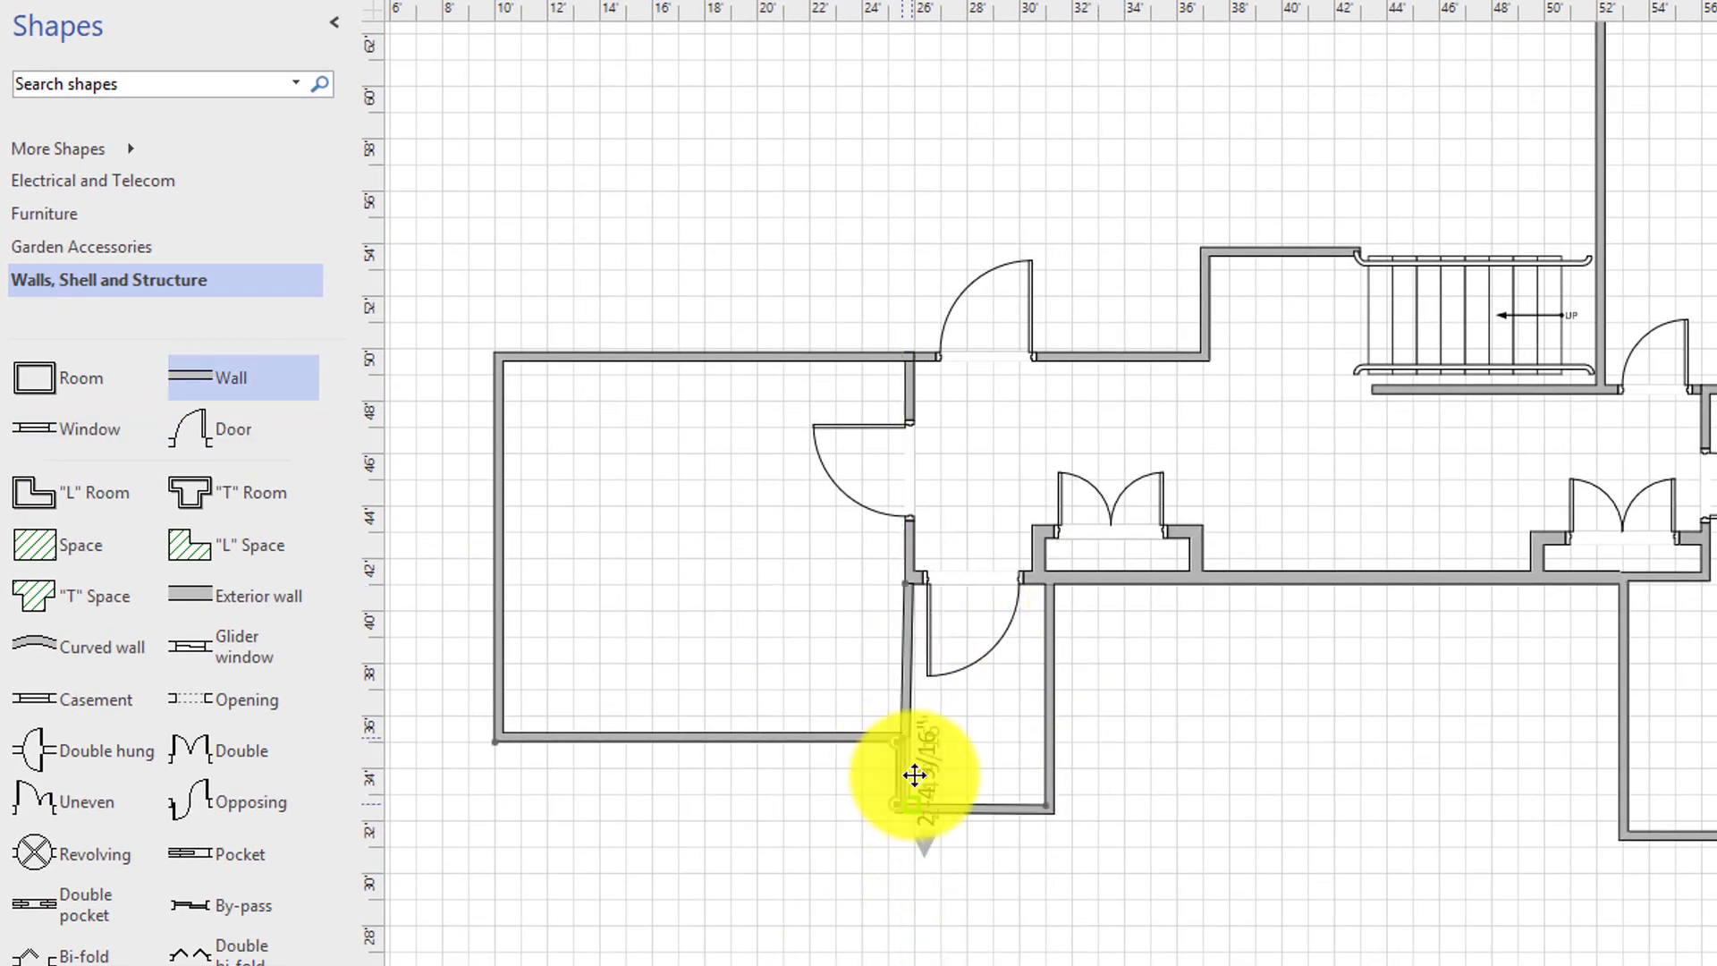
left_click_drag(898, 805, 903, 806)
left_click(888, 738)
left_click_drag(900, 740, 898, 751)
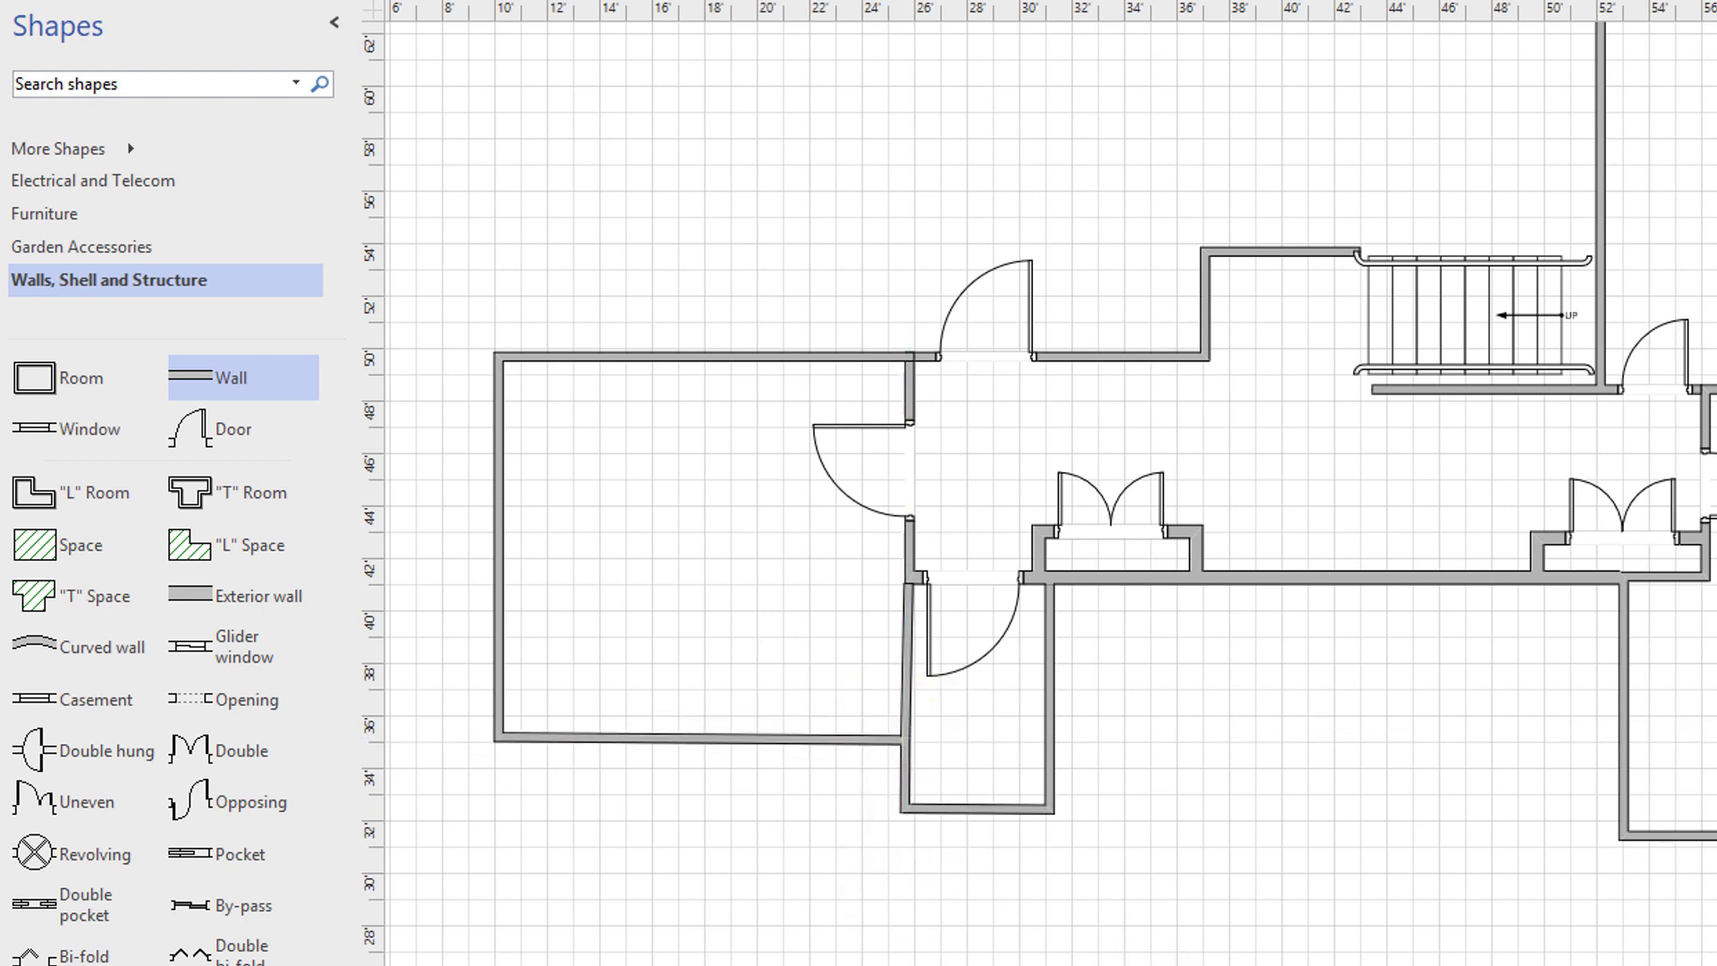
Adjust the ends of the small lower room's bottom and left walls so their corners line up.
scroll(1252, 796, "up", 2)
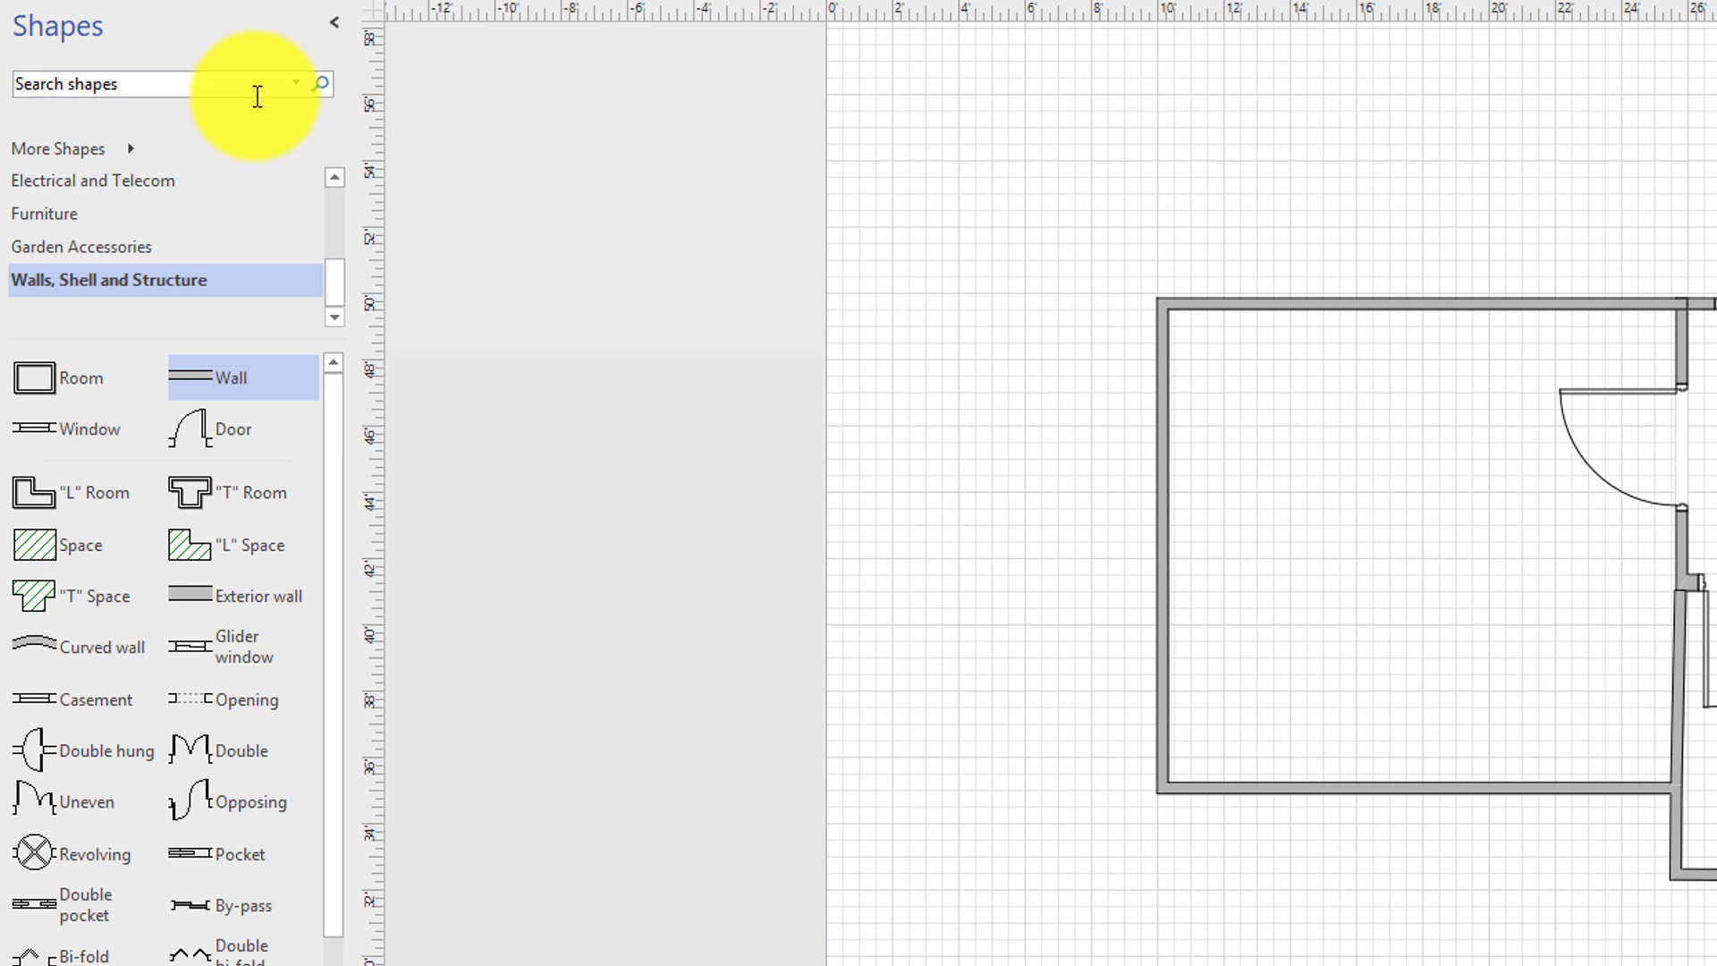
left_click_drag(1679, 876, 1690, 868)
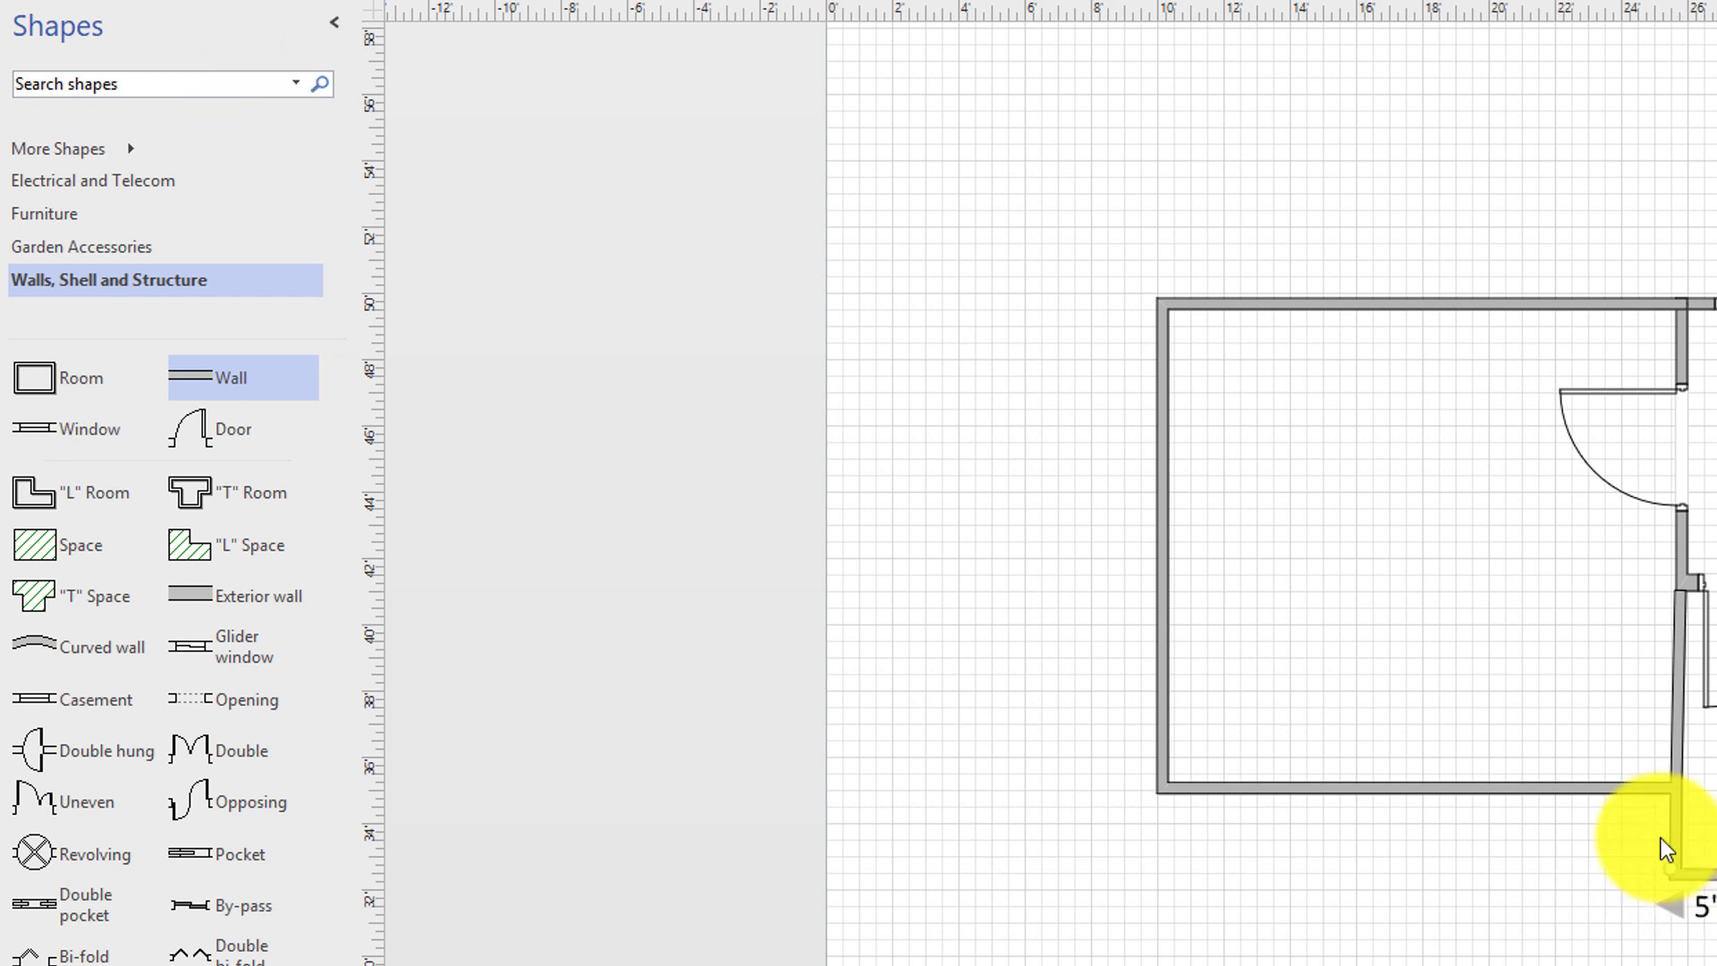
left_click(1675, 827)
left_click(1676, 717)
left_click_drag(1677, 591, 1670, 590)
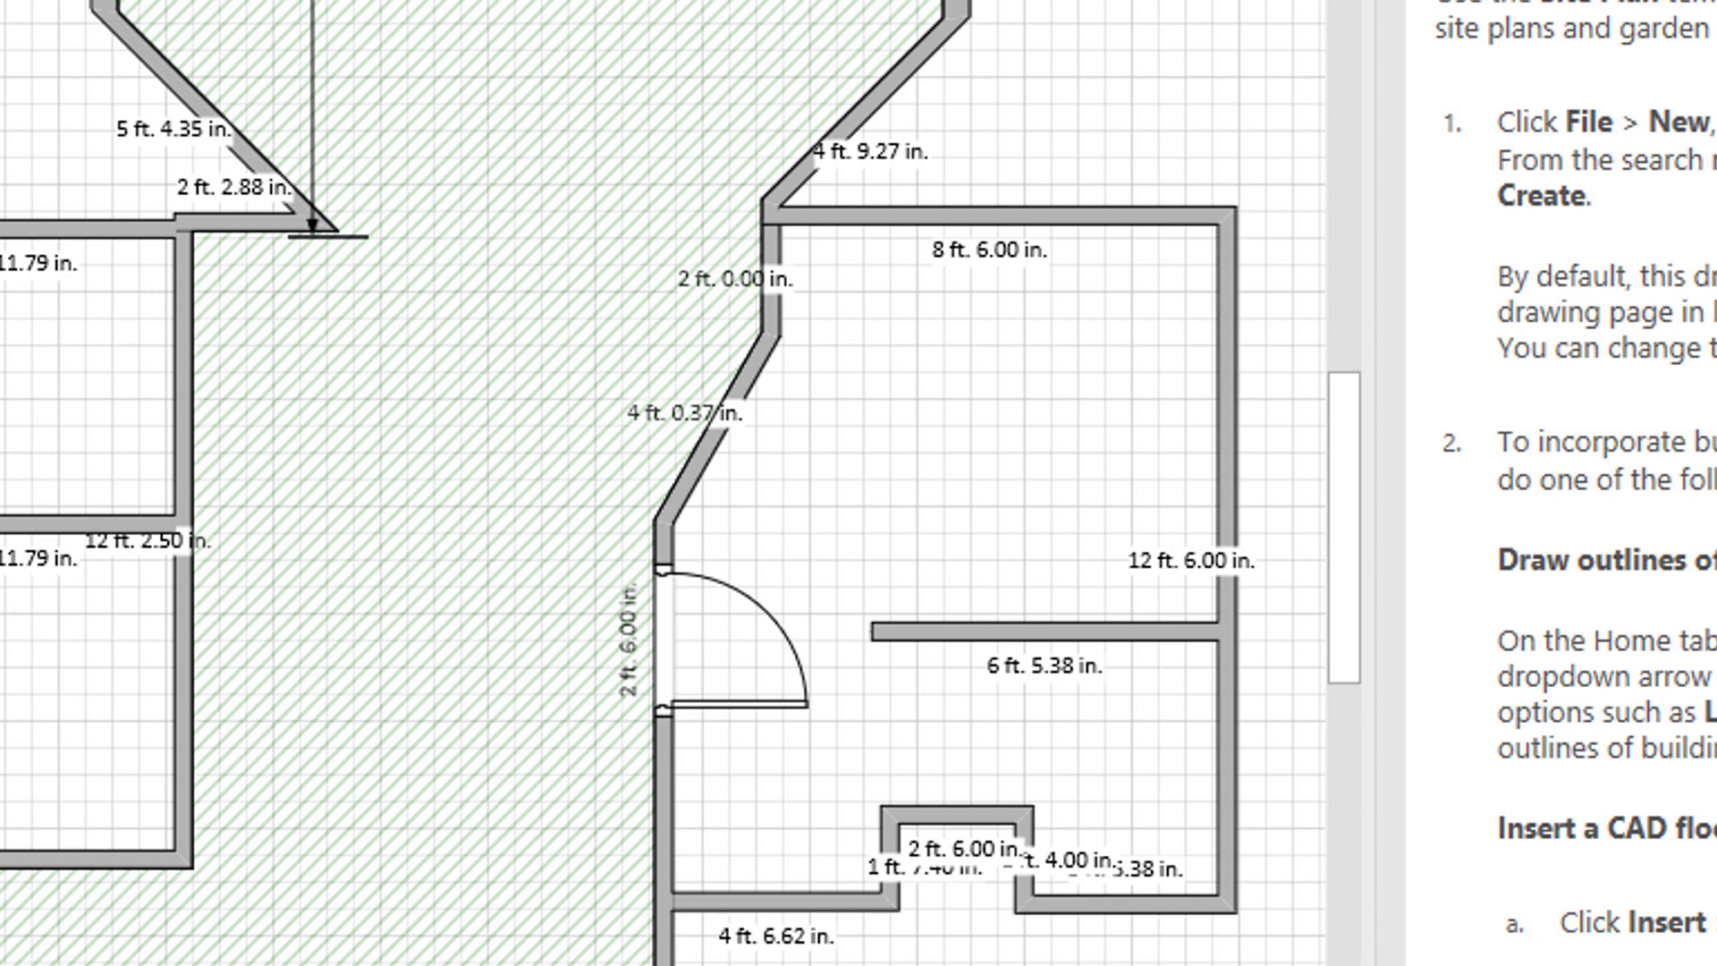
Place a Space shape in the angled-wall room, shrink it to about 20 sq. ft. inside the walls, and auto-size it to the room.
left_click_drag(4, 500, 962, 540)
left_click_drag(674, 268, 728, 317)
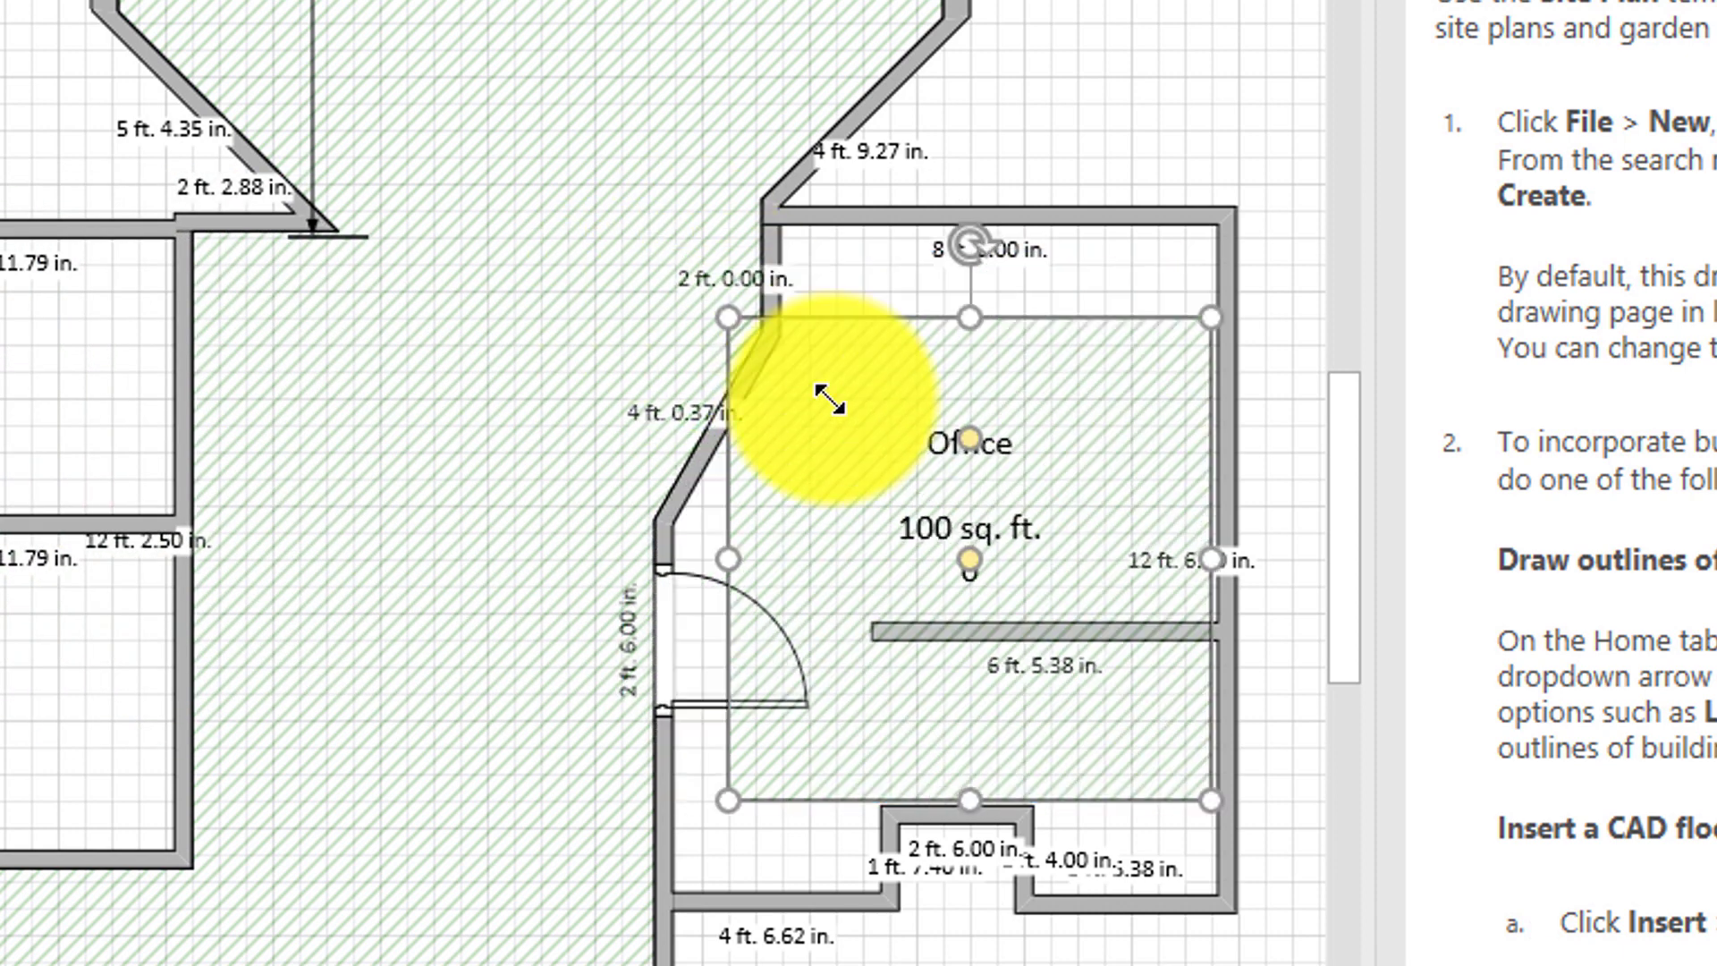
left_click_drag(830, 398, 850, 429)
left_click_drag(1218, 813, 1079, 668)
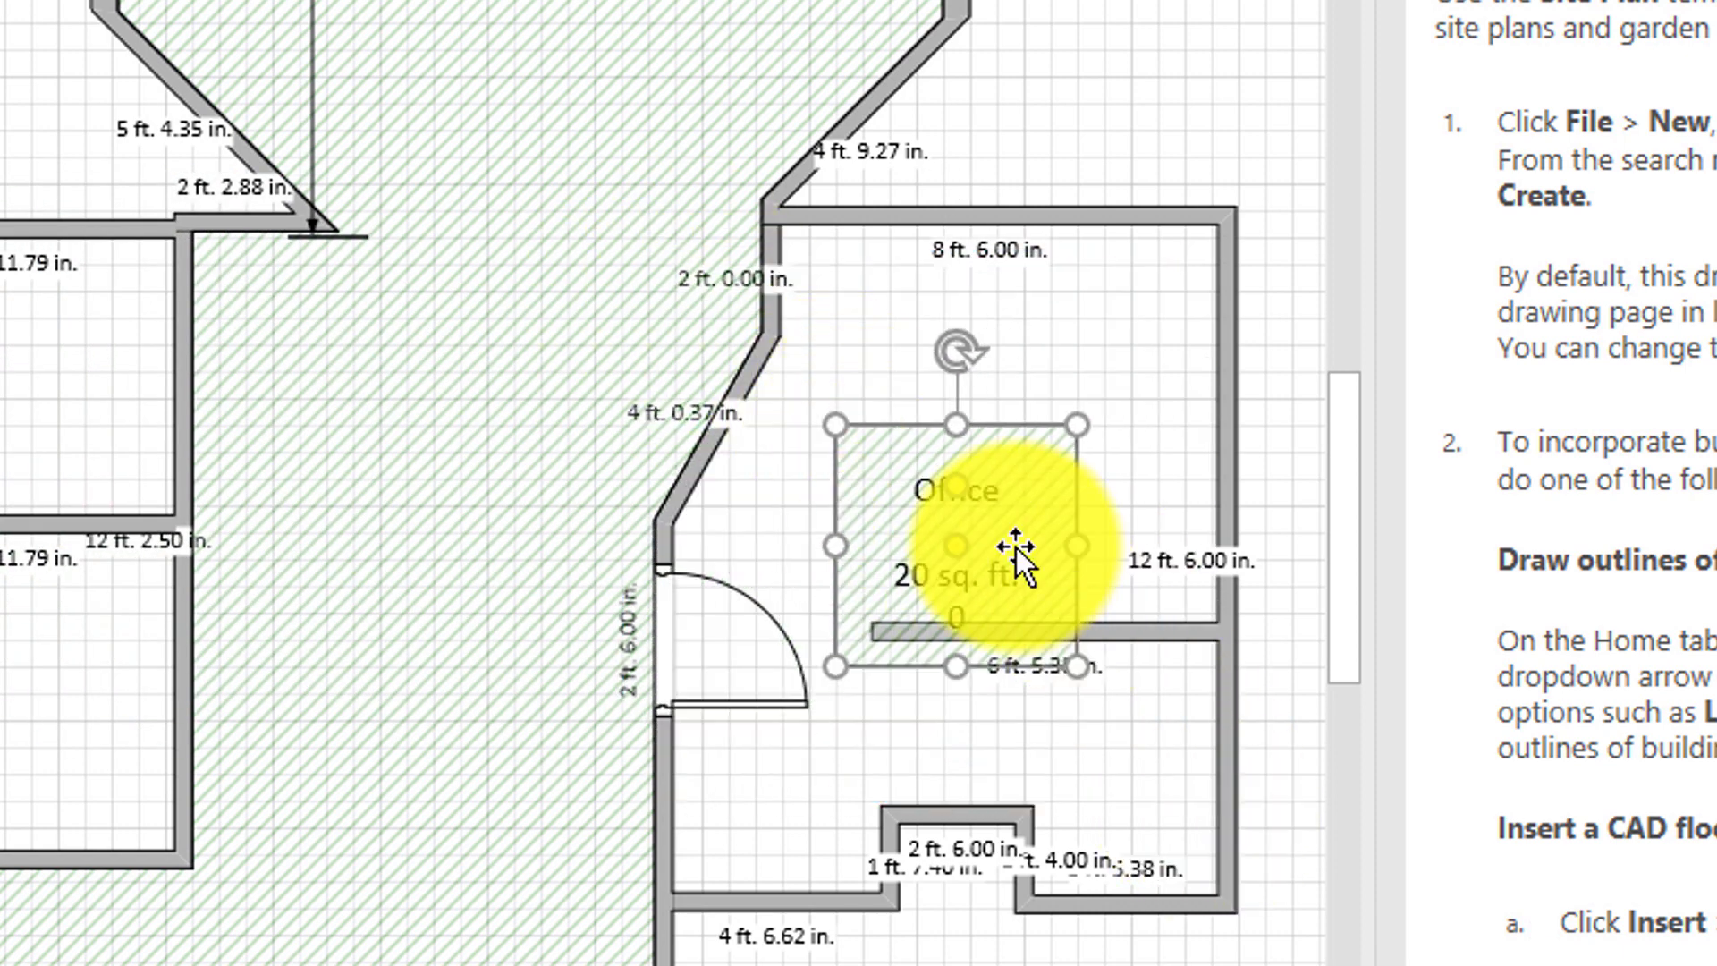
left_click_drag(1017, 550, 1083, 429)
right_click(1079, 433)
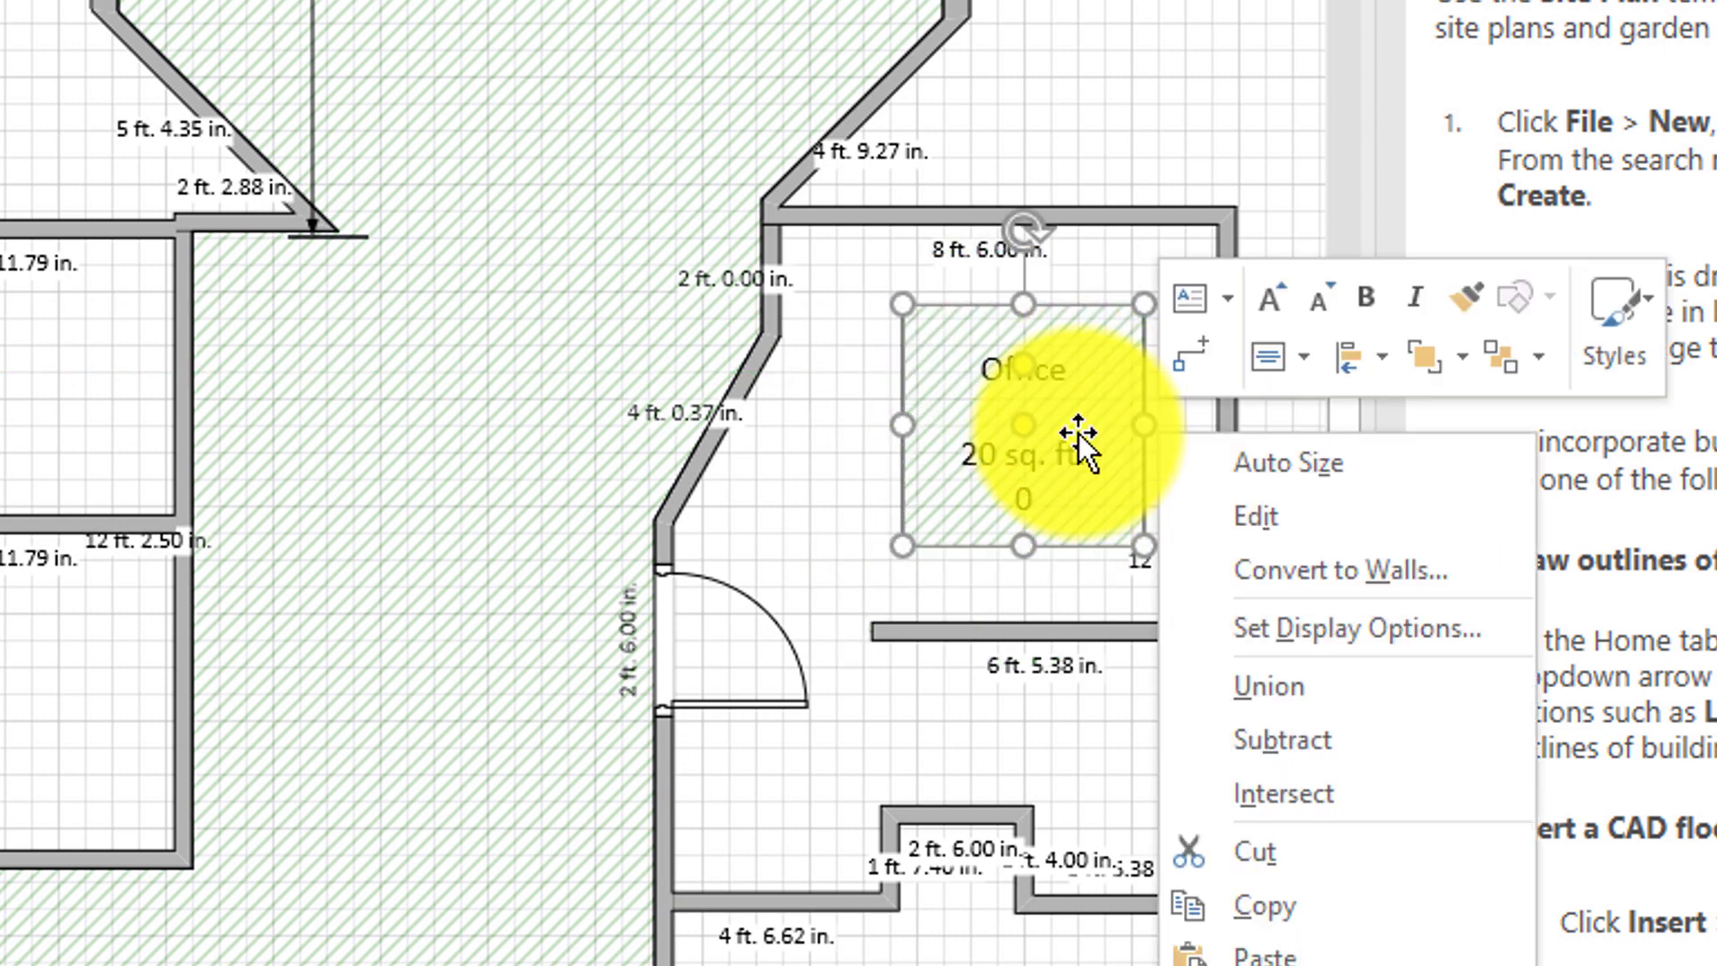
left_click(1520, 581)
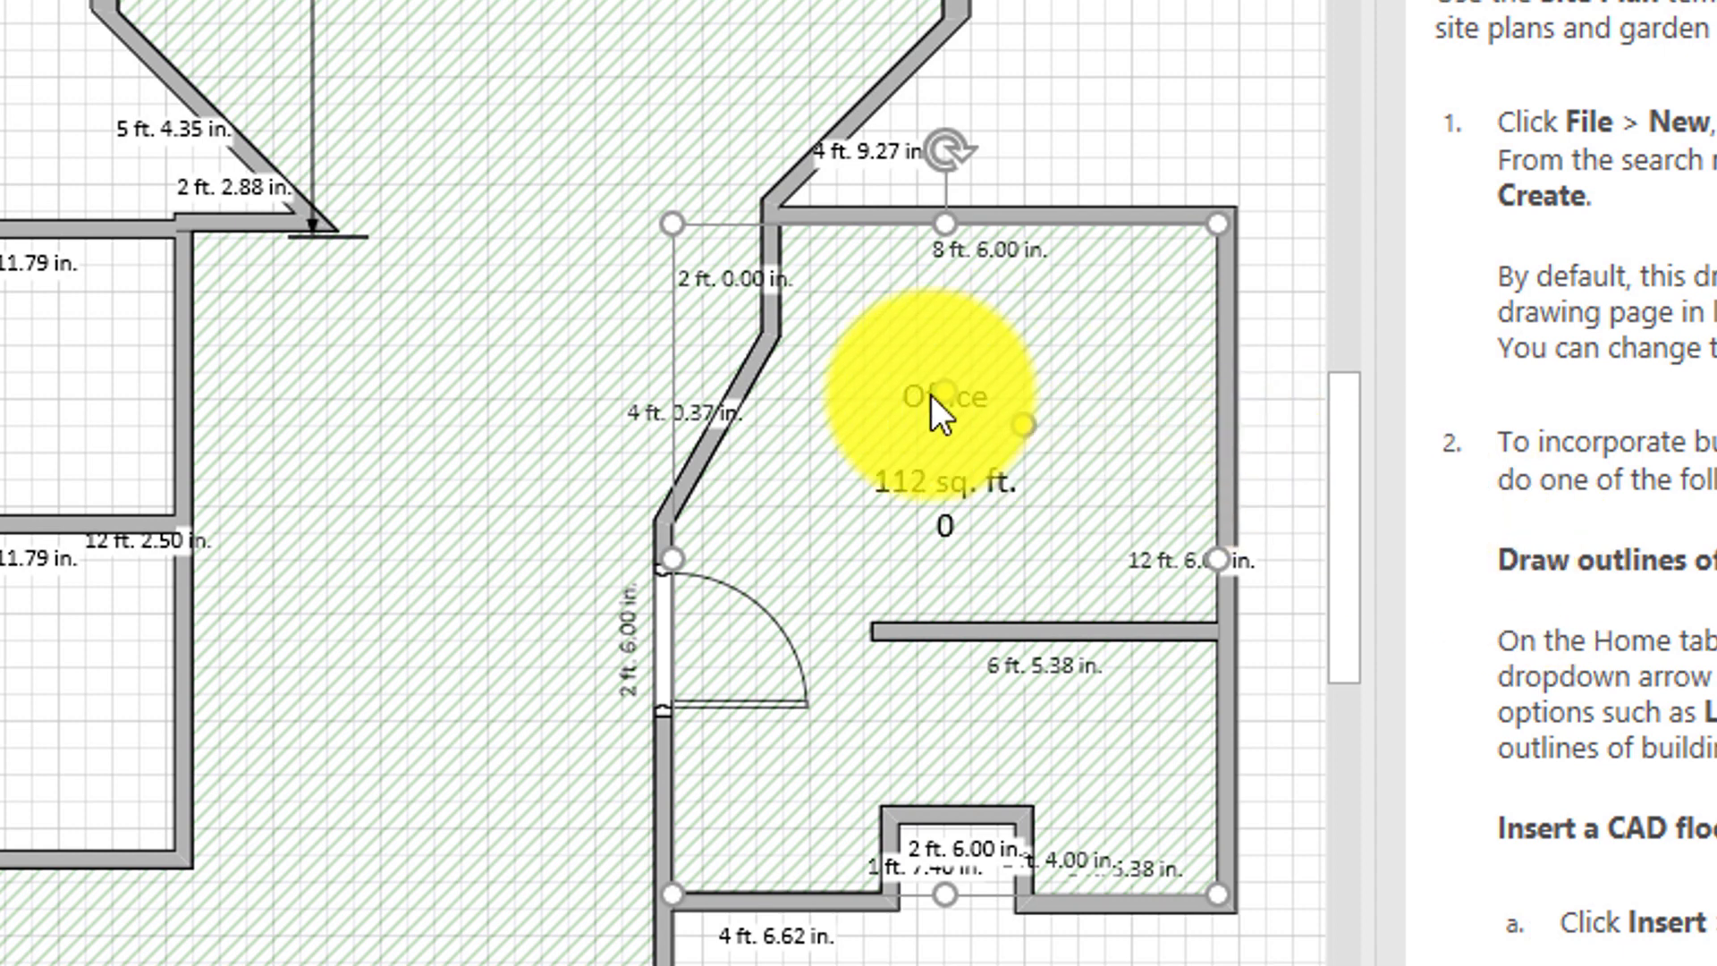
Add the label Closet to the space, below the room's short inner wall, and reselect the space.
double_click(903, 399)
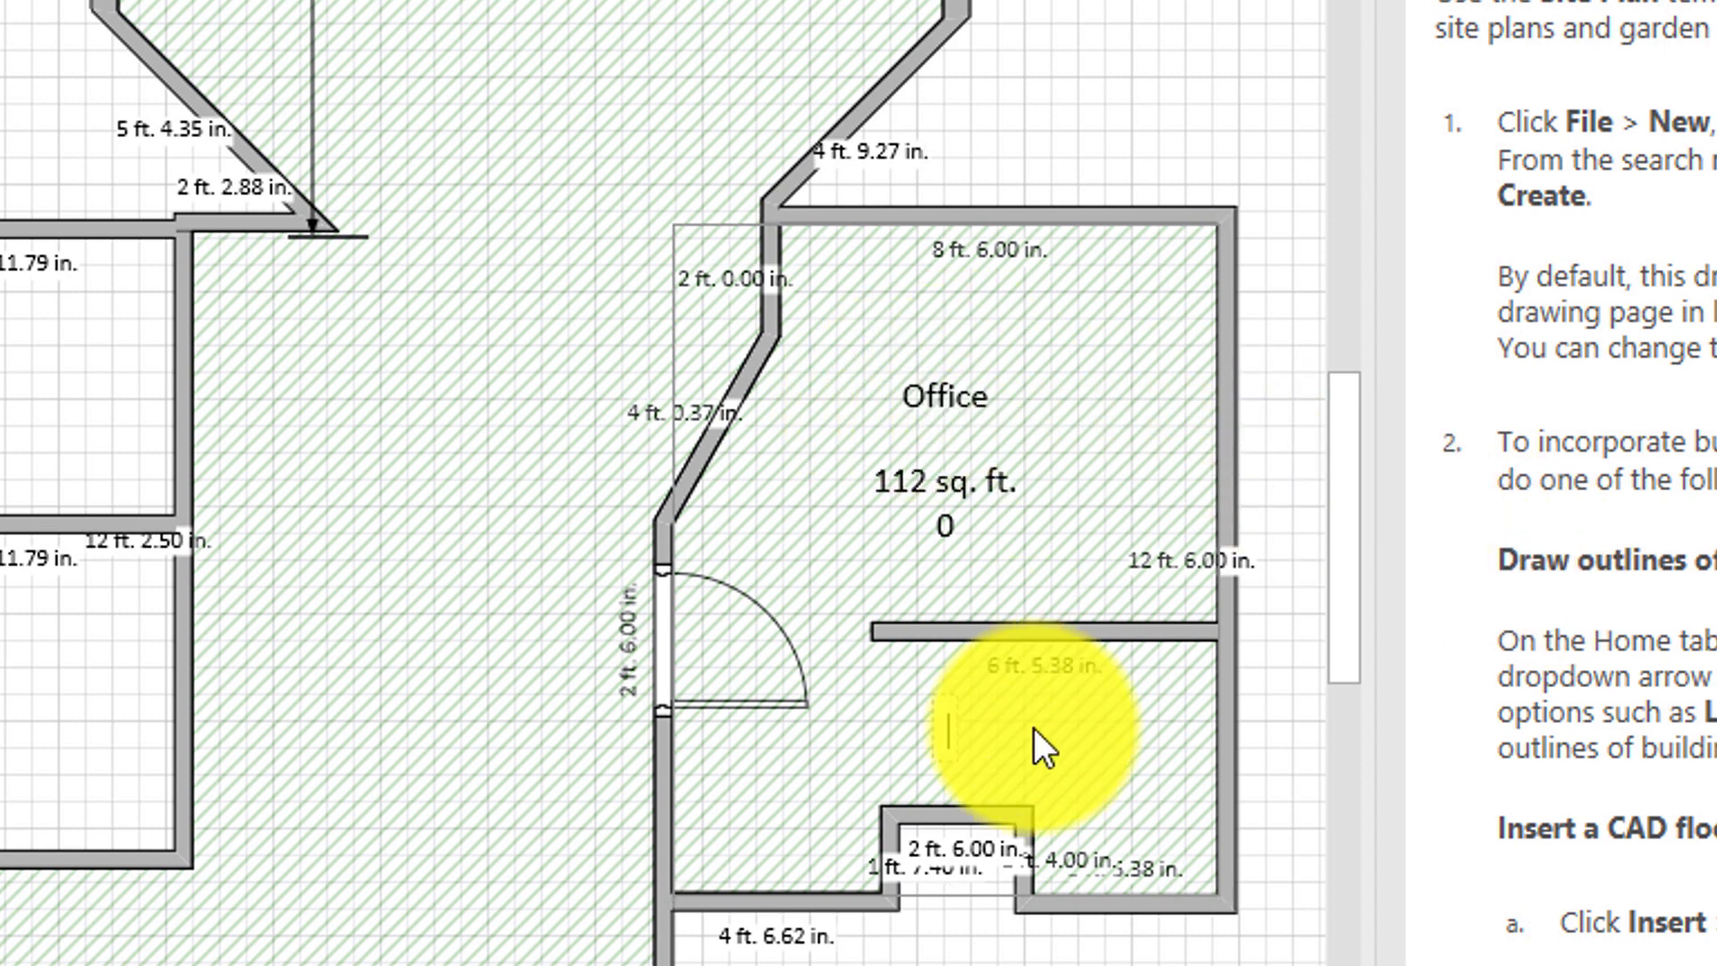
type("Closet")
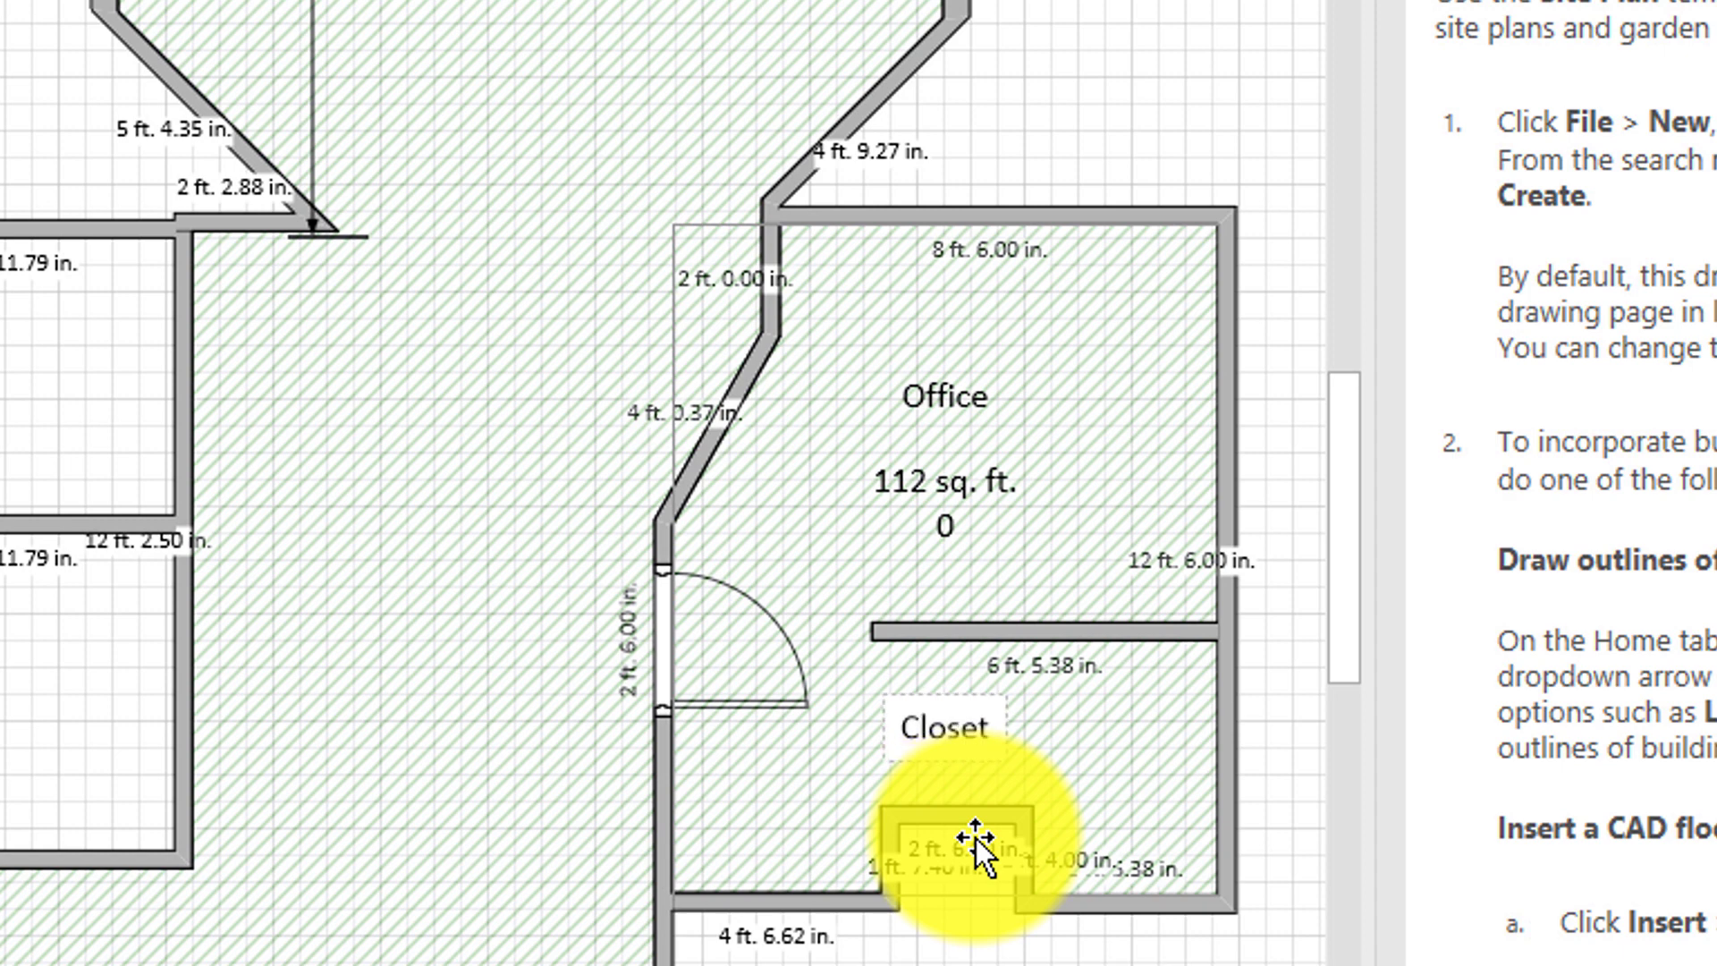
left_click(1092, 105)
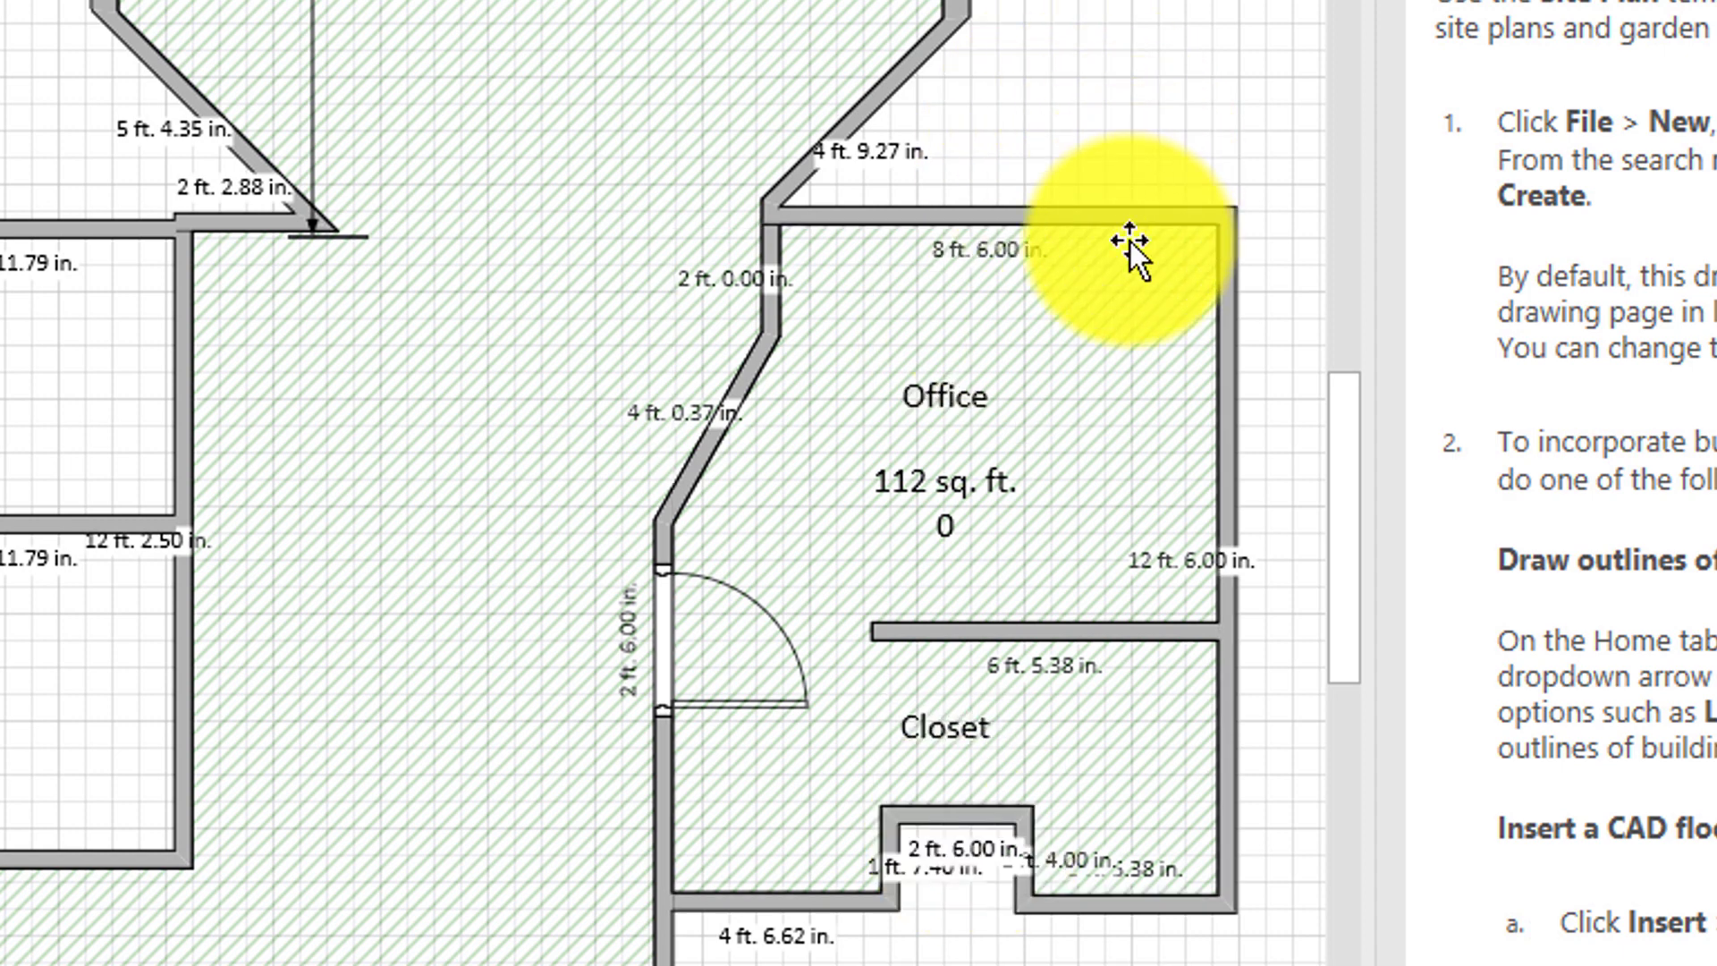
left_click(1091, 465)
right_click(1091, 470)
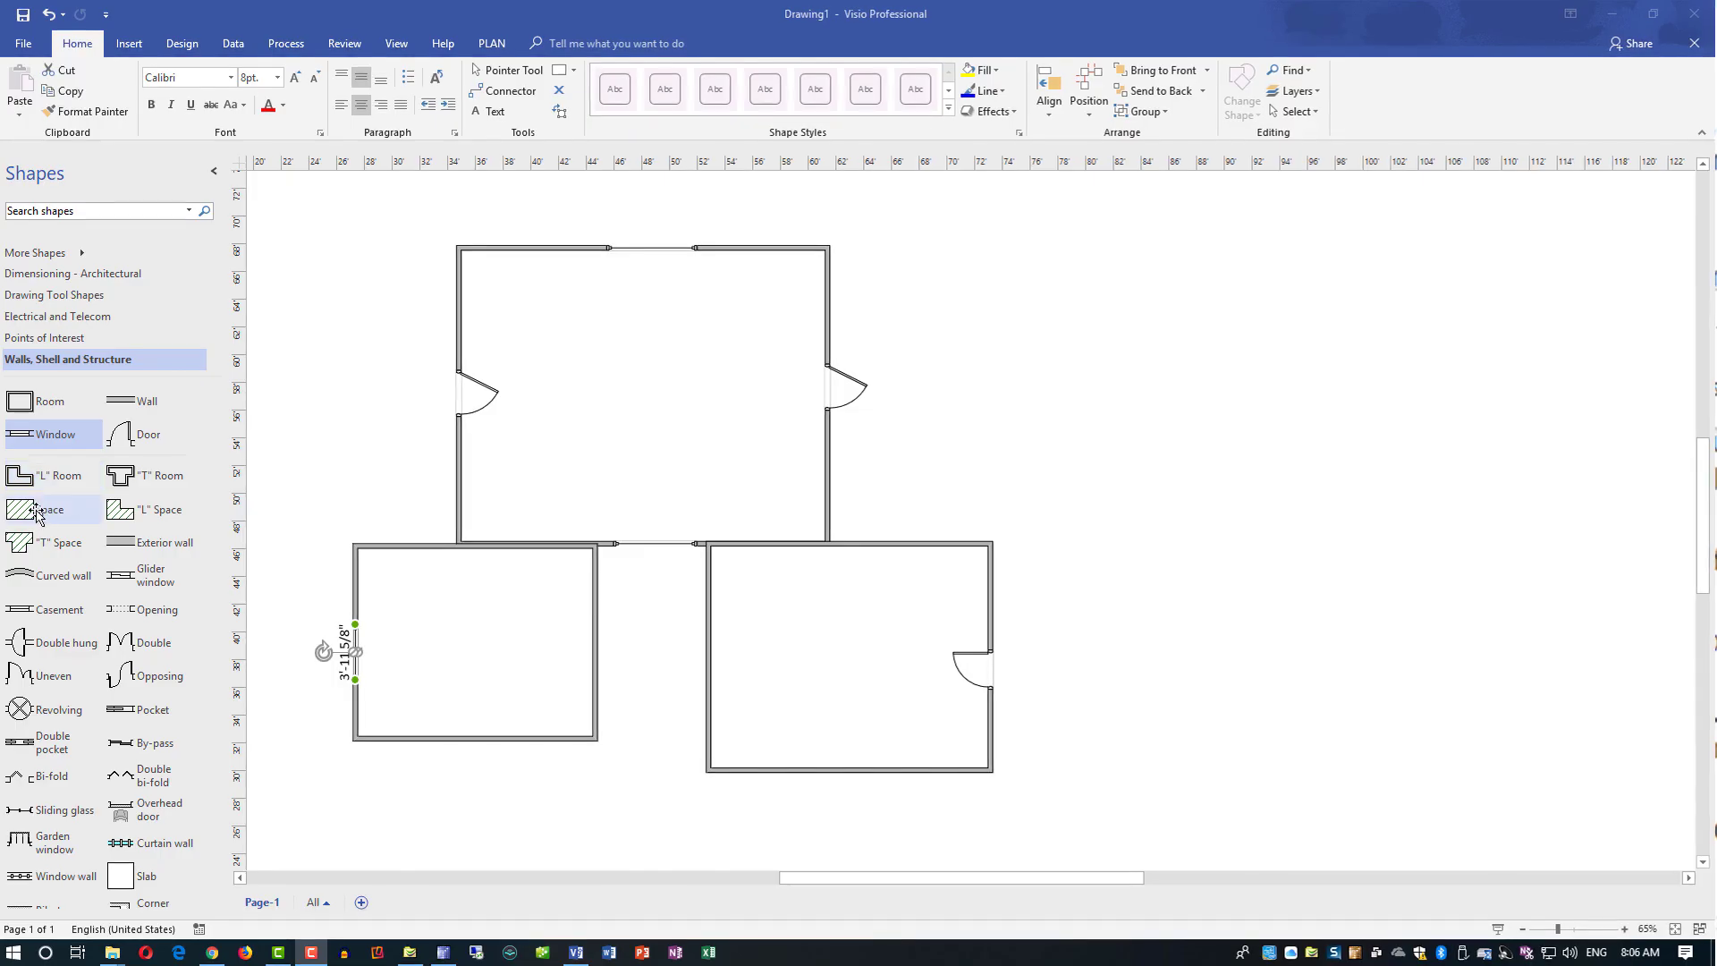
In Drawing1, place a Space shape inside the large upper room and auto-size it to the room's walls.
left_click_drag(497, 470, 645, 399)
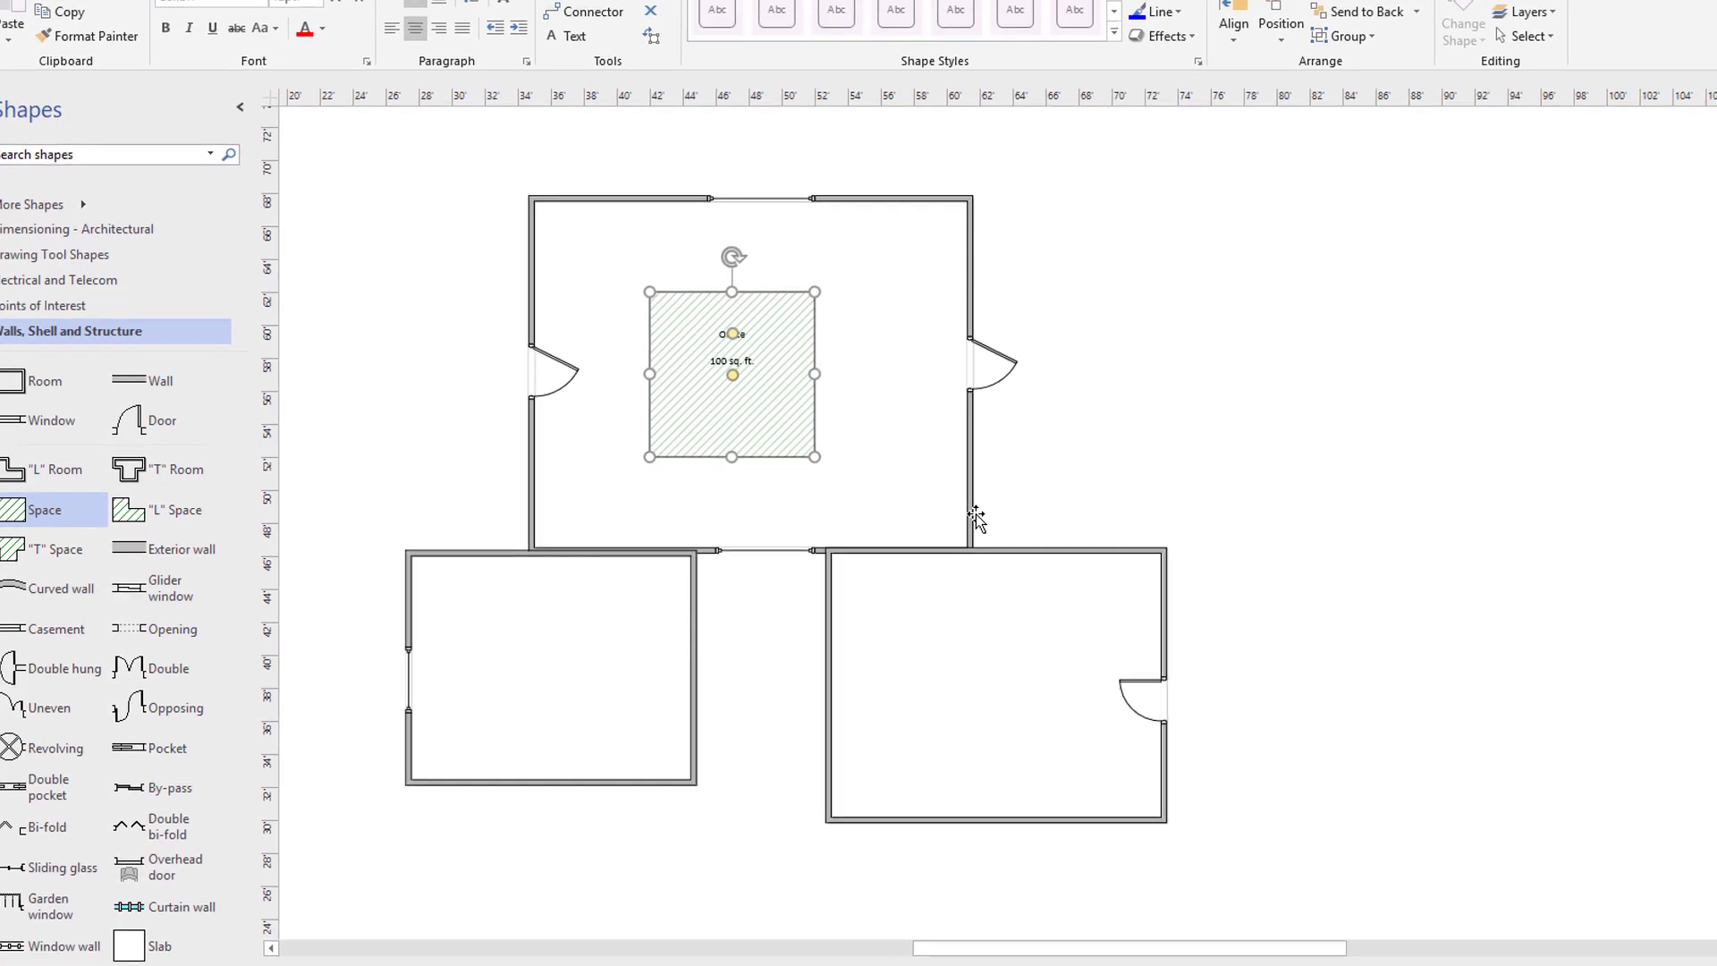
right_click(803, 349)
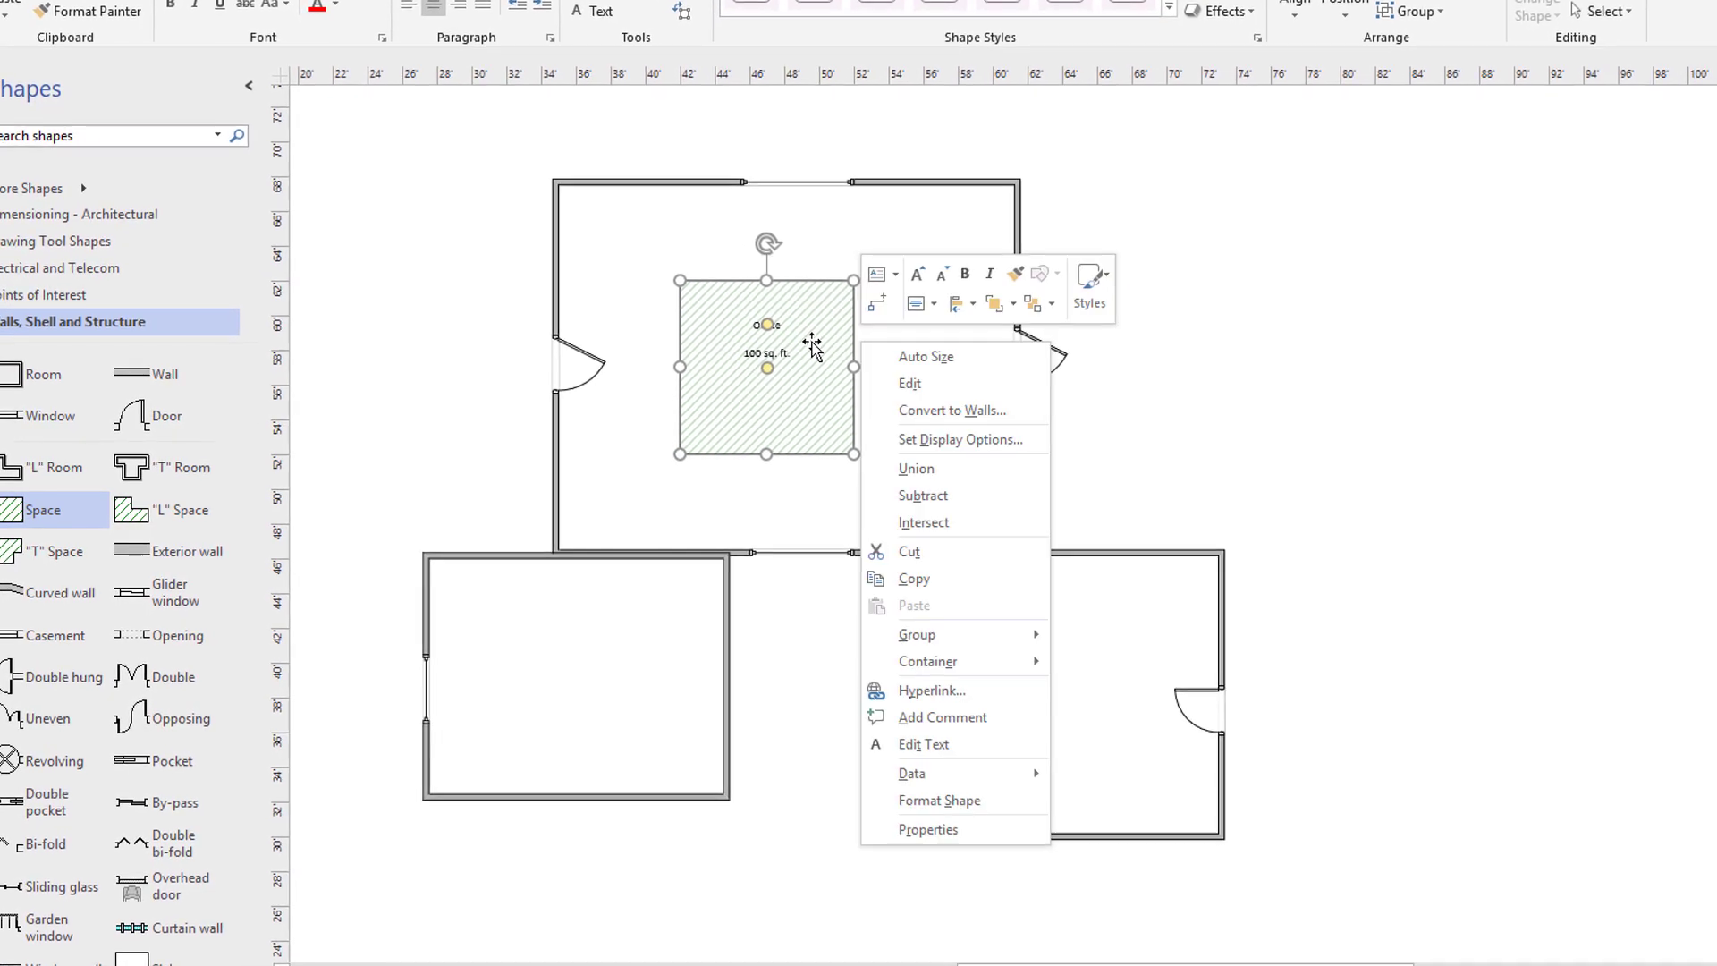
left_click(956, 354)
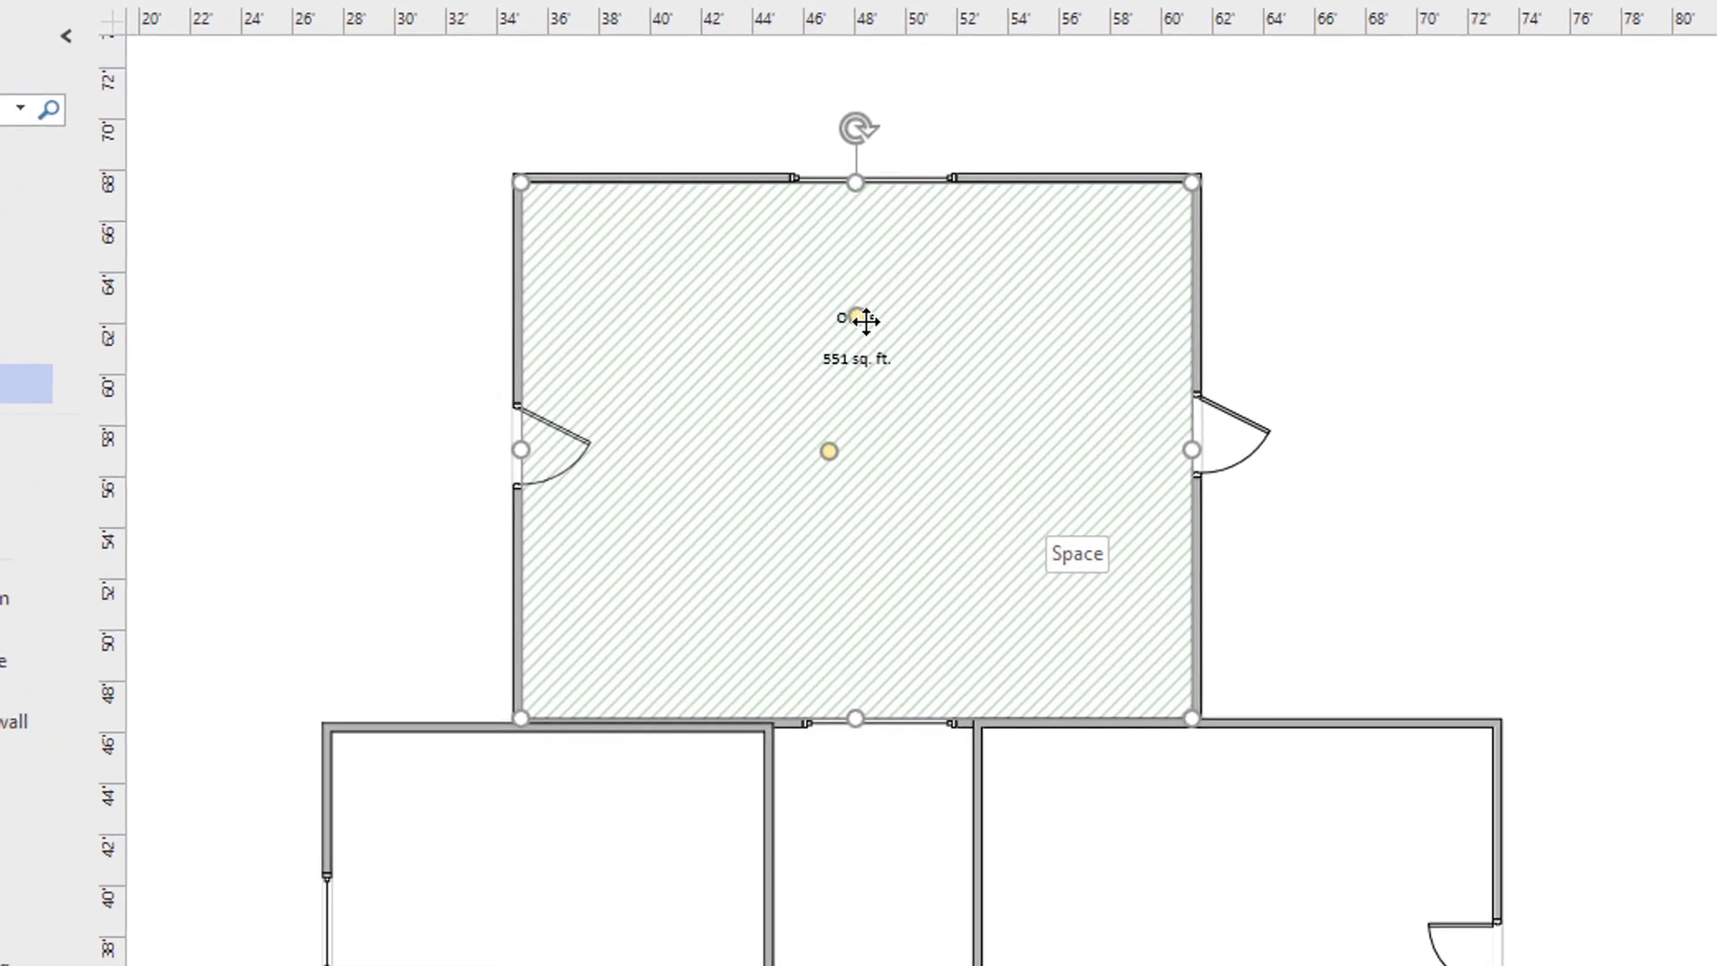
Set the large room's space use to Master Bedroom in its shape data.
right_click(1045, 352)
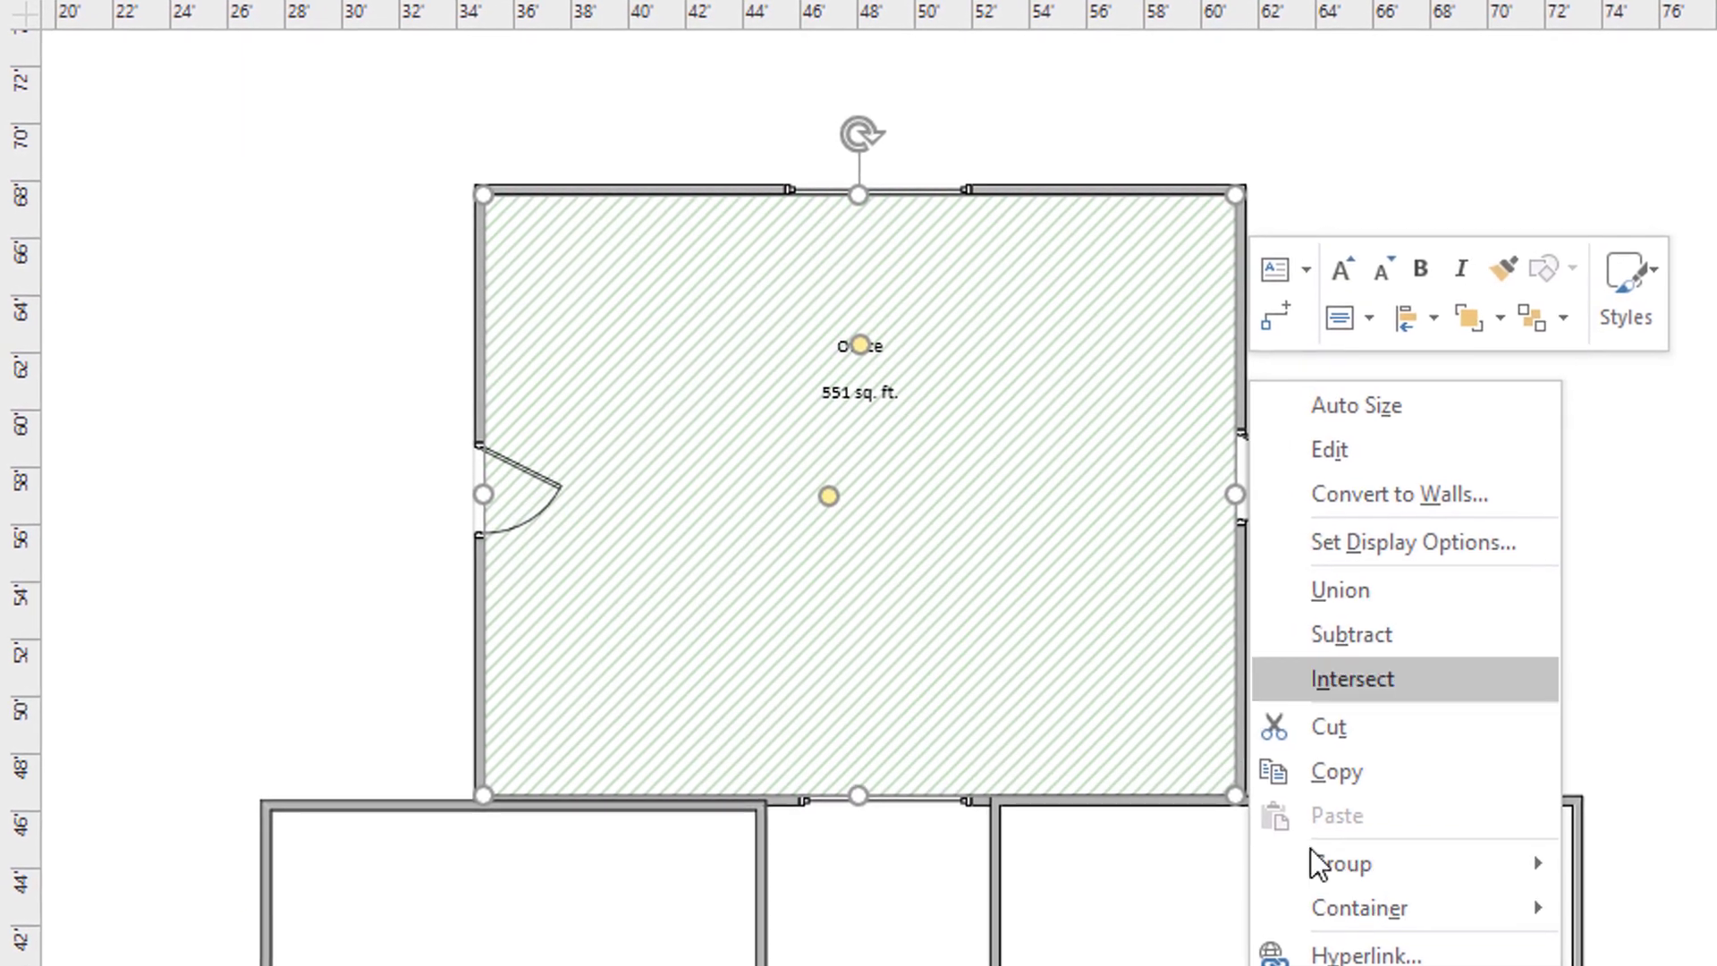
left_click(1332, 964)
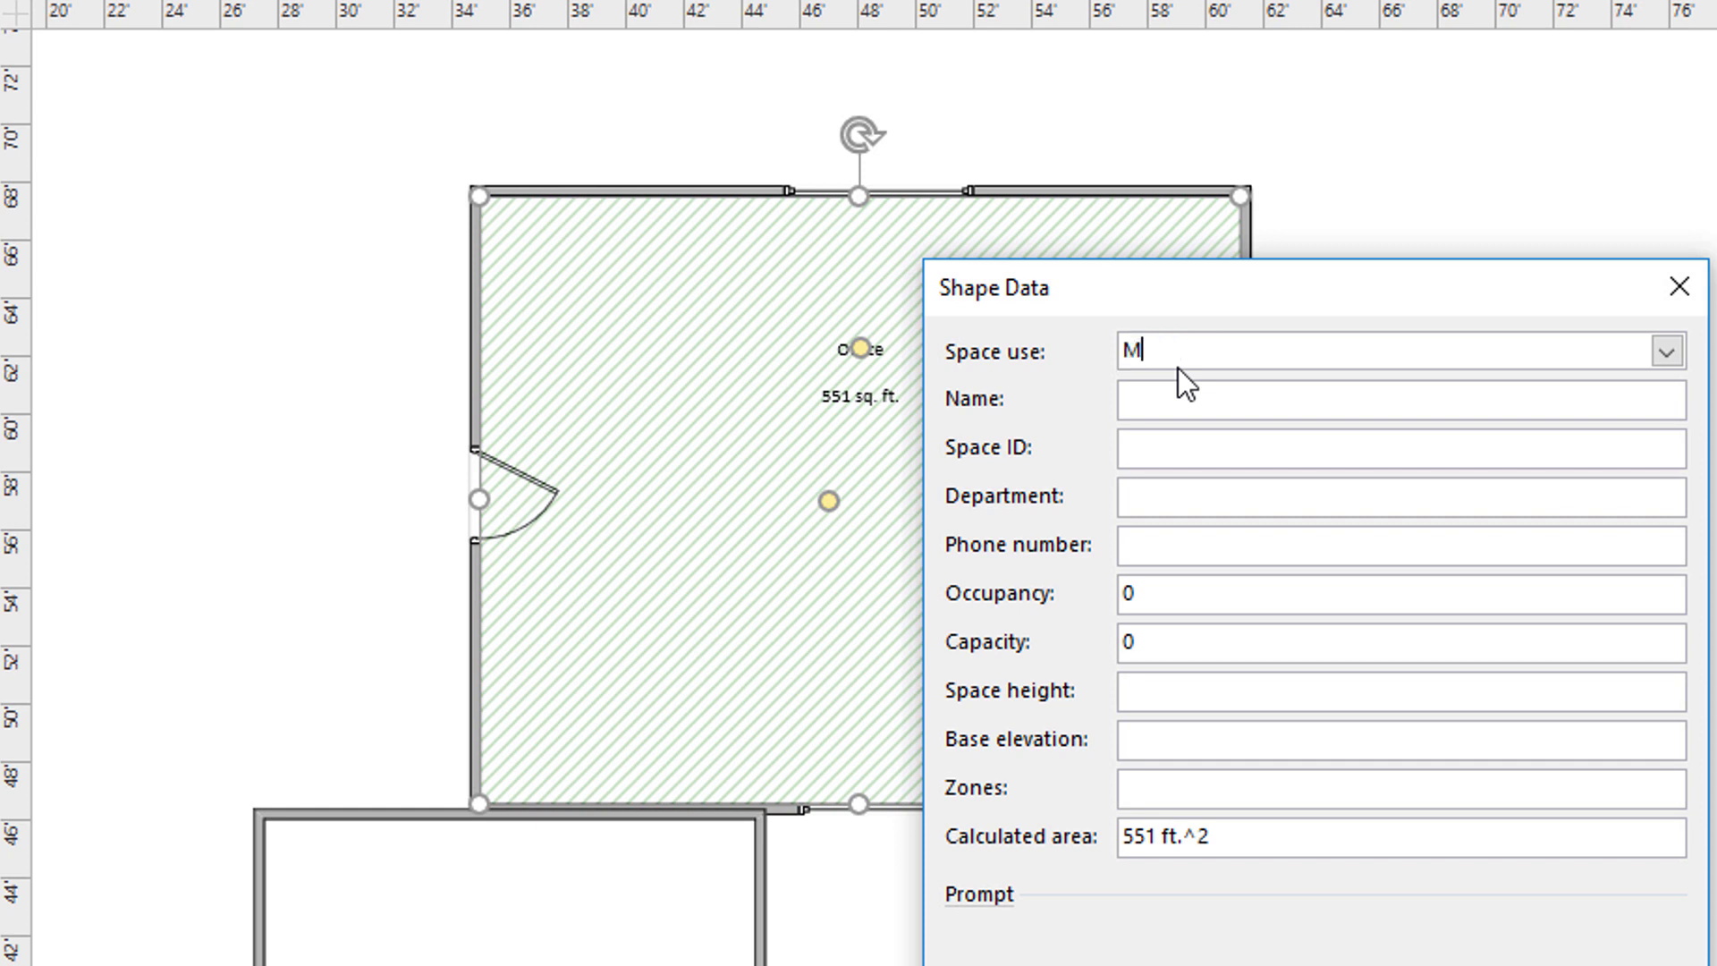
type("Master Bedroom")
key("Return")
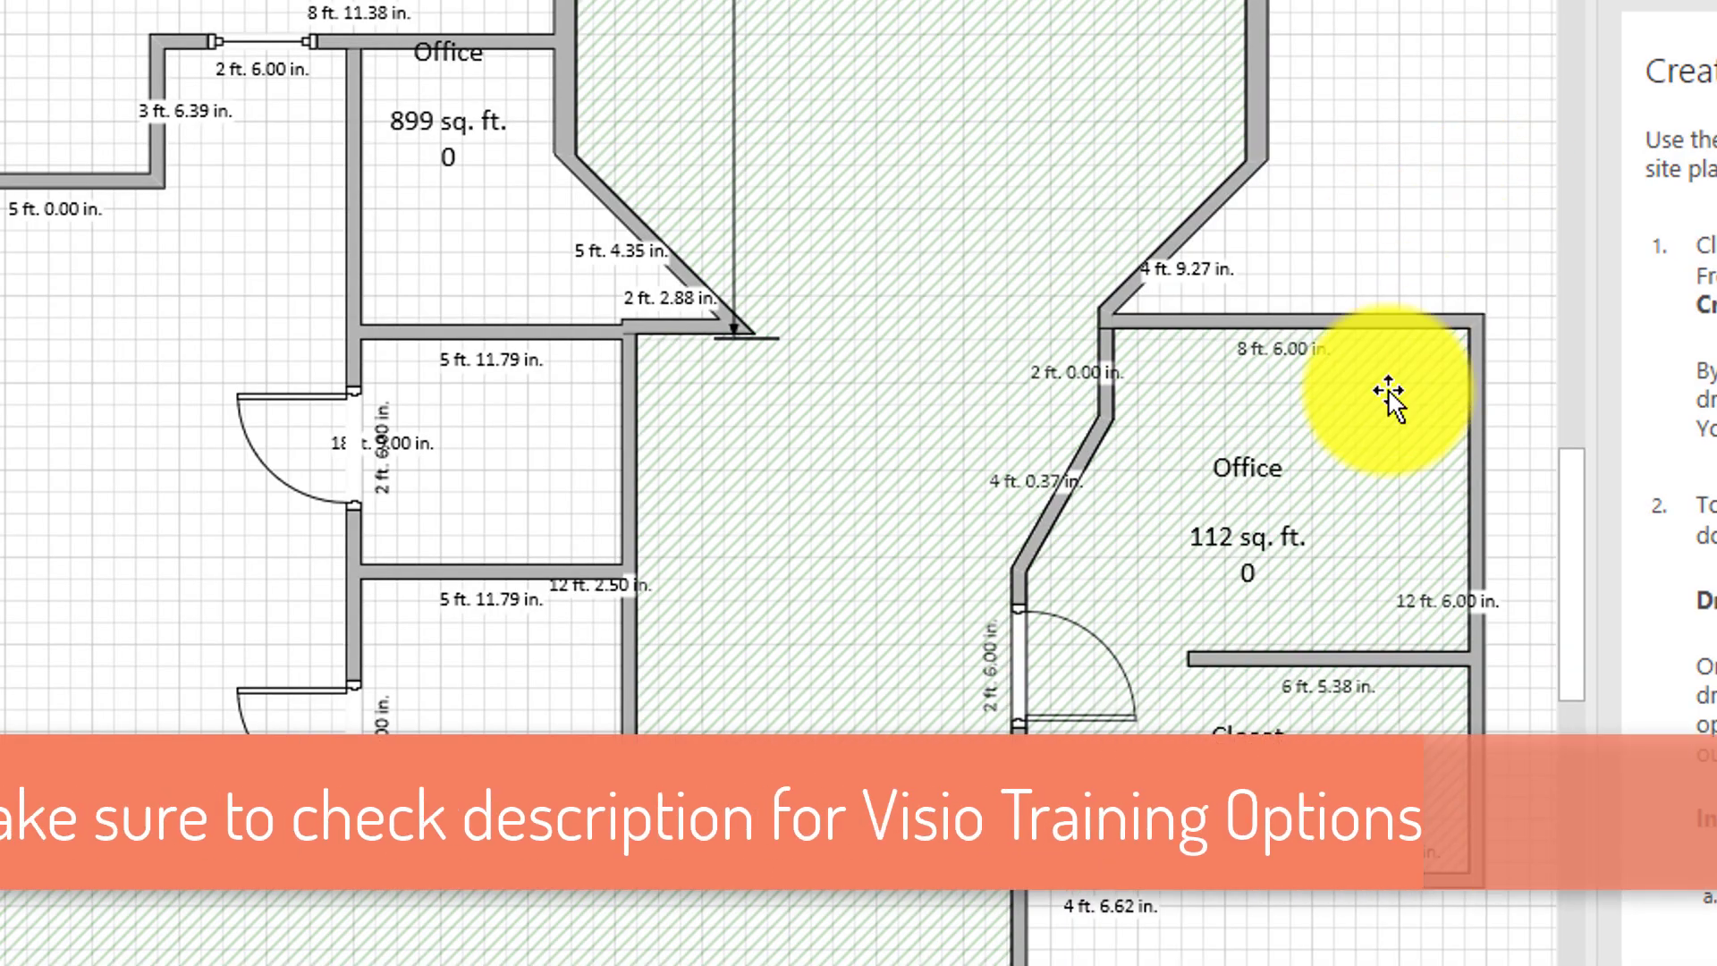
In the floor calculations drawing, change the angled-wall room's space use from Office to Closet.
right_click(1484, 336)
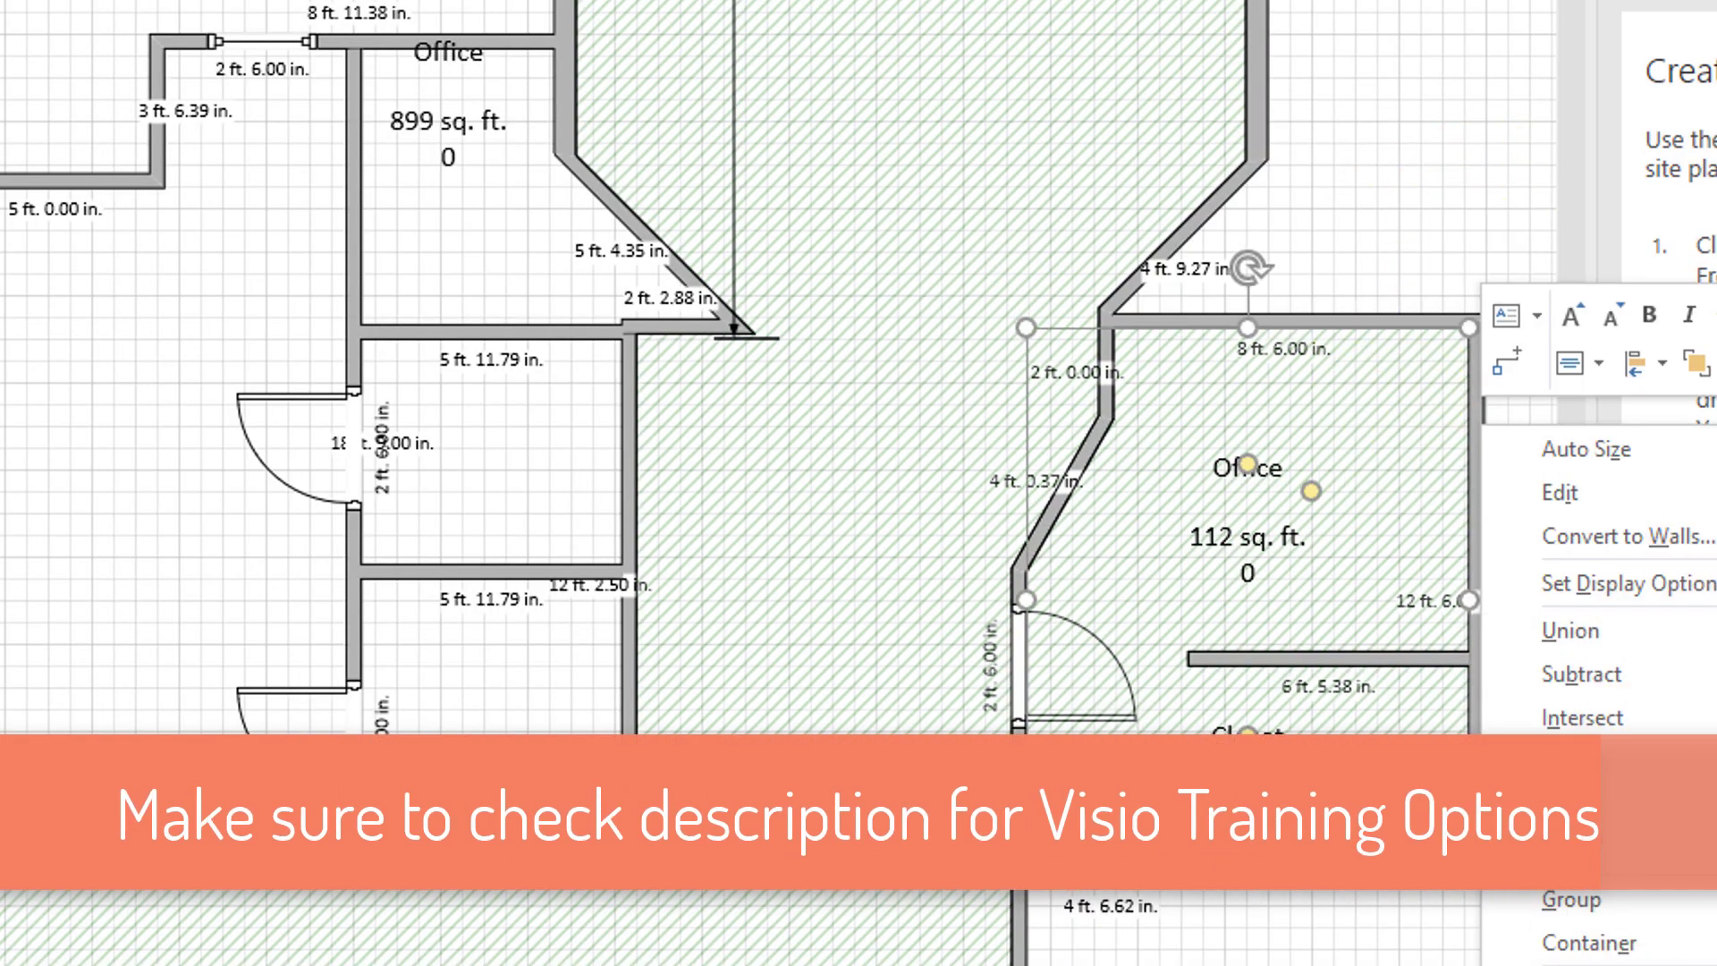
left_click(1541, 486)
type("c")
key("Return")
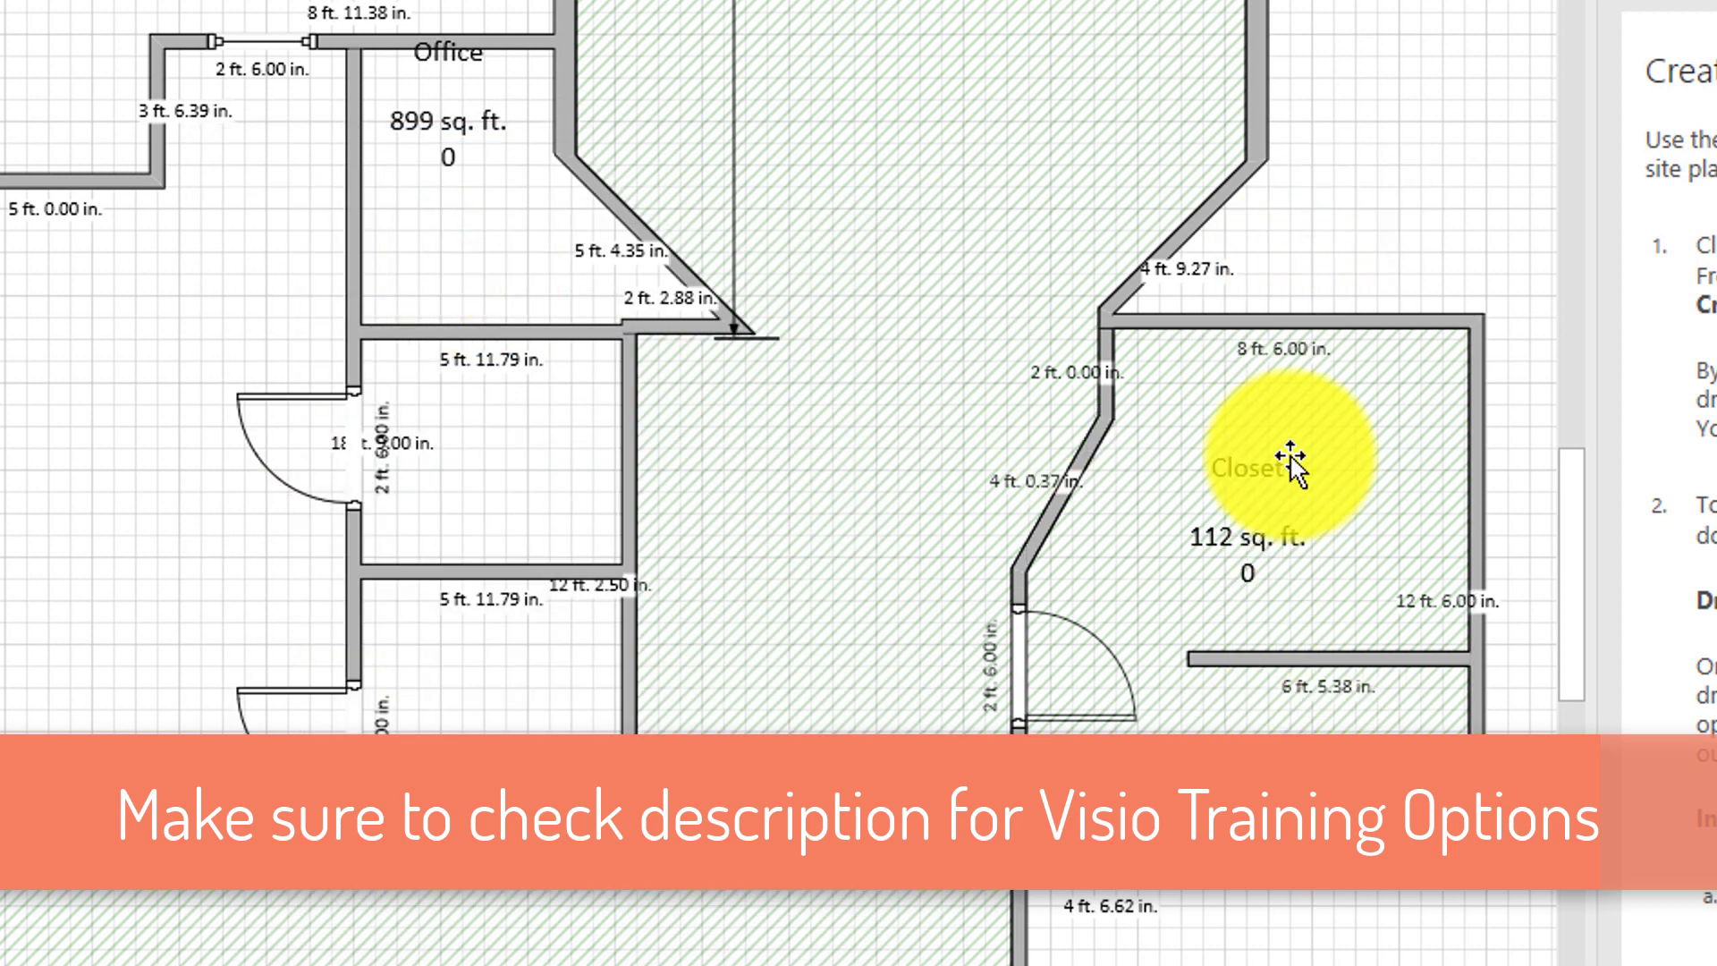
Dimension the Closet space horizontally between its left and right walls, just above the short inner wall, and select the space.
scroll(1310, 939, "down", 2)
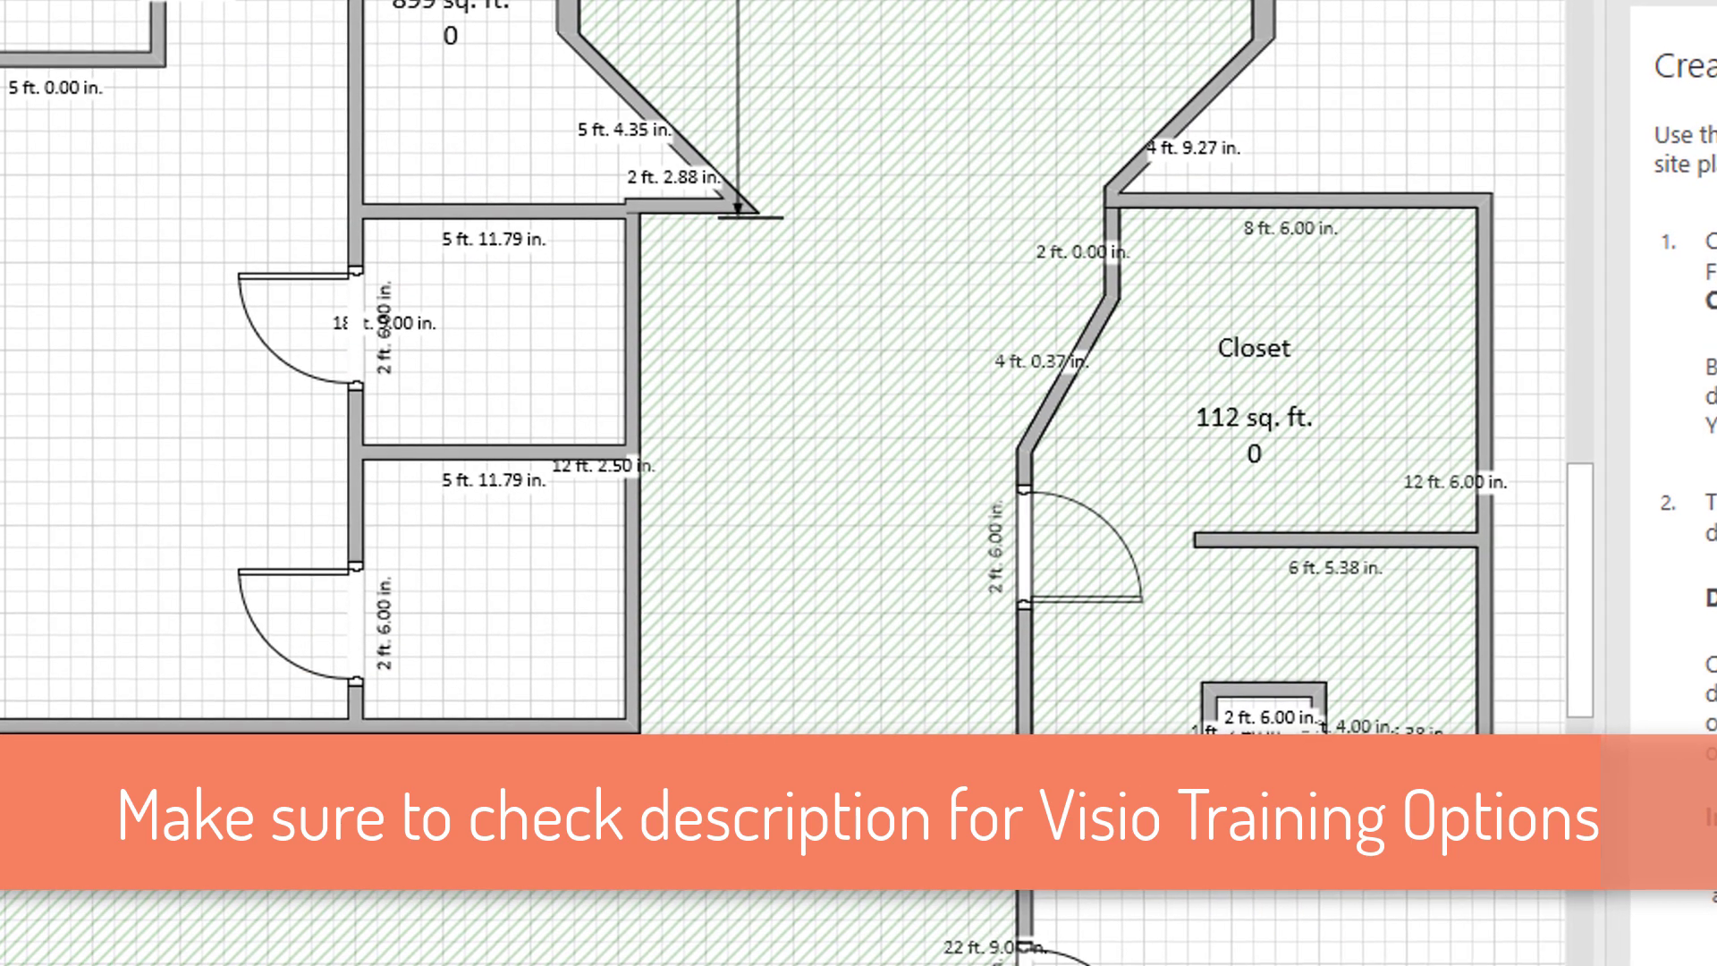
scroll(1046, 894, "right", 5)
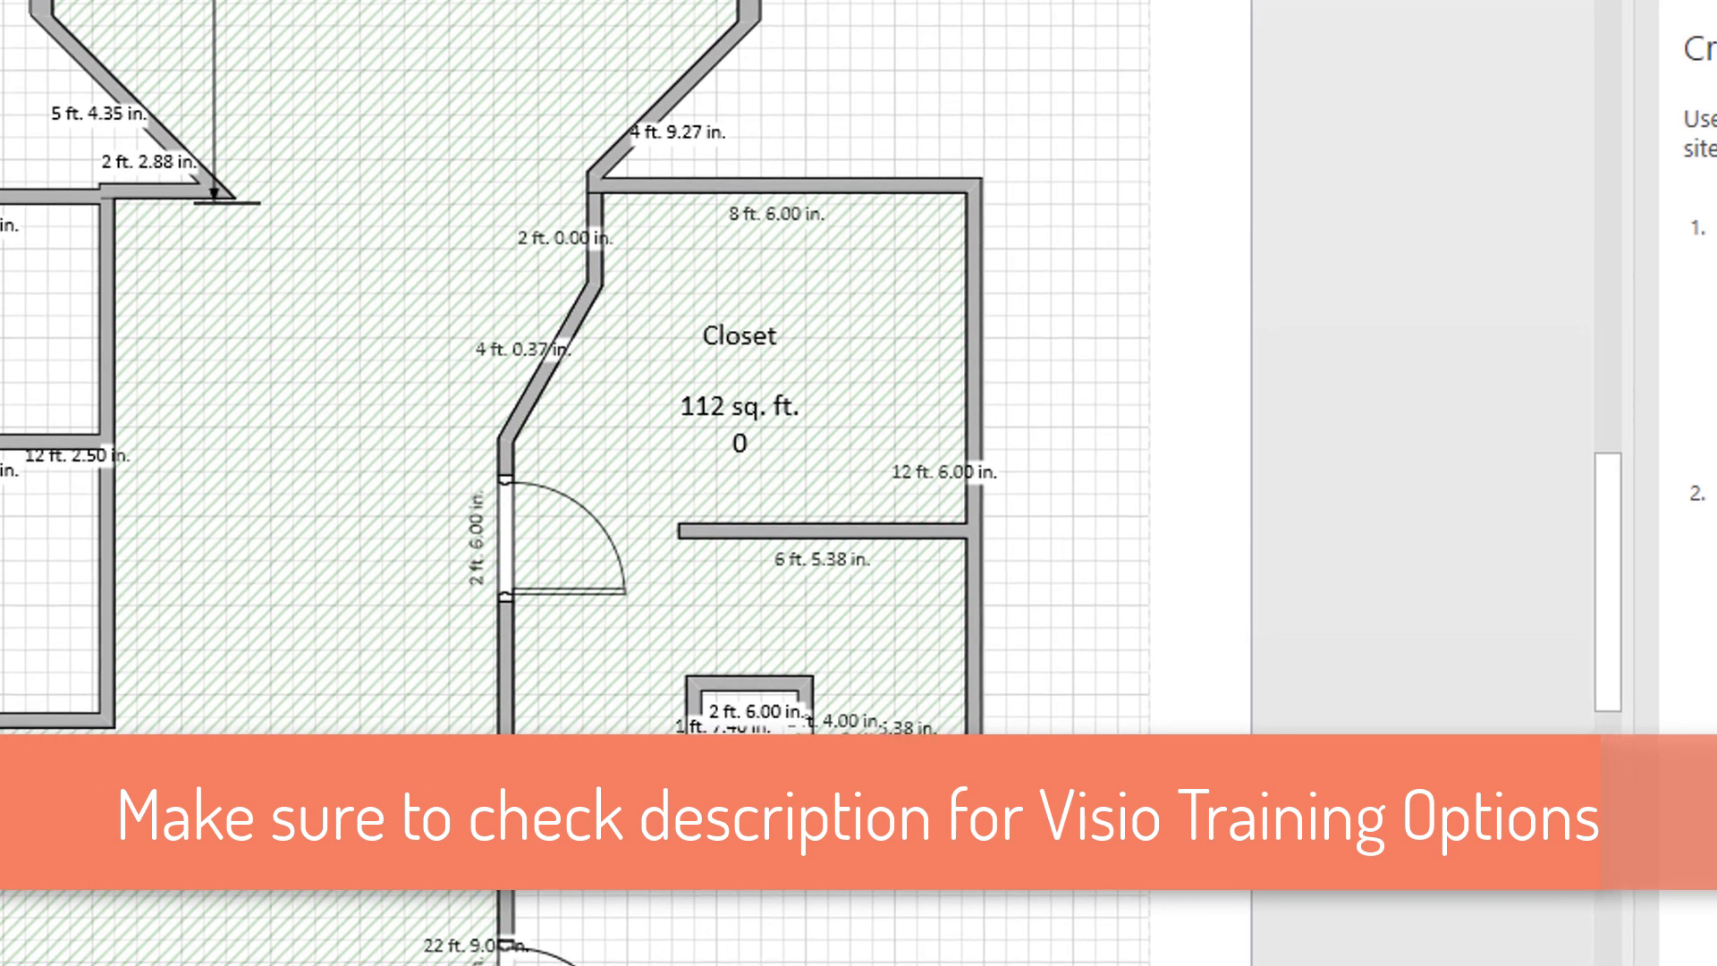
left_click_drag(966, 362, 567, 468)
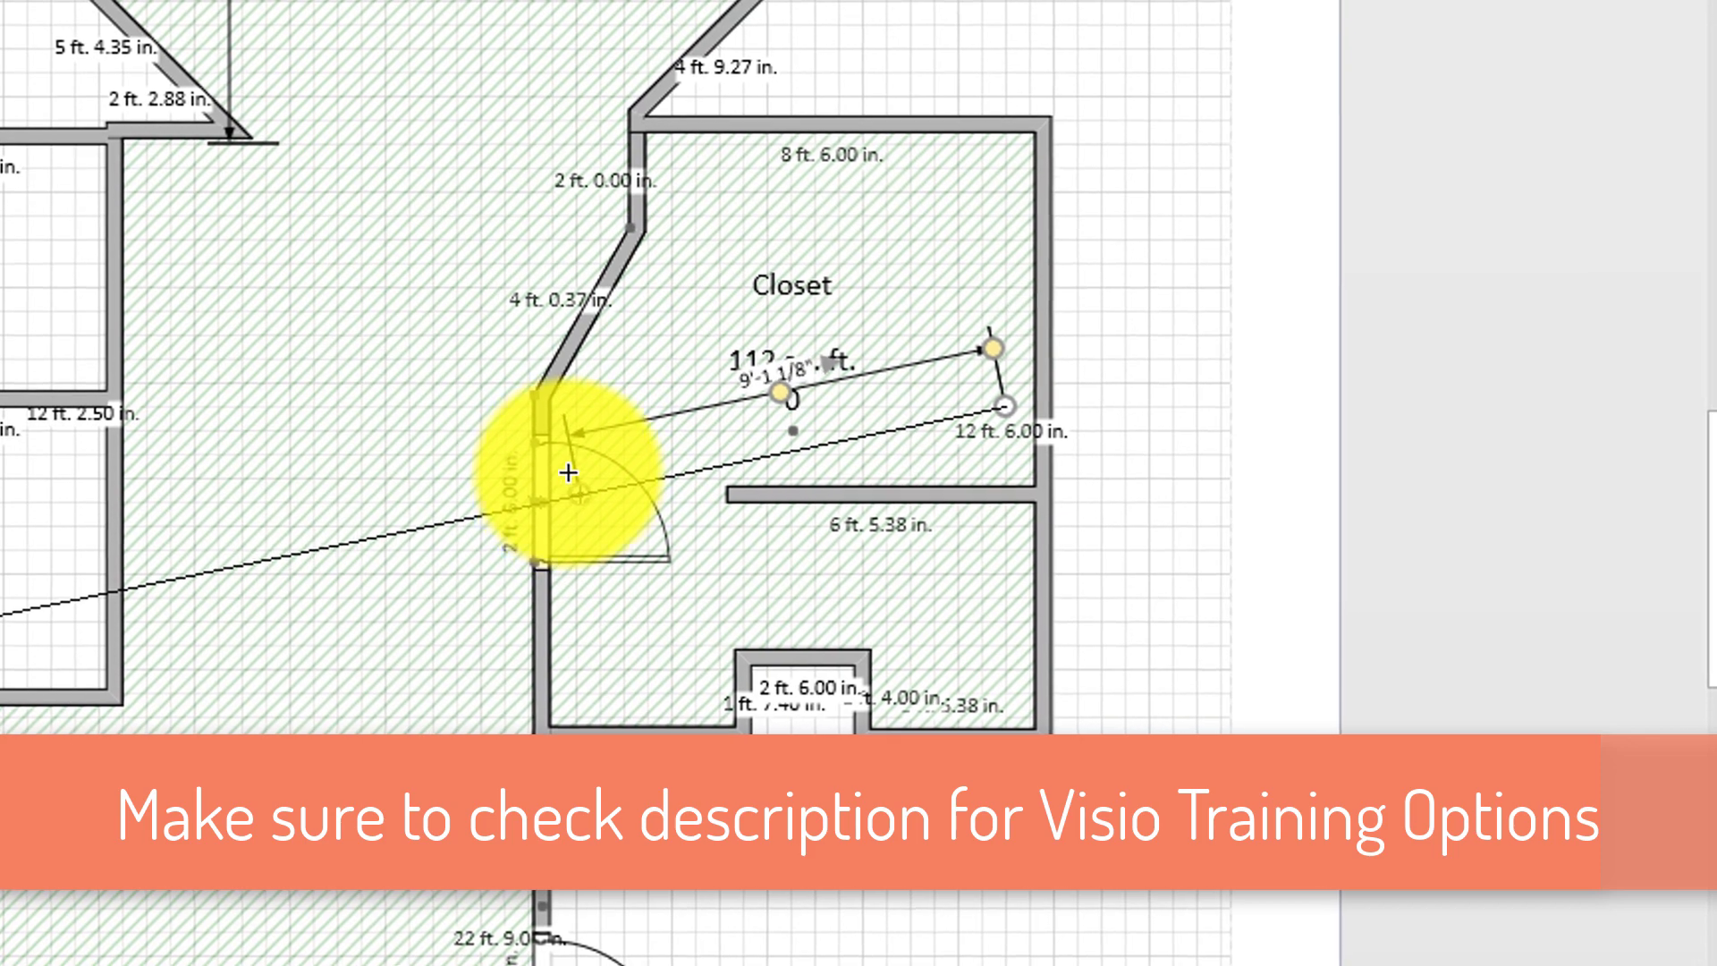
left_click_drag(992, 413, 1023, 480)
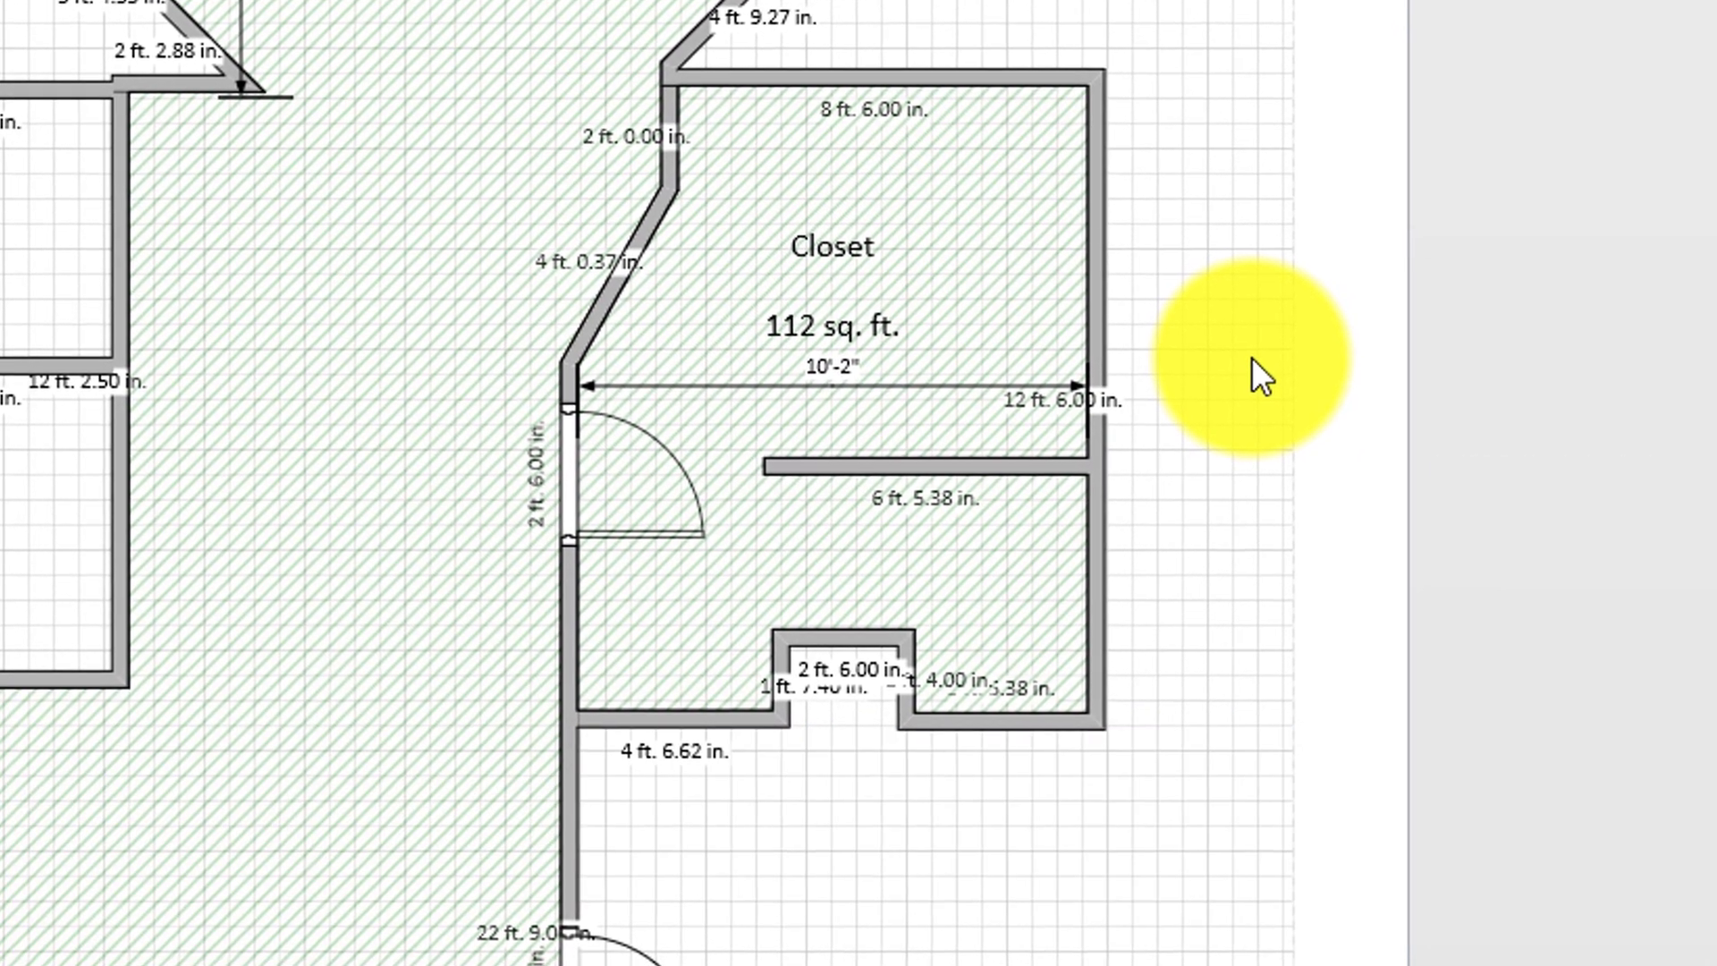
left_click(1107, 295)
left_click(1089, 319)
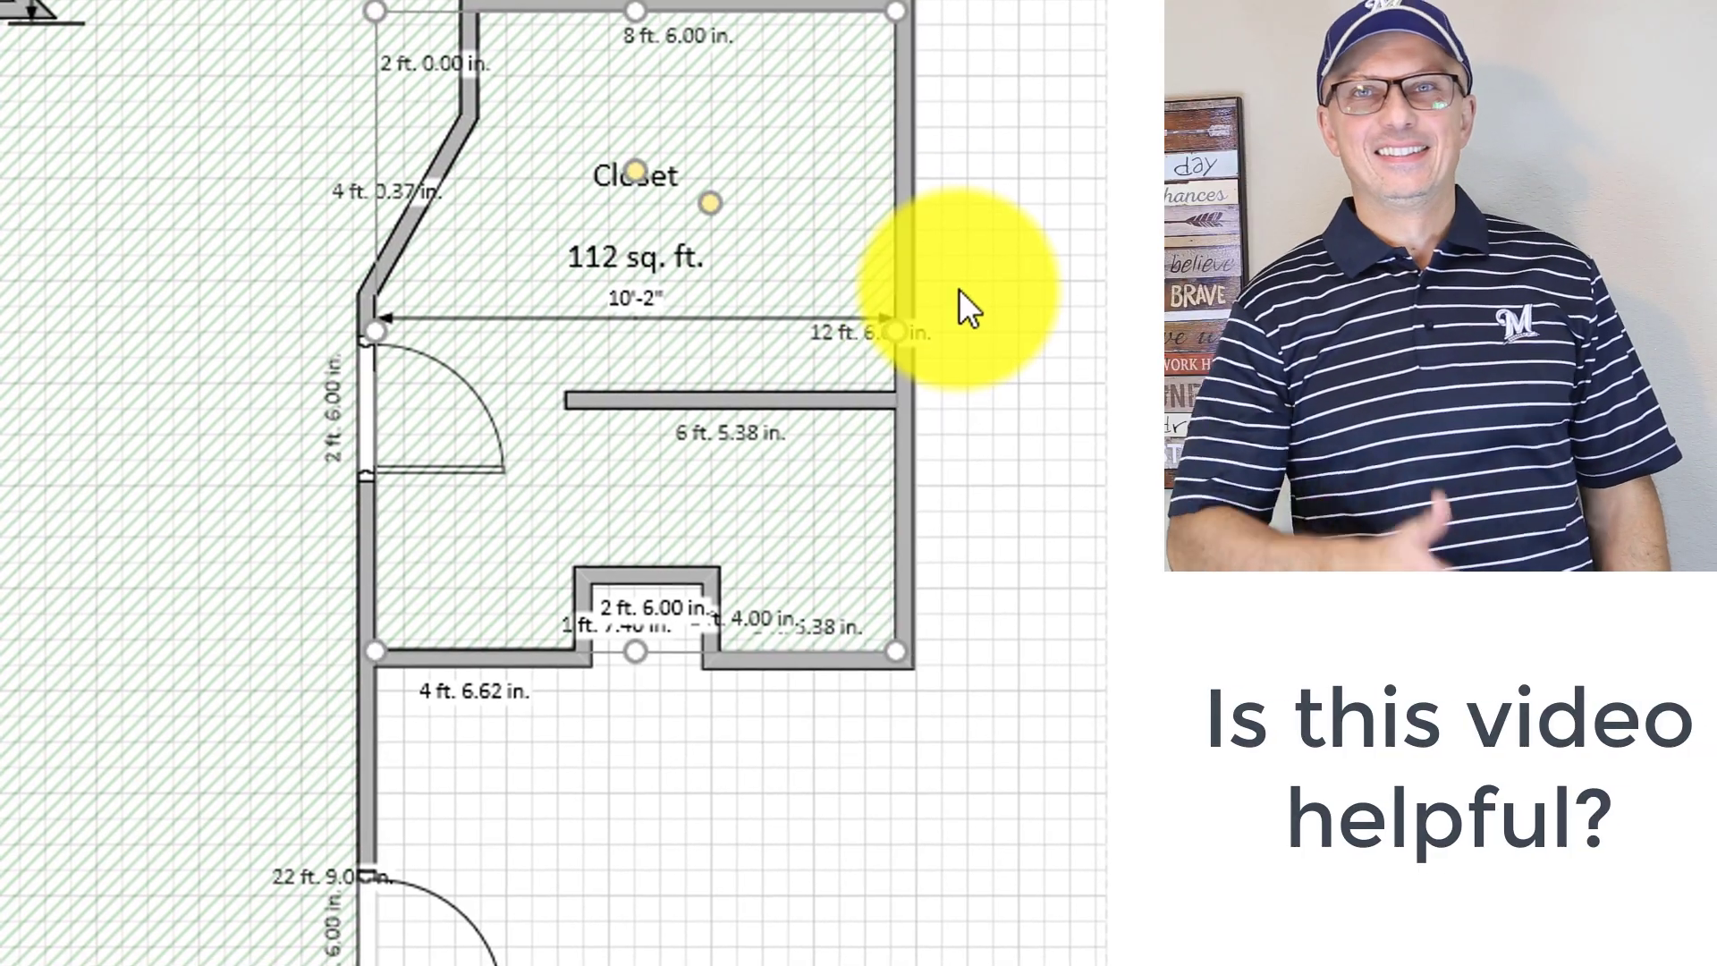
Move the Closet's right wall outward so the room is 10'-6 1/2" wide, and deselect the wall.
left_click_drag(920, 283, 979, 393)
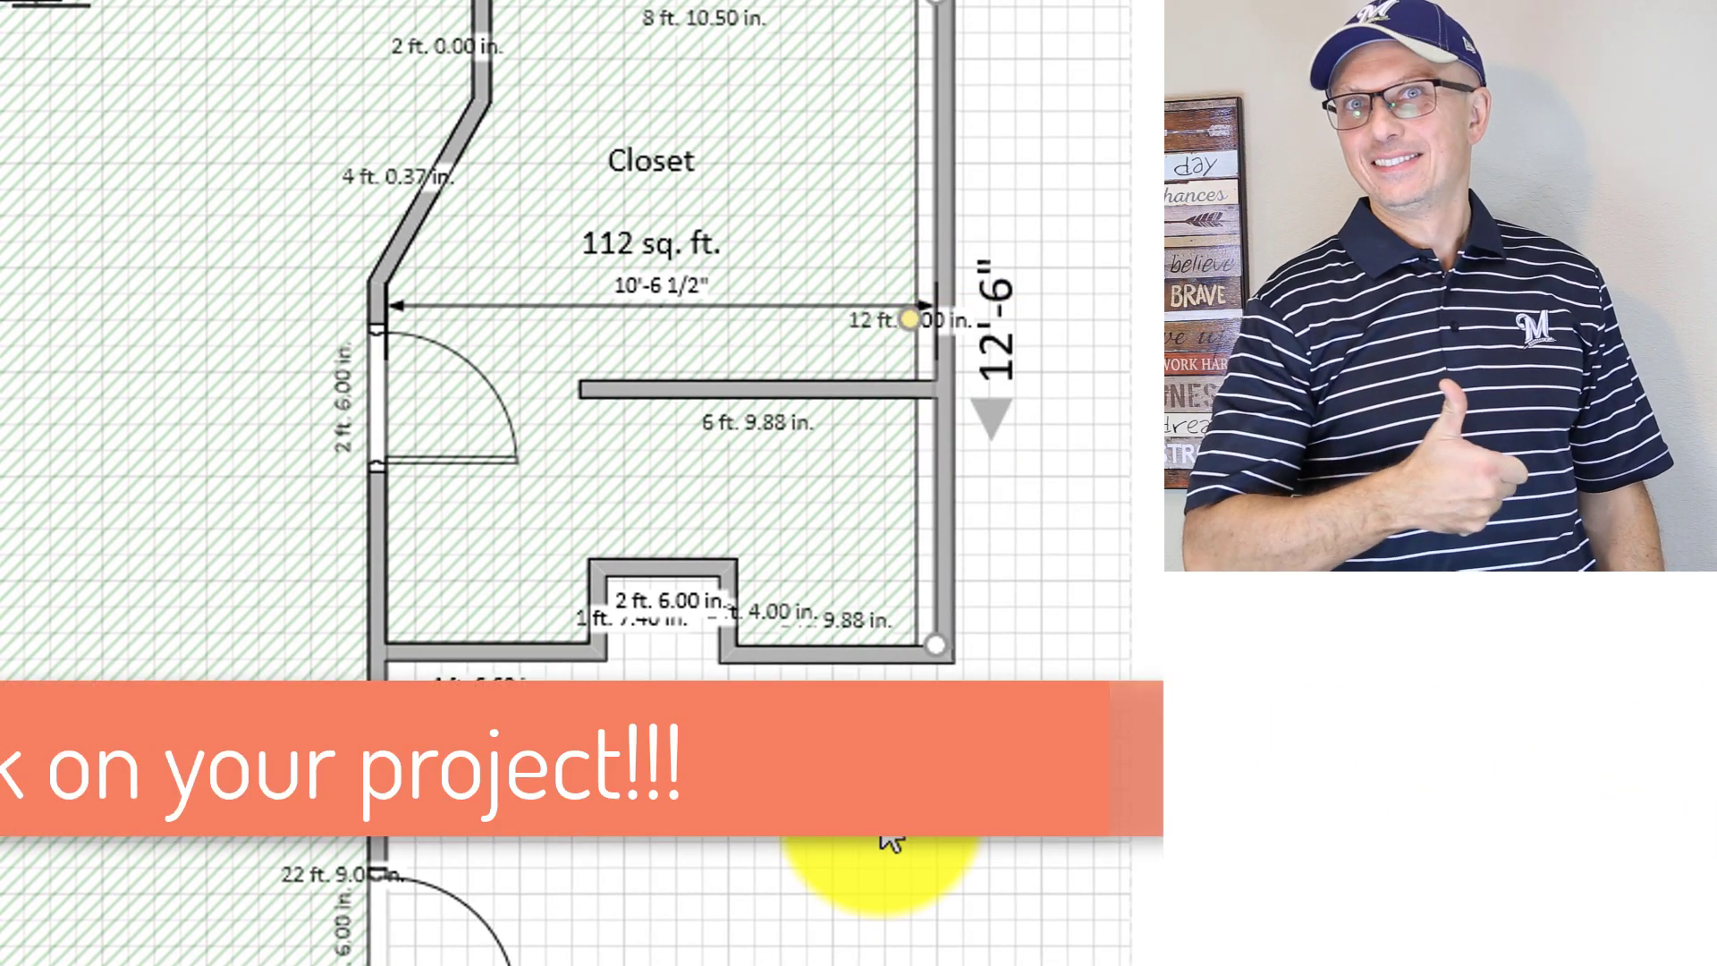
left_click(889, 860)
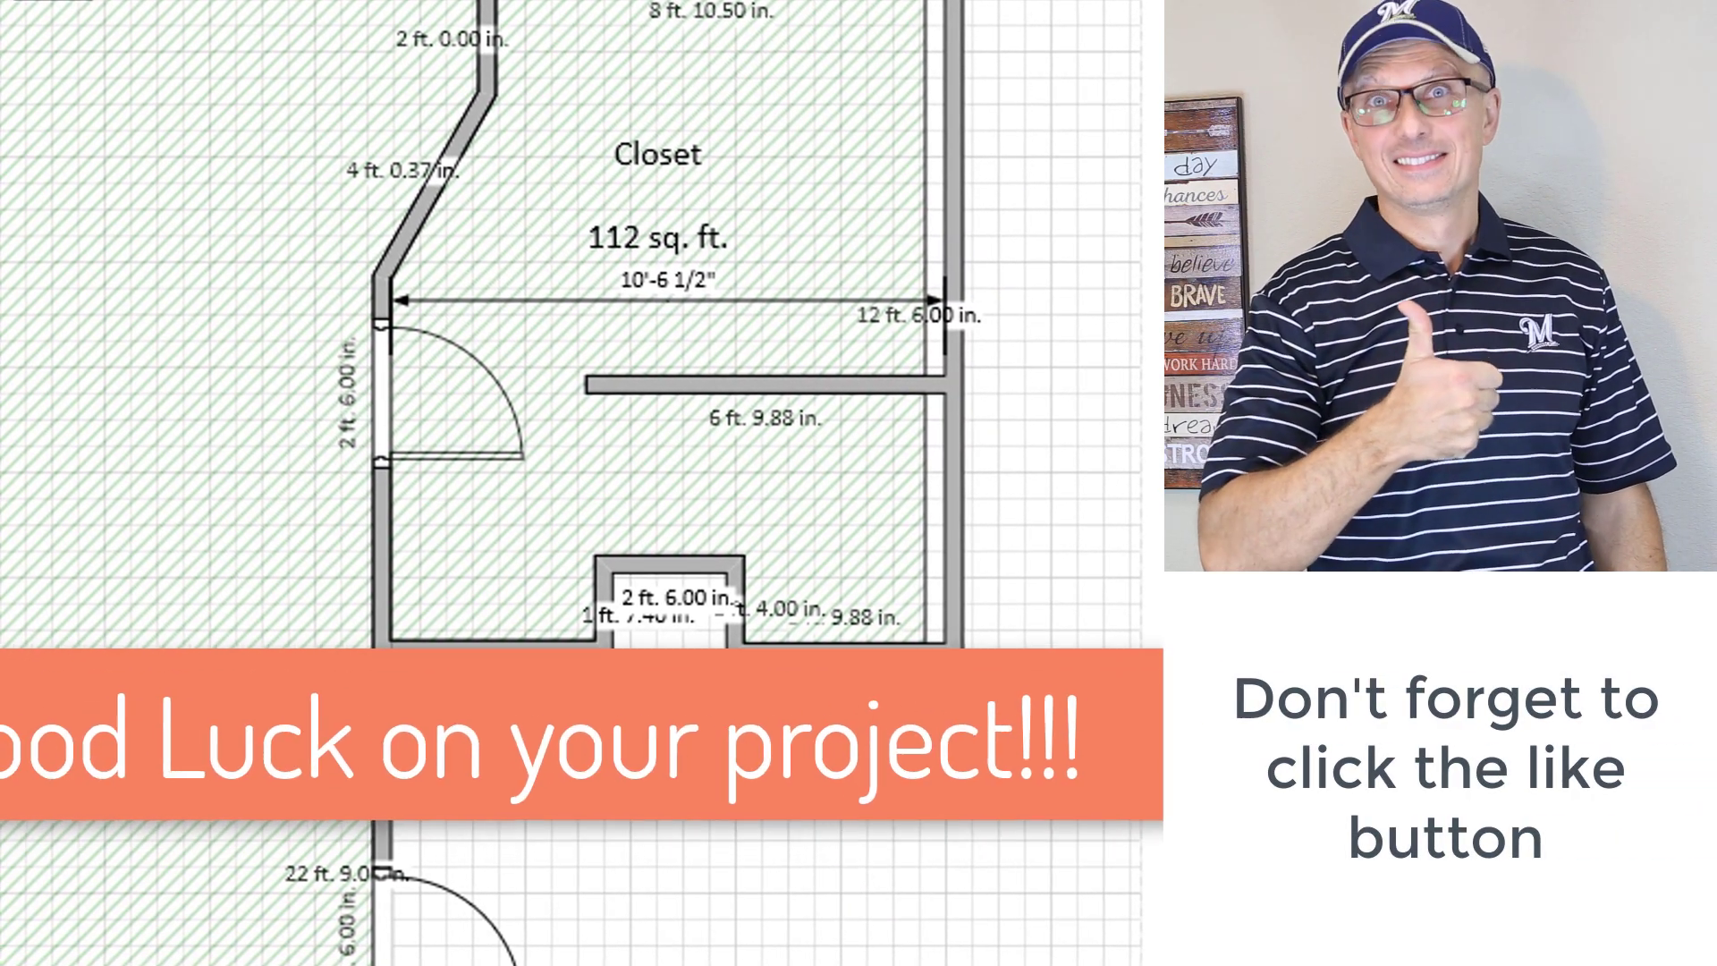
left_click(575, 80)
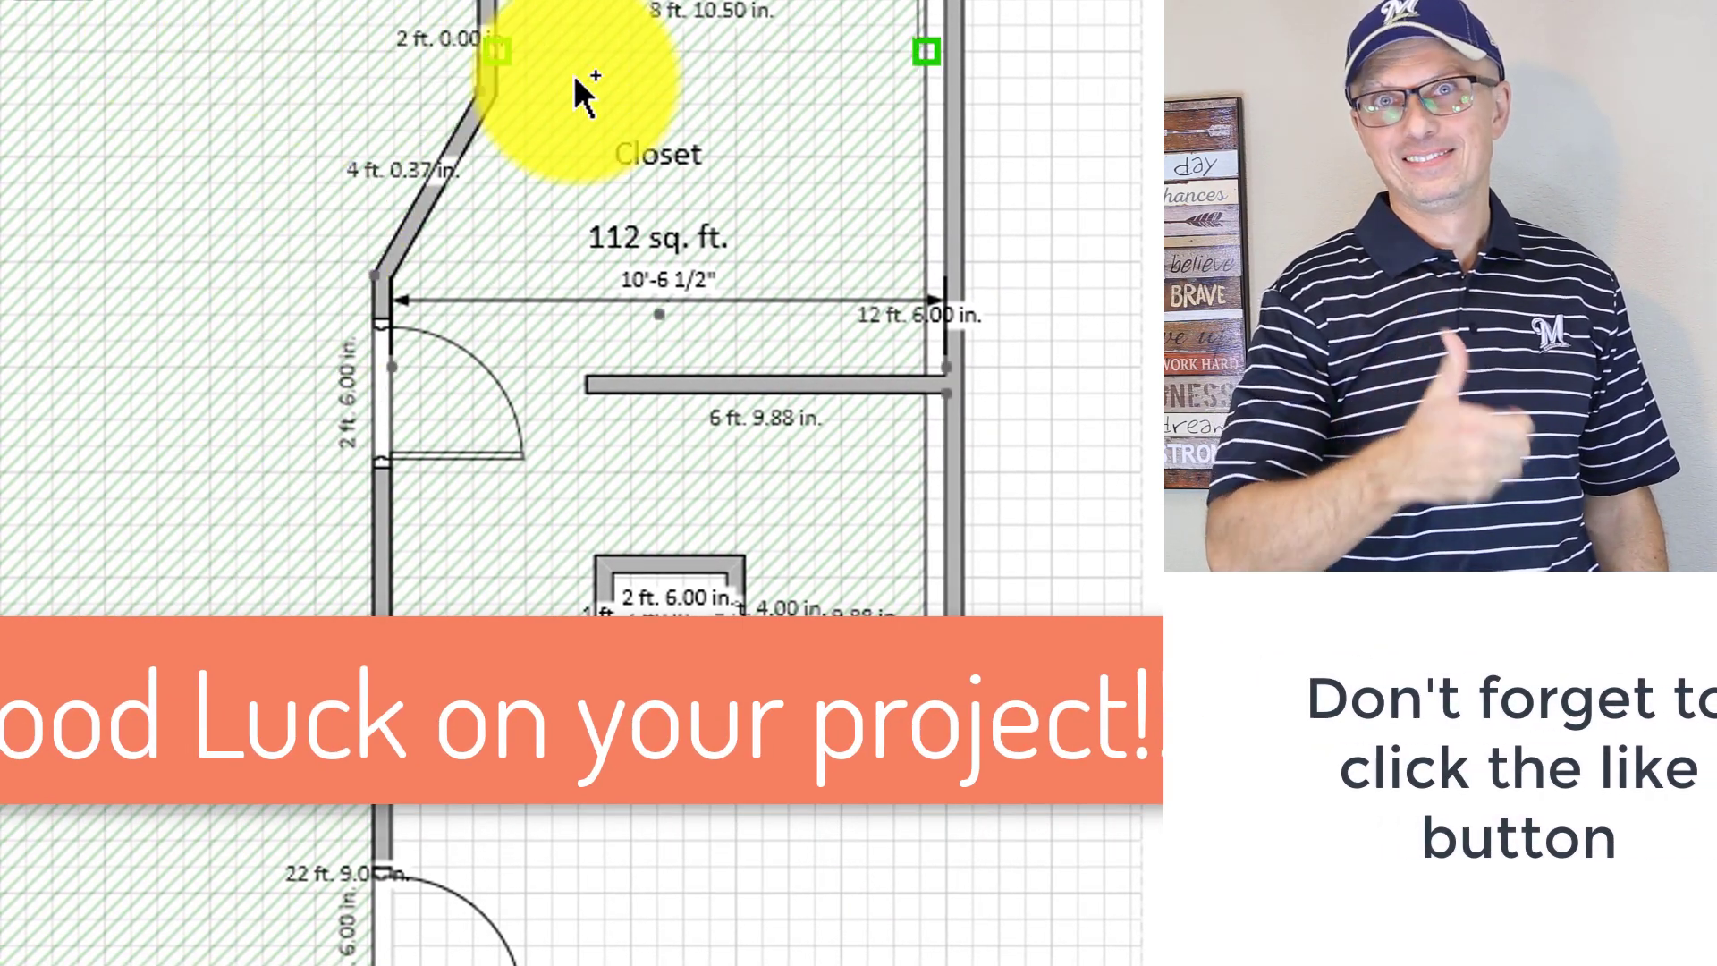
left_click_drag(474, 575, 477, 0)
left_click_drag(409, 425, 550, 442)
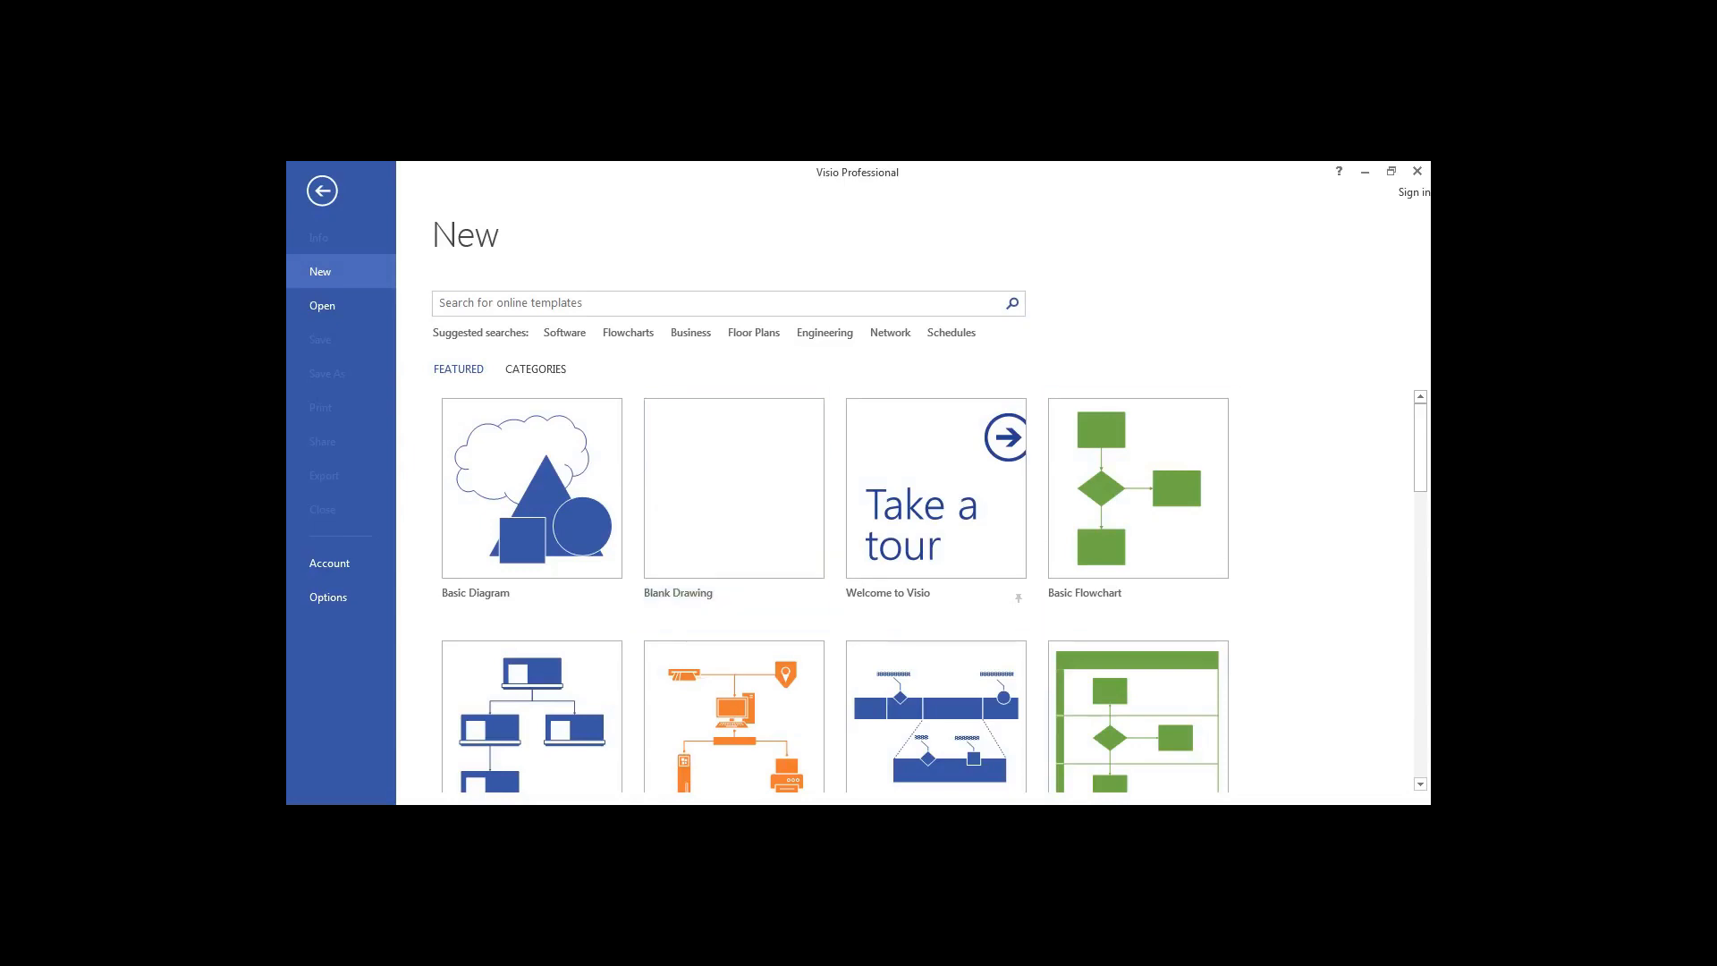
Start a new drawing from the Blank Drawing template.
left_click_drag(1420, 454, 1425, 486)
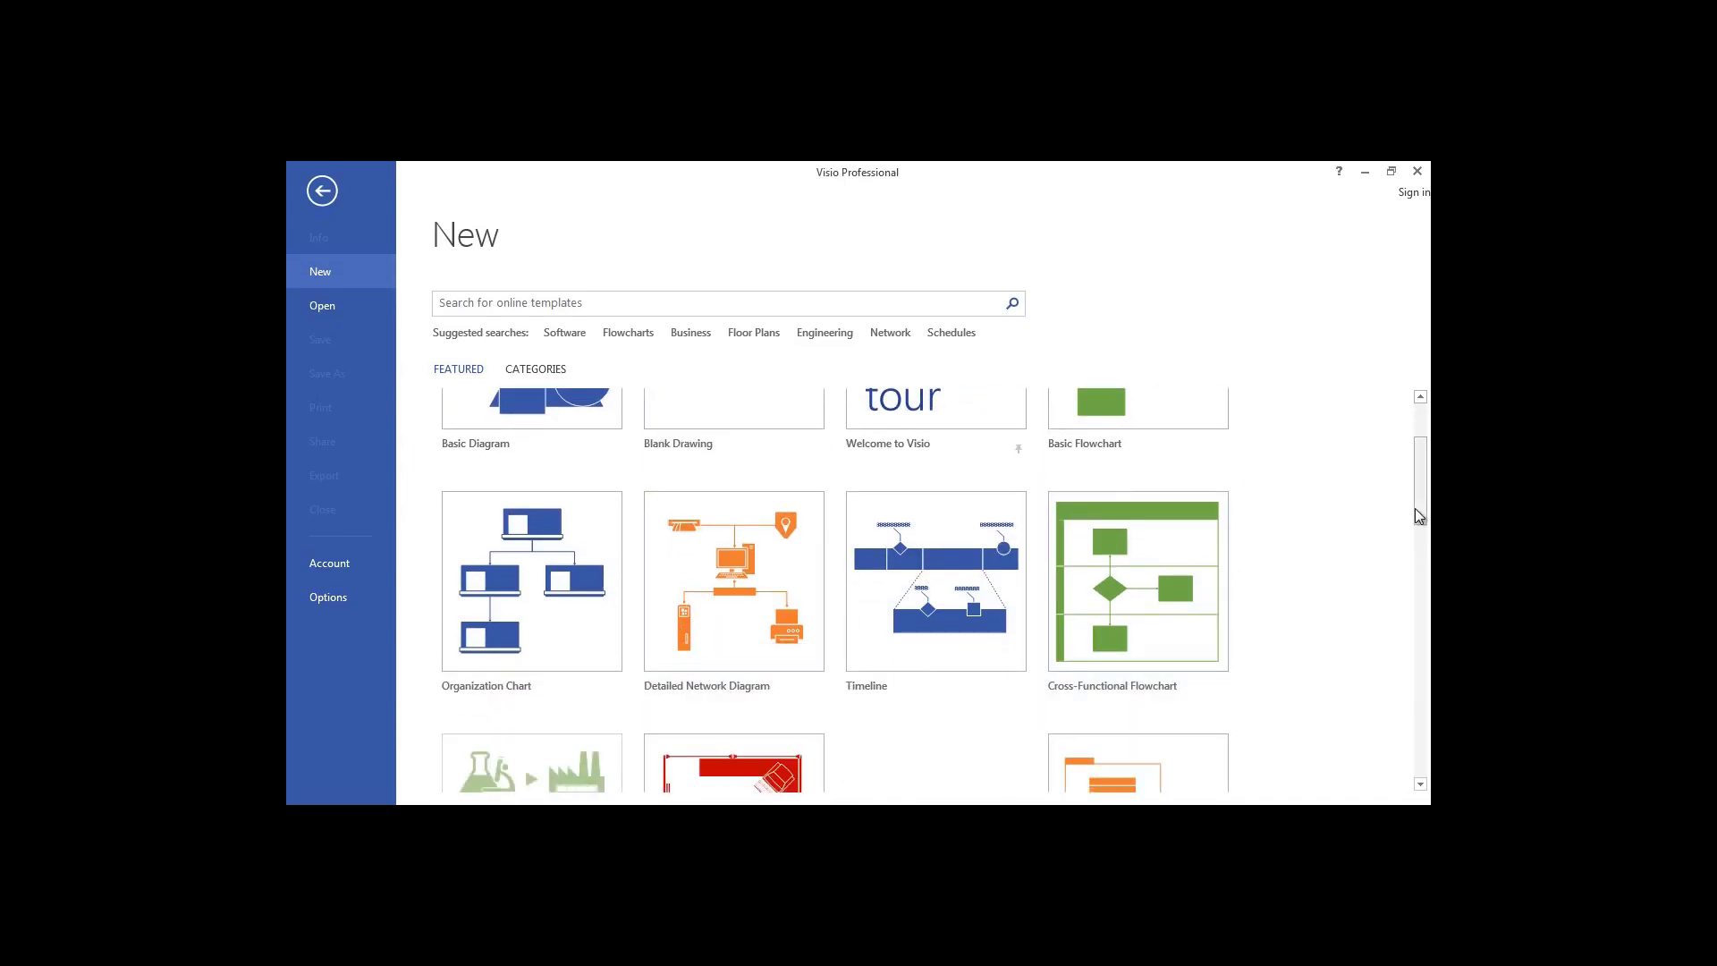
left_click_drag(1423, 517, 1422, 474)
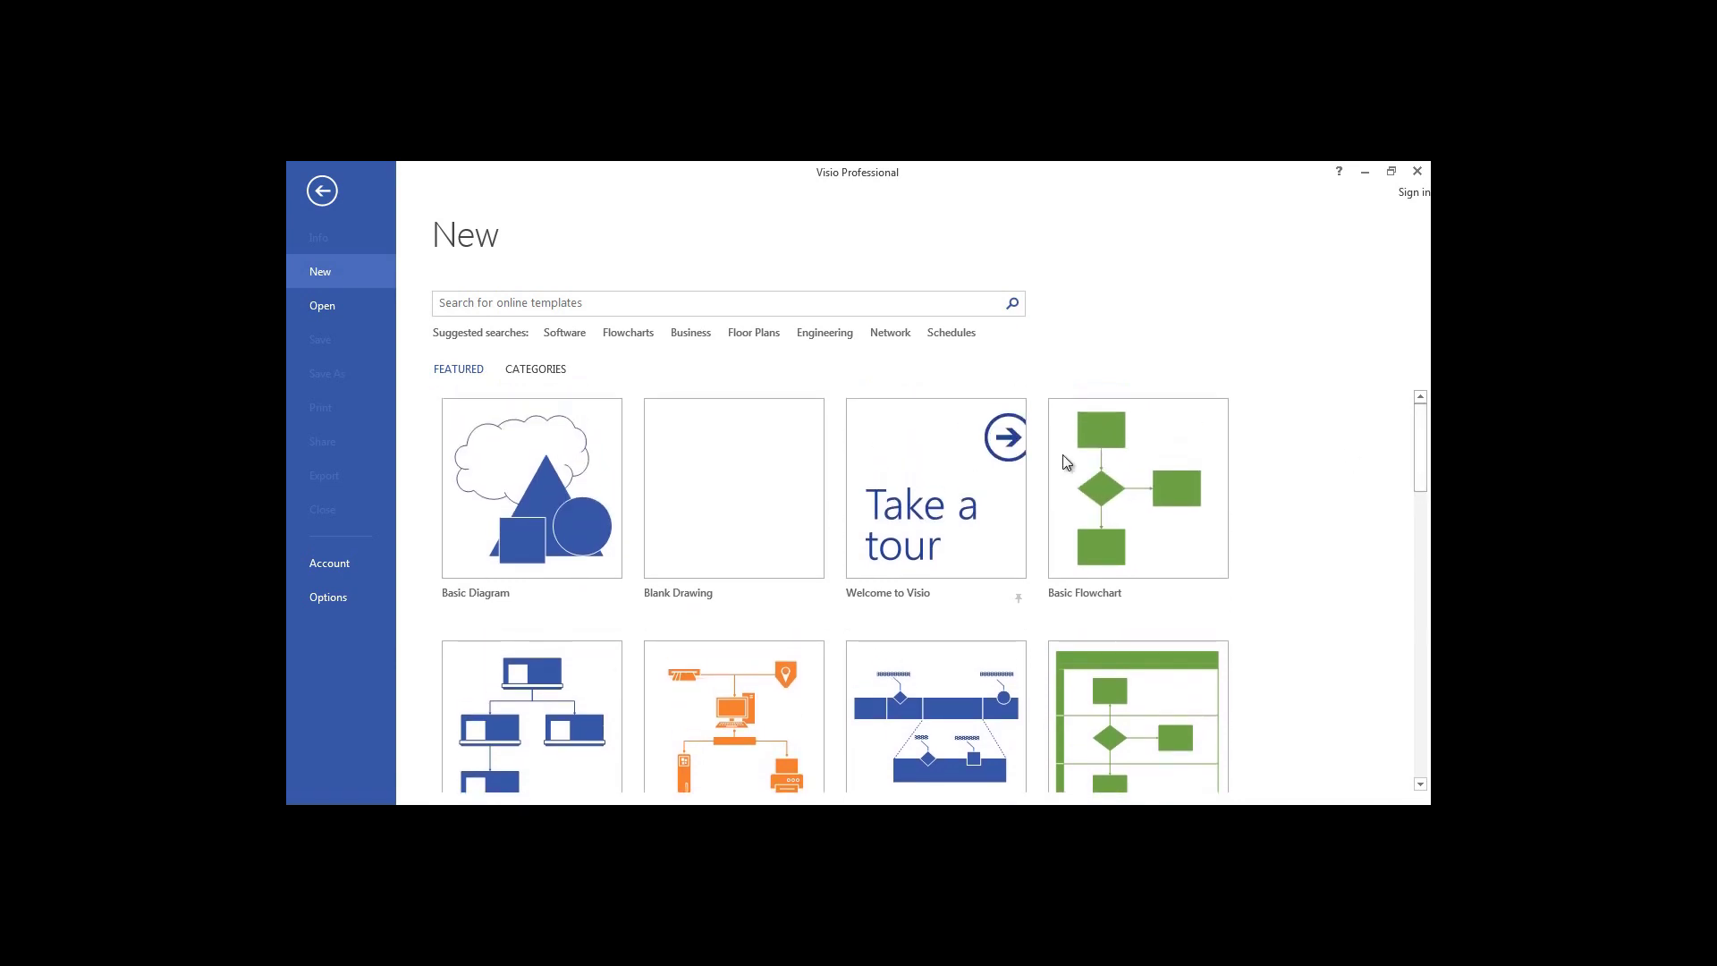
left_click(730, 508)
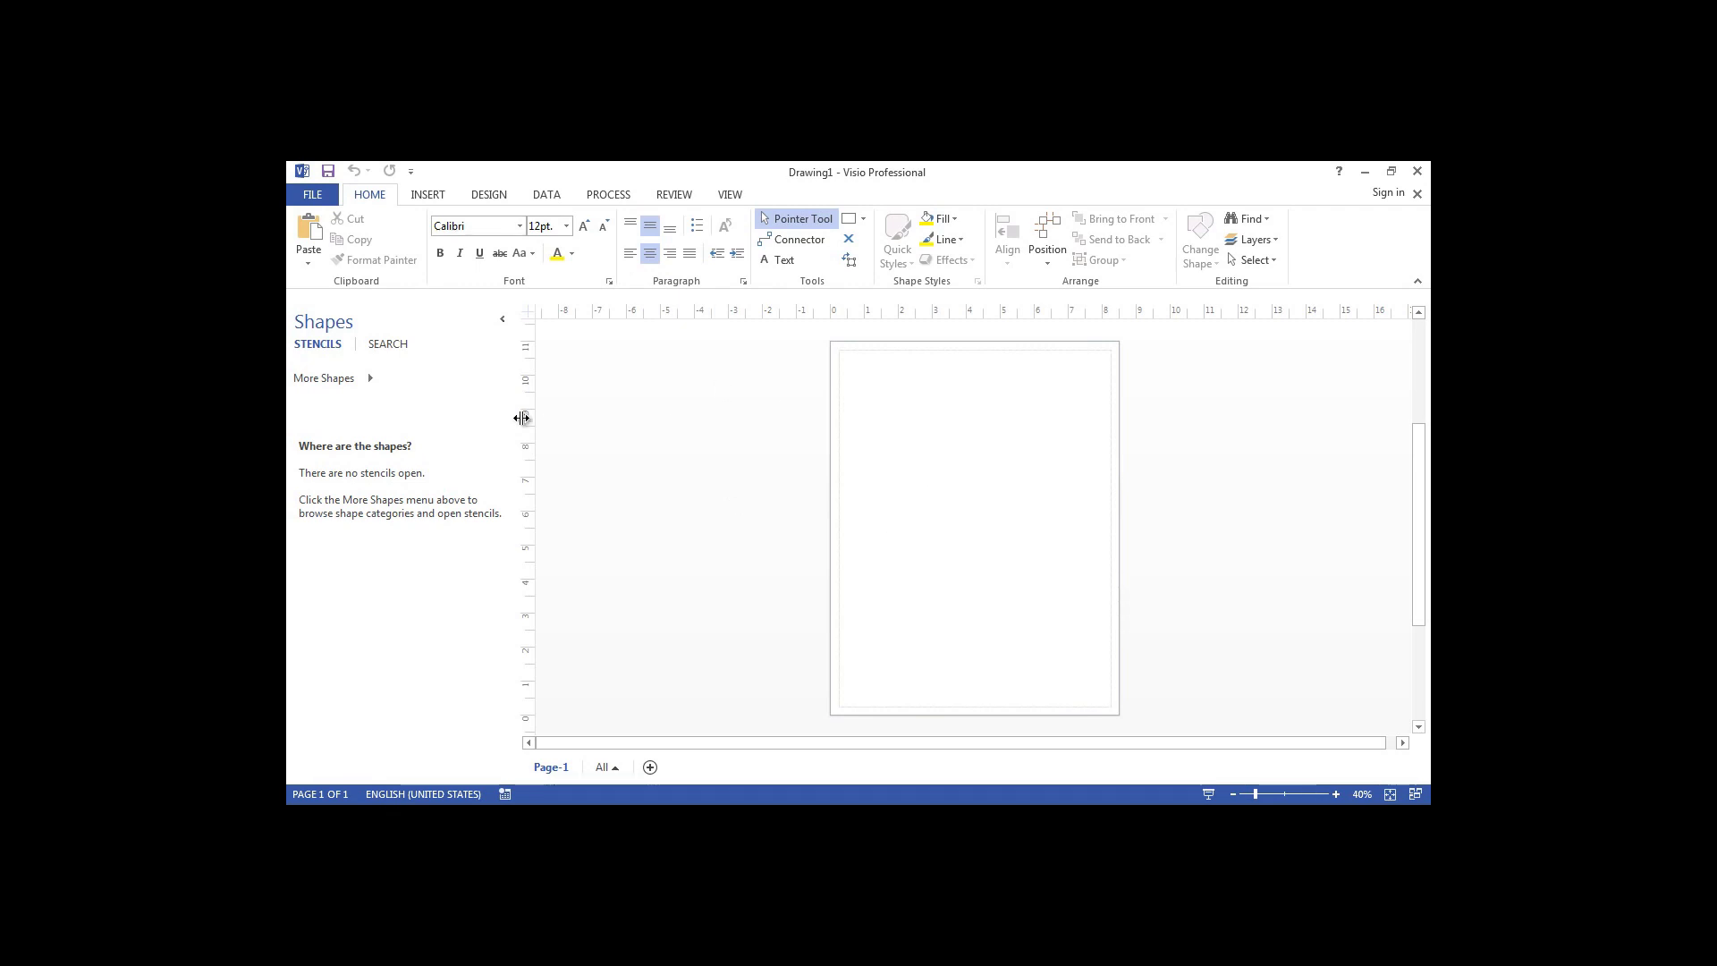
Open the Network and Peripherals - 3D stencil and place a Server shape in the upper-left part of the page.
left_click(350, 380)
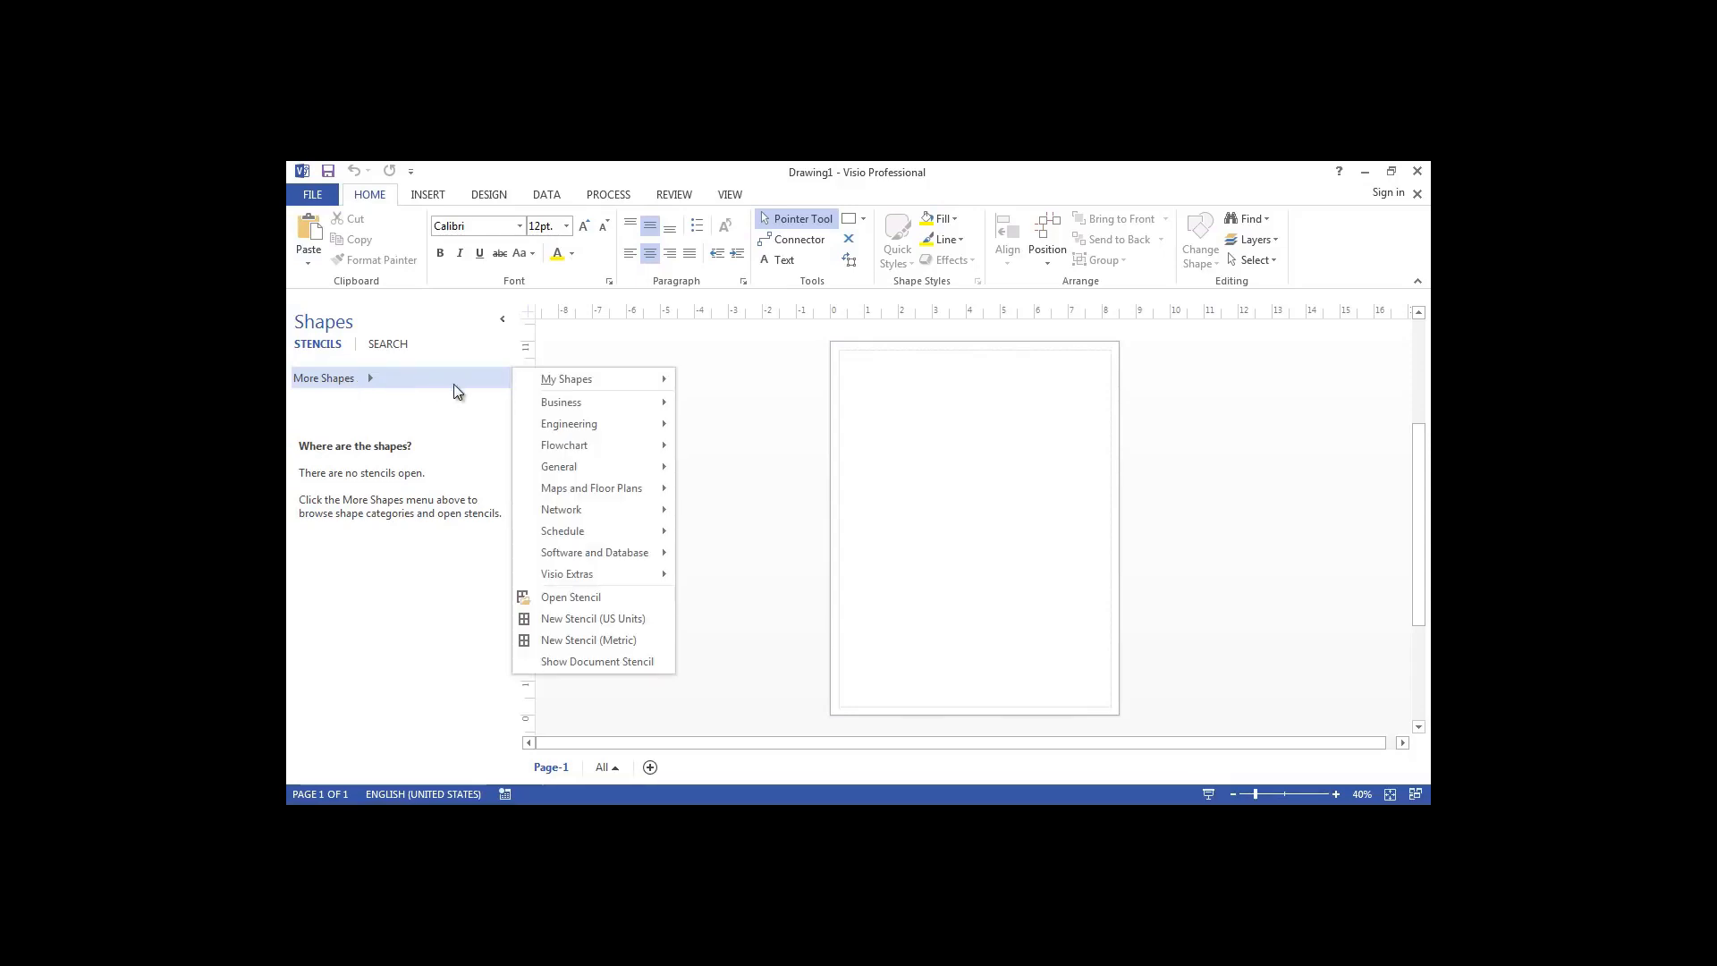
mouse_move(572, 508)
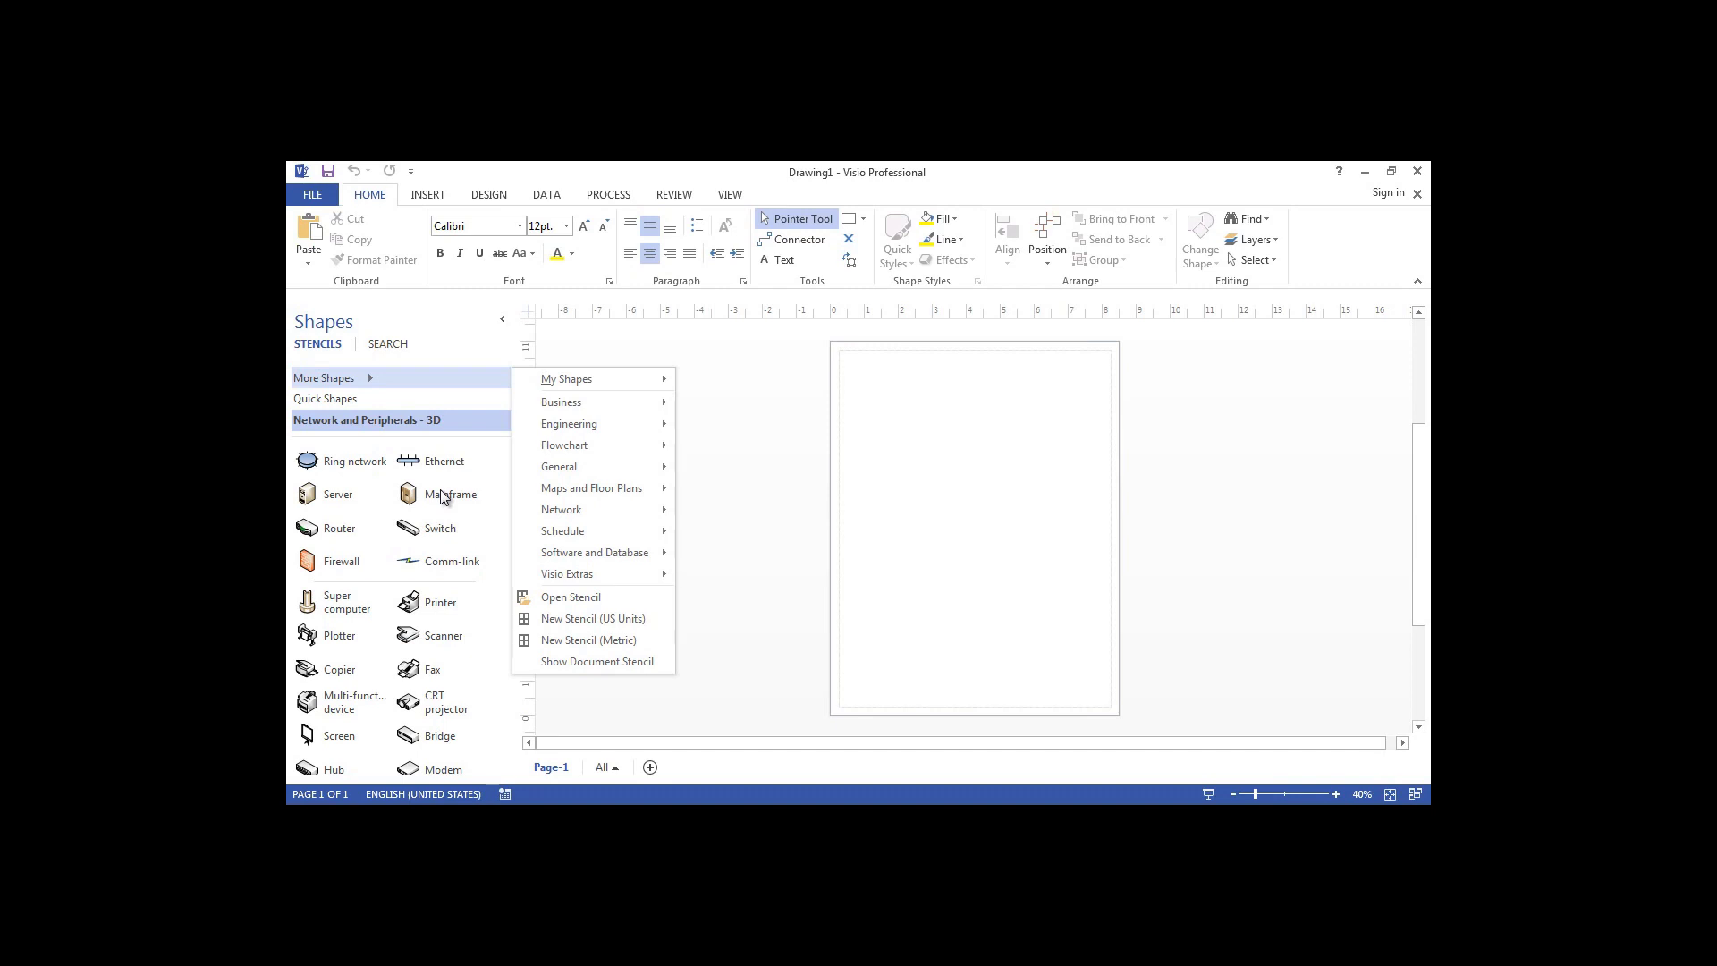
left_click(322, 499)
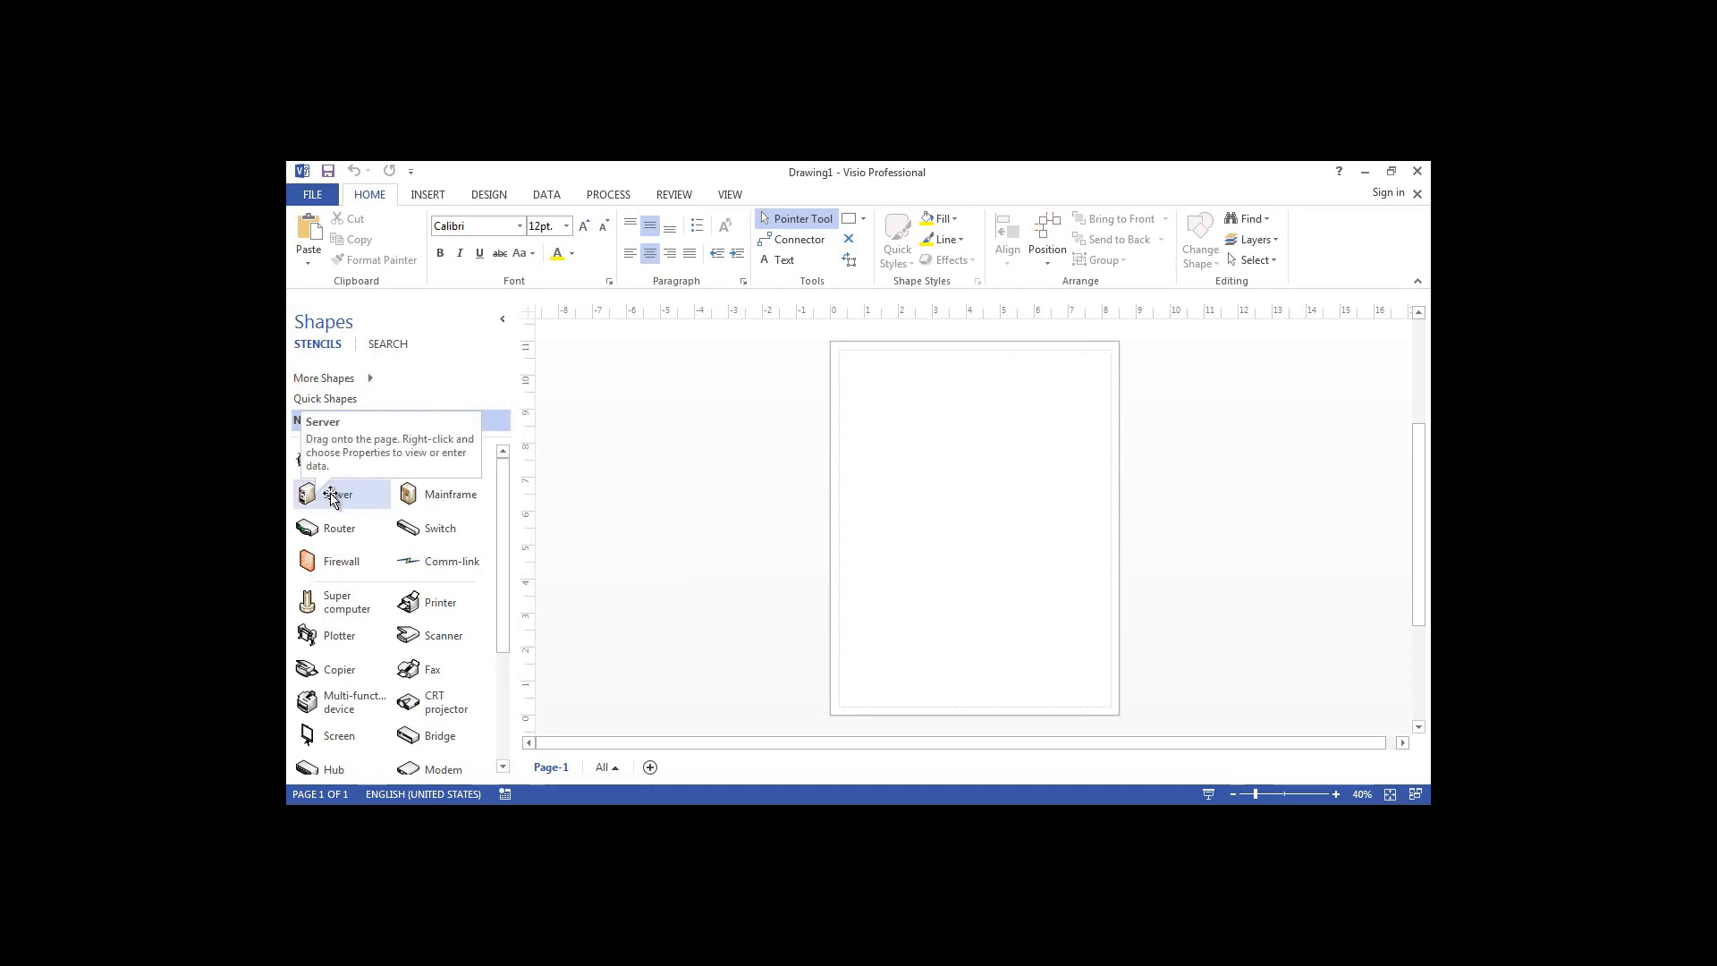
mouse_move(318, 499)
left_mouse_down()
mouse_move(796, 475)
mouse_move(905, 459)
mouse_move(902, 444)
left_mouse_up()
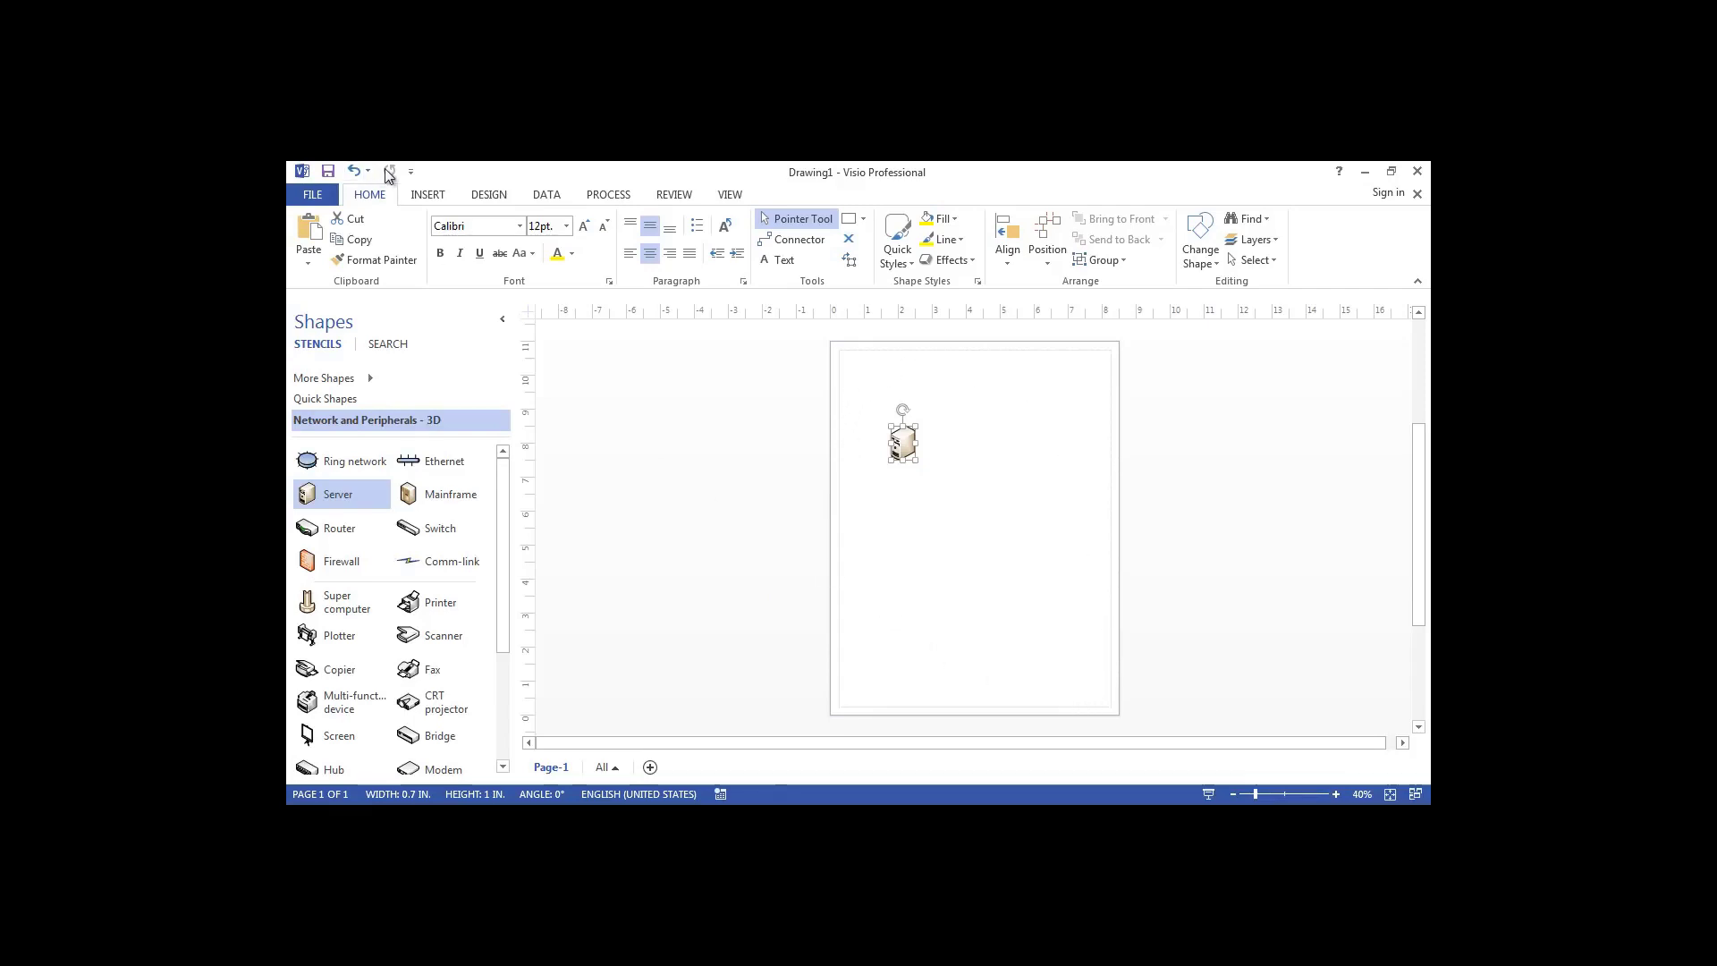
Change the page orientation to landscape and move the server down and right, fully inside the page's upper-left area.
left_click(429, 194)
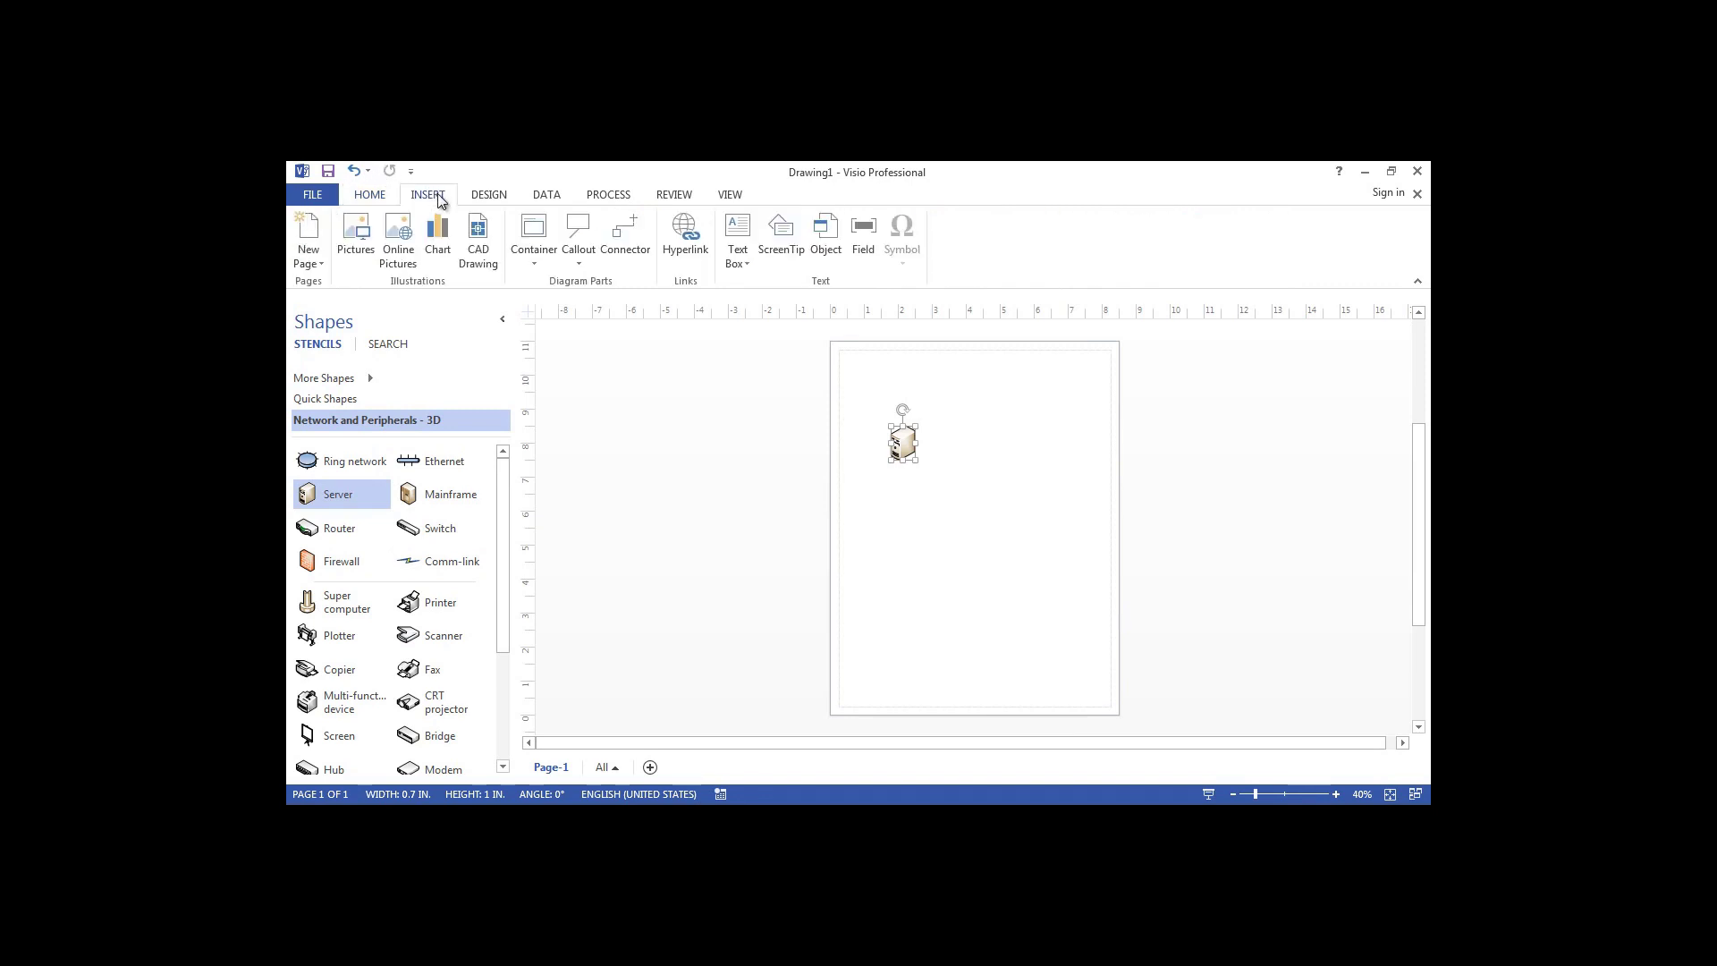
left_click(490, 197)
left_click(315, 260)
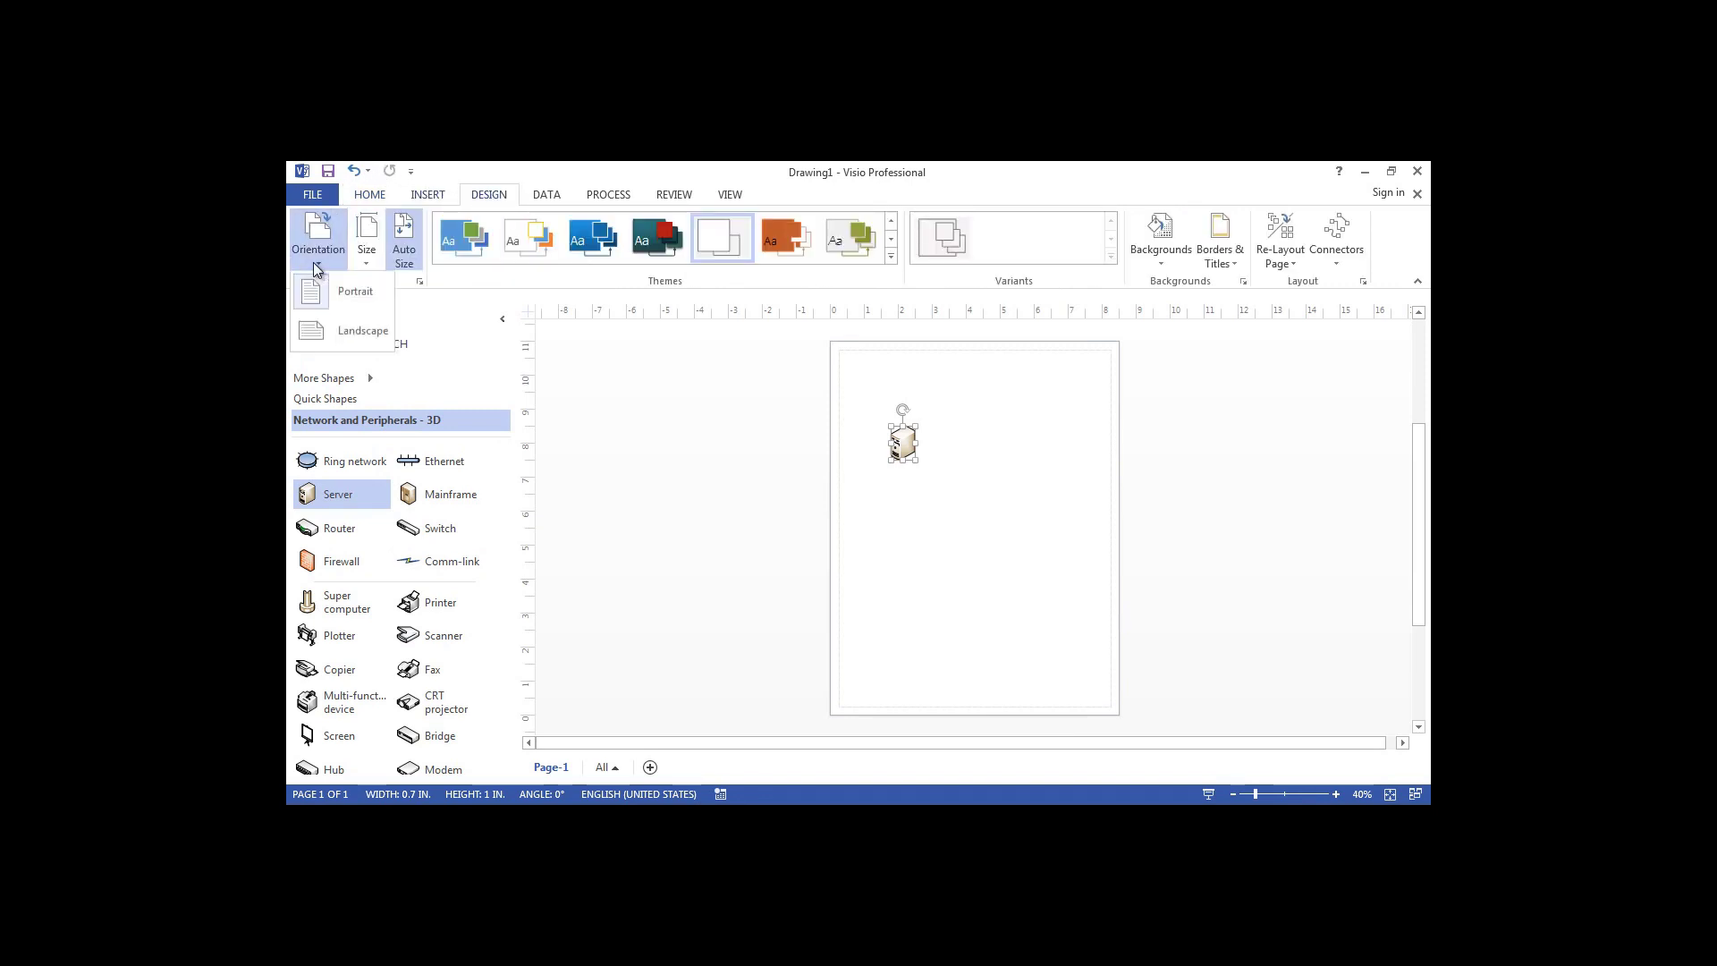
left_click(351, 333)
left_click_drag(828, 350, 856, 426)
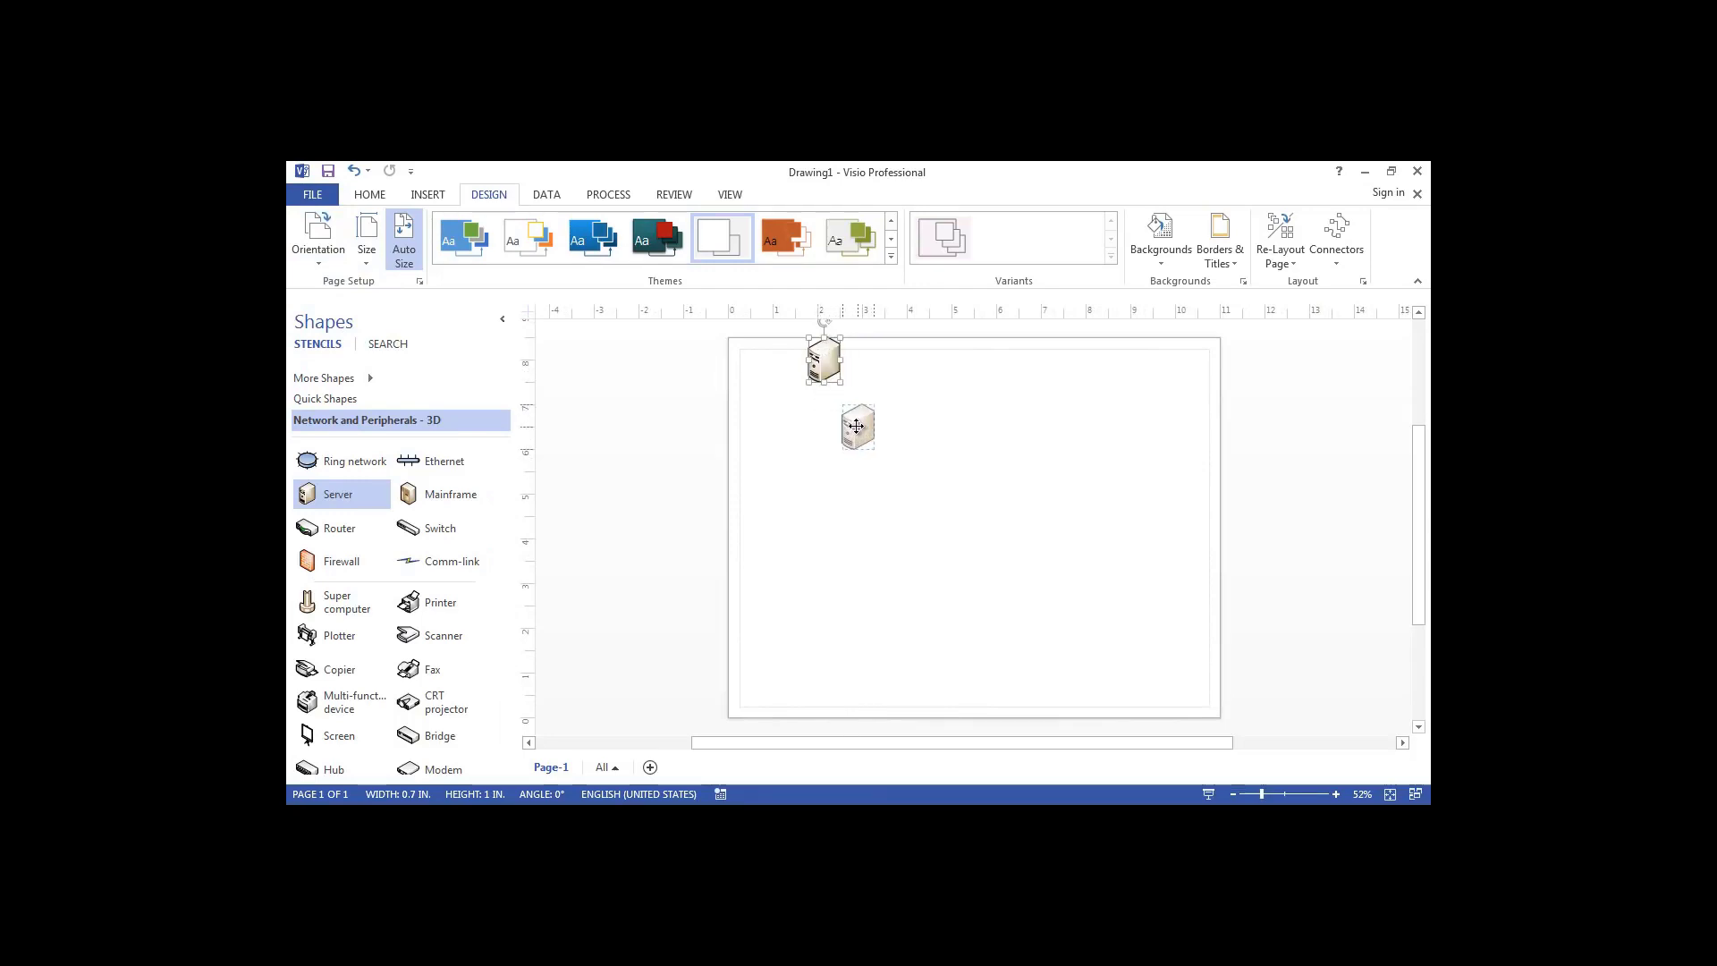
left_click_drag(856, 427, 857, 426)
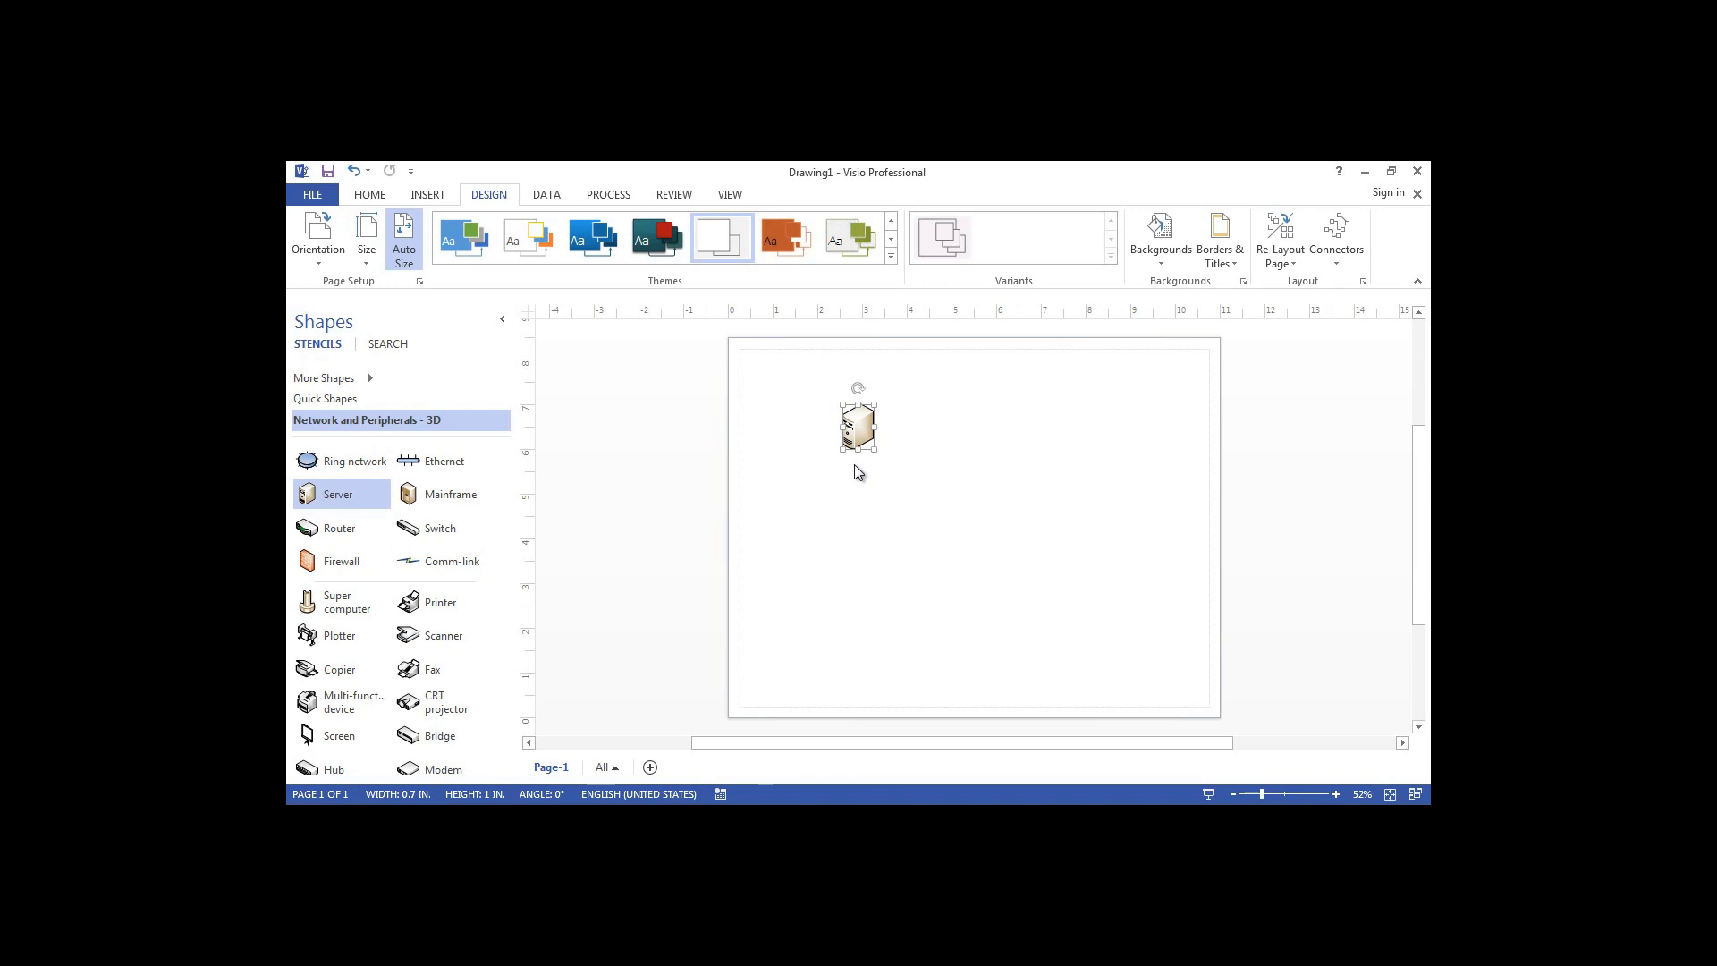
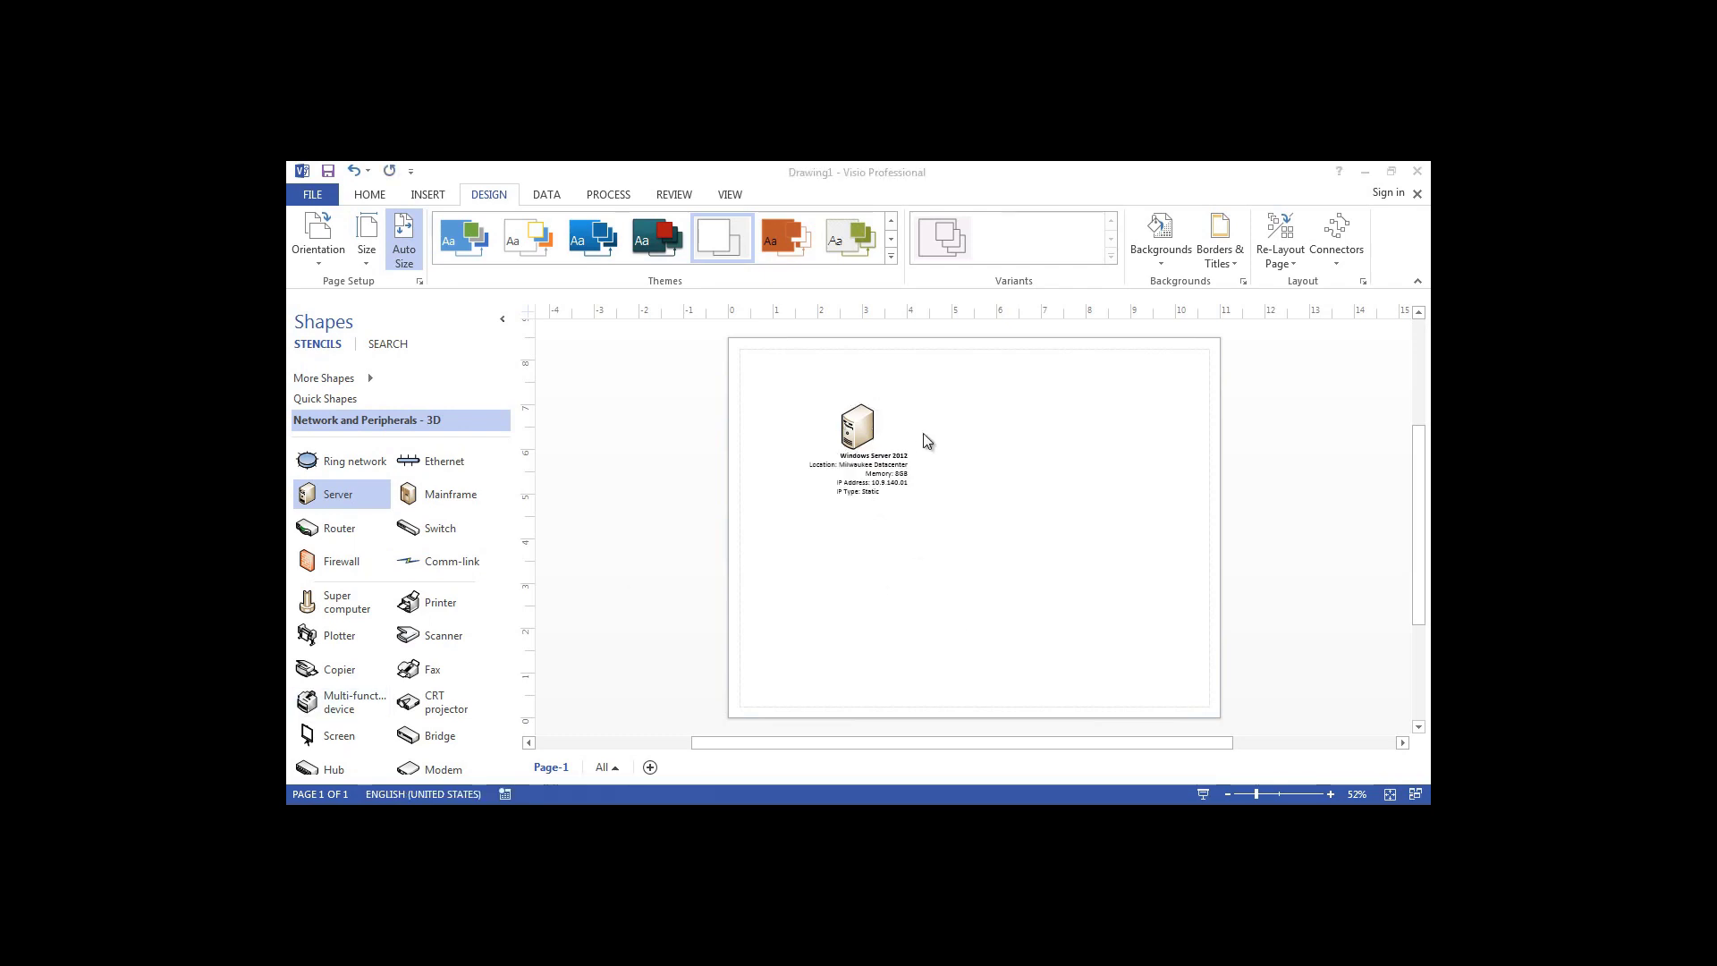
Examine the server shape and its attached text block listing the operating system, location, memory and IP details.
left_click(1330, 794)
left_click(1331, 794)
left_click(1330, 794)
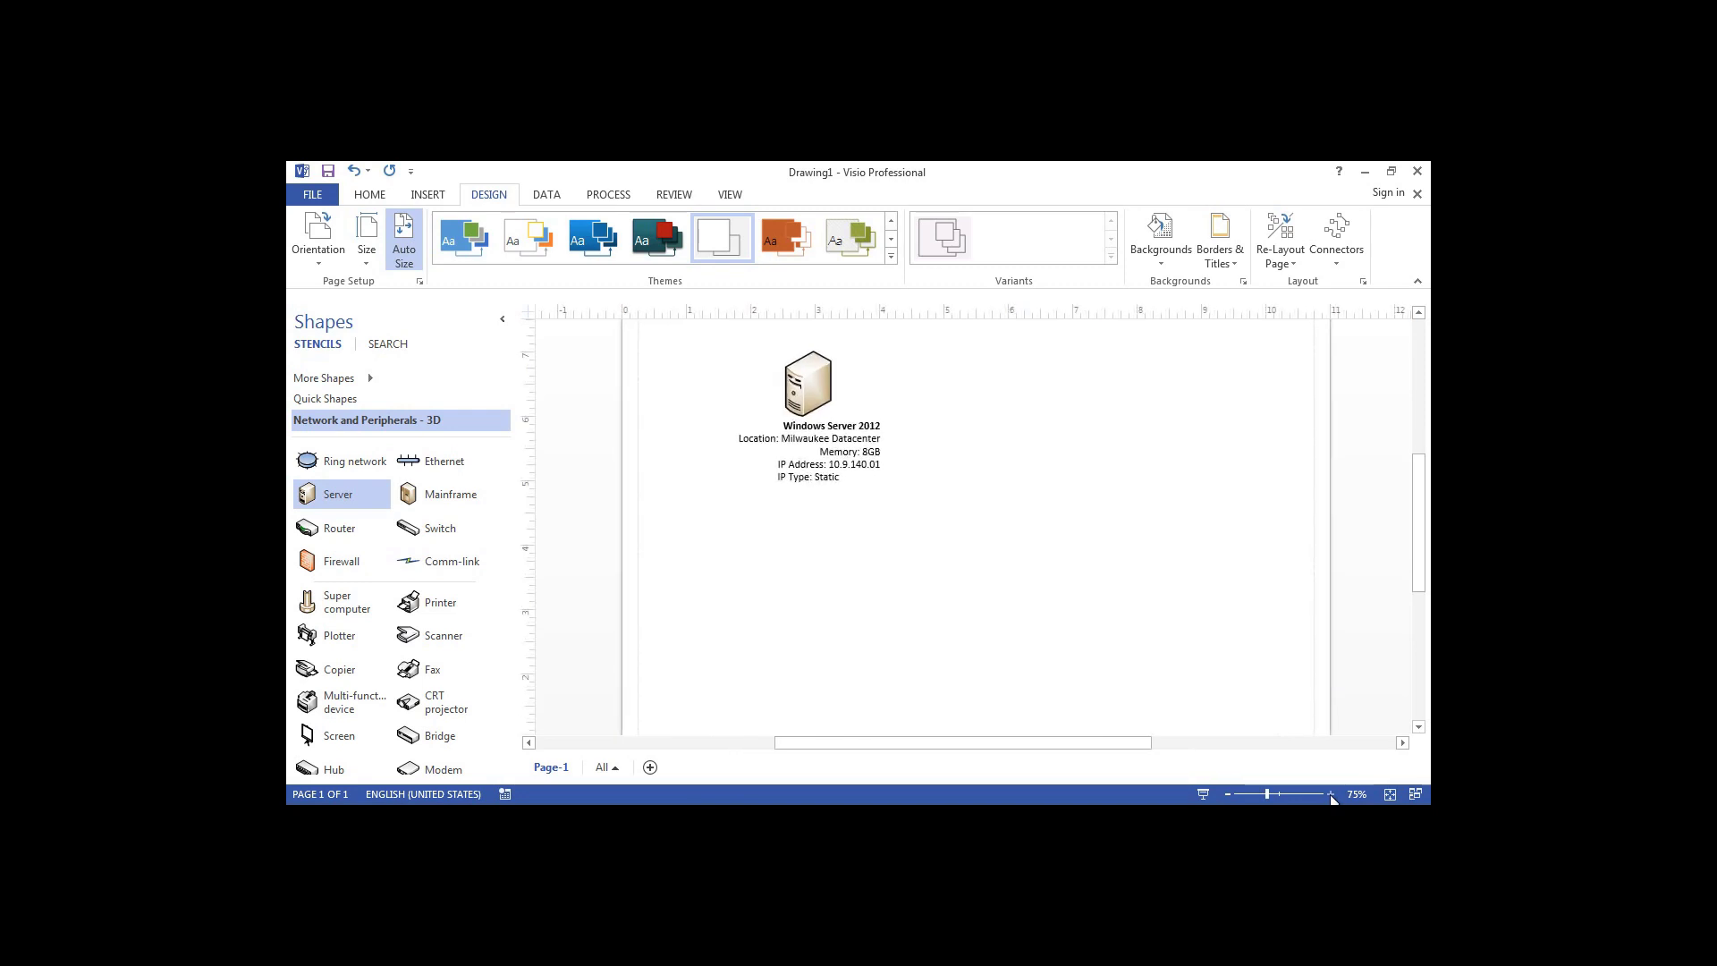
left_click(1331, 794)
left_click(1331, 794)
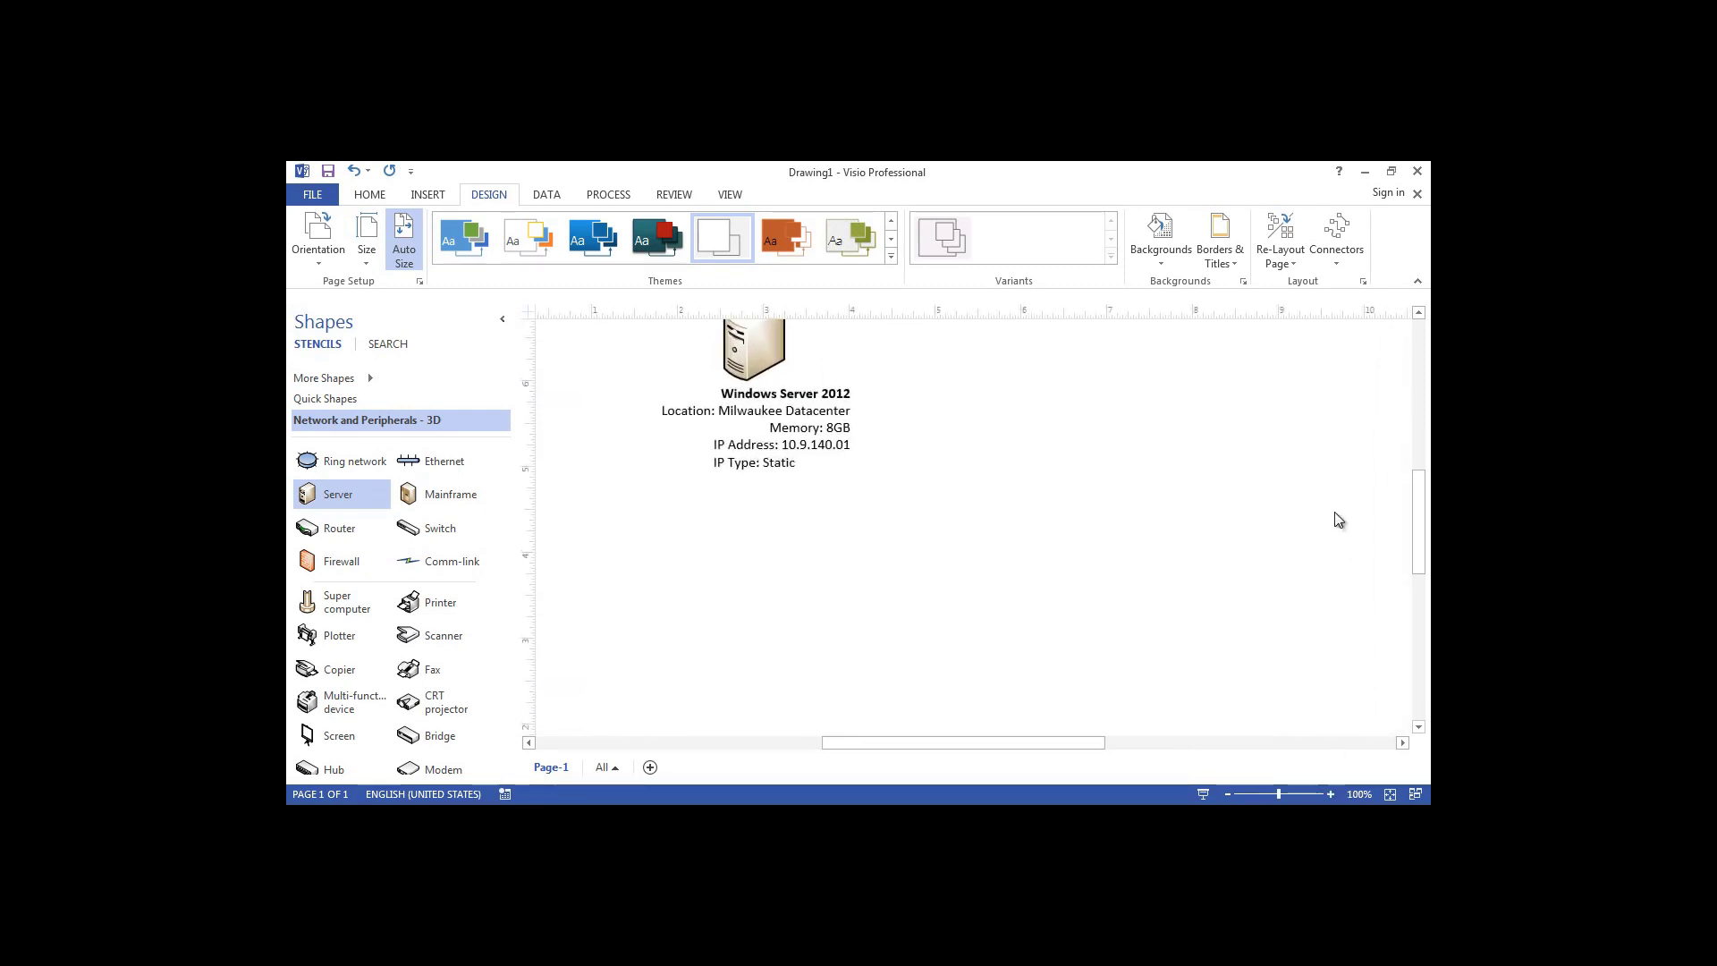
left_click_drag(1423, 494, 1420, 460)
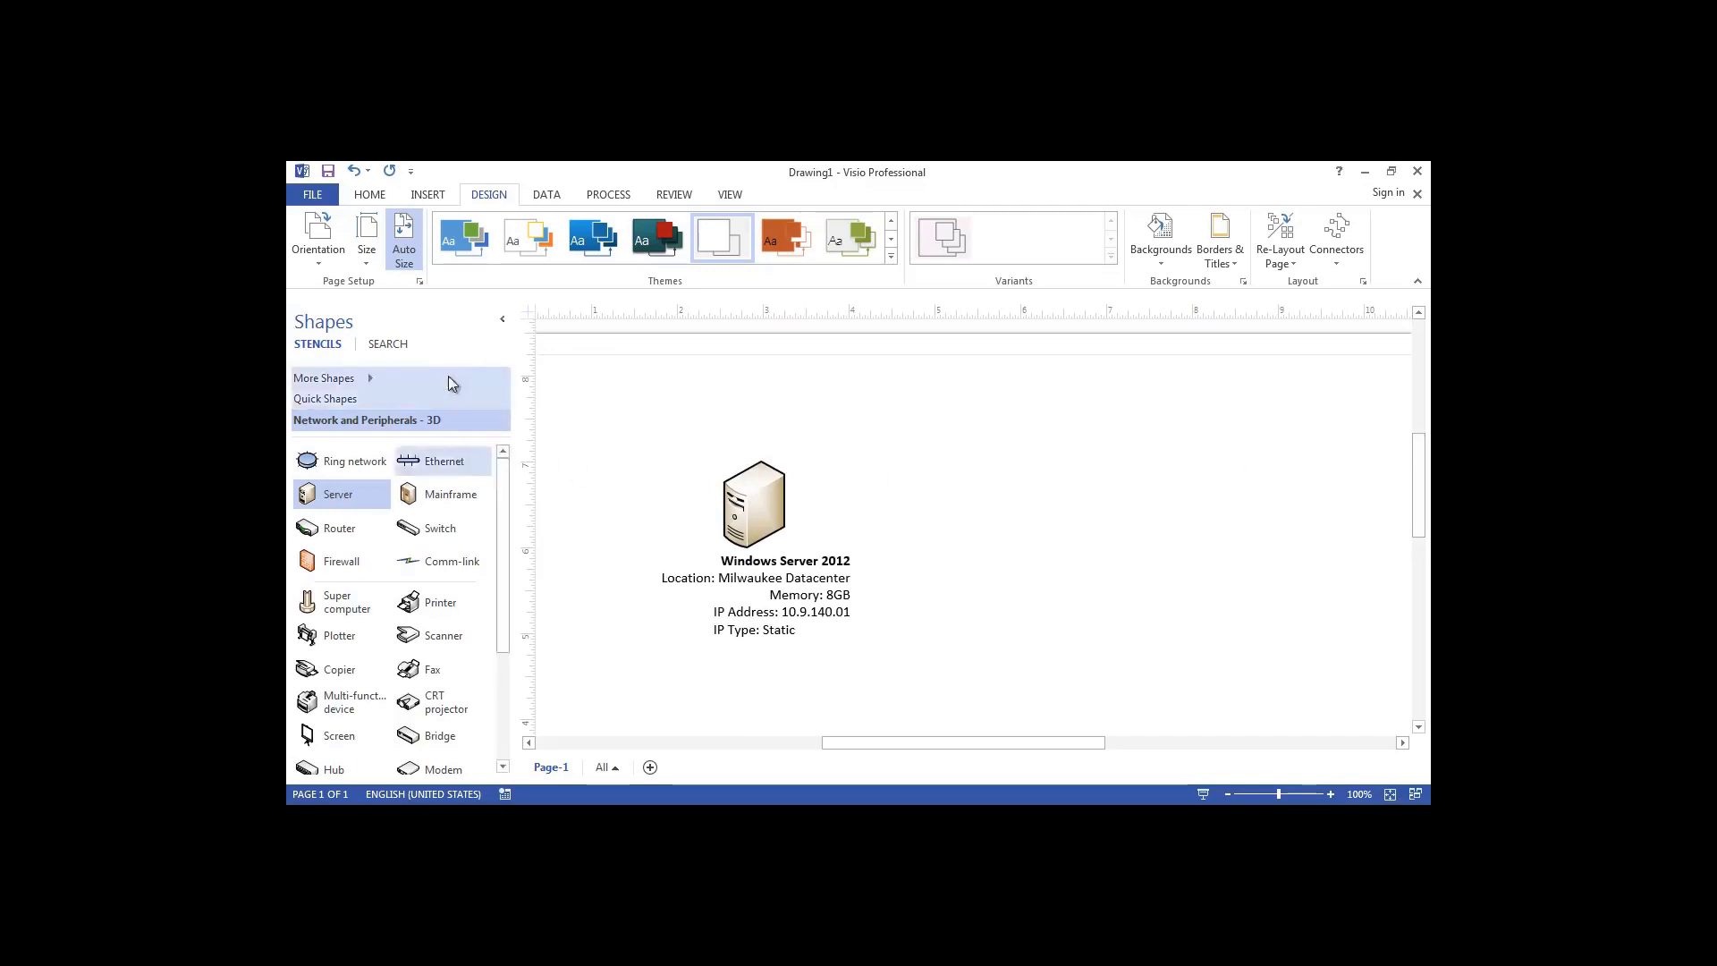
left_click(503, 319)
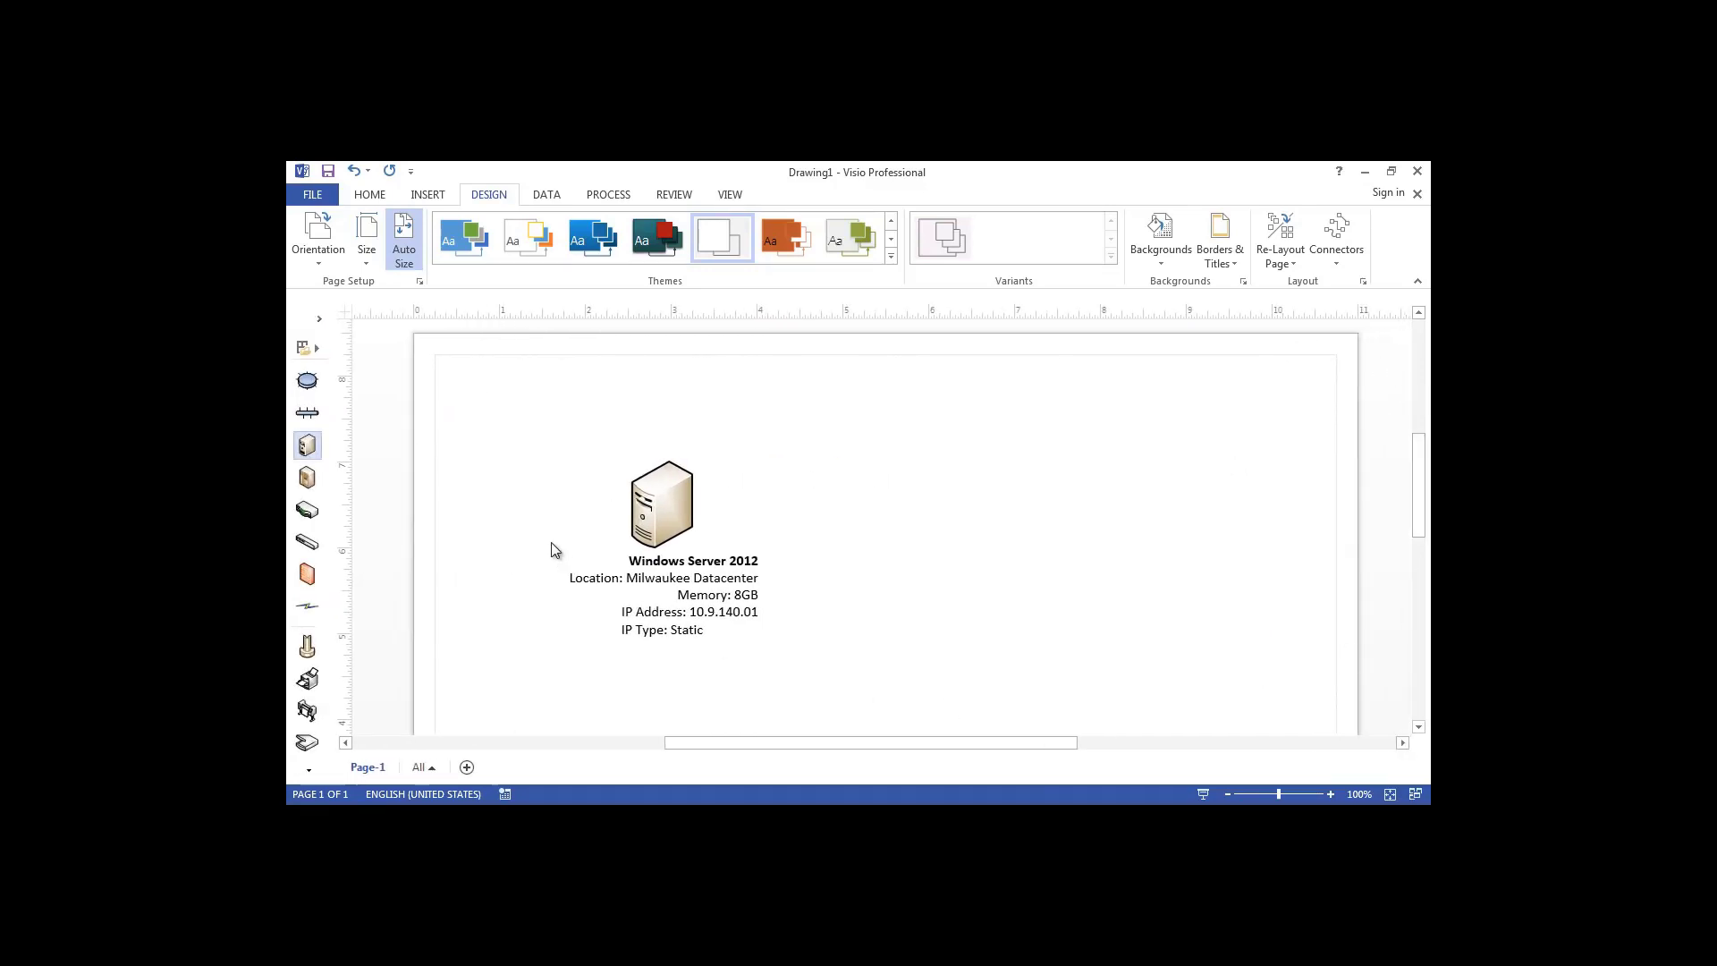
left_click(319, 324)
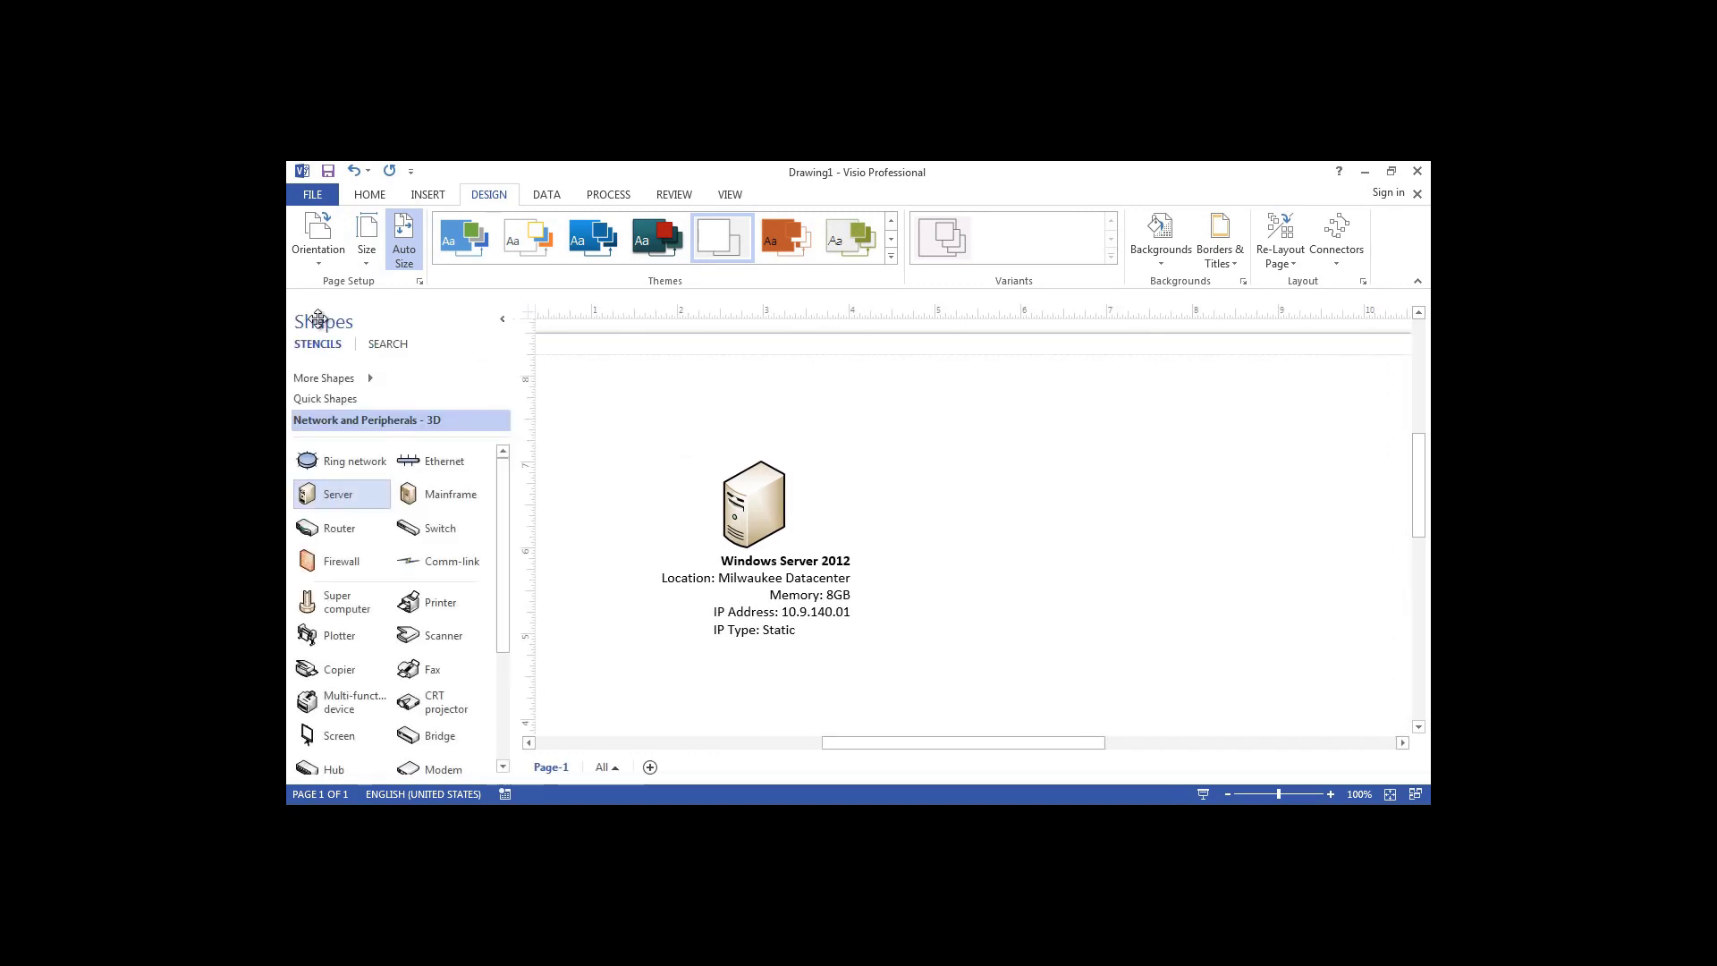
left_click(1332, 794)
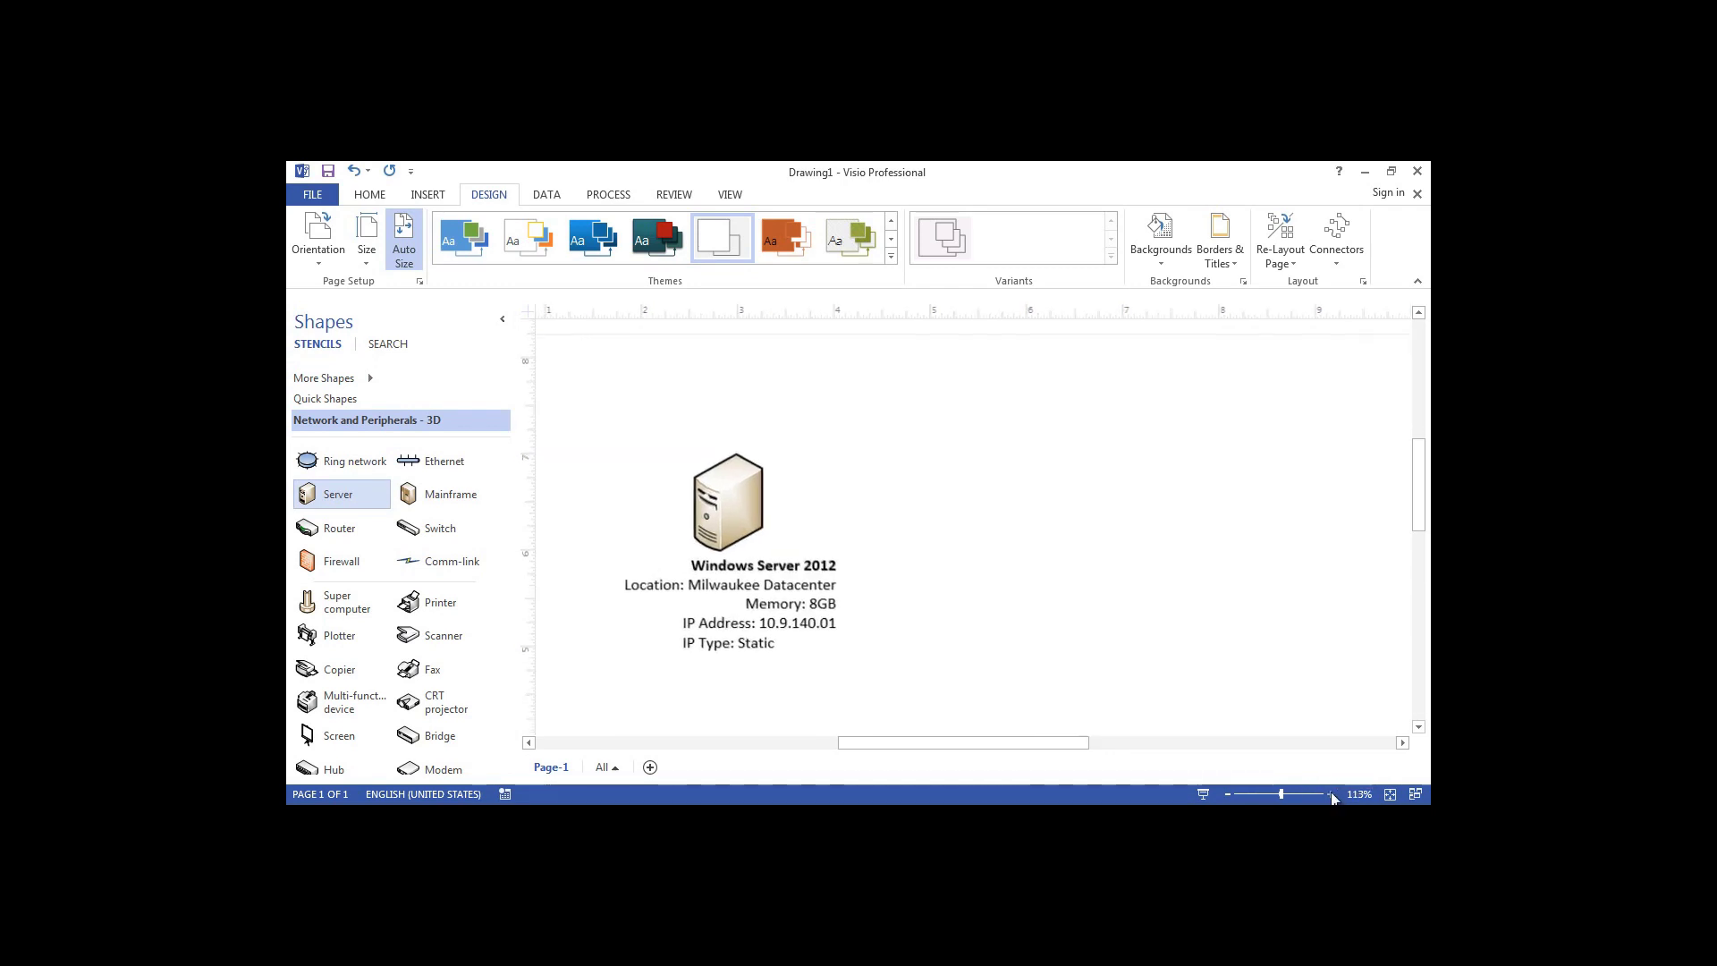
left_click(1228, 794)
left_click(1228, 794)
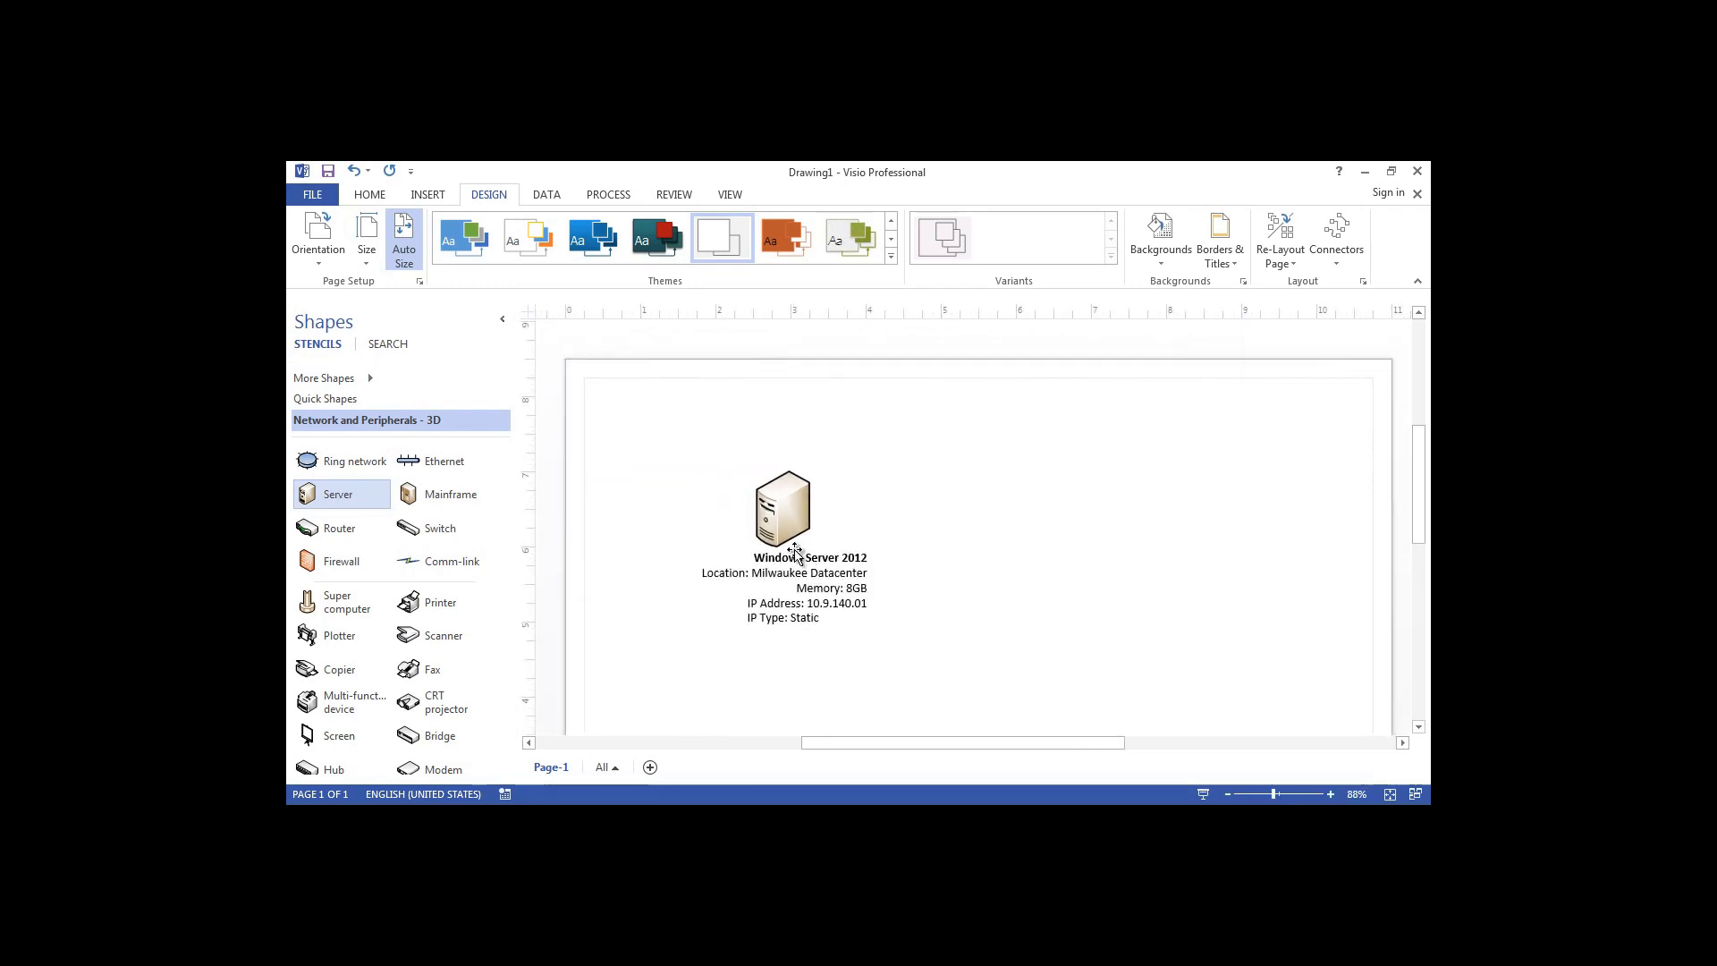
left_click(843, 572)
double_click(829, 574)
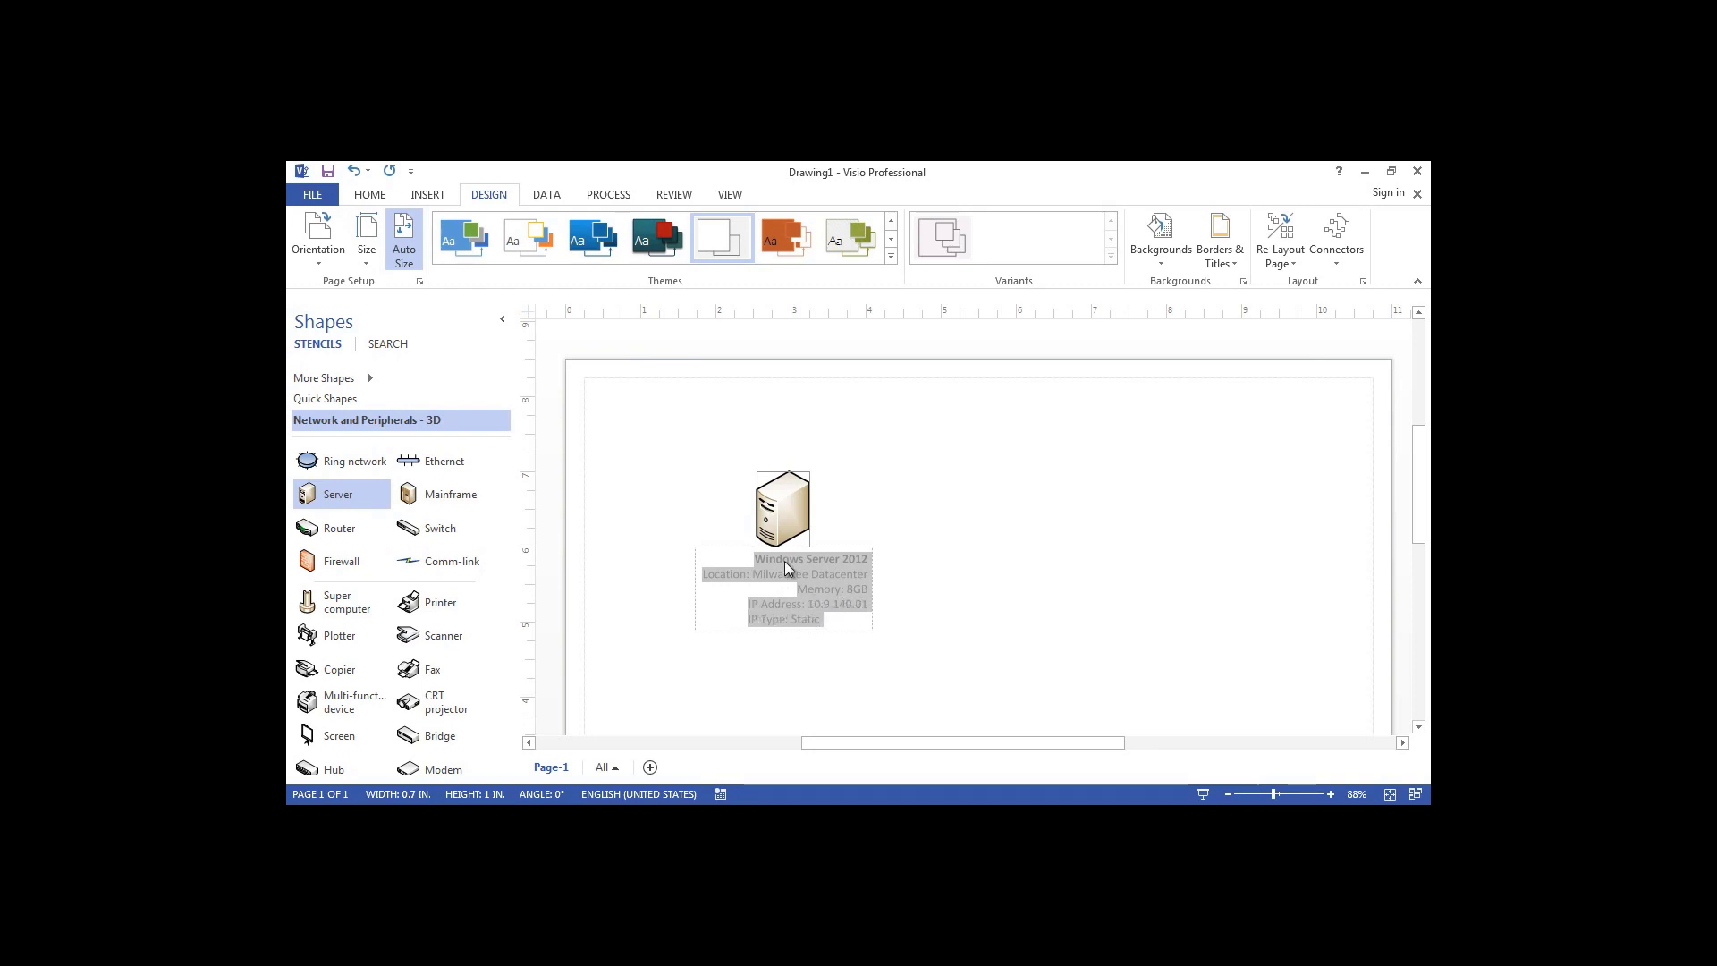
left_click(871, 532)
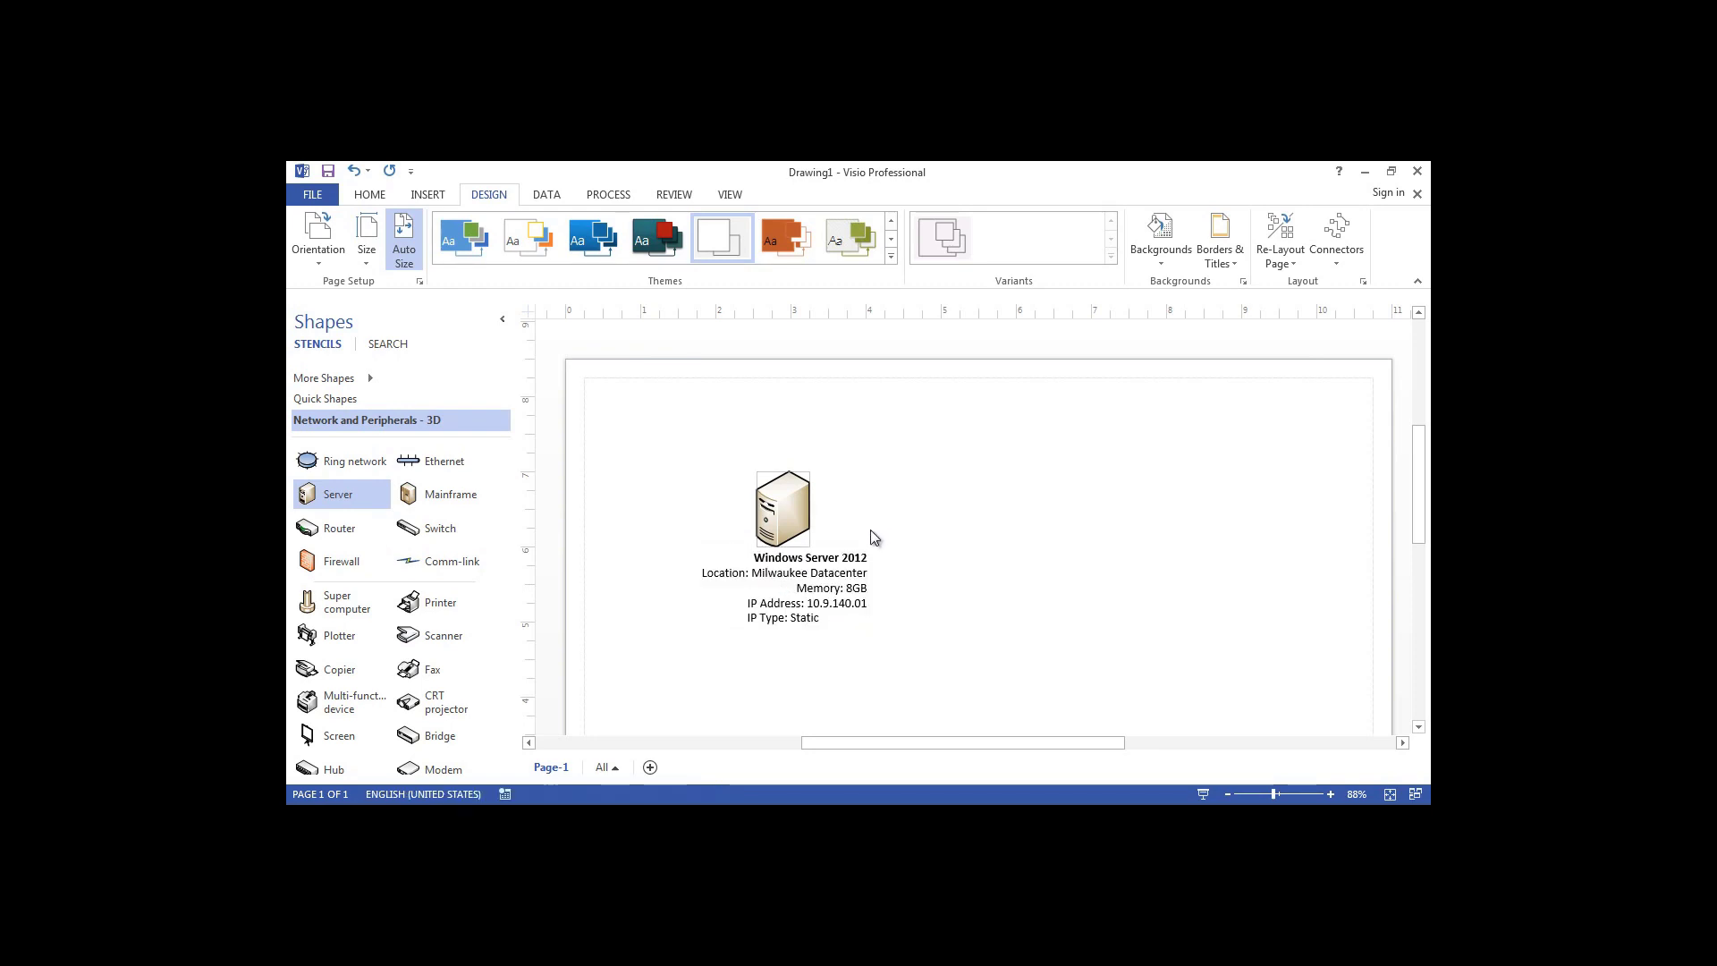
Move the server's text block from below the server icon to its left side.
left_click(790, 591)
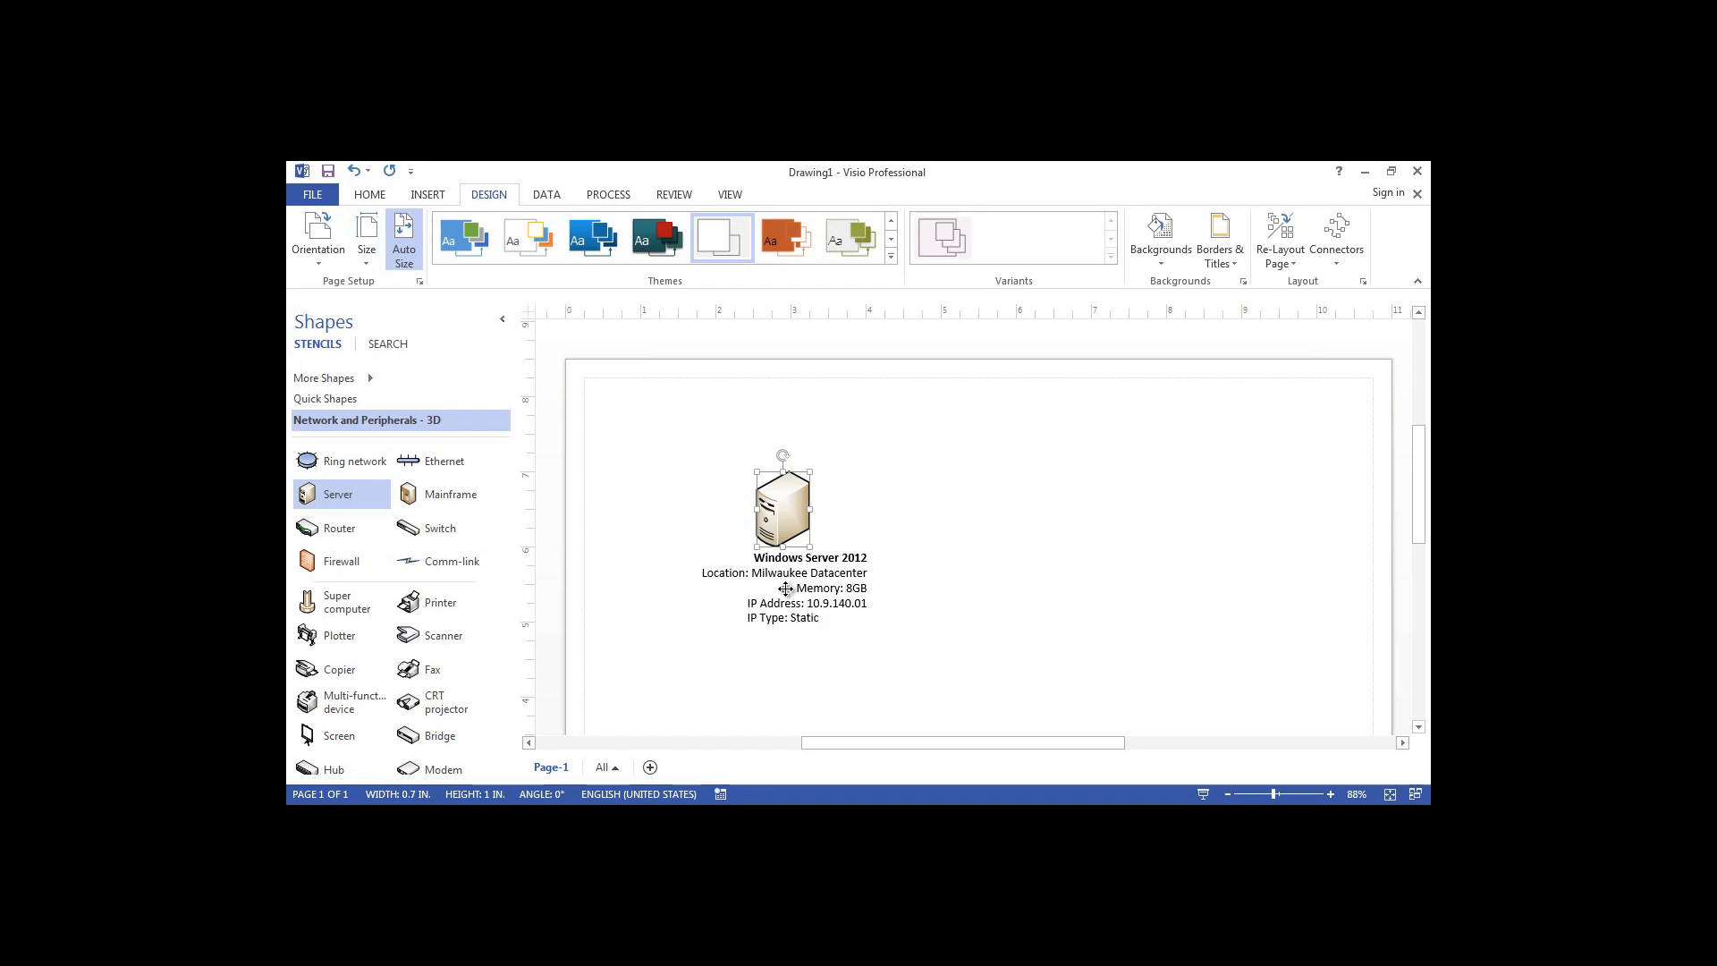
left_click_drag(785, 588, 666, 508)
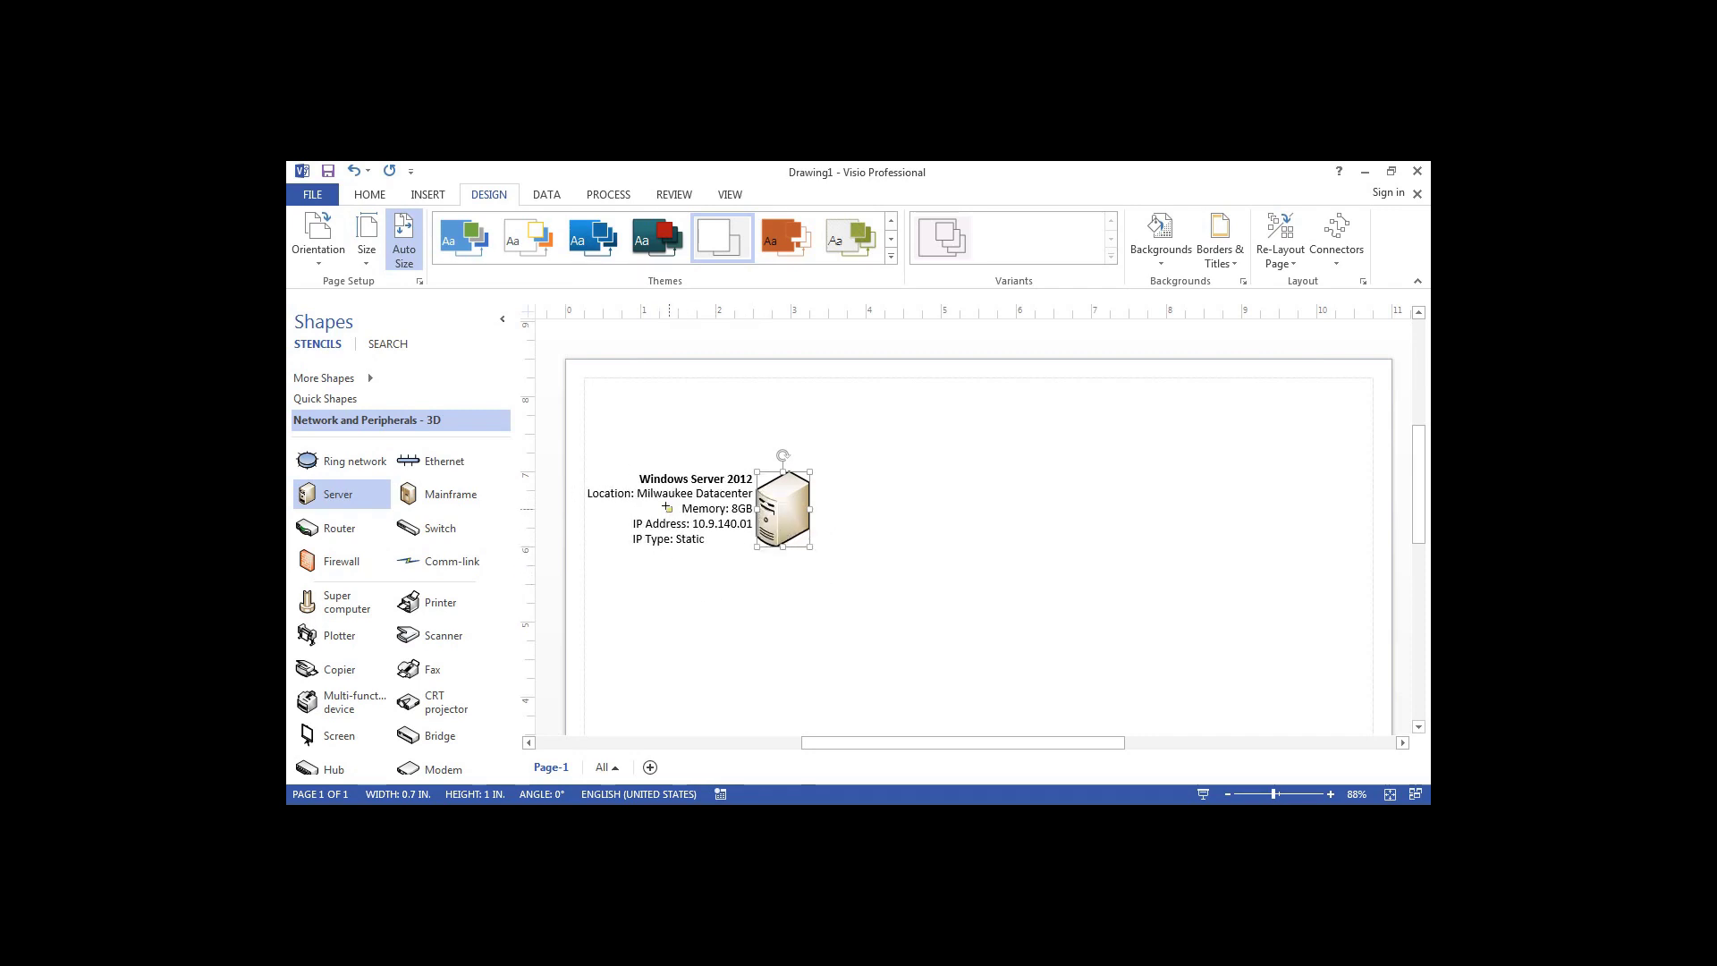
left_click(737, 619)
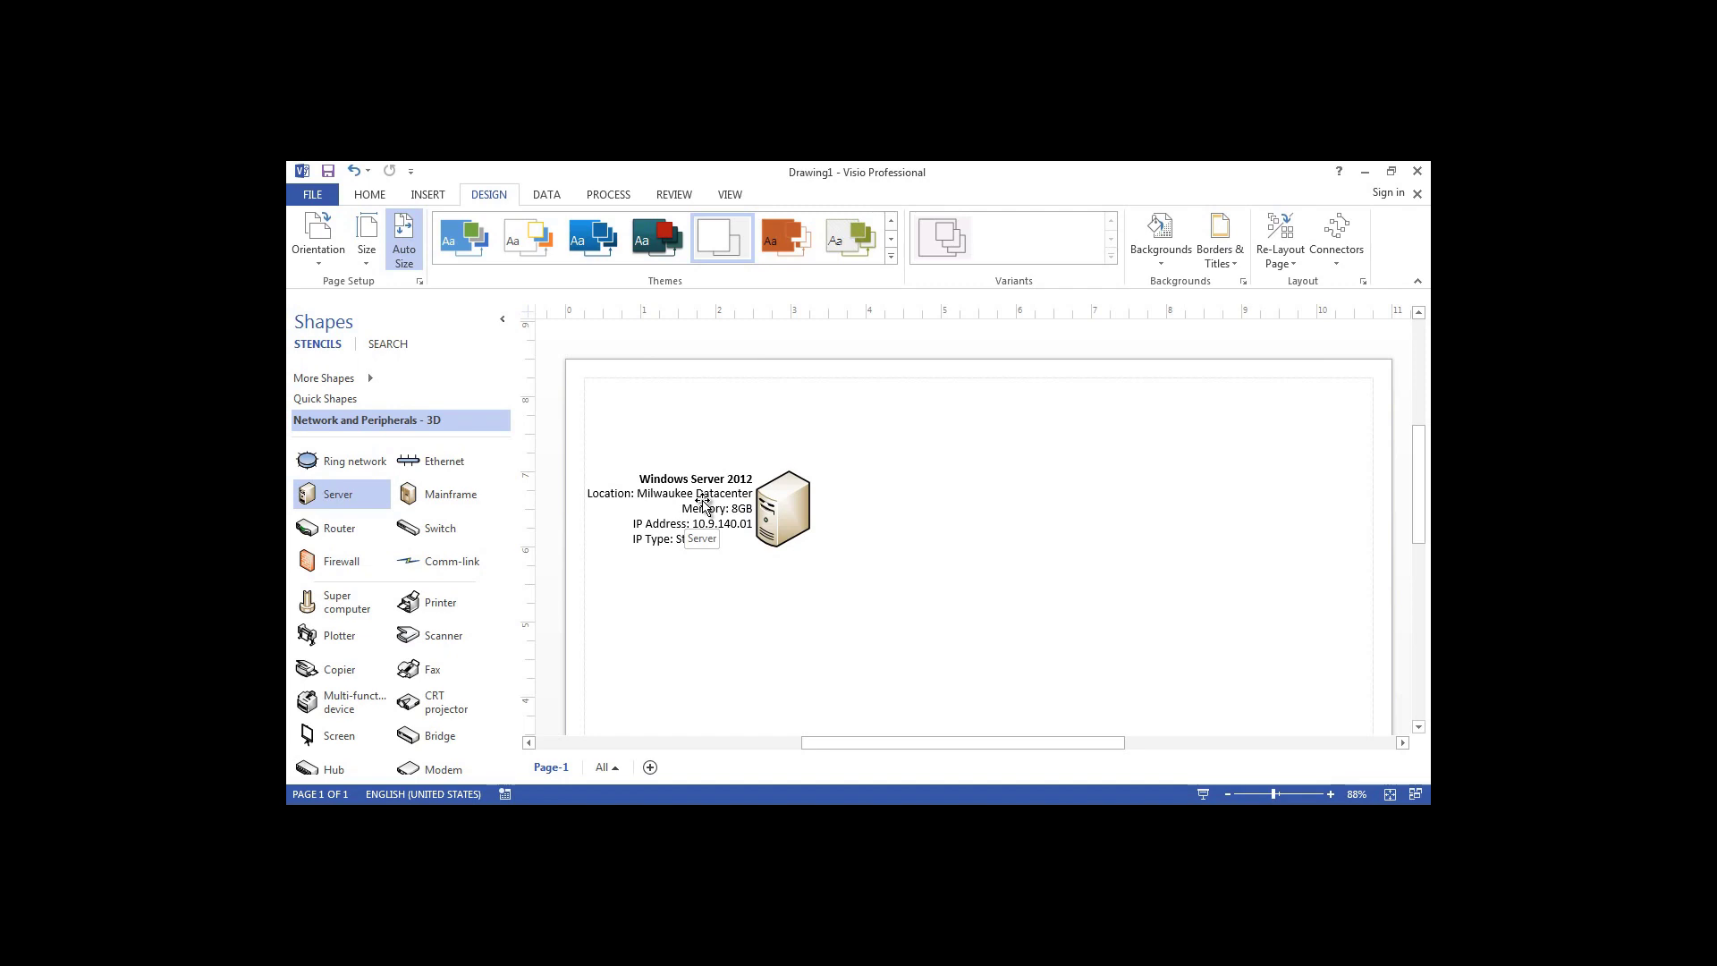
Add "OS:" before Windows Server 2012 in the server's text and remove the bold formatting from Windows Server 2012.
double_click(642, 480)
left_click(641, 480)
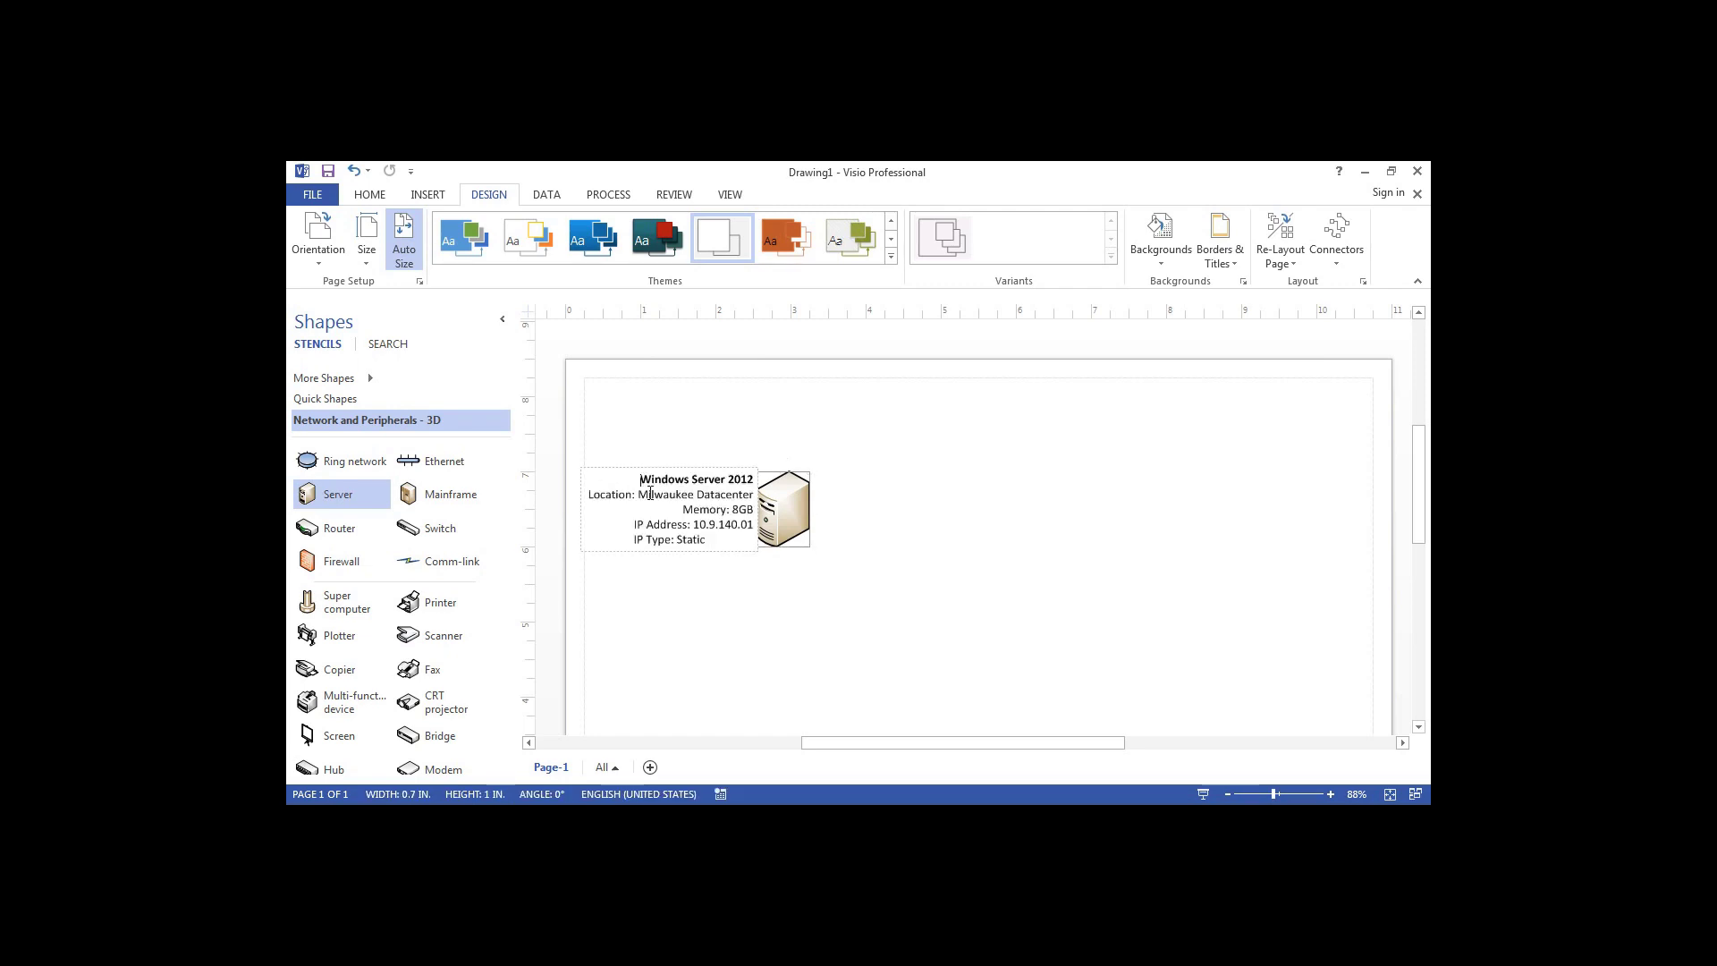
type("OS:")
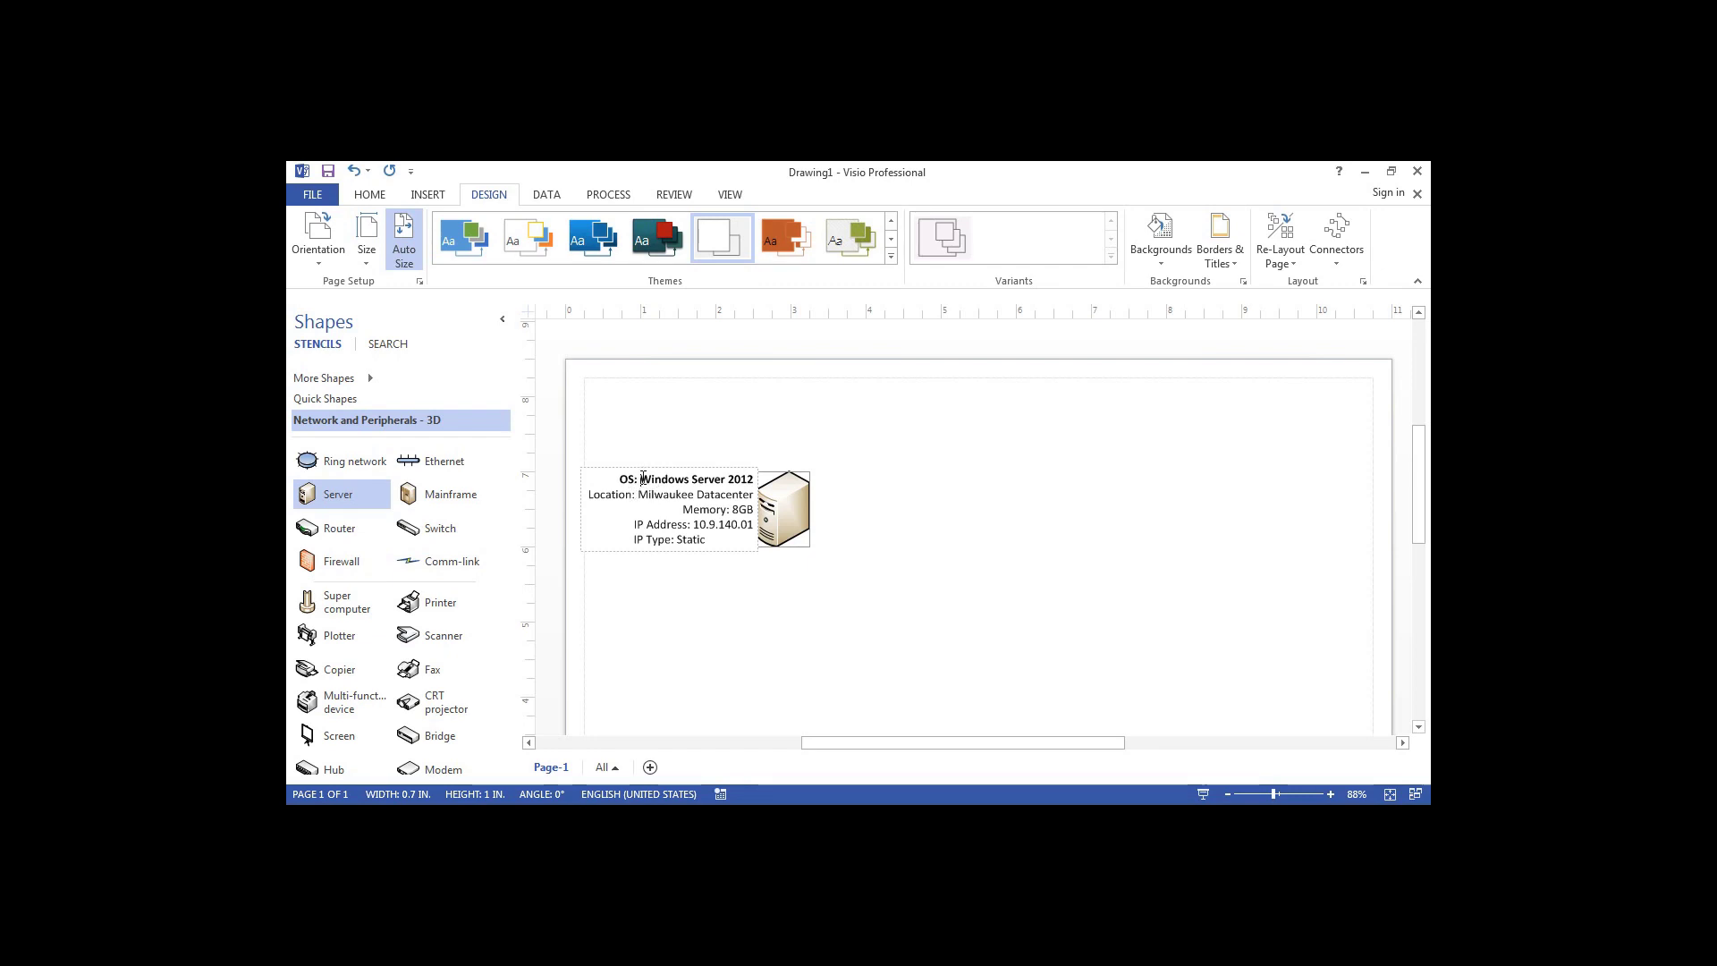
left_click_drag(641, 479, 755, 480)
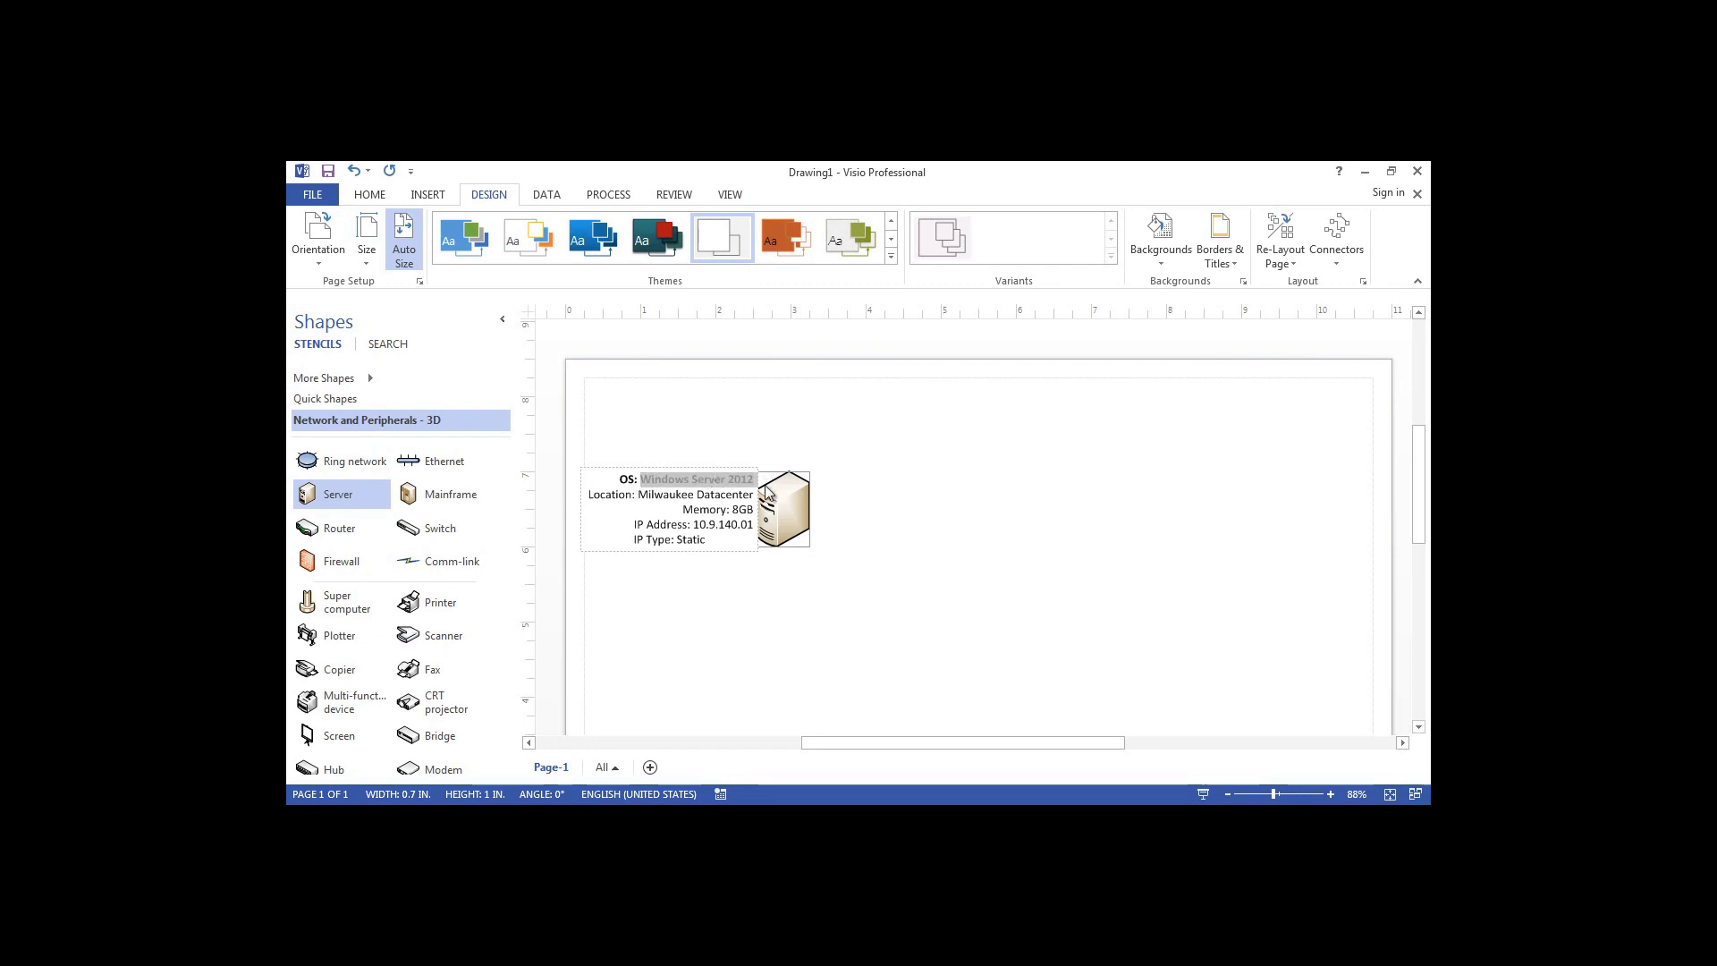
left_click(369, 195)
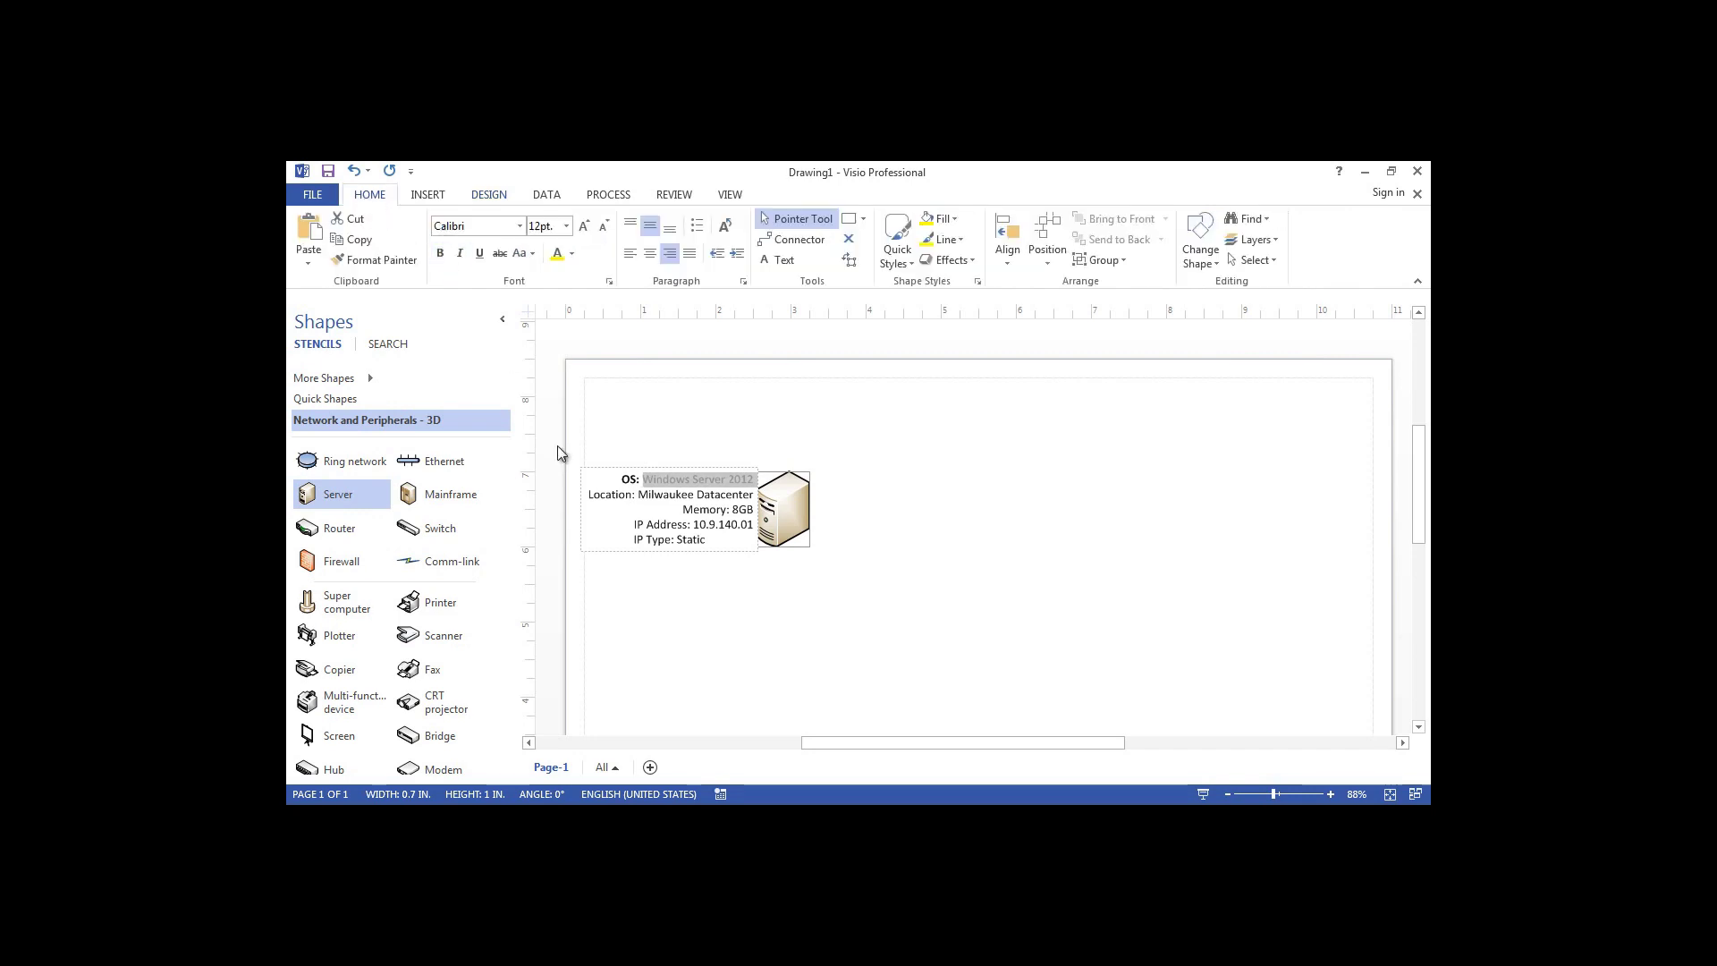
Bold the labels Location, Memory, IP Address and IP Type in the server's text block.
left_click(690, 526)
left_click_drag(634, 495, 720, 508)
left_click(440, 253)
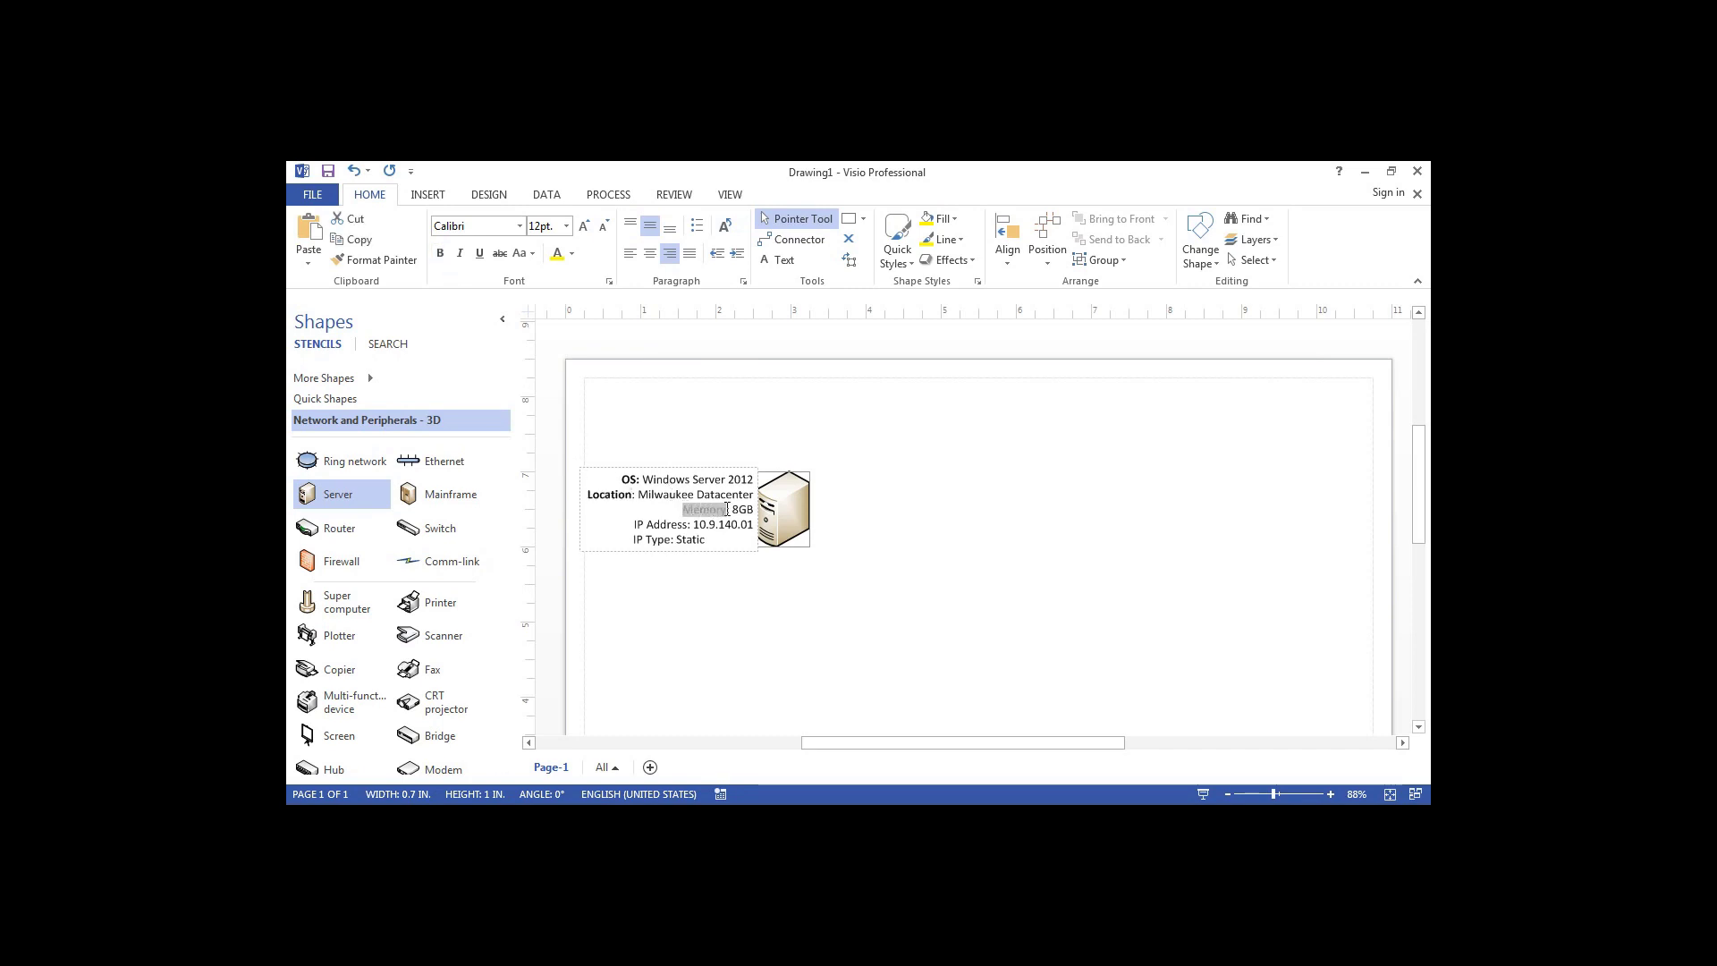
left_click(440, 253)
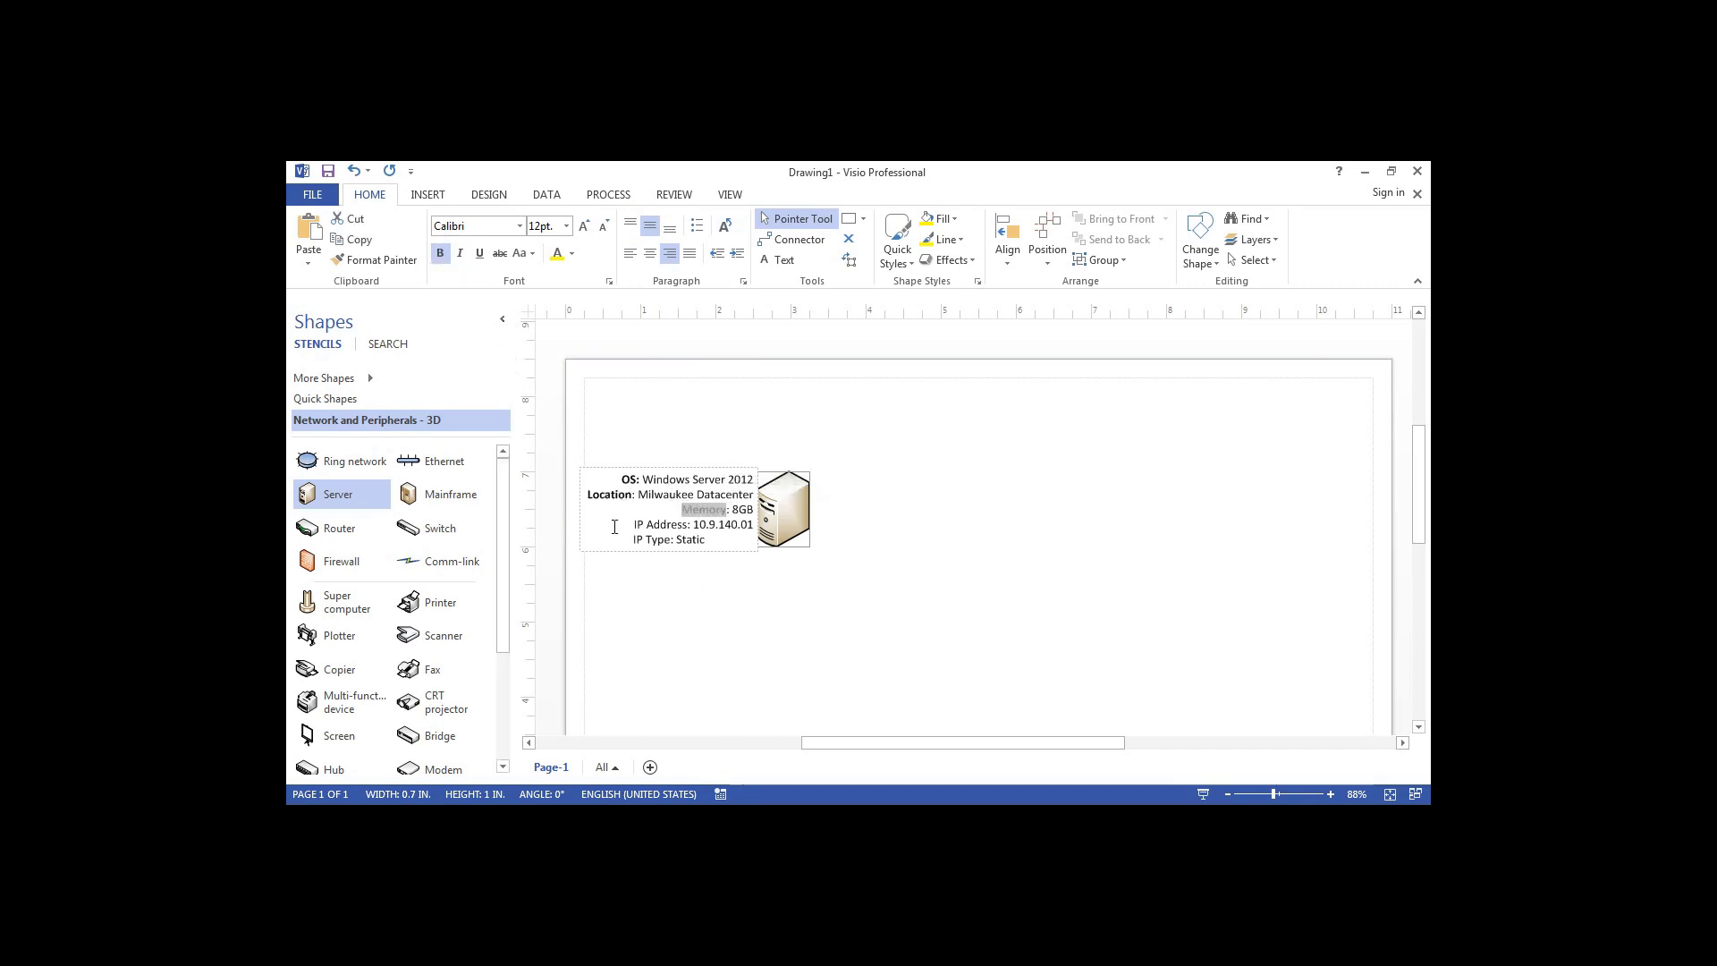
left_click_drag(633, 524, 672, 541)
left_click(440, 253)
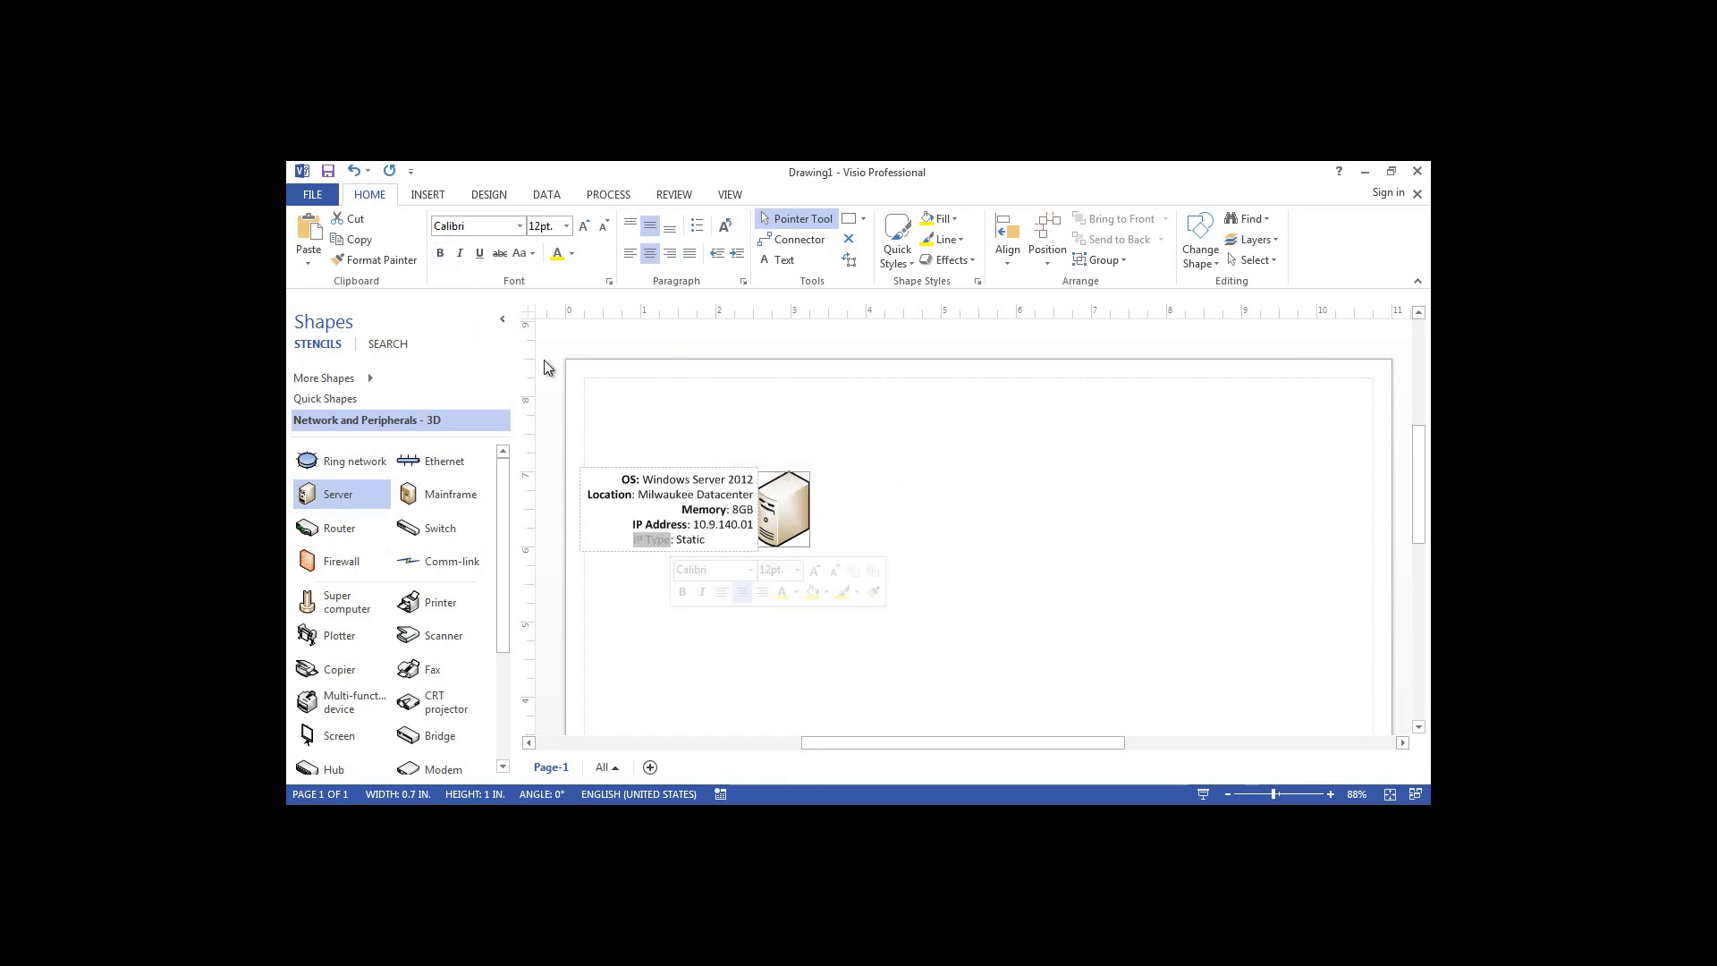
left_click(440, 253)
left_click(729, 560)
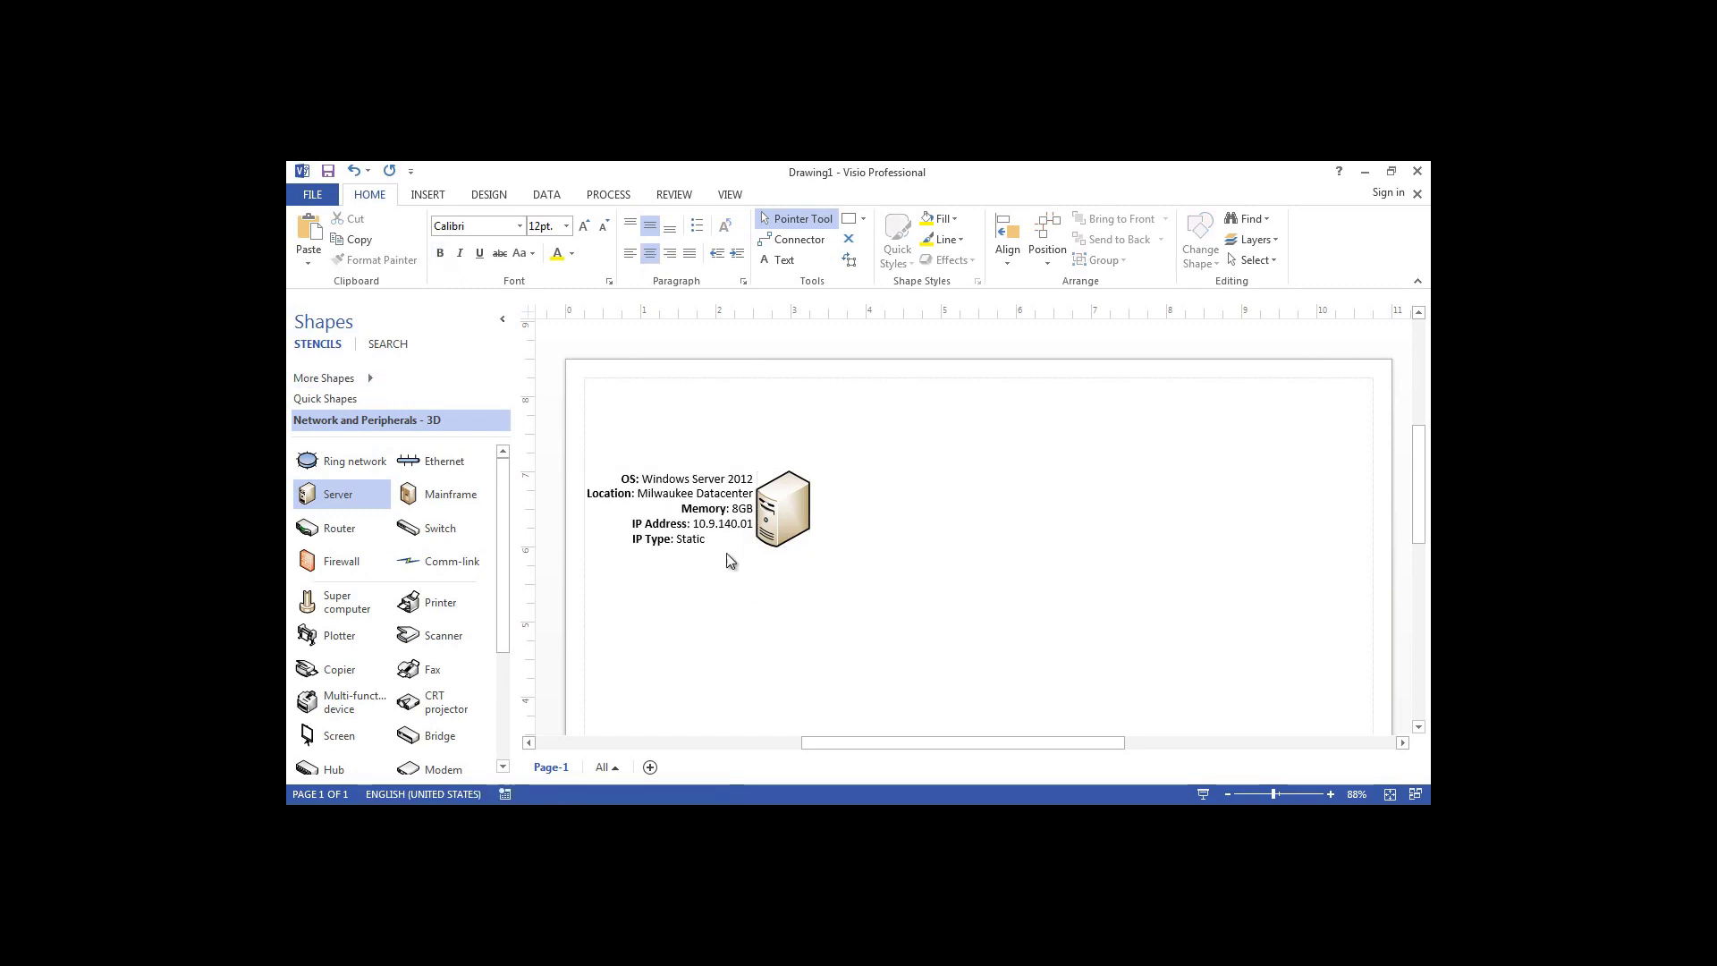
Left-align all lines of the server's text block.
double_click(703, 541)
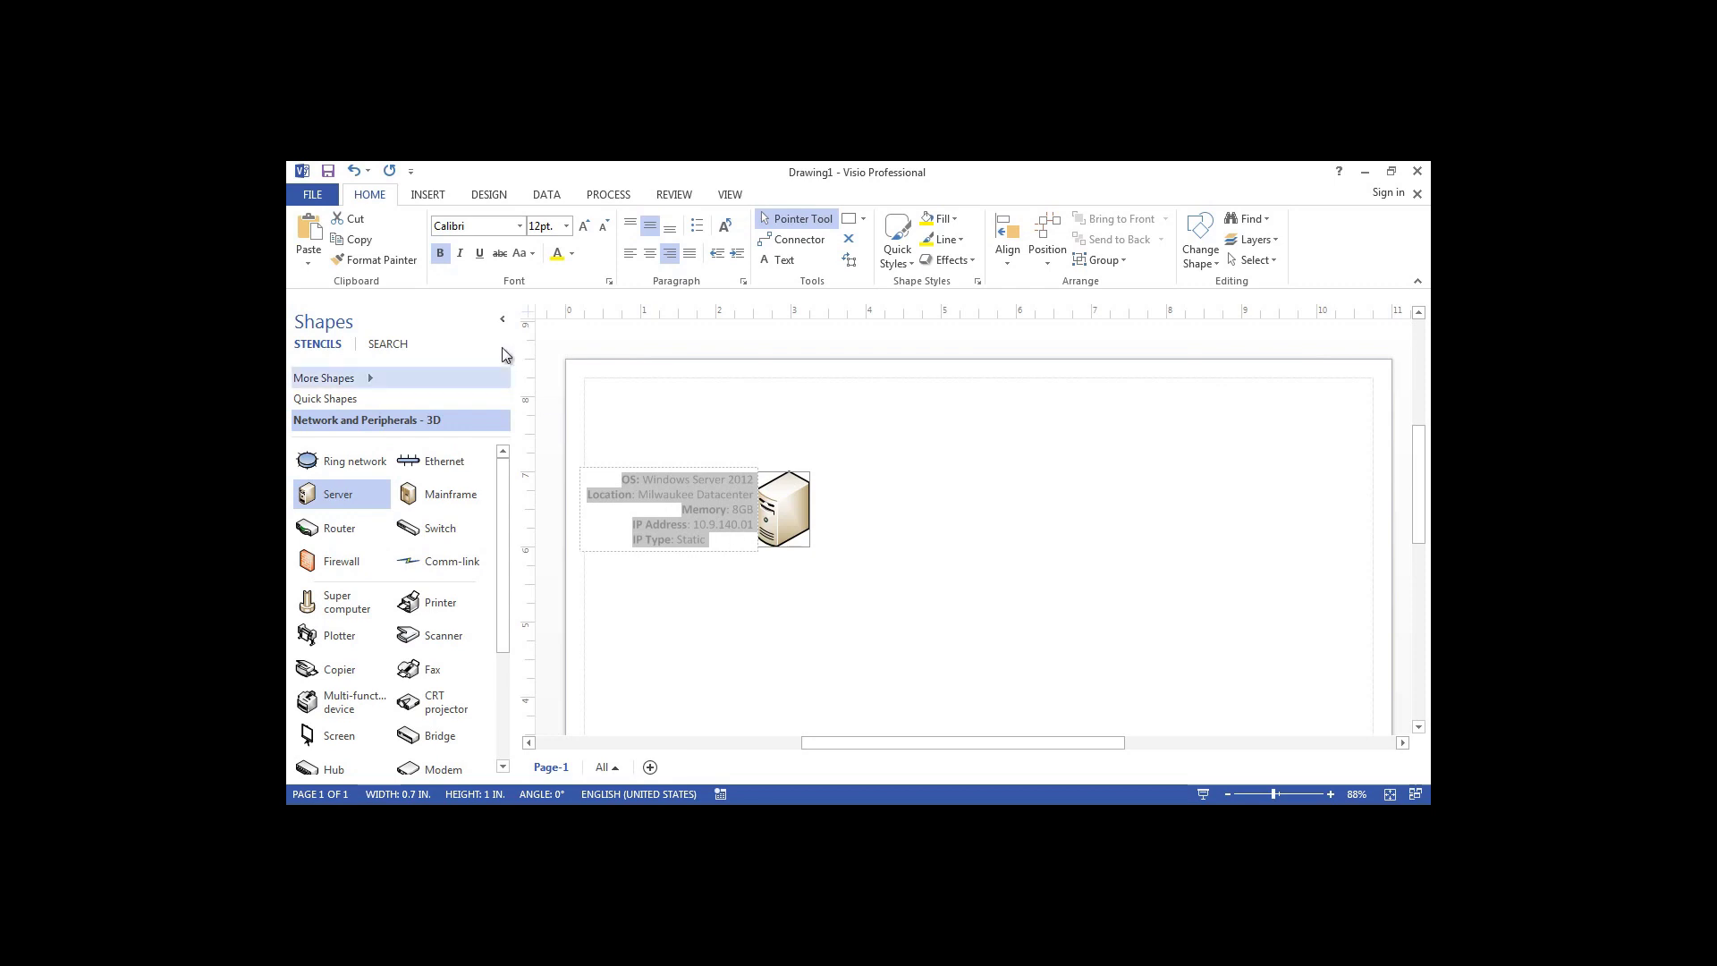
left_click(630, 254)
left_click(656, 563)
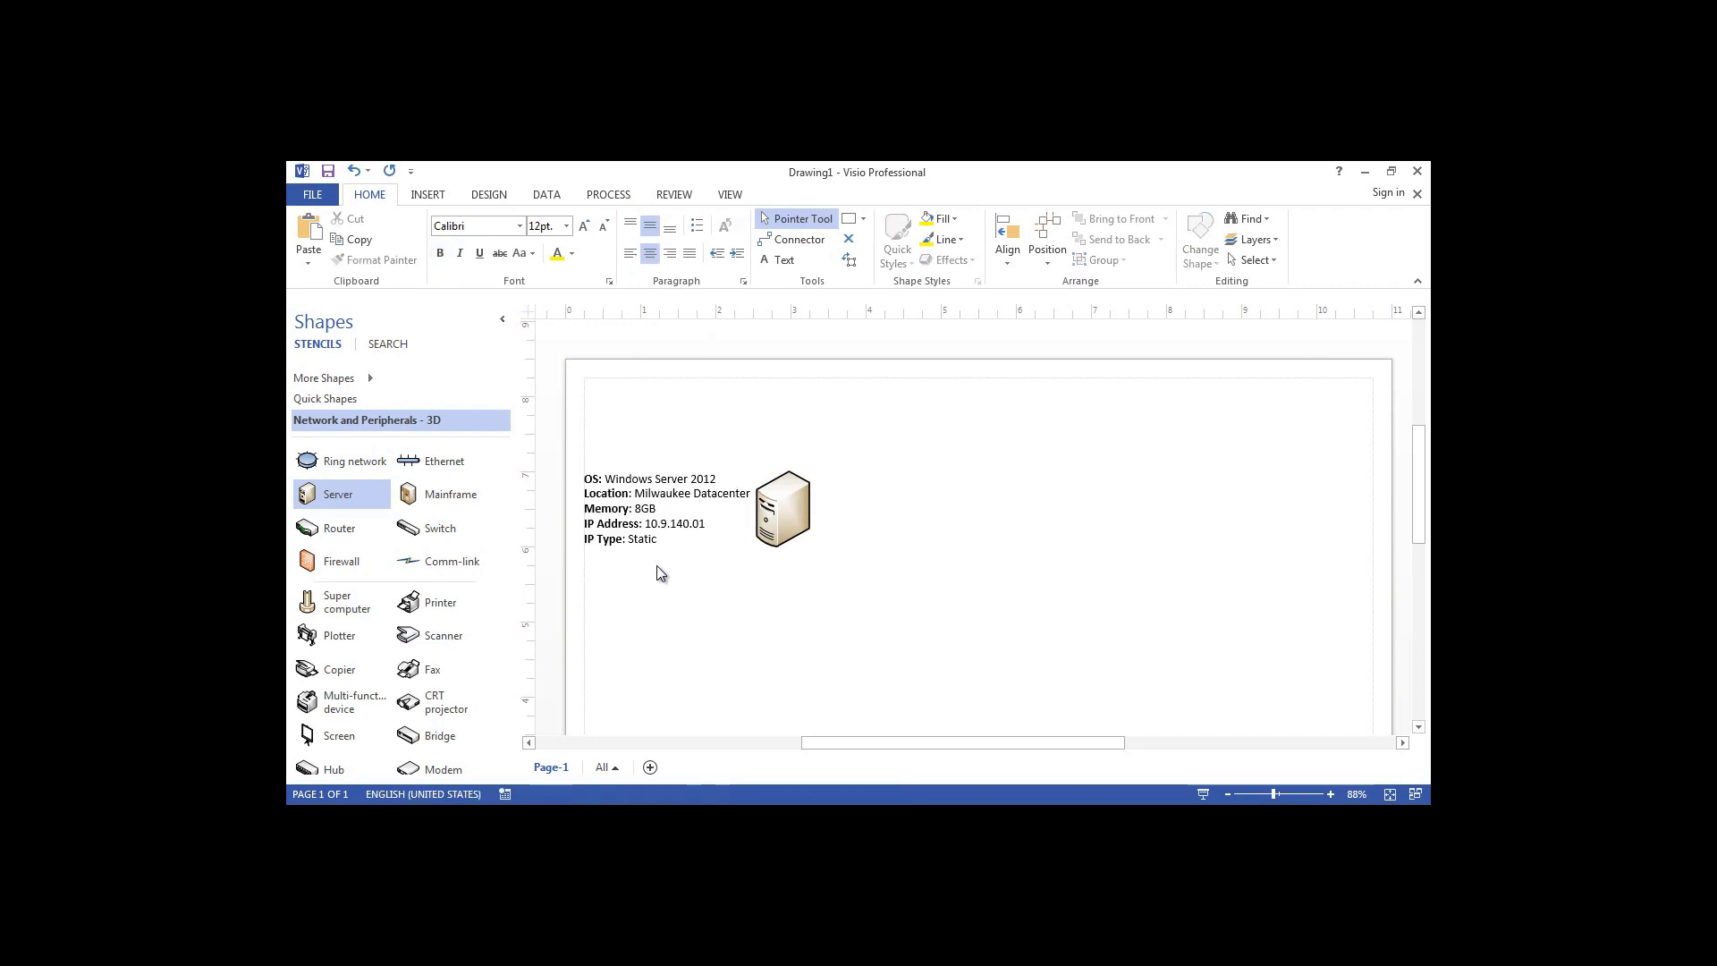
Move the text block to the right side of the server icon, and shift the server left and slightly up on the page.
left_click(666, 519)
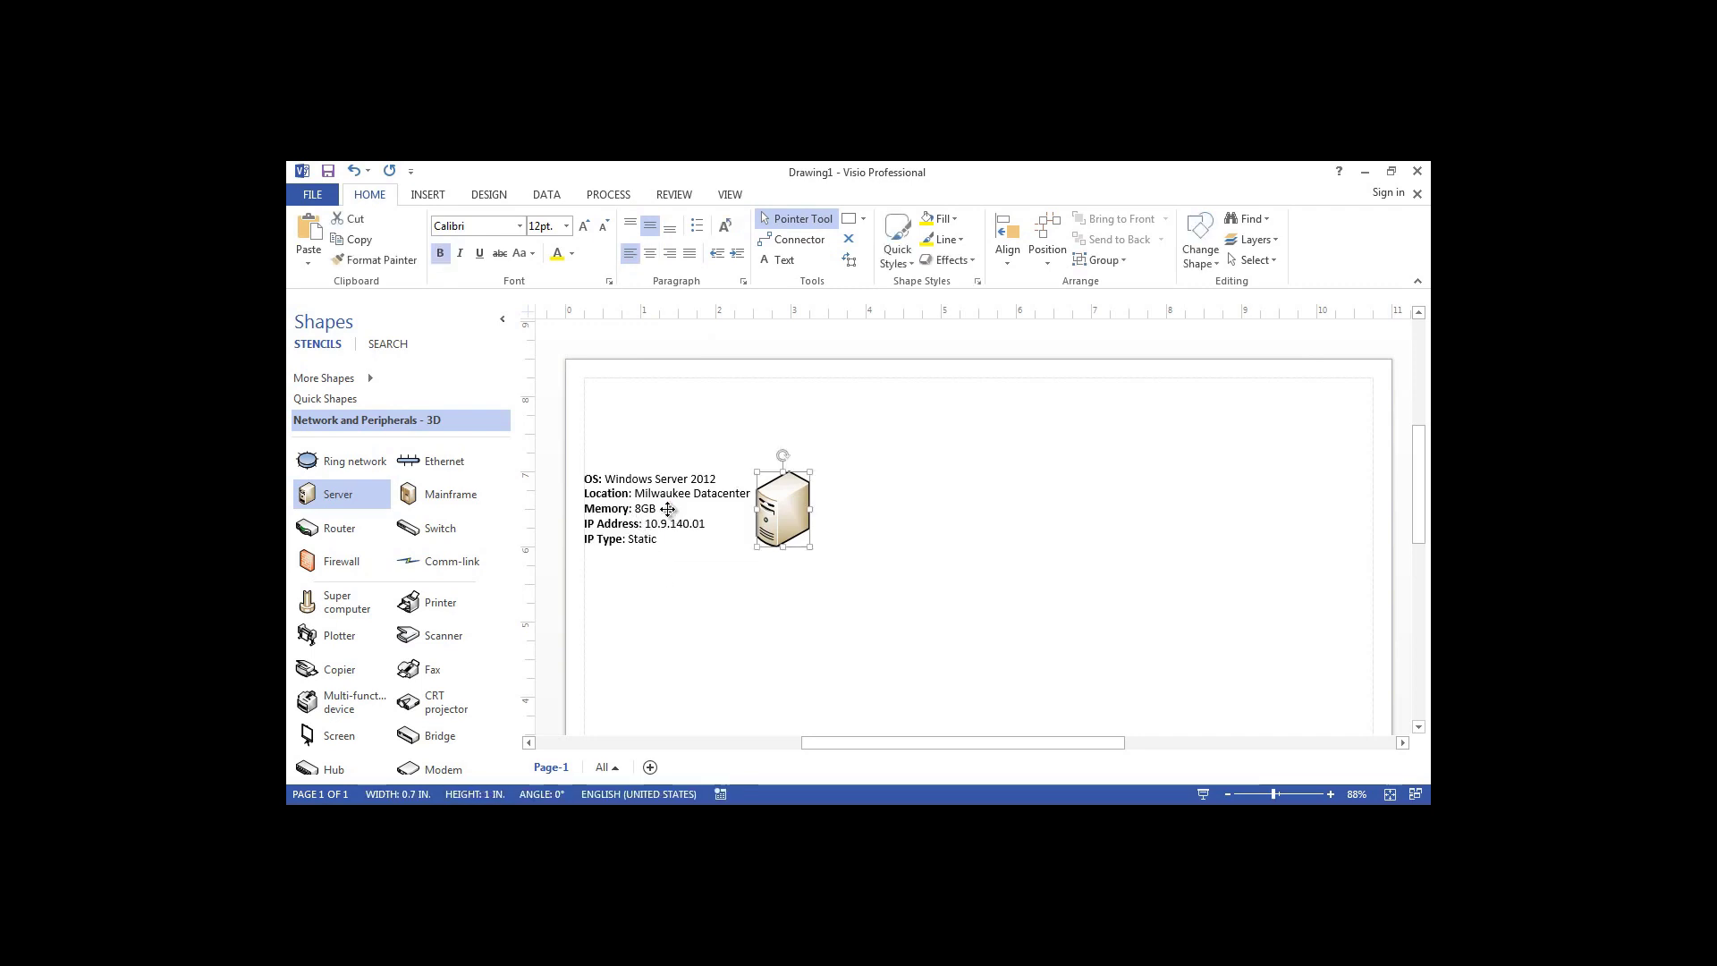
left_click_drag(668, 509, 905, 509)
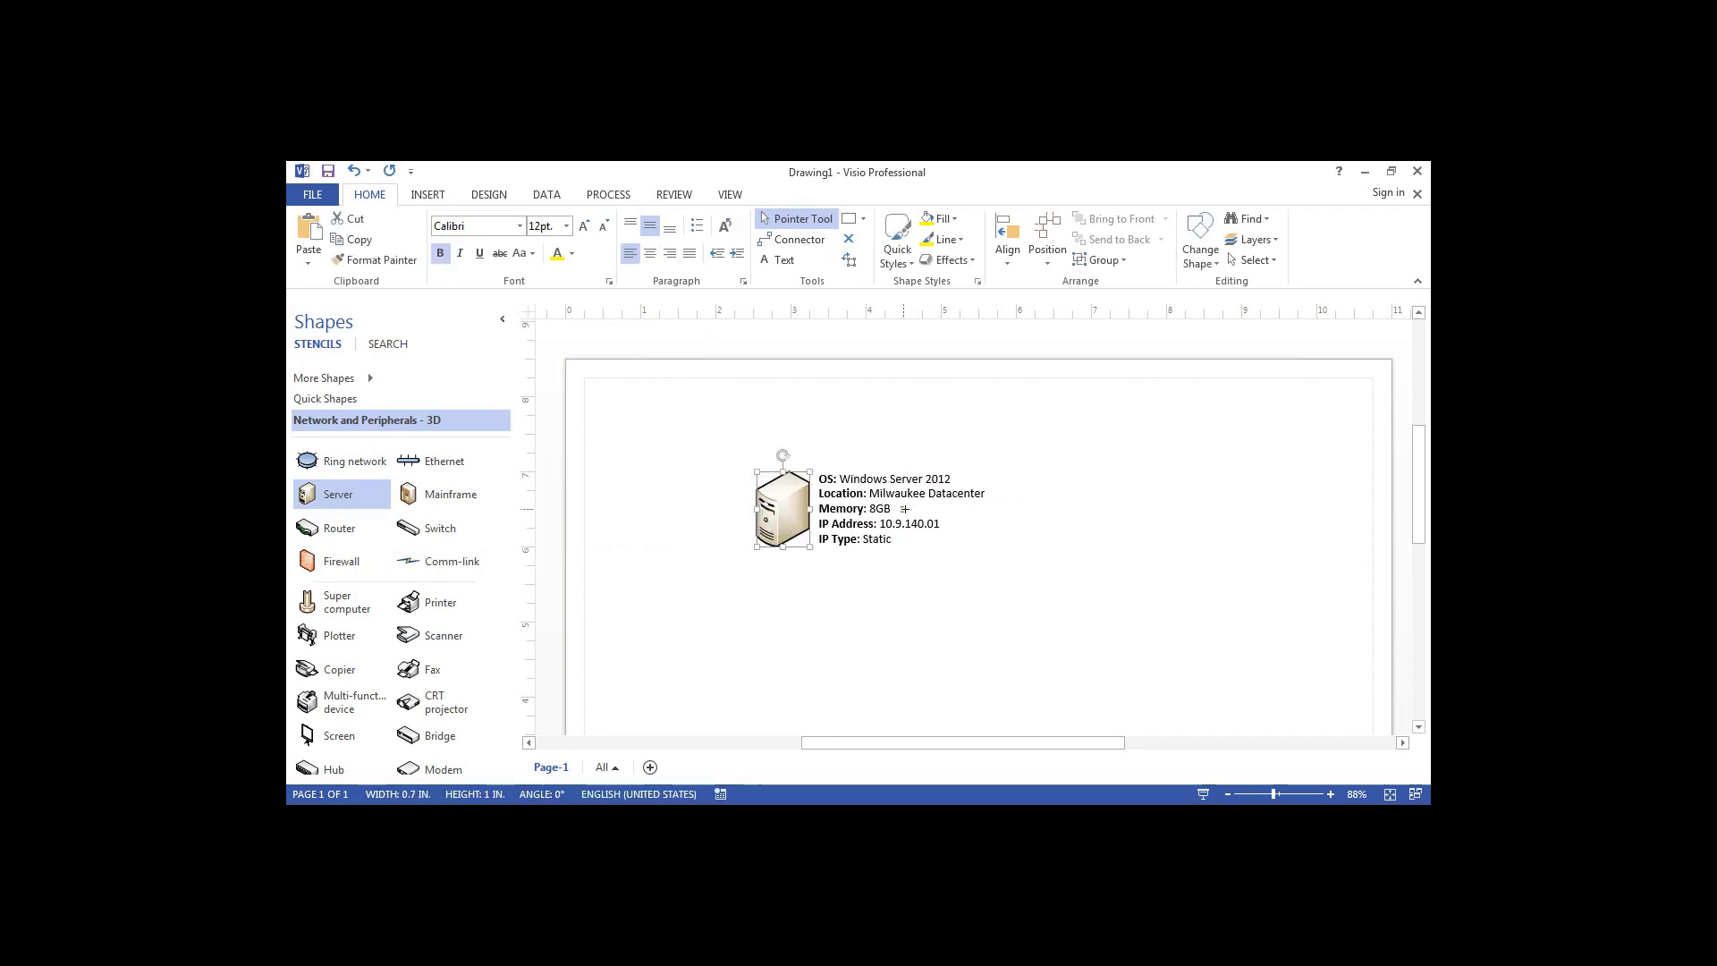
left_click(887, 592)
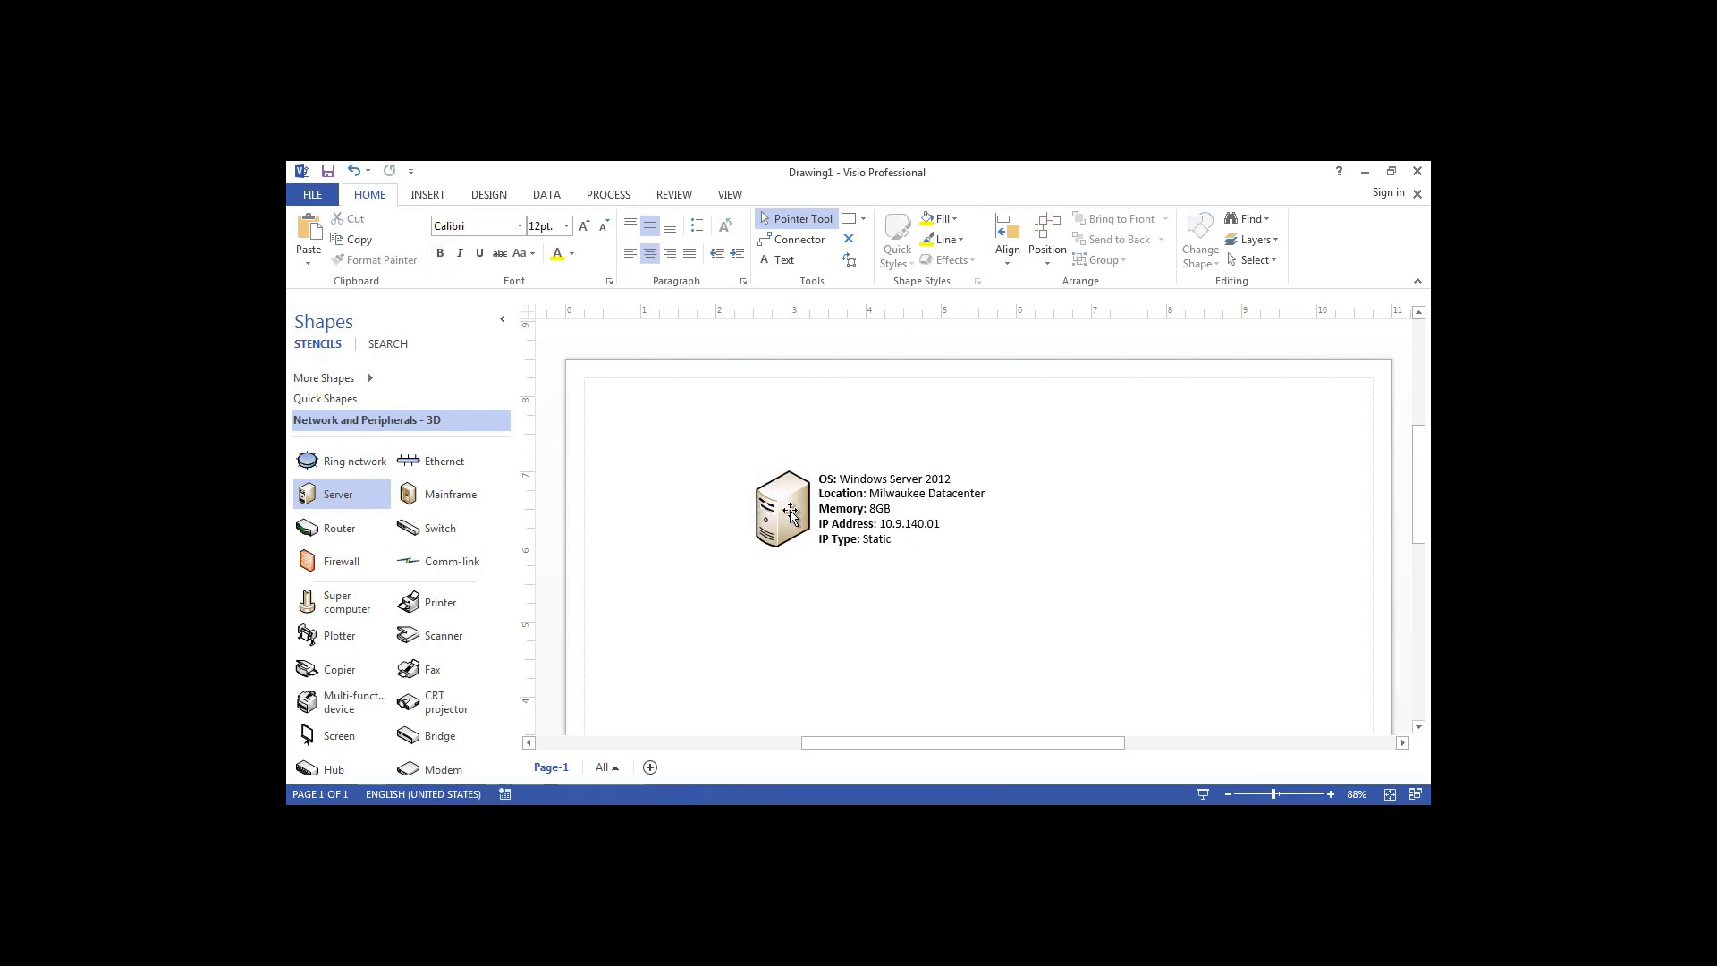
left_click_drag(790, 511, 694, 501)
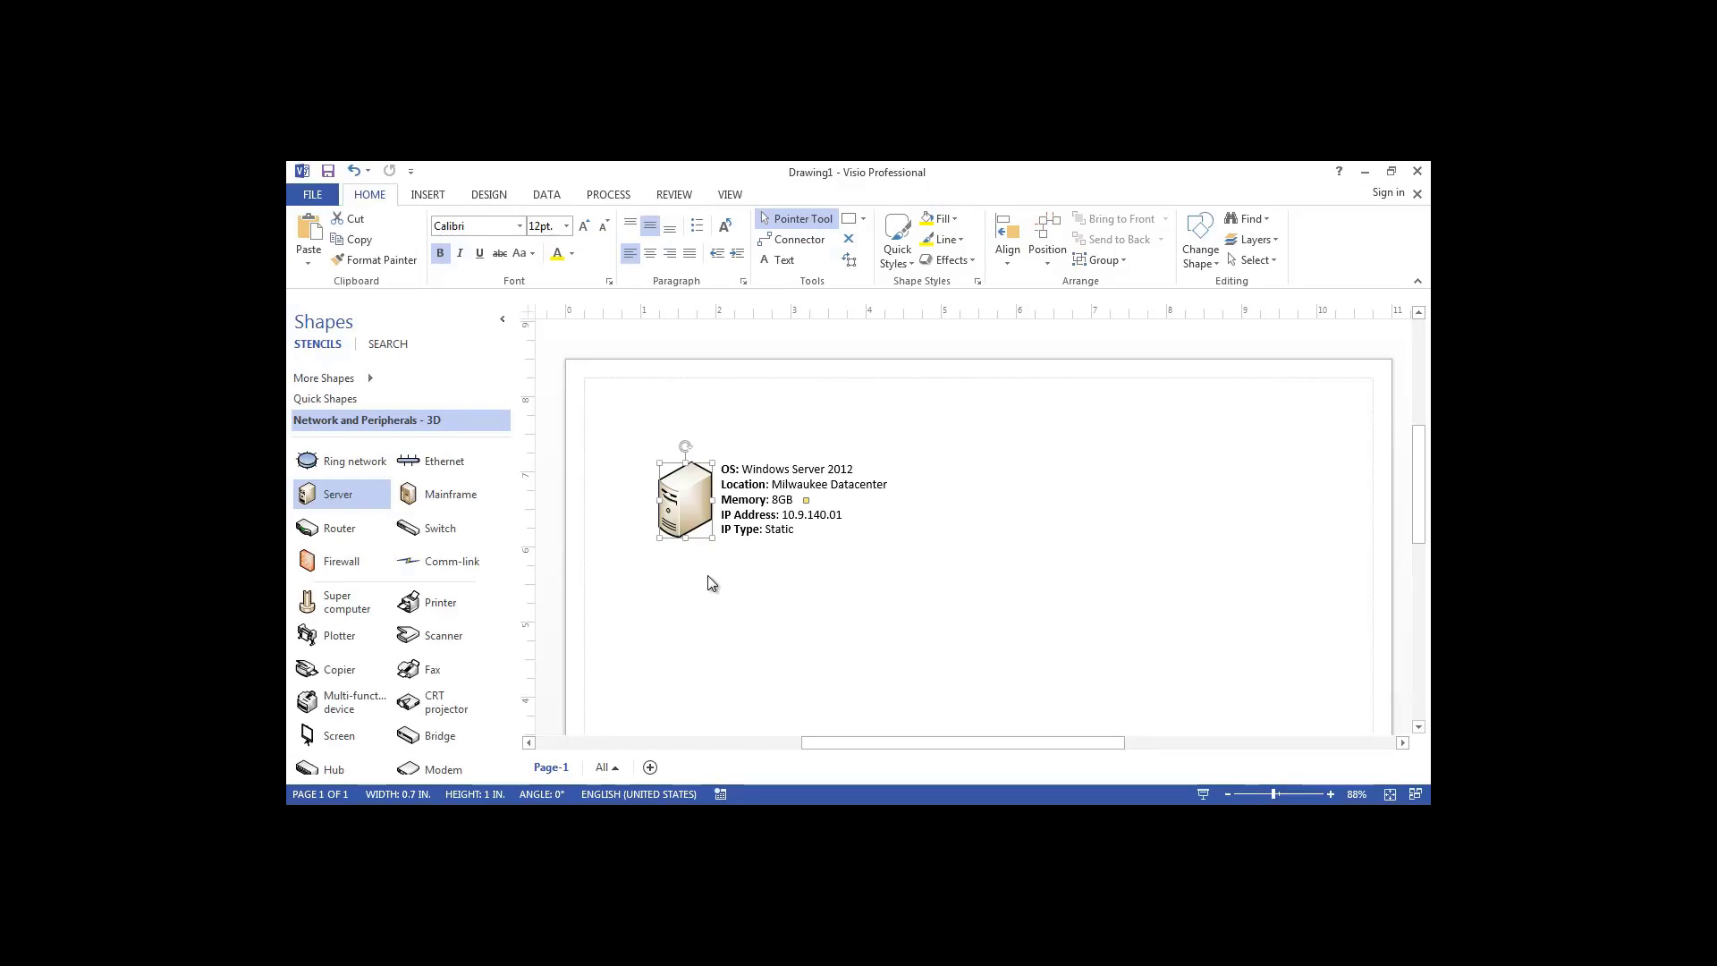
left_click(778, 261)
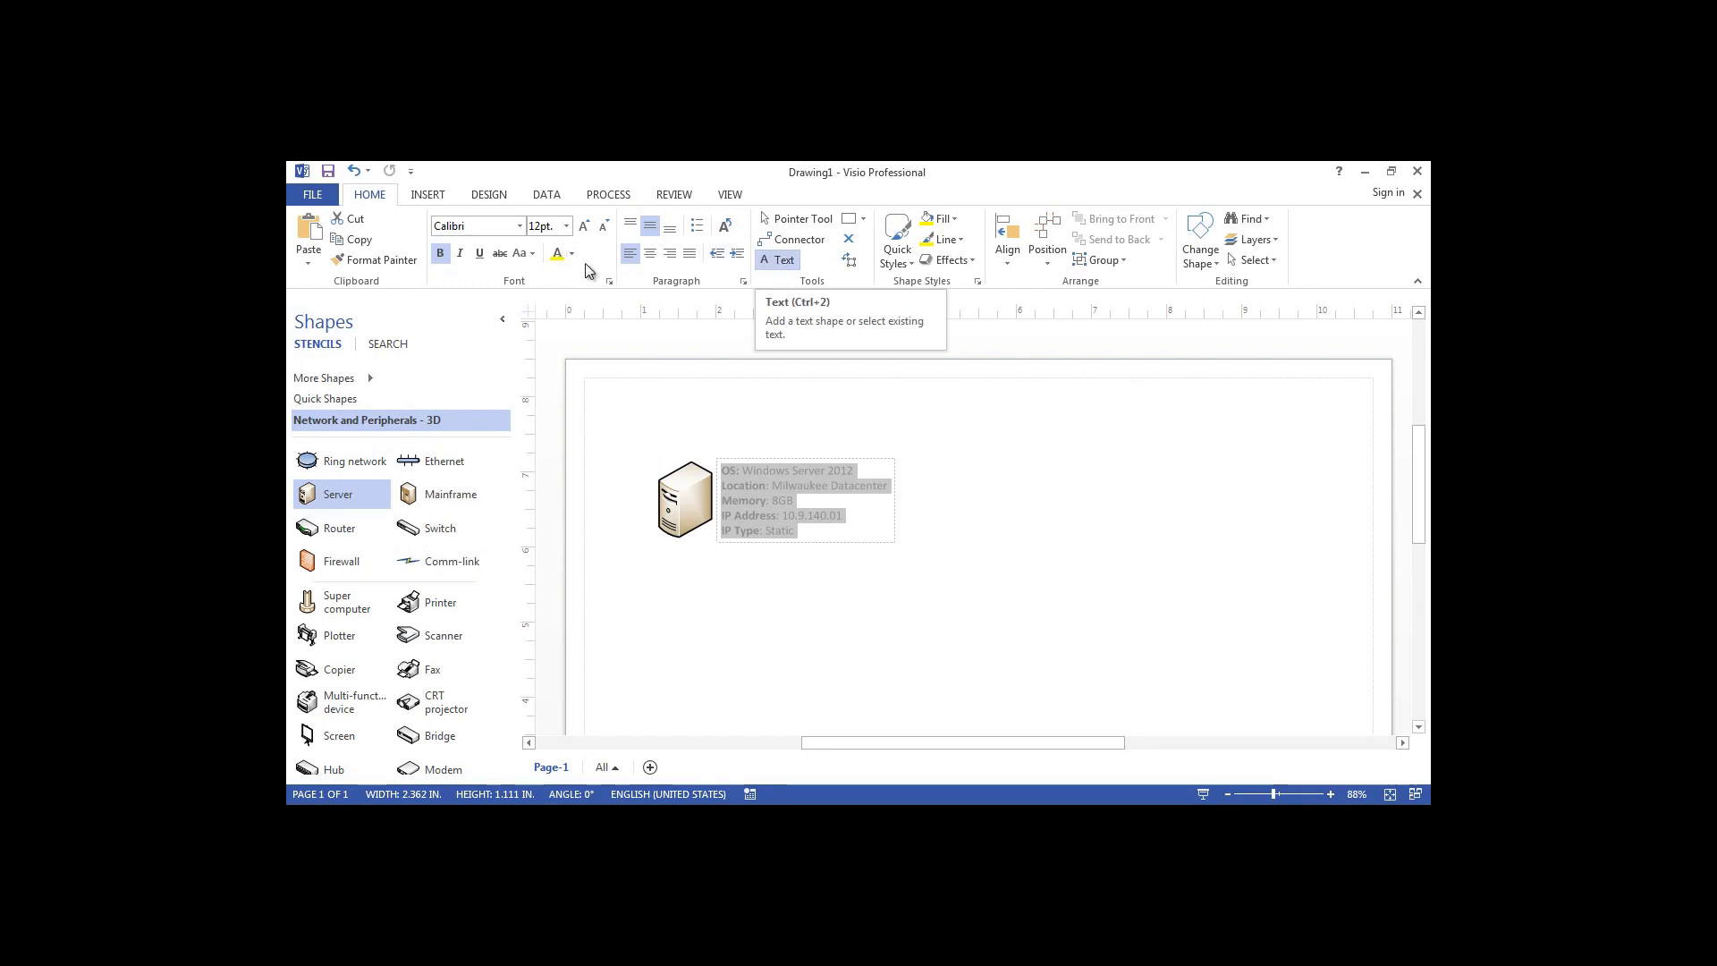
left_click(428, 195)
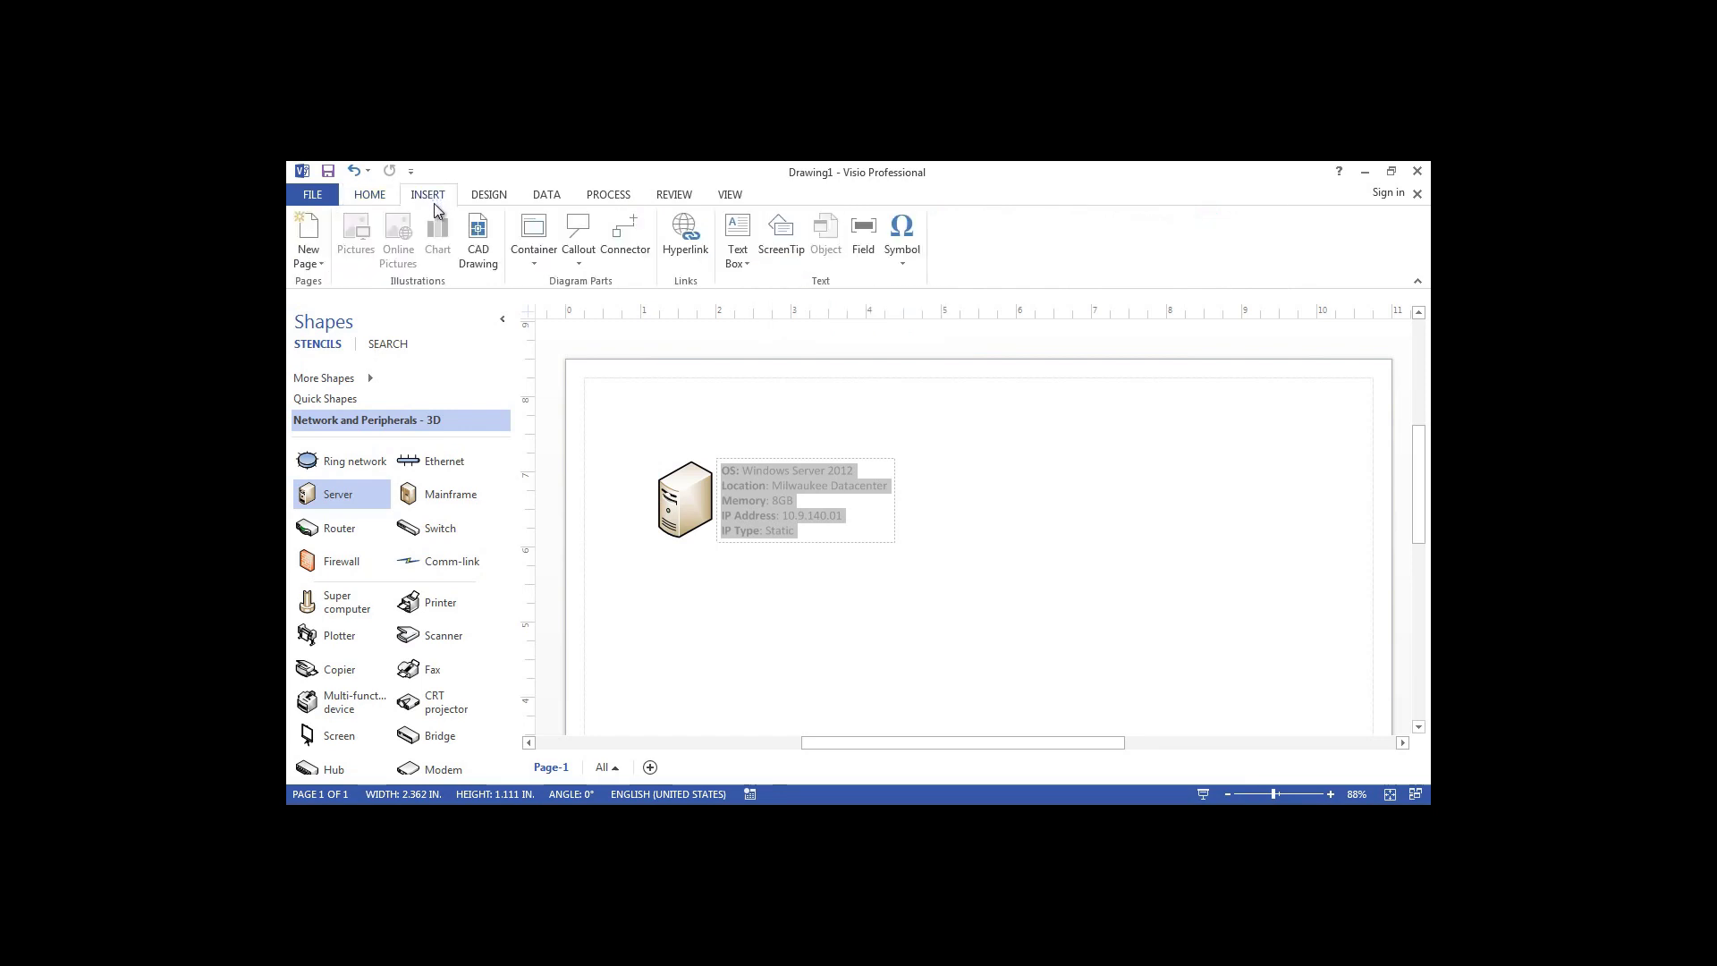
left_click(739, 235)
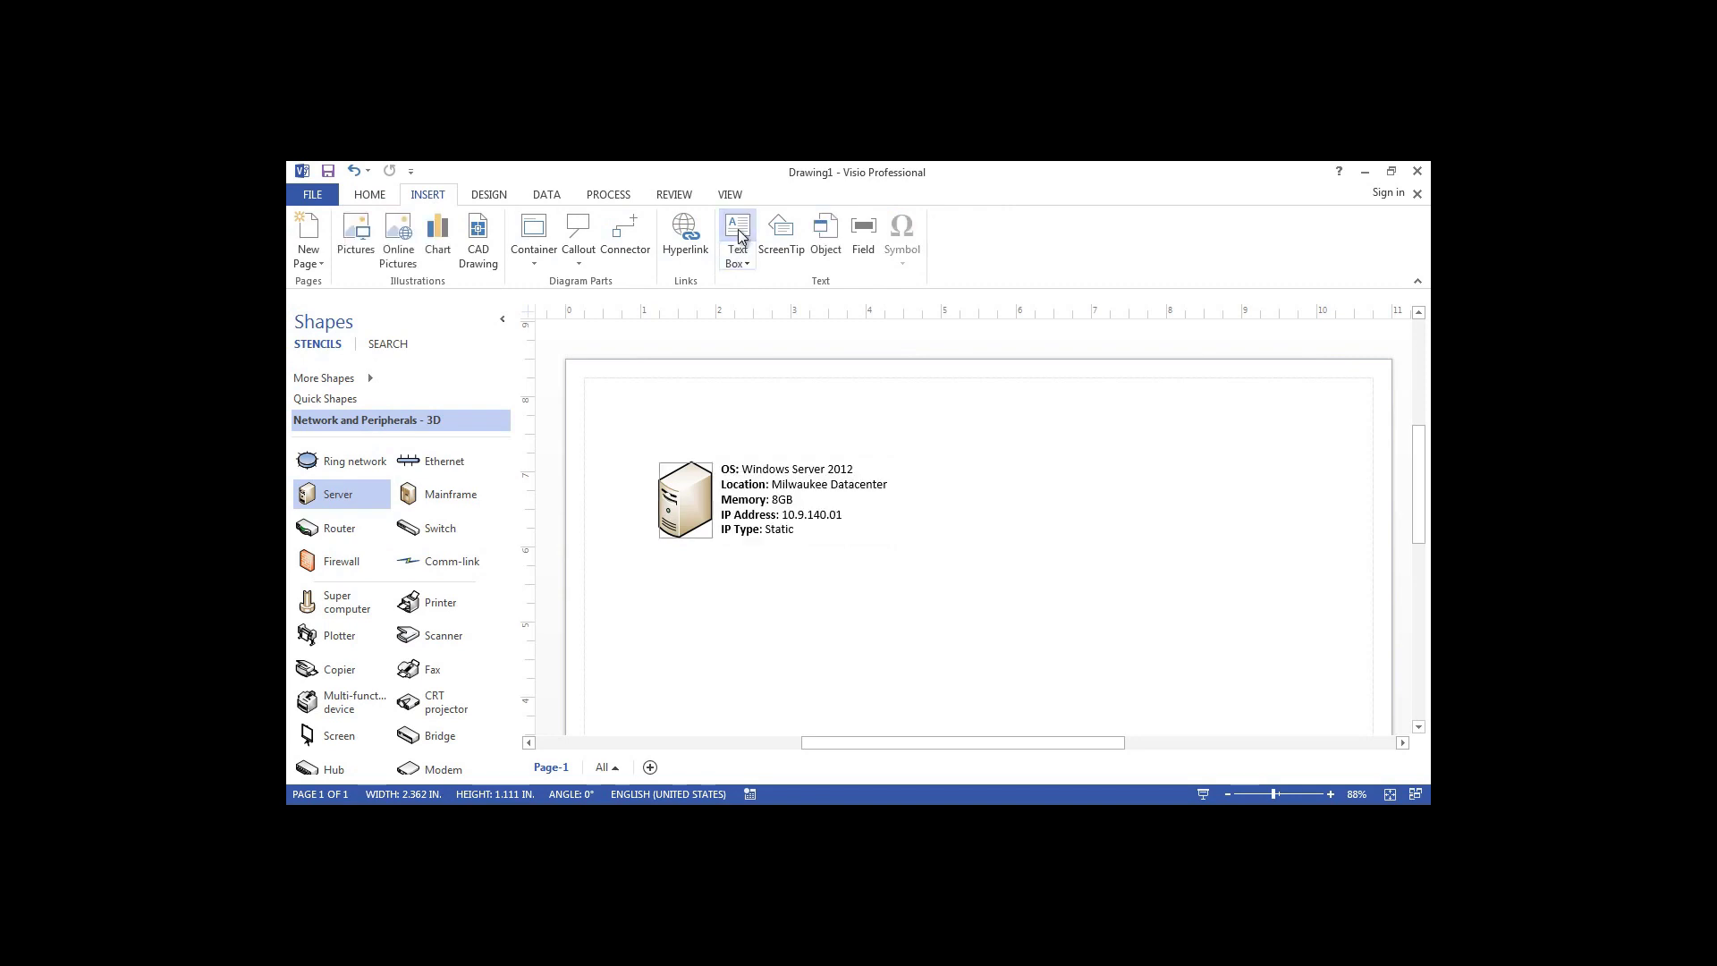
left_click(740, 260)
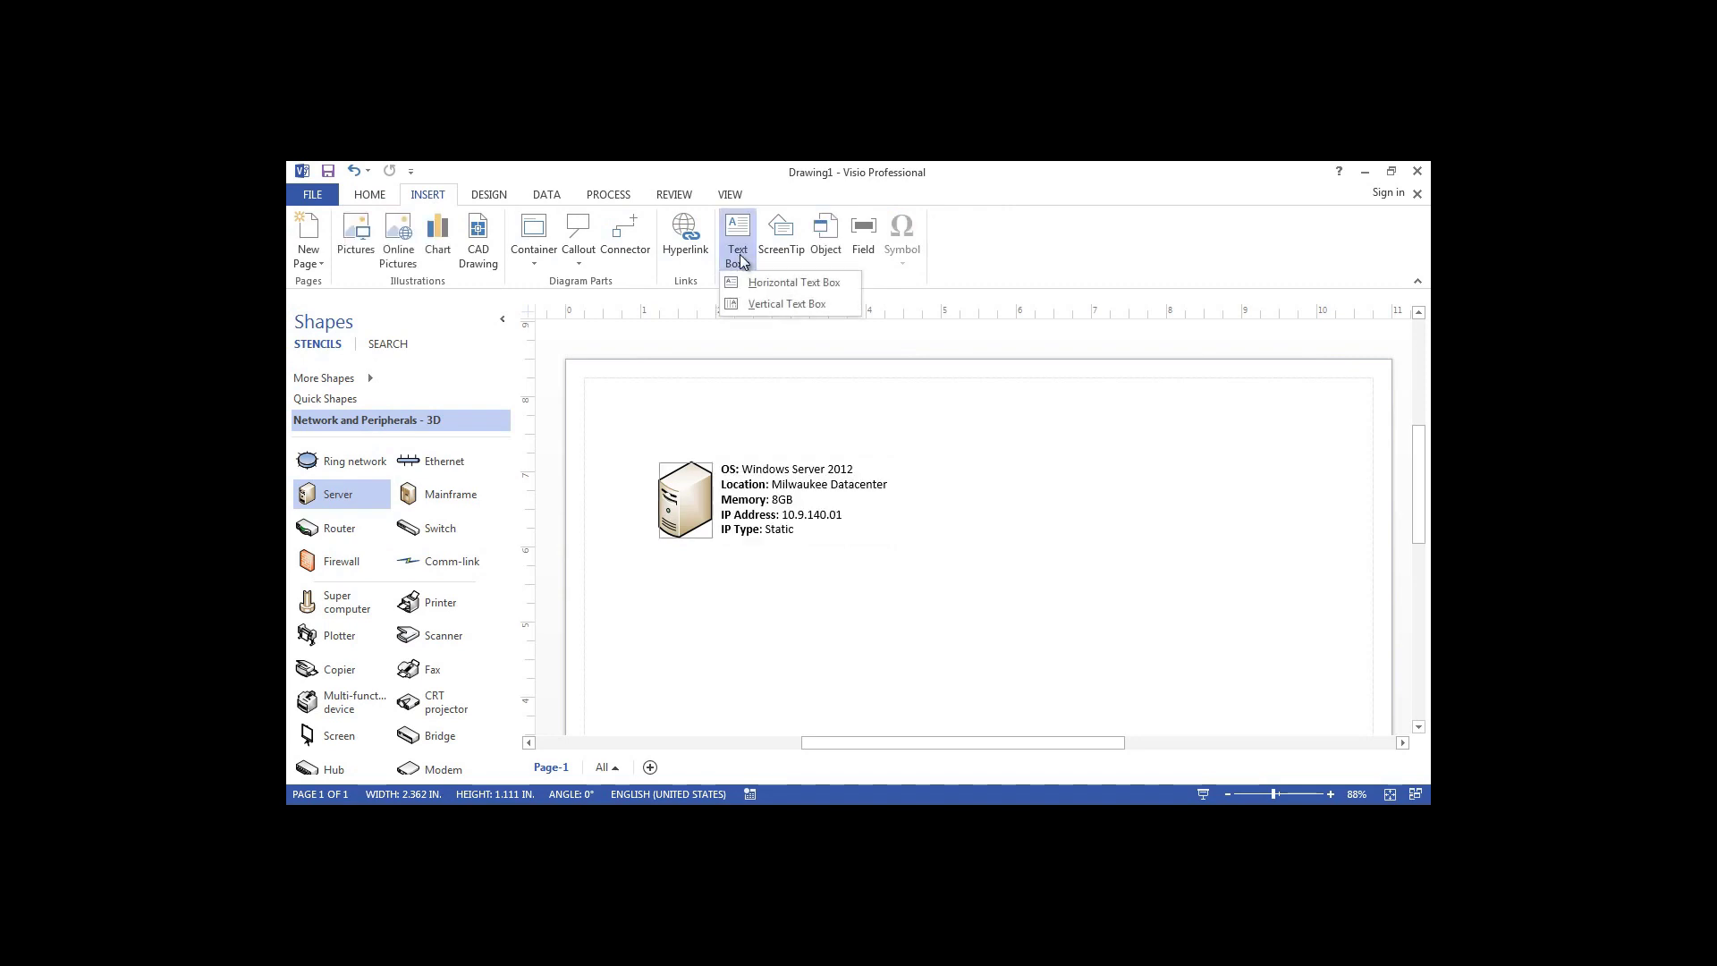
left_click(781, 283)
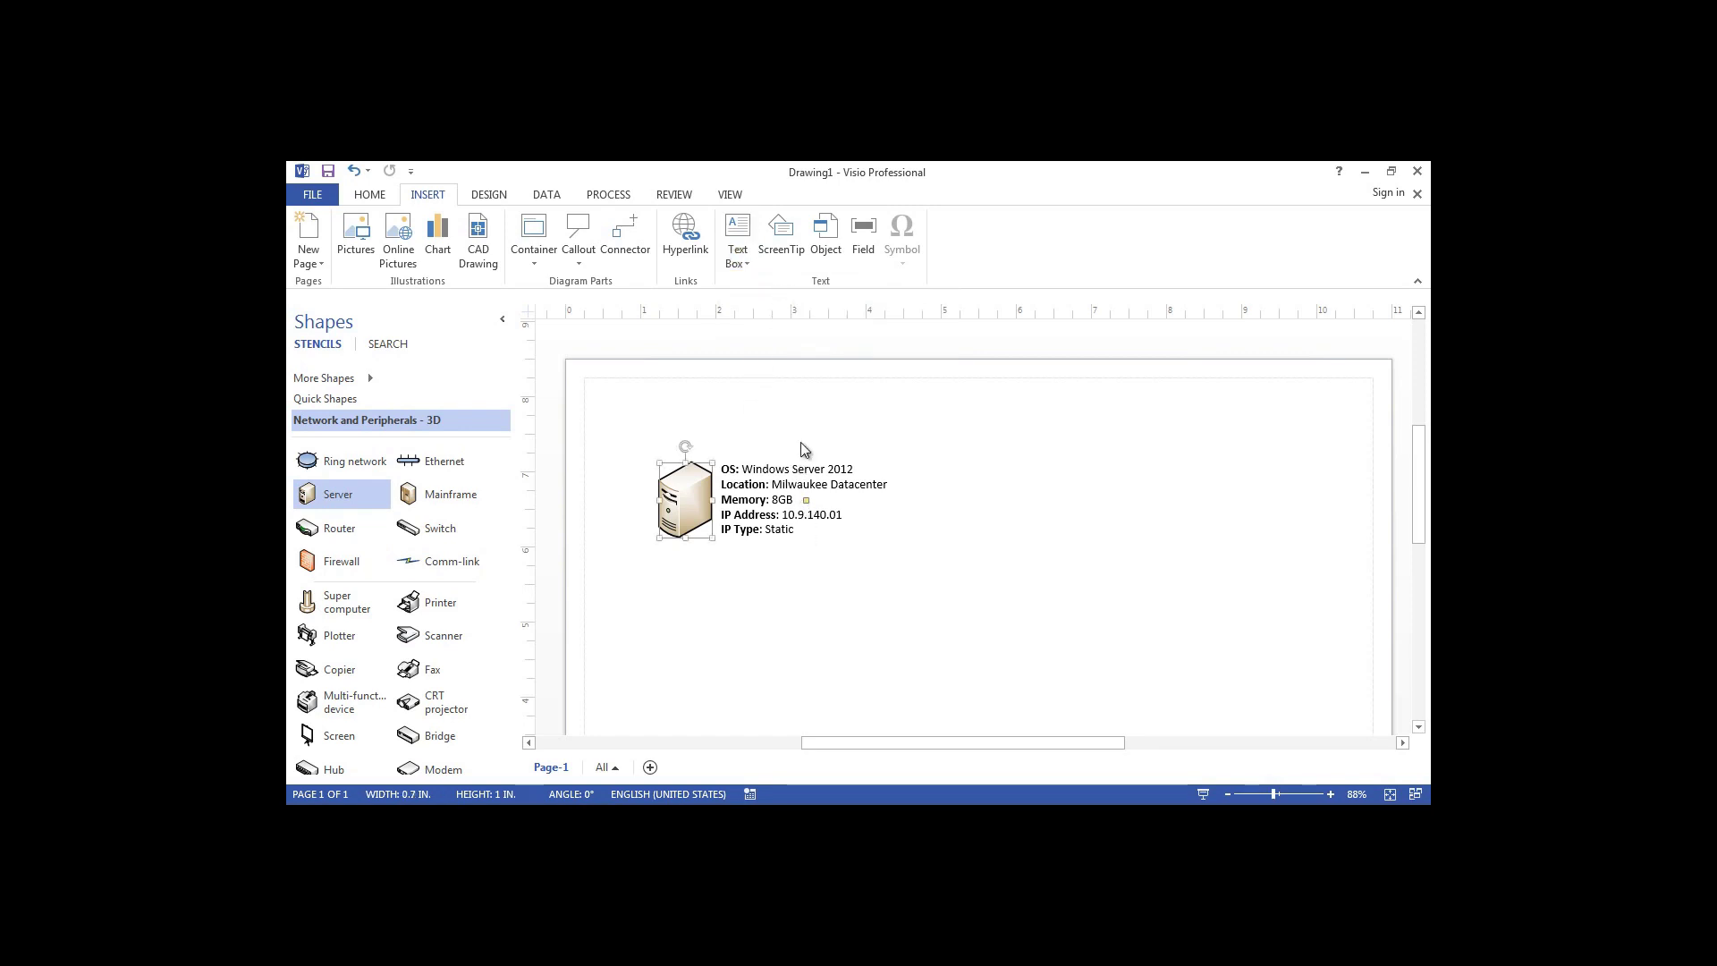
left_click(739, 237)
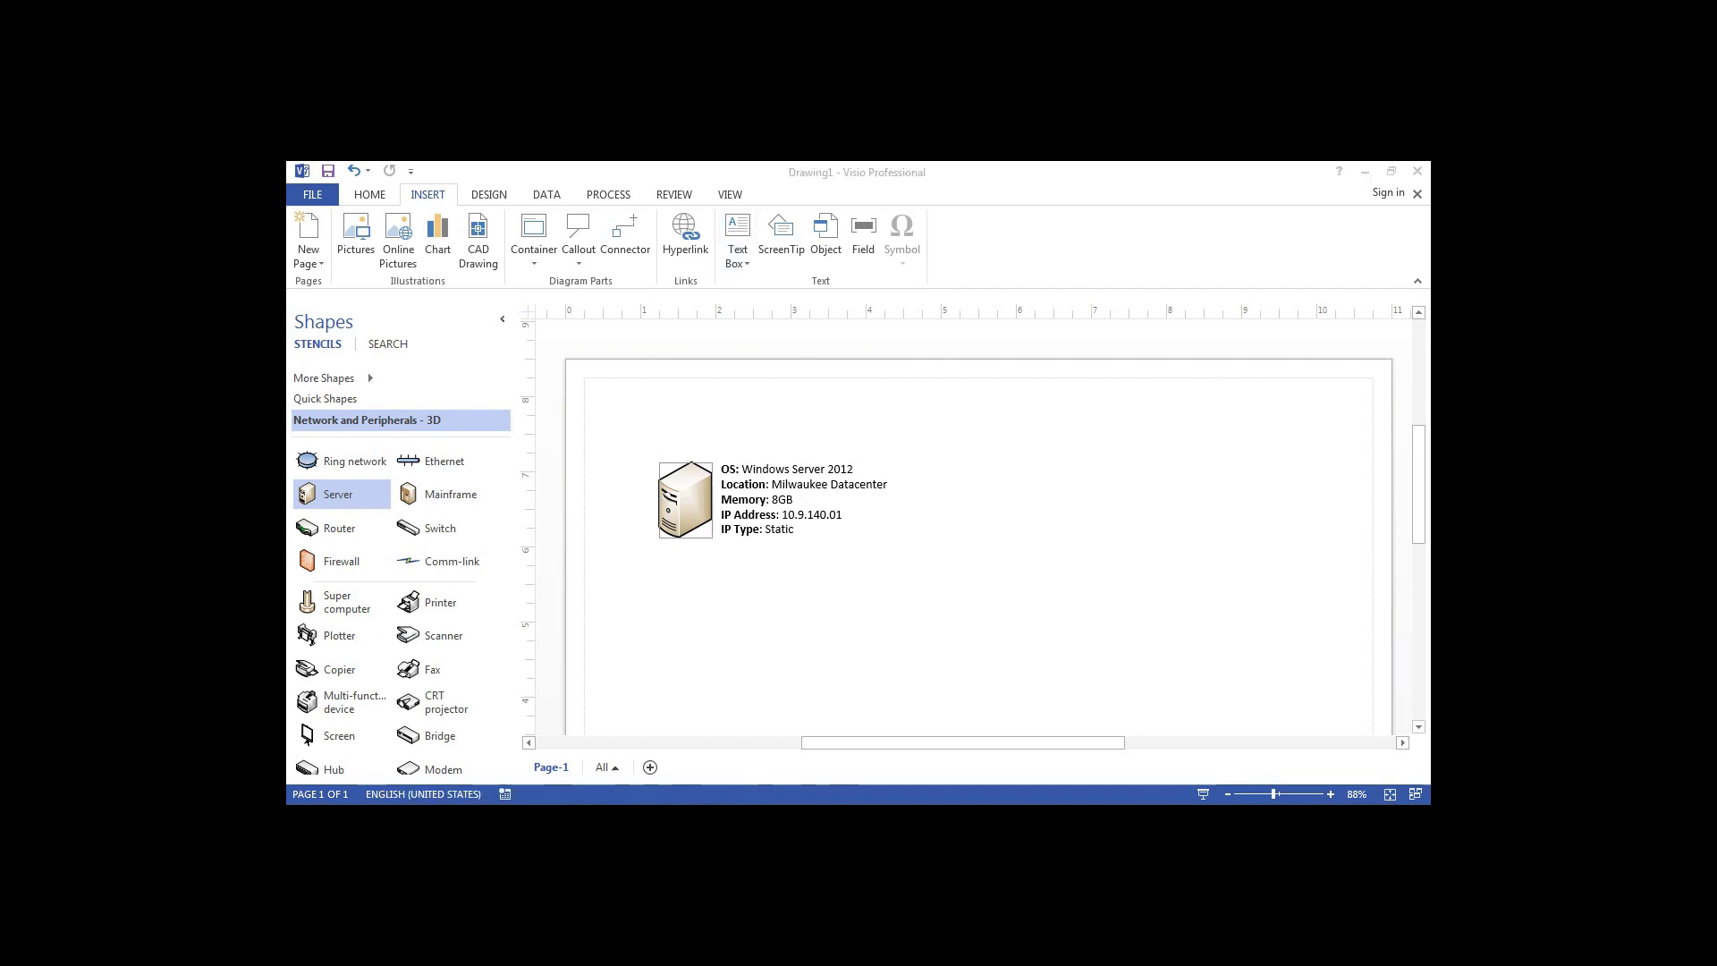
Insert the callout style with lines above and below its text, label it "Sales-Server-01" and make the label bold.
left_click(582, 265)
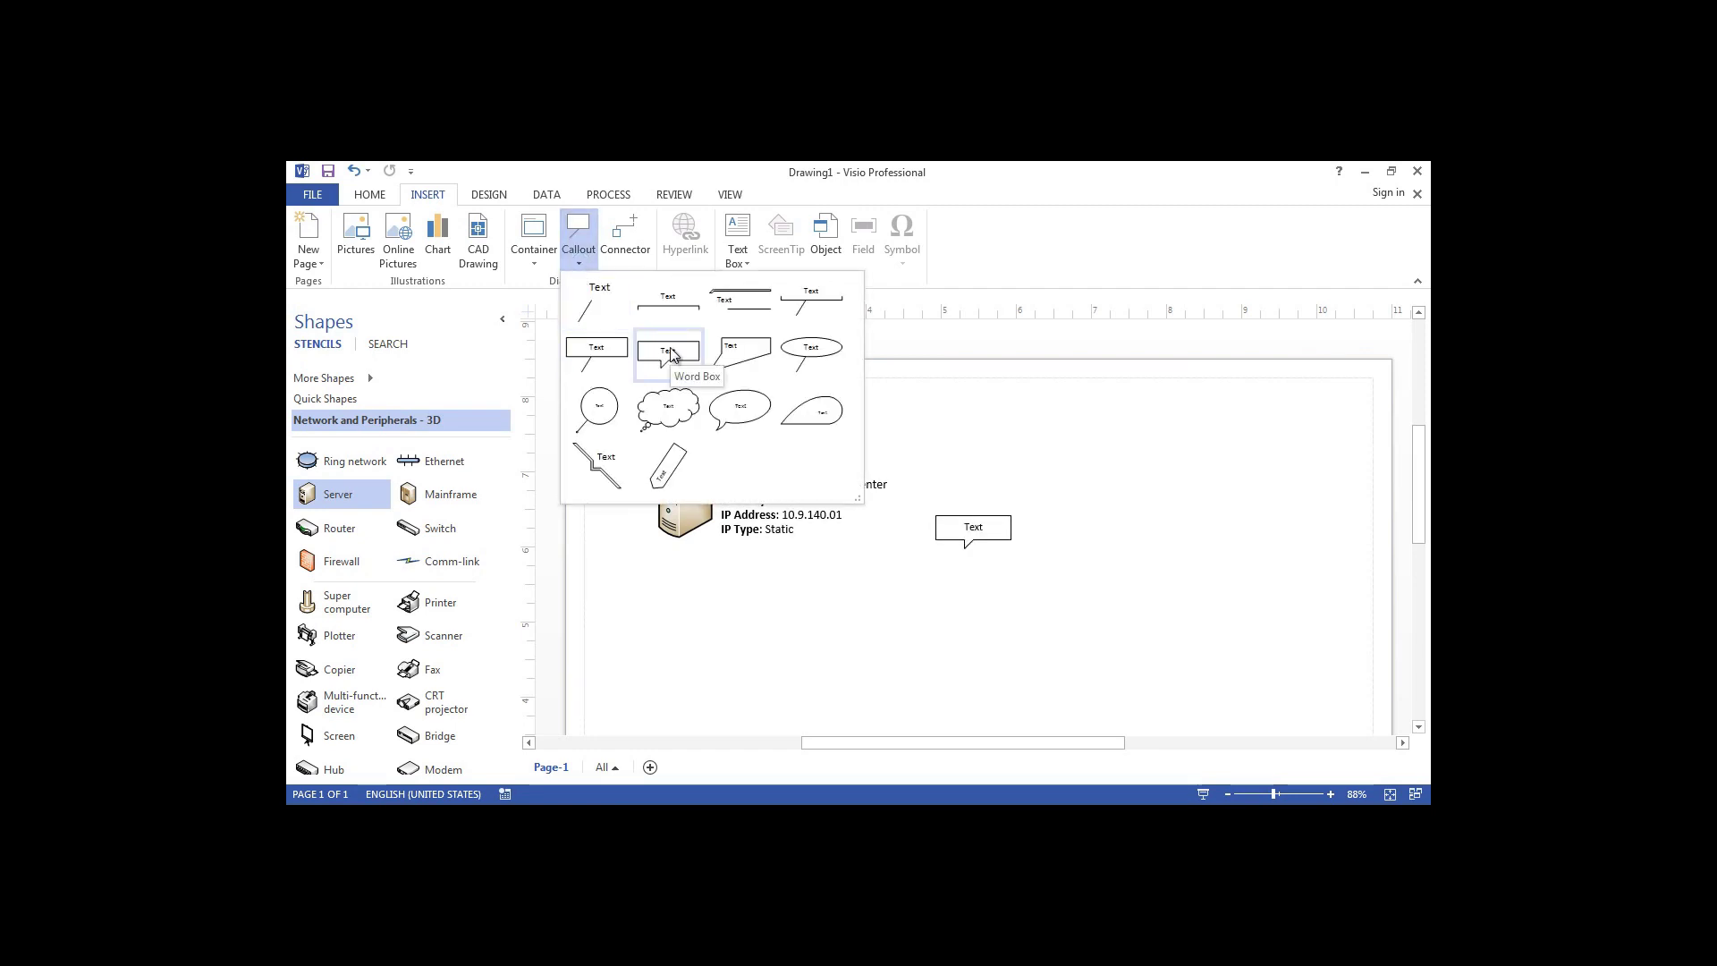
left_click(743, 303)
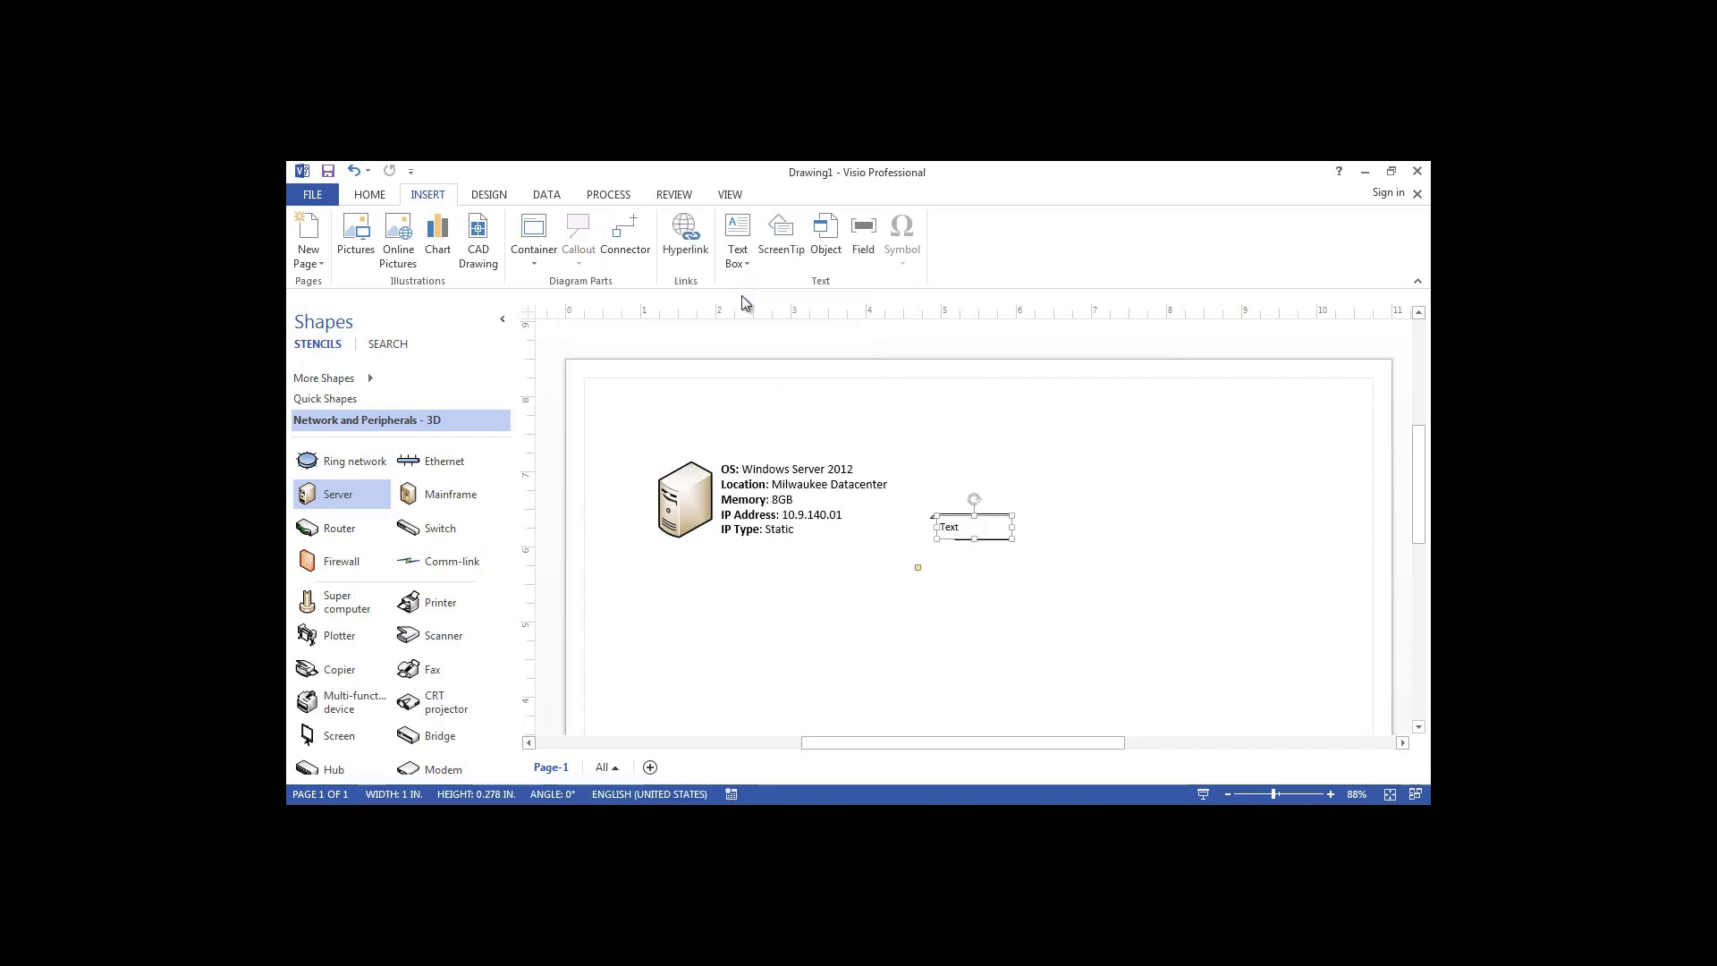
double_click(972, 528)
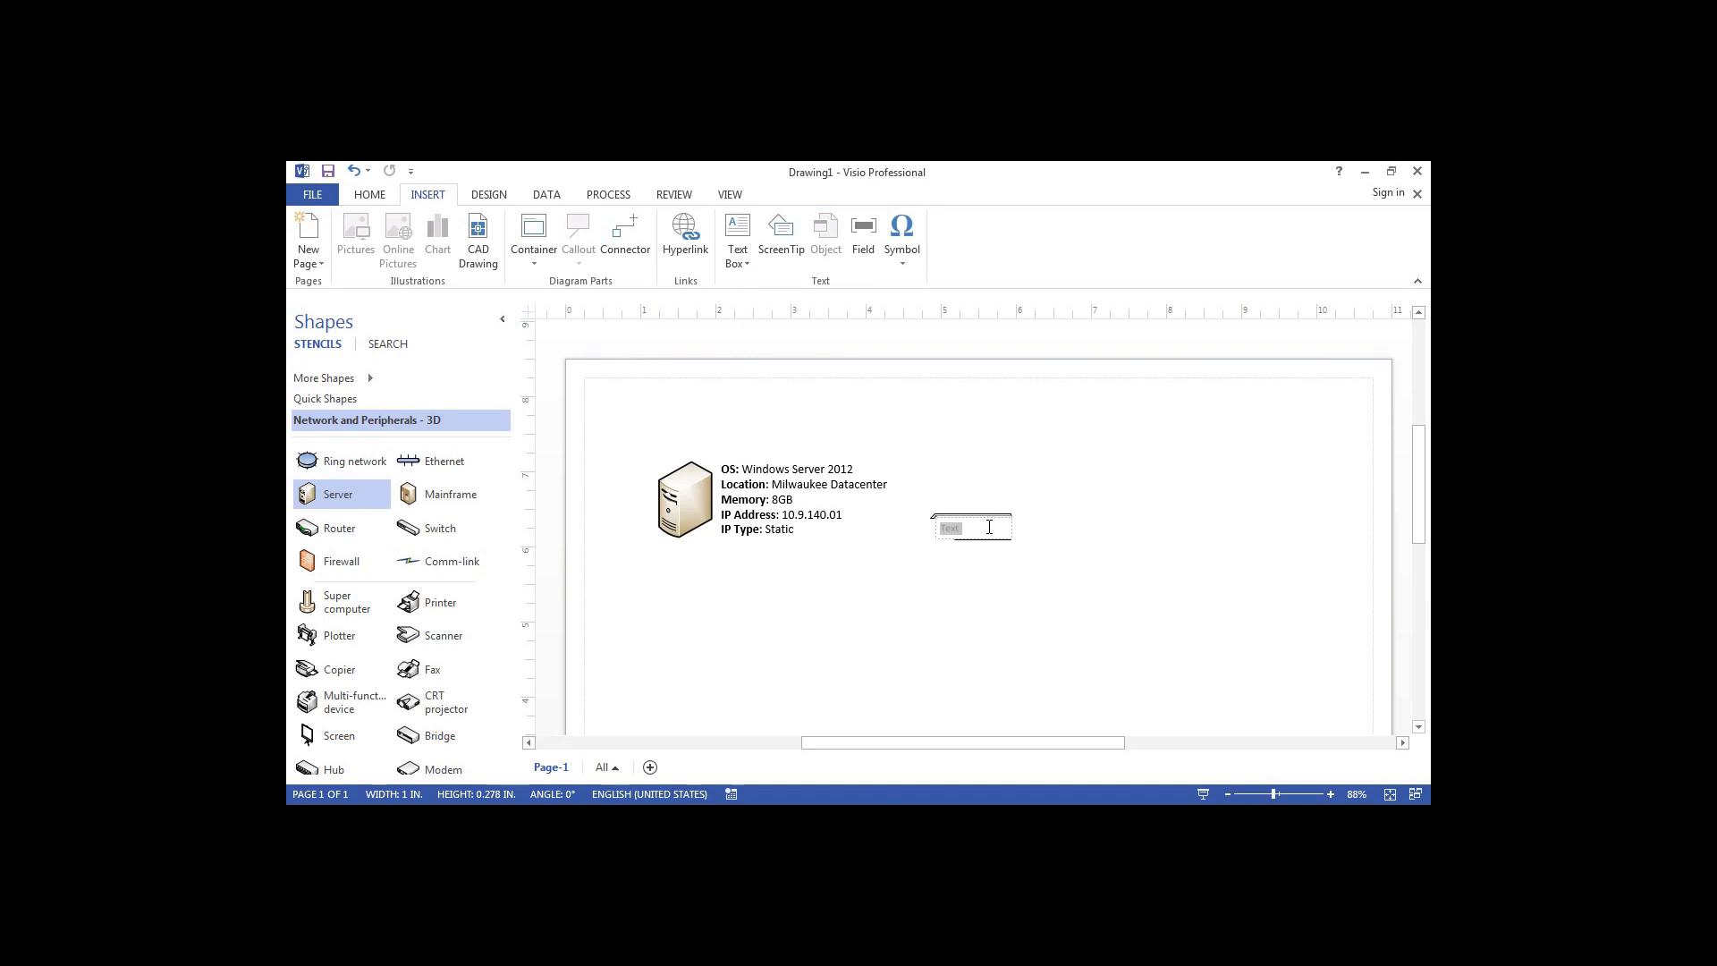
type("Sales-Server-01")
left_click_drag(942, 530, 1010, 530)
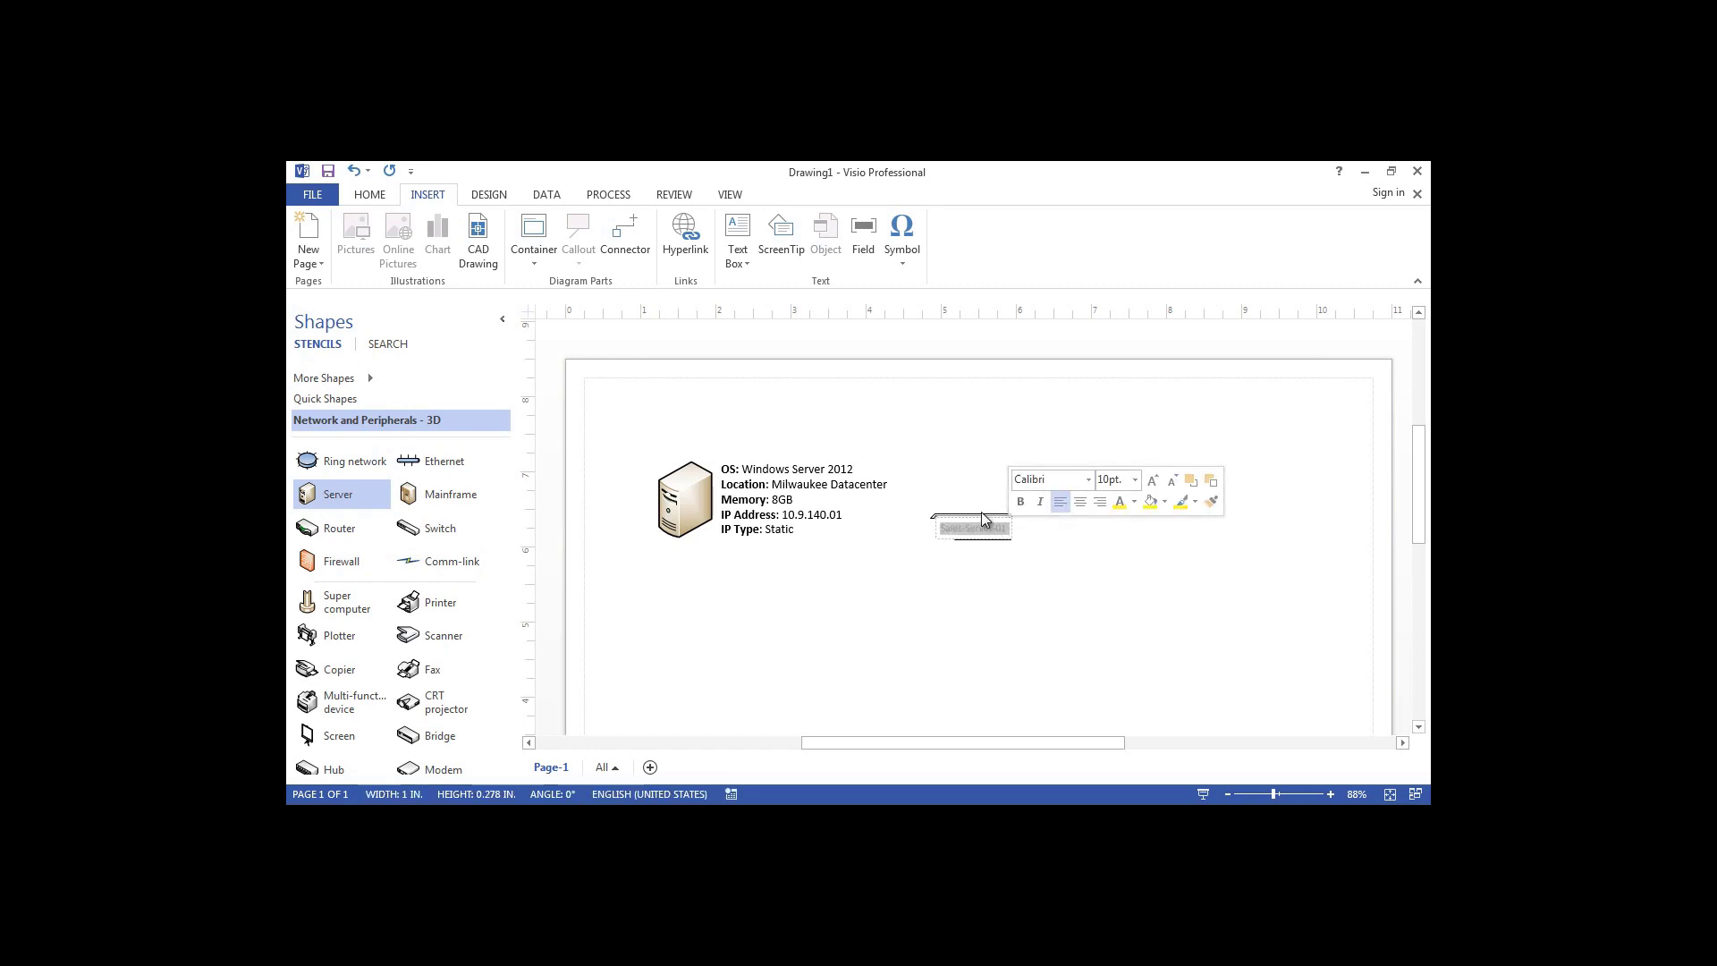
left_click(369, 194)
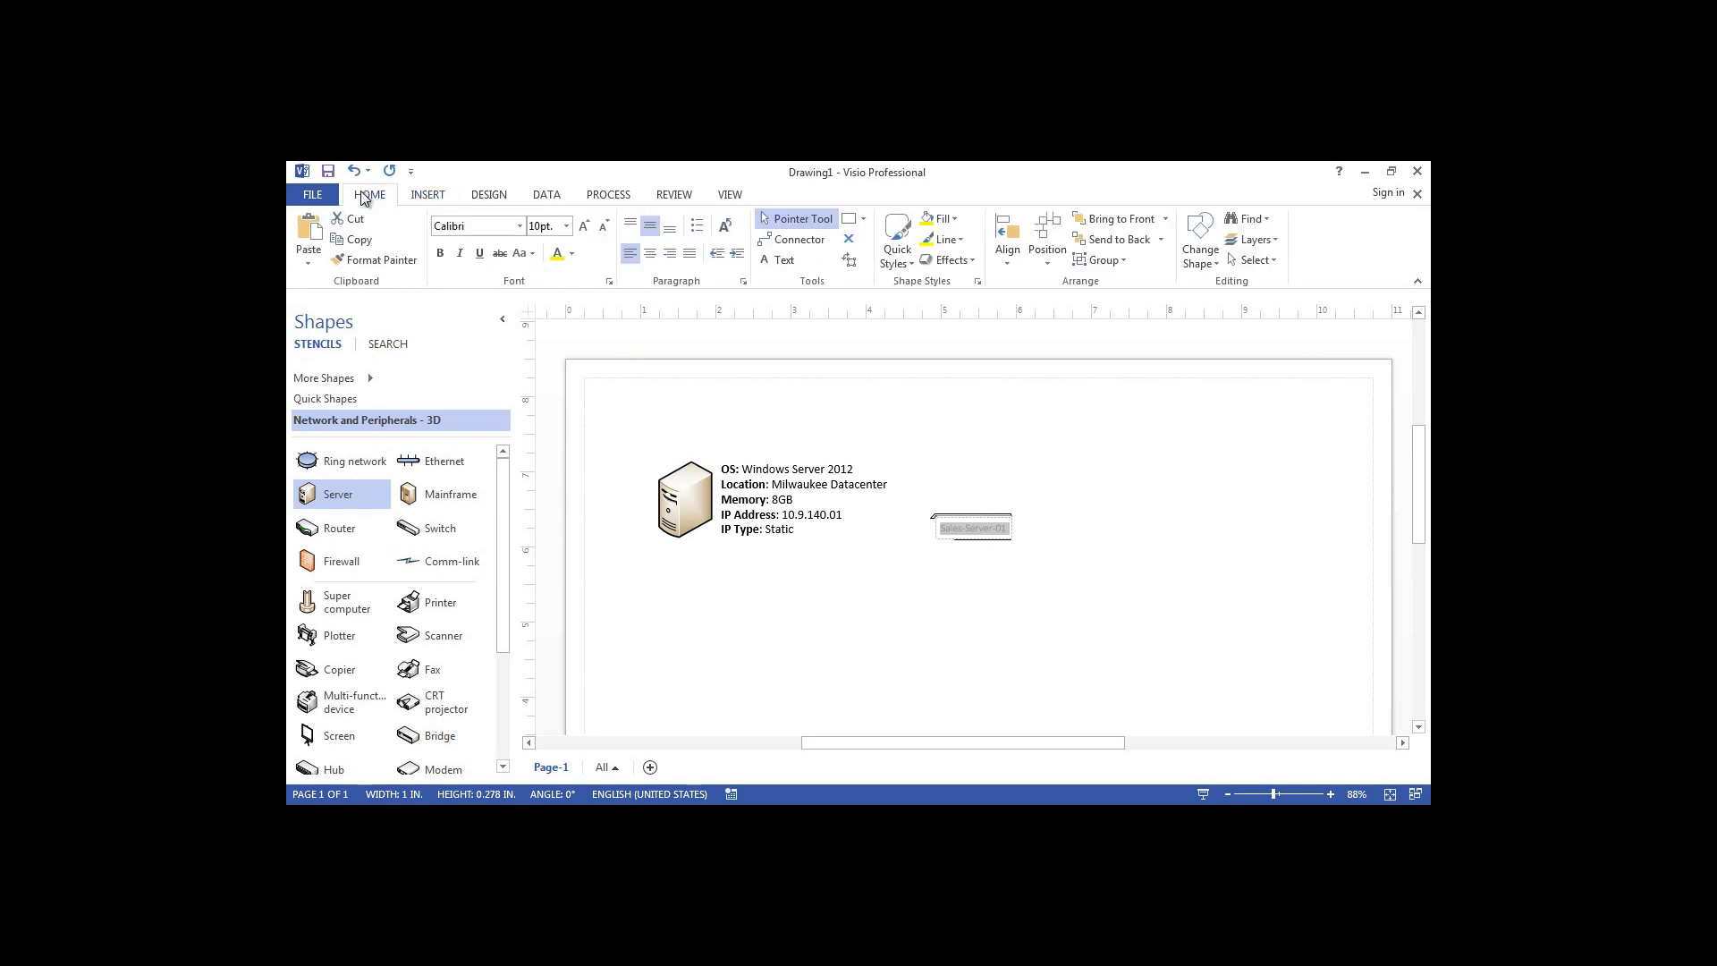
left_click(441, 256)
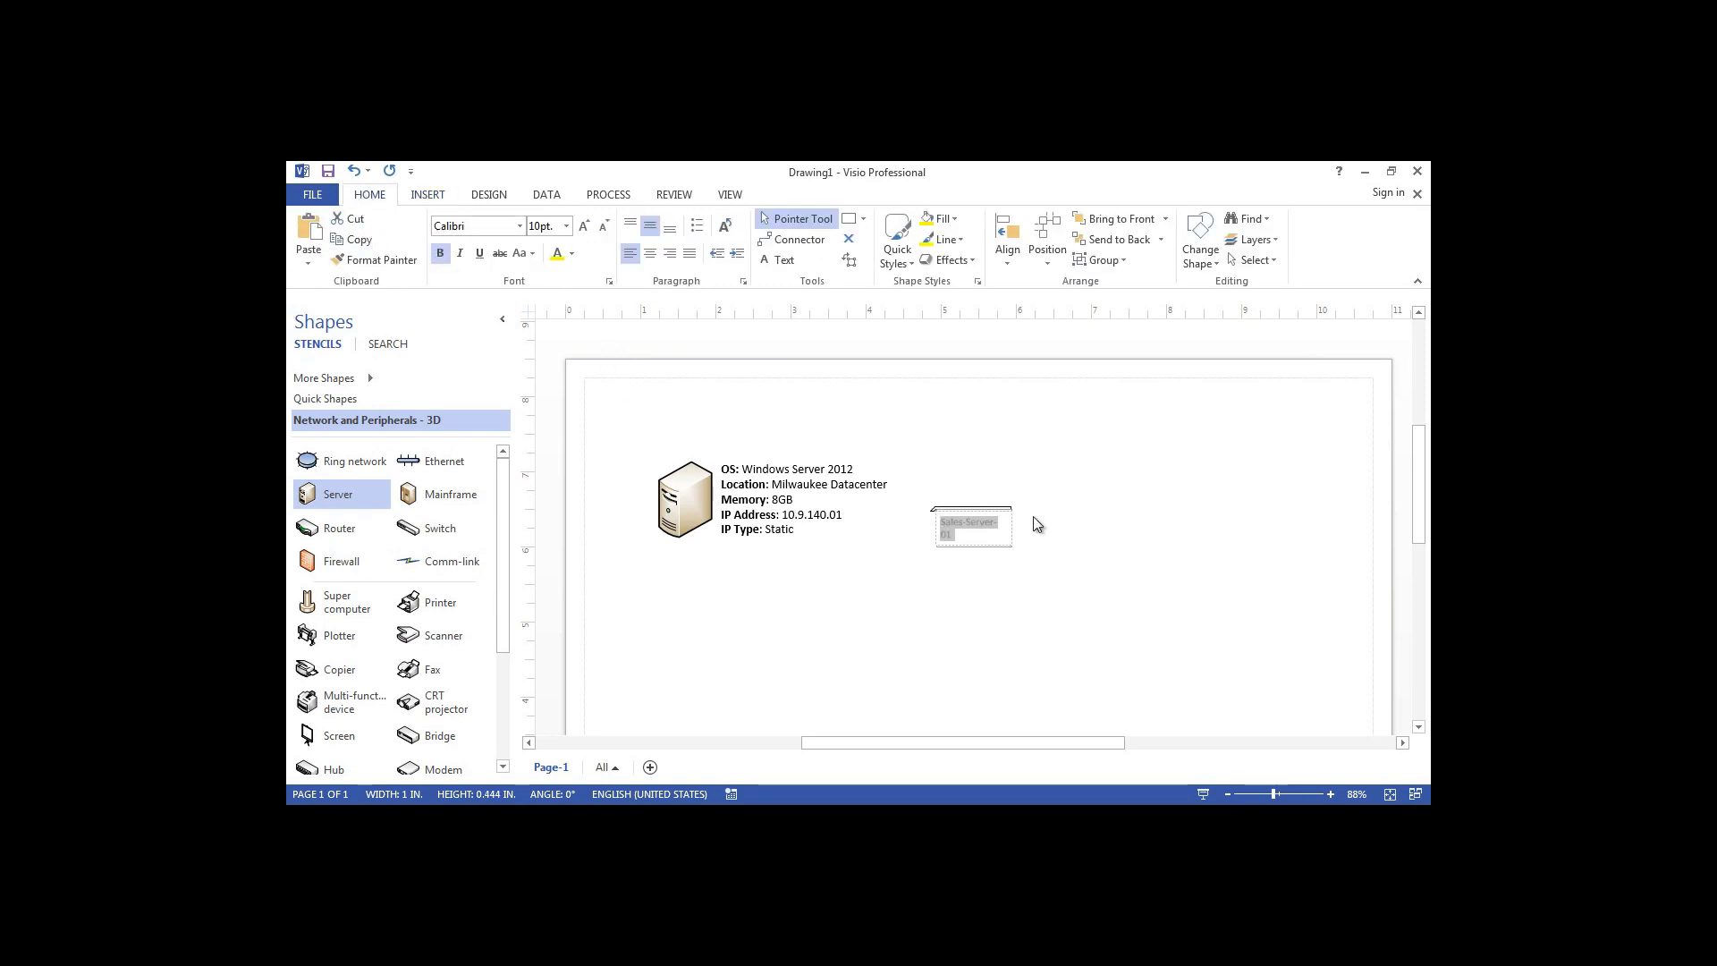
Widen the Sales-Server-01 callout to about 1.57 in and place it directly below the server icon, lined up with the icon's left edge.
left_click(1005, 514)
left_click_drag(1011, 527, 733, 545)
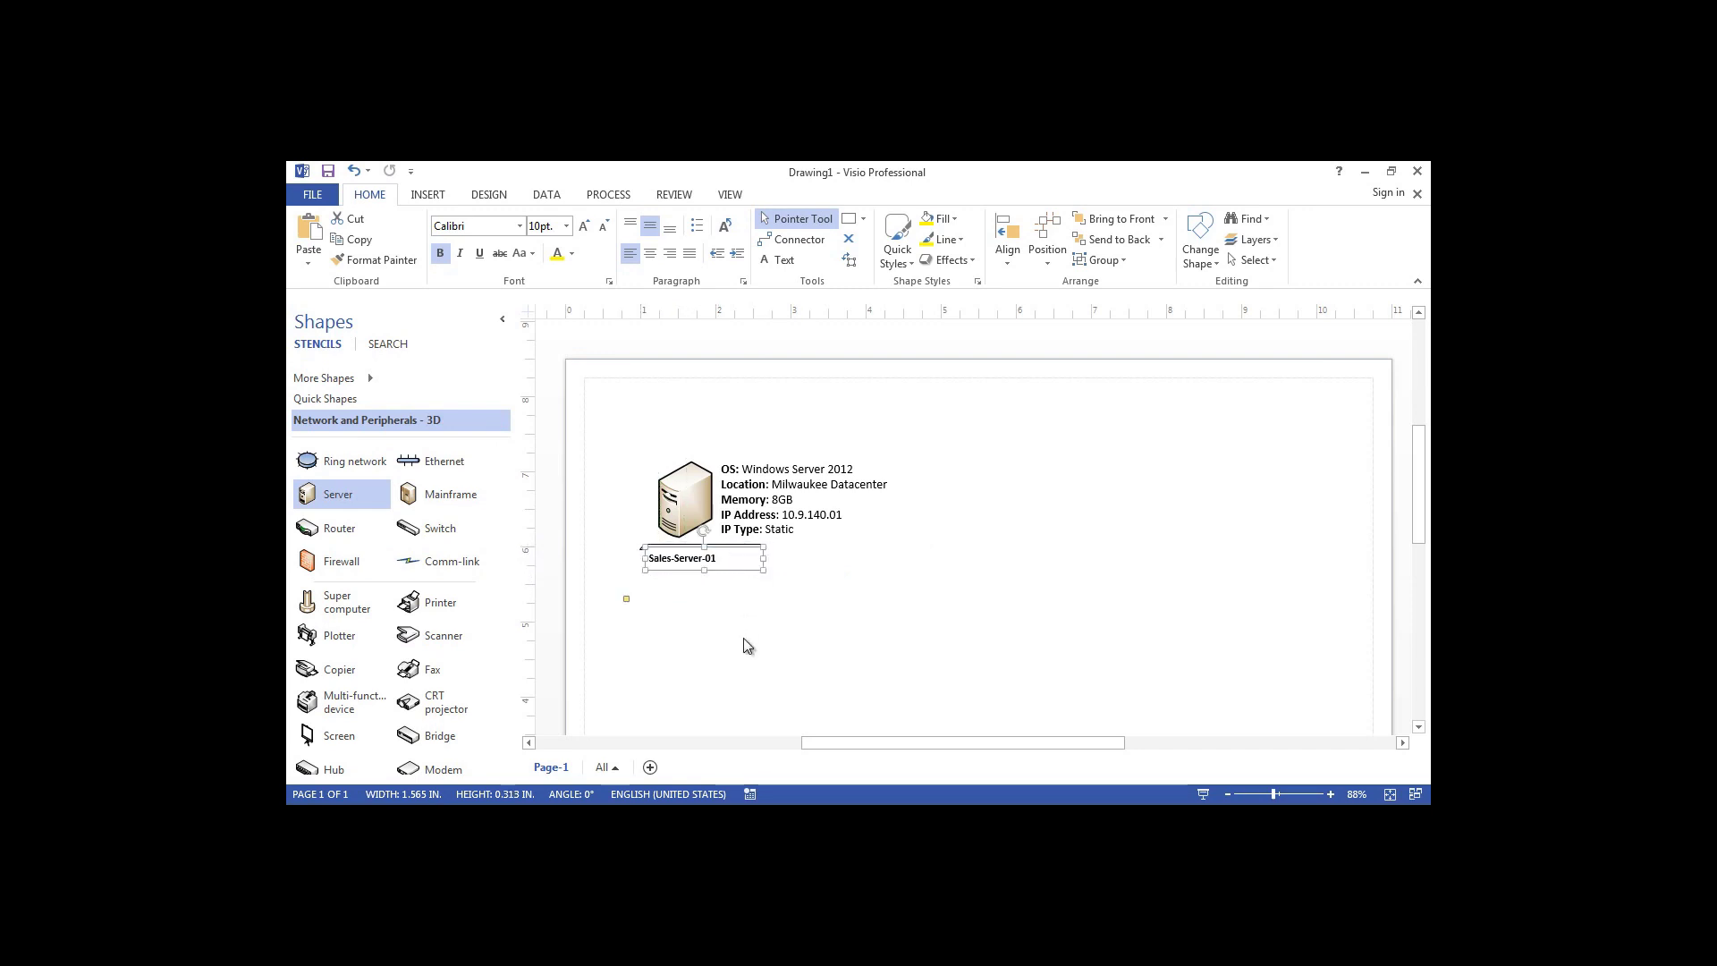
left_click(752, 640)
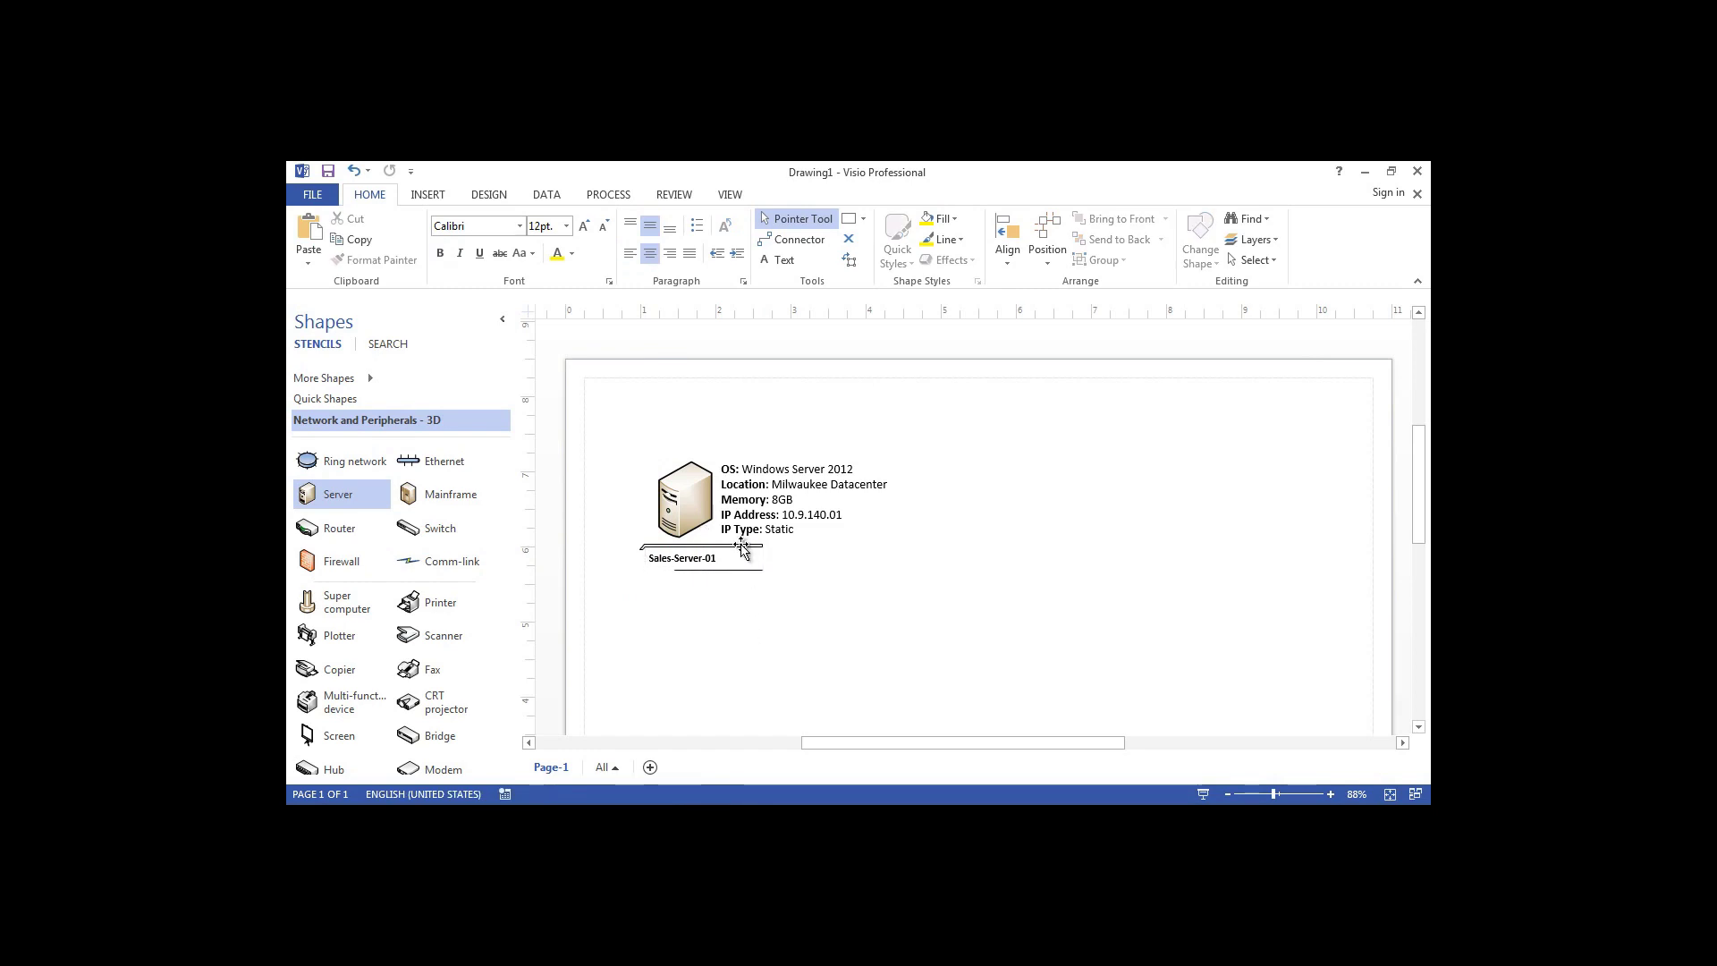
left_click_drag(746, 548, 761, 548)
left_click(743, 618)
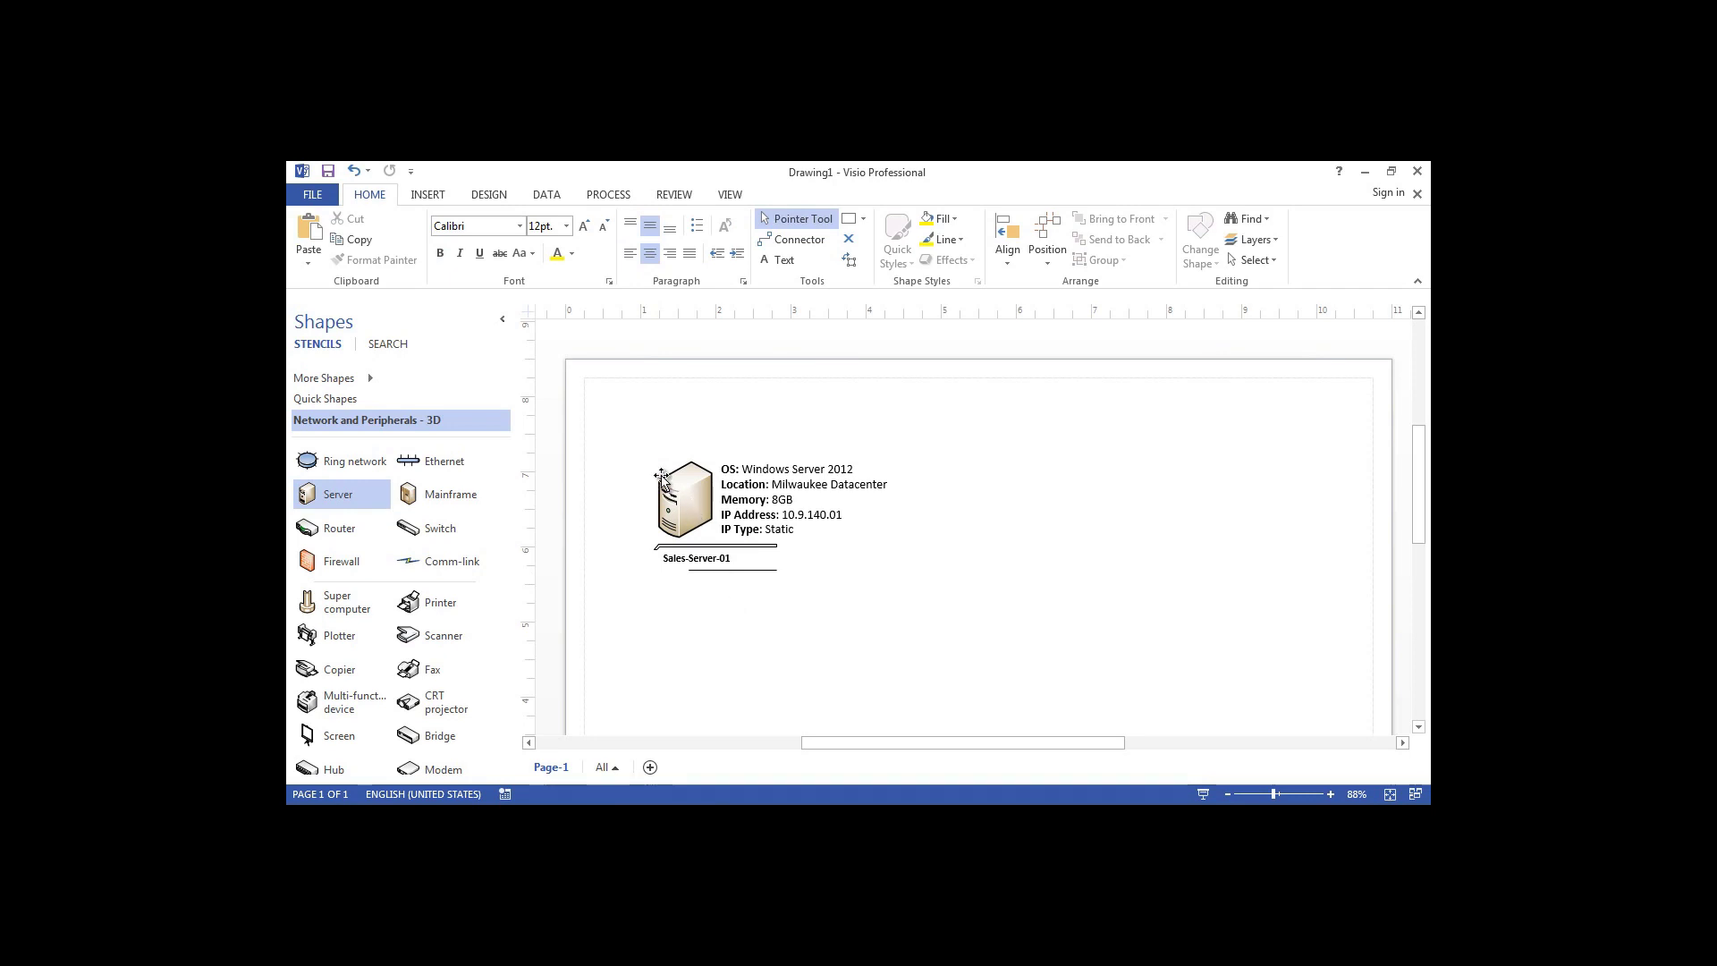
Group the server with its Sales-Server-01 callout and move the group slightly higher on the page.
left_click_drag(624, 434, 1023, 594)
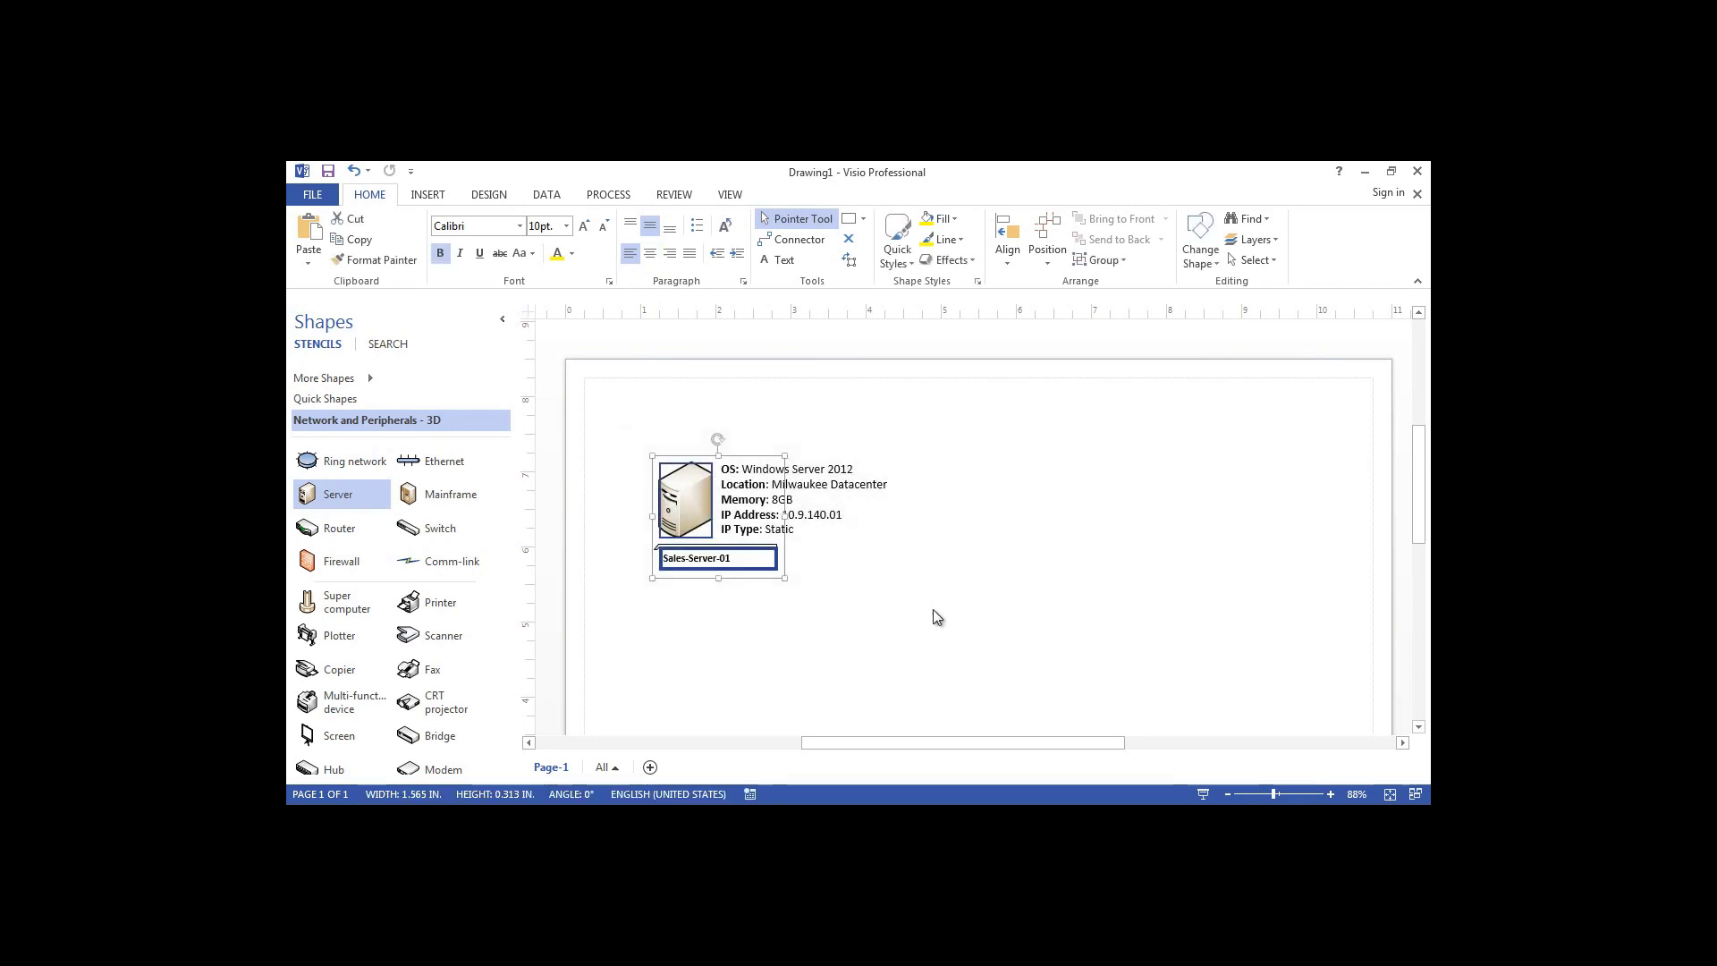
left_click_drag(606, 407, 1035, 624)
right_click(699, 507)
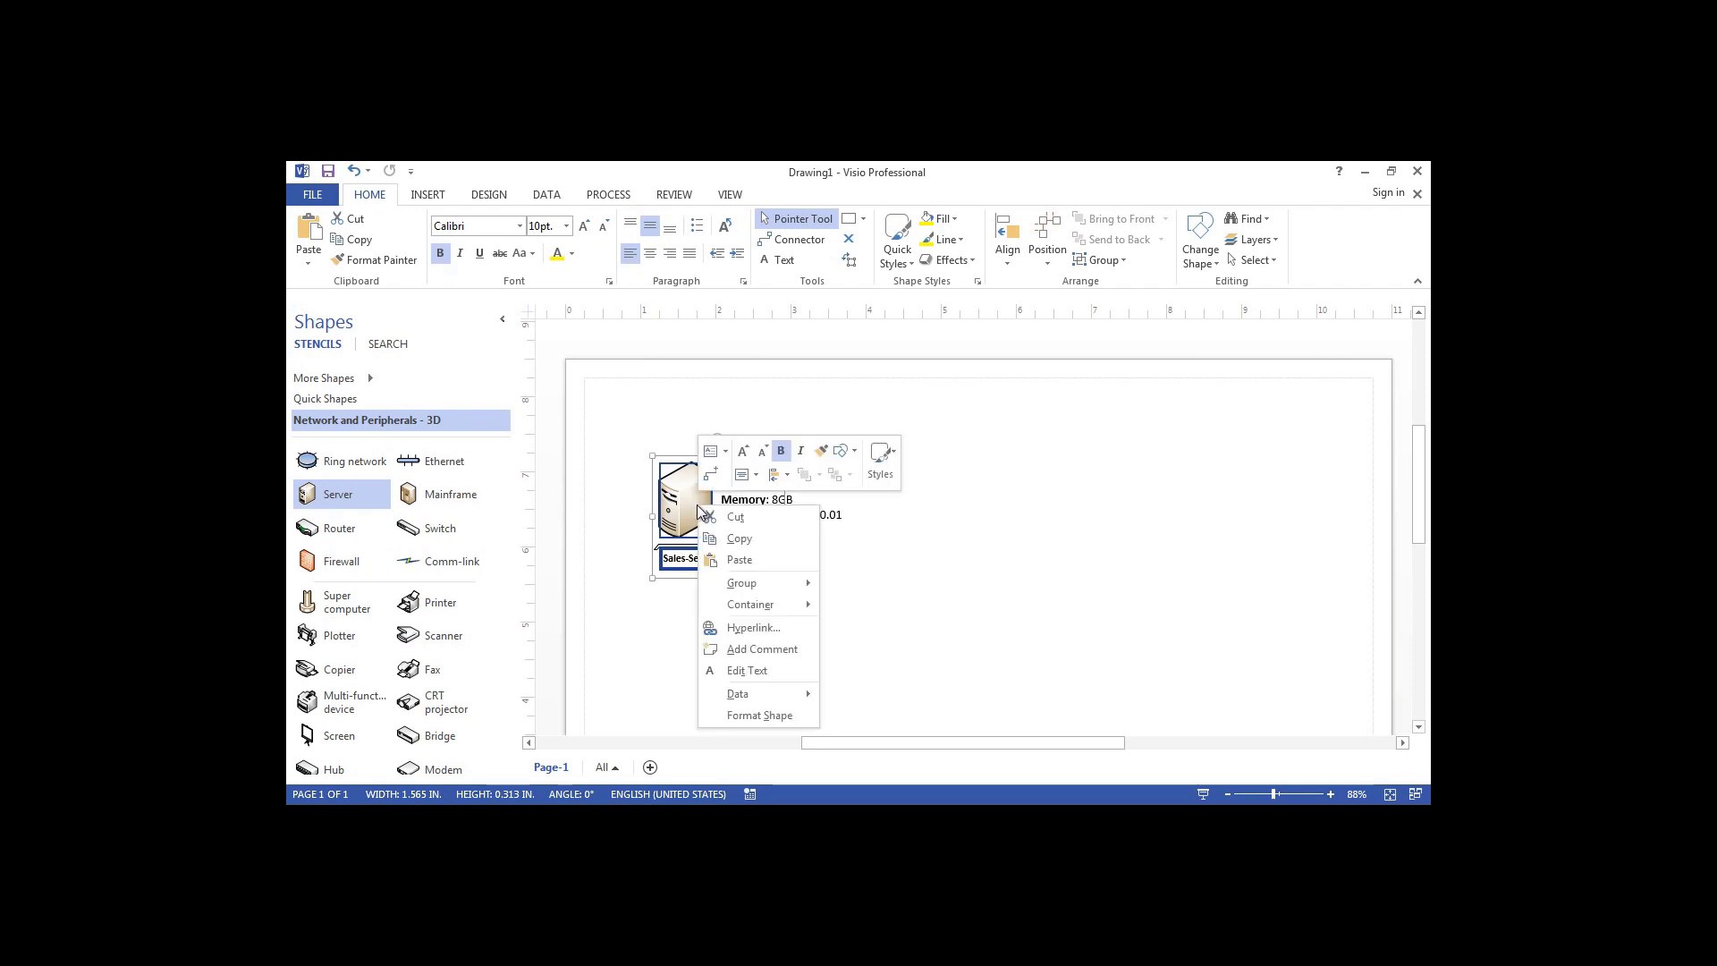
mouse_move(778, 583)
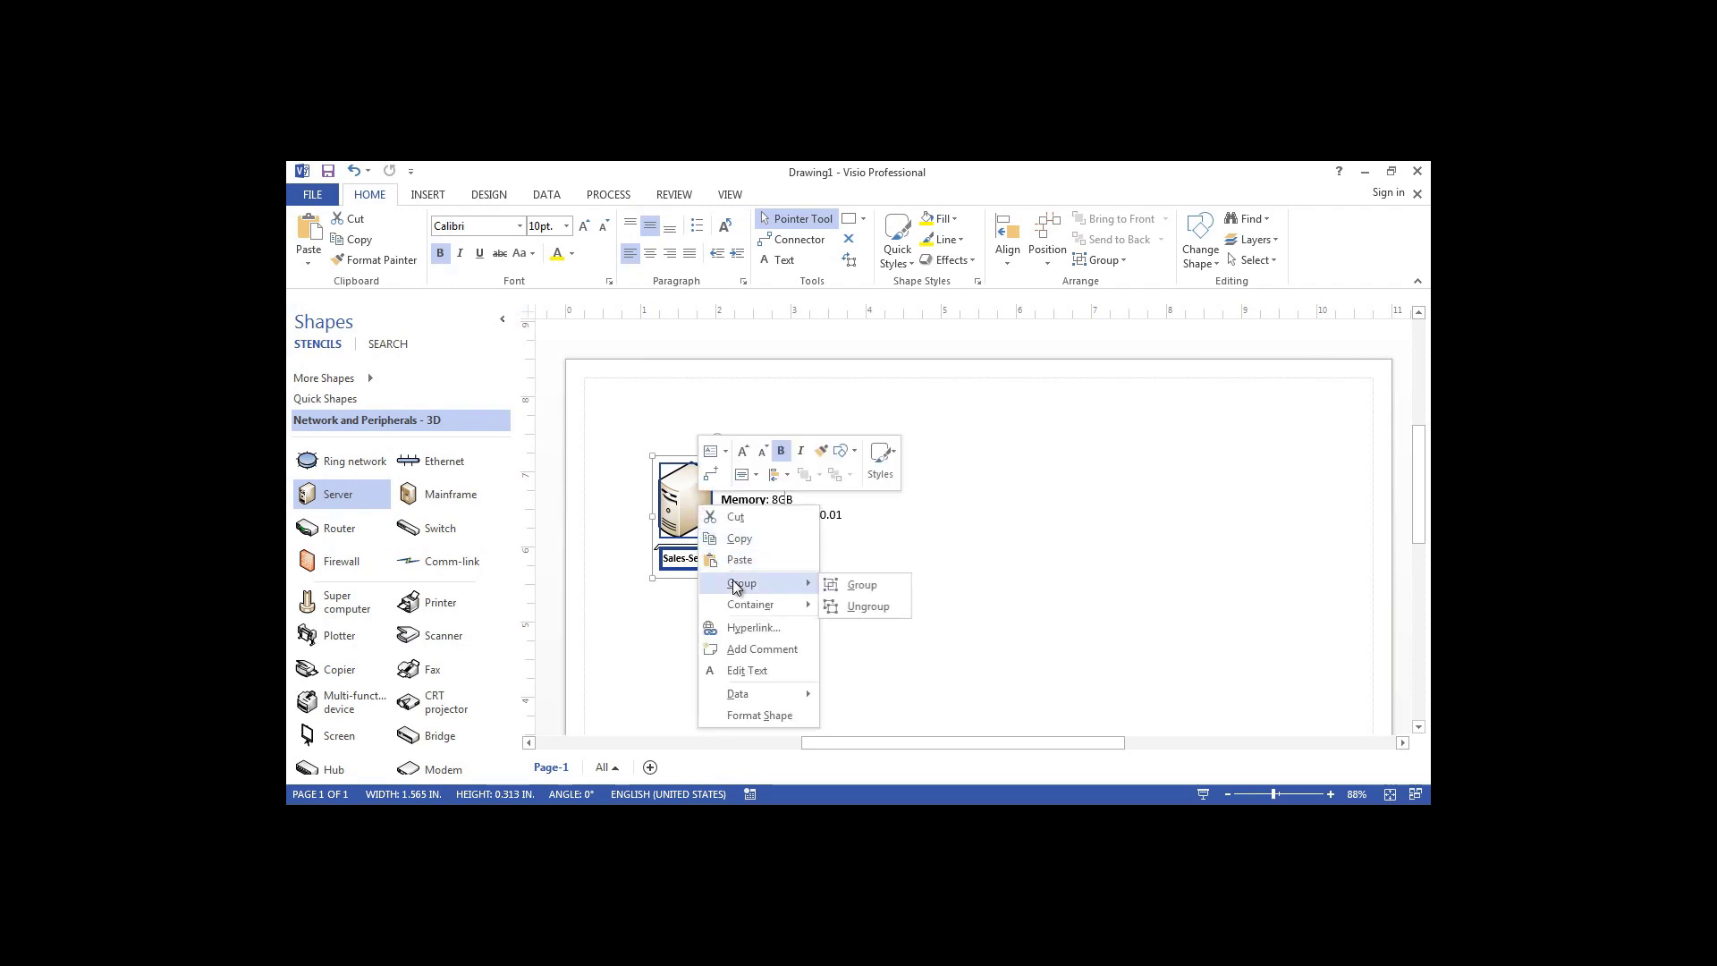
left_click(861, 585)
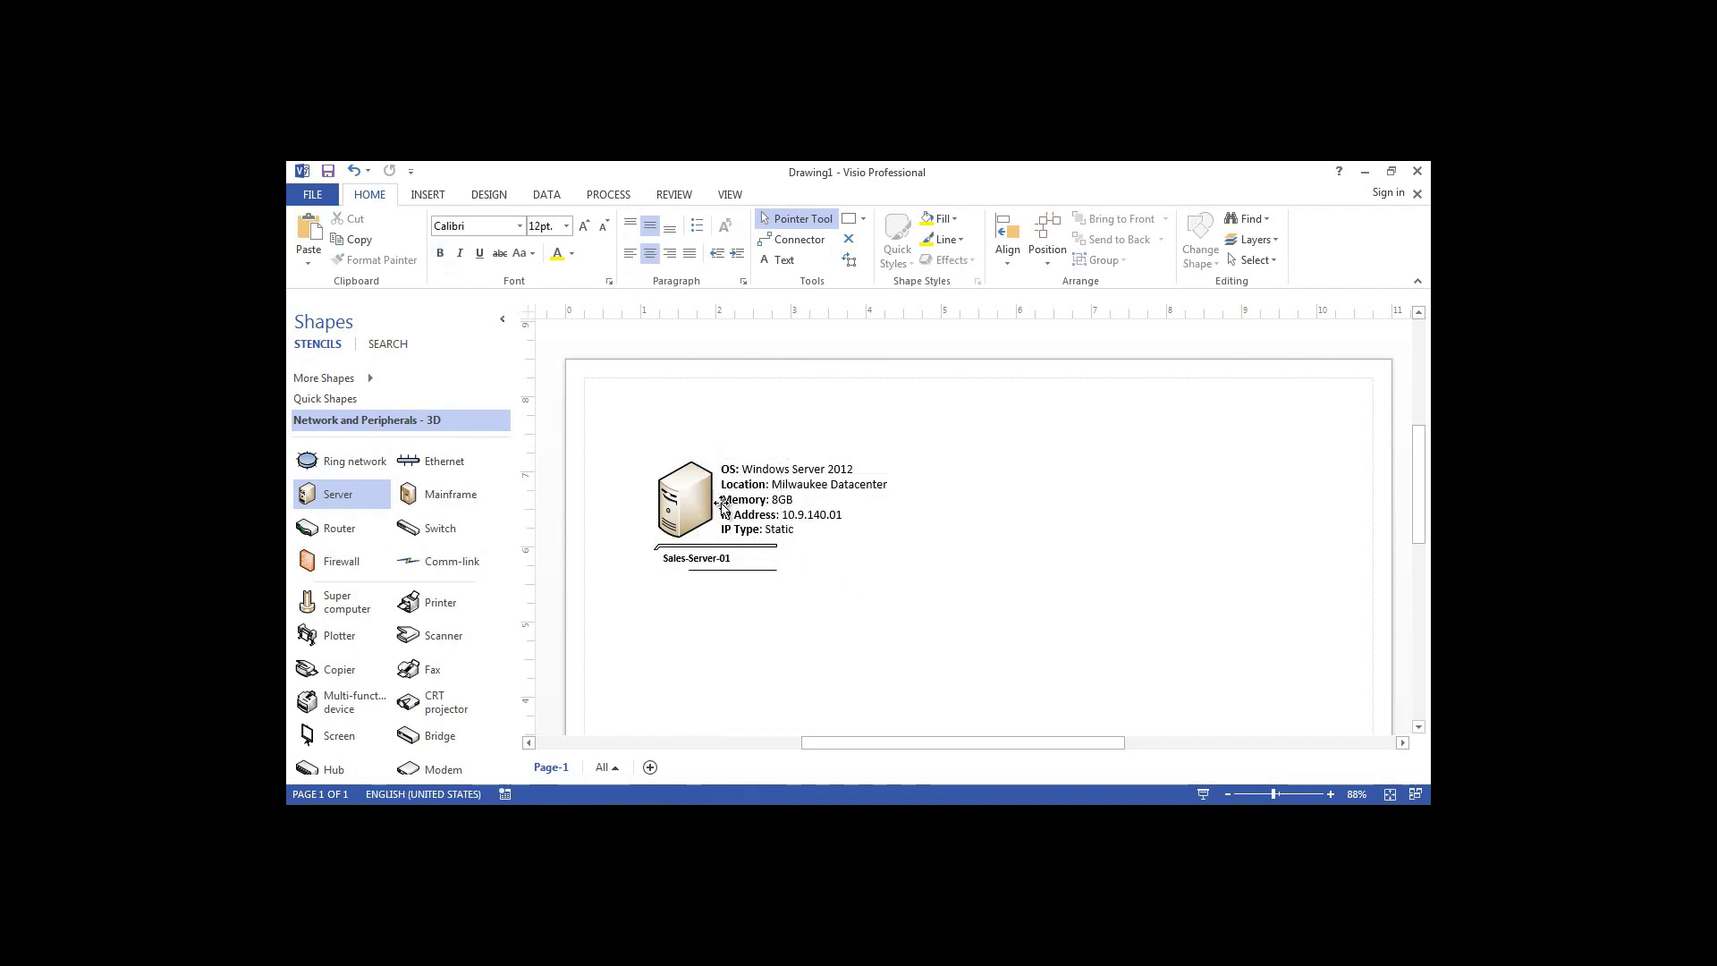
left_click_drag(723, 506, 695, 481)
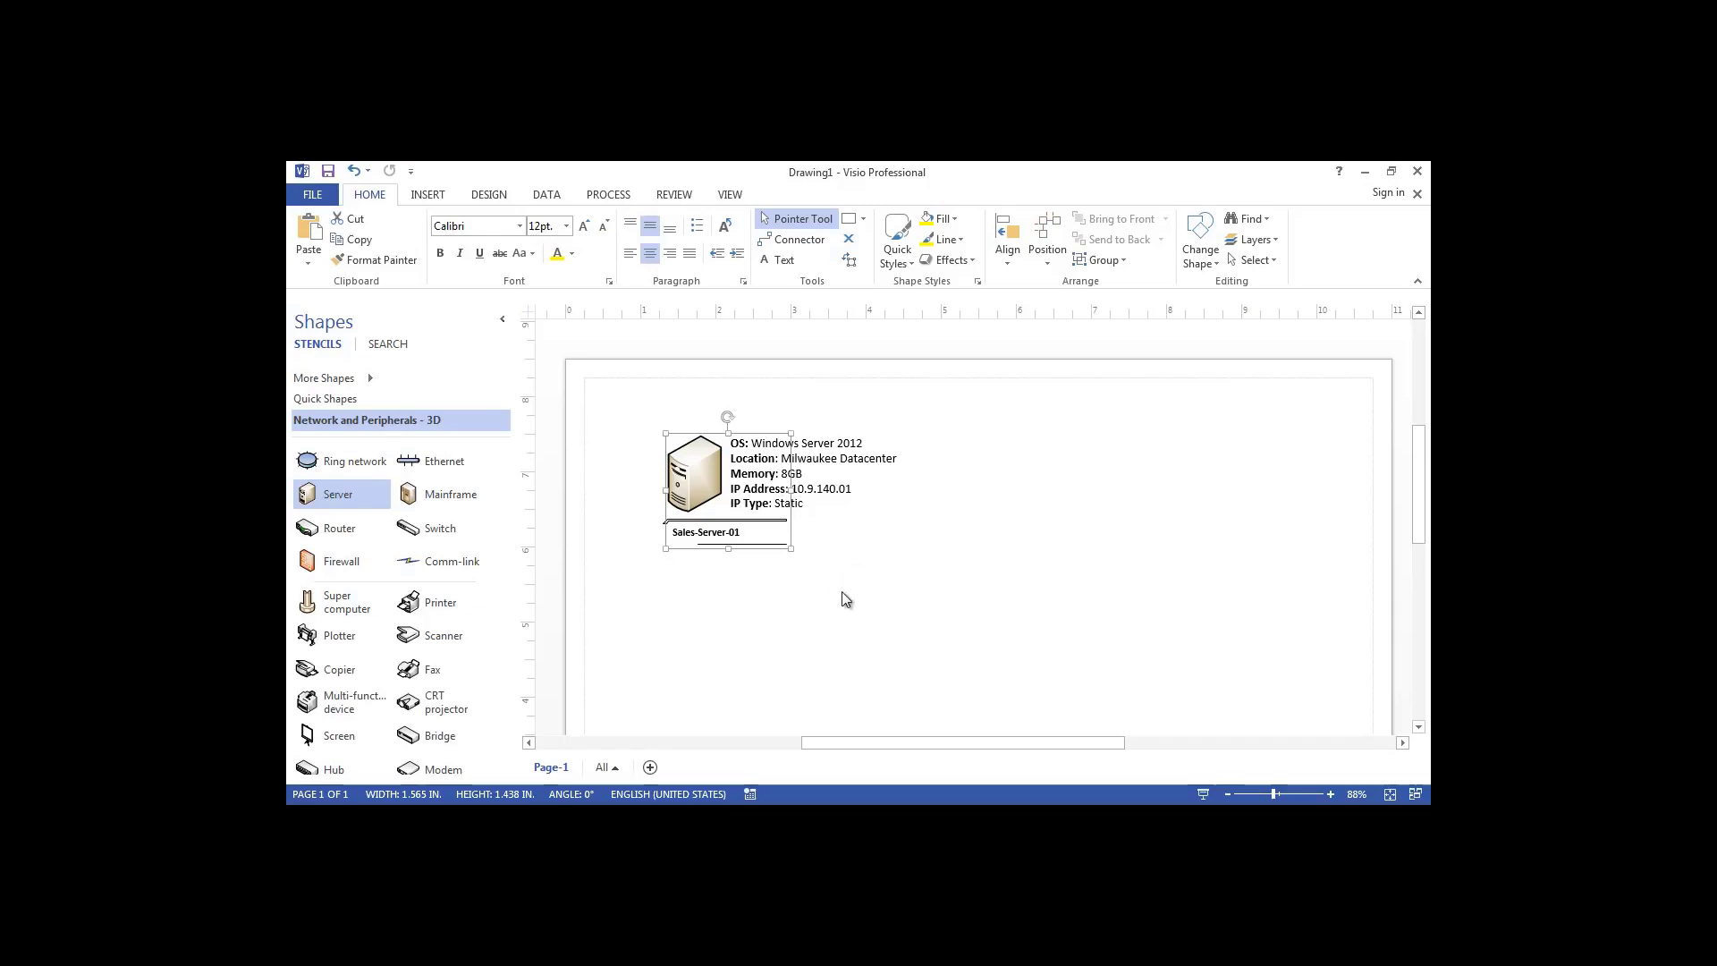
Copy the Sales-Server-01 group, paste it and align the copy directly below the original.
right_click(704, 485)
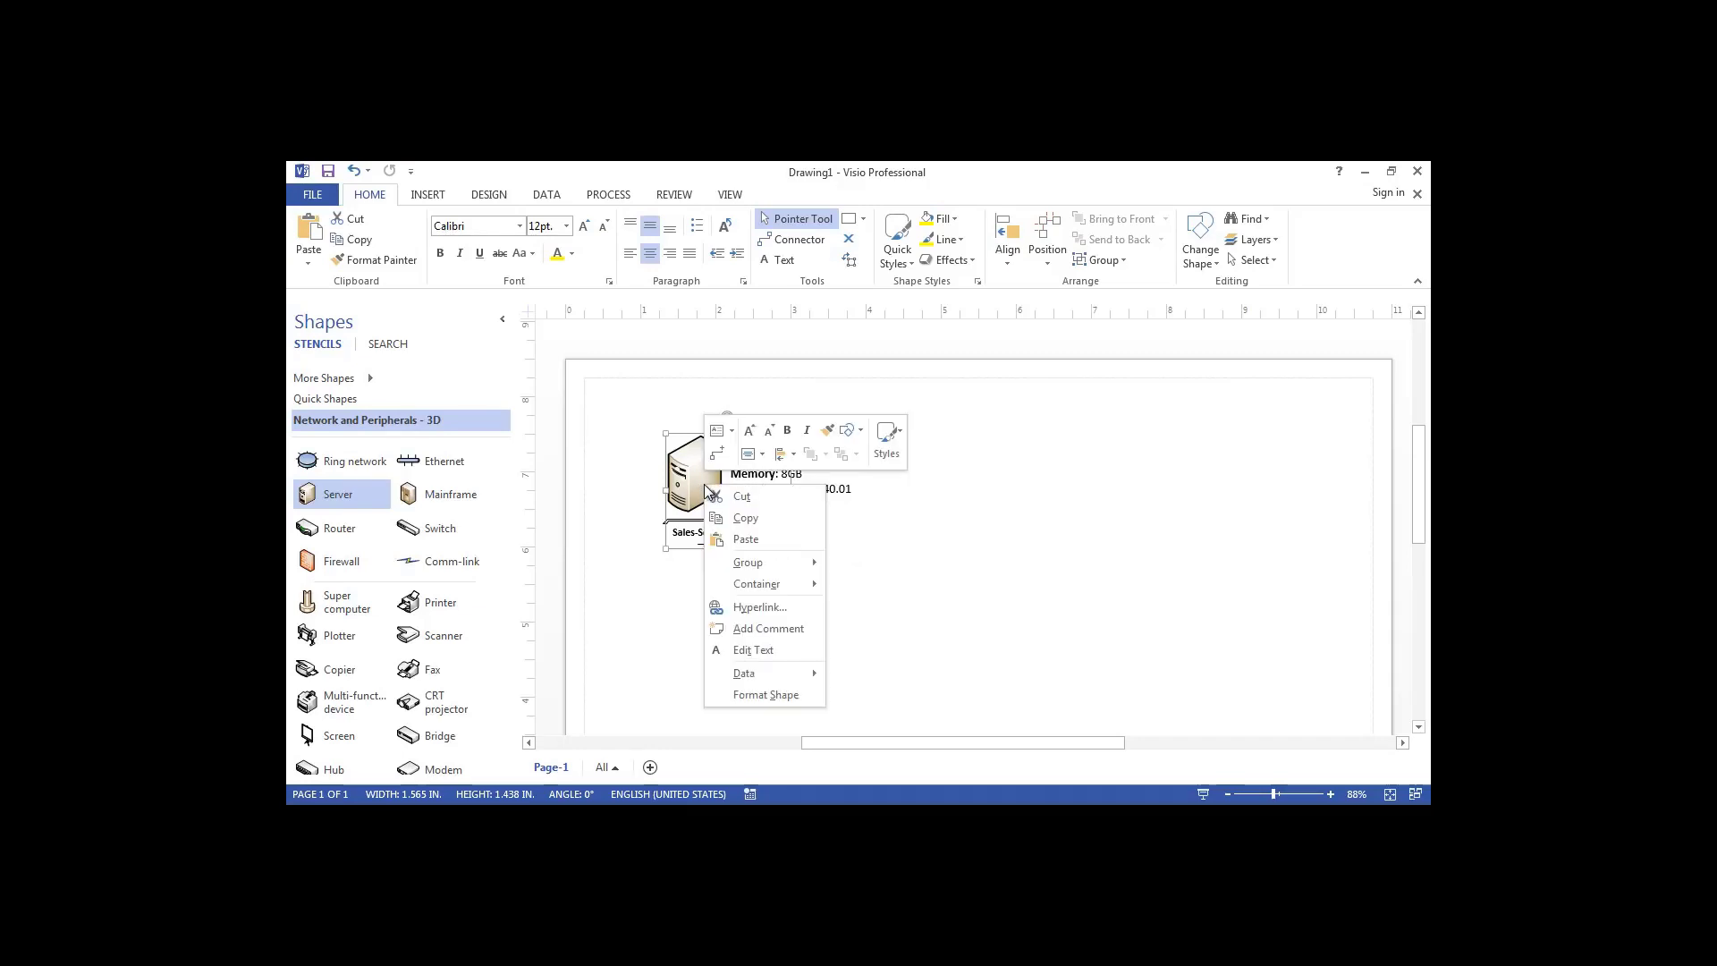
left_click(742, 519)
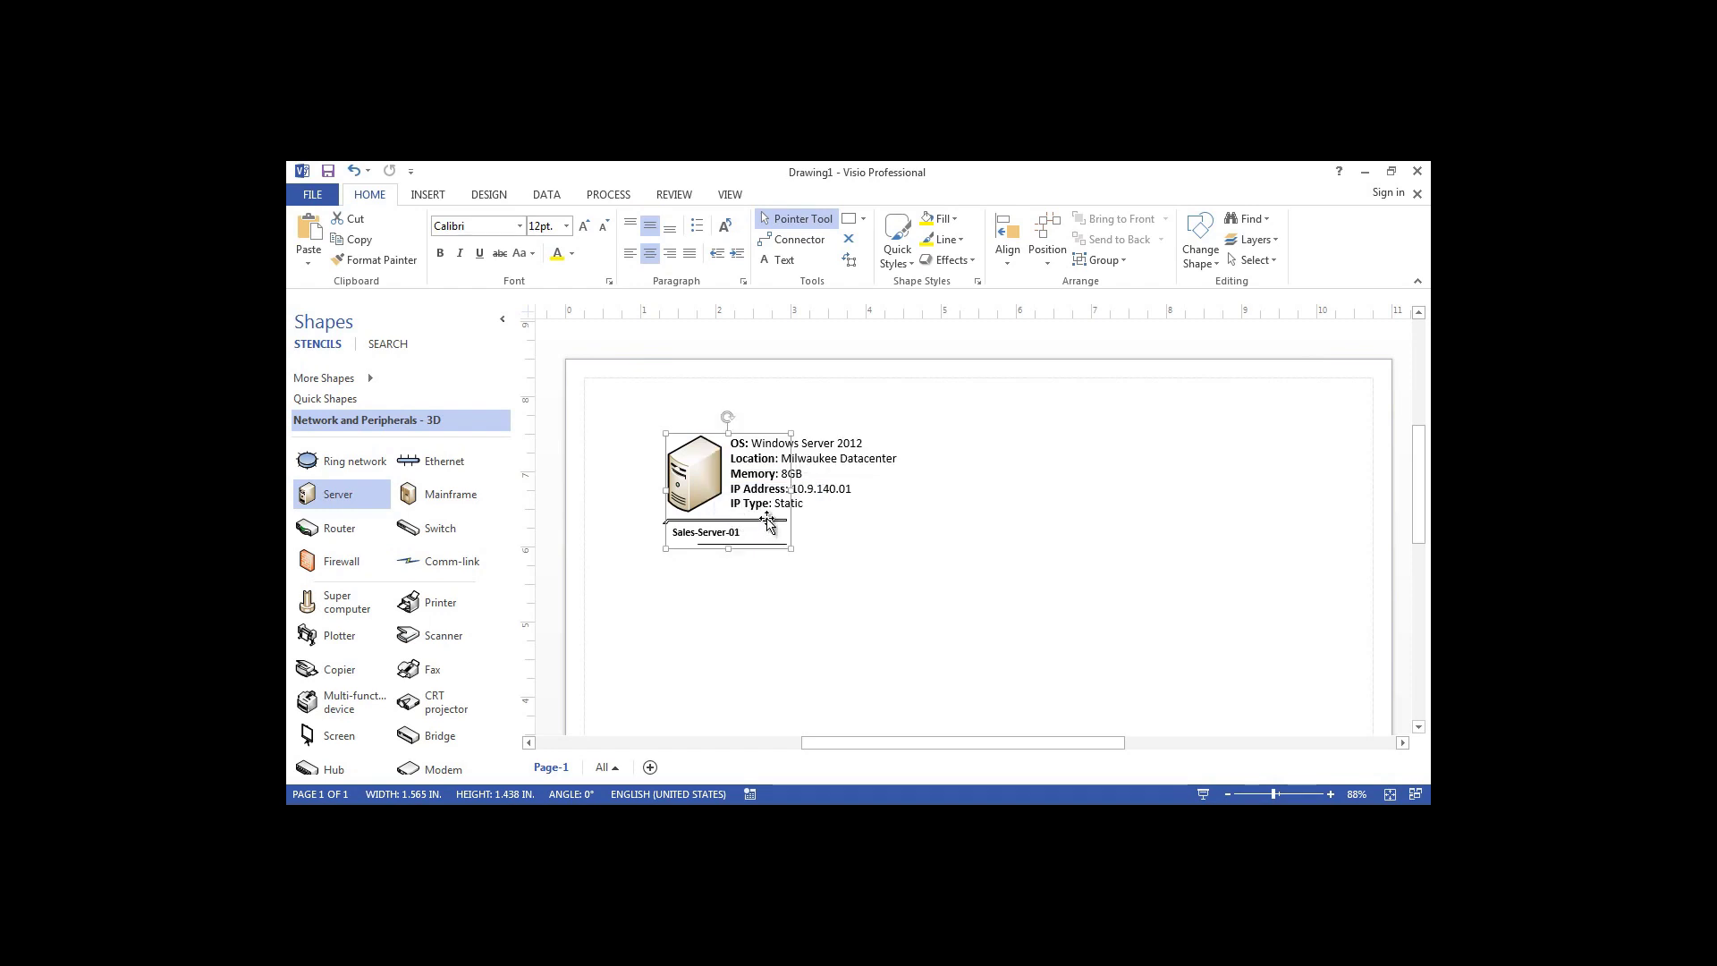
right_click(705, 483)
left_click(726, 519)
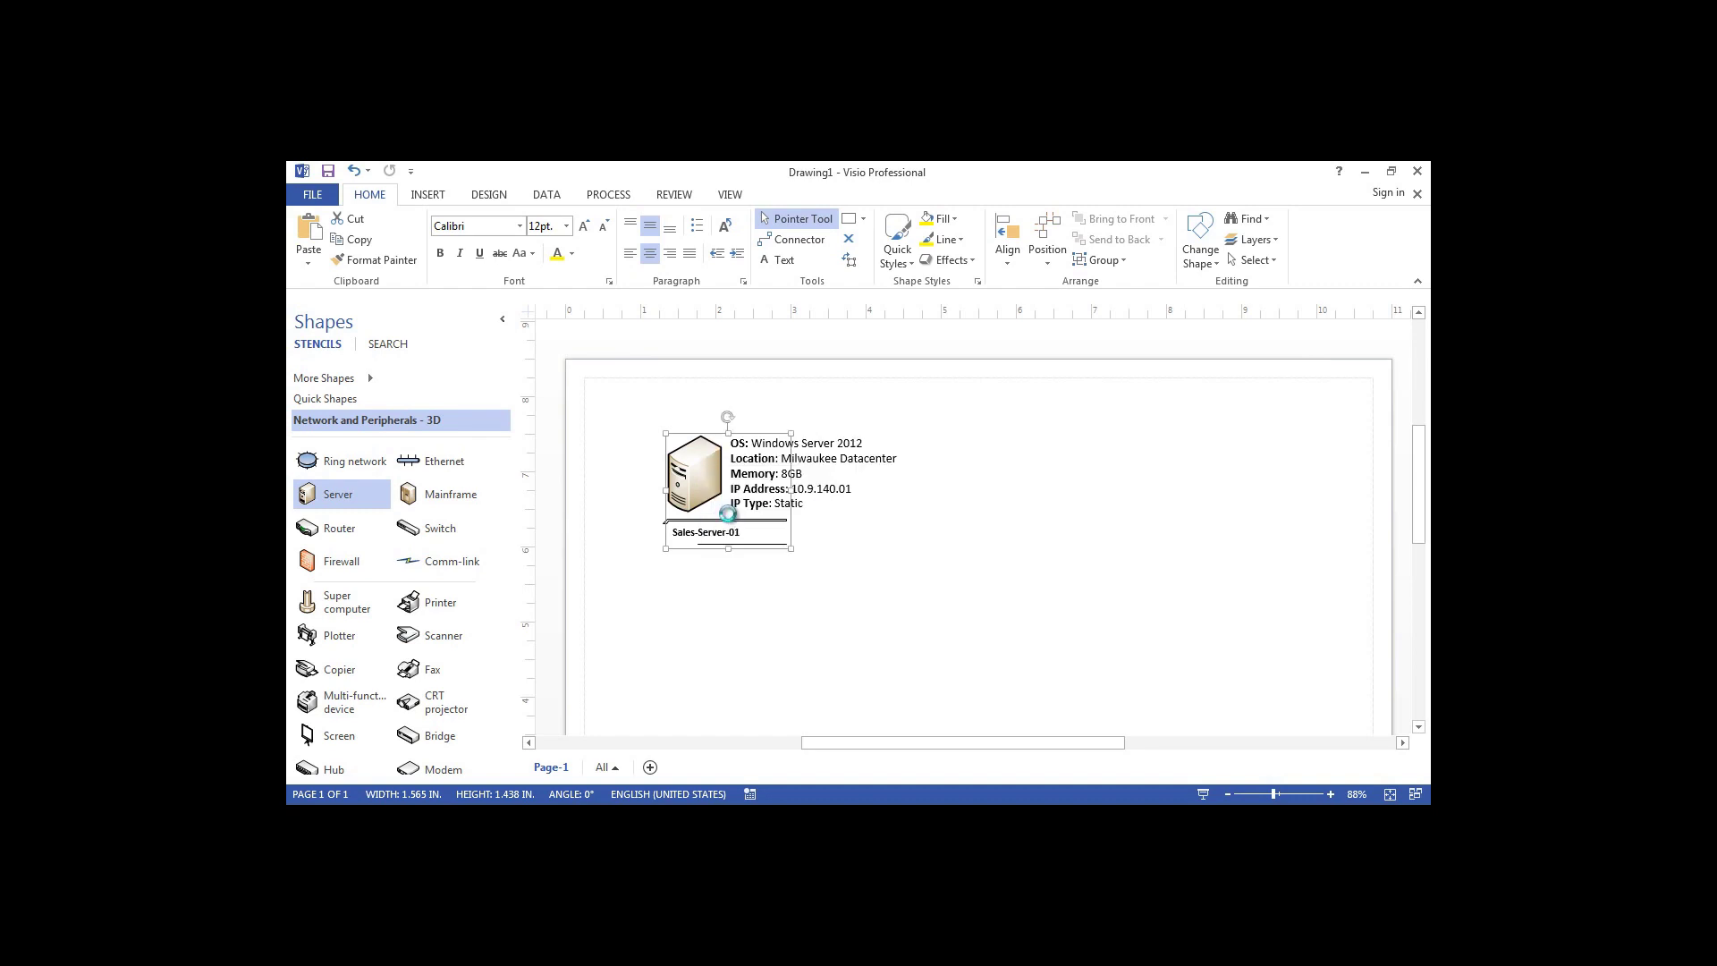
right_click(731, 586)
left_click(774, 639)
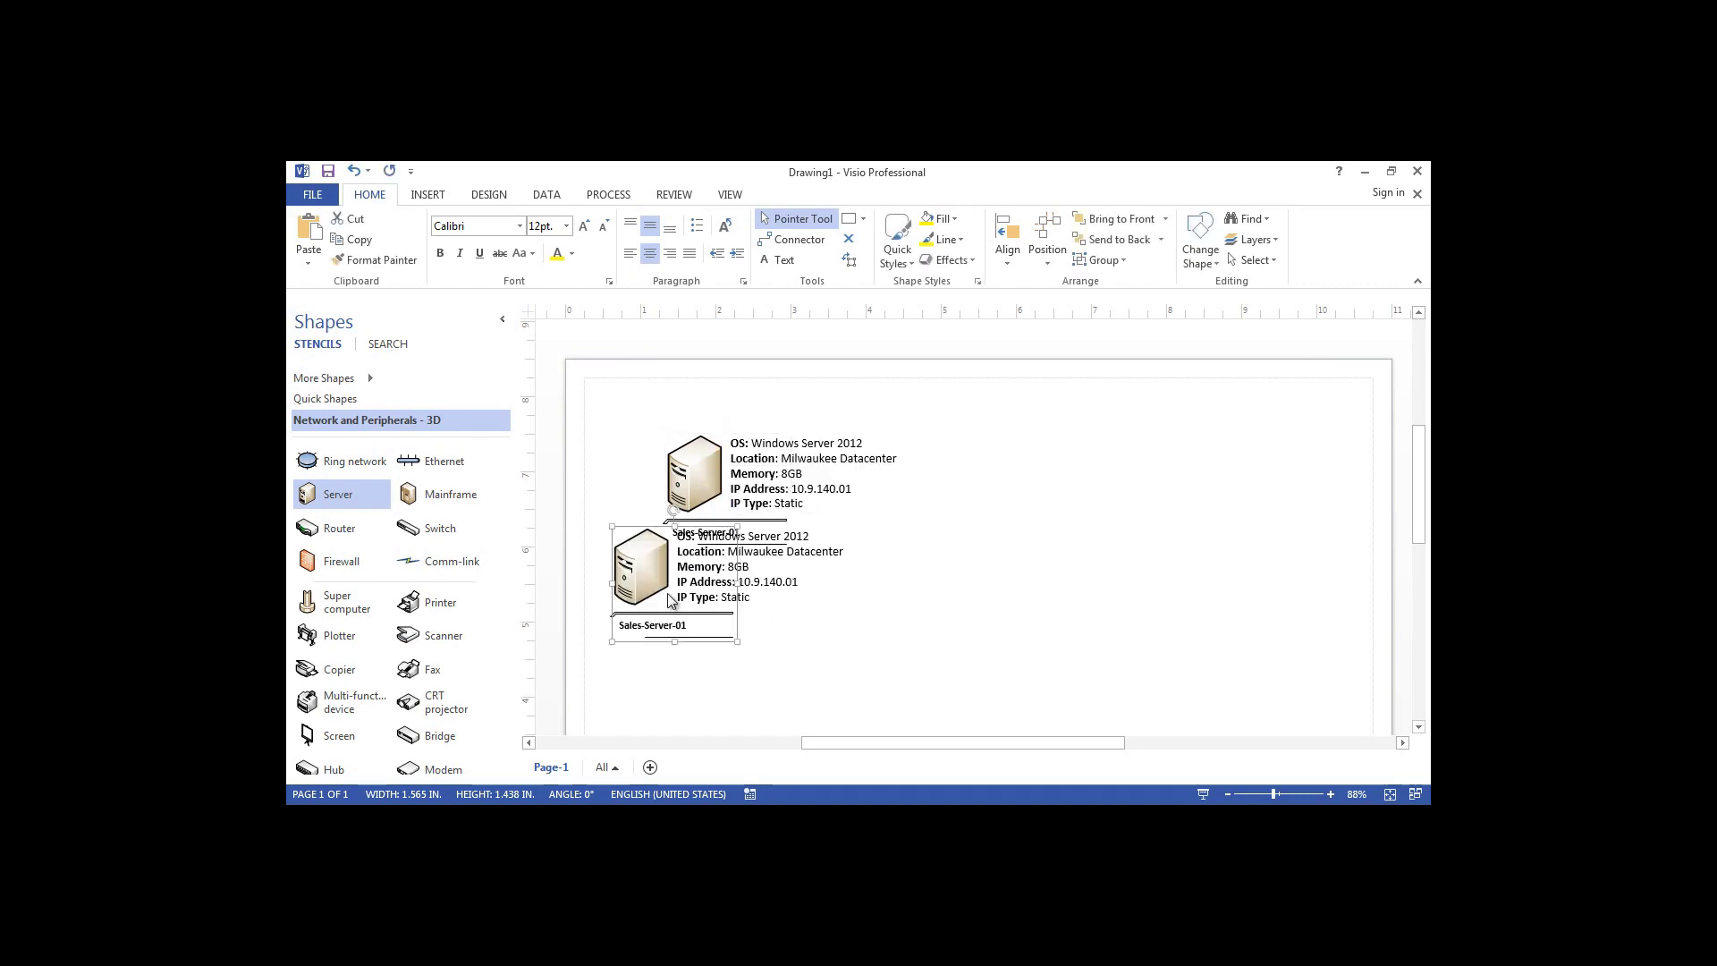
left_click_drag(643, 581, 697, 625)
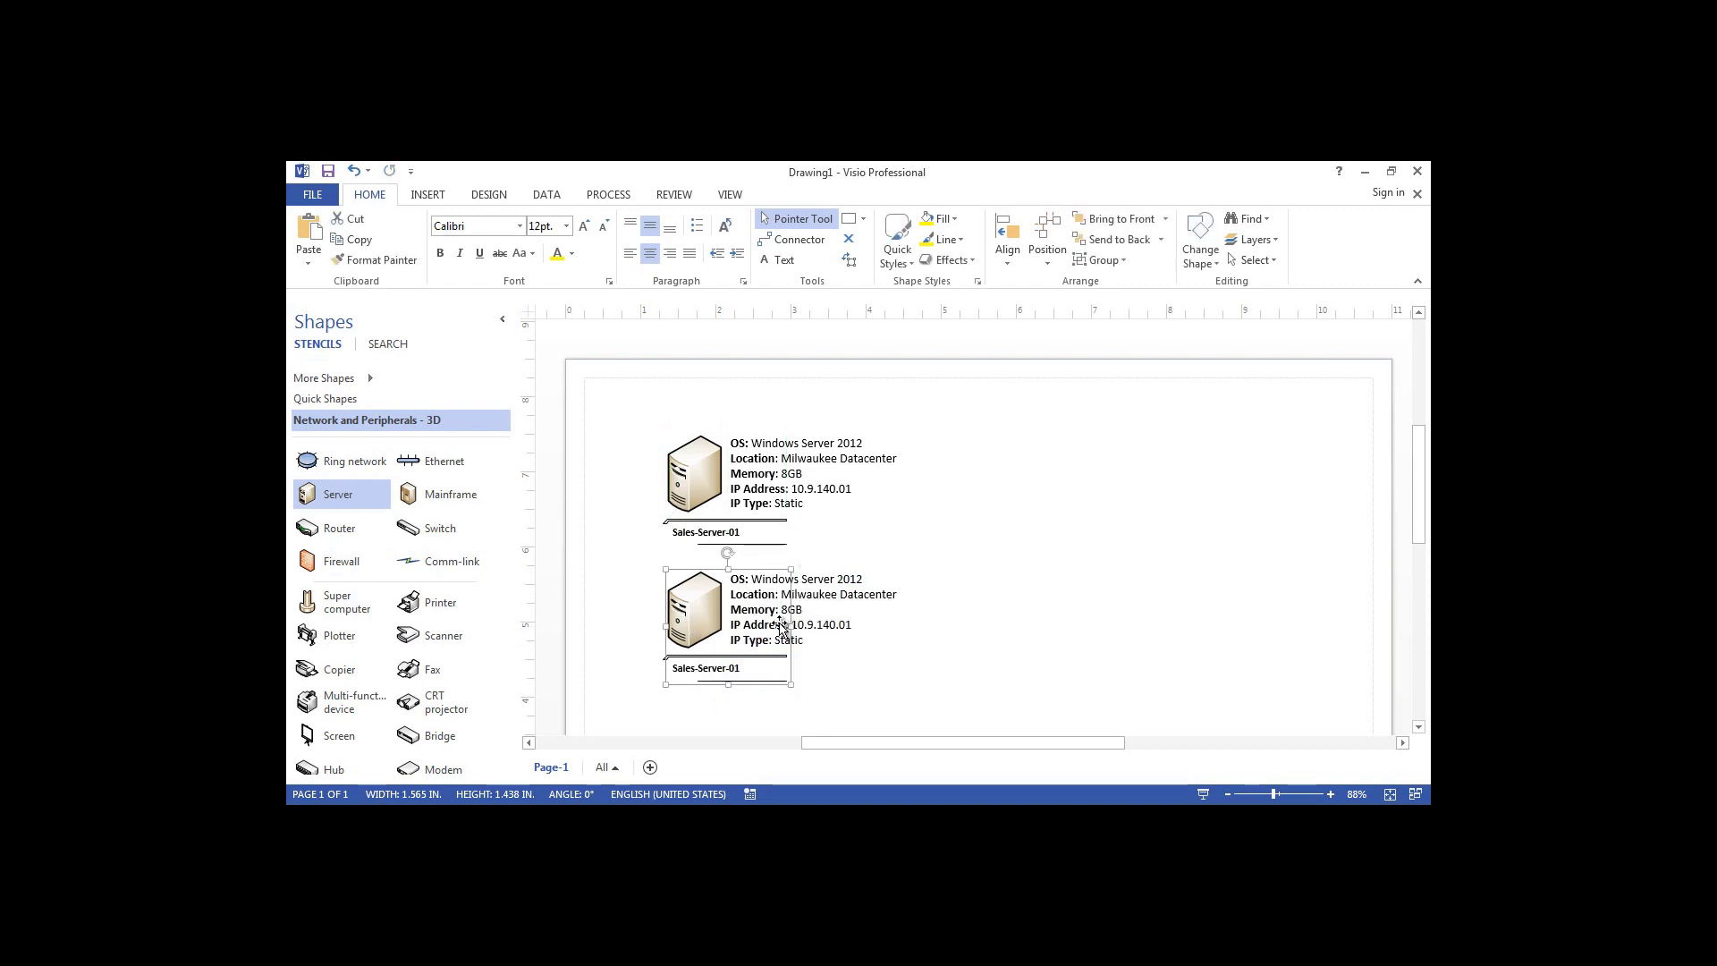
Change the label of the copied lower server's callout to "Document-Sharing-01".
double_click(705, 670)
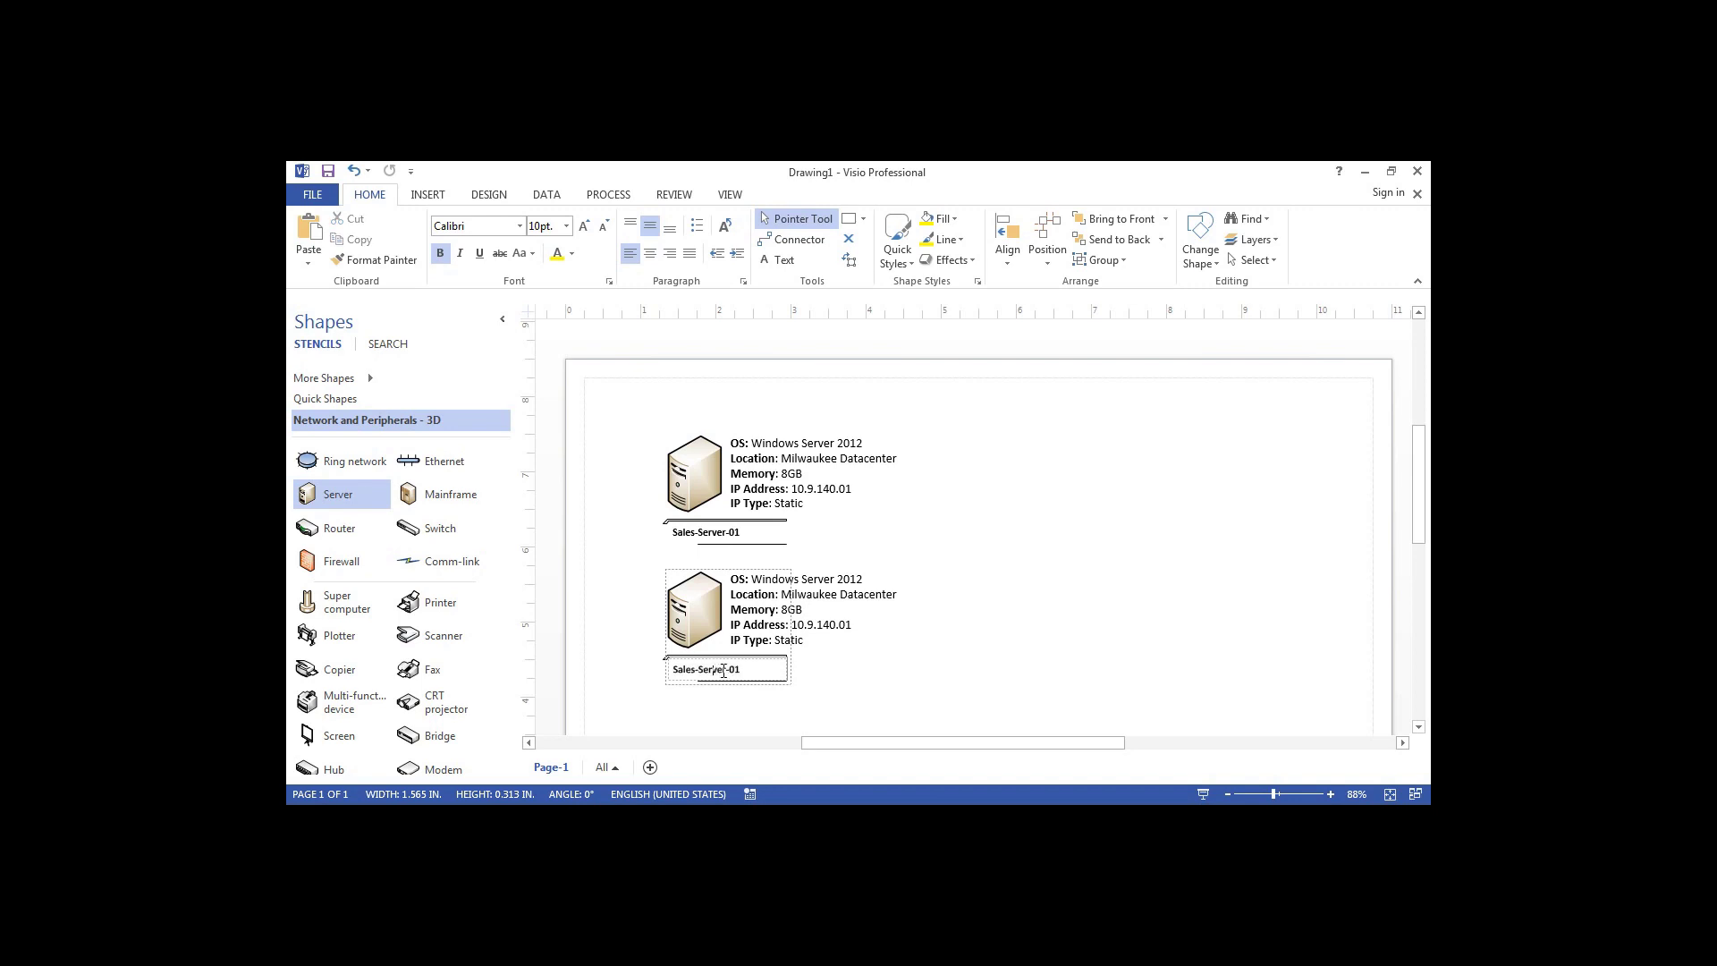
left_click_drag(726, 668, 667, 666)
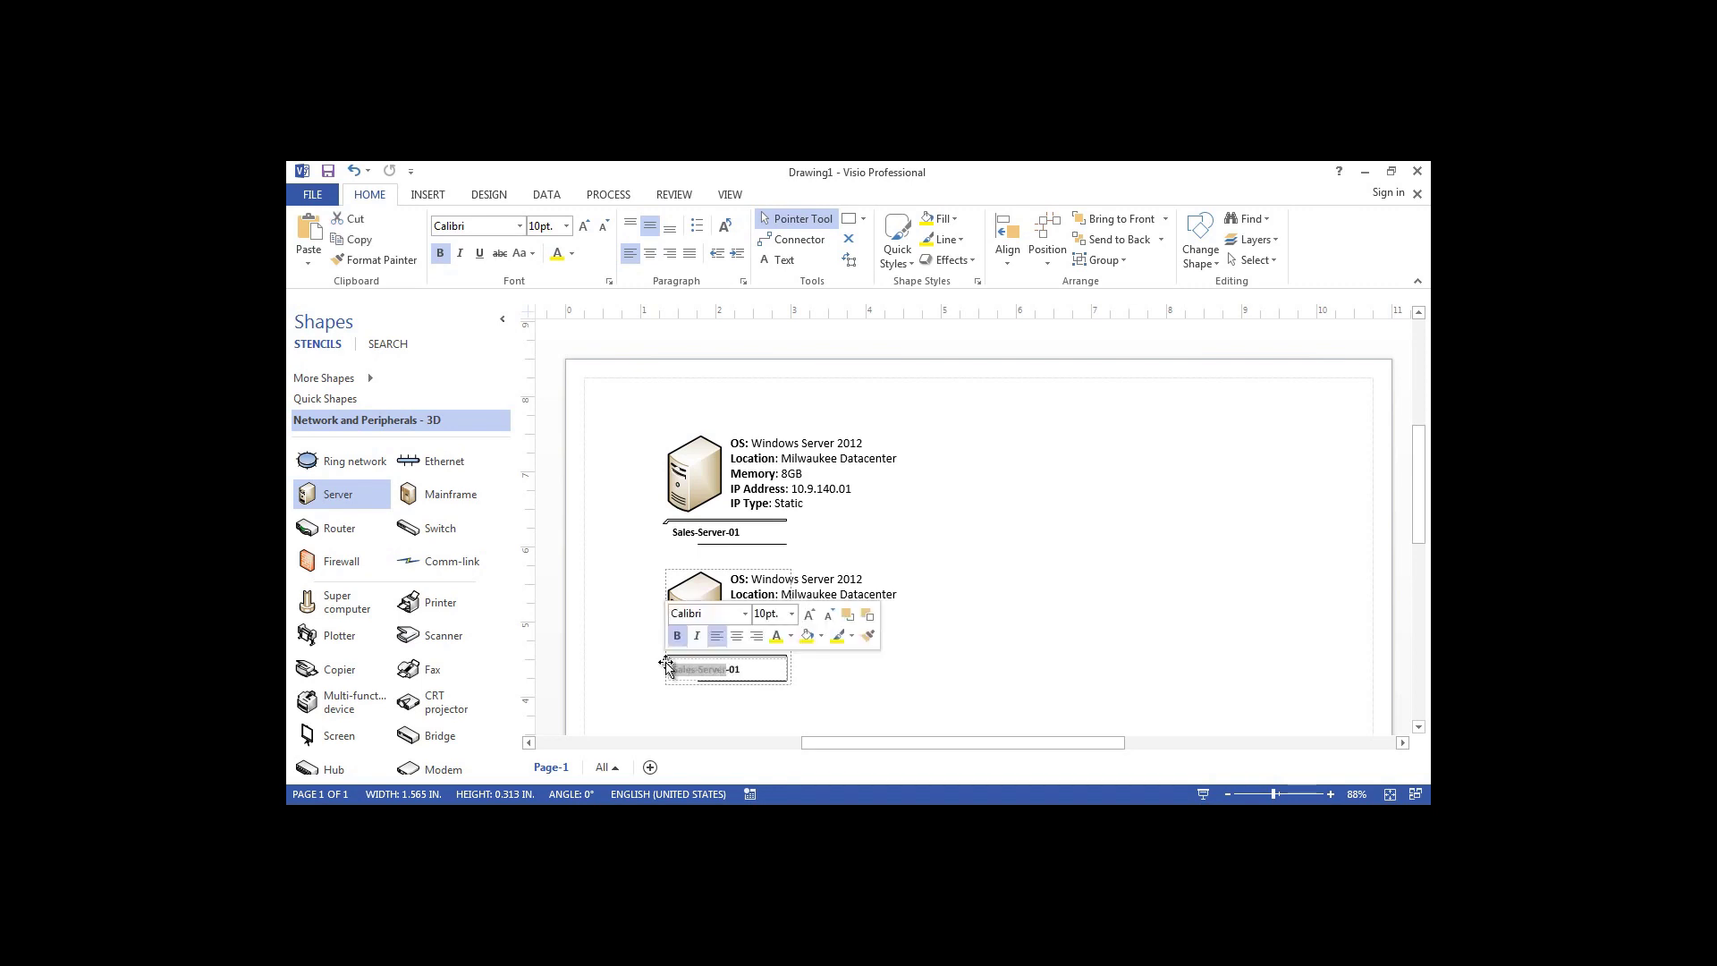
type("Do")
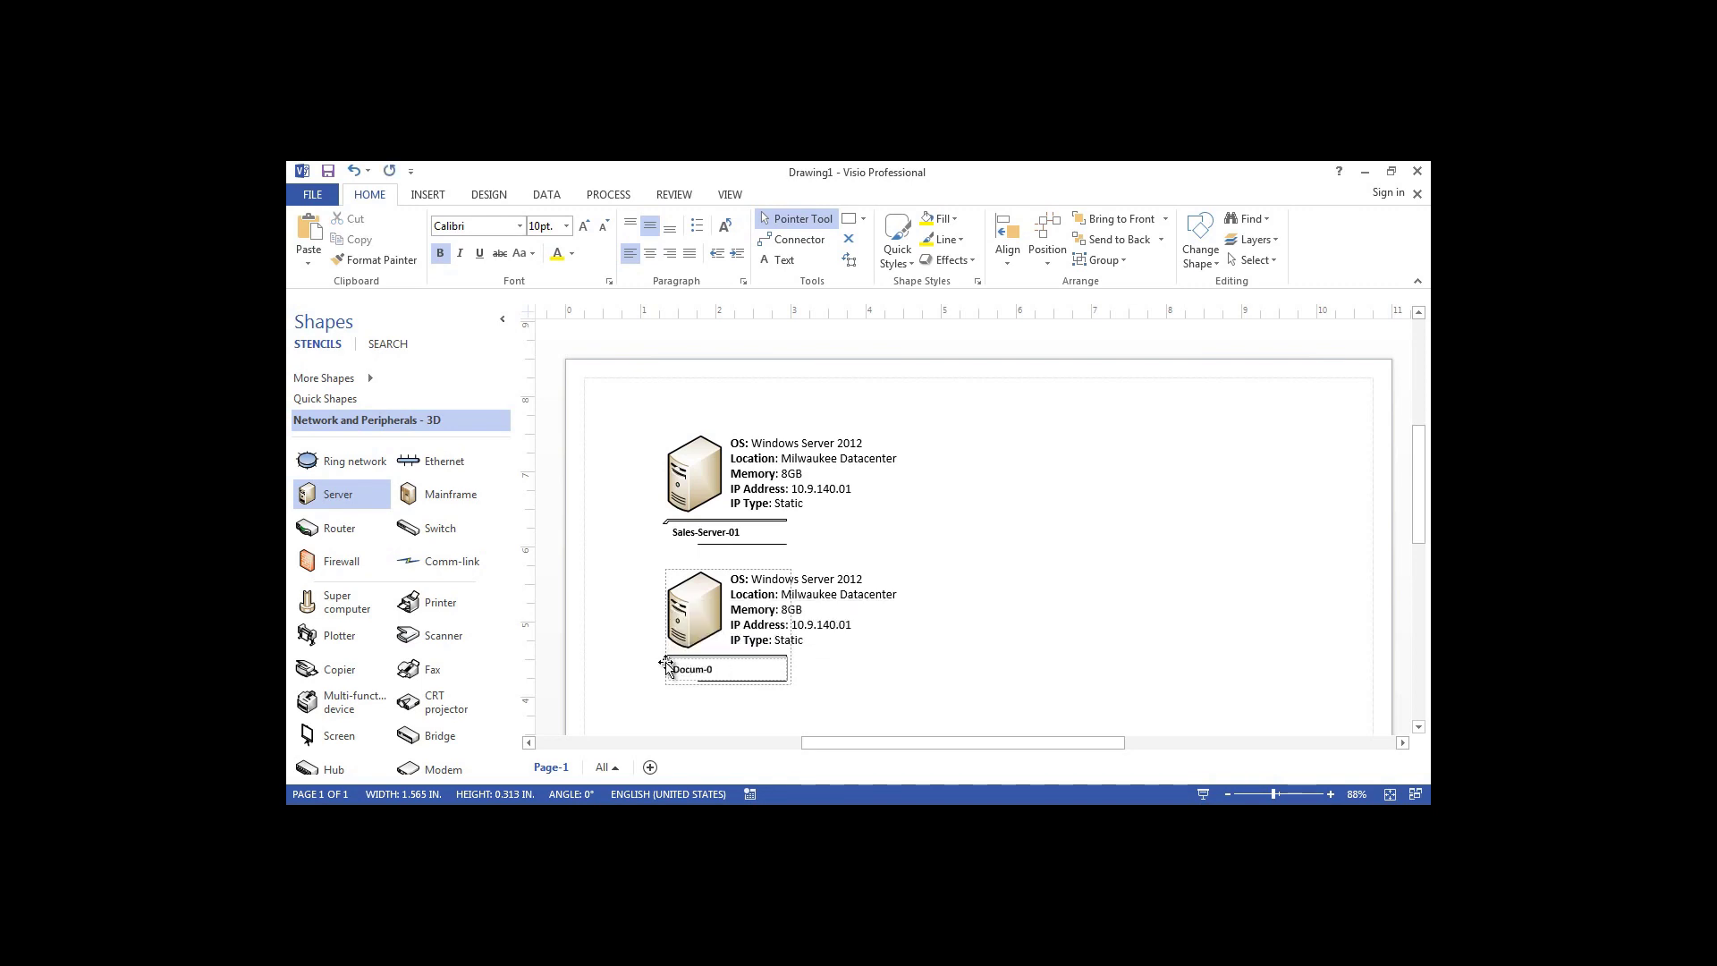
type("cument-Sharing")
left_click(823, 626)
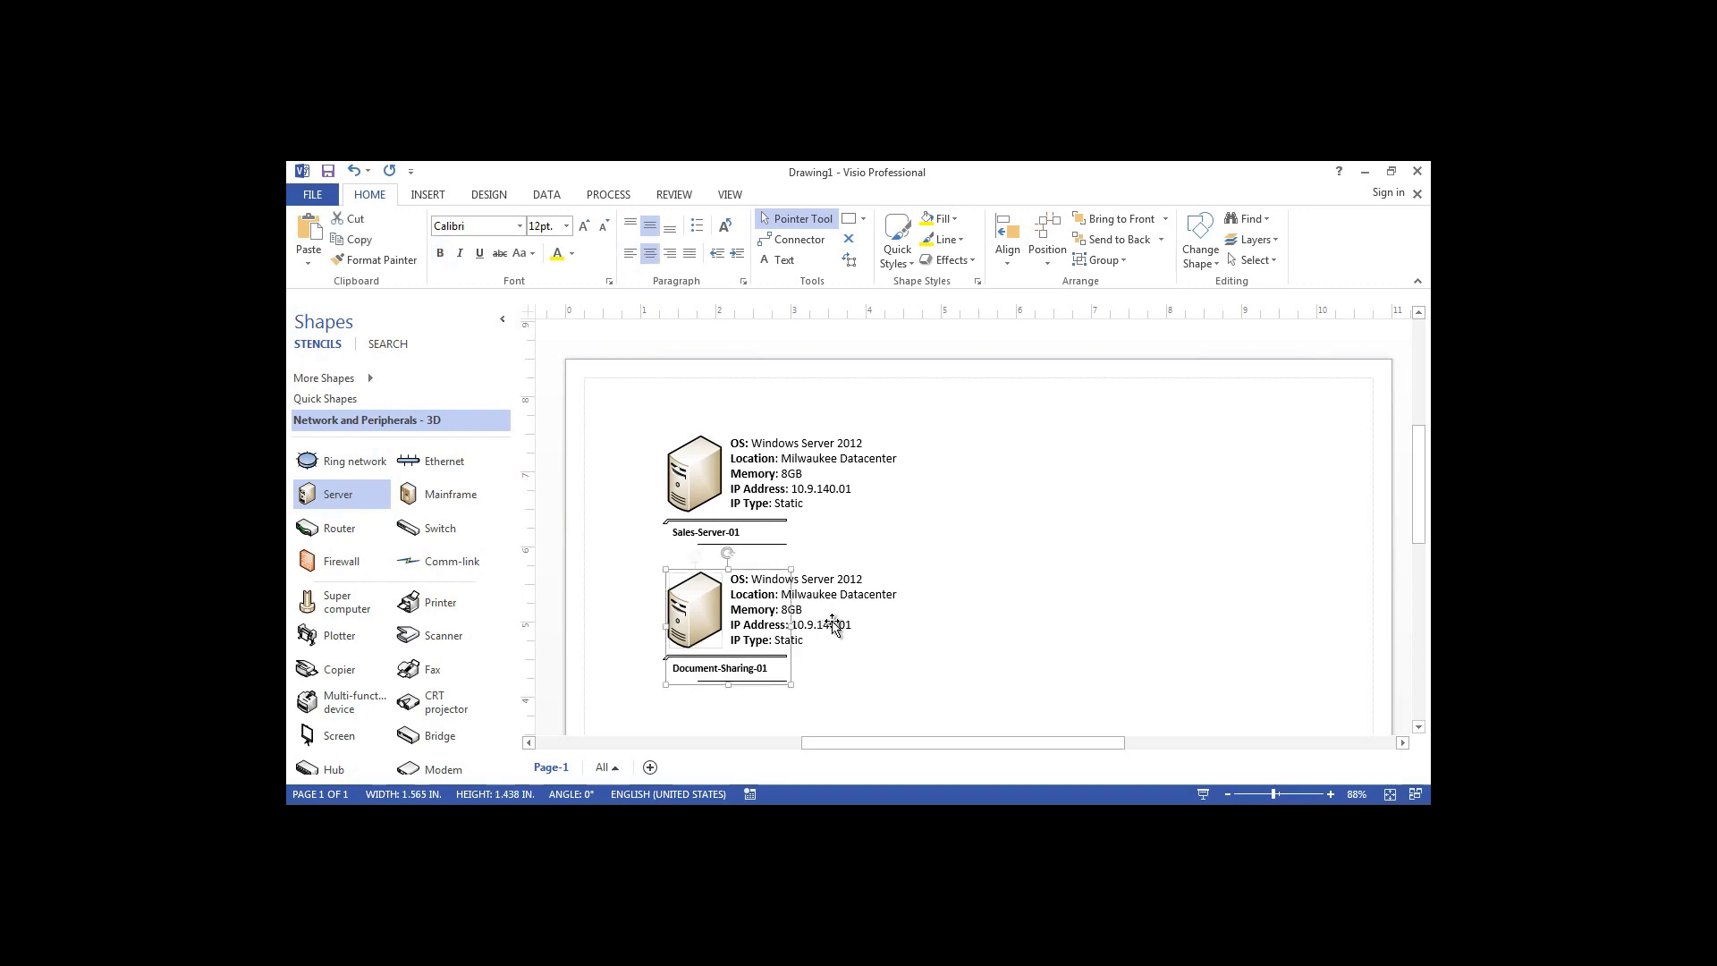
Ungroup the Document-Sharing-01 server icon, accepting the loss of its master link, and ungroup the server from its callout.
left_click(760, 626)
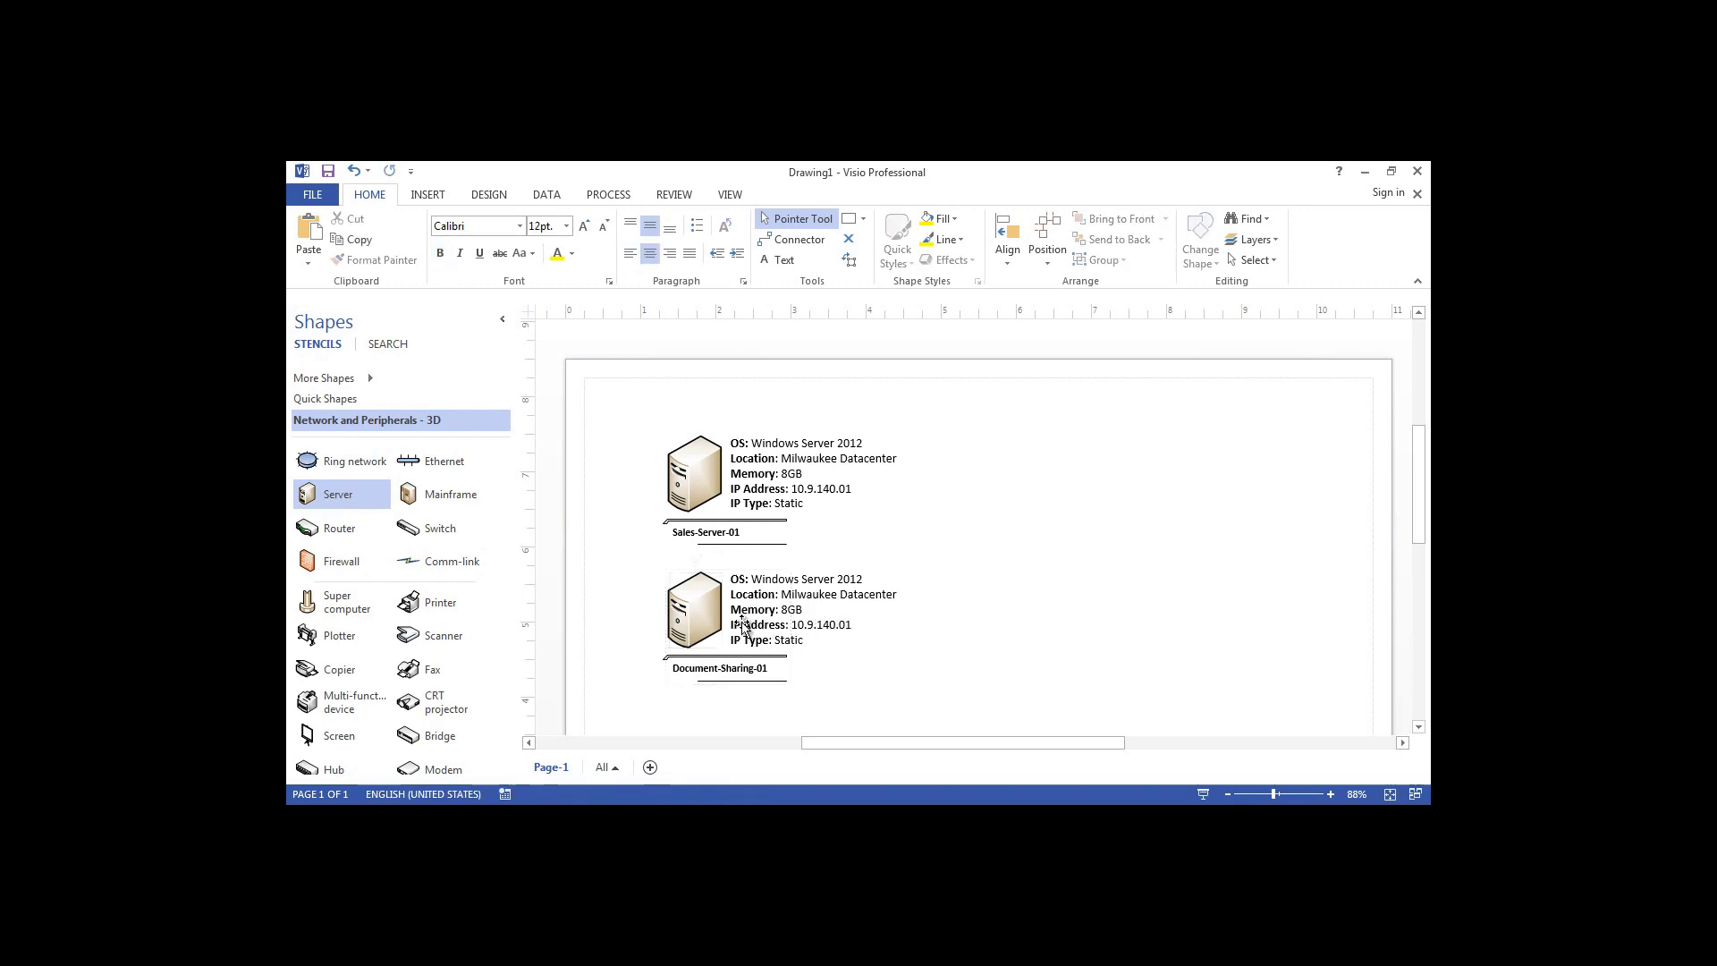
left_click(767, 628)
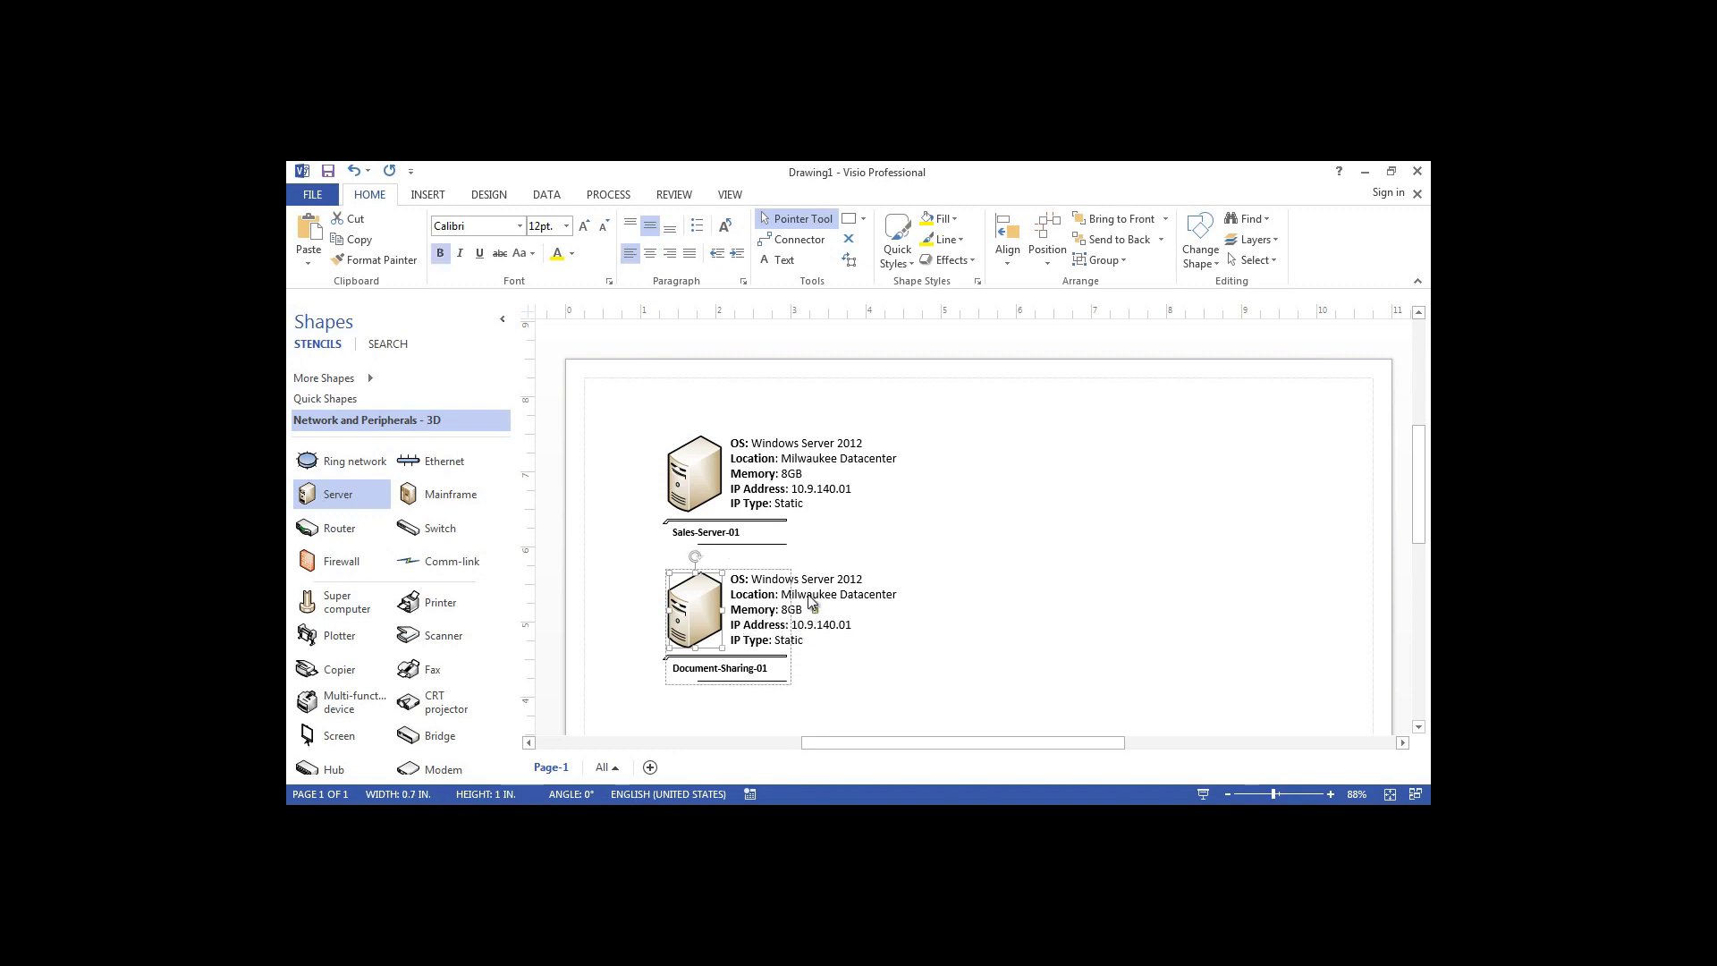
right_click(751, 636)
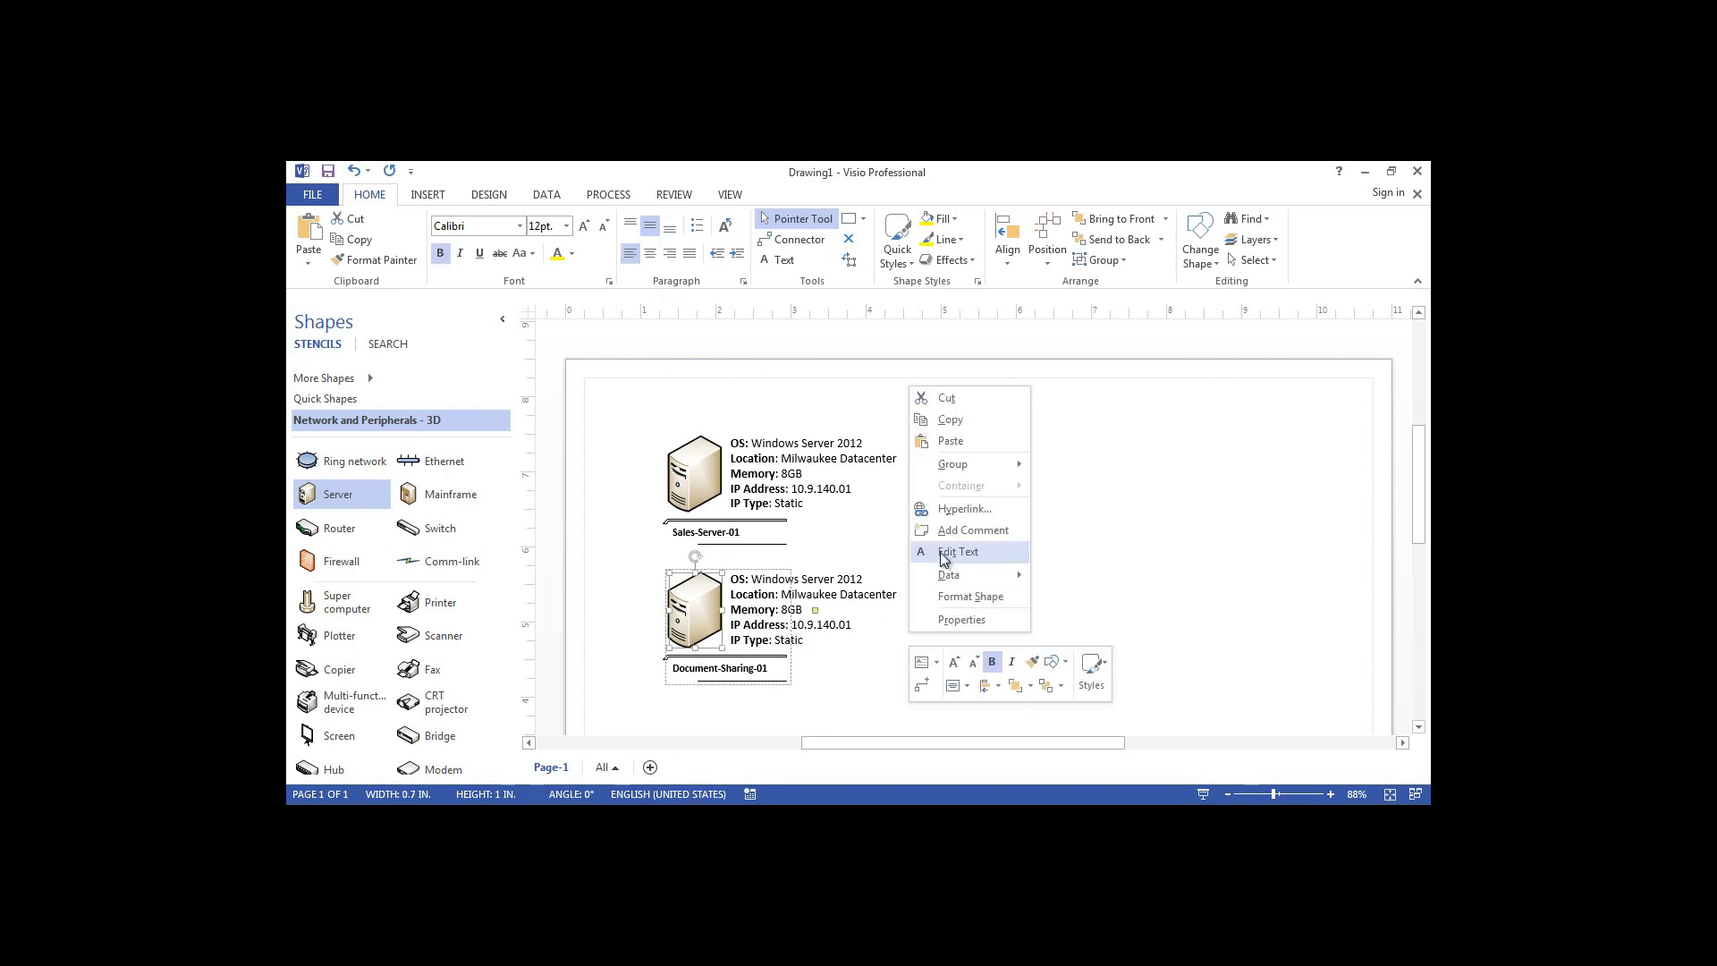
mouse_move(974, 464)
left_click(1059, 466)
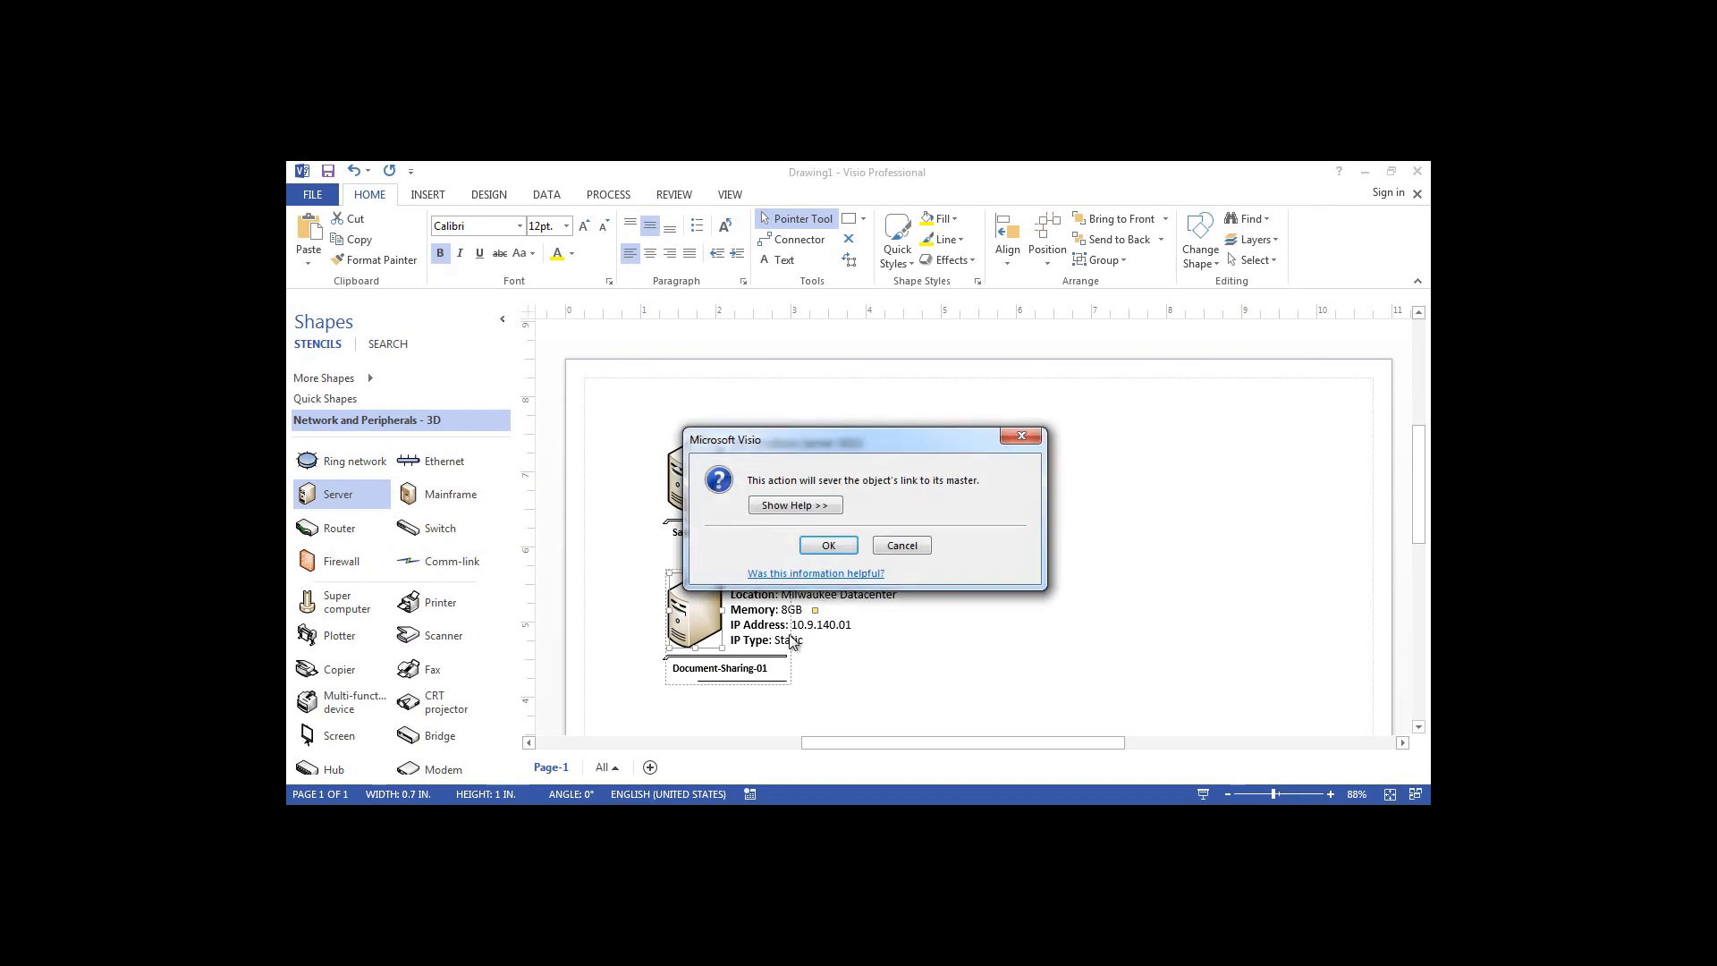
left_click(827, 544)
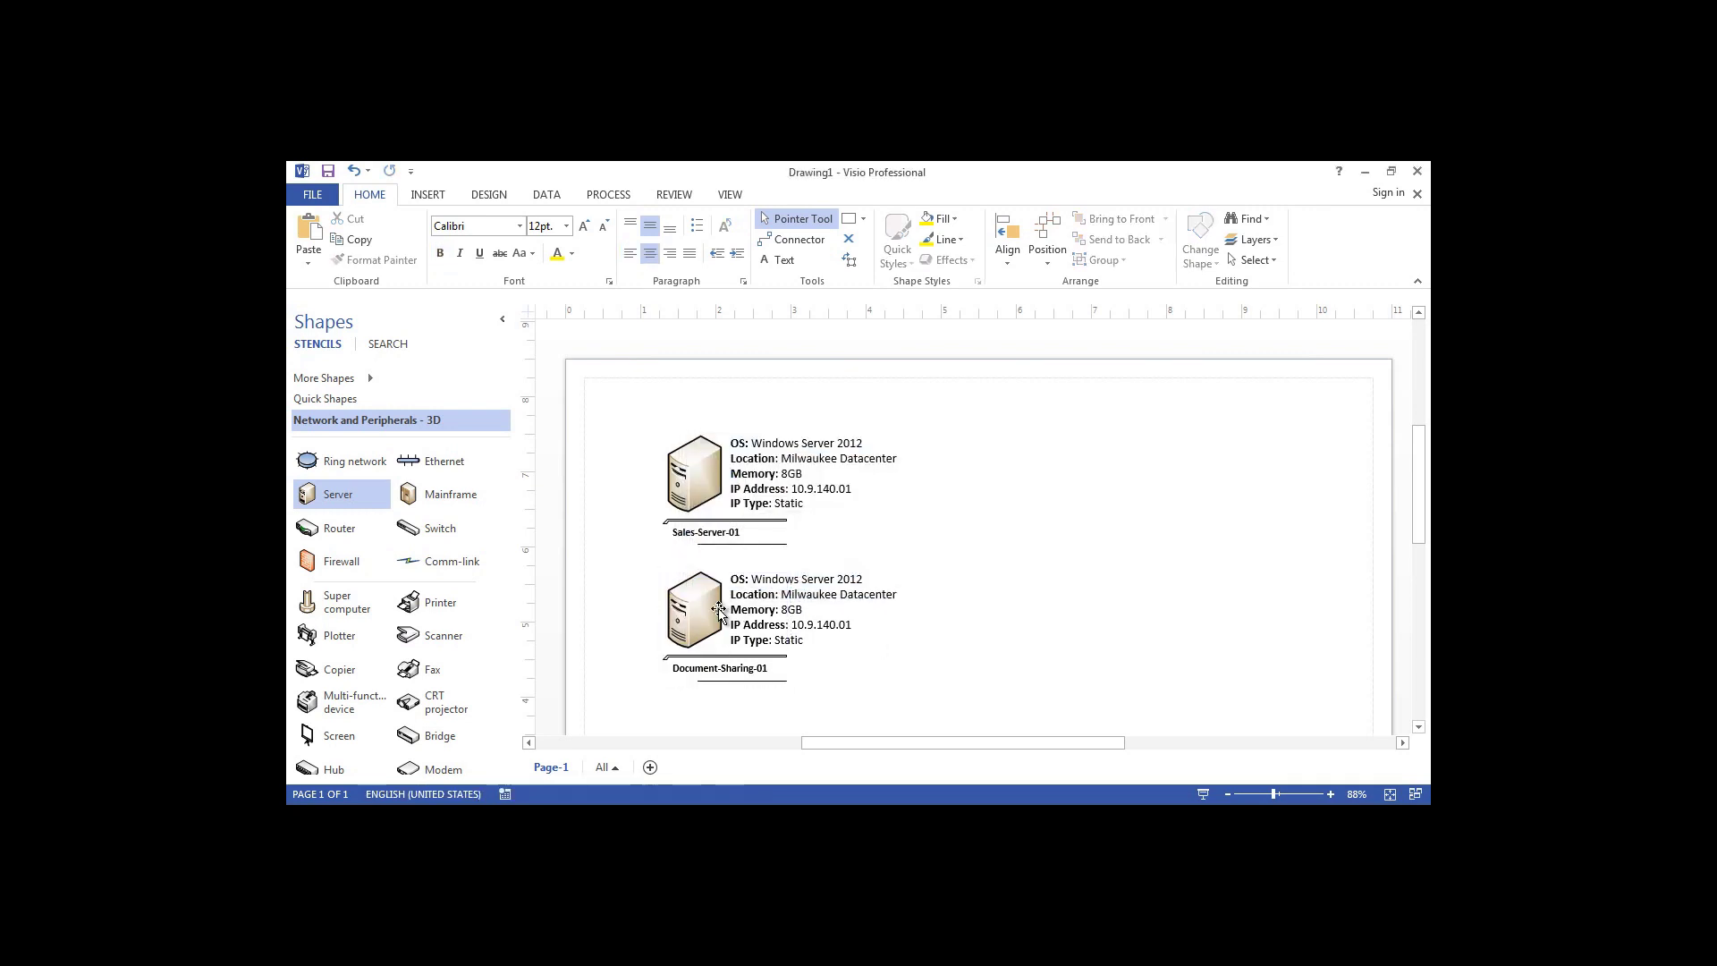
right_click(750, 617)
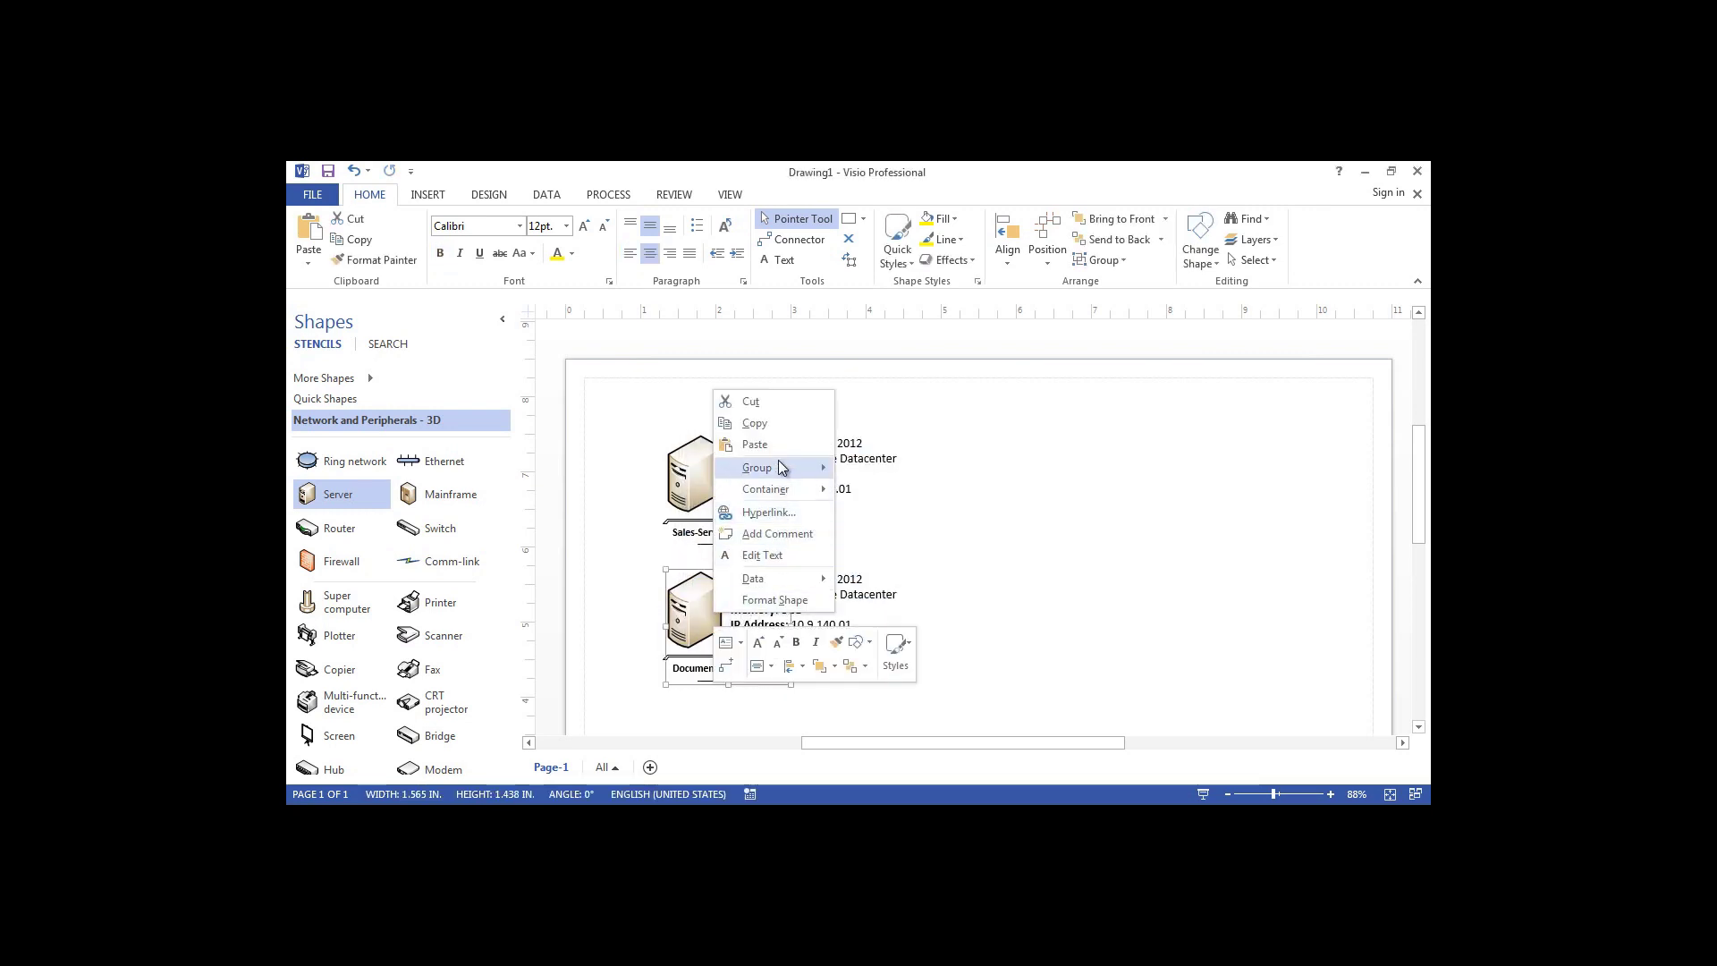
mouse_move(792, 466)
left_click(870, 491)
left_click(858, 694)
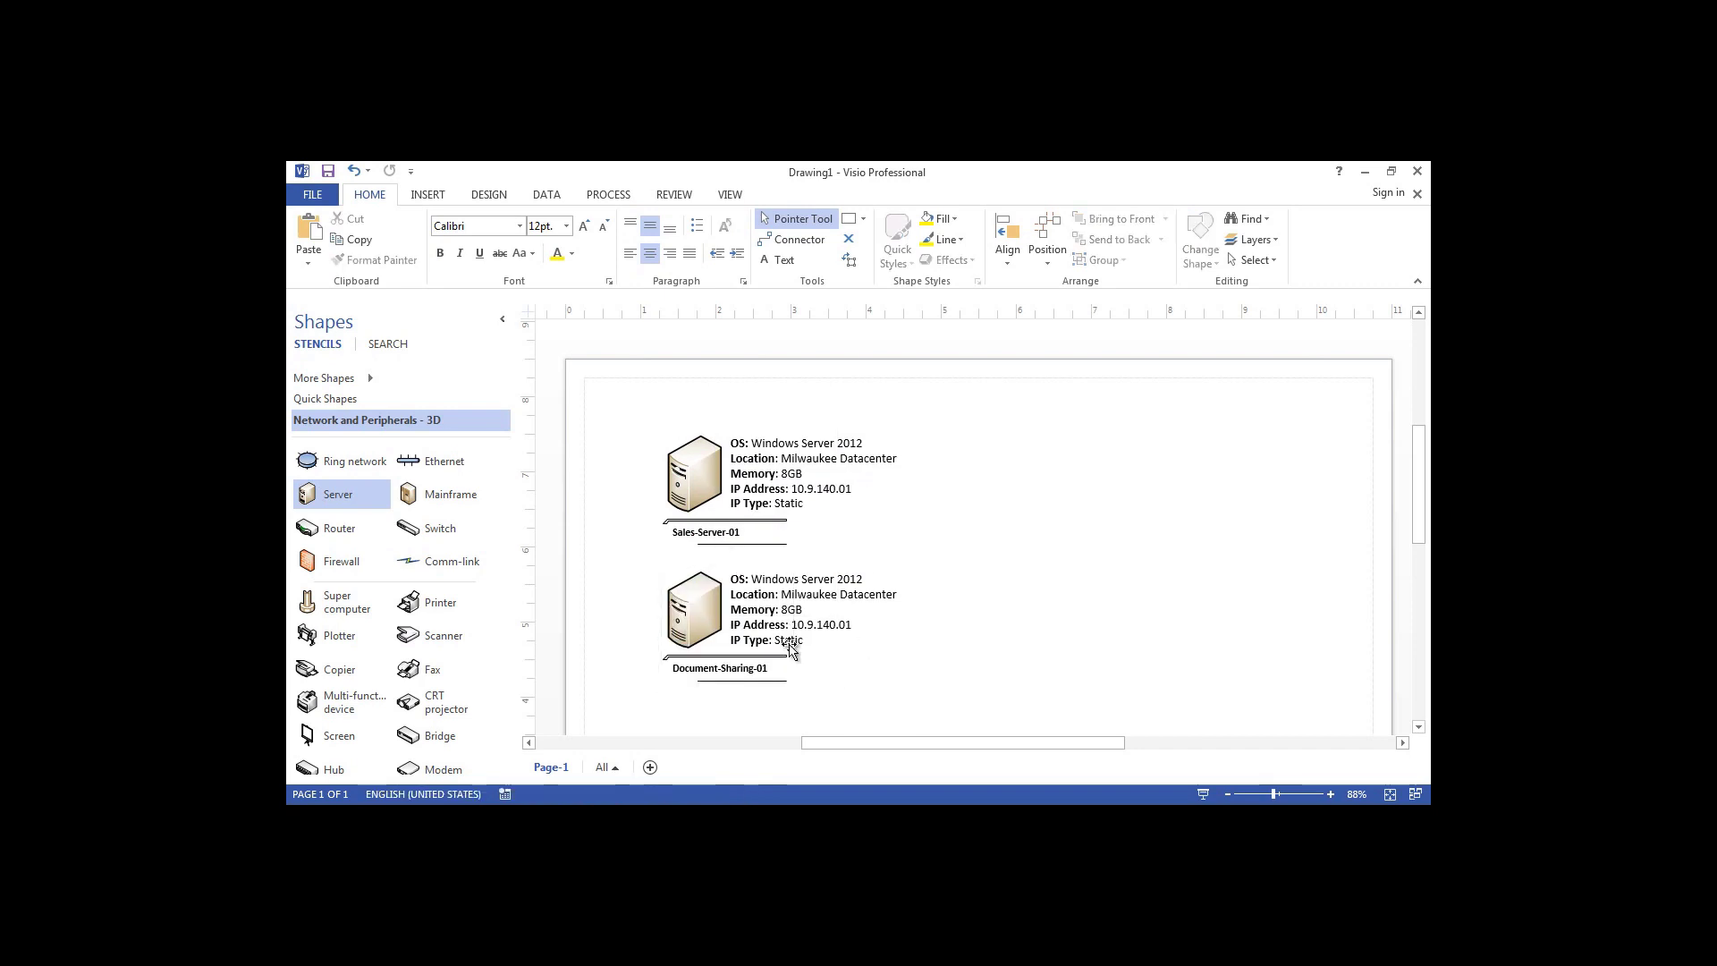
Set the IP address in the Document-Sharing-01 server's description to 10.9.140.02.
double_click(765, 620)
left_click(845, 626)
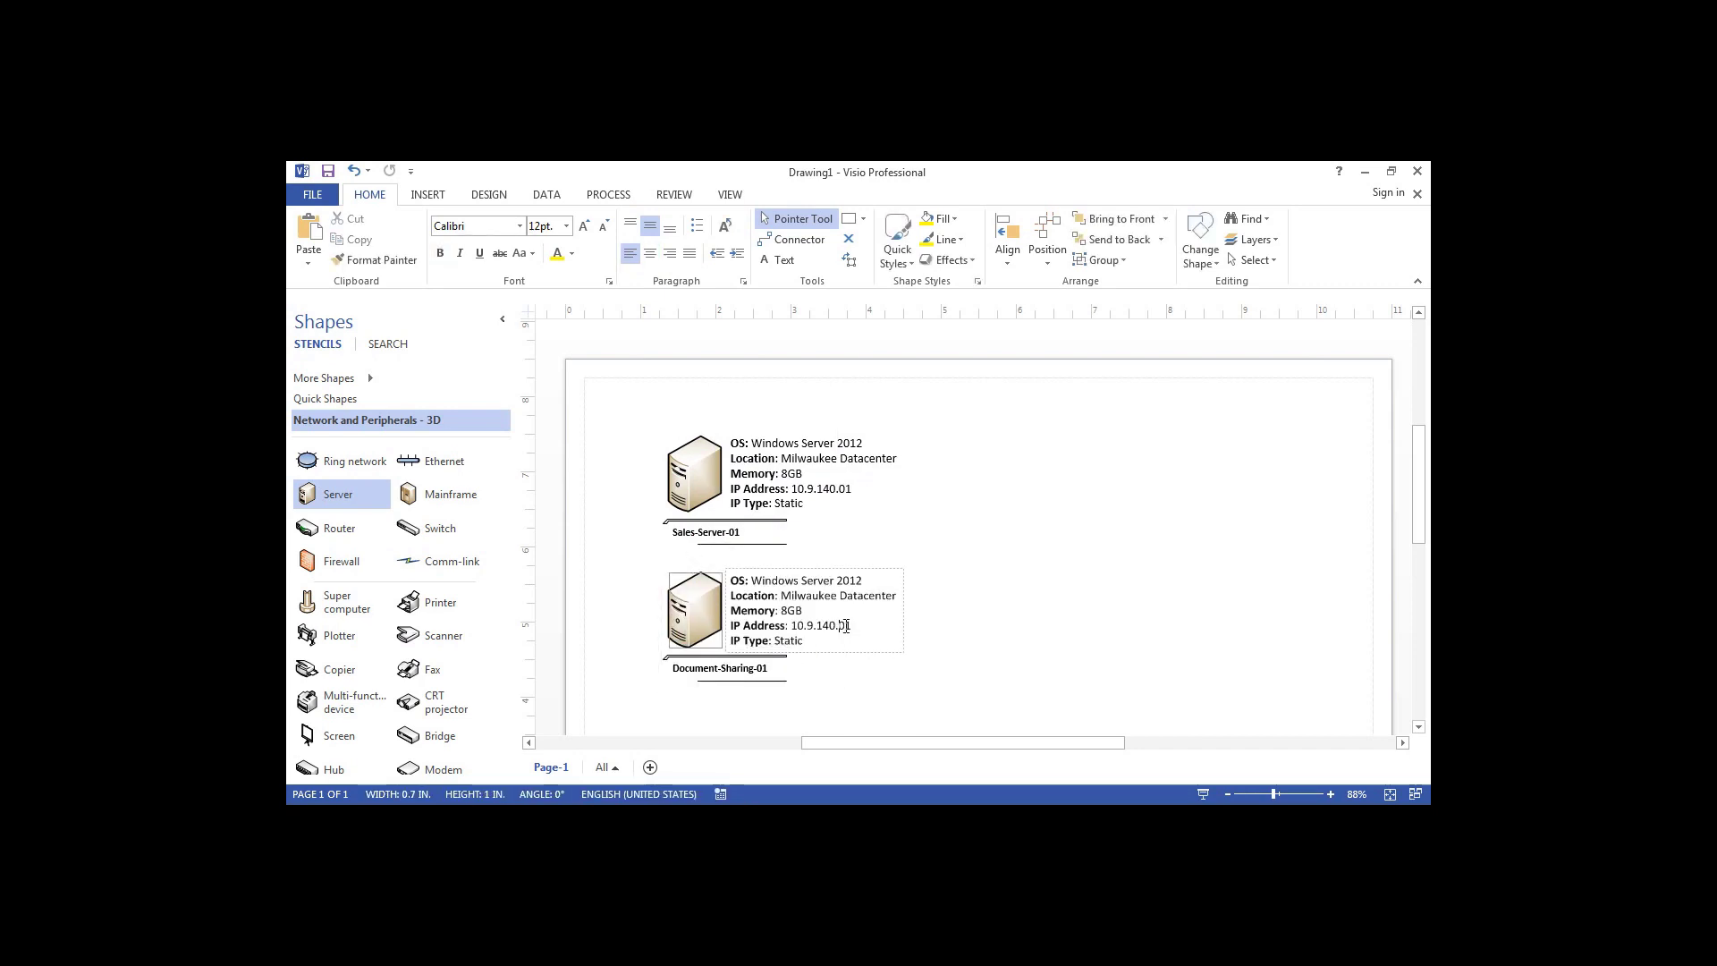
key("BackSpace")
type("2")
left_click(823, 689)
Copy all parts of the Document-Sharing-01 server with its callout, paste them and place the copy below the original.
mouse_move(1419, 526)
left_mouse_down()
mouse_move(1421, 568)
mouse_move(1419, 542)
left_mouse_up()
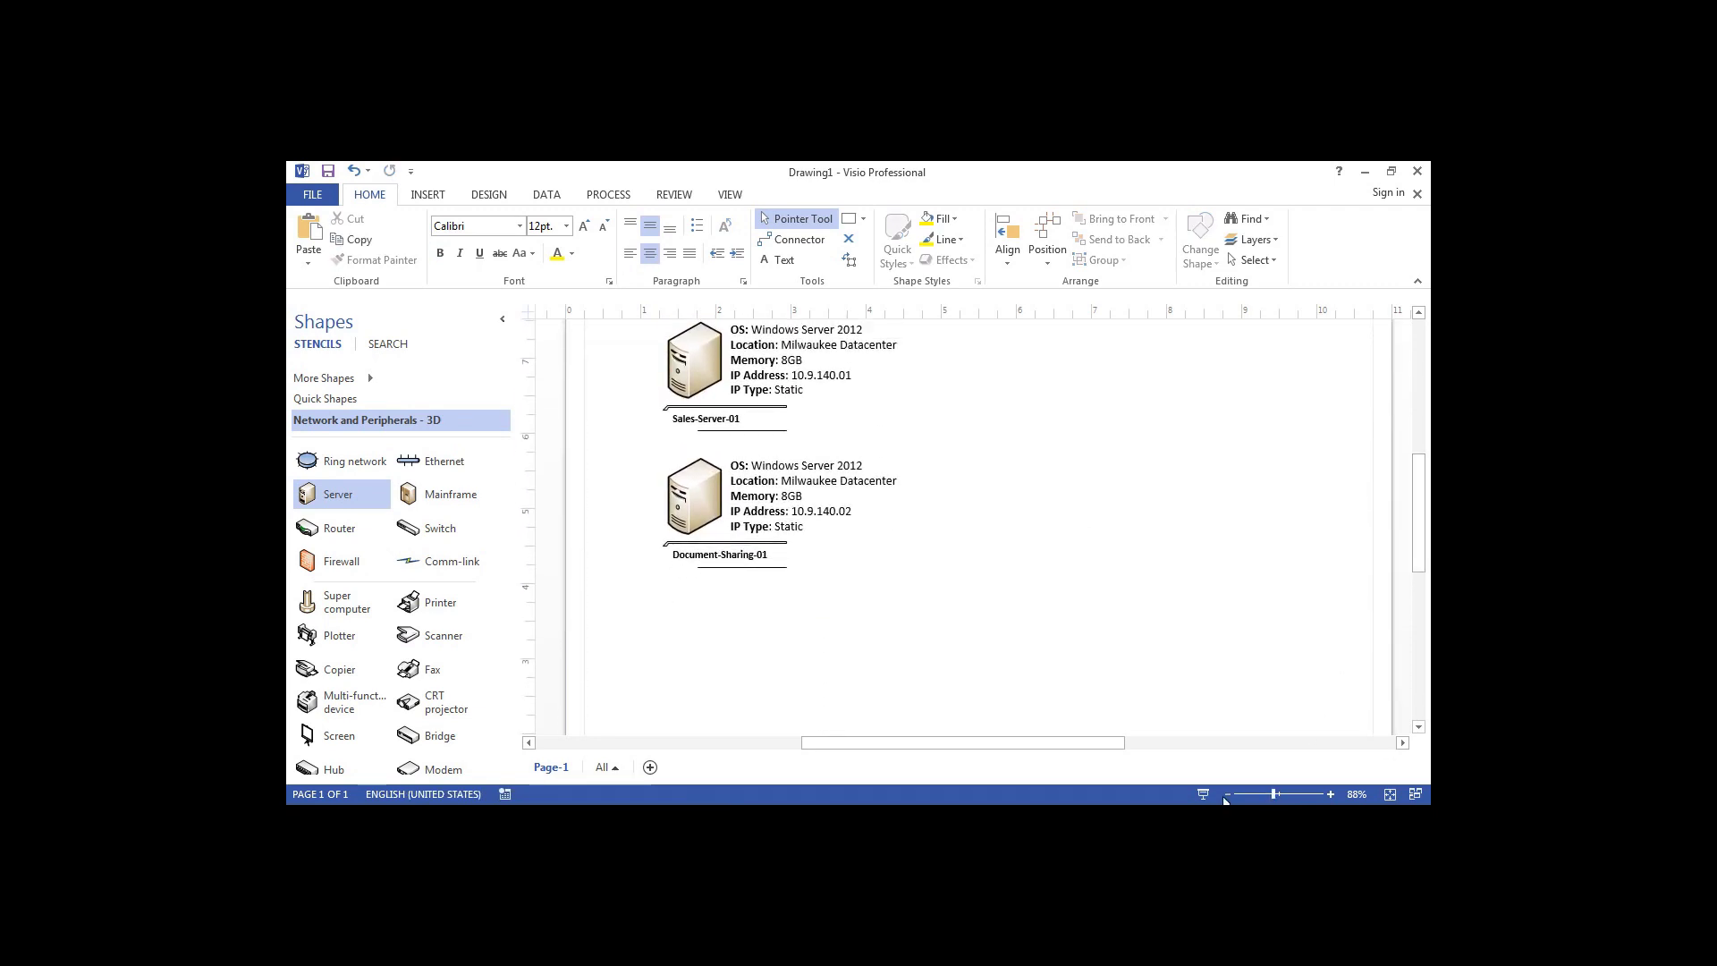
left_click(1227, 794)
left_click(1227, 794)
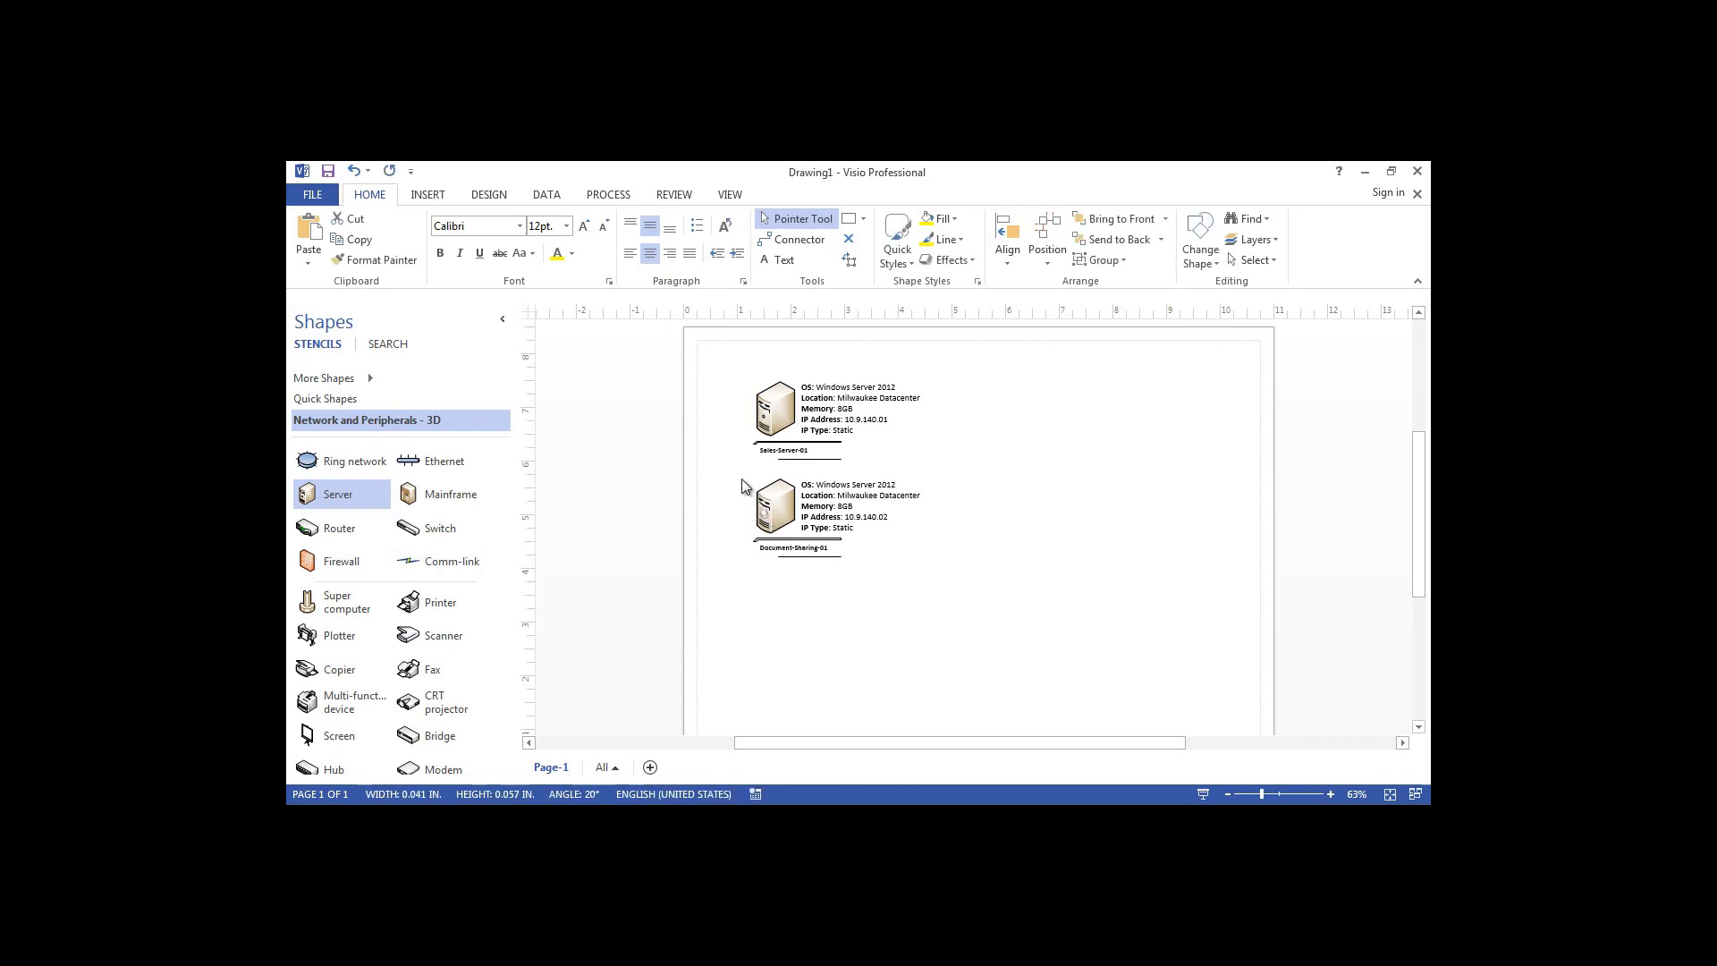
left_click_drag(730, 460, 941, 586)
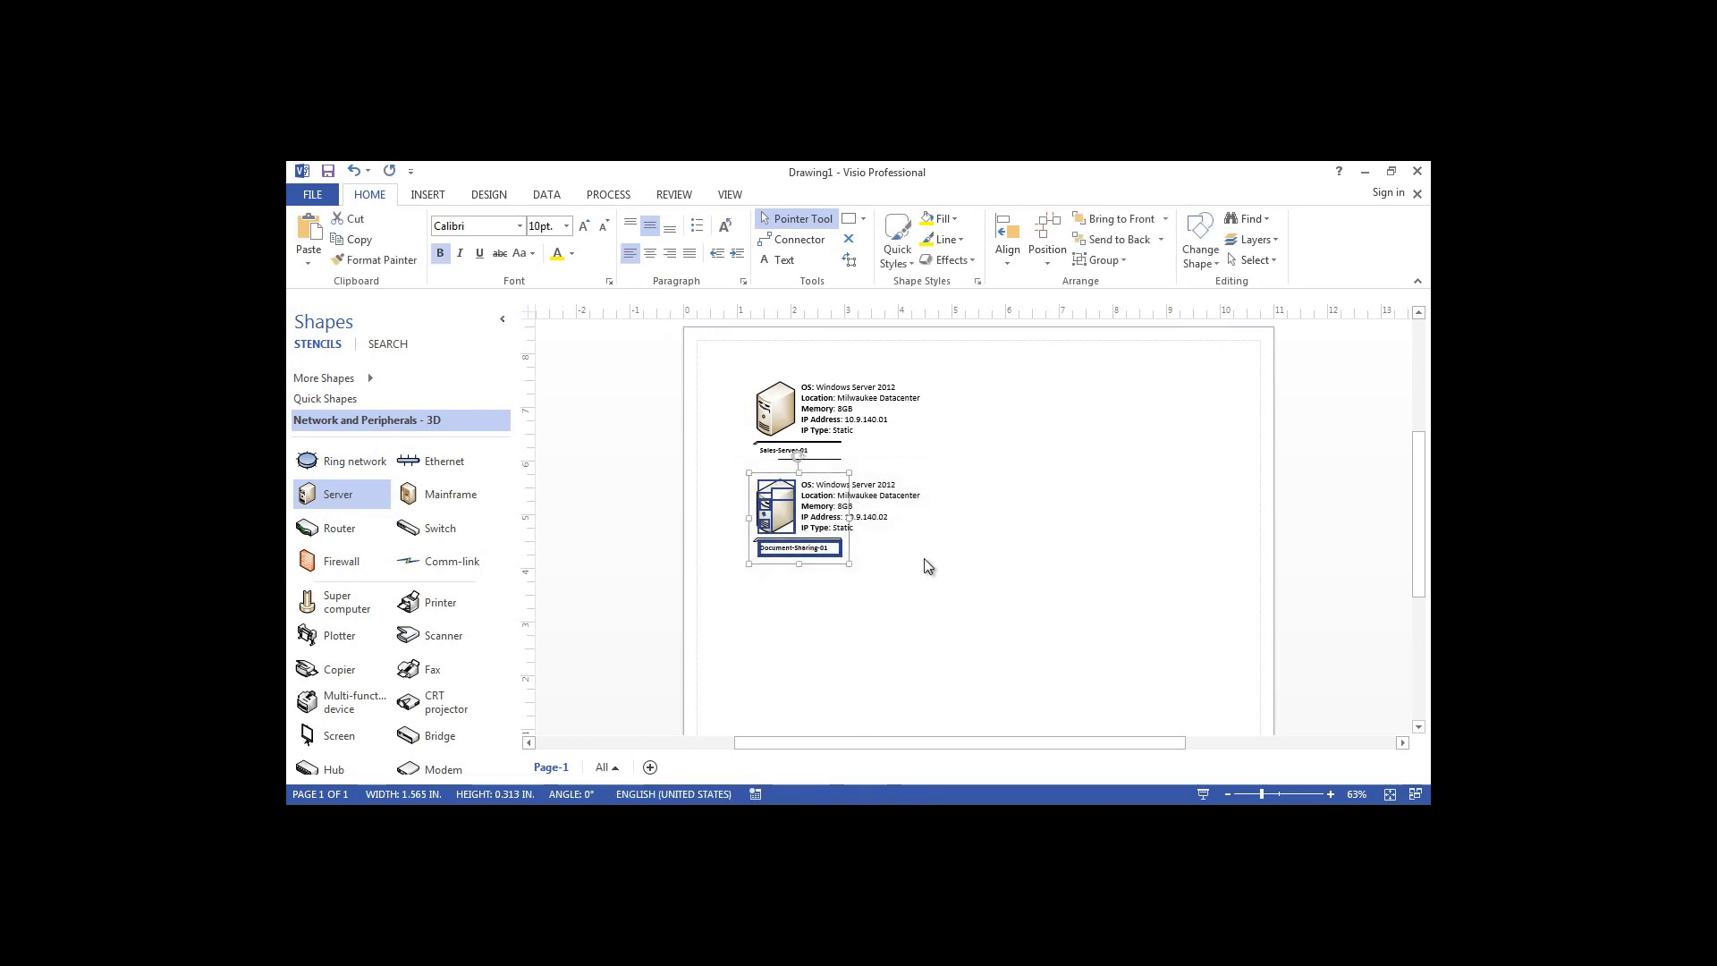
right_click(775, 501)
left_click(964, 534)
left_click(813, 623)
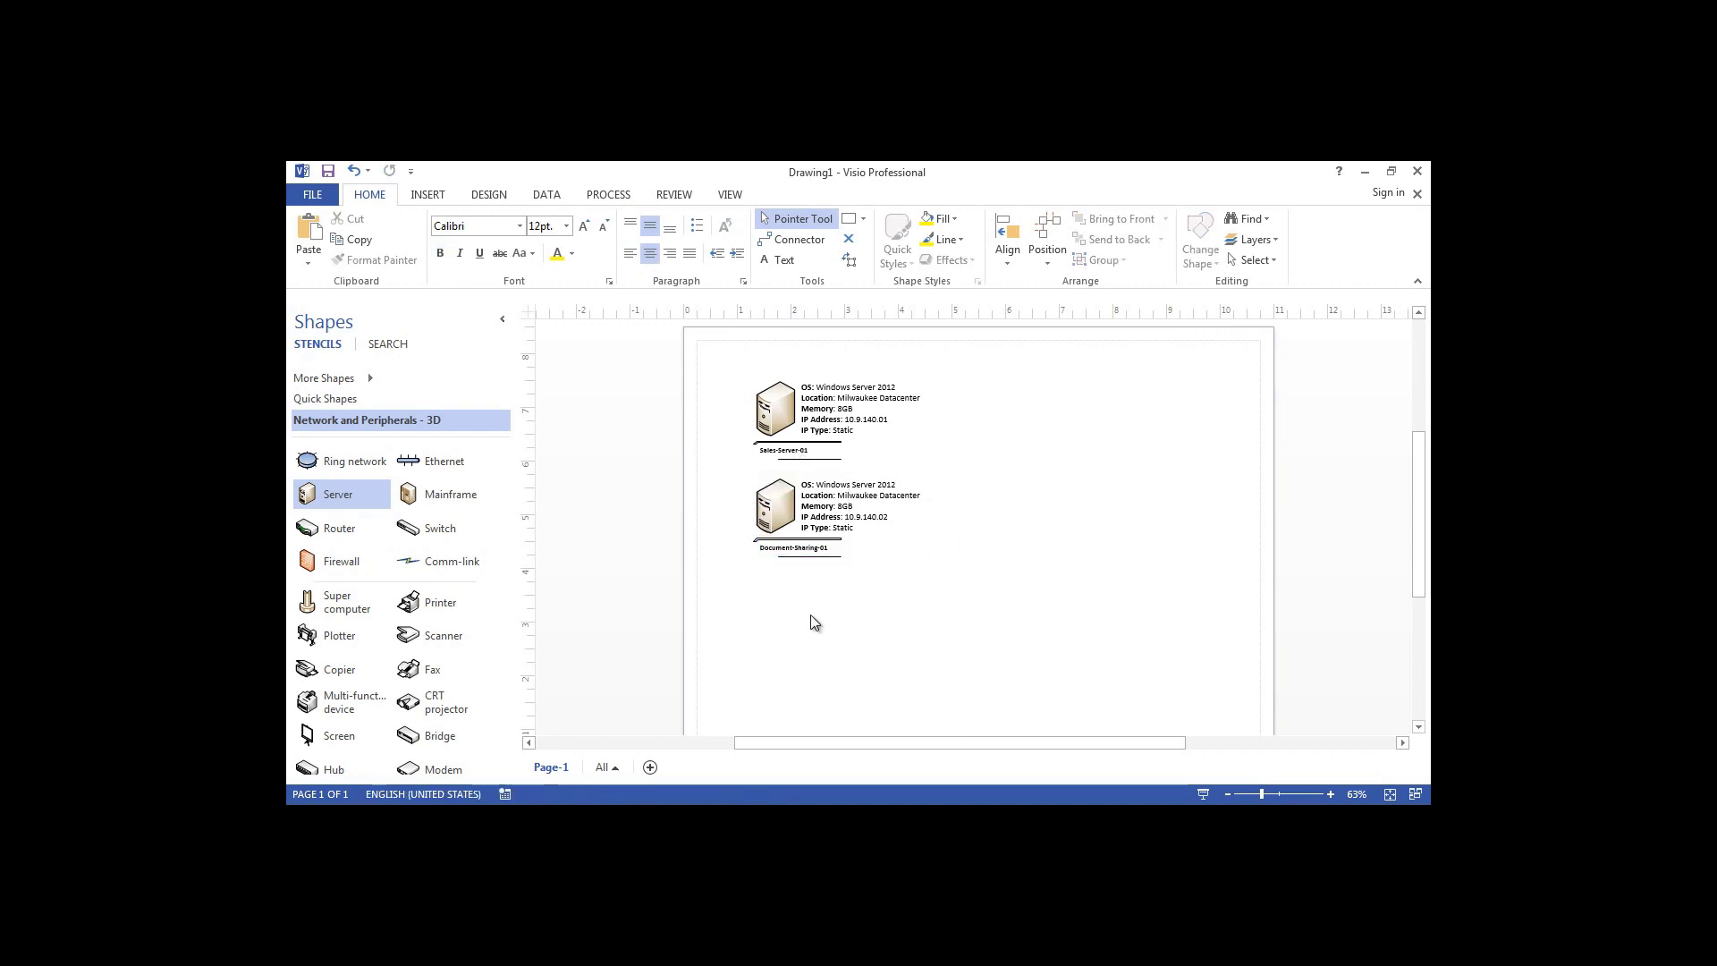
right_click(814, 623)
left_click(848, 671)
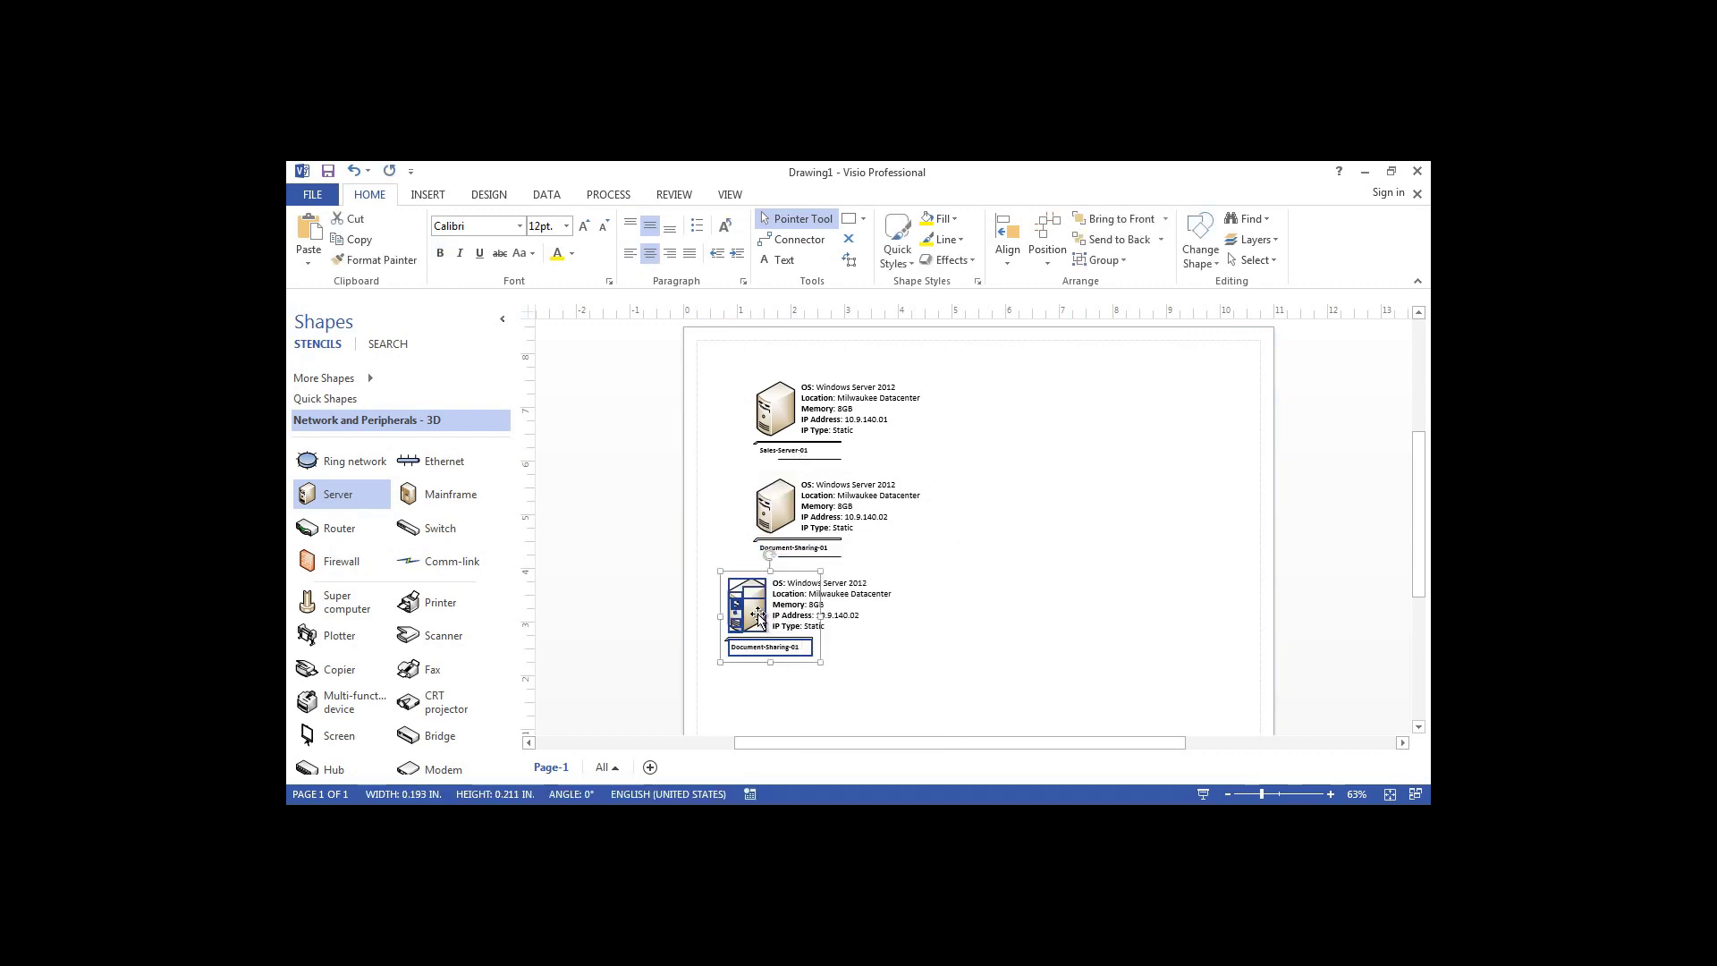
left_click_drag(759, 615, 788, 634)
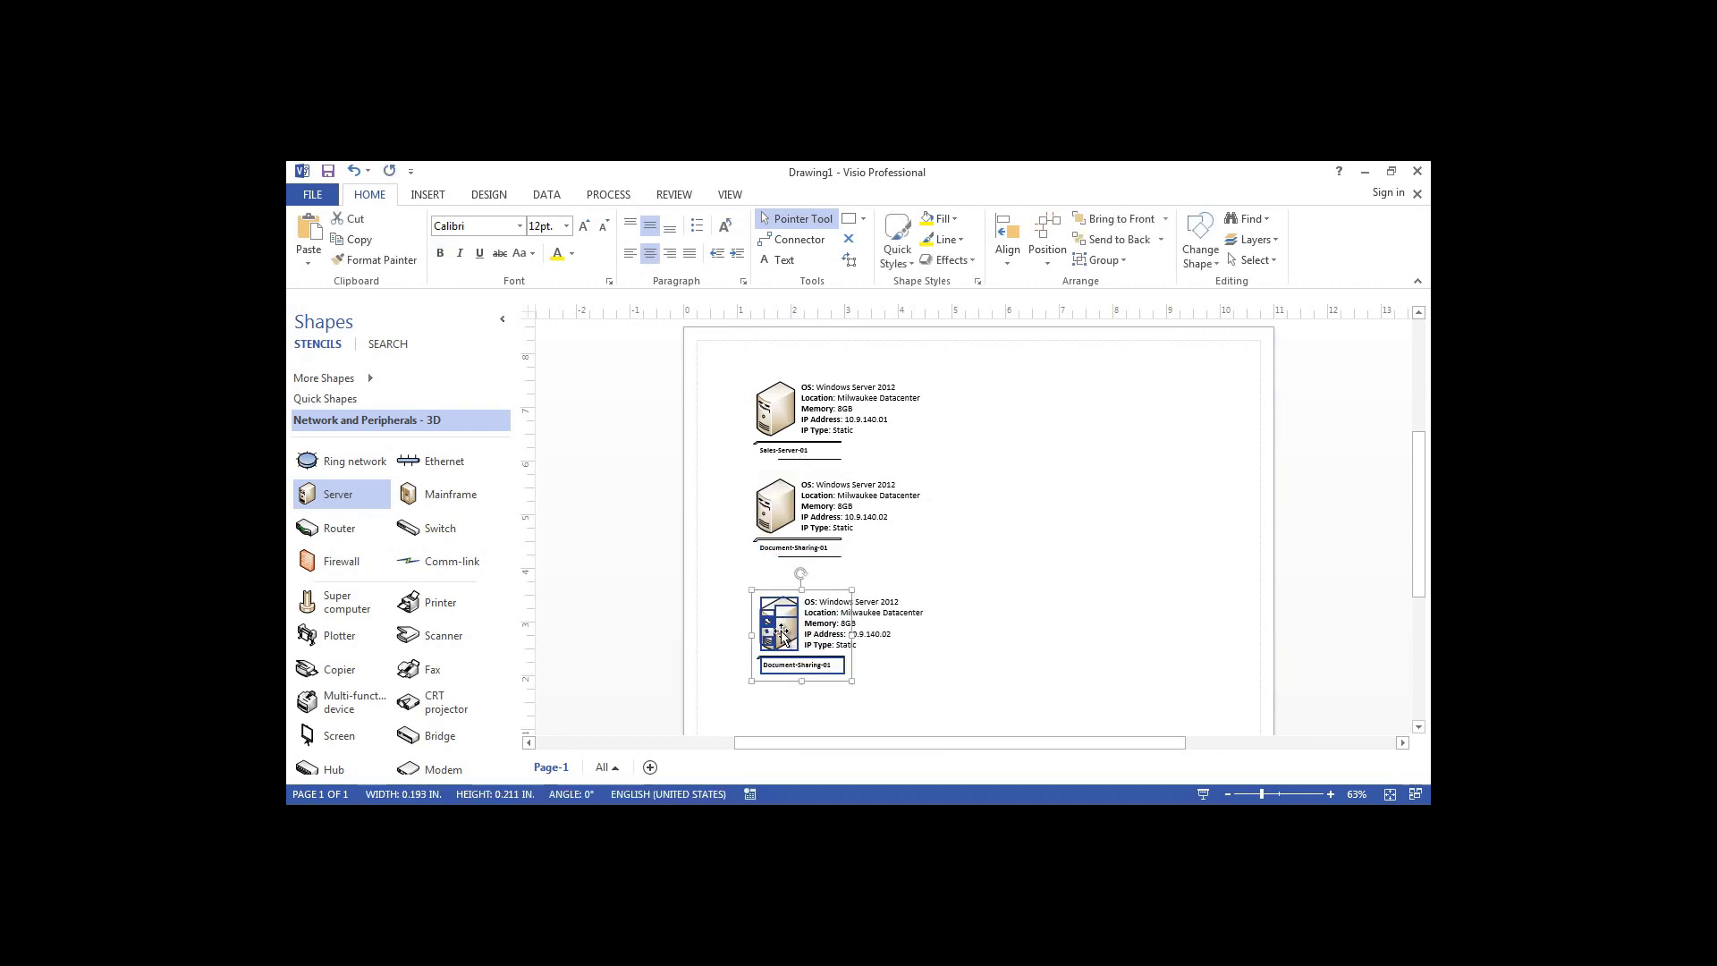
left_click(869, 583)
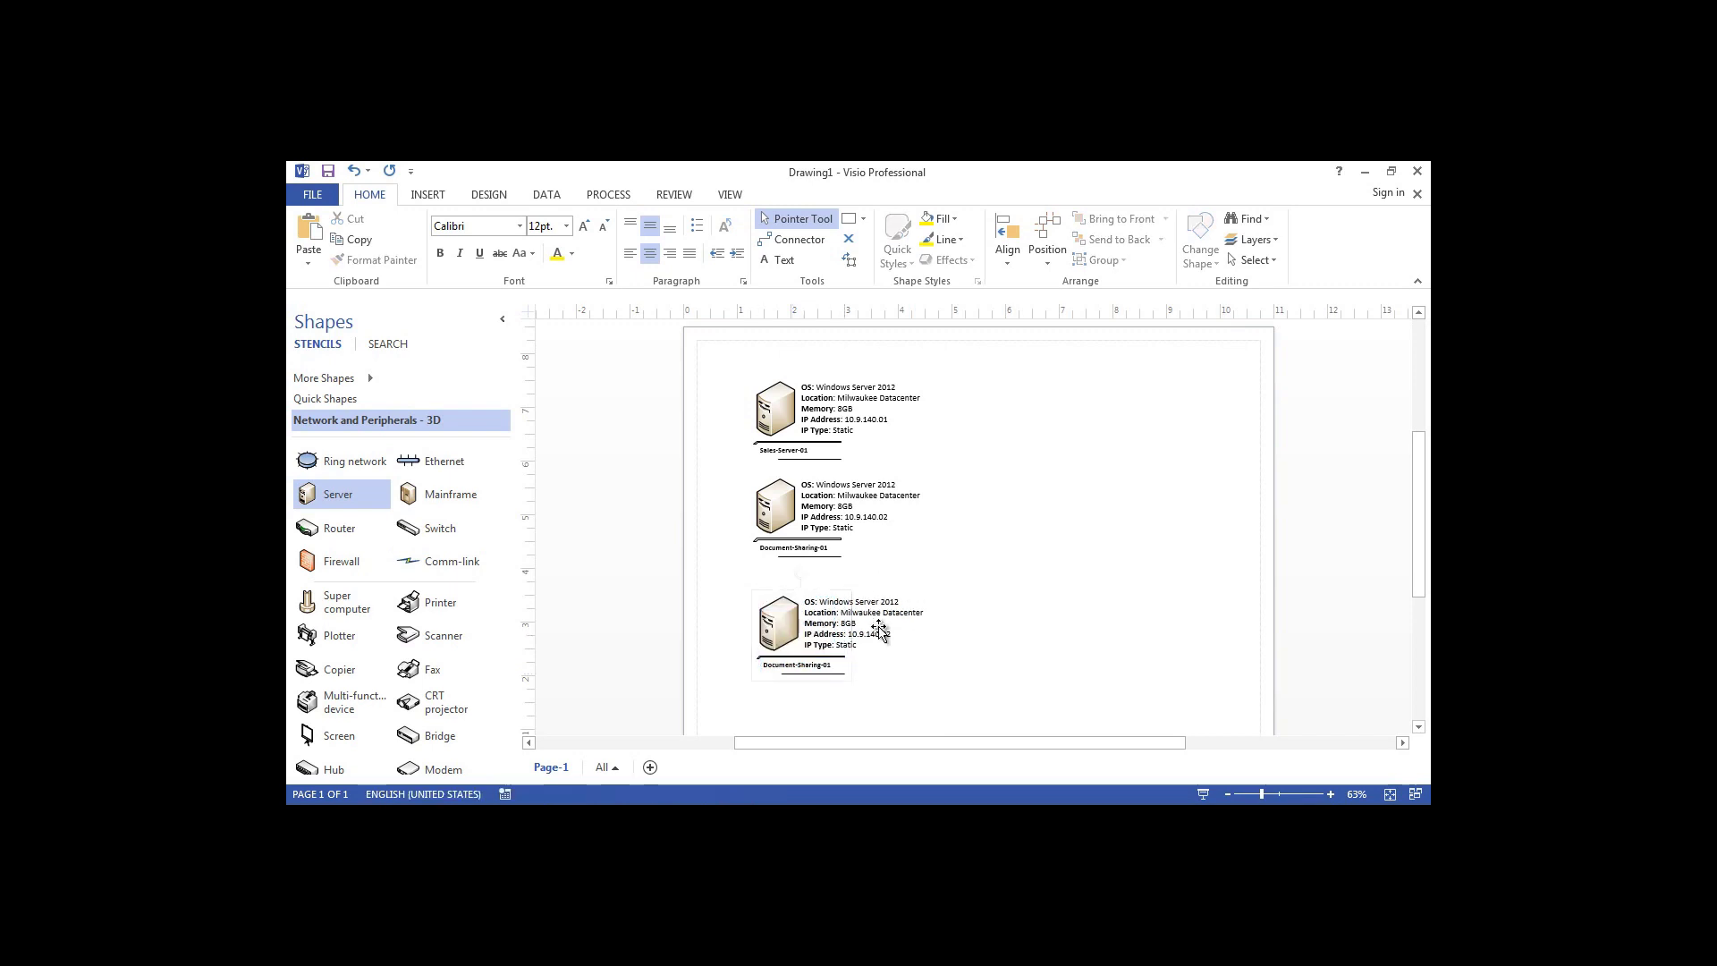
Change the label of the third server's callout to "Marketing-Sharing-01".
double_click(791, 667)
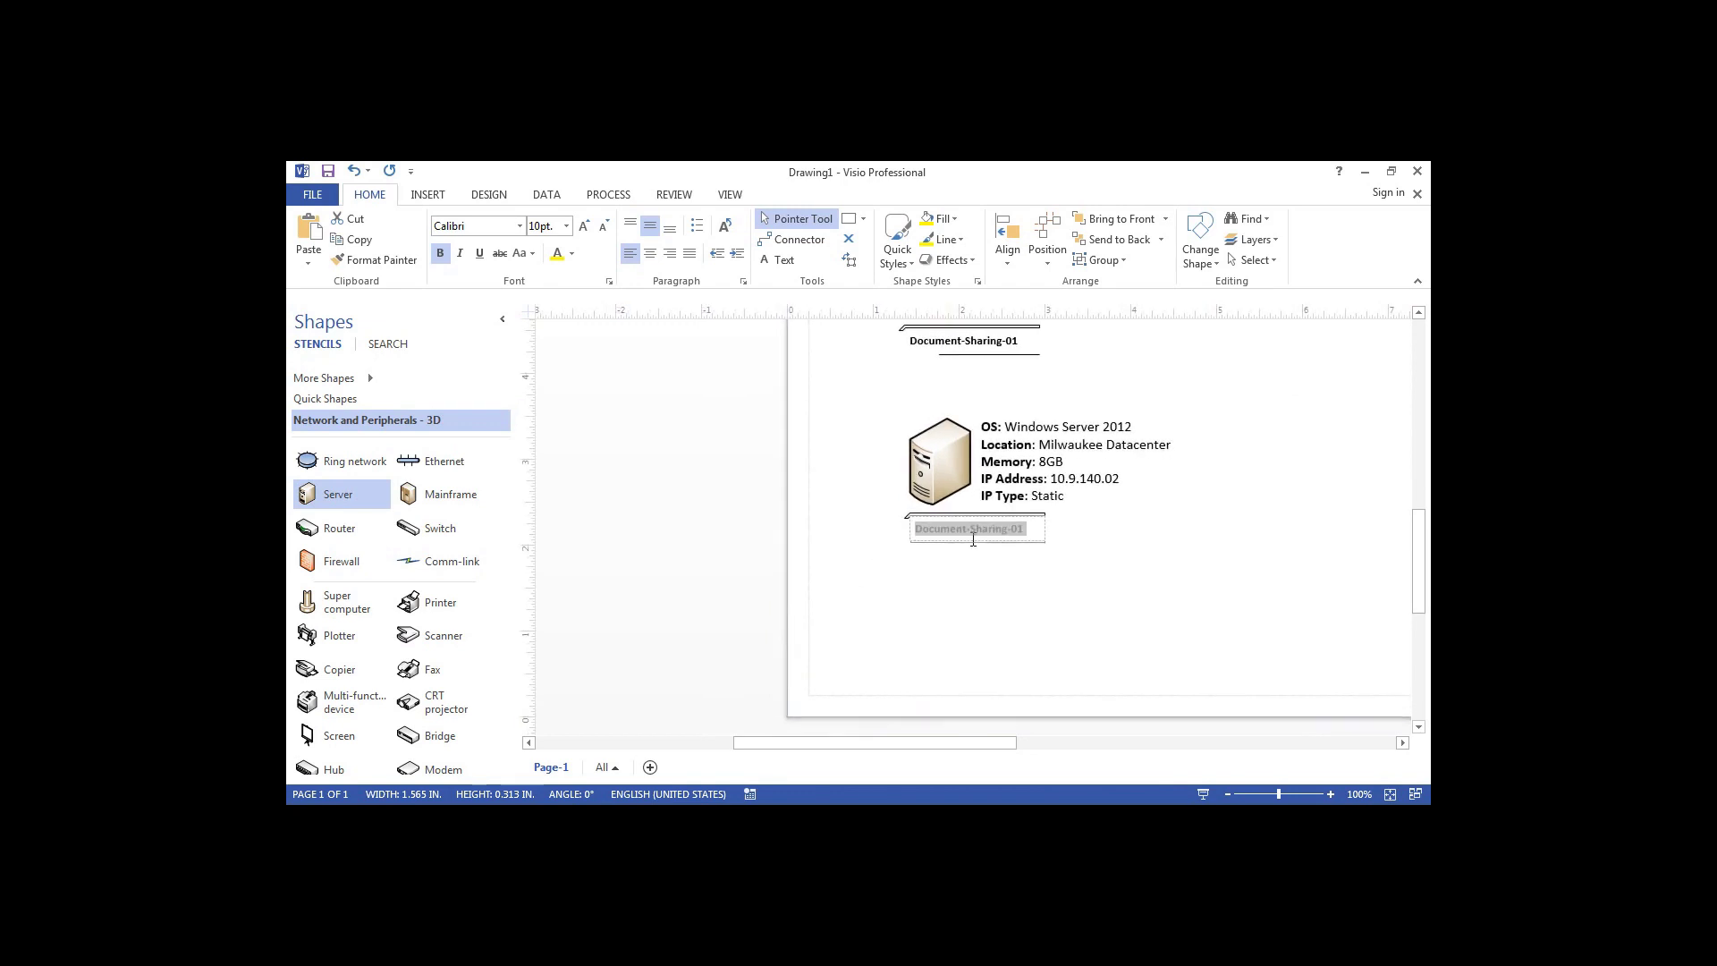
left_click_drag(971, 534, 903, 530)
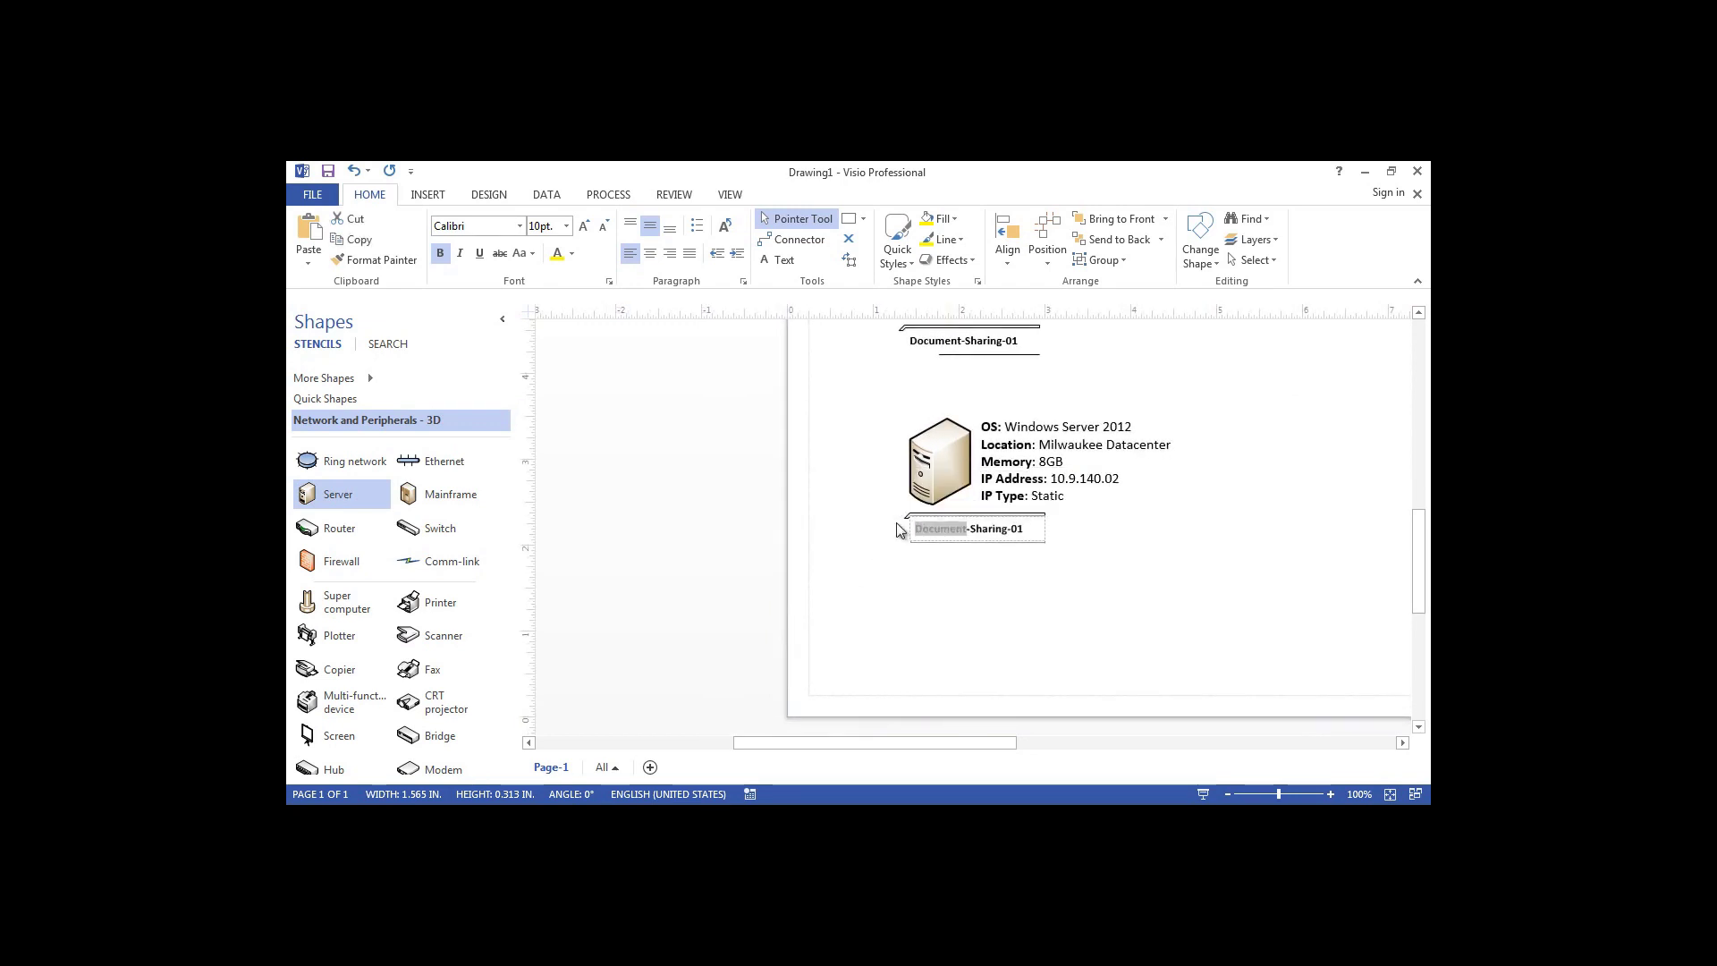
type("Marketing Files")
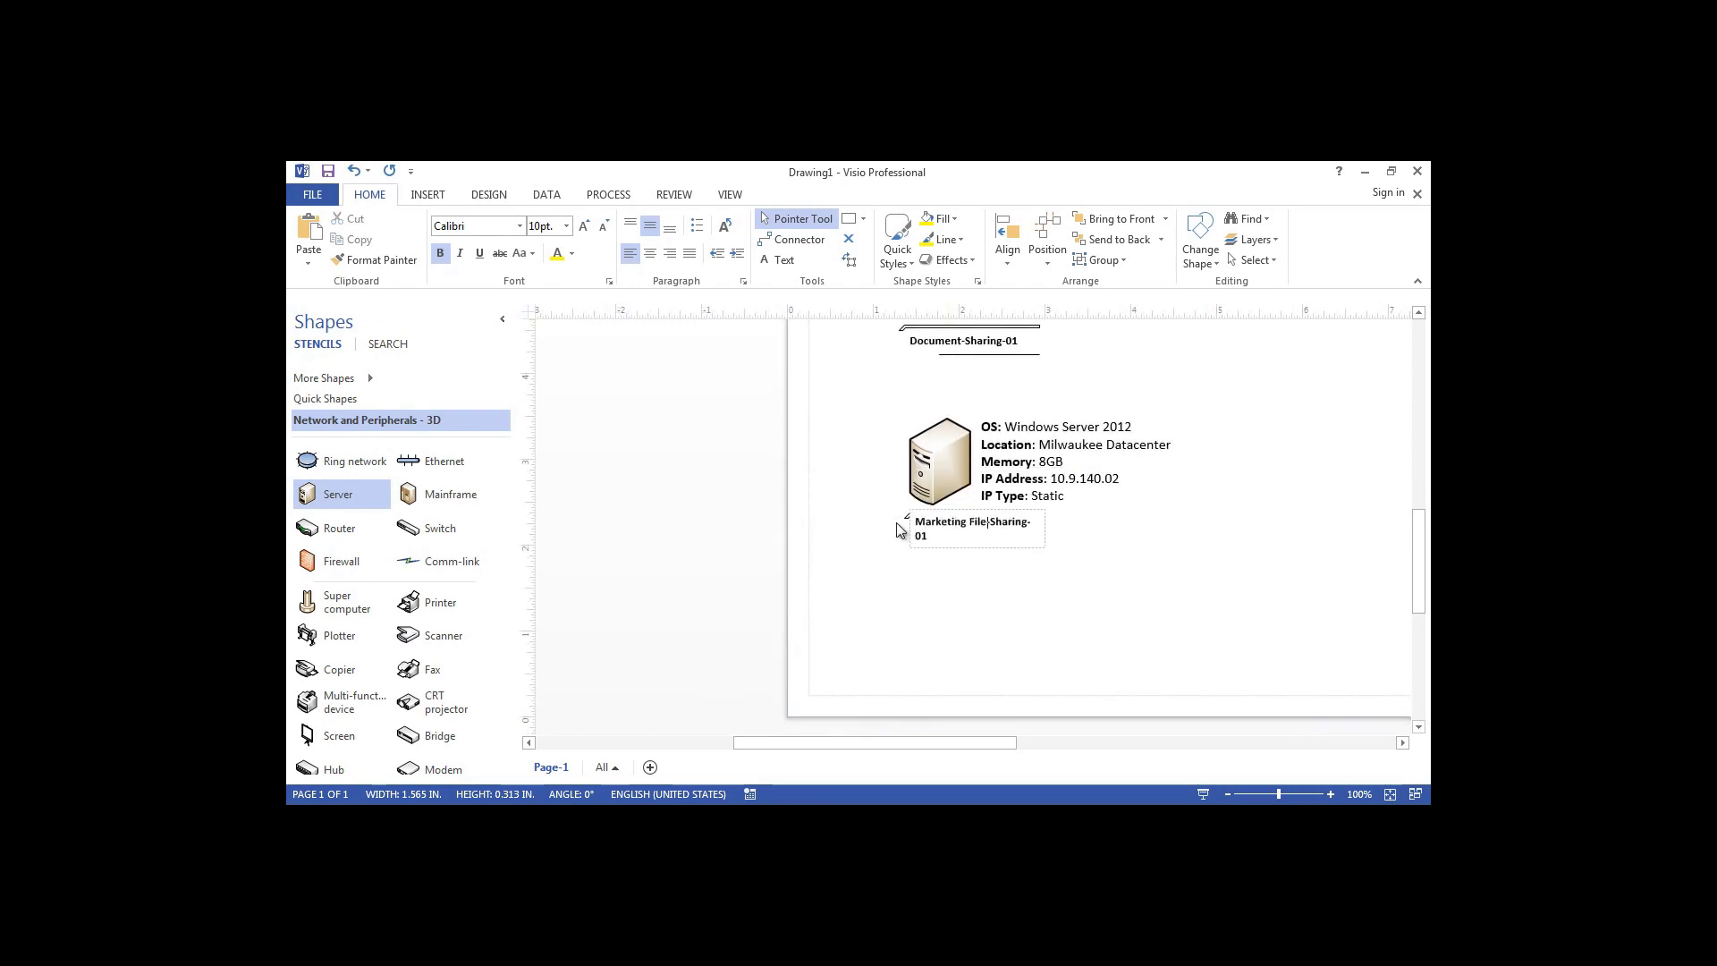
key("BackSpace")
key("BackSpace")
key("BackSpace")
key("BackSpace")
key("BackSpace")
key("BackSpace")
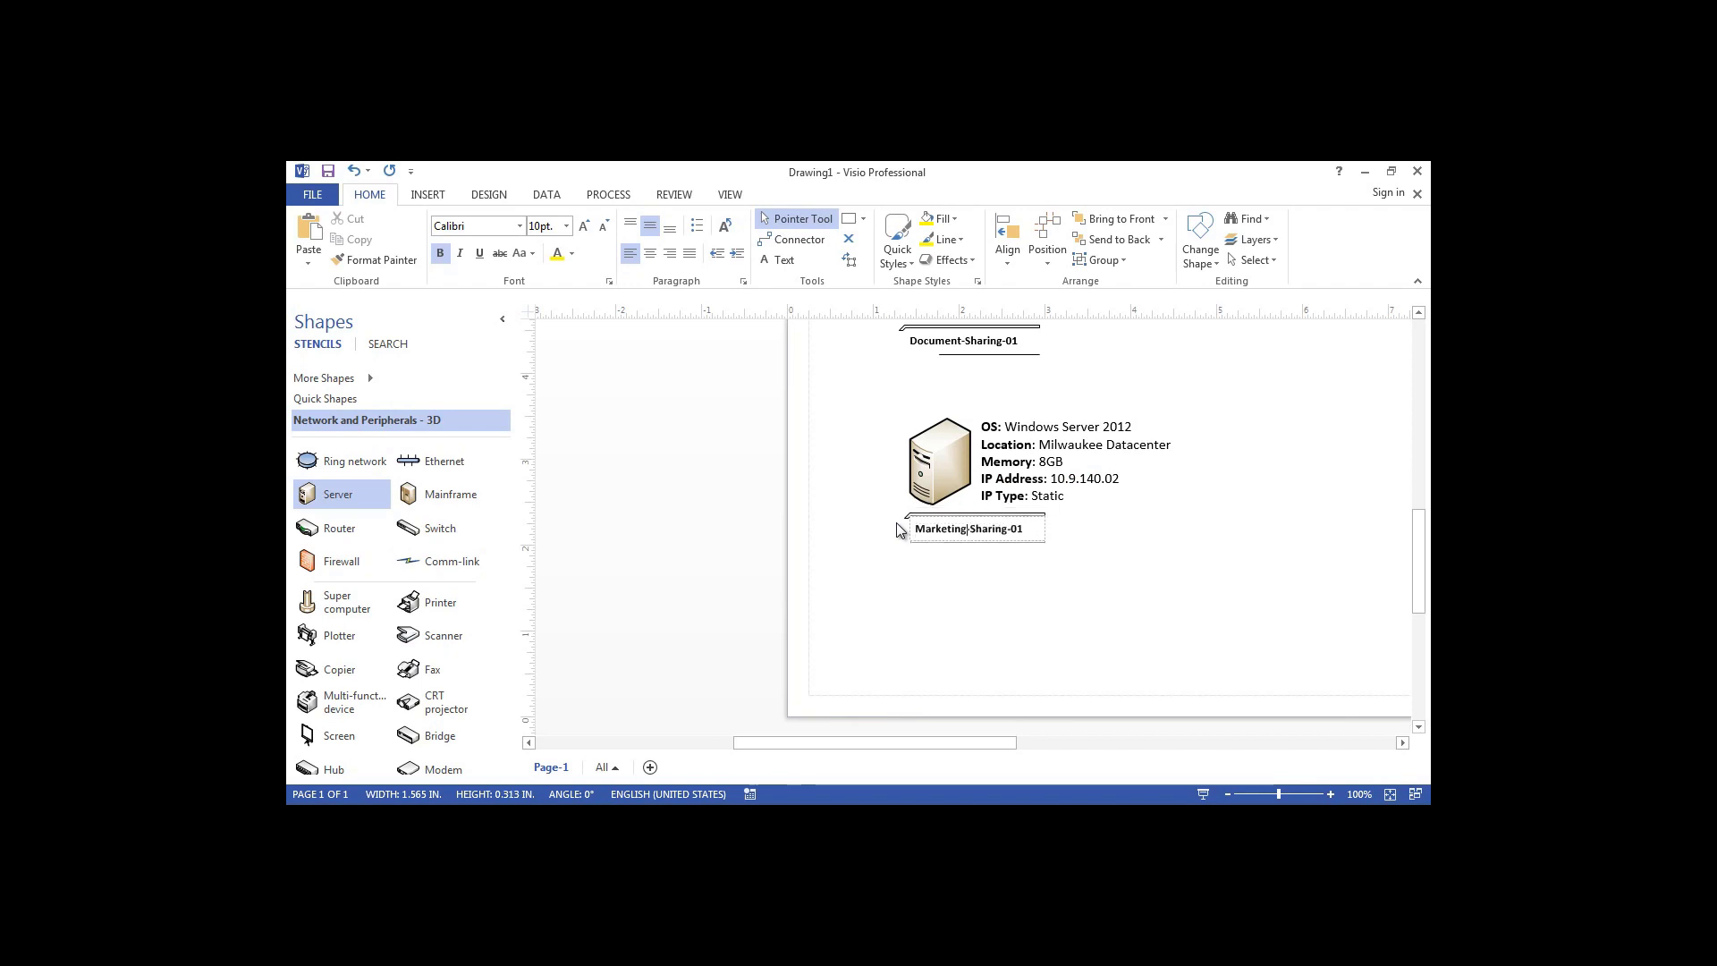
type("-")
left_click(1027, 621)
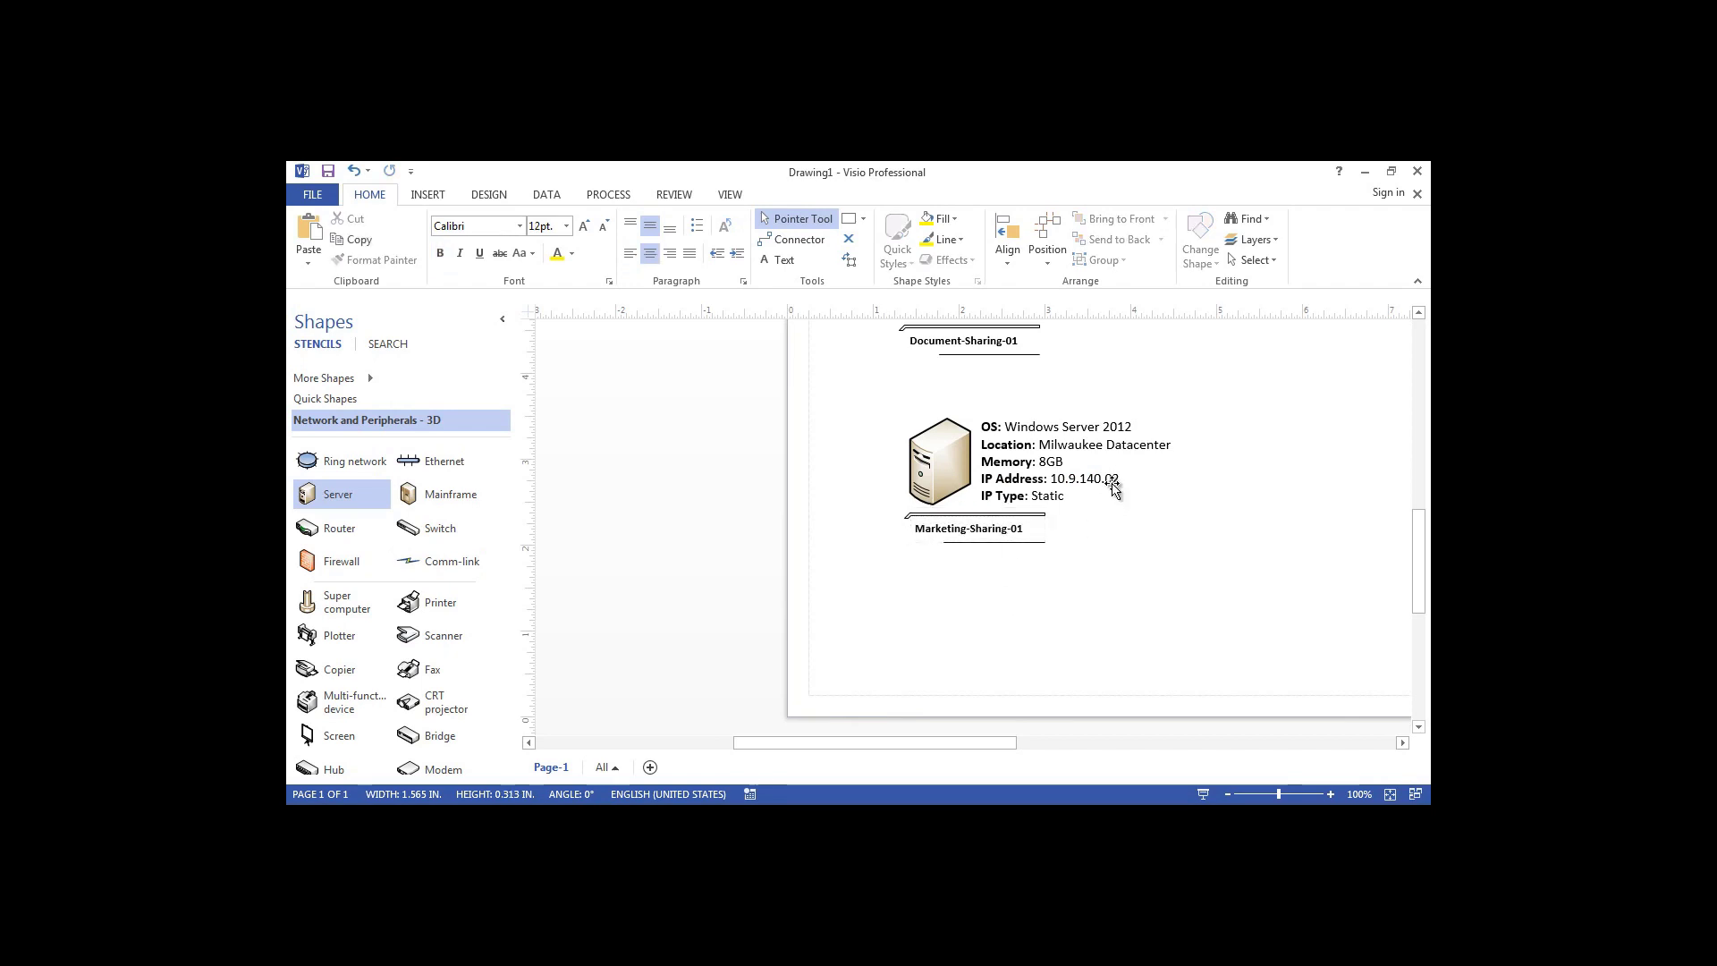
Set the IP address in the Marketing-Sharing-01 server's description to 10.9.140.03.
left_click(1113, 486)
double_click(1115, 487)
left_click(1115, 485)
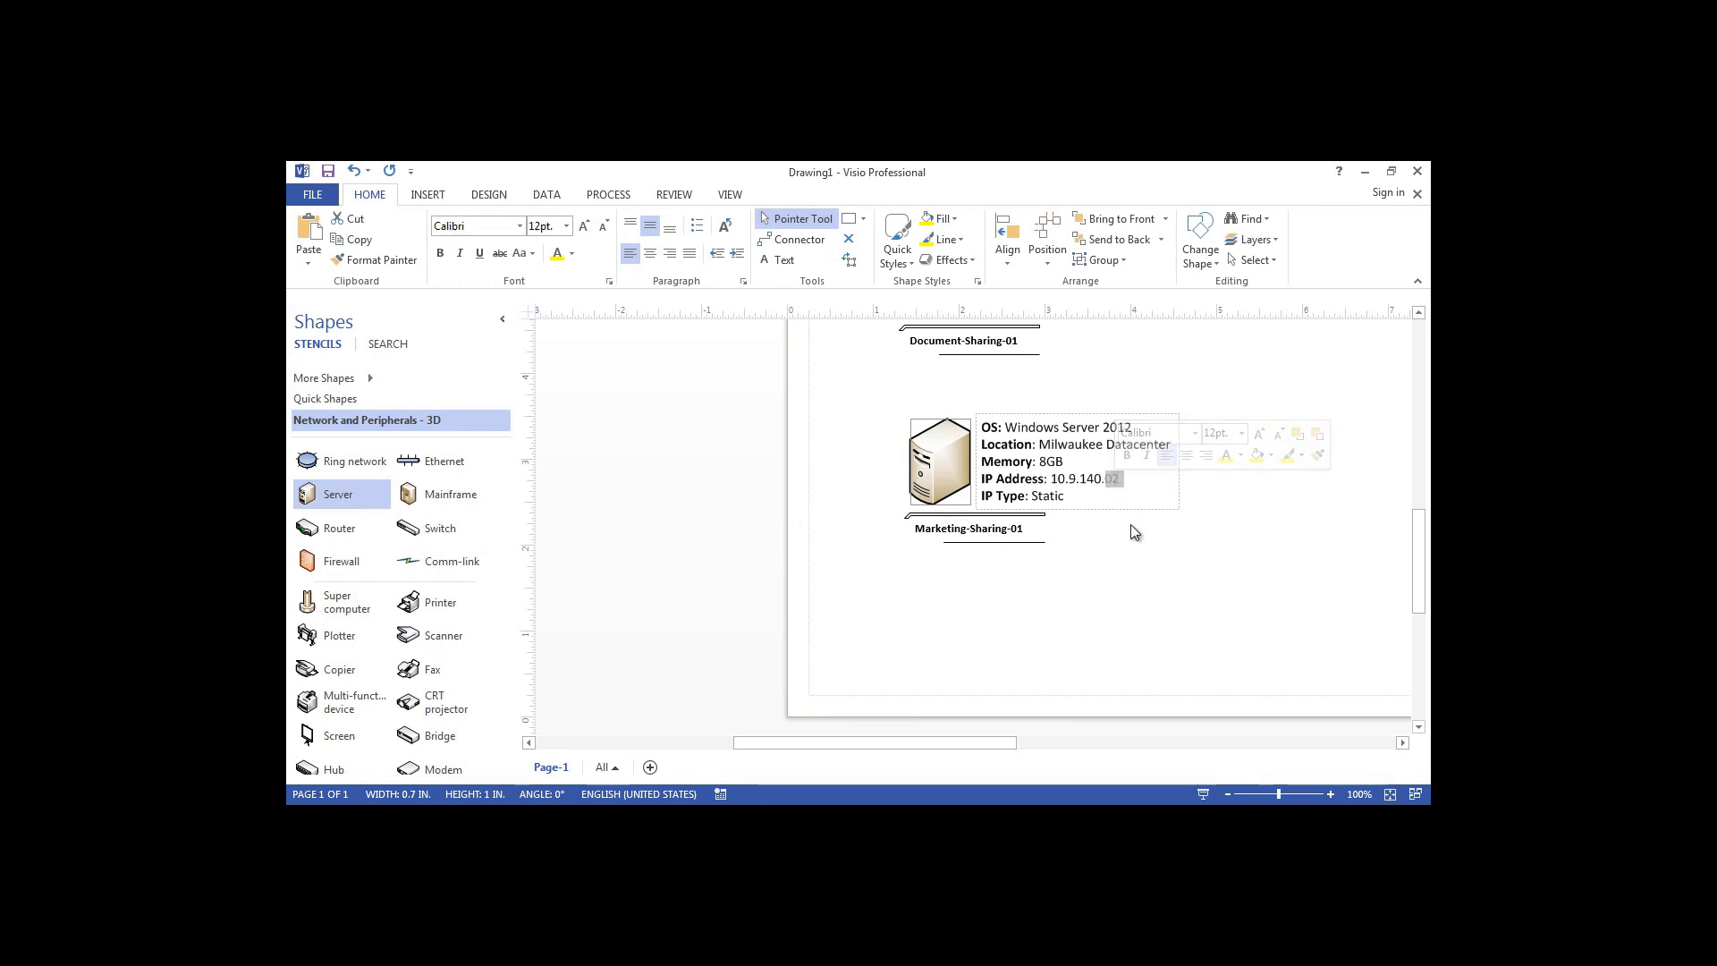
left_click(1118, 481)
double_click(1111, 479)
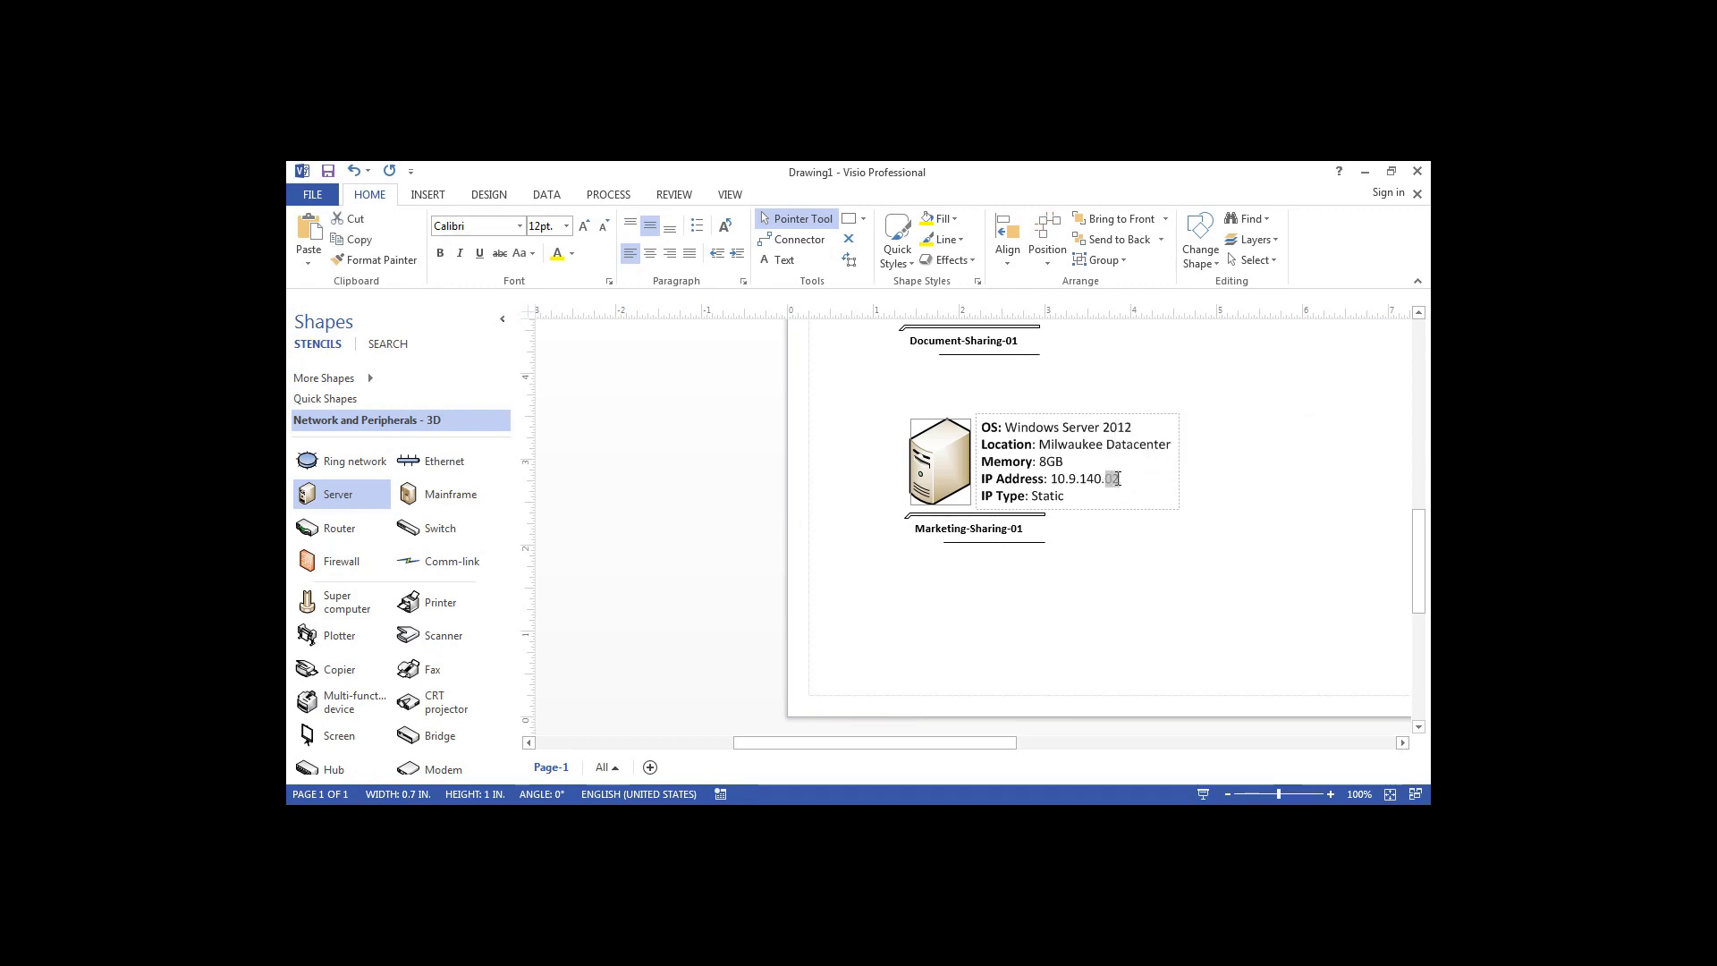
type("03")
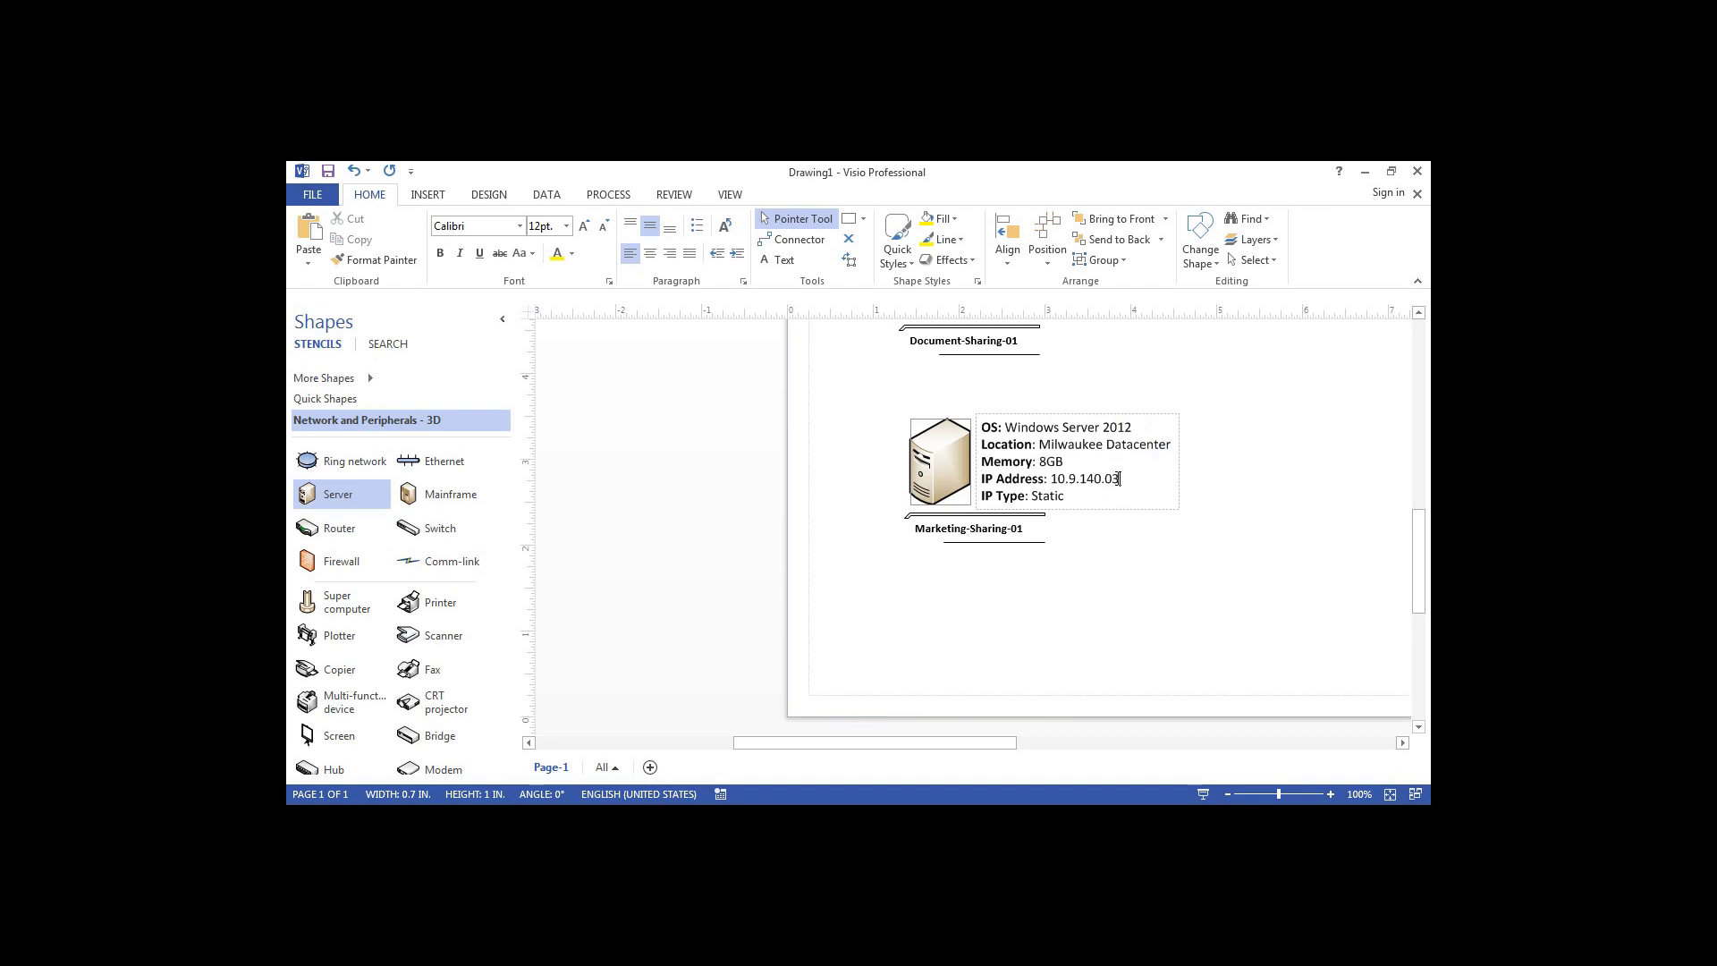
left_click(1064, 578)
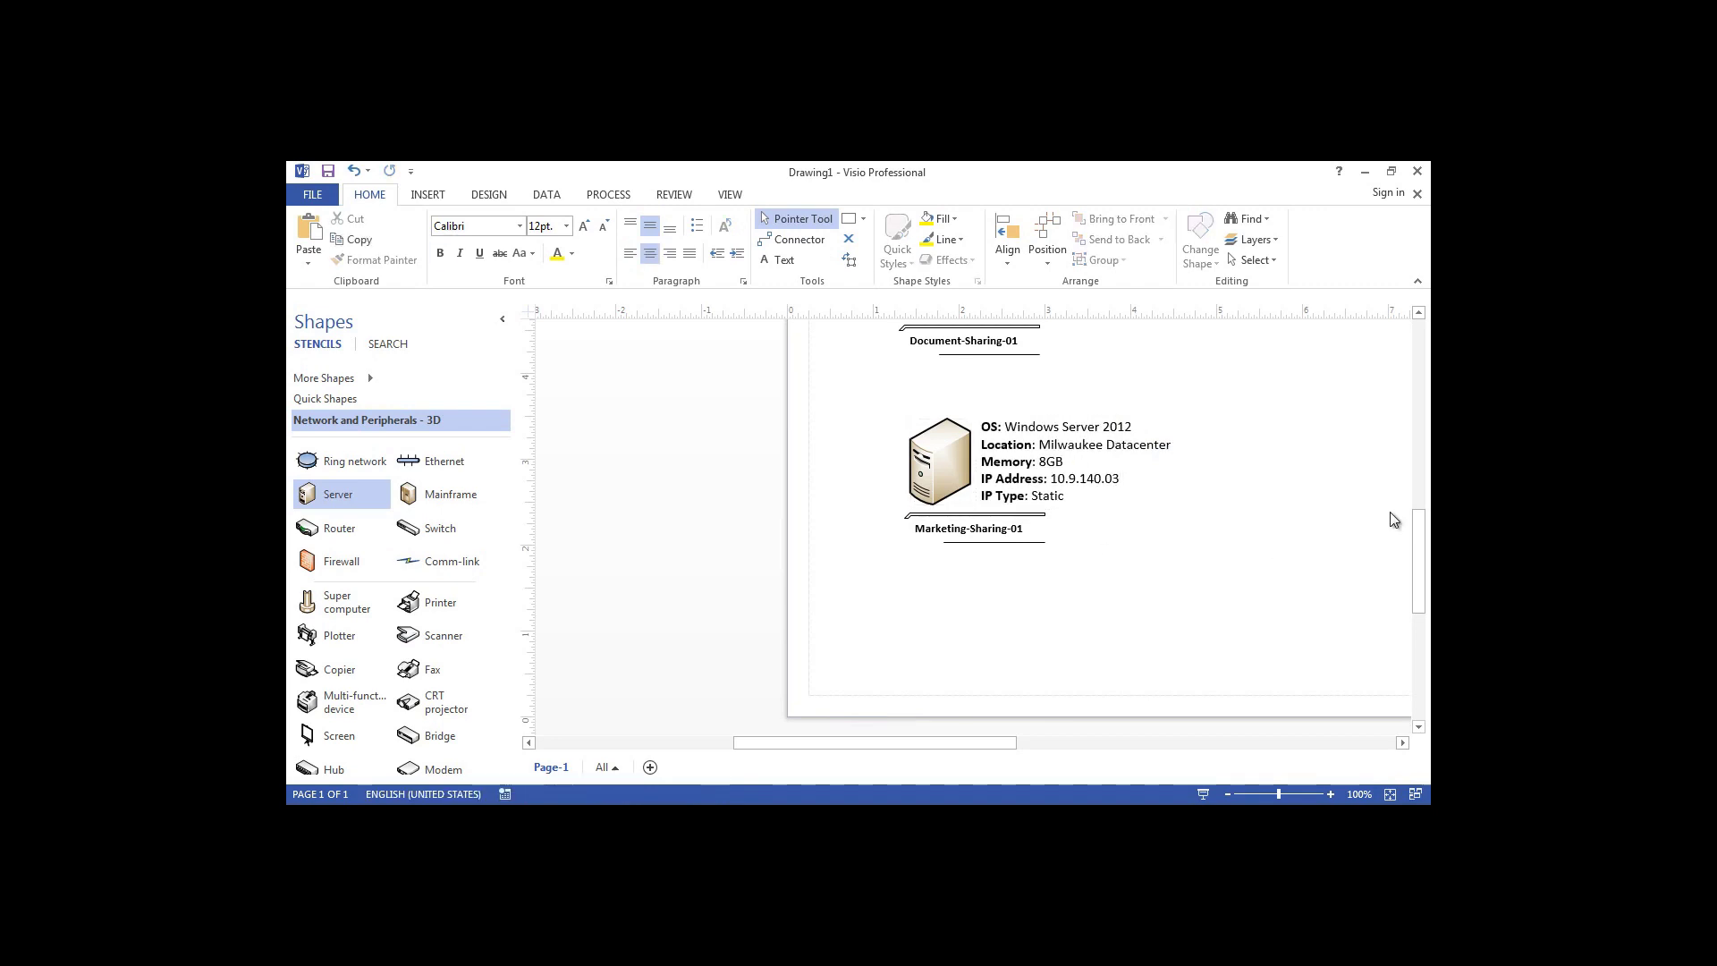
Select all parts of the Marketing-Sharing-01 server and move them slightly up and left, closer to the column of servers above.
left_click_drag(1421, 526, 1419, 490)
left_click(935, 630)
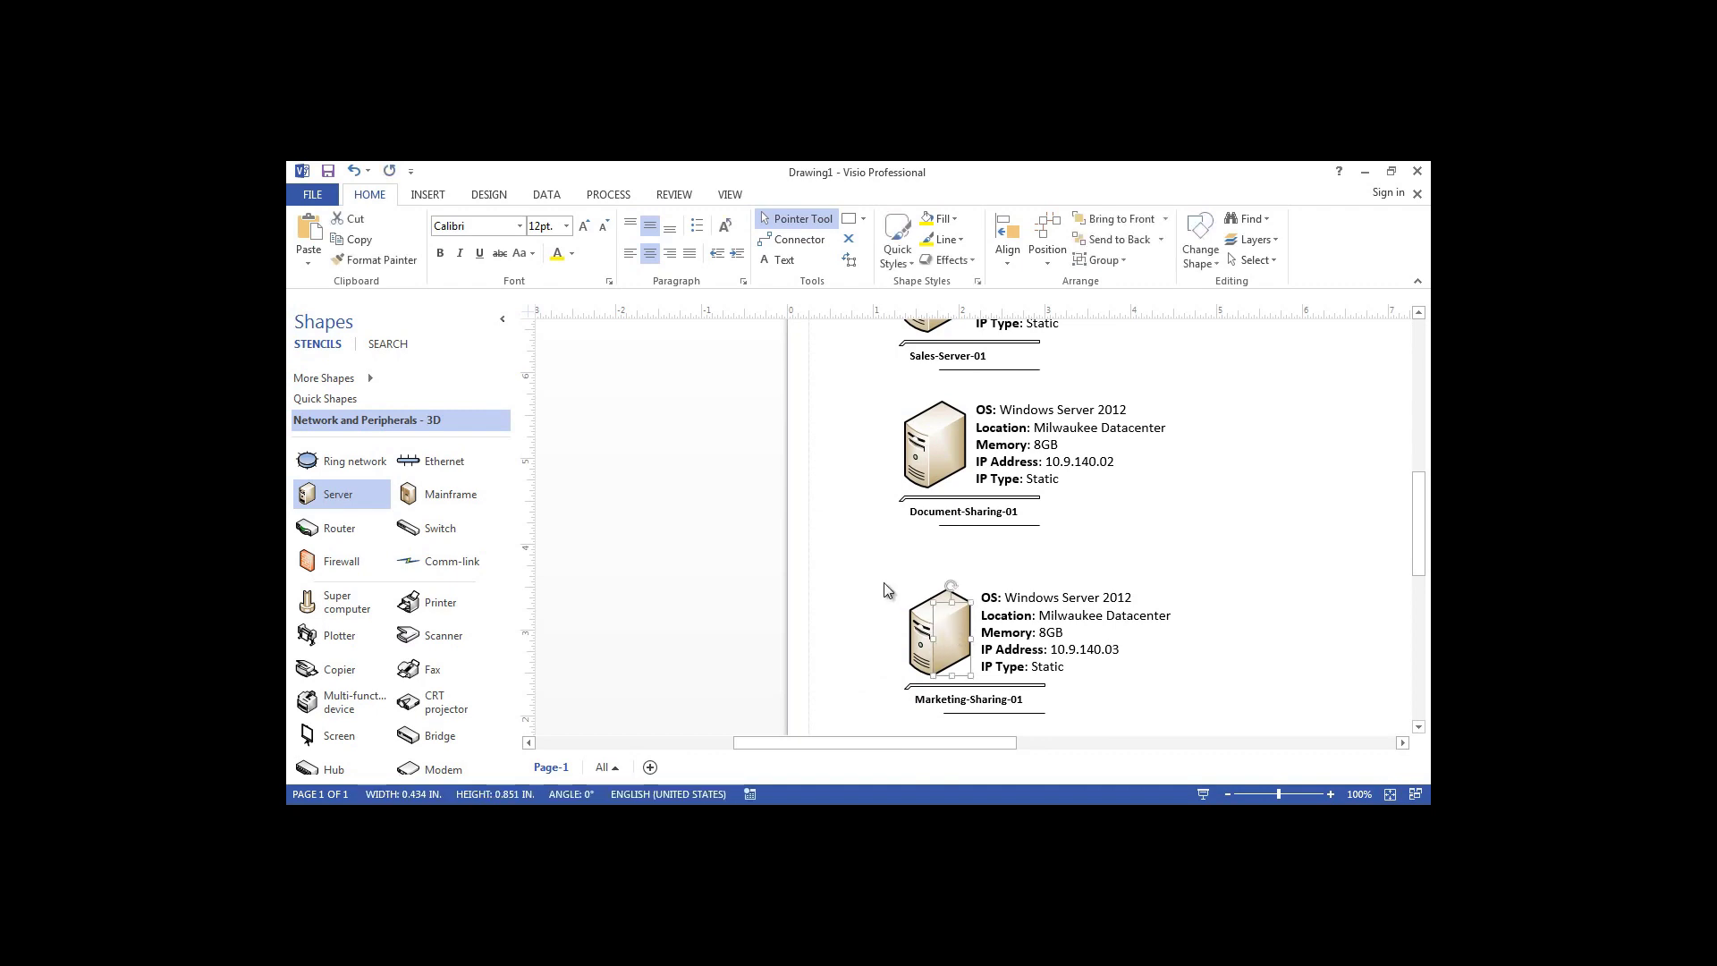
left_click_drag(883, 582, 1103, 690)
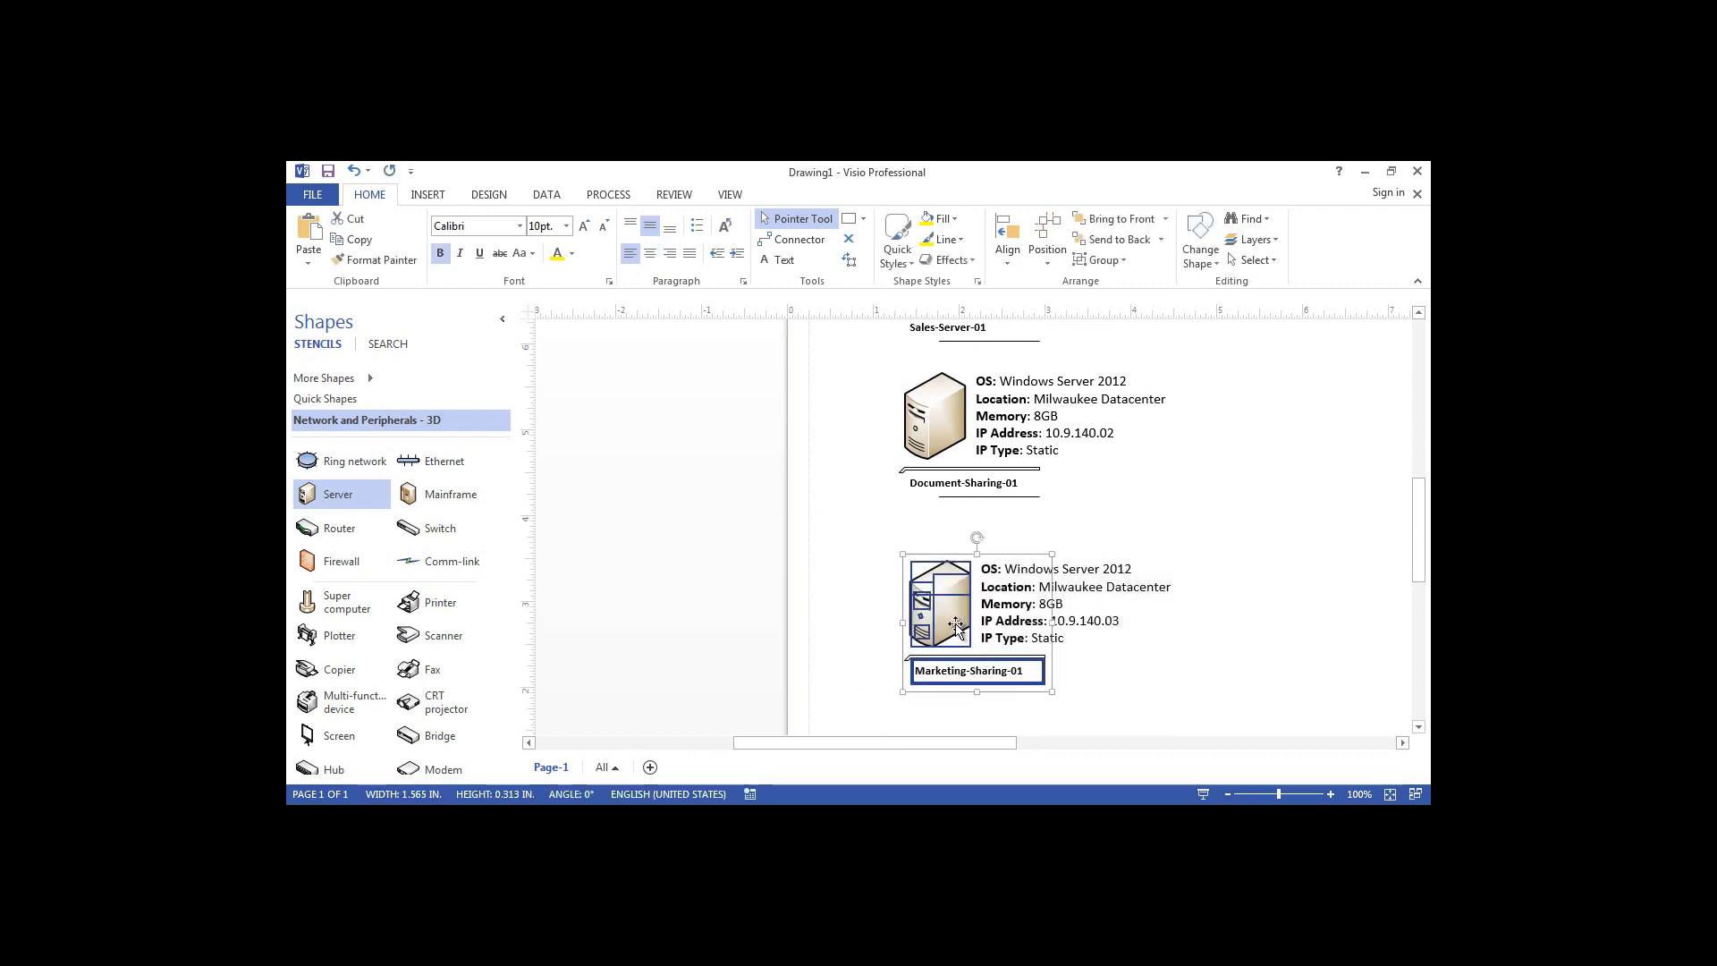
left_click_drag(955, 624, 937, 590)
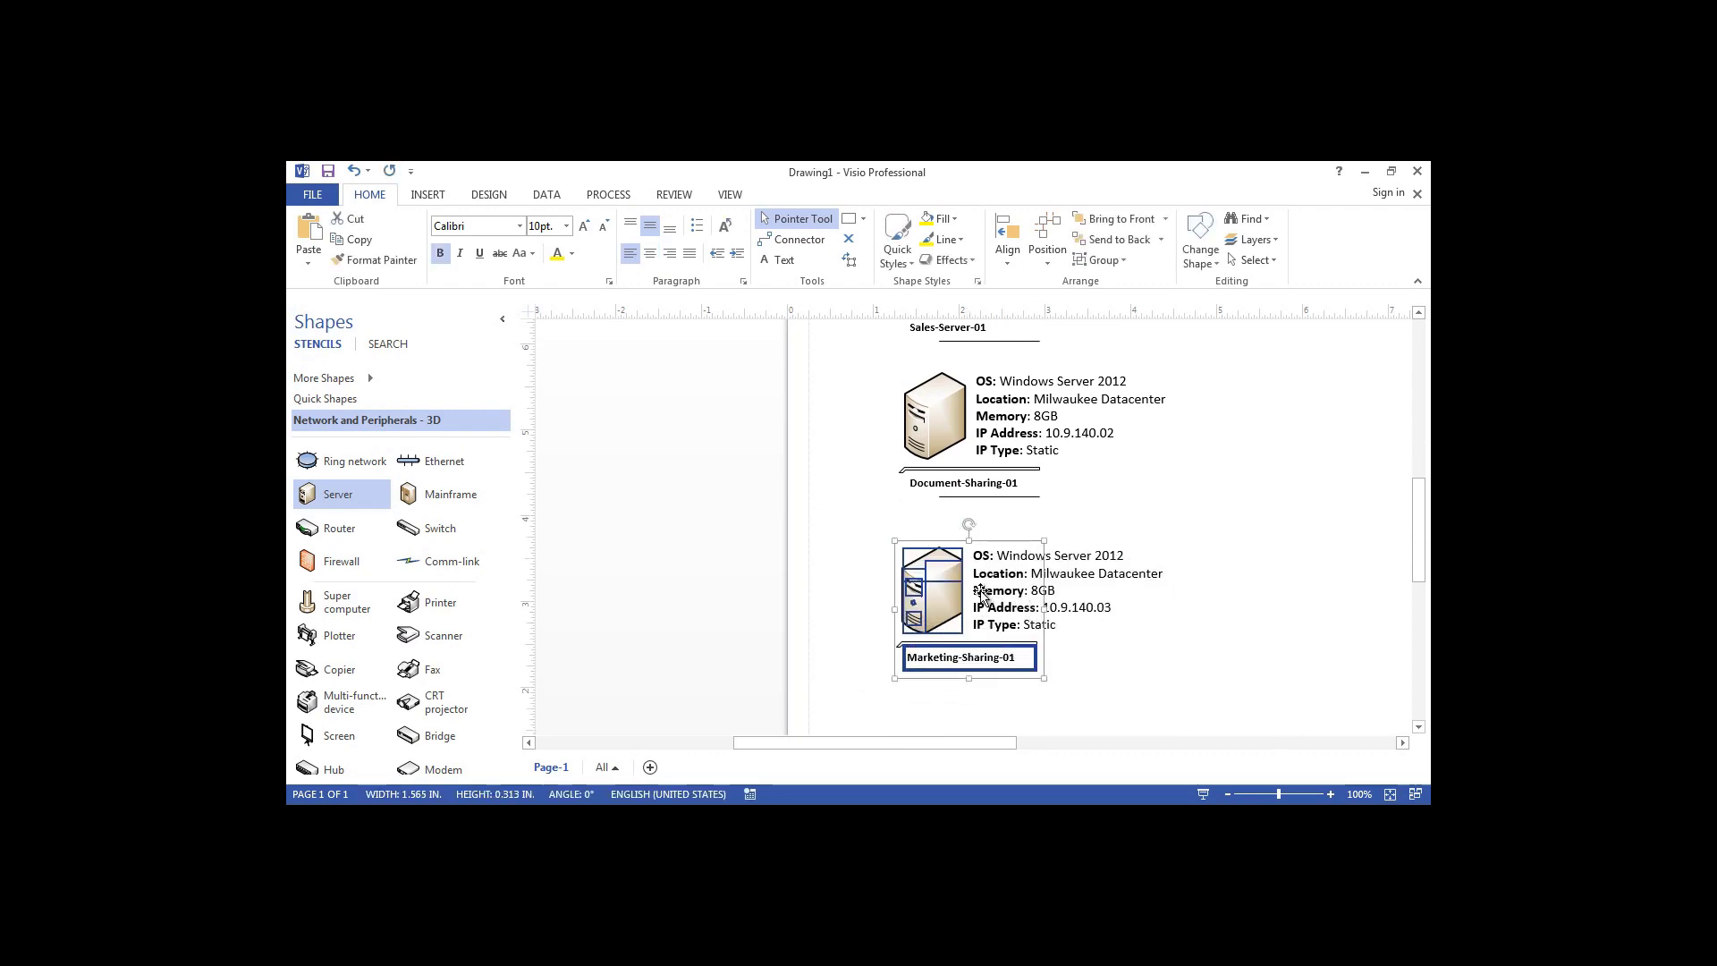
left_click(1189, 640)
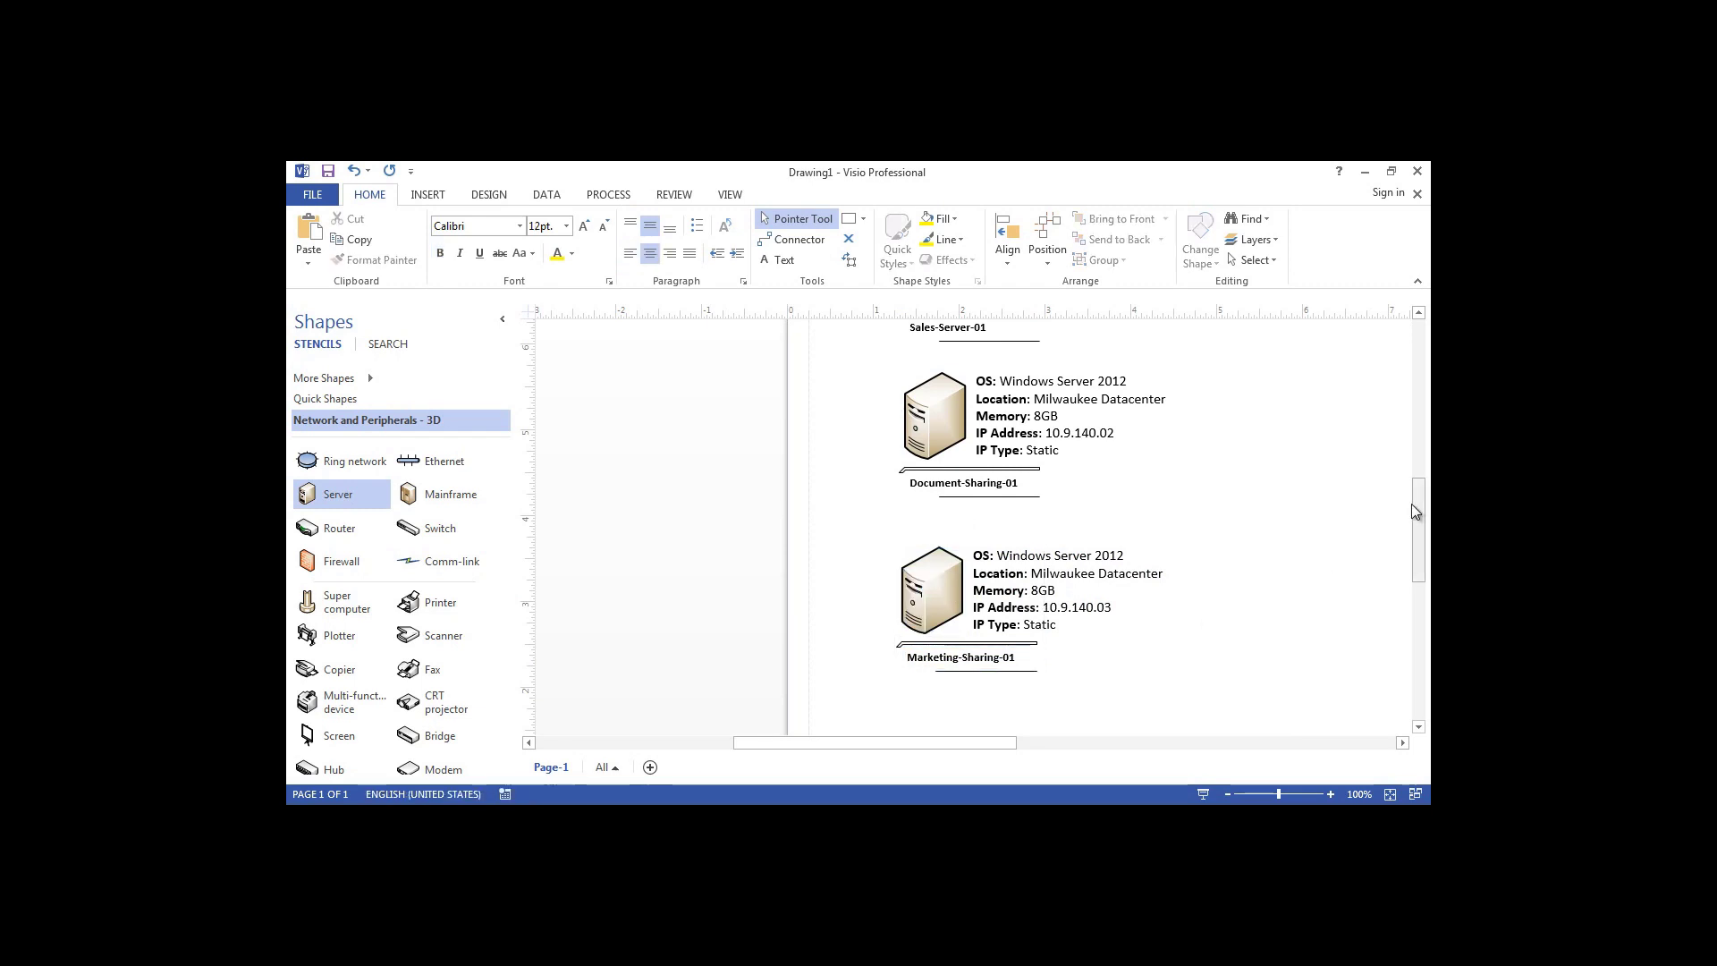
Add a 3D Firewall shape to the page and position it to the right of the three servers.
left_click_drag(1414, 506, 1414, 488)
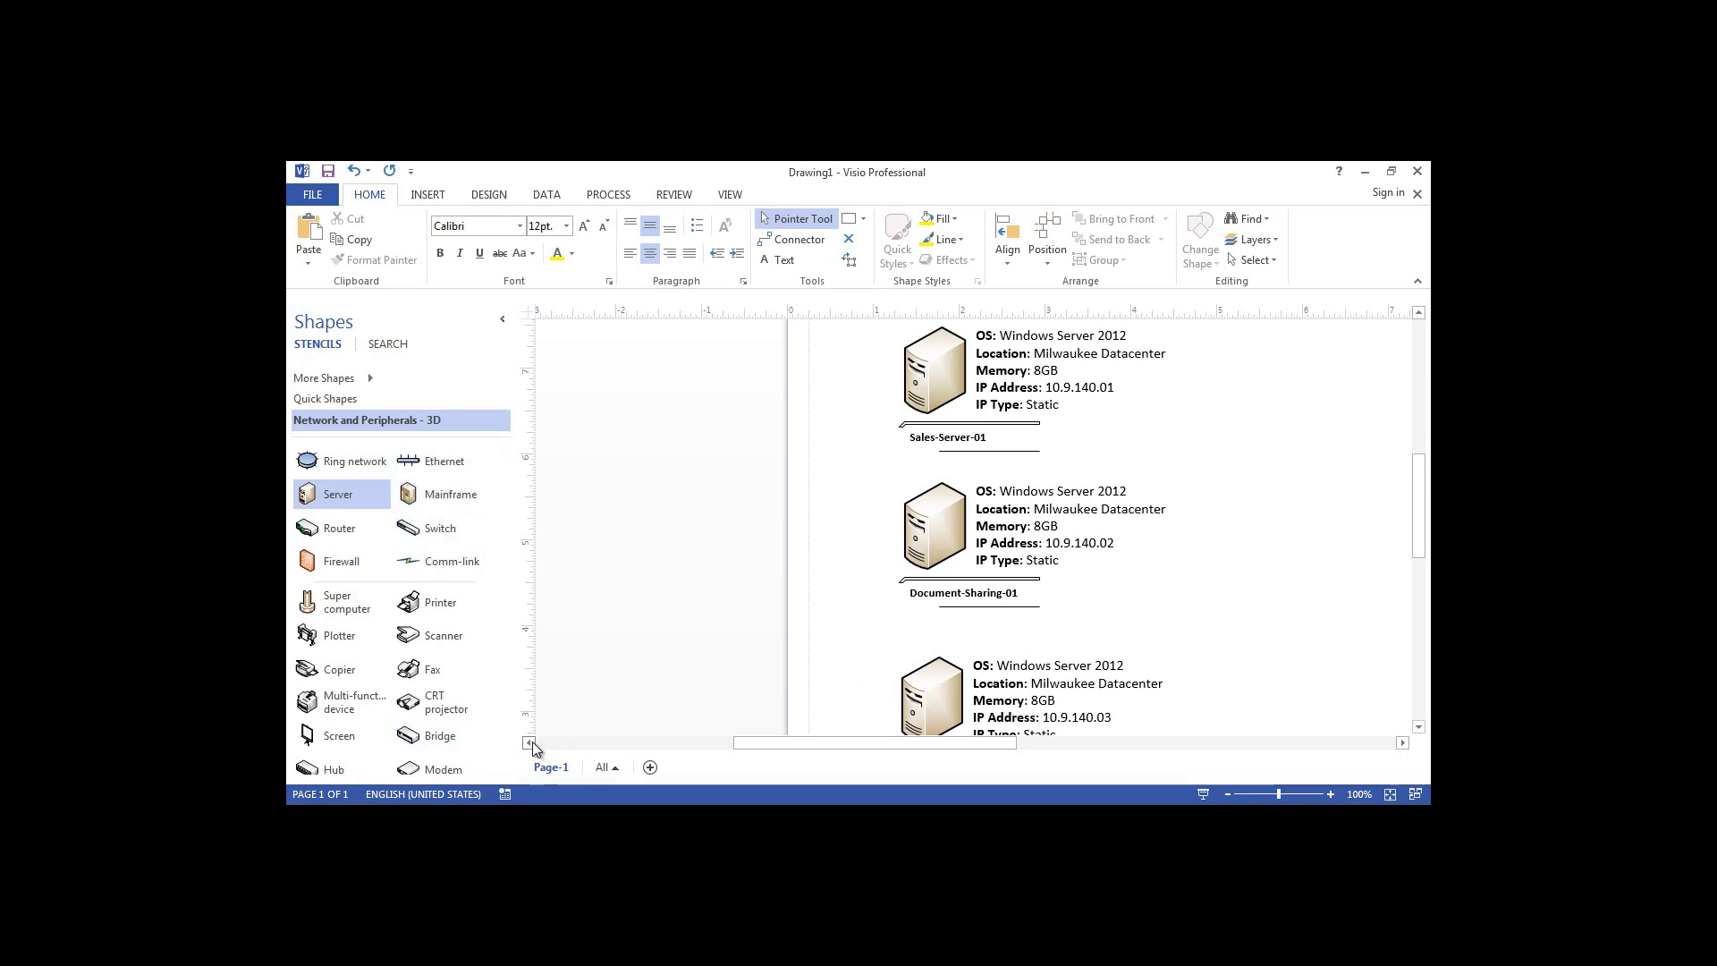
left_click(1228, 793)
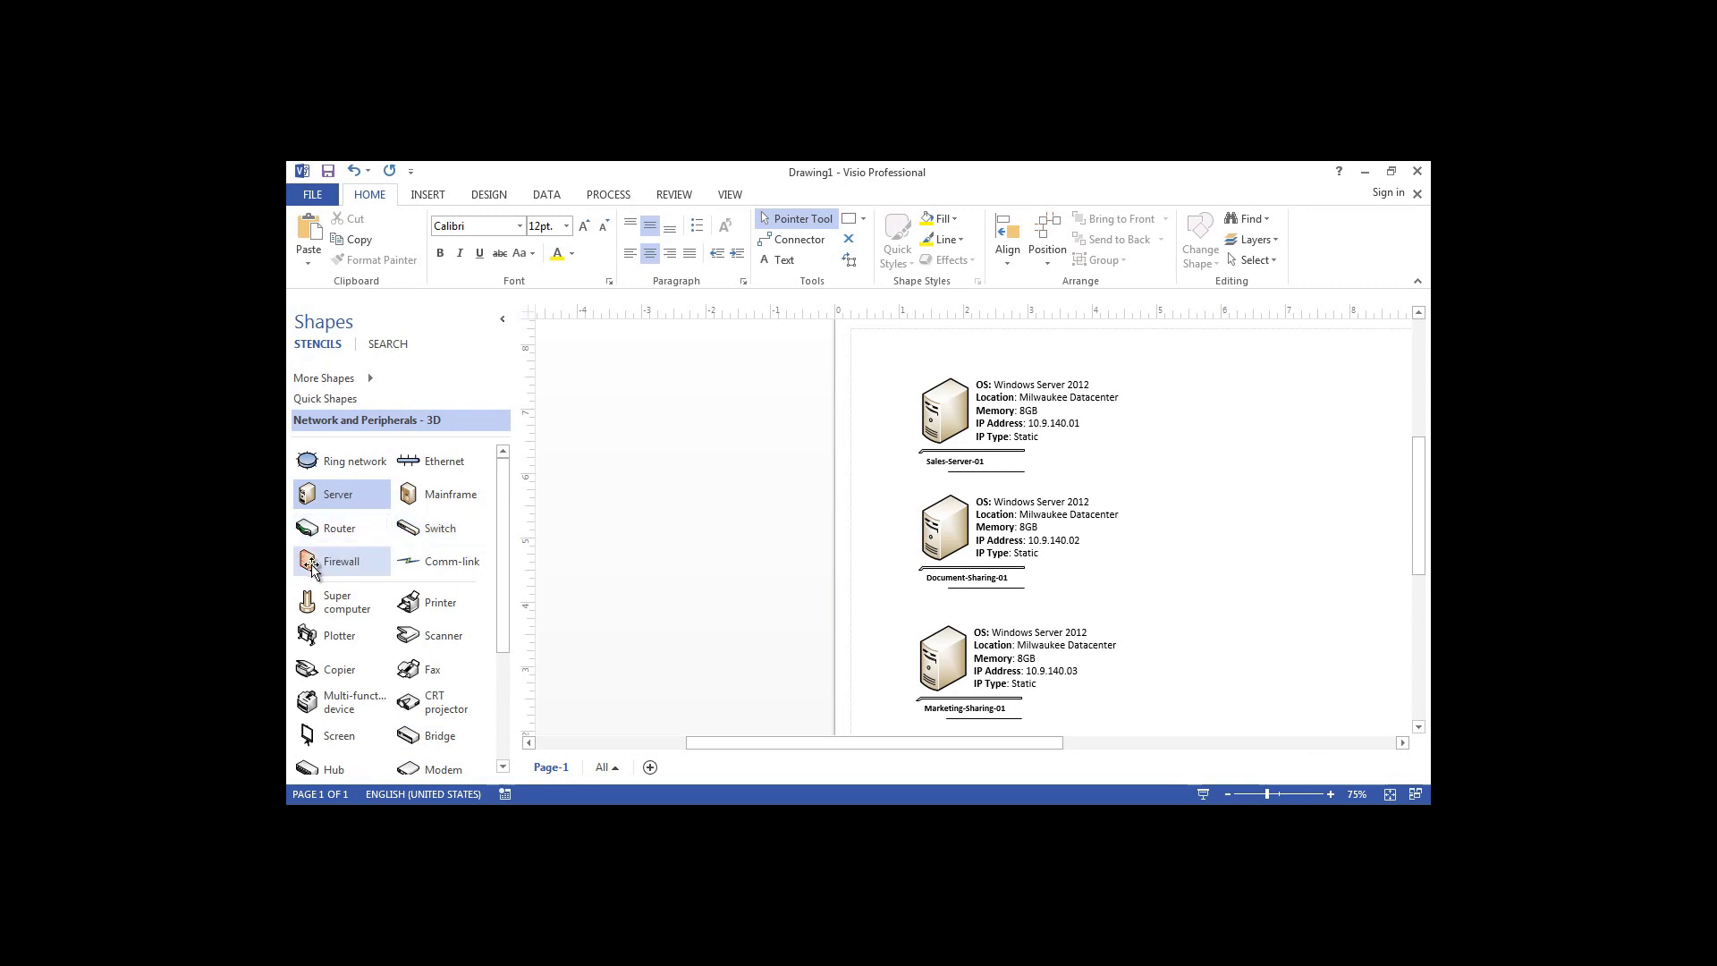
left_click_drag(306, 561, 1382, 673)
left_click_drag(1298, 548, 1260, 521)
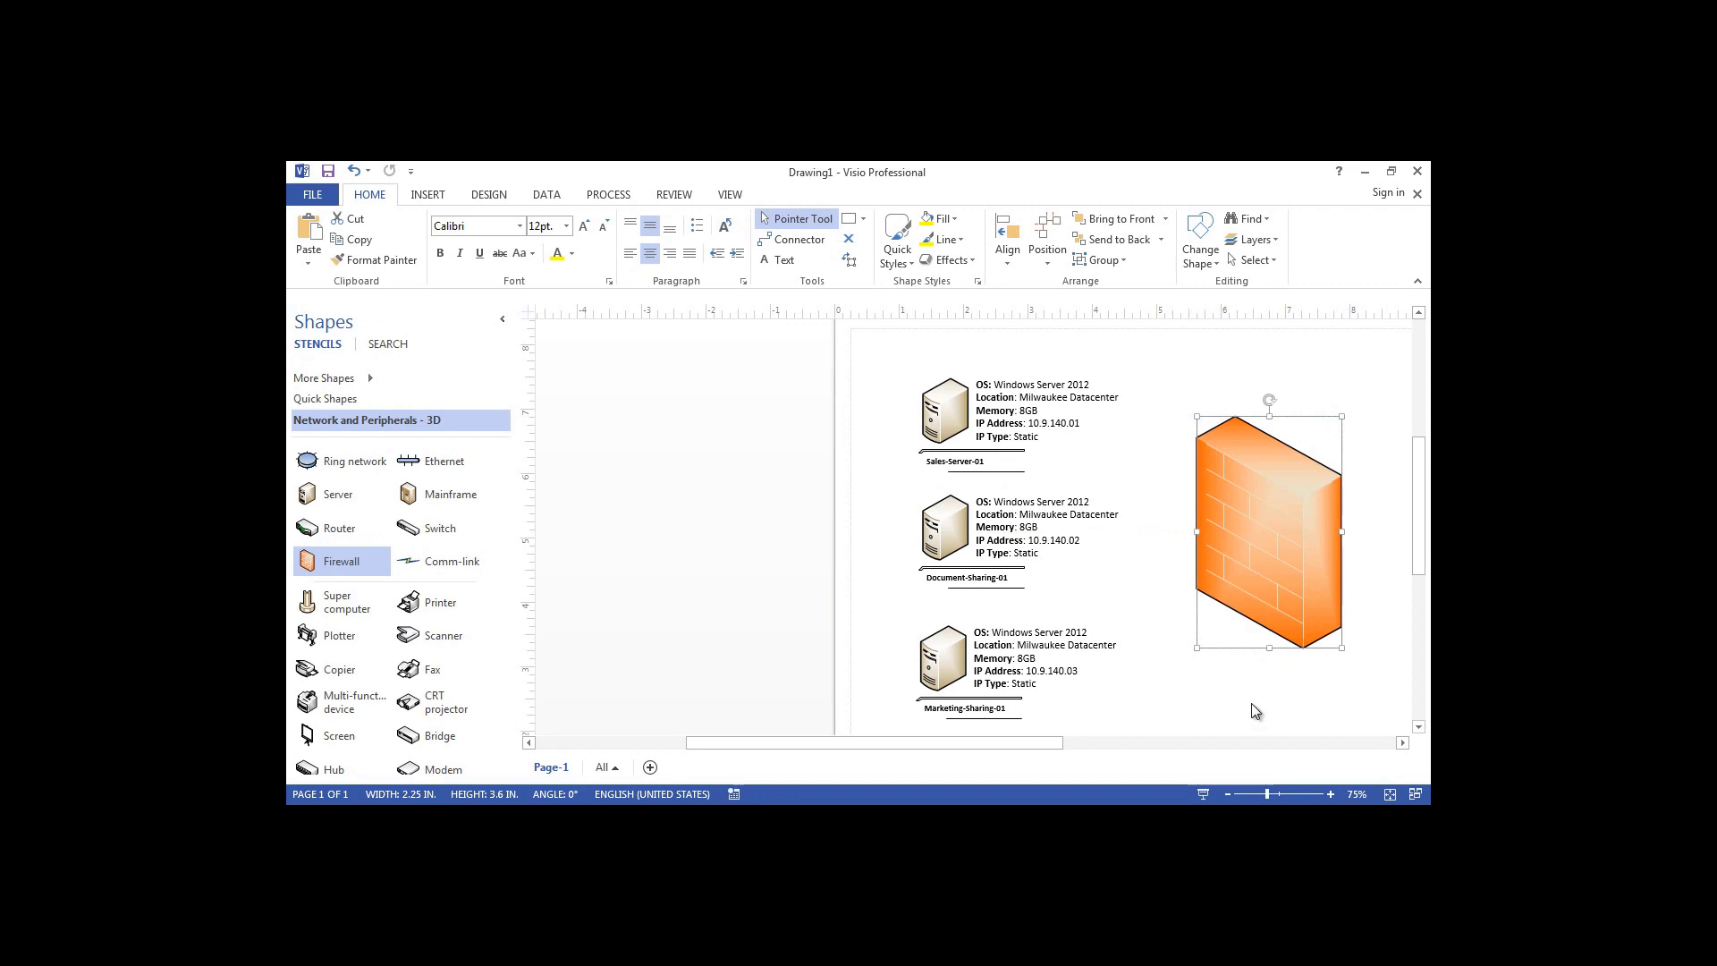
left_click(795, 240)
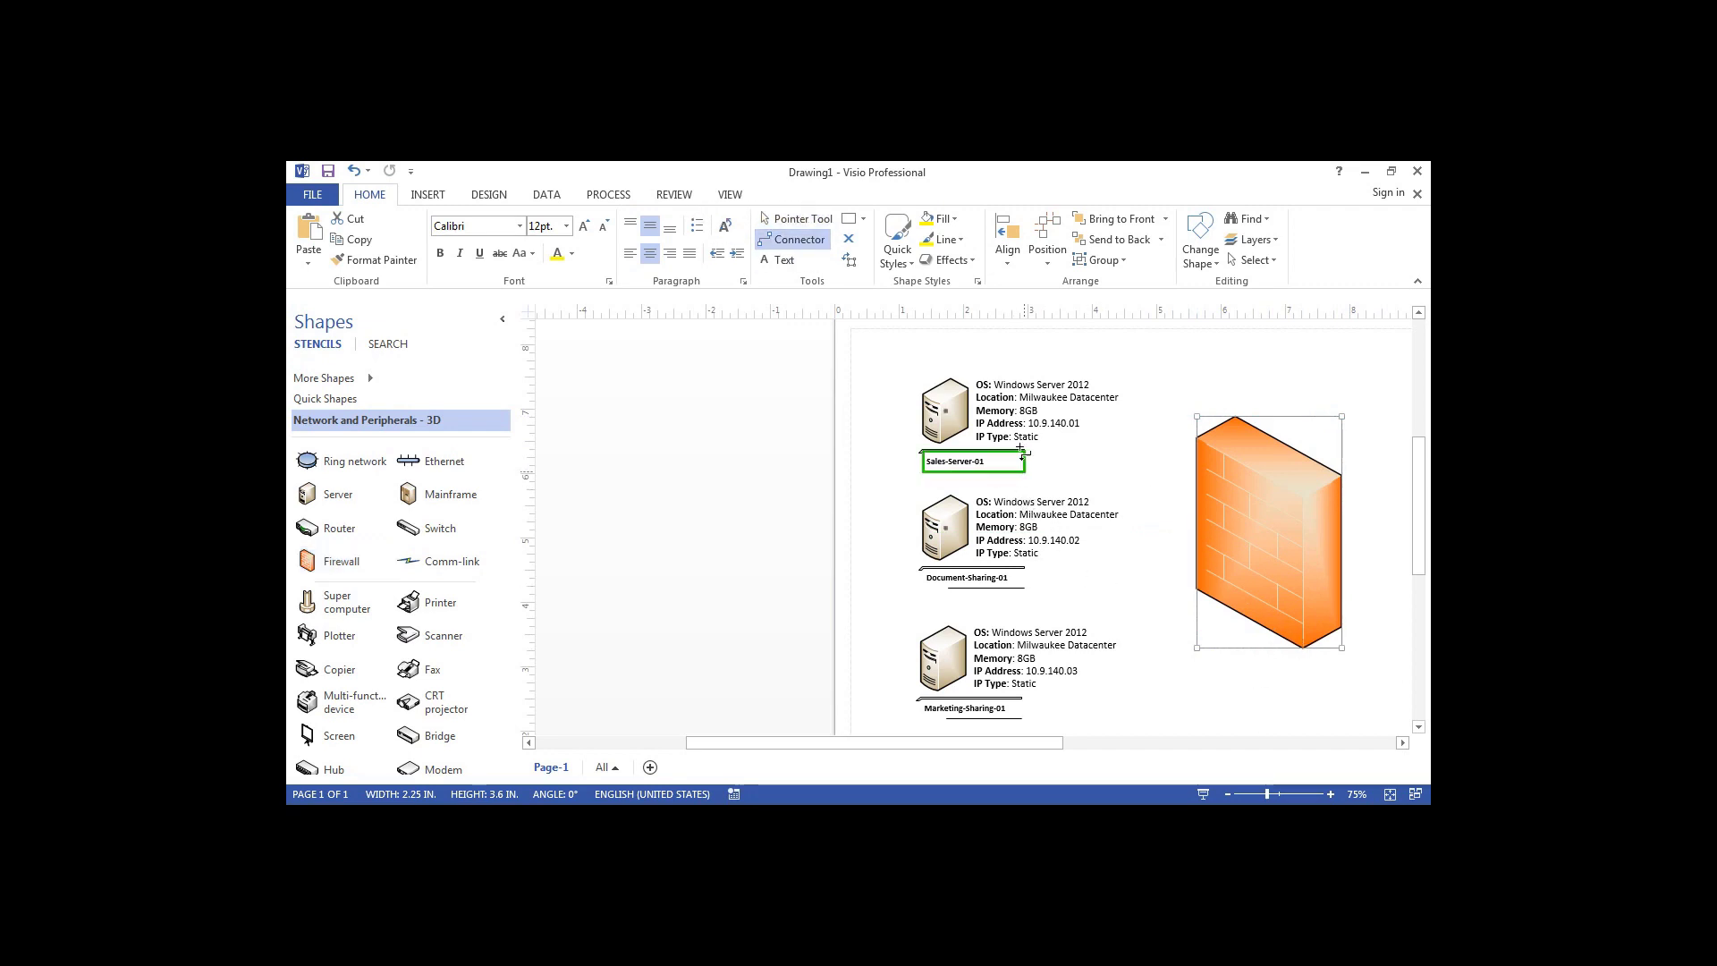
left_click_drag(944, 420, 1194, 492)
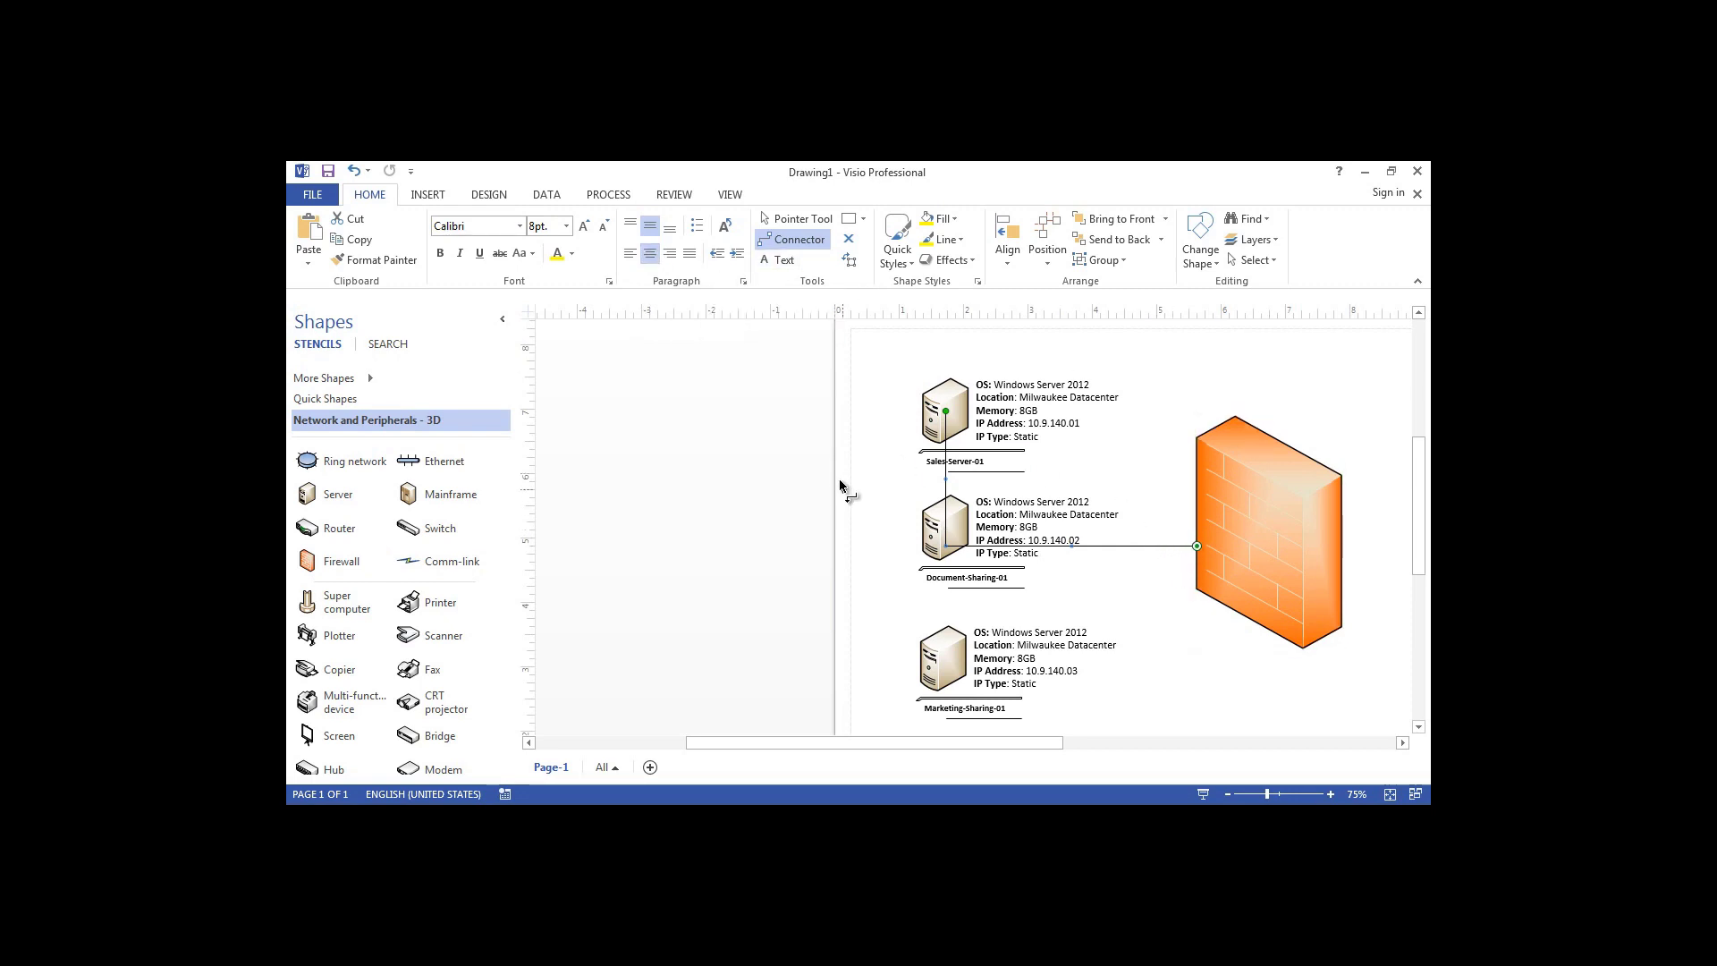
left_click(355, 173)
left_click(1331, 480)
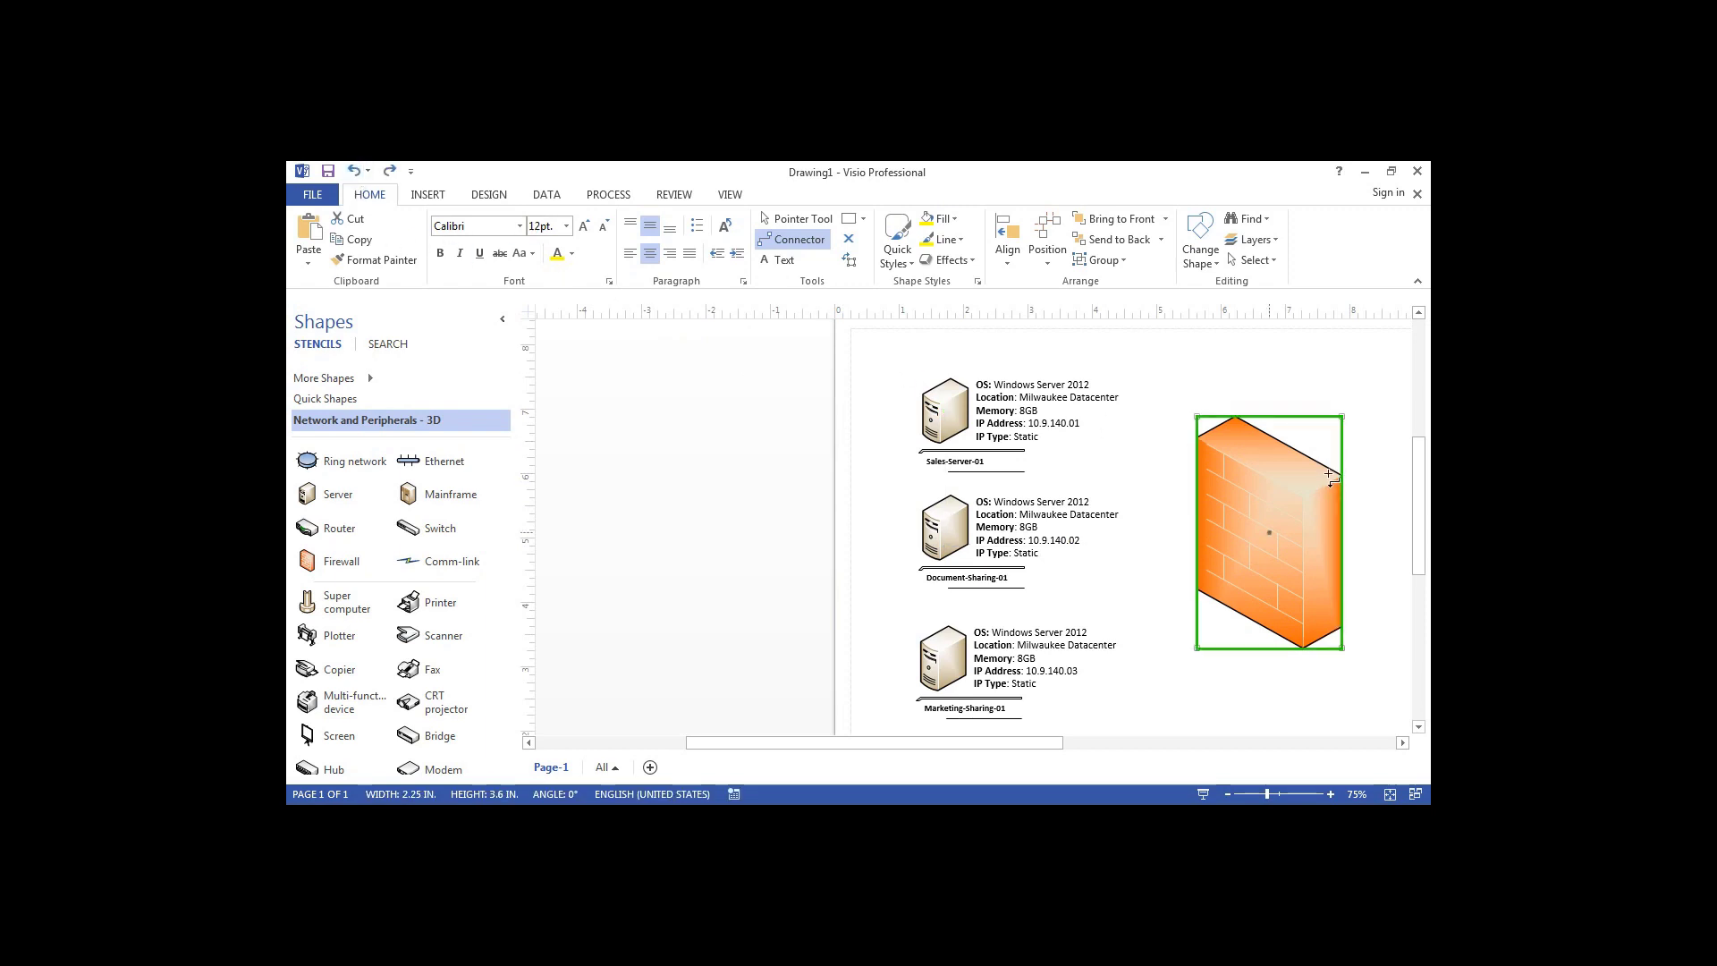
Move the firewall to the left of the three servers and shift the servers further right, keeping the firewall within the page.
left_click(796, 218)
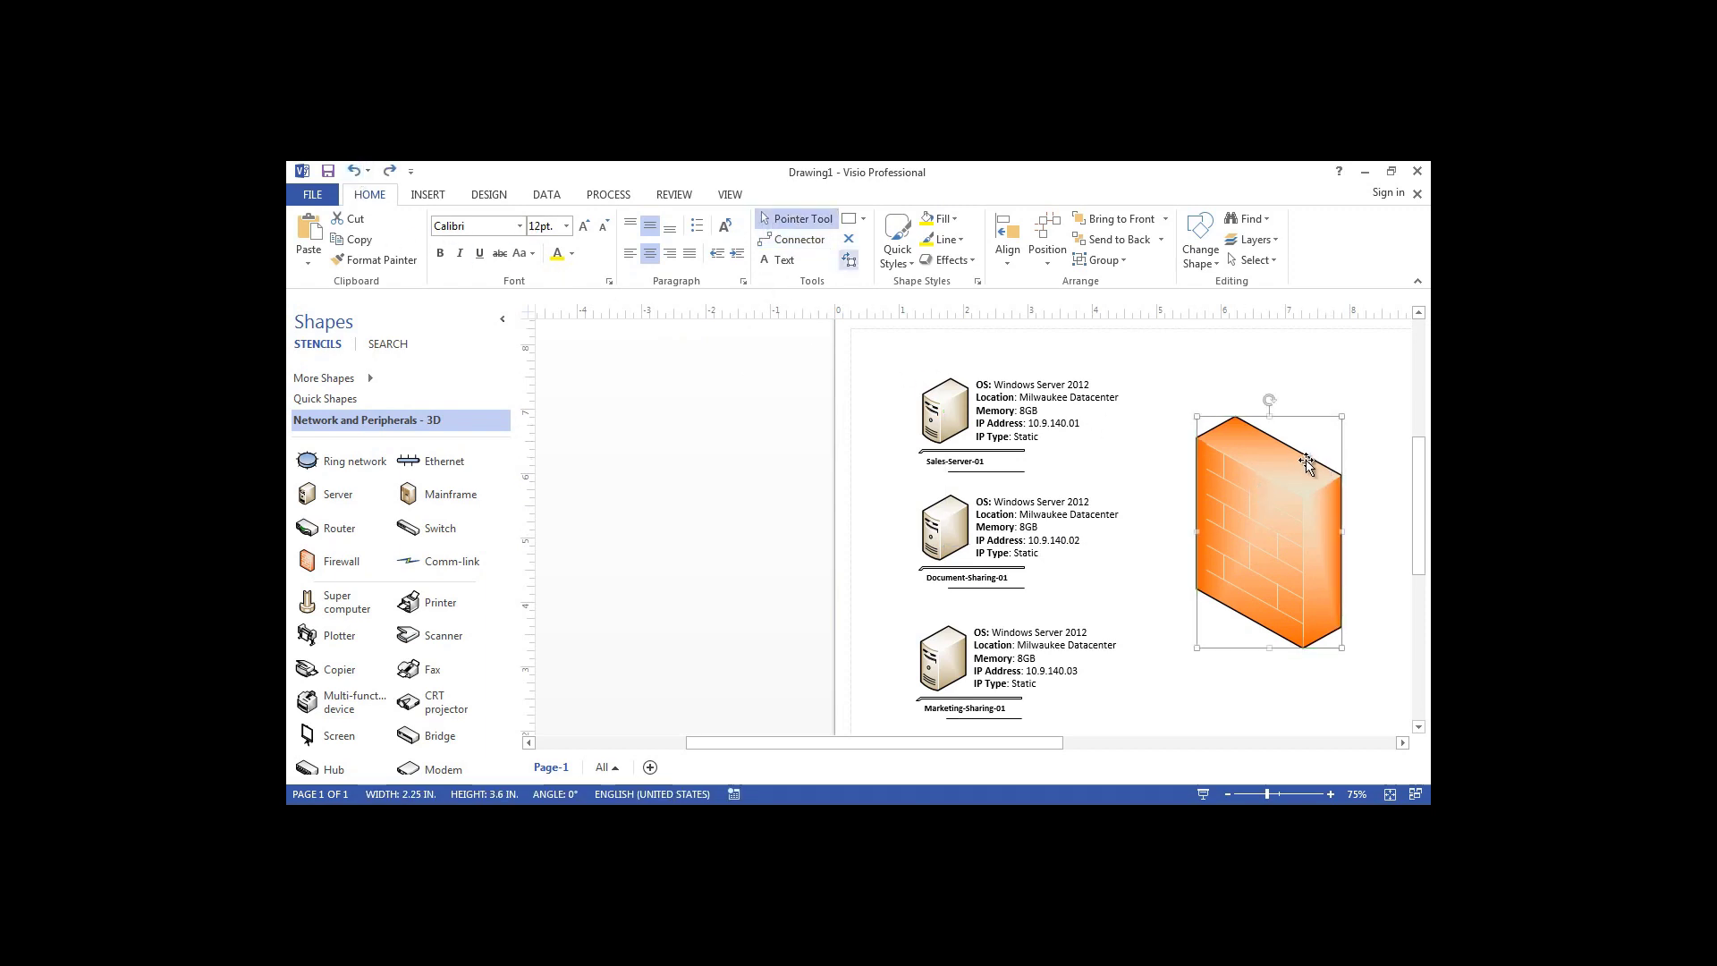
left_click_drag(1278, 498, 812, 496)
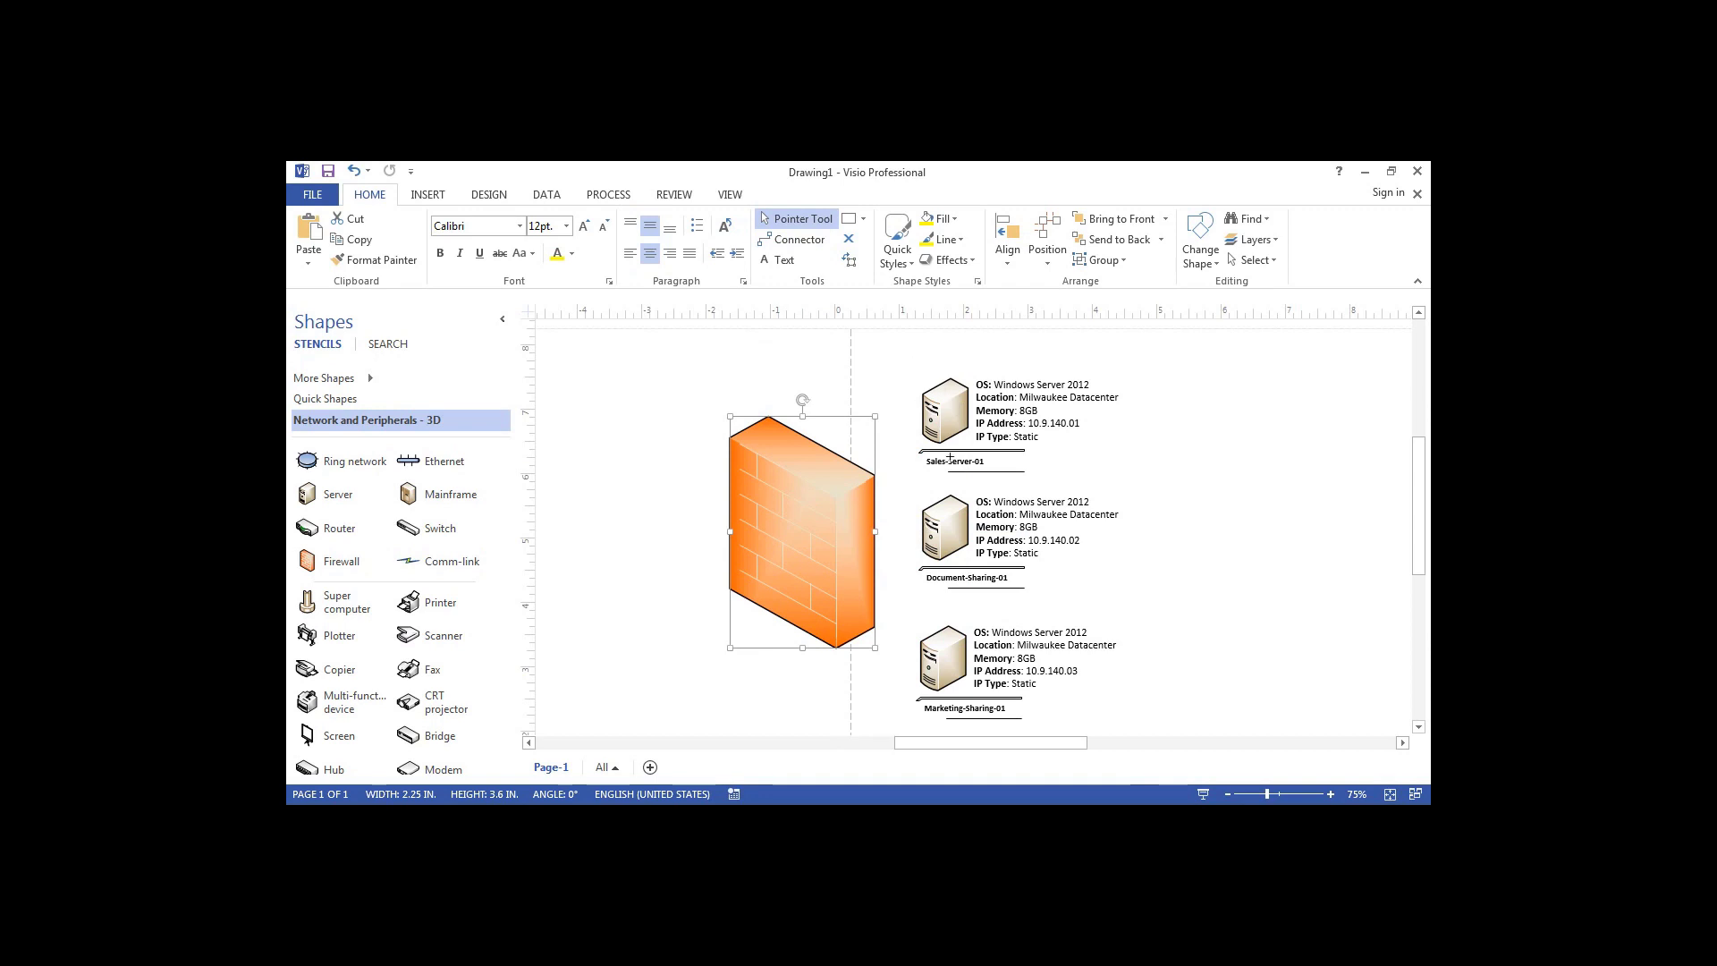
left_click_drag(942, 457, 1277, 487)
left_click_drag(851, 498, 1098, 519)
left_click(1056, 647)
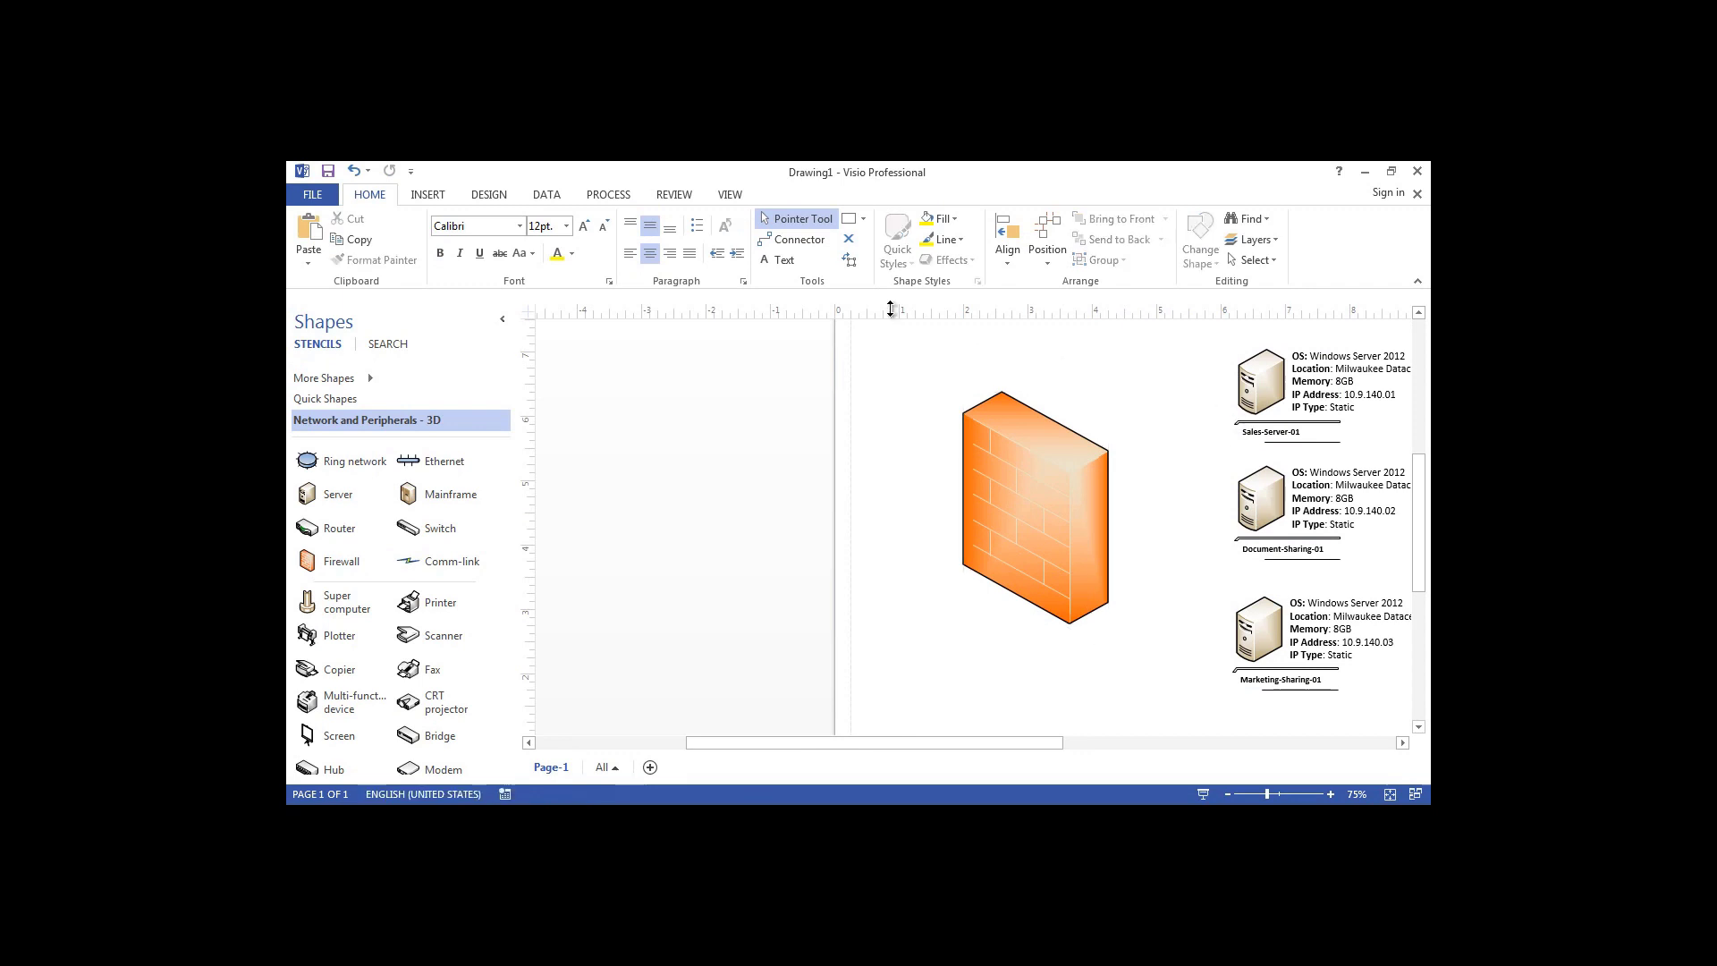
Connect the Sales-Server-01 server to the right side of the firewall with a right-angled connector and adjust its bends.
left_click(803, 242)
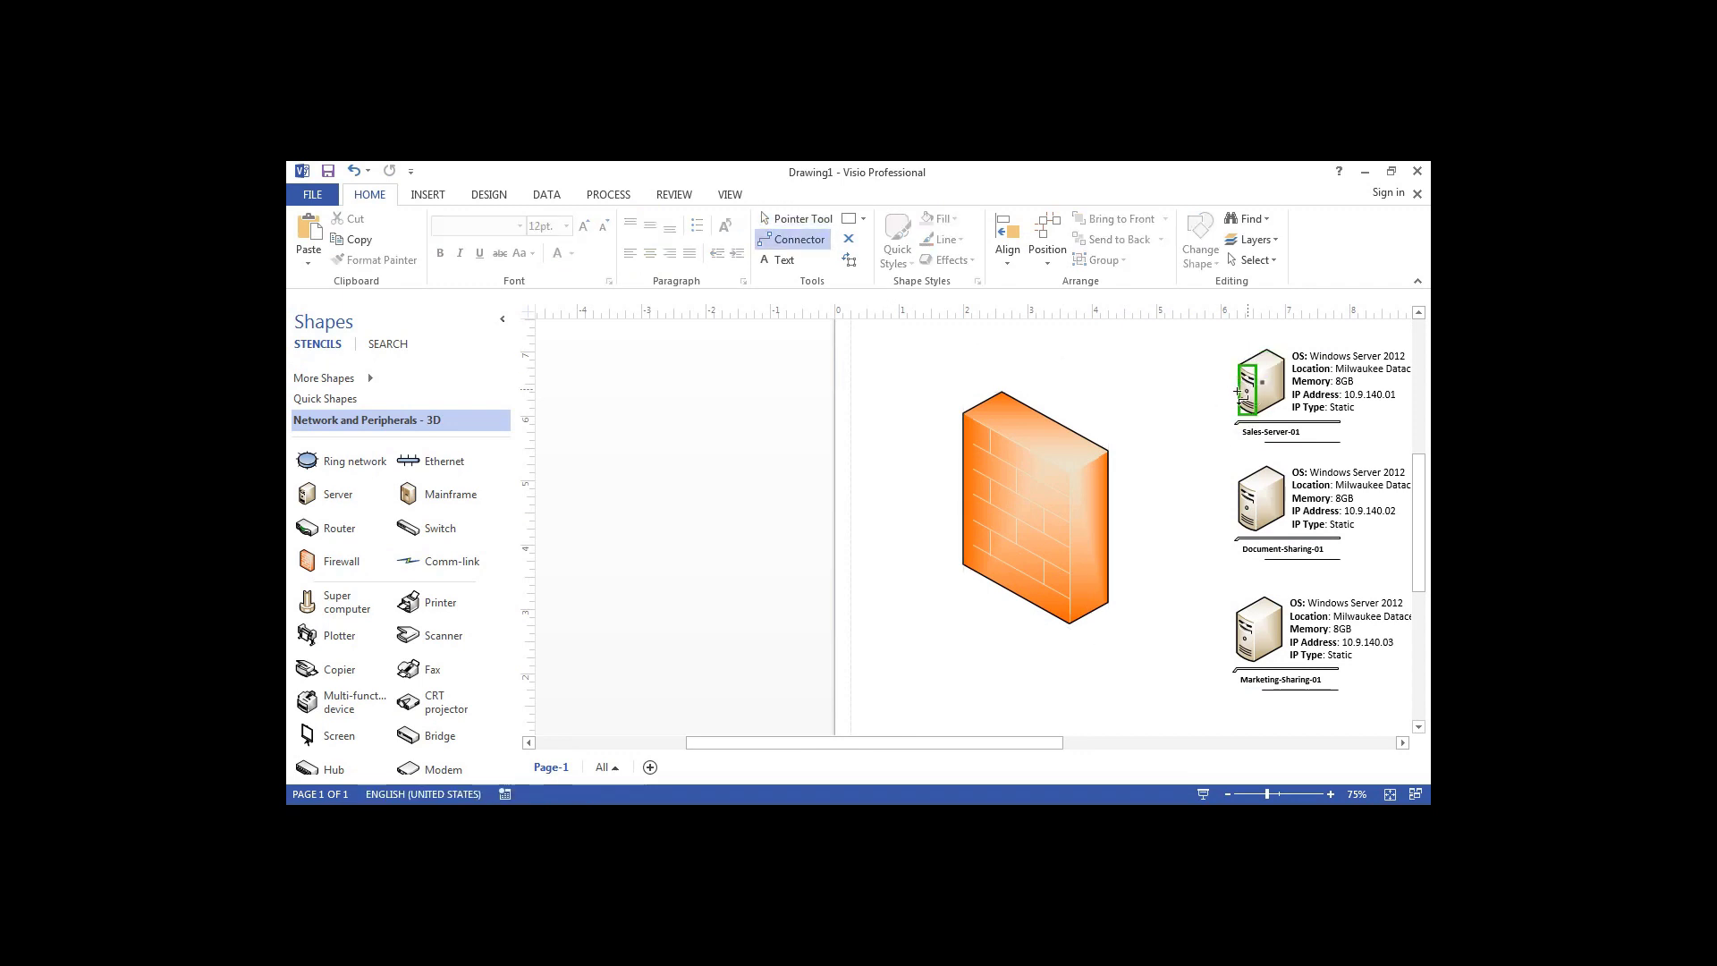
mouse_move(1245, 393)
left_mouse_down()
mouse_move(1134, 459)
mouse_move(1109, 507)
left_mouse_up()
left_click_drag(1246, 509, 1181, 430)
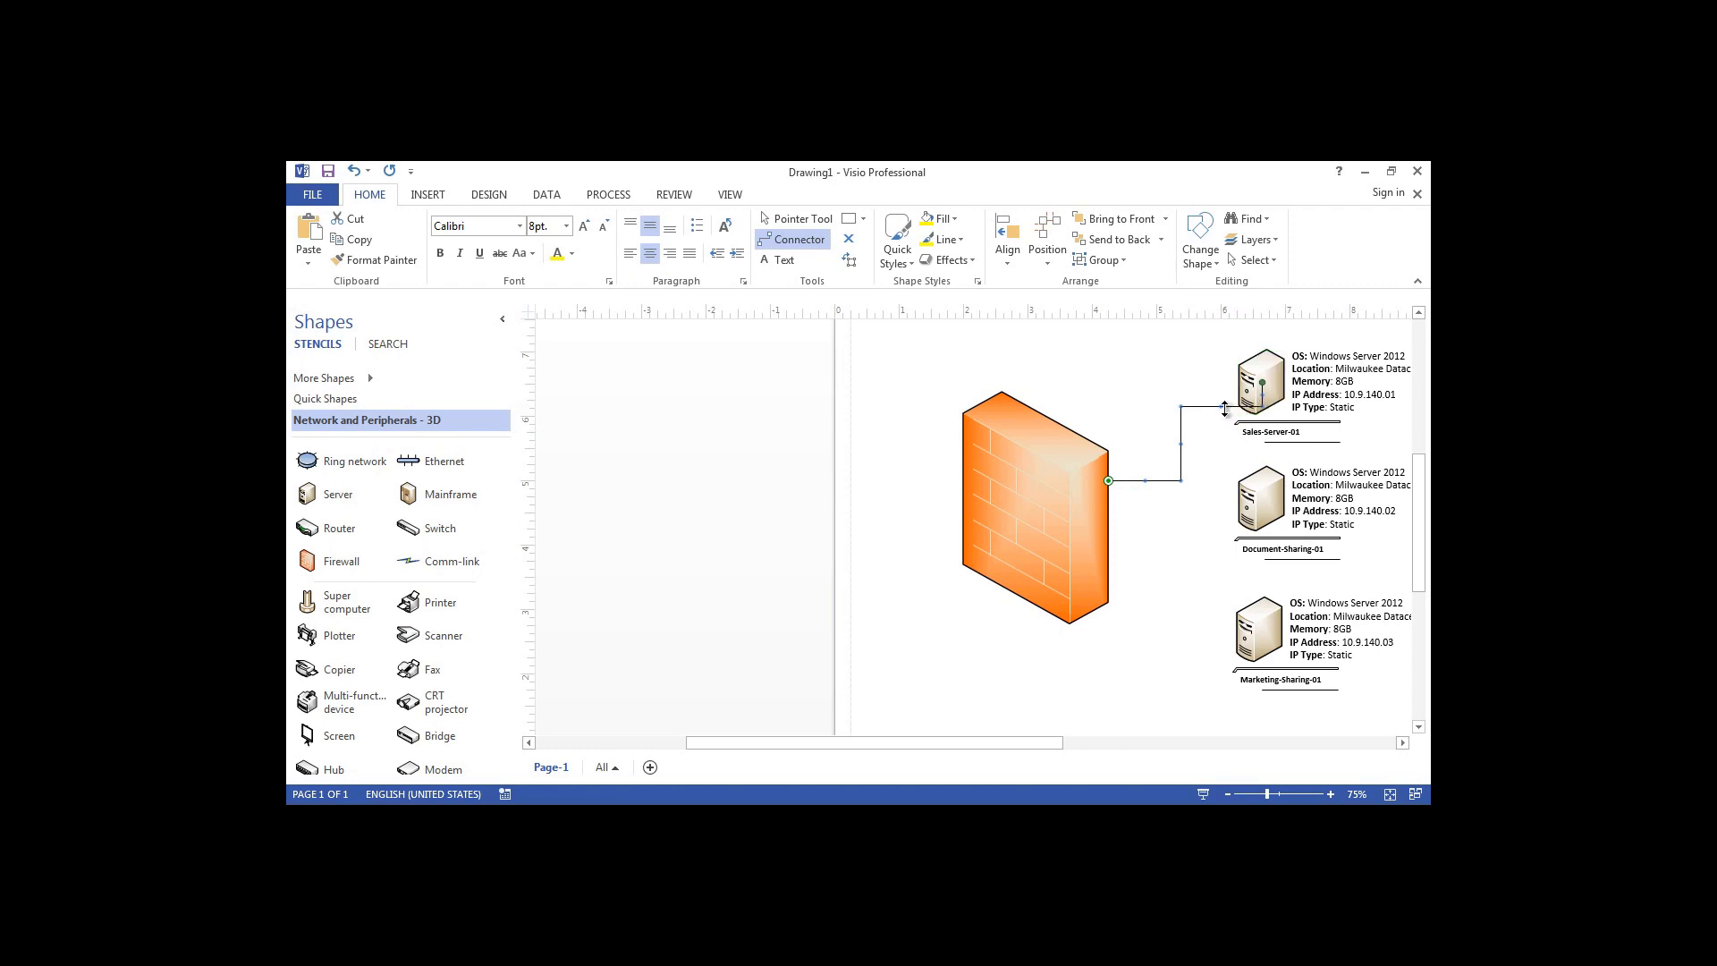
left_click(1215, 472)
left_click(1181, 482)
Connect Document-Sharing-01 and Marketing-Sharing-01 to the firewall's right side, aligning the Marketing connector's vertical segment with the Sales-Server-01 connector's.
left_click_drag(1264, 501, 1109, 482)
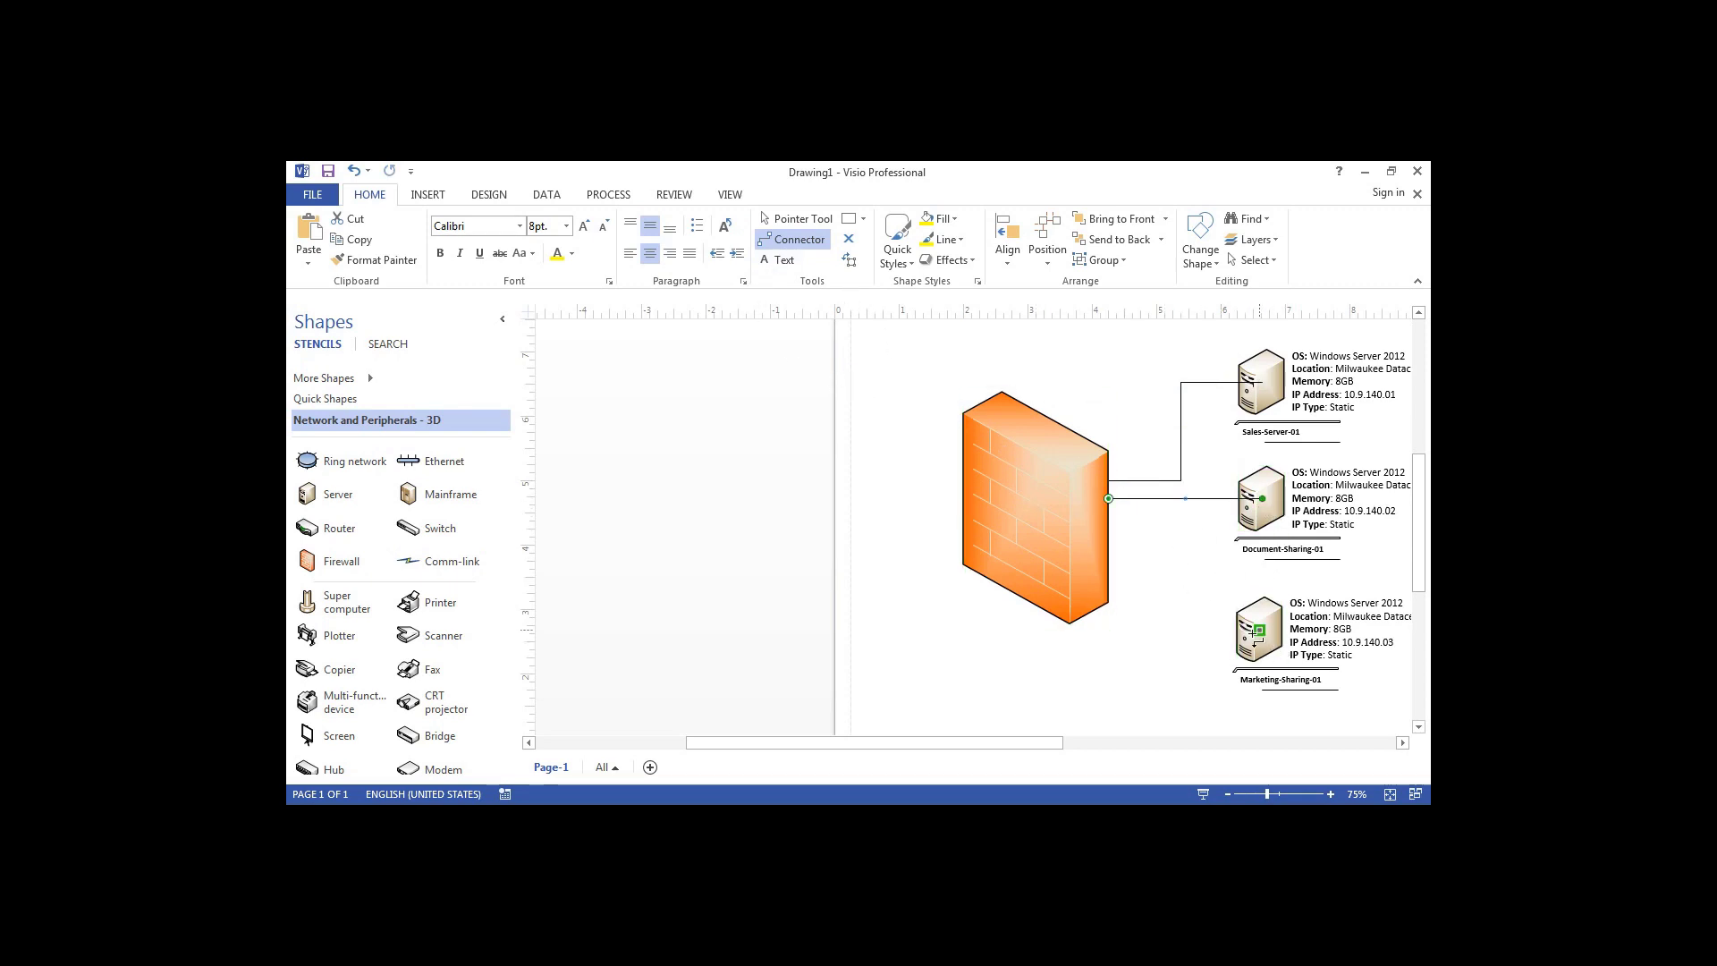
left_click_drag(1261, 633, 1039, 606)
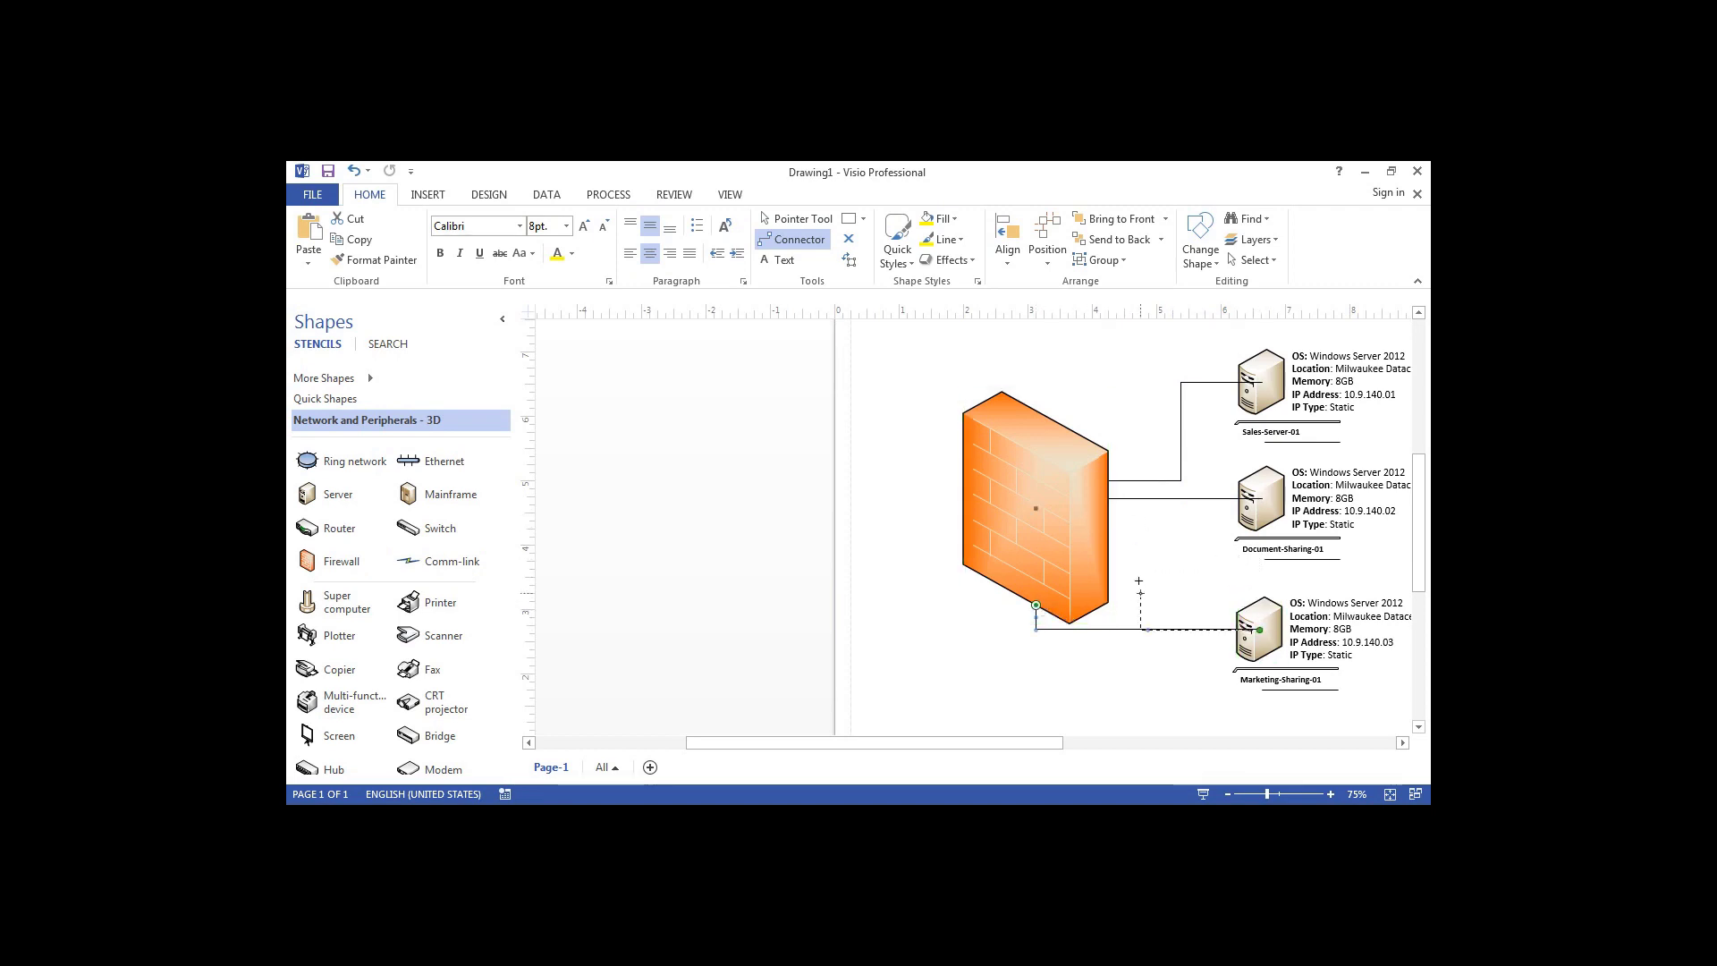
left_click_drag(1120, 507, 1118, 499)
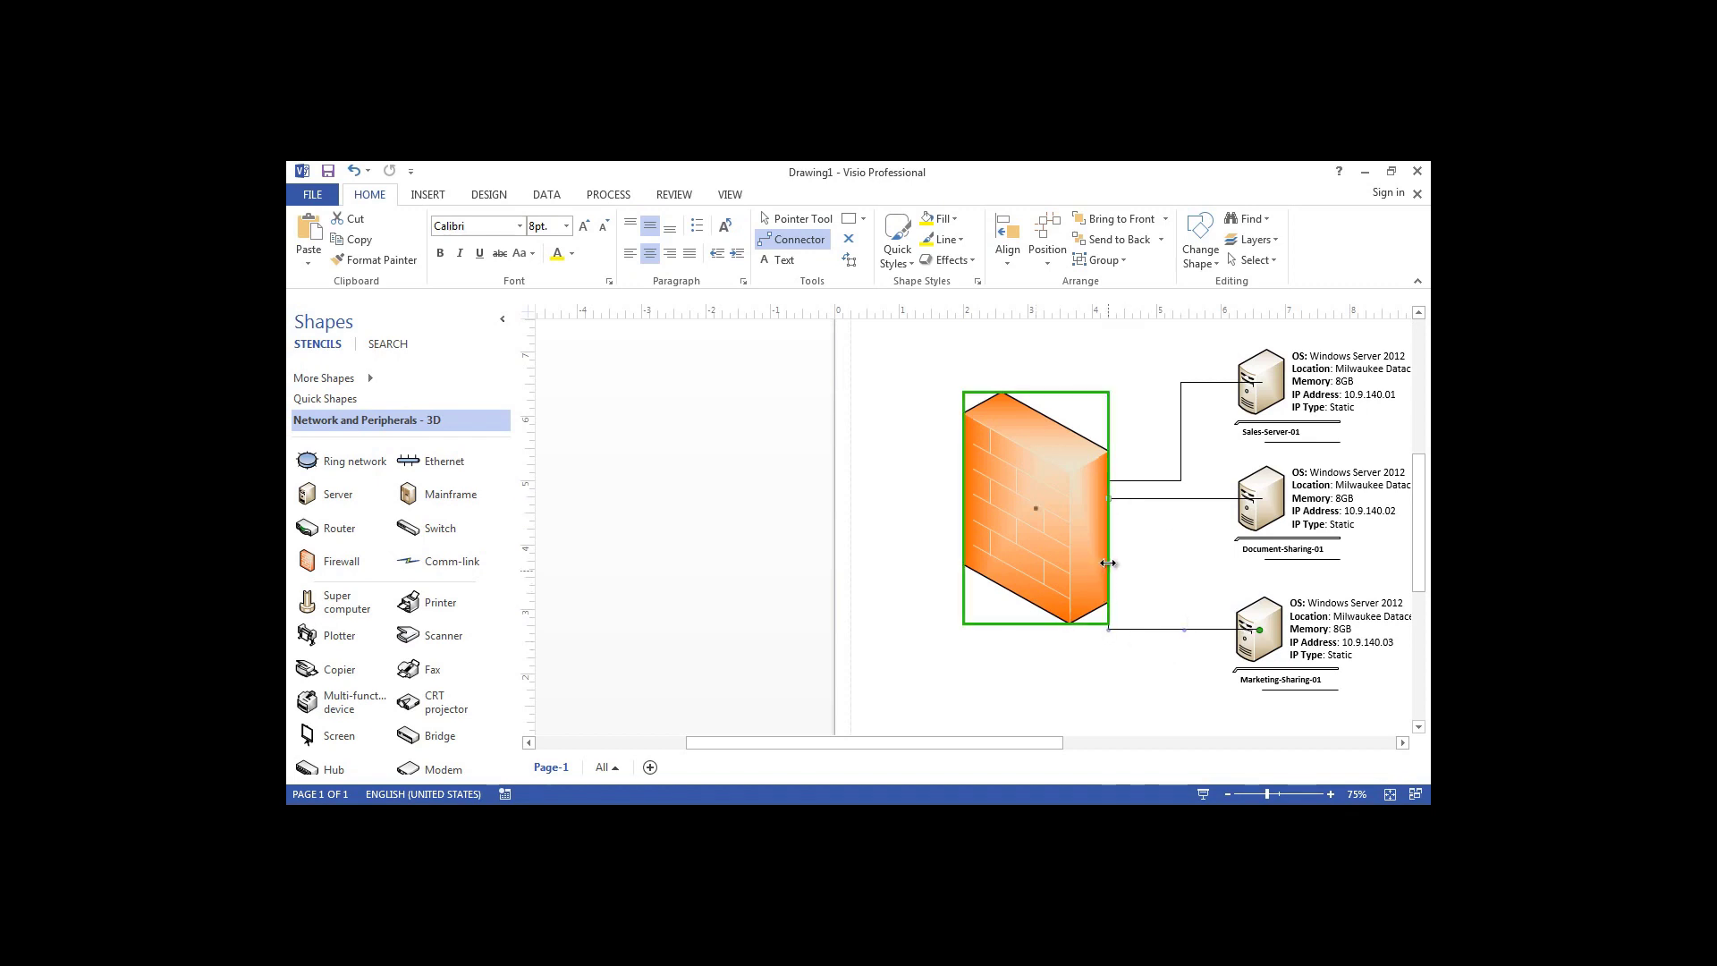
left_click_drag(1108, 563, 1180, 563)
left_click(1159, 707)
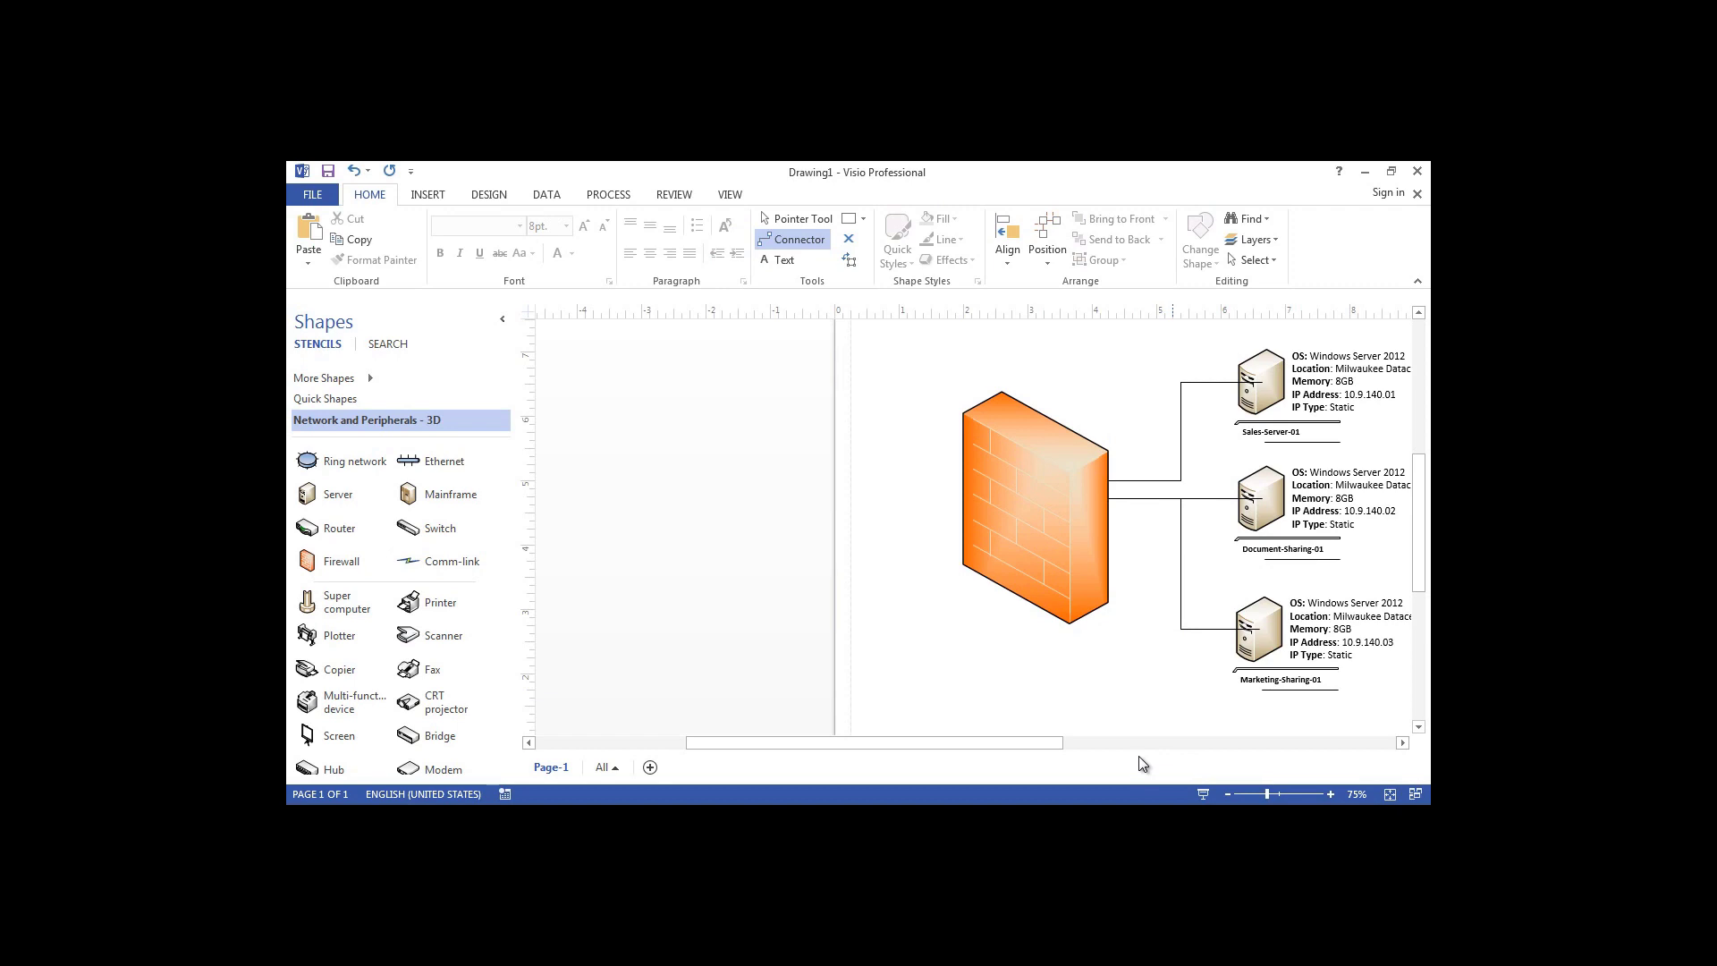